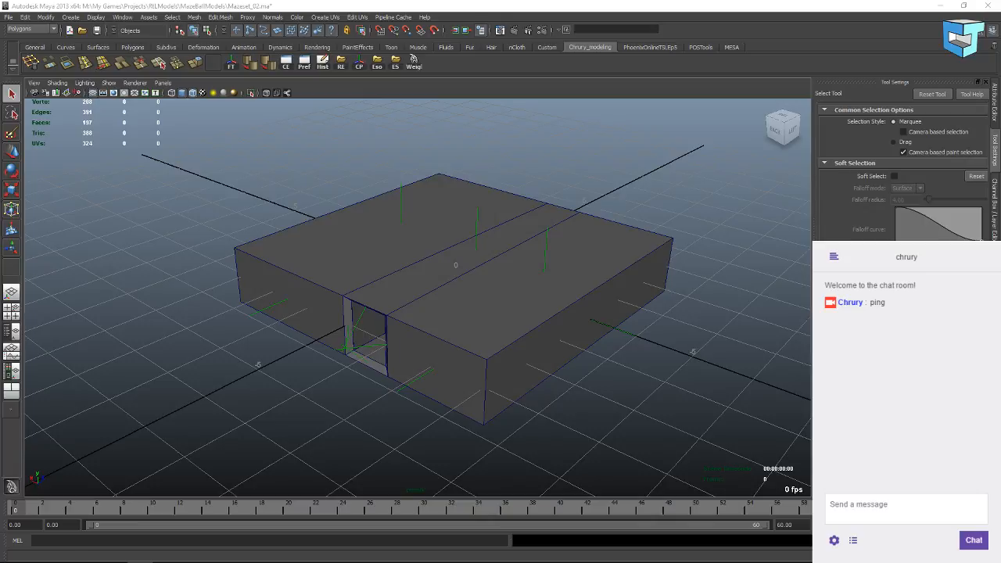
# View the maze model in wireframe and examine the inner walls hidden beneath its roof.
pyautogui.click(381, 280)
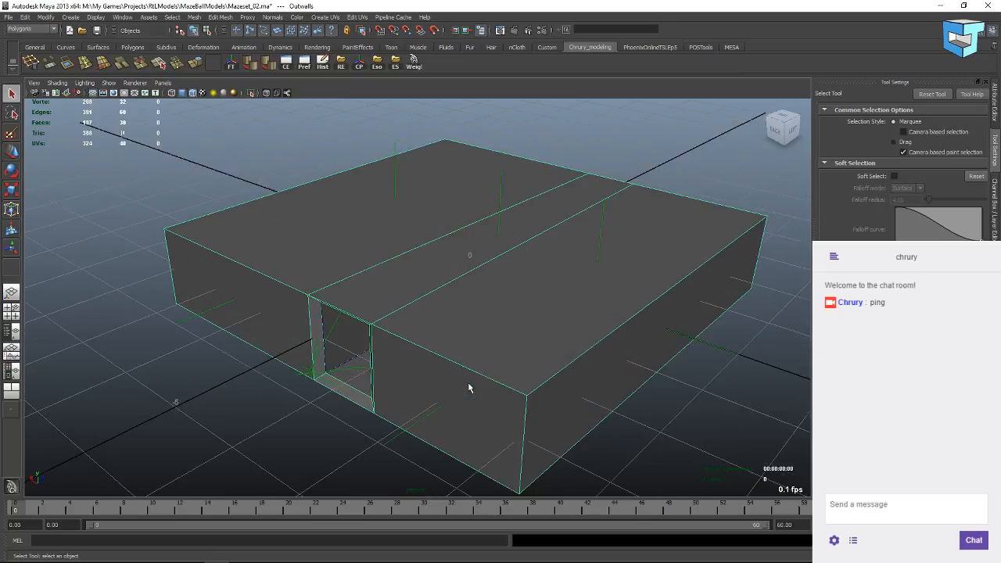
pyautogui.scroll(2, 466, 382)
pyautogui.scroll(-1, 465, 382)
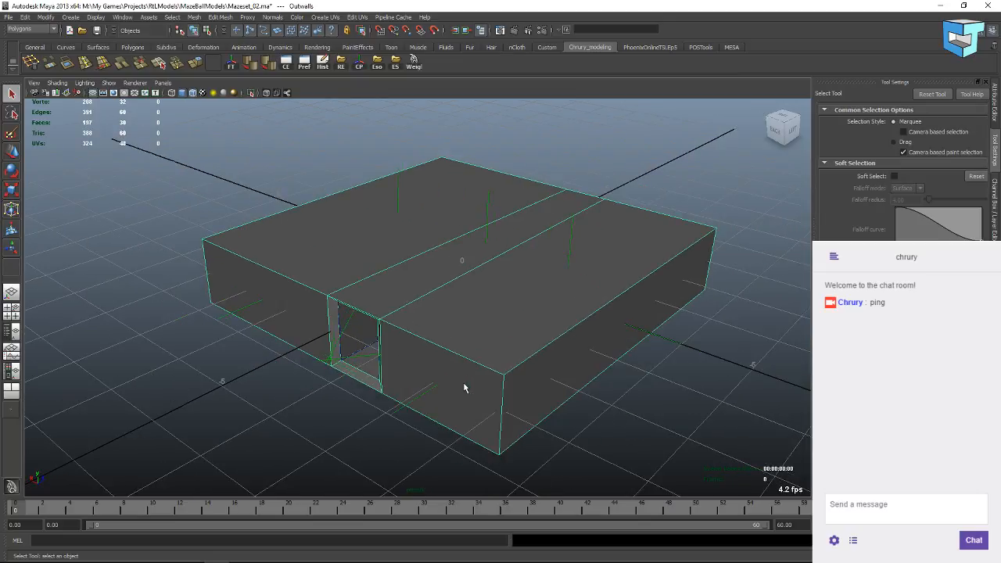
pyautogui.press('4')
pyautogui.keyDown('alt'); pyautogui.moveTo(495, 362); pyautogui.dragTo(509, 326); pyautogui.keyUp('alt')
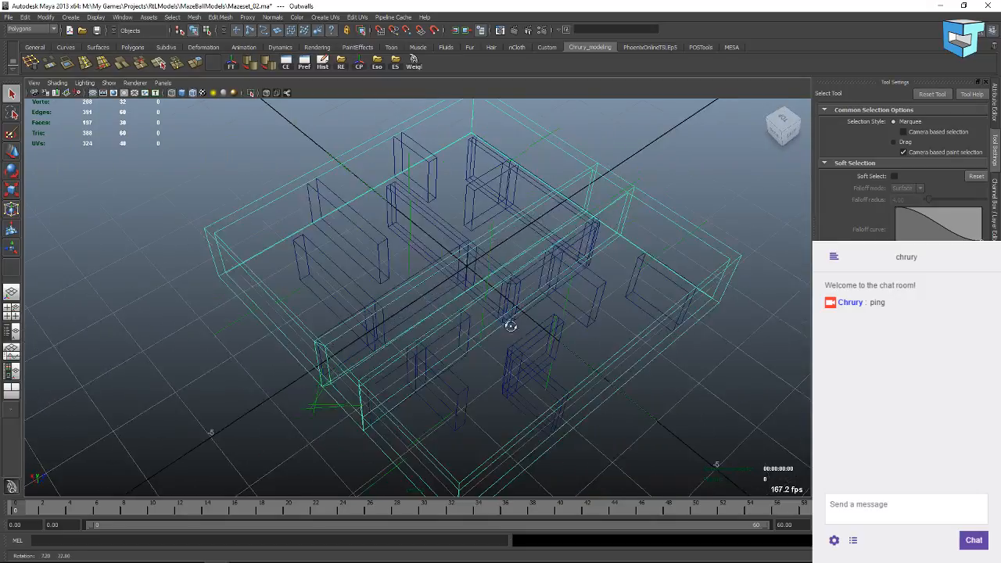
pyautogui.click(628, 151)
pyautogui.scroll(-3, 570, 295)
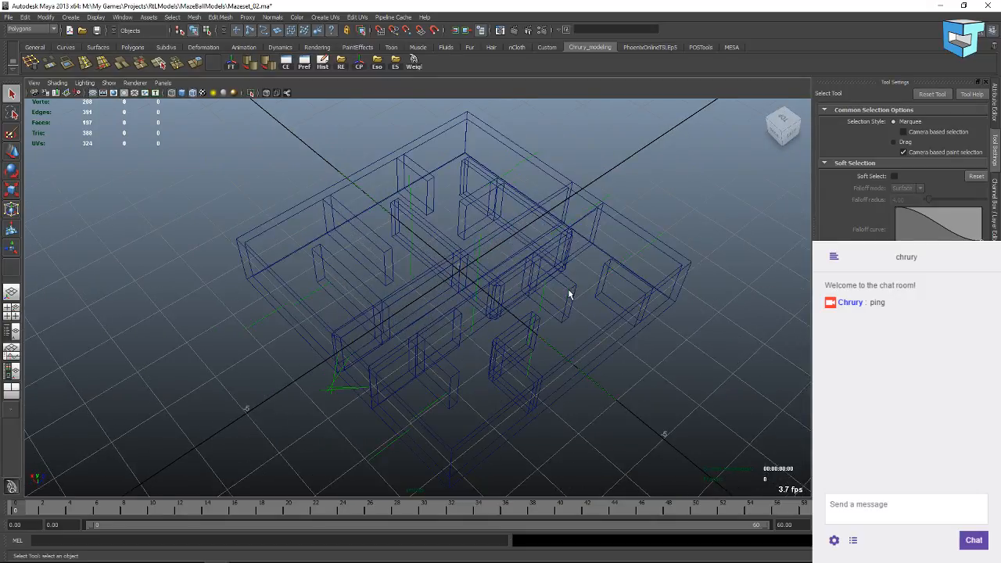
# Return the viewport to smooth shading and enable X-Ray display to inspect the maze's inner walls.
pyautogui.click(57, 82)
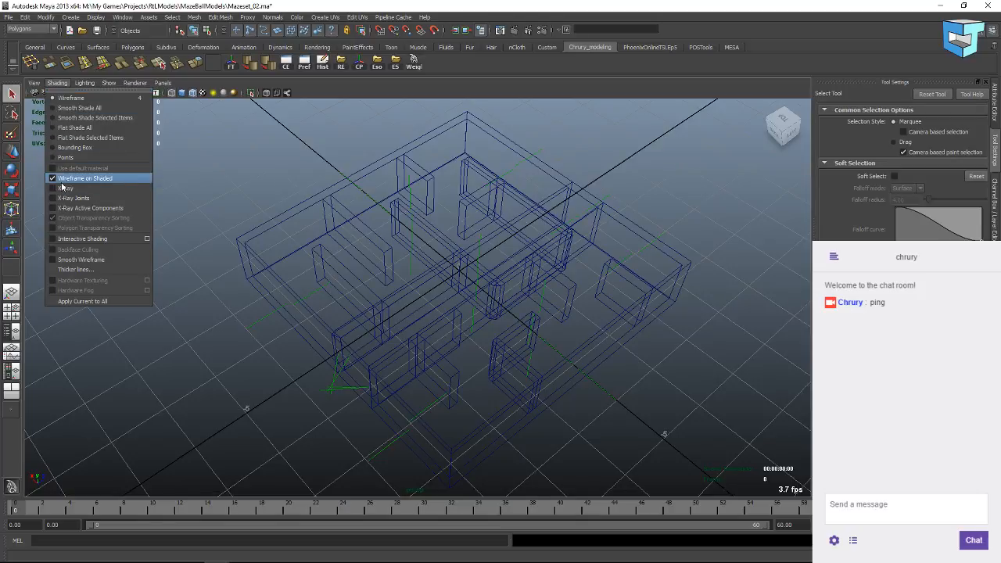
pyautogui.click(267, 161)
pyautogui.press('5')
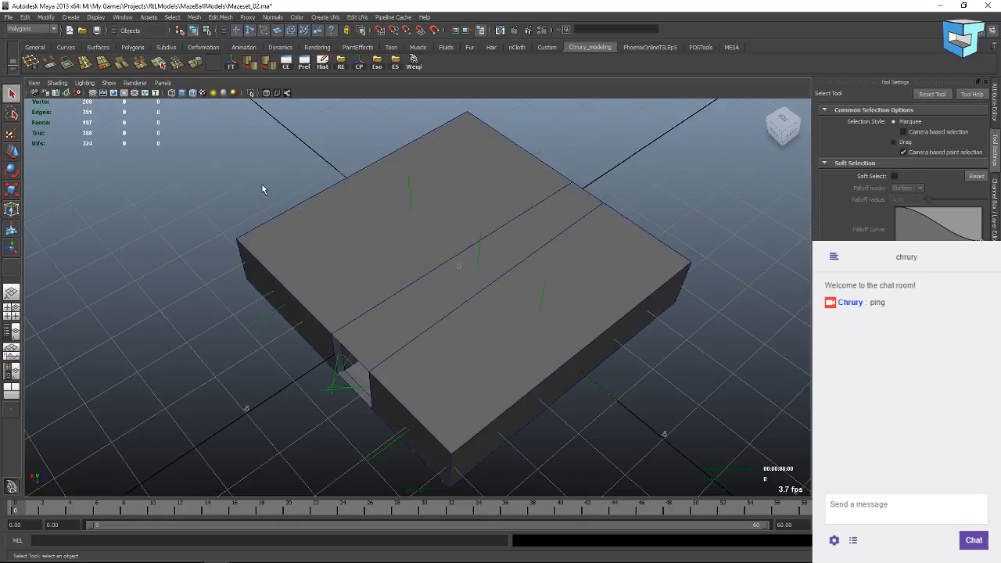
pyautogui.click(34, 83)
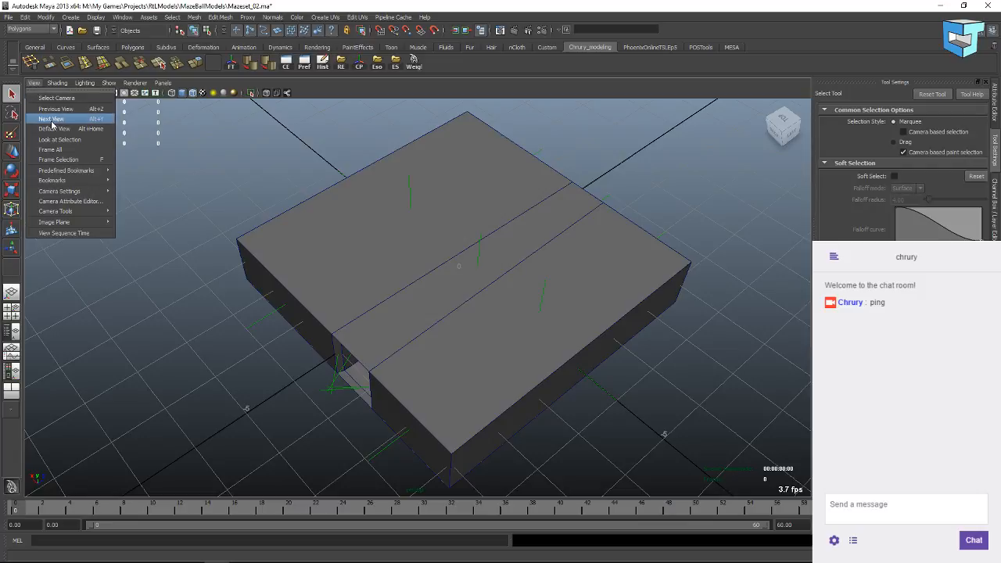
pyautogui.moveTo(62, 88)
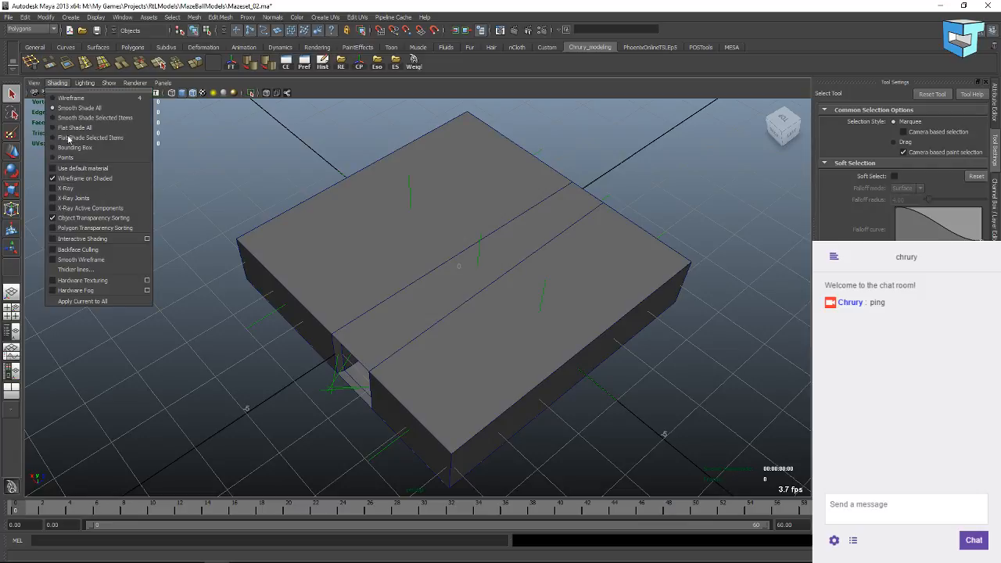
pyautogui.click(73, 188)
pyautogui.keyDown('alt'); pyautogui.moveTo(557, 143); pyautogui.dragTo(514, 215); pyautogui.keyUp('alt')
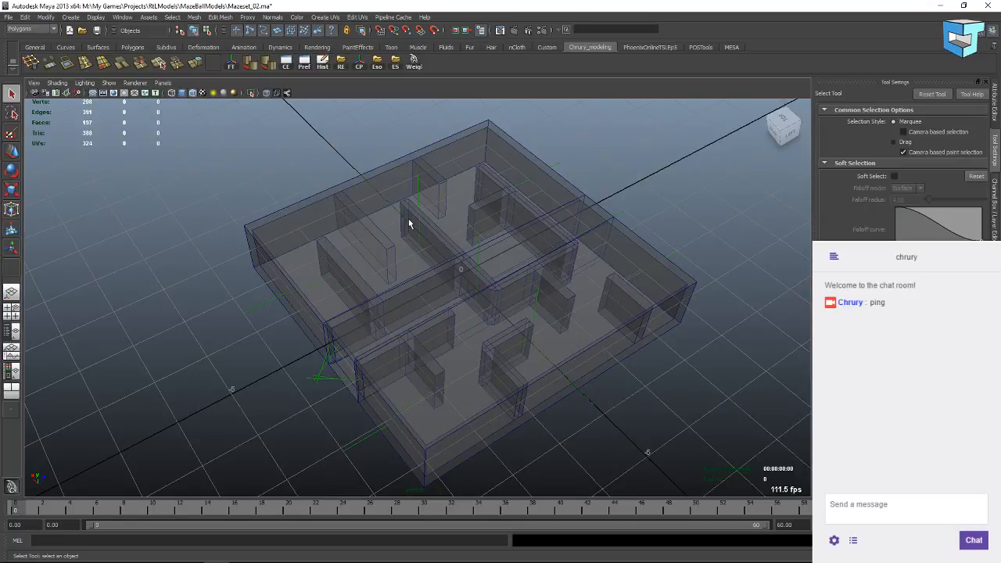
pyautogui.keyDown('alt'); pyautogui.moveTo(409, 219); pyautogui.dragTo(507, 245); pyautogui.keyUp('alt')
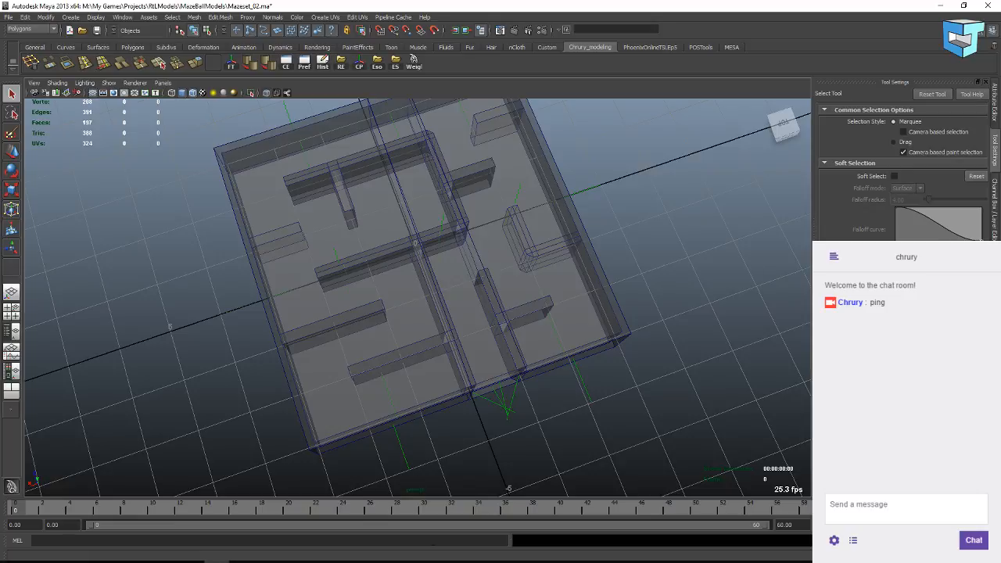
# Switch to Unity and run the Title scene of the Release the Light project in play mode.
pyautogui.moveTo(64, 559)
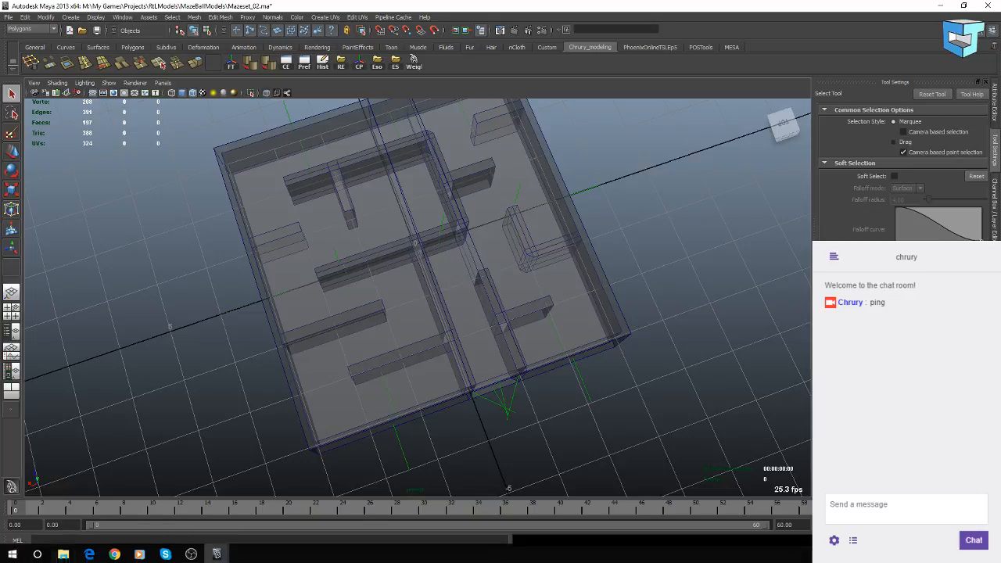
pyautogui.click(10, 560)
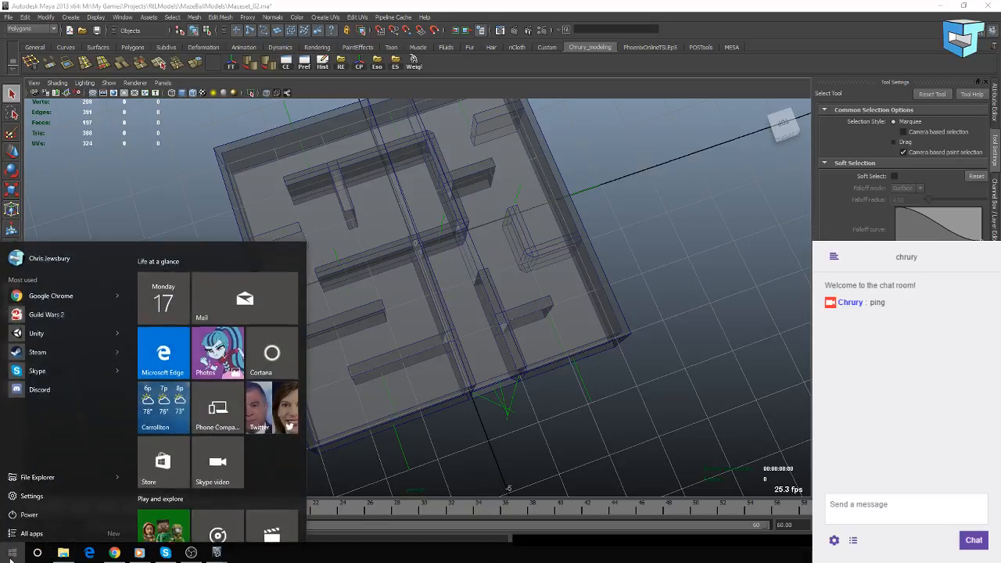
pyautogui.click(45, 332)
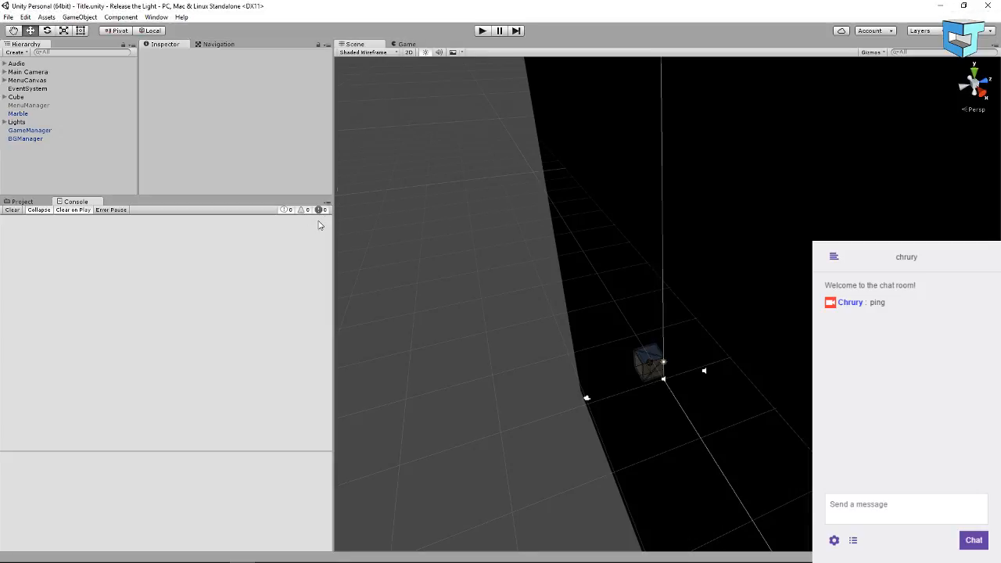
pyautogui.click(483, 32)
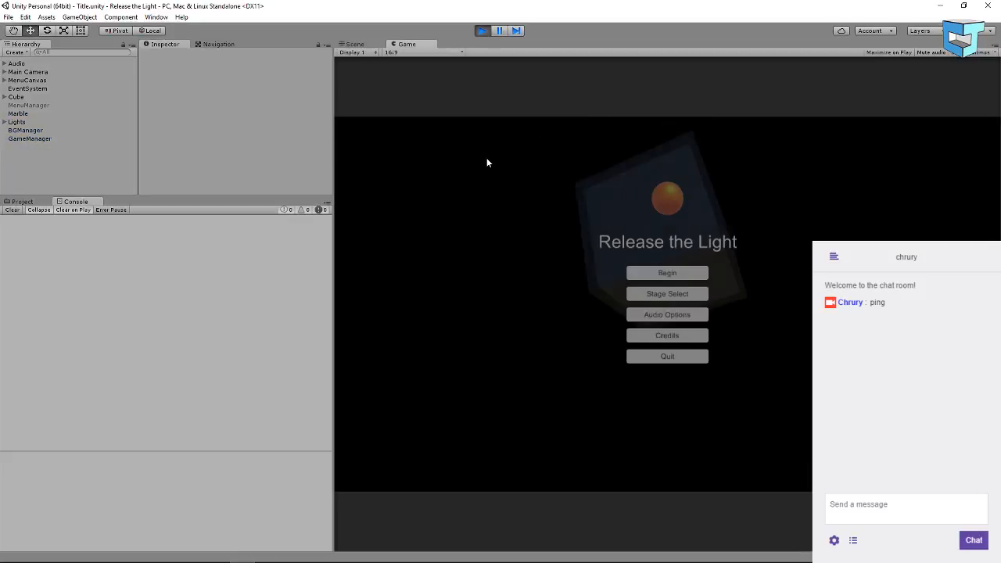
# Look through the game's Stage Select, Credits and Audio Options screens, returning to the title menu.
pyautogui.click(653, 294)
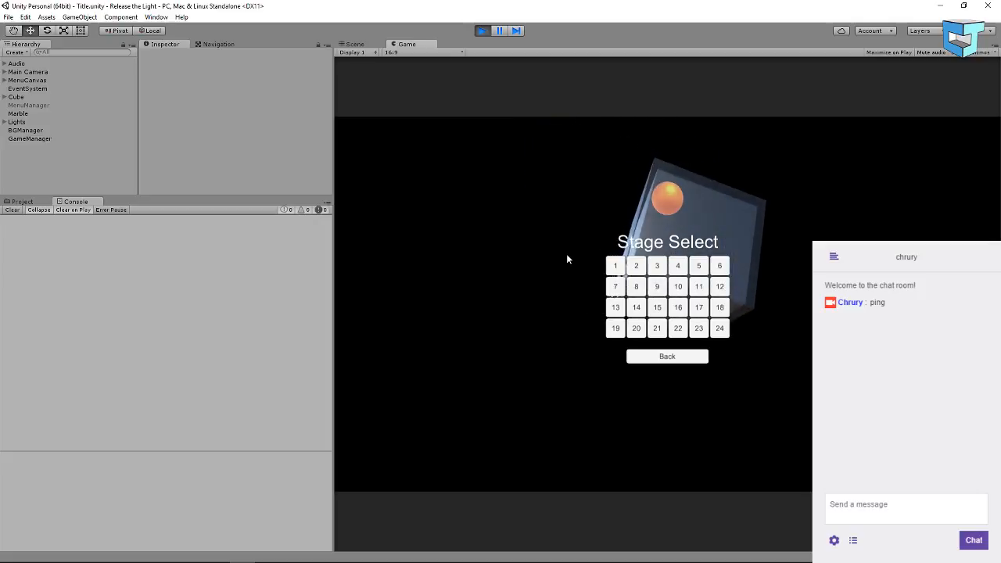
pyautogui.click(661, 358)
pyautogui.click(664, 335)
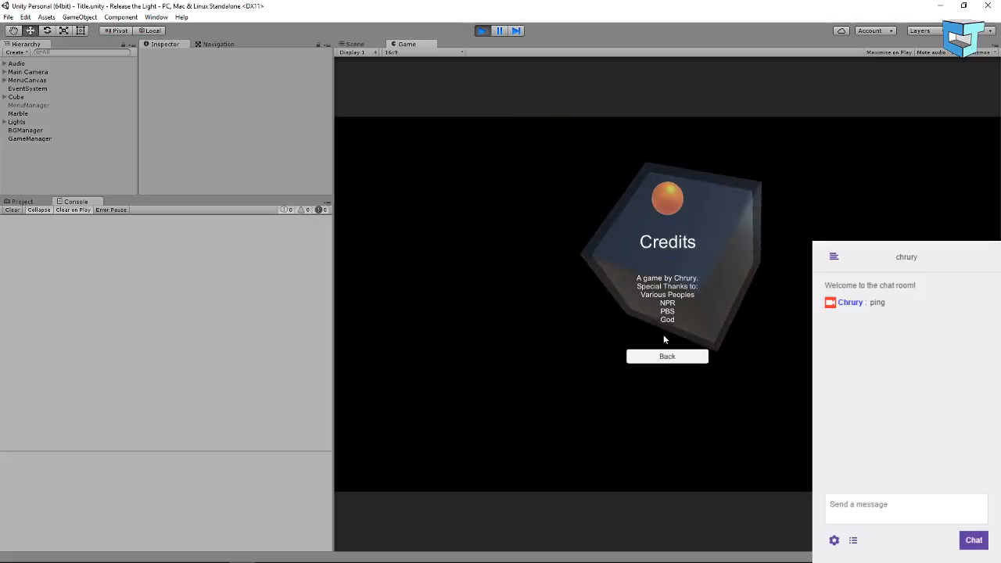
pyautogui.click(665, 358)
pyautogui.click(667, 314)
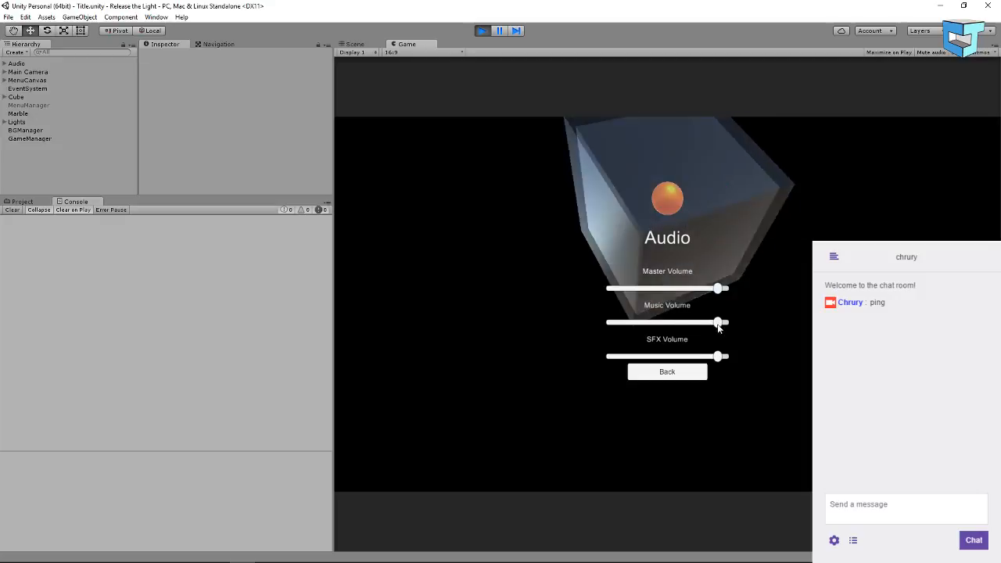
pyautogui.click(637, 371)
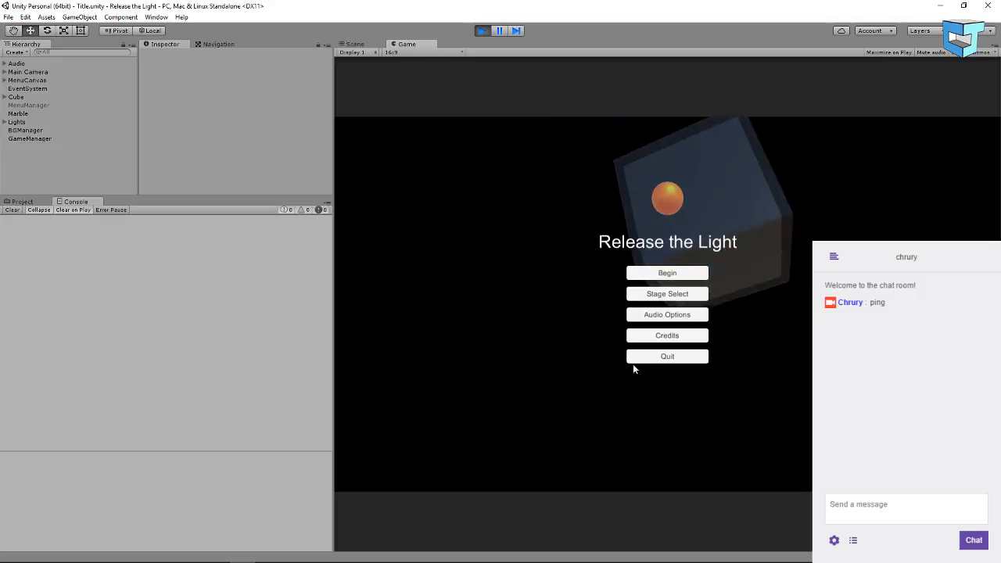
# Load stage 2 in the running game and compare its maze with the model in Maya.
pyautogui.click(651, 294)
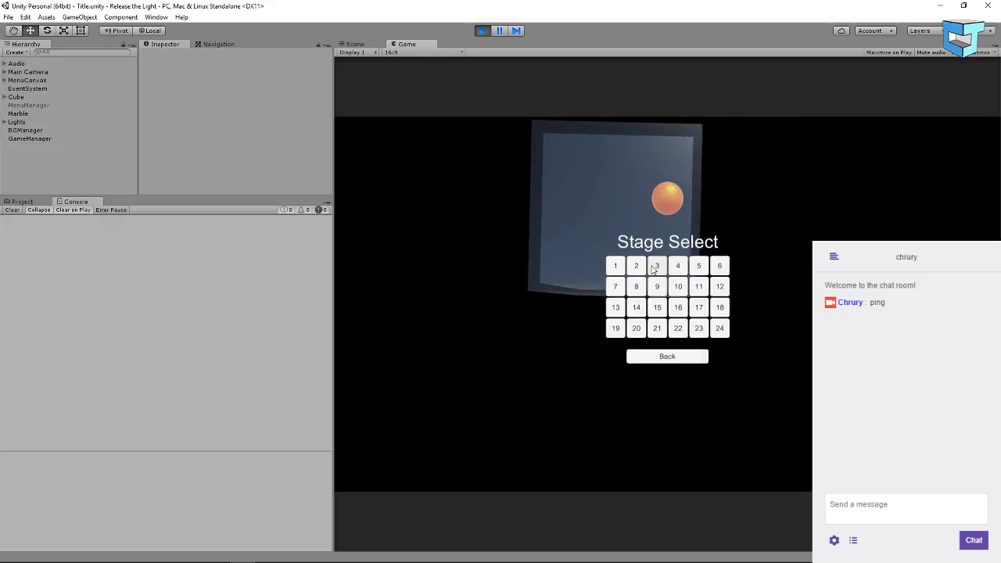
pyautogui.click(637, 267)
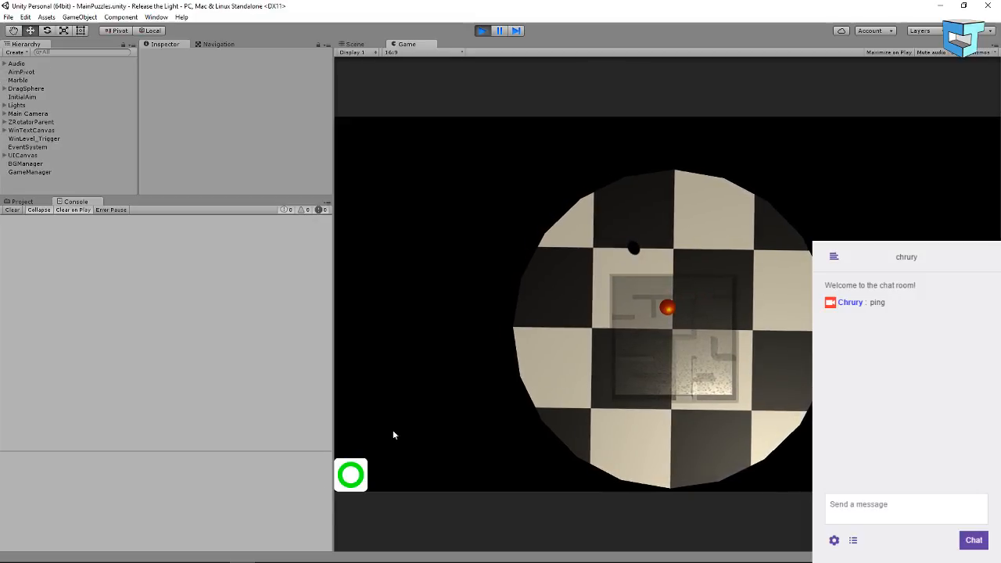
pyautogui.moveTo(239, 556)
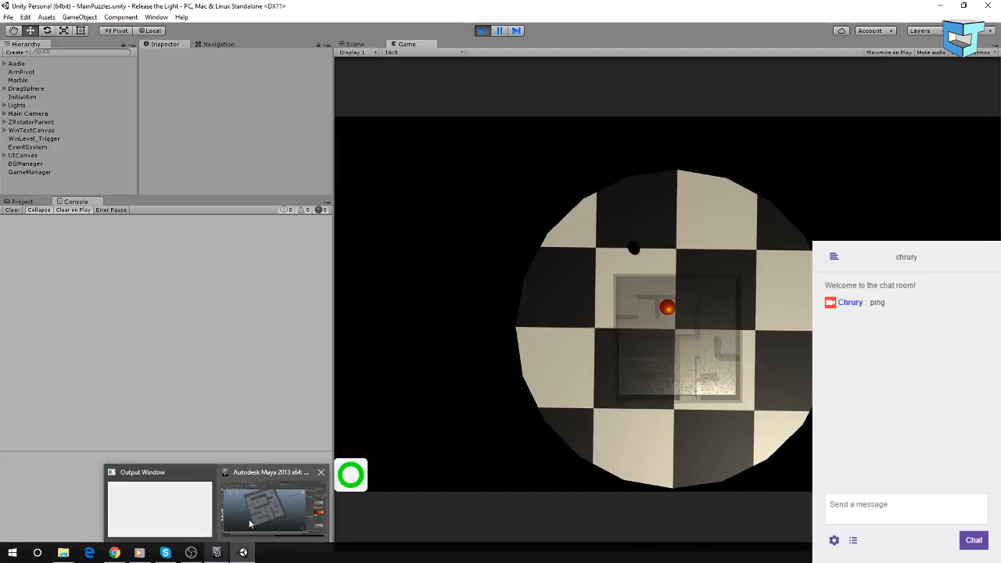
pyautogui.moveTo(249, 523)
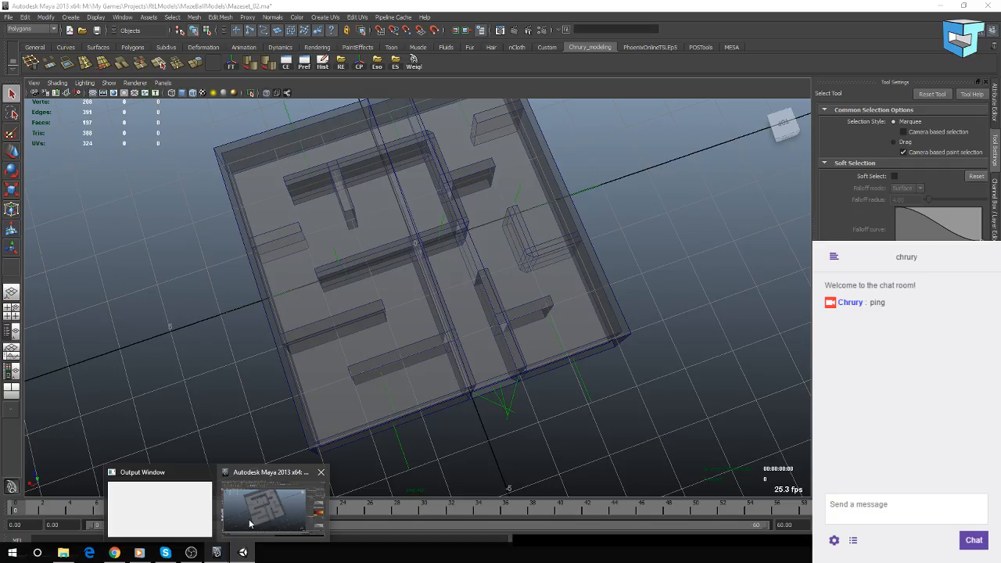
pyautogui.click(250, 524)
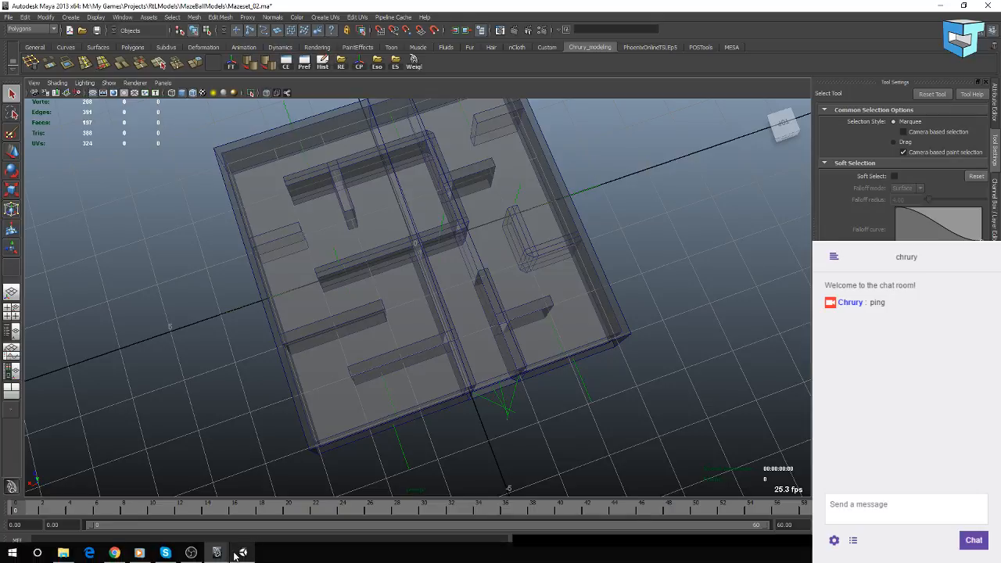
pyautogui.click(237, 553)
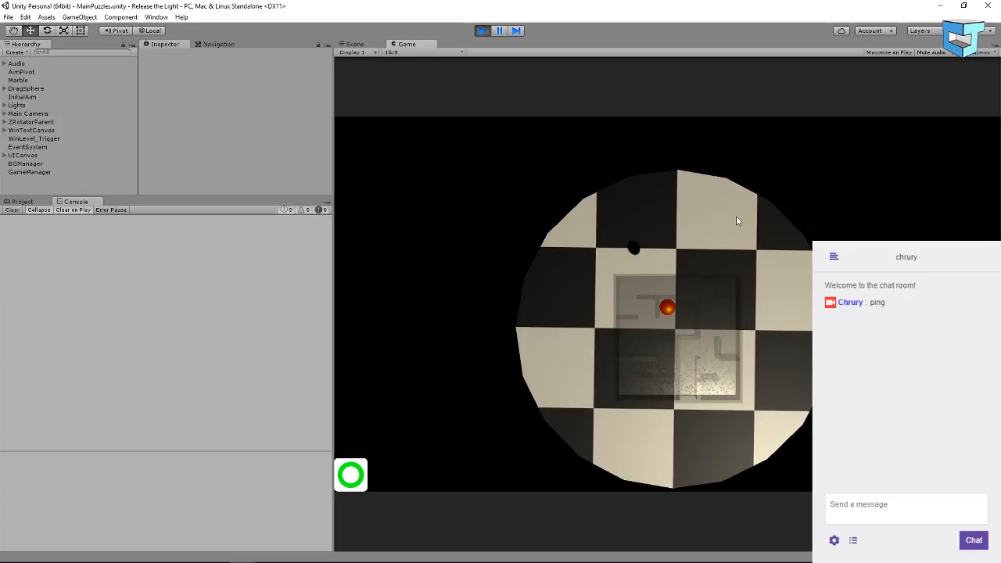
# Test rotating the stage 2 puzzle, and end the play session by closing Unity to return to Maya.
pyautogui.moveTo(698, 303)
pyautogui.mouseDown()
pyautogui.moveTo(673, 298)
pyautogui.moveTo(685, 342)
pyautogui.moveTo(681, 288)
pyautogui.moveTo(659, 312)
pyautogui.moveTo(699, 317)
pyautogui.moveTo(771, 300)
pyautogui.moveTo(743, 247)
pyautogui.moveTo(774, 359)
pyautogui.moveTo(683, 394)
pyautogui.moveTo(756, 391)
pyautogui.moveTo(780, 351)
pyautogui.moveTo(773, 313)
pyautogui.moveTo(756, 258)
pyautogui.moveTo(717, 221)
pyautogui.moveTo(649, 219)
pyautogui.moveTo(601, 240)
pyautogui.moveTo(581, 320)
pyautogui.moveTo(644, 357)
pyautogui.moveTo(554, 314)
pyautogui.moveTo(630, 357)
pyautogui.moveTo(715, 375)
pyautogui.moveTo(673, 365)
pyautogui.moveTo(625, 316)
pyautogui.moveTo(649, 374)
pyautogui.moveTo(594, 344)
pyautogui.moveTo(571, 344)
pyautogui.moveTo(620, 354)
pyautogui.moveTo(653, 346)
pyautogui.moveTo(589, 351)
pyautogui.moveTo(594, 329)
pyautogui.moveTo(587, 346)
pyautogui.moveTo(676, 266)
pyautogui.moveTo(712, 339)
pyautogui.moveTo(663, 279)
pyautogui.moveTo(707, 315)
pyautogui.moveTo(699, 261)
pyautogui.moveTo(629, 255)
pyautogui.moveTo(733, 298)
pyautogui.moveTo(621, 261)
pyautogui.moveTo(690, 261)
pyautogui.moveTo(674, 252)
pyautogui.moveTo(742, 270)
pyautogui.moveTo(632, 246)
pyautogui.moveTo(742, 266)
pyautogui.moveTo(596, 251)
pyautogui.moveTo(661, 254)
pyautogui.moveTo(617, 261)
pyautogui.mouseUp()
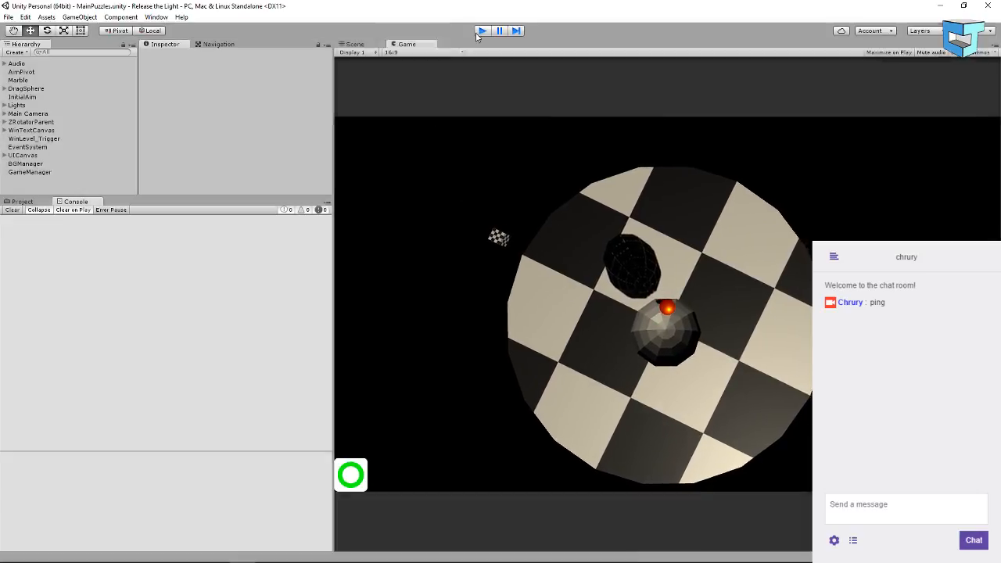
pyautogui.hotkey('ctrl', 'p')
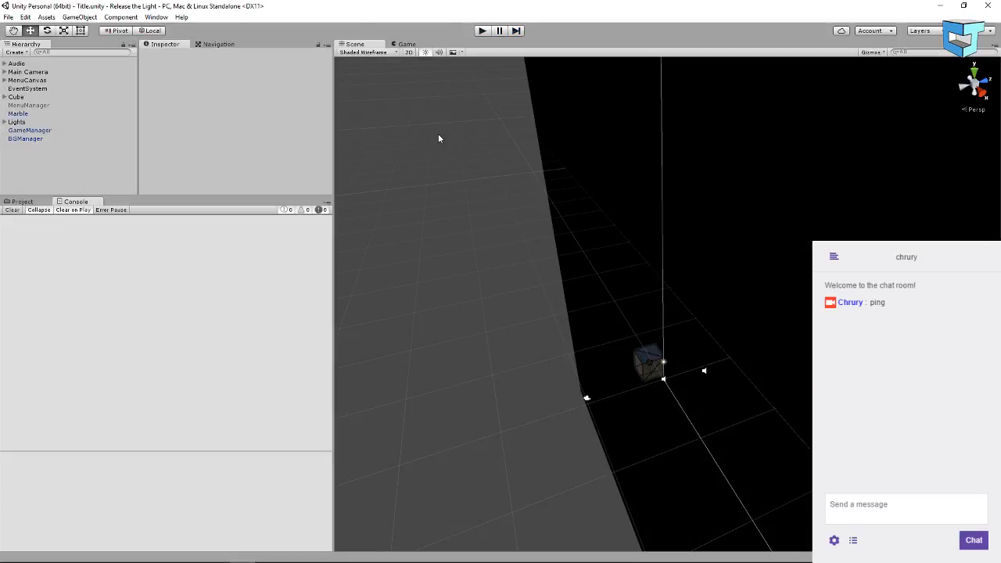
pyautogui.click(987, 6)
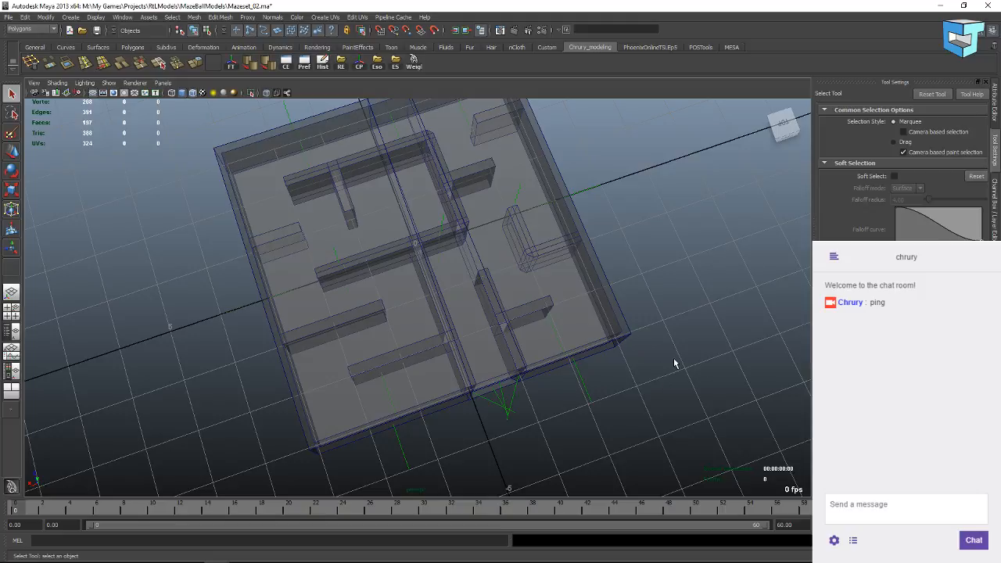
# Select the maze's outer walls and show the Outliner beside the perspective view.
pyautogui.keyDown('alt'); pyautogui.moveTo(685, 341); pyautogui.dragTo(577, 315); pyautogui.keyUp('alt')
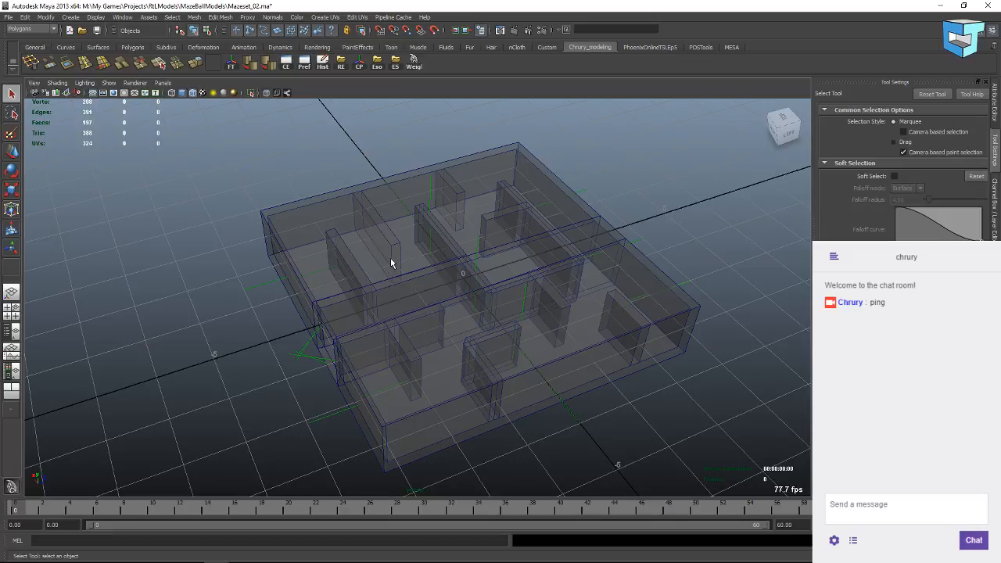
pyautogui.scroll(-1, 391, 259)
pyautogui.scroll(1, 391, 258)
pyautogui.scroll(-1, 391, 258)
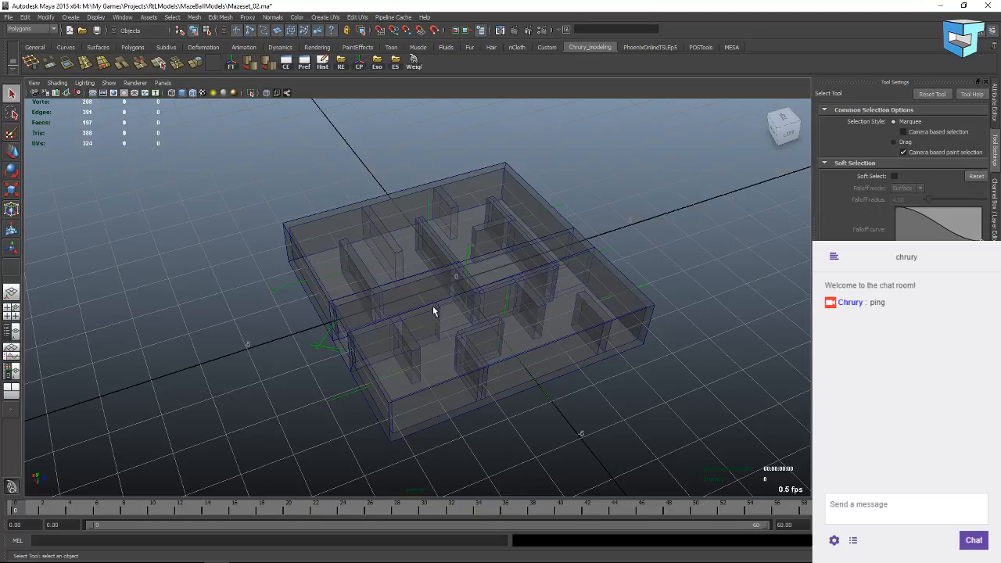
pyautogui.click(287, 232)
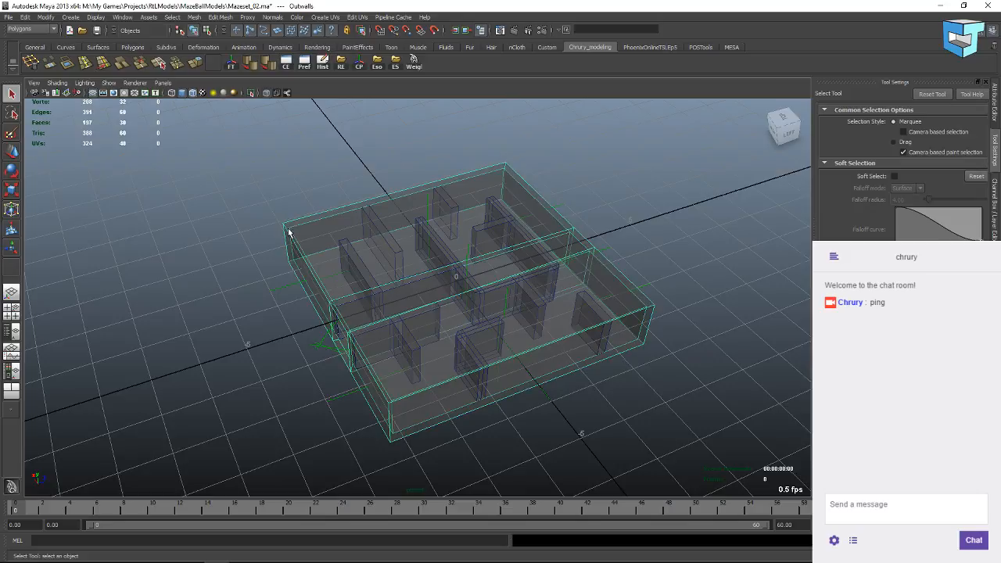
pyautogui.click(11, 332)
# Save the current scene, and save it again as a new version named Mazeset_03.ma.
pyautogui.click(9, 18)
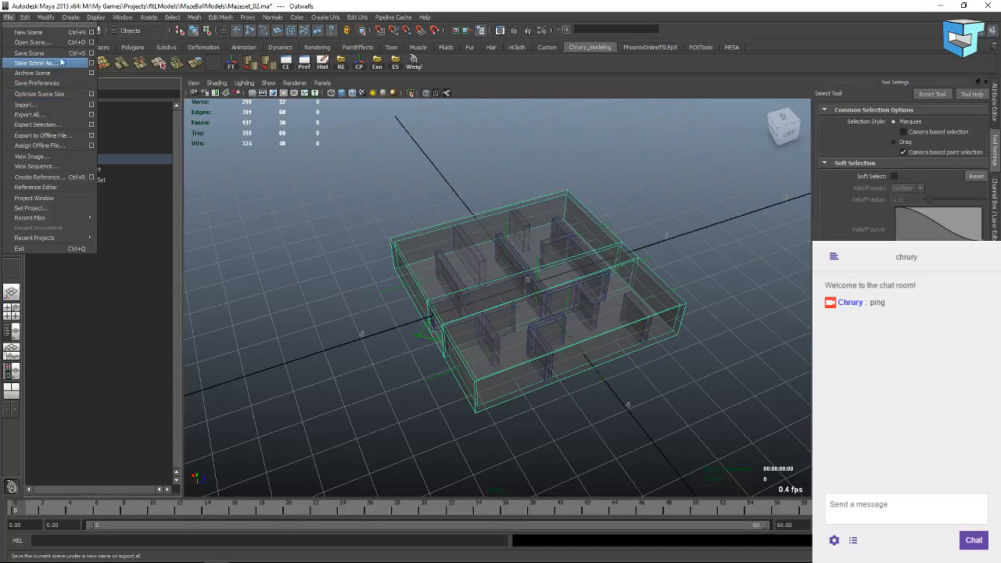
pyautogui.click(23, 52)
pyautogui.click(9, 17)
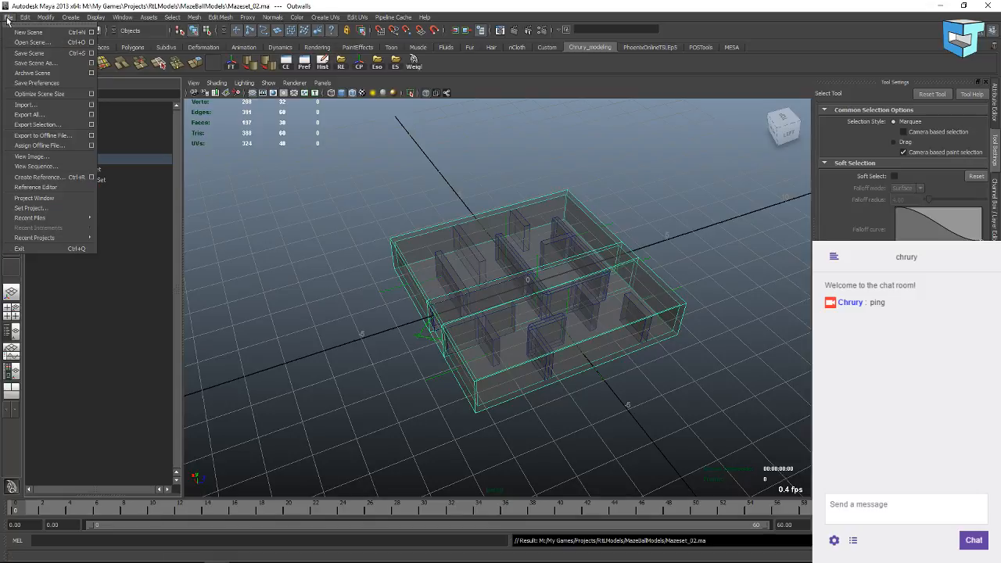
pyautogui.click(24, 63)
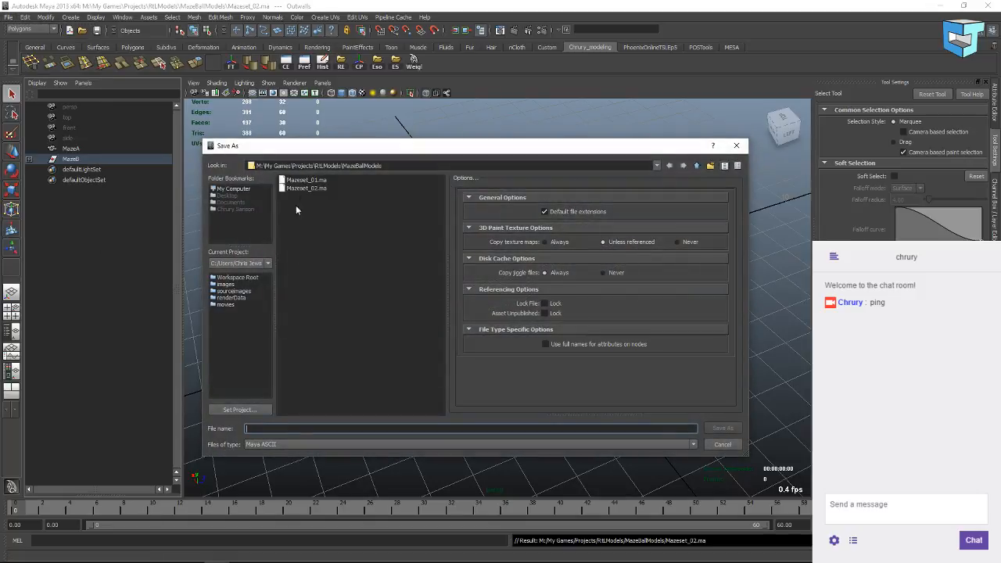
pyautogui.click(306, 187)
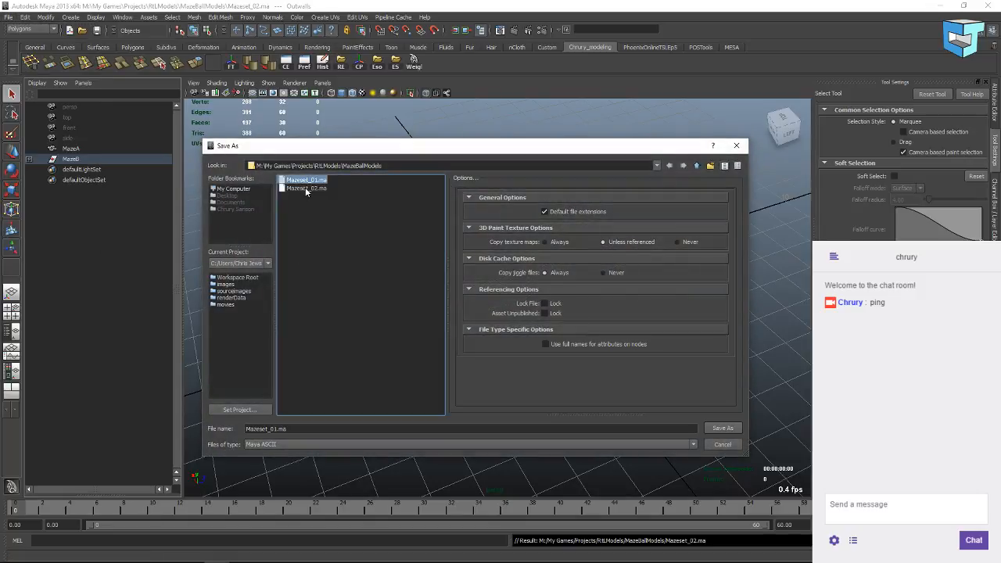
pyautogui.click(272, 429)
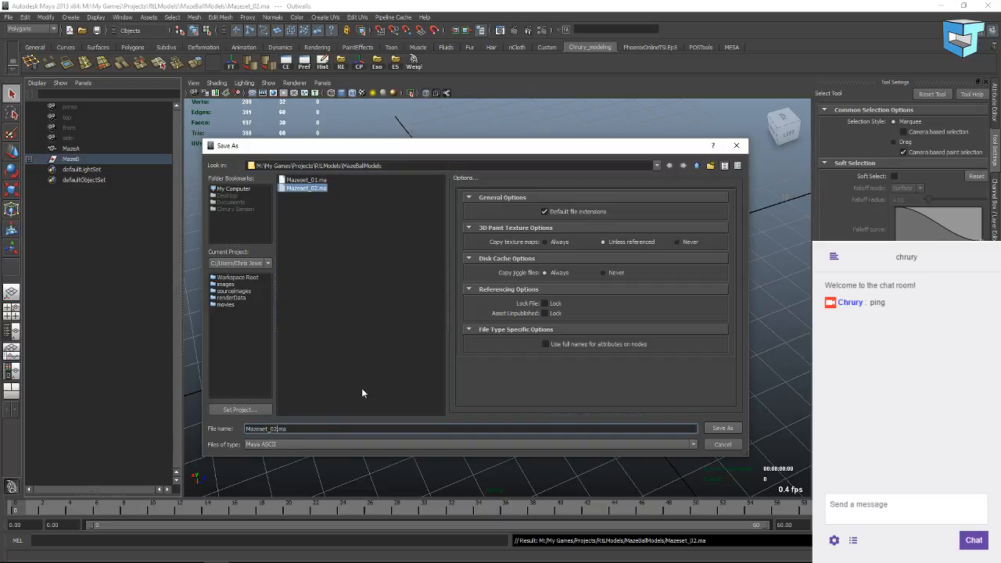
pyautogui.press('BackSpace')
pyautogui.write('3')
pyautogui.press('Return')
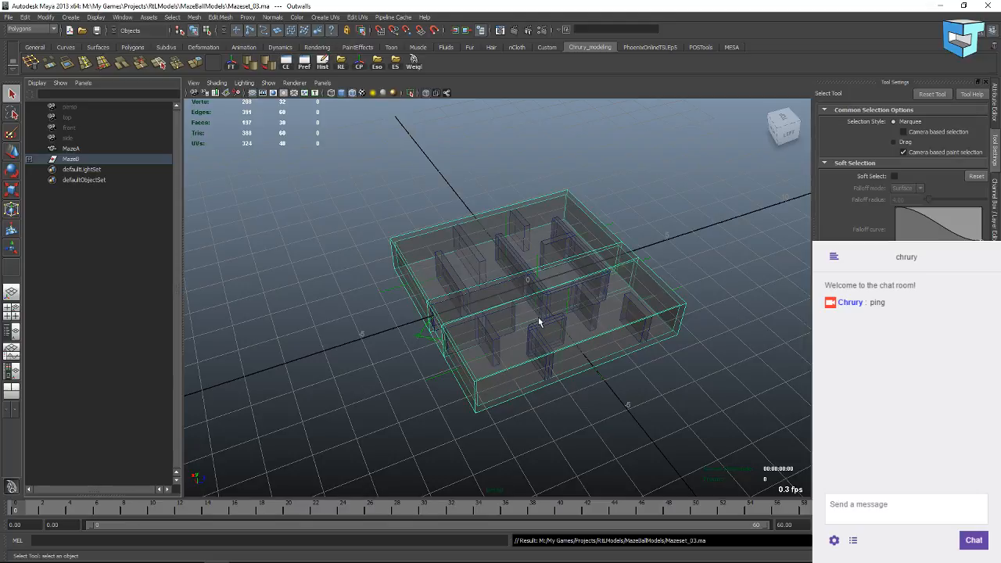
# Expand the MazeB group to view its walls, test moving MazeA and undo it, and display MazeA's transform attributes.
pyautogui.click(345, 220)
pyautogui.keyDown('alt'); pyautogui.moveTo(346, 220); pyautogui.dragTo(425, 315, button='right'); pyautogui.keyUp('alt')
pyautogui.keyDown('alt'); pyautogui.moveTo(367, 288); pyautogui.dragTo(417, 321); pyautogui.keyUp('alt')
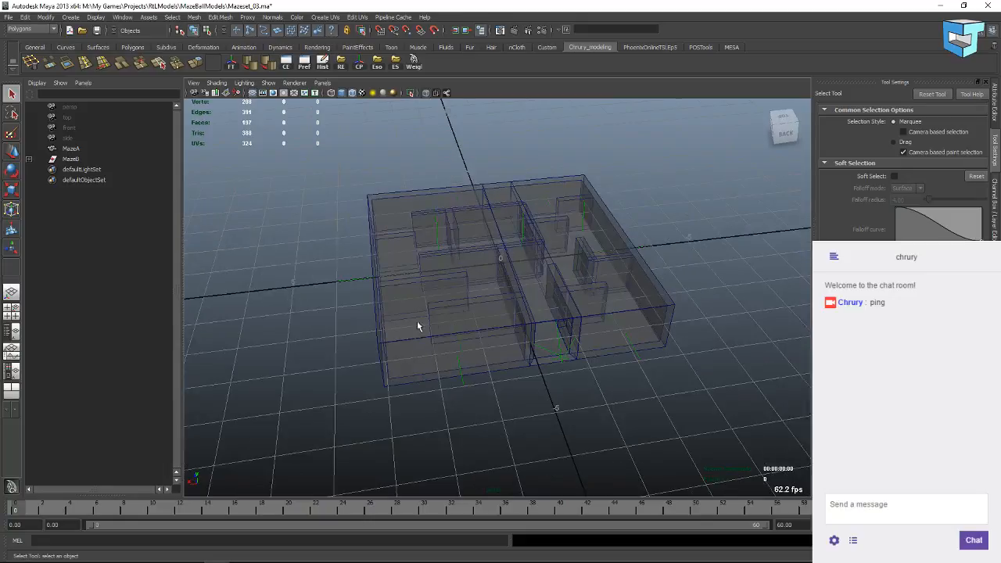
pyautogui.click(29, 159)
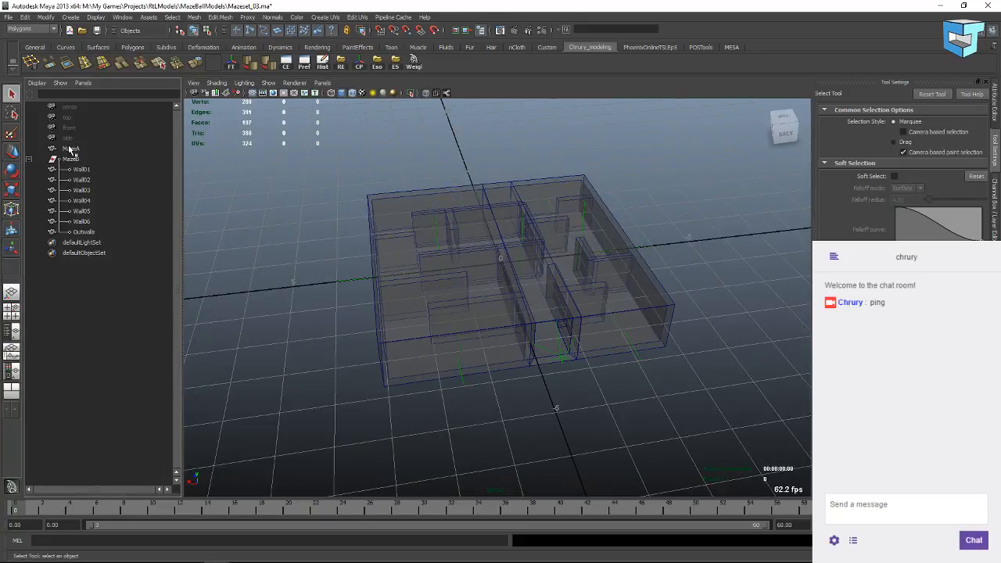
pyautogui.click(70, 150)
pyautogui.click(514, 303)
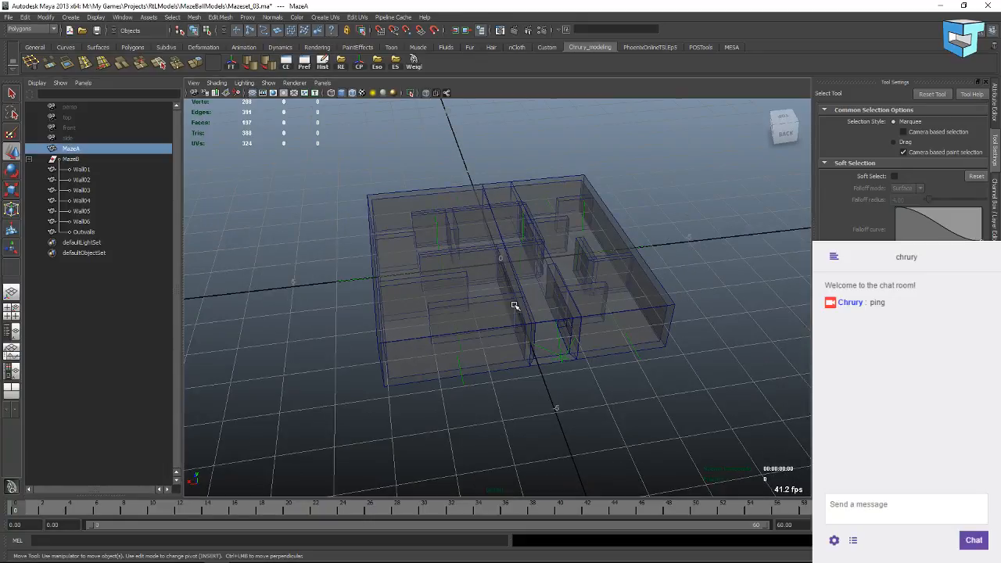
pyautogui.press('w')
pyautogui.moveTo(469, 267); pyautogui.dragTo(498, 276)
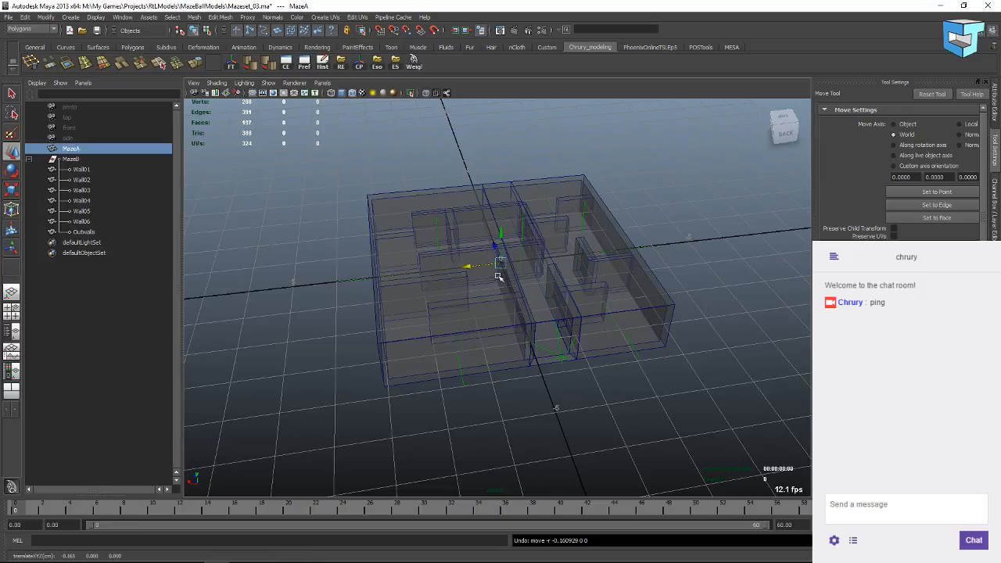
pyautogui.click(995, 207)
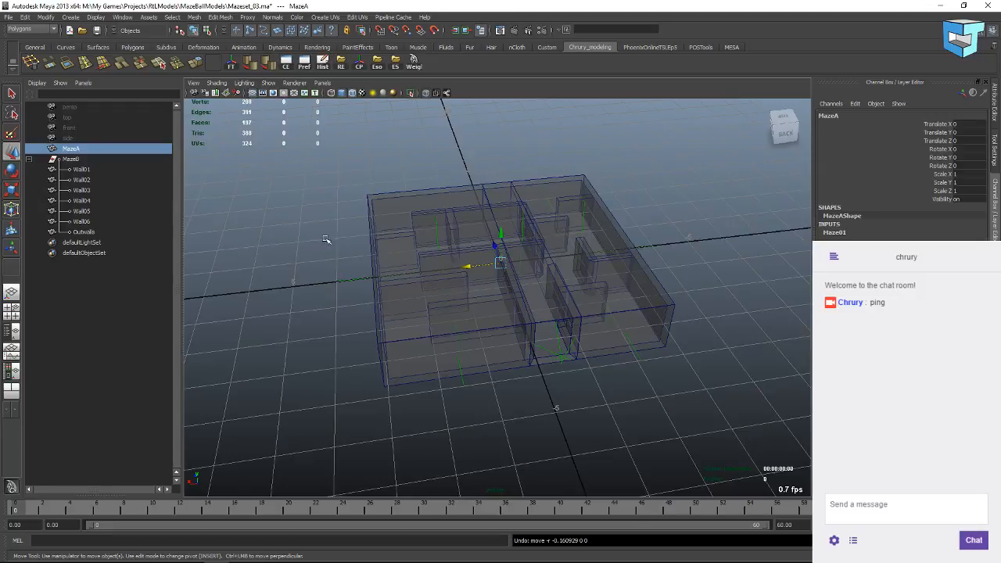
# Create a display layer containing the MazeB group, and toggle its visibility to leave the maze hidden.
pyautogui.click(72, 160)
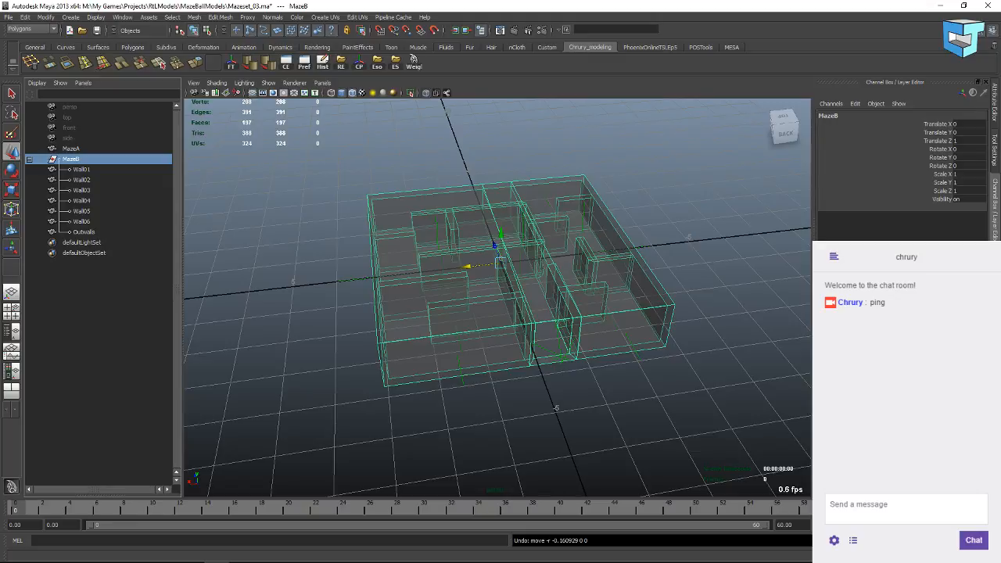
pyautogui.click(982, 374)
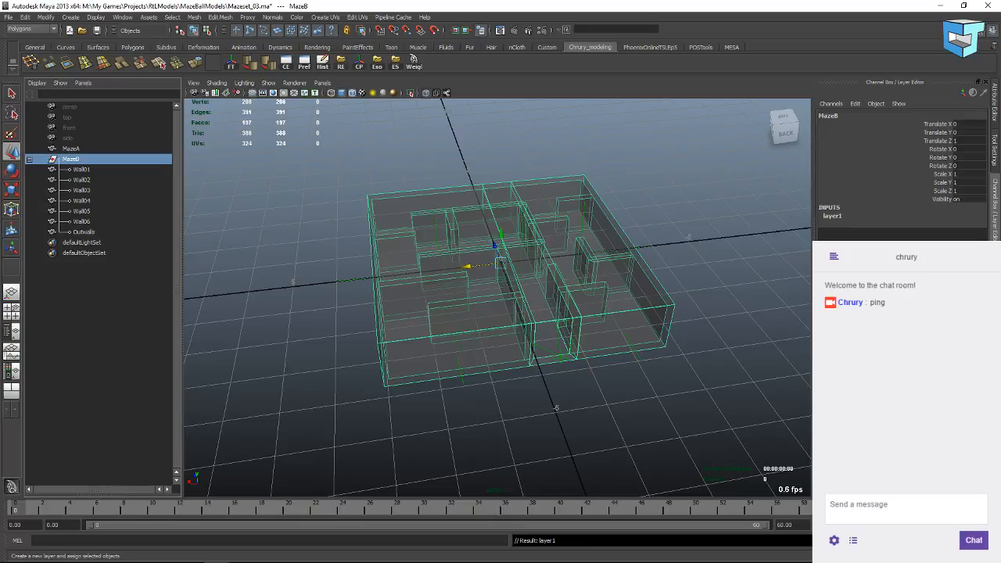
pyautogui.click(825, 387)
pyautogui.click(824, 387)
pyautogui.click(825, 387)
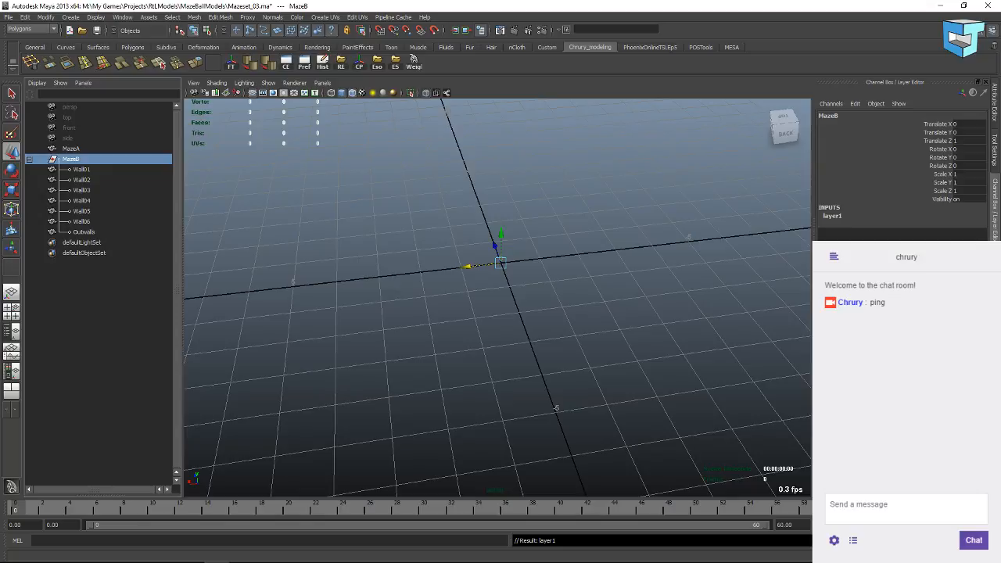
# Rename the new display layer as Maze02, make it visible again and clear the selection.
pyautogui.doubleClick(878, 387)
pyautogui.doubleClick(400, 212)
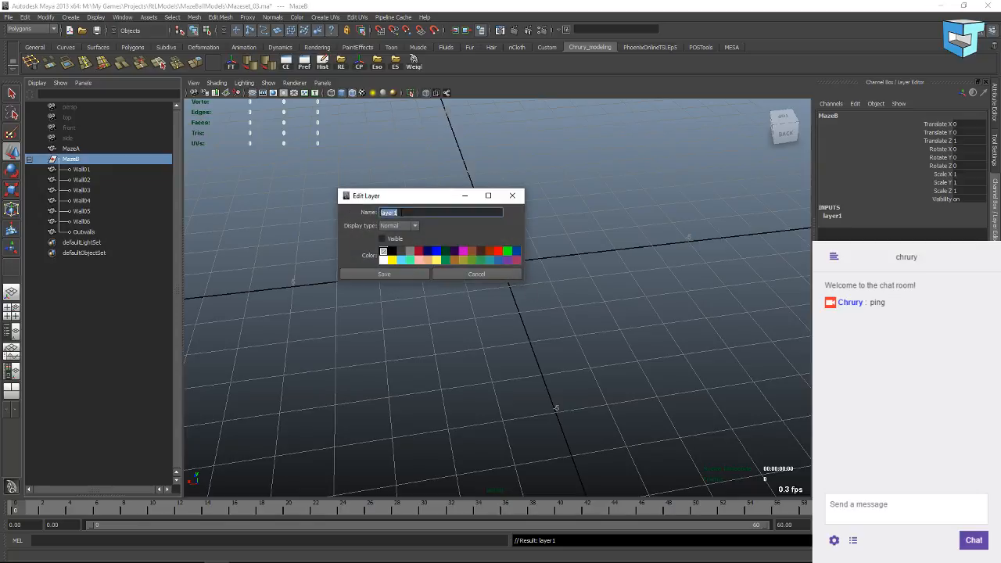
pyautogui.write('Maze02')
pyautogui.click(387, 274)
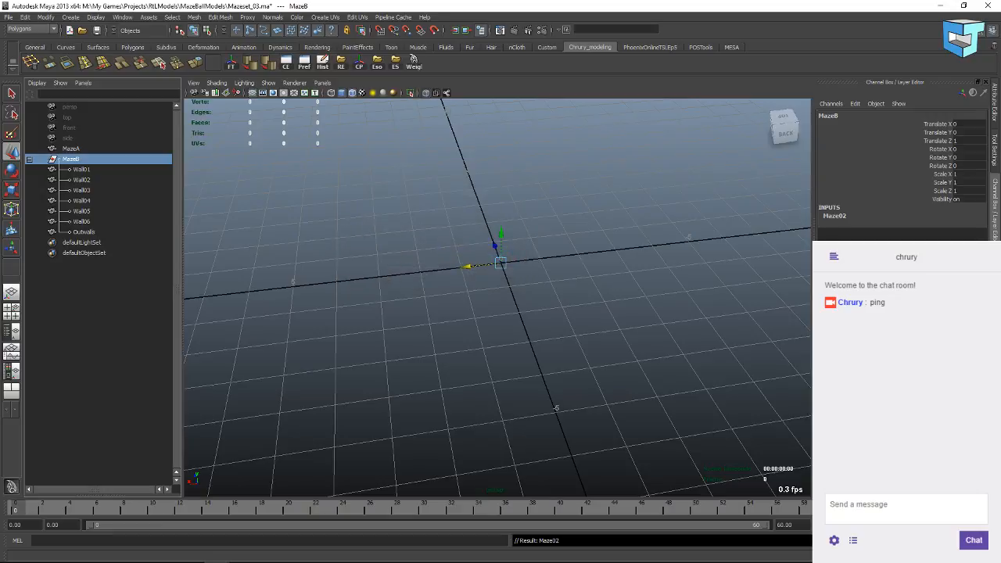
pyautogui.click(824, 382)
pyautogui.click(84, 277)
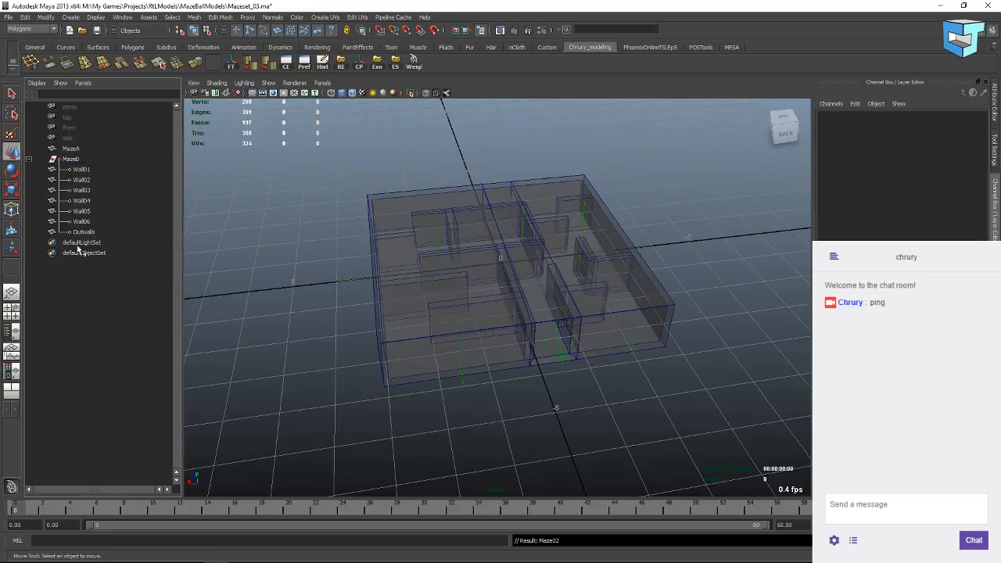
# Collapse the MazeB group's hierarchy and duplicate the whole group in place.
pyautogui.click(29, 160)
pyautogui.click(54, 159)
pyautogui.hotkey('ctrl', 'd')
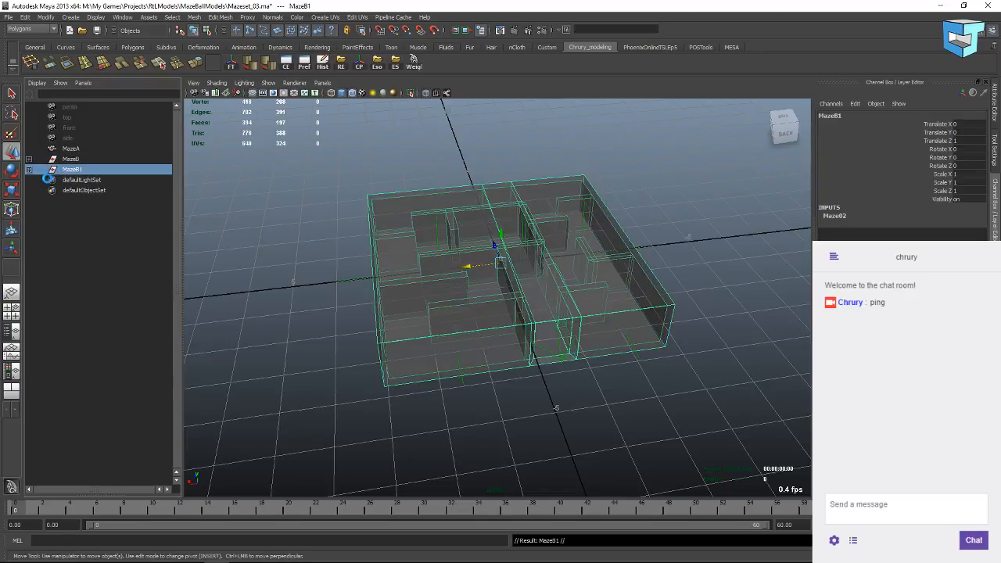
# Hide the Maze02 layer, take the duplicate group MazeB1 out of it so it is shown, and expand MazeB1's hierarchy.
pyautogui.click(72, 160)
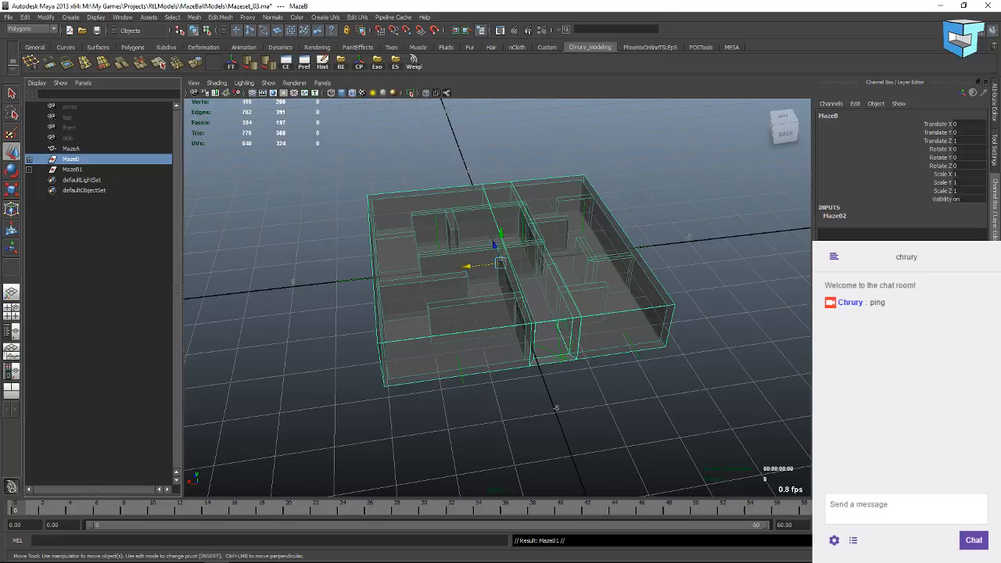
pyautogui.click(82, 171)
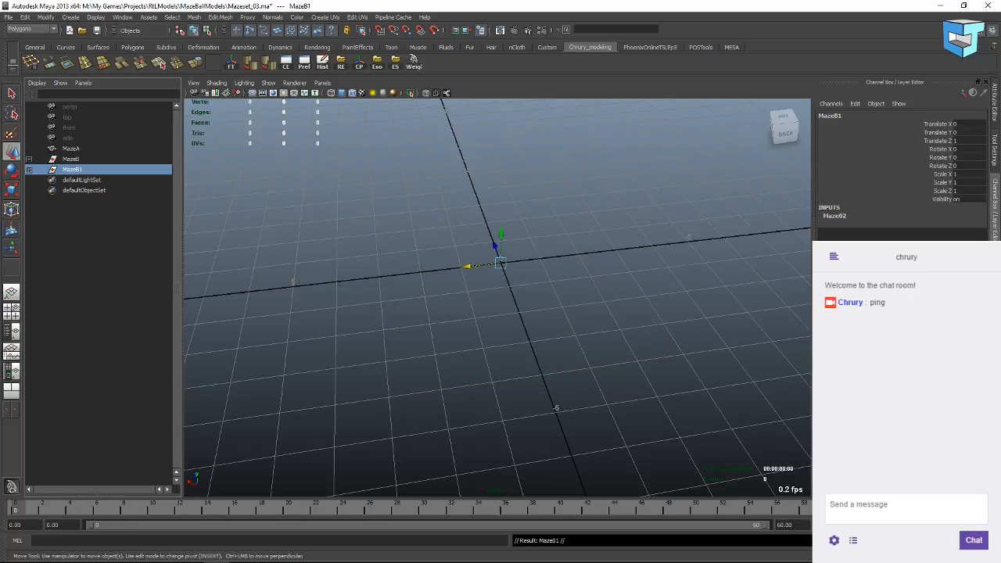
pyautogui.hotkey('shift', 'h')
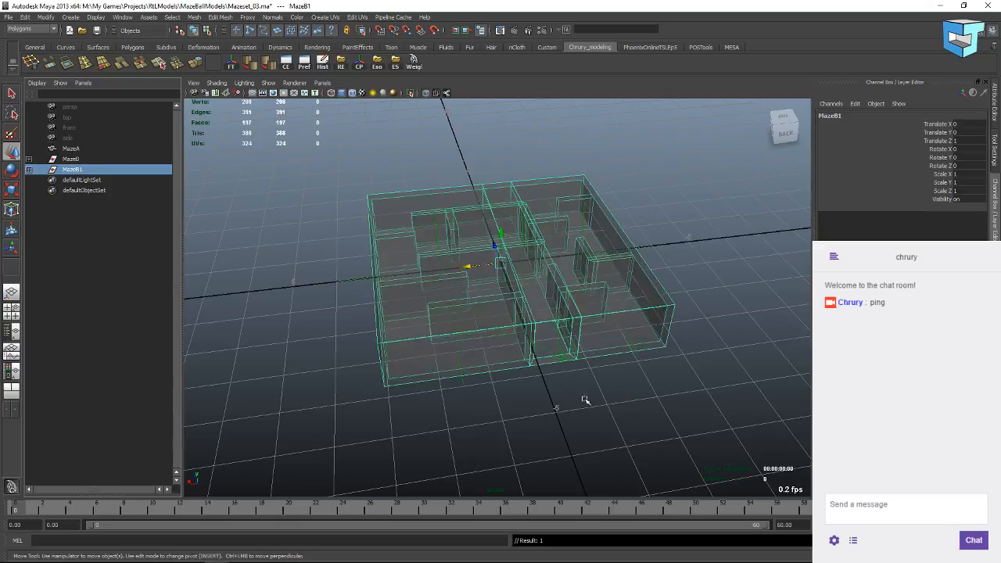
pyautogui.click(197, 264)
pyautogui.click(30, 170)
# Select the outer walls of the duplicated maze, Outwalls under MazeB1.
pyautogui.scroll(5, 462, 325)
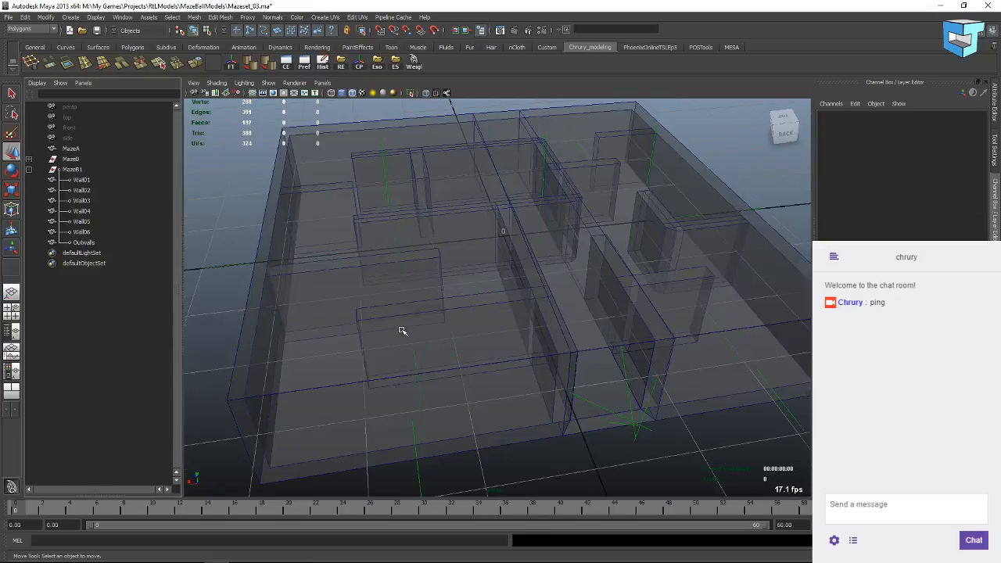
pyautogui.scroll(-3, 401, 331)
pyautogui.keyDown('alt'); pyautogui.moveTo(384, 310); pyautogui.dragTo(518, 310); pyautogui.keyUp('alt')
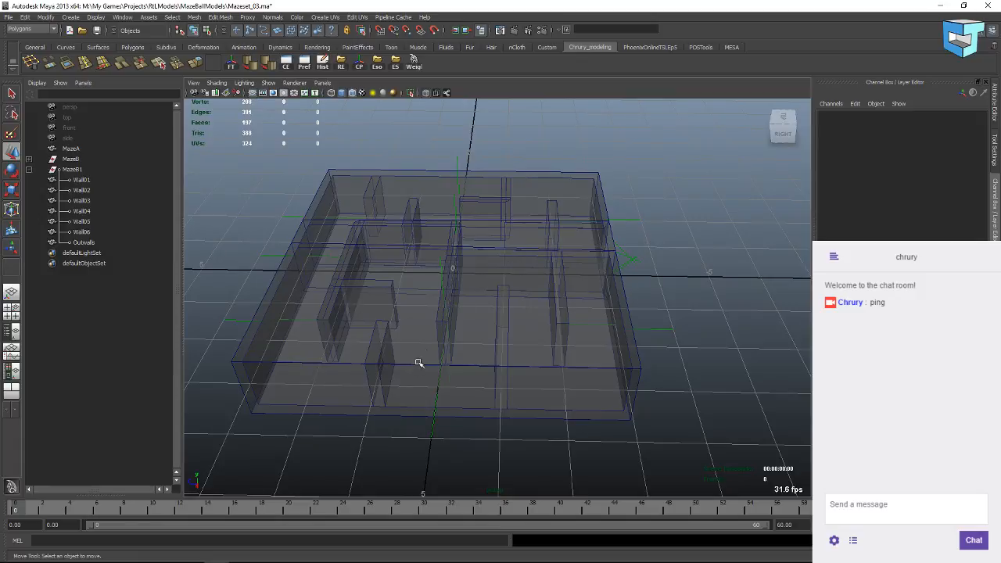
pyautogui.click(243, 365)
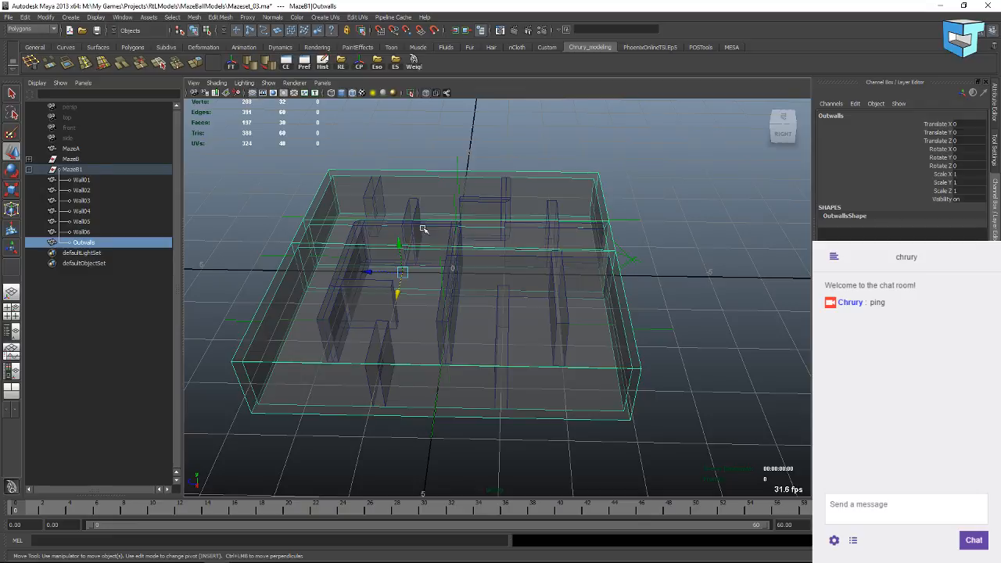
# Try to move the outer walls about 2.6 units up and 5.4 units along Z, and undo both moves.
pyautogui.moveTo(395, 246); pyautogui.dragTo(409, 114)
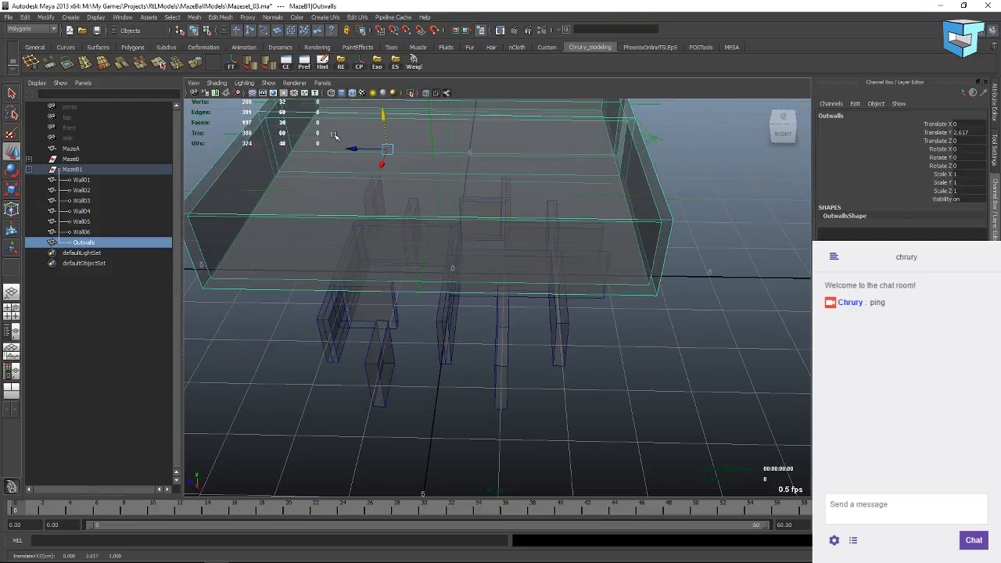
pyautogui.moveTo(356, 149); pyautogui.dragTo(41, 146)
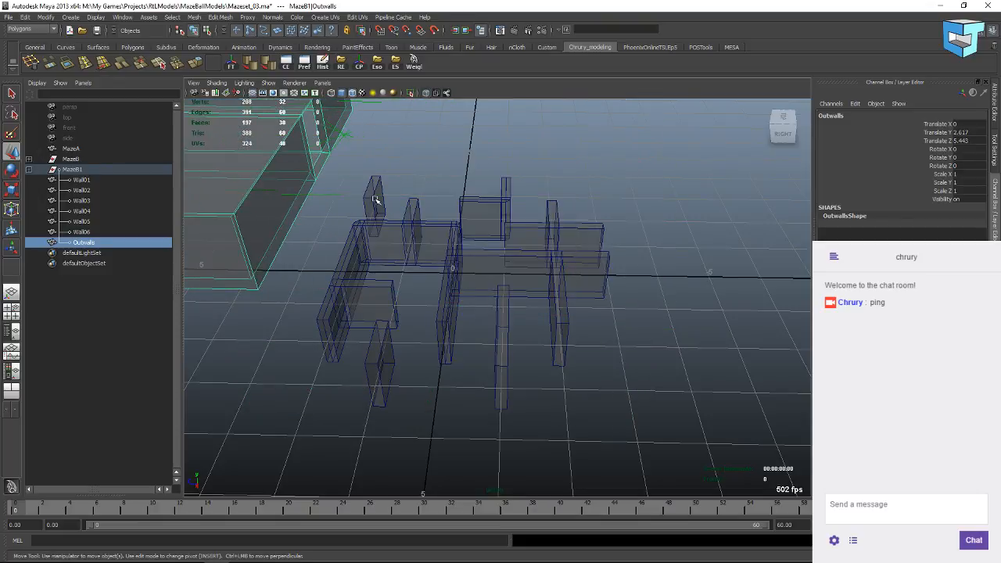
pyautogui.keyDown('alt'); pyautogui.moveTo(412, 206); pyautogui.dragTo(385, 225, button='middle'); pyautogui.keyUp('alt')
pyautogui.hotkey('ctrl', 'z')
pyautogui.hotkey('ctrl', 'z')
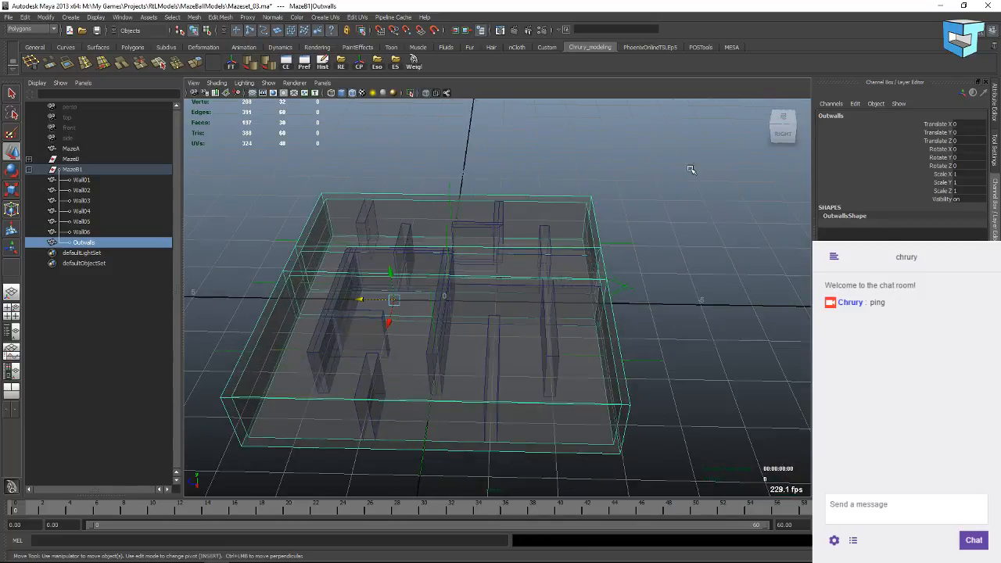
# Set the outer walls' Translate Y to 20 to lift them clear of the inner walls, and deselect them.
pyautogui.click(946, 133)
pyautogui.click(973, 132)
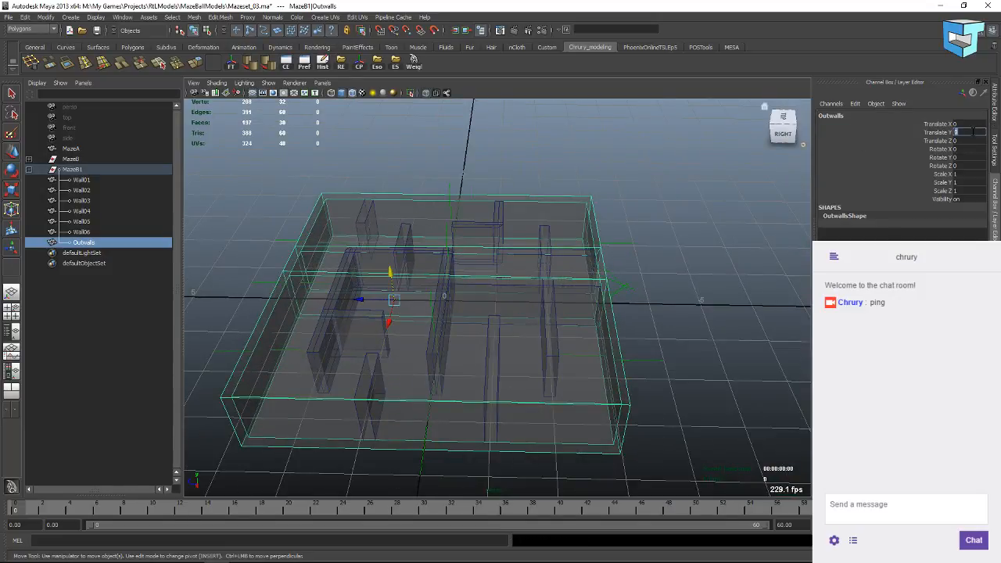
pyautogui.press('Return')
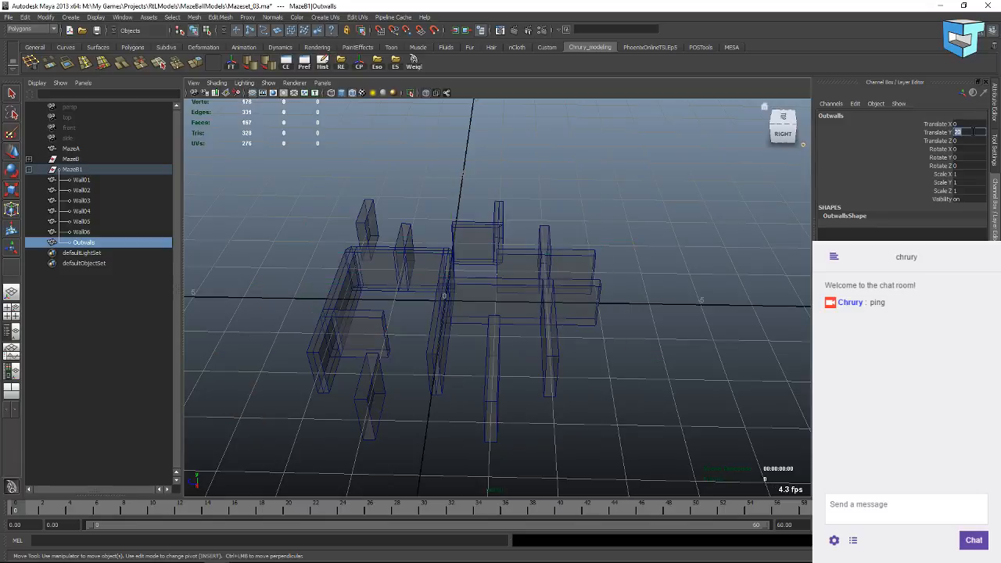
pyautogui.click(649, 206)
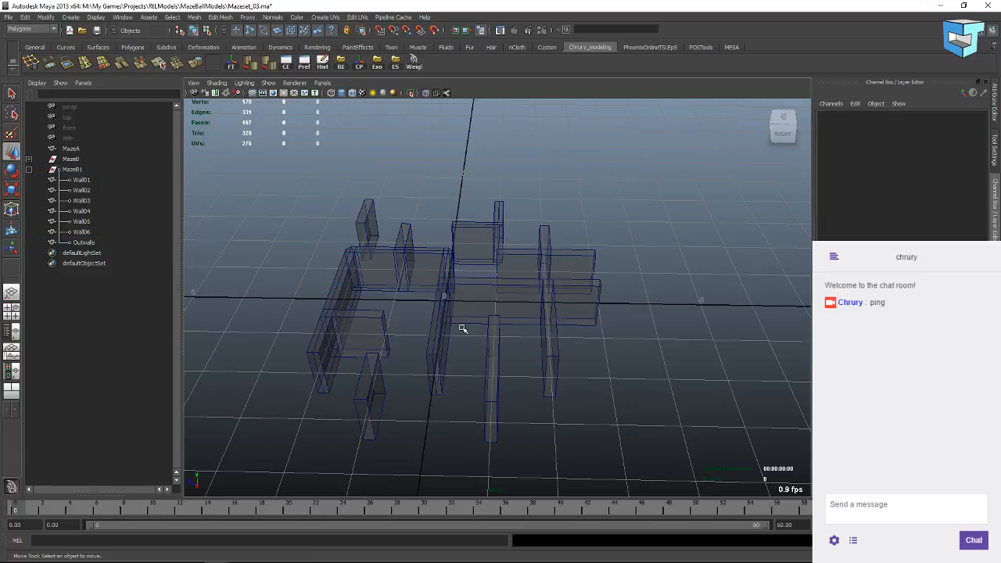
# Turn off X-Ray shading and look over the solid inner walls from above.
pyautogui.click(216, 83)
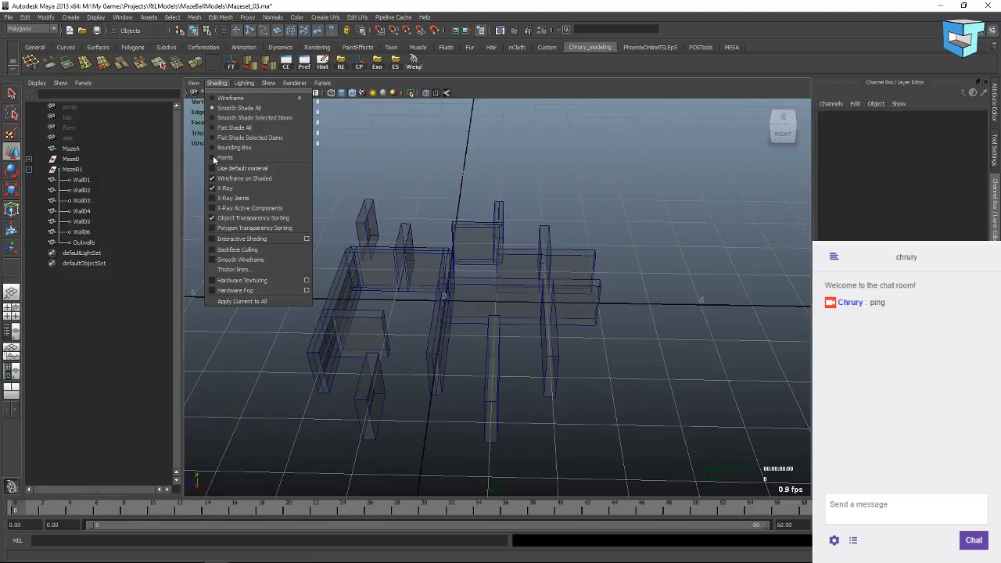
pyautogui.click(225, 187)
pyautogui.moveTo(438, 297)
pyautogui.keyDown('alt'); pyautogui.mouseDown()
pyautogui.moveTo(422, 285)
pyautogui.moveTo(406, 315)
pyautogui.moveTo(519, 283)
pyautogui.moveTo(527, 309)
pyautogui.moveTo(431, 310)
pyautogui.mouseUp(); pyautogui.keyUp('alt')
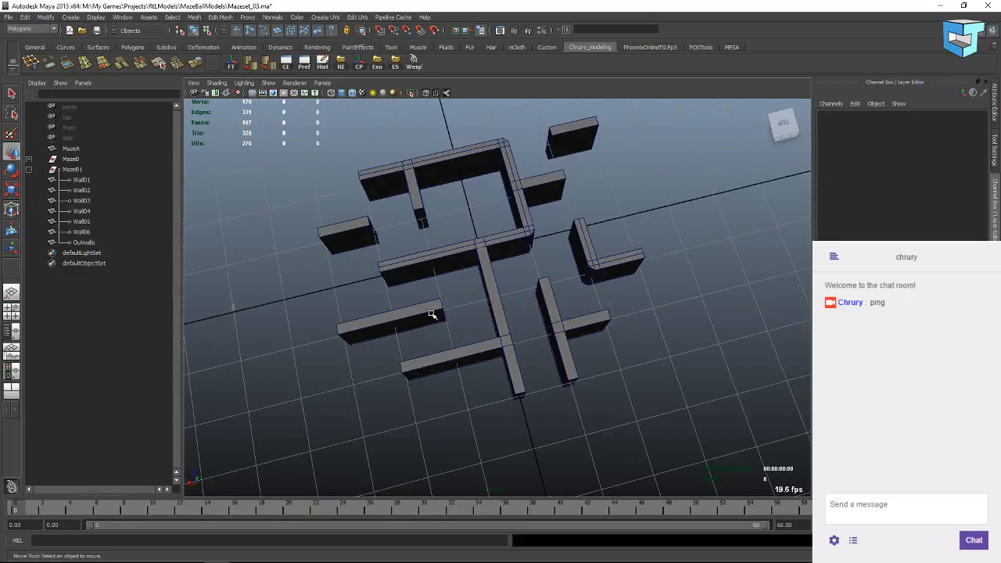
pyautogui.keyDown('alt'); pyautogui.moveTo(432, 314); pyautogui.dragTo(422, 284, button='right'); pyautogui.keyUp('alt')
pyautogui.keyDown('alt'); pyautogui.moveTo(545, 364); pyautogui.dragTo(459, 356); pyautogui.keyUp('alt')
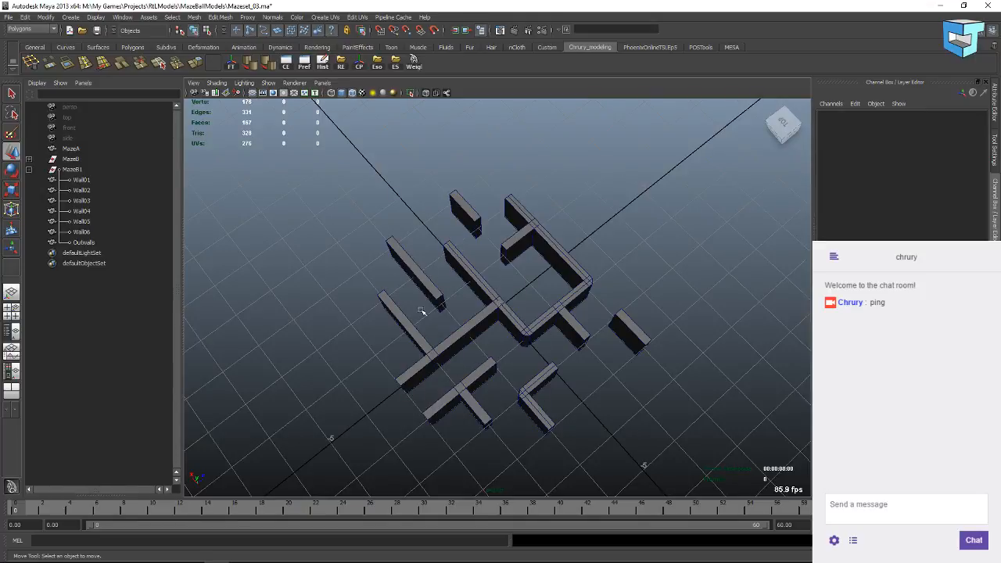
# Rename the duplicated maze group MazeB1 as MazeC.
pyautogui.click(75, 171)
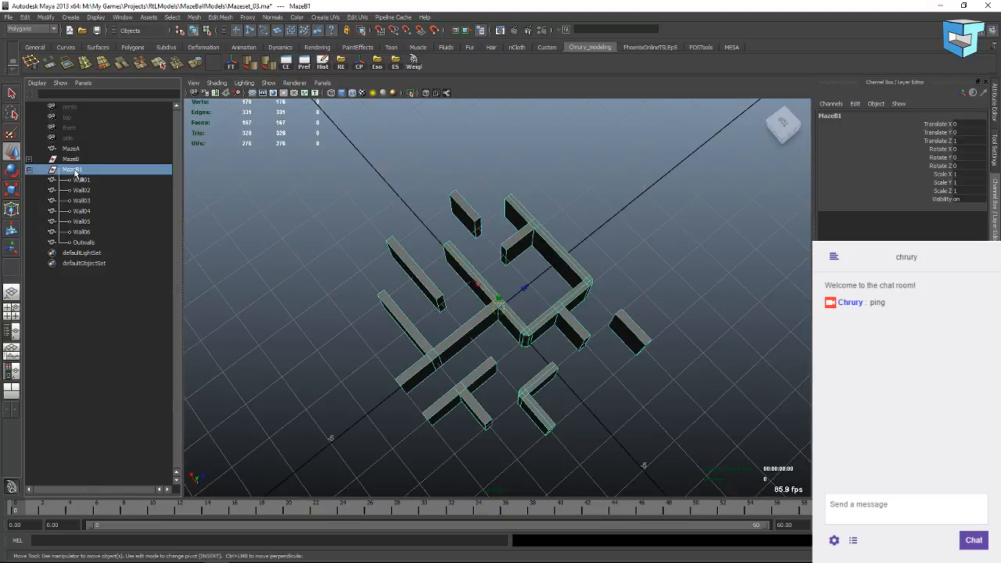
pyautogui.doubleClick(88, 172)
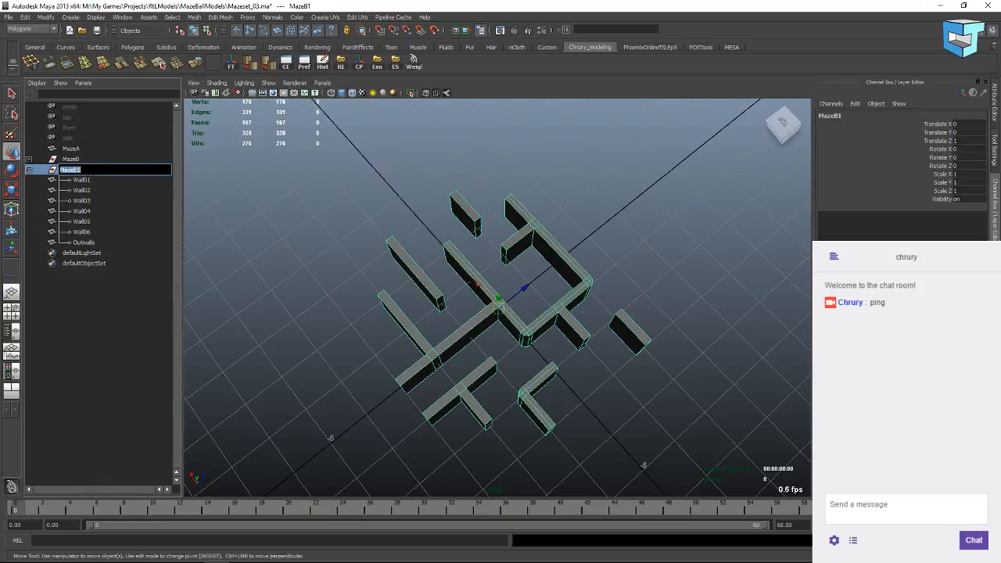
pyautogui.write('C')
pyautogui.press('Return')
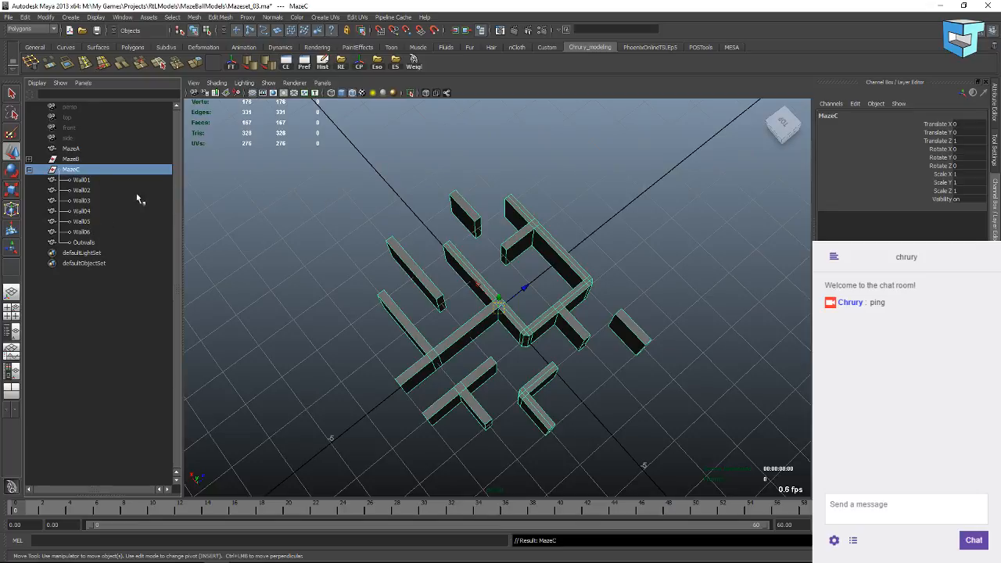
# Duplicate the six inner walls Wall01 to Wall06 inside MazeC.
pyautogui.click(82, 180)
pyautogui.keyDown('shift'); pyautogui.click(88, 237); pyautogui.keyUp('shift')
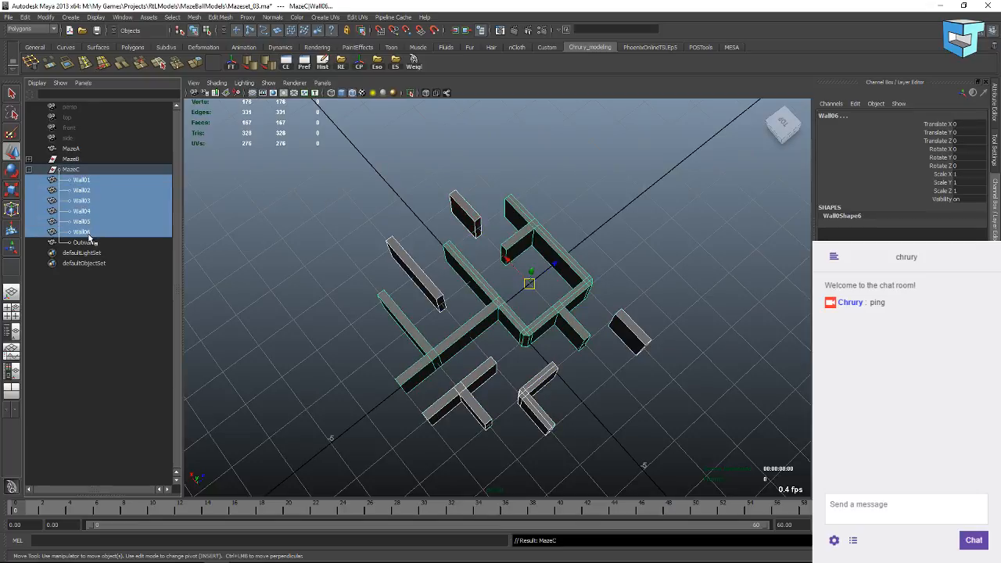
pyautogui.hotkey('ctrl', 'd')
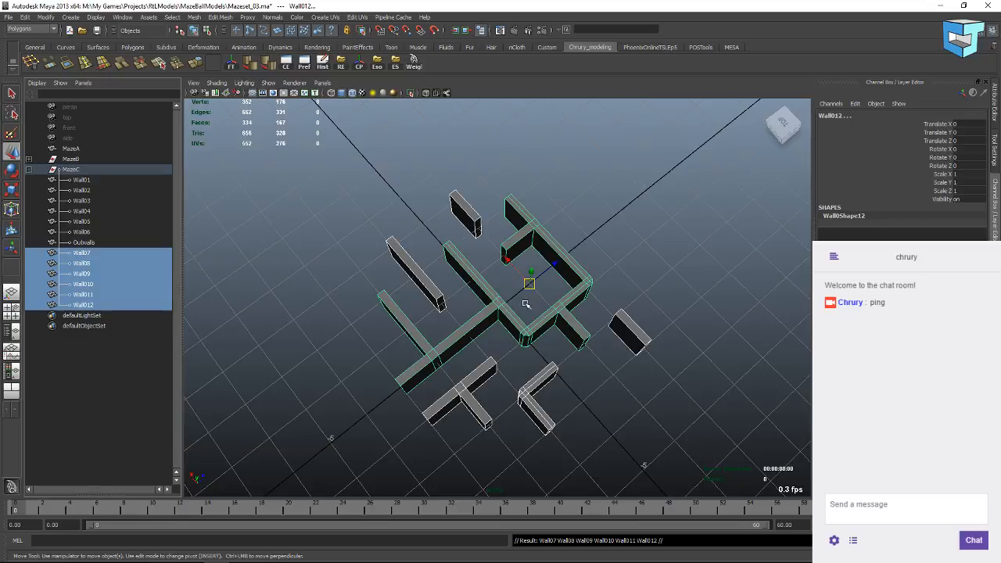
# Raise the duplicated inner walls above the originals by setting their Translate Y to 1, and deselect them.
pyautogui.keyDown('alt'); pyautogui.moveTo(526, 305); pyautogui.dragTo(536, 234); pyautogui.keyUp('alt')
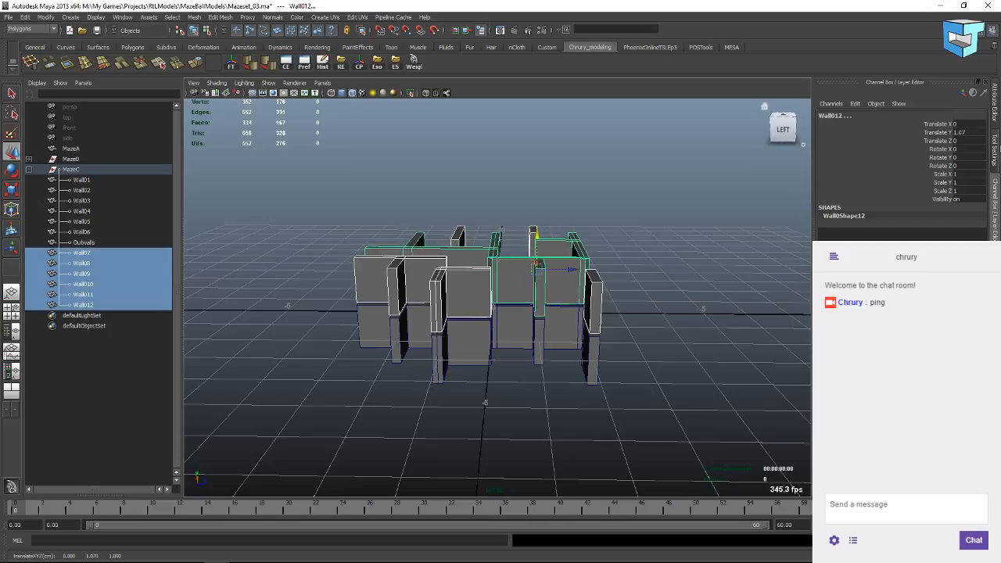
pyautogui.click(968, 133)
pyautogui.write('1')
pyautogui.press('Return')
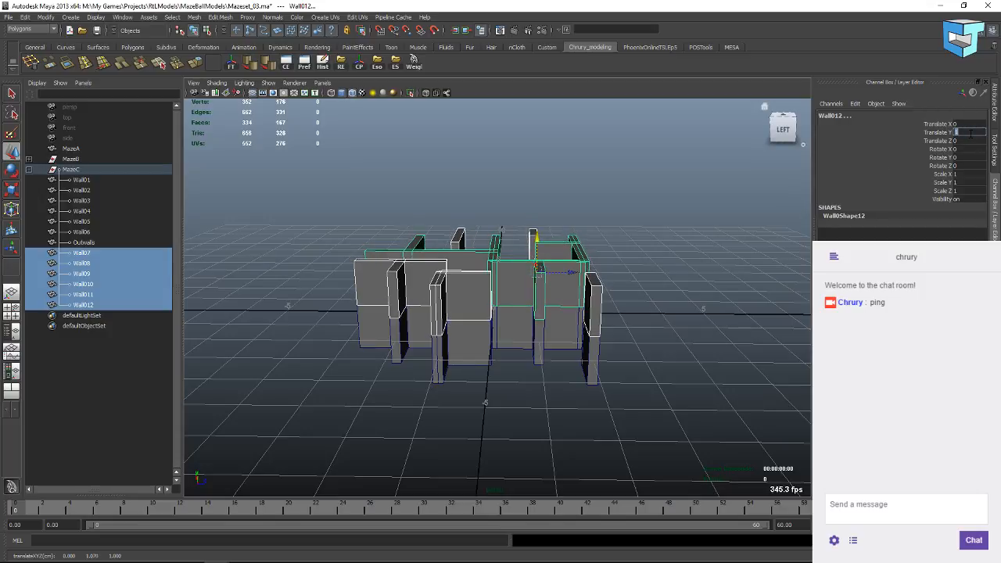
pyautogui.keyDown('alt'); pyautogui.moveTo(394, 344); pyautogui.dragTo(643, 383); pyautogui.keyUp('alt')
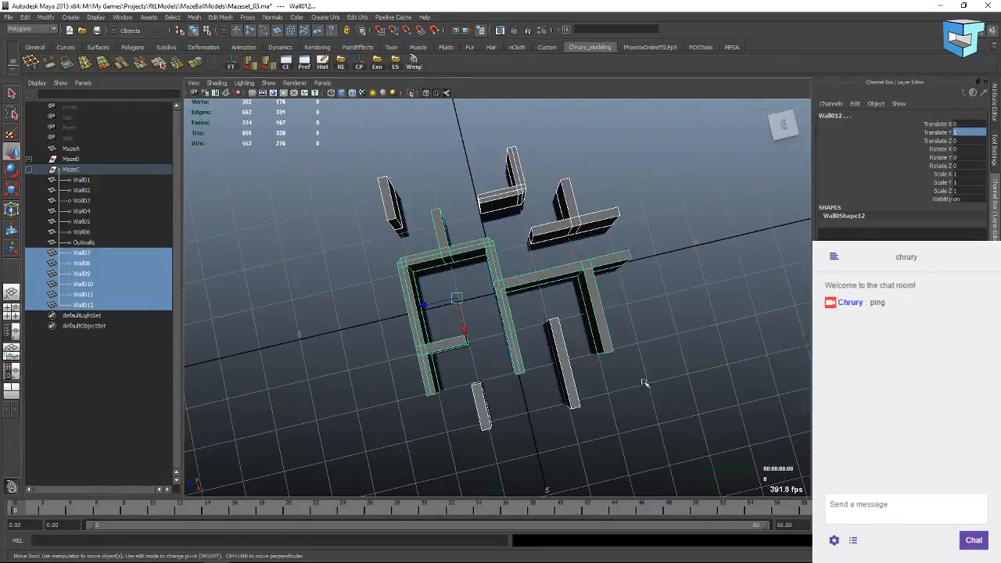
pyautogui.click(662, 275)
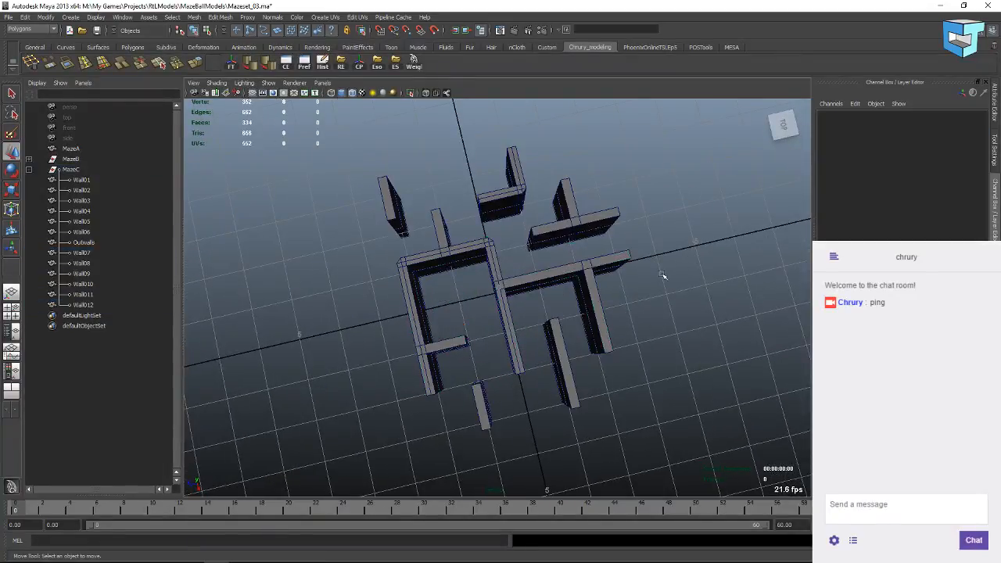
# Select the raised copies Wall07 to Wall012 and start editing their rotation pivots.
pyautogui.click(82, 253)
pyautogui.keyDown('shift'); pyautogui.click(91, 307); pyautogui.keyUp('shift')
pyautogui.keyDown('alt'); pyautogui.moveTo(256, 361); pyautogui.dragTo(425, 307); pyautogui.keyUp('alt')
pyautogui.press('e')
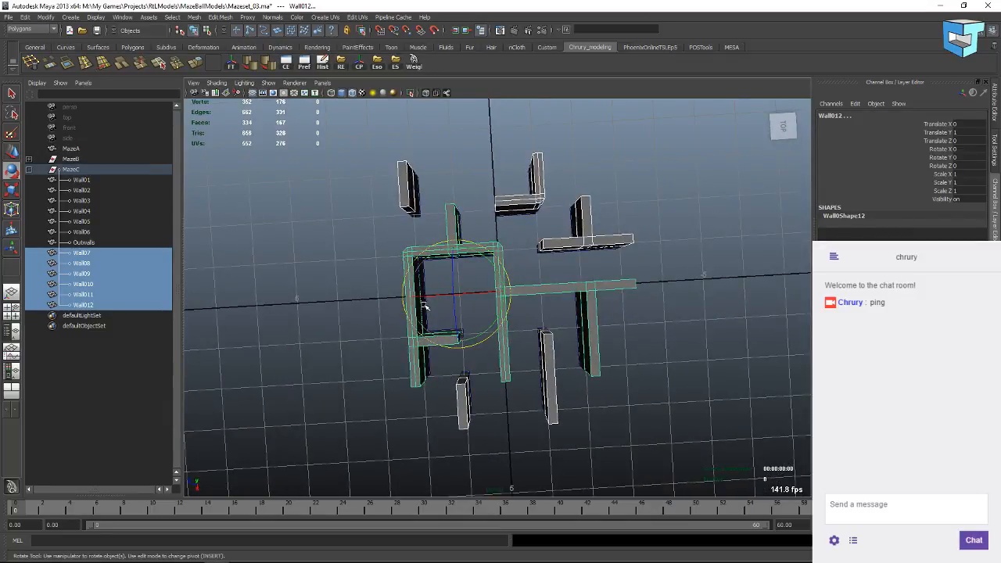
pyautogui.press('Insert')
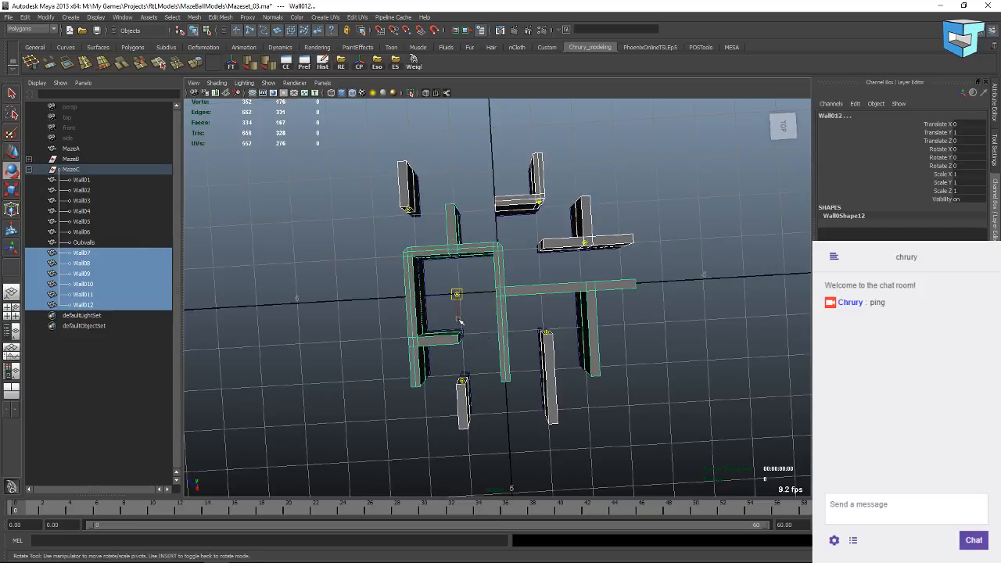
pyautogui.keyDown('alt'); pyautogui.moveTo(458, 316); pyautogui.dragTo(440, 291); pyautogui.keyUp('alt')
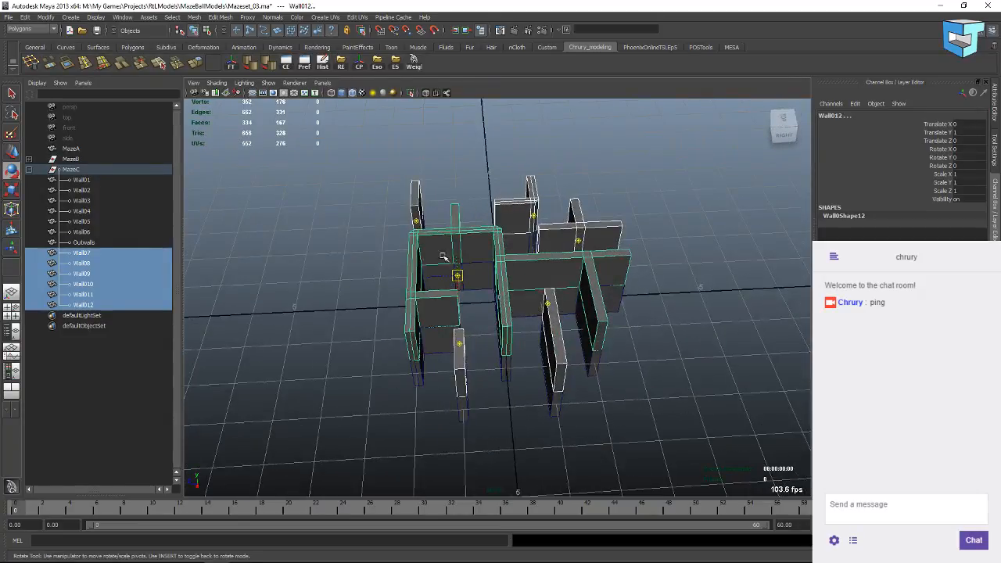
# In a wireframe top view, snap the pivots of the copied walls to the centre of the grid.
pyautogui.click(322, 83)
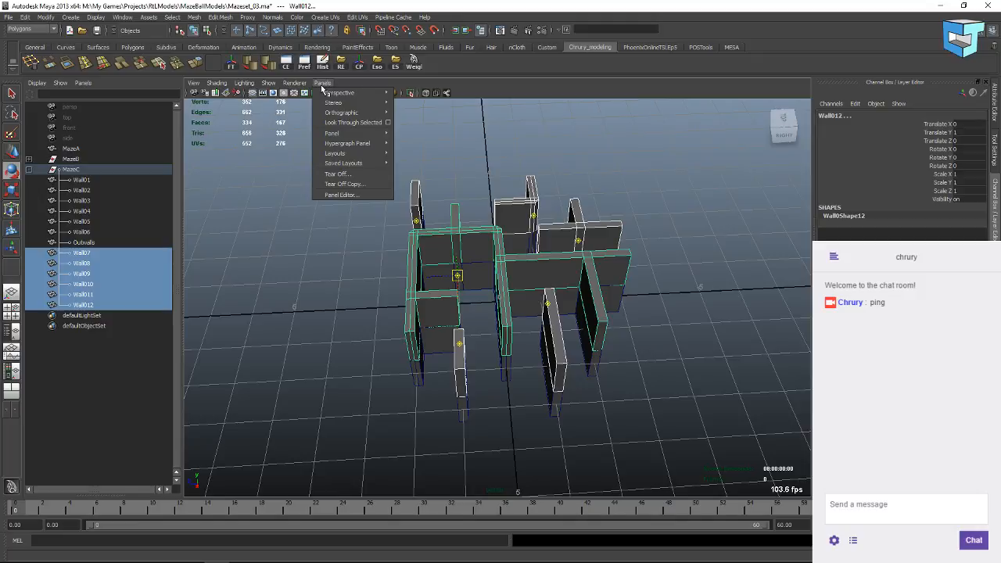
pyautogui.moveTo(355, 112)
pyautogui.click(412, 133)
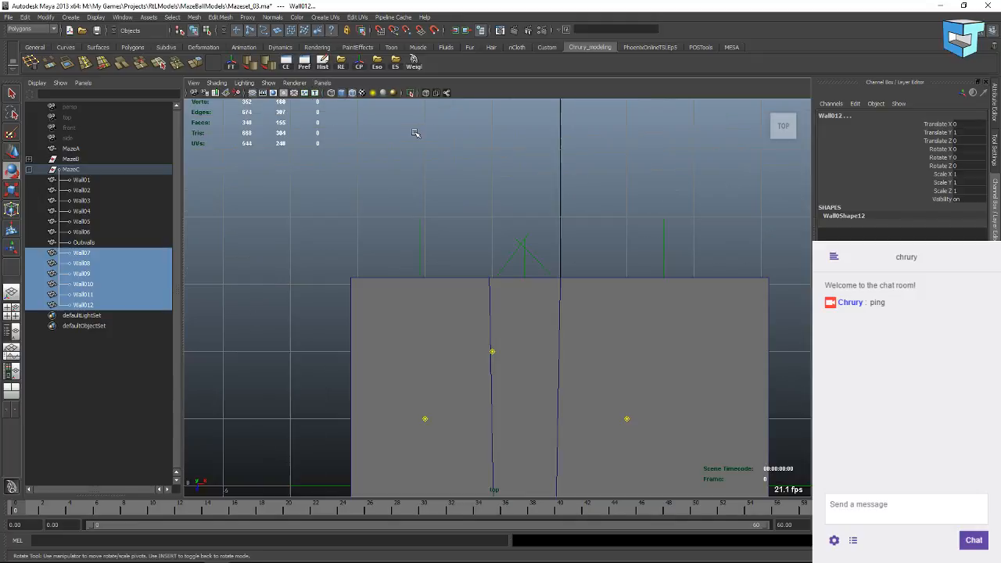
pyautogui.scroll(-5, 486, 347)
pyautogui.scroll(2, 485, 347)
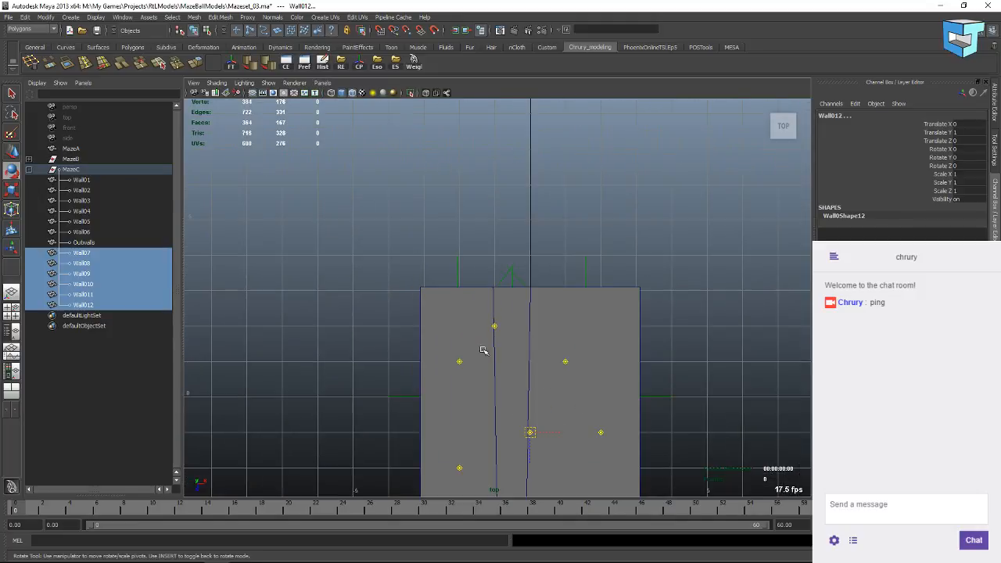
pyautogui.press('4')
pyautogui.keyDown('alt'); pyautogui.moveTo(481, 402); pyautogui.dragTo(458, 290, button='middle'); pyautogui.keyUp('alt')
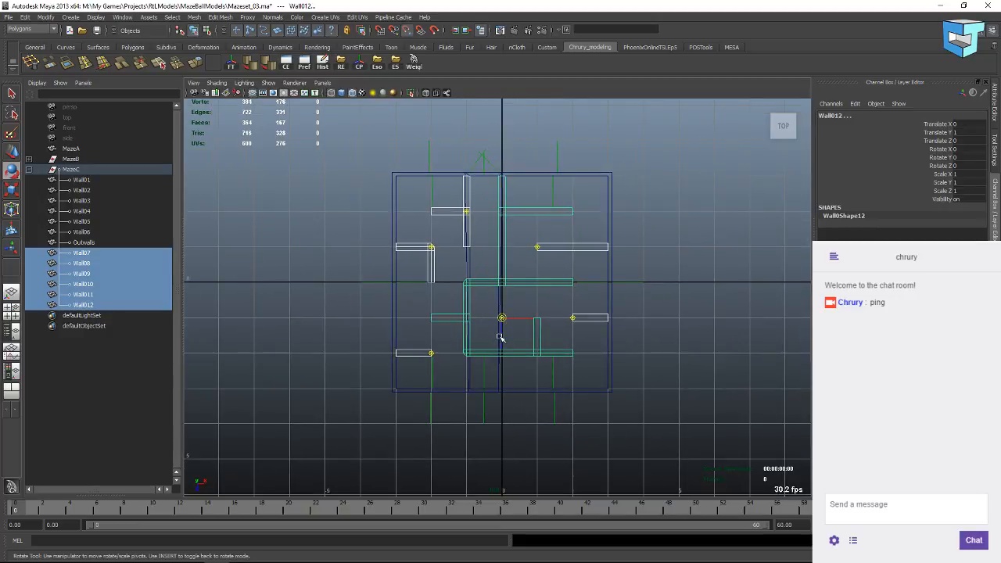
pyautogui.press('x')
pyautogui.moveTo(501, 315); pyautogui.dragTo(508, 290)
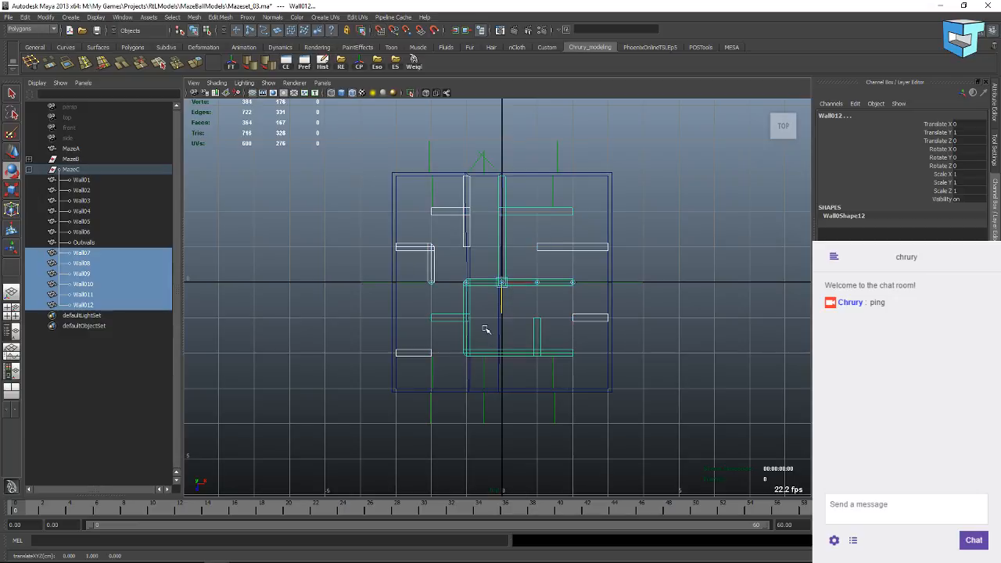
# Try to rotate the copied walls about 50.6 degrees around Y, and undo the rotation.
pyautogui.press('e')
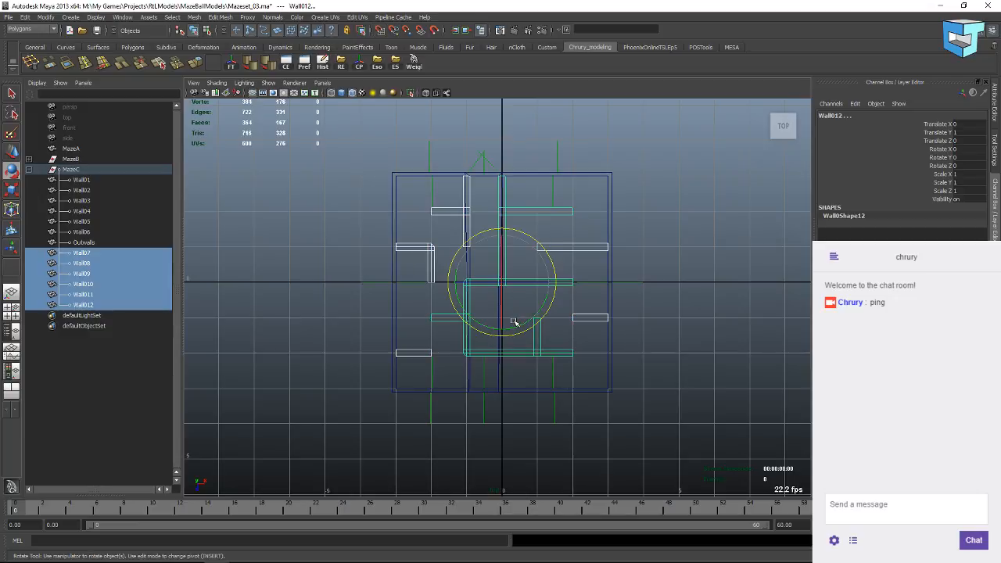
pyautogui.moveTo(516, 326); pyautogui.dragTo(558, 301)
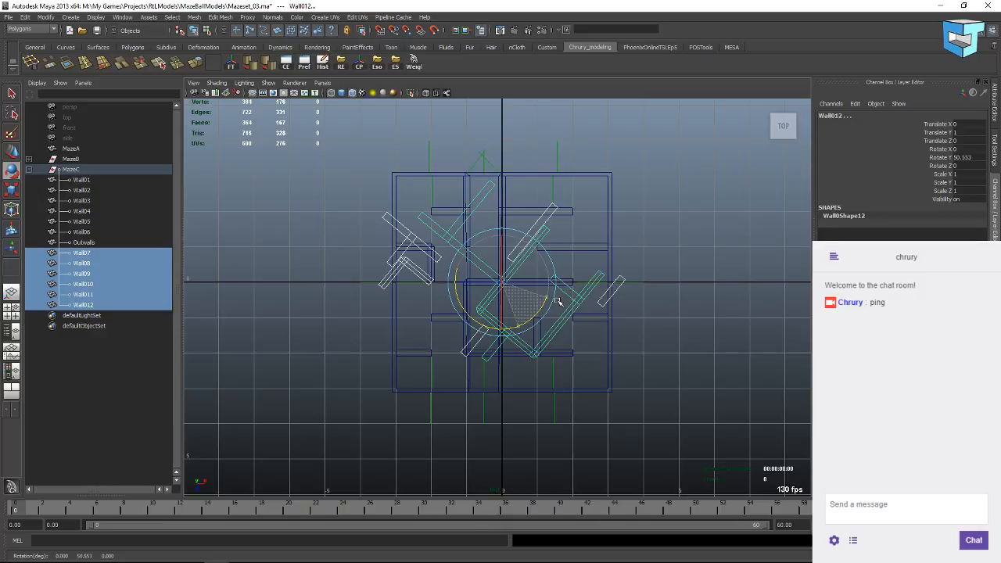
pyautogui.hotkey('ctrl', 'z')
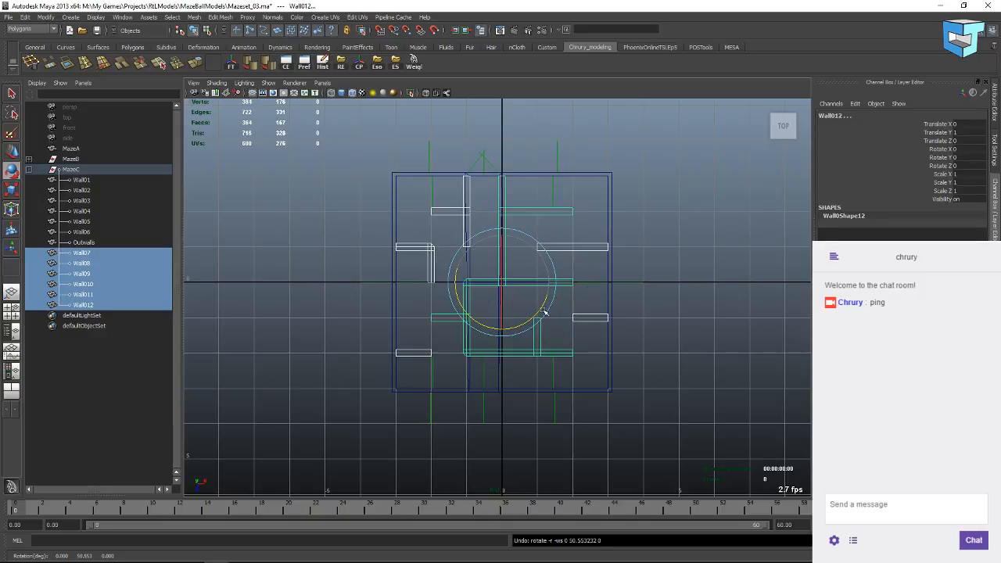
# Group Wall07 to Wall012 within MazeC and name the group Walls02Grp.
pyautogui.click(282, 279)
pyautogui.click(93, 254)
pyautogui.keyDown('shift'); pyautogui.click(93, 304); pyautogui.keyUp('shift')
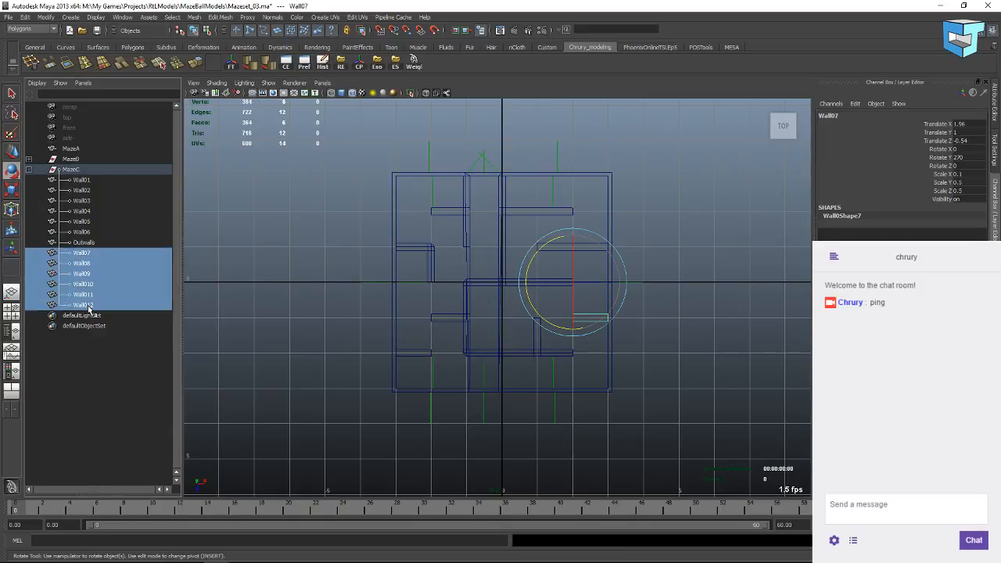
pyautogui.hotkey('ctrl', 'g')
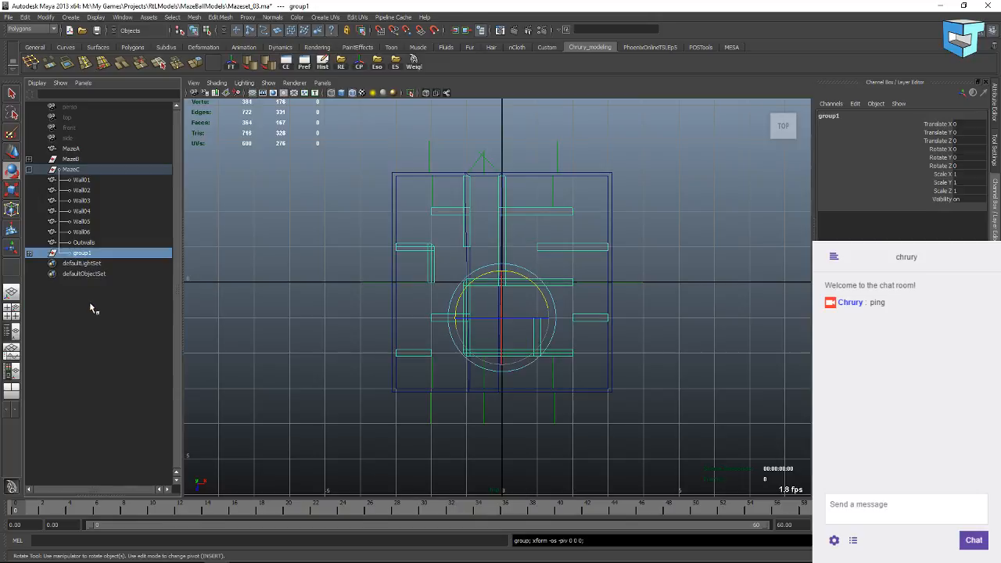
pyautogui.click(29, 253)
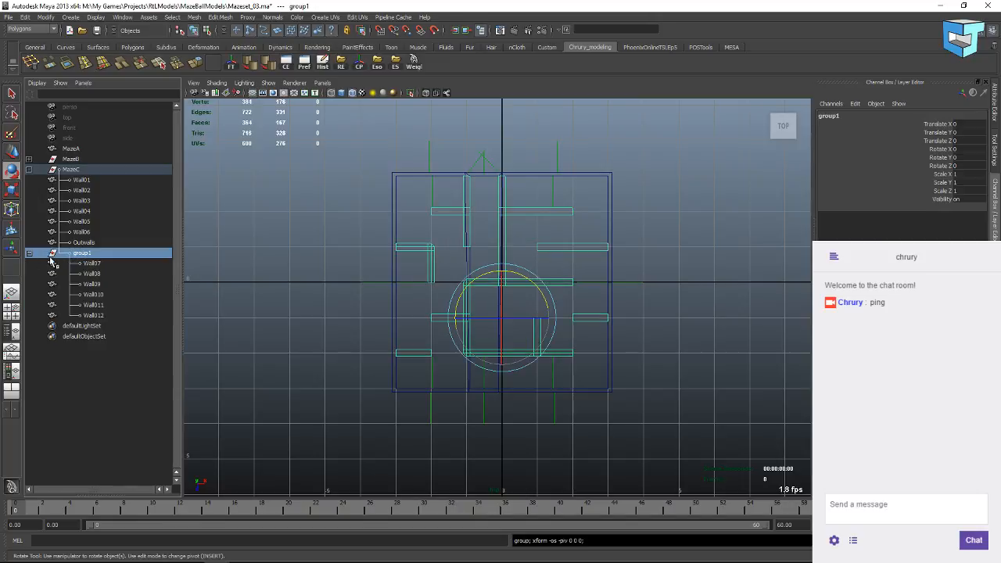
pyautogui.doubleClick(93, 255)
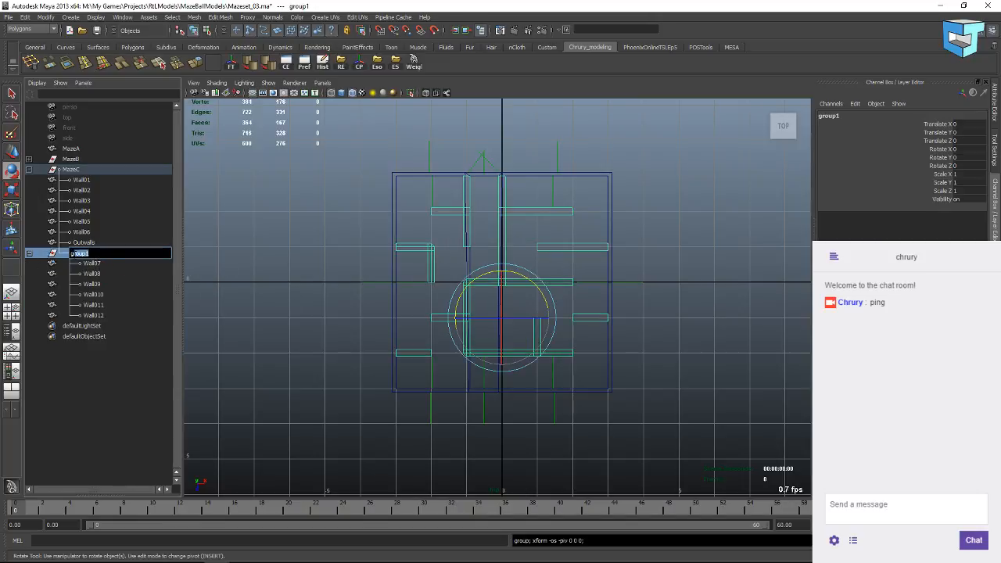
pyautogui.write('Walls02Grp')
pyautogui.press('Return')
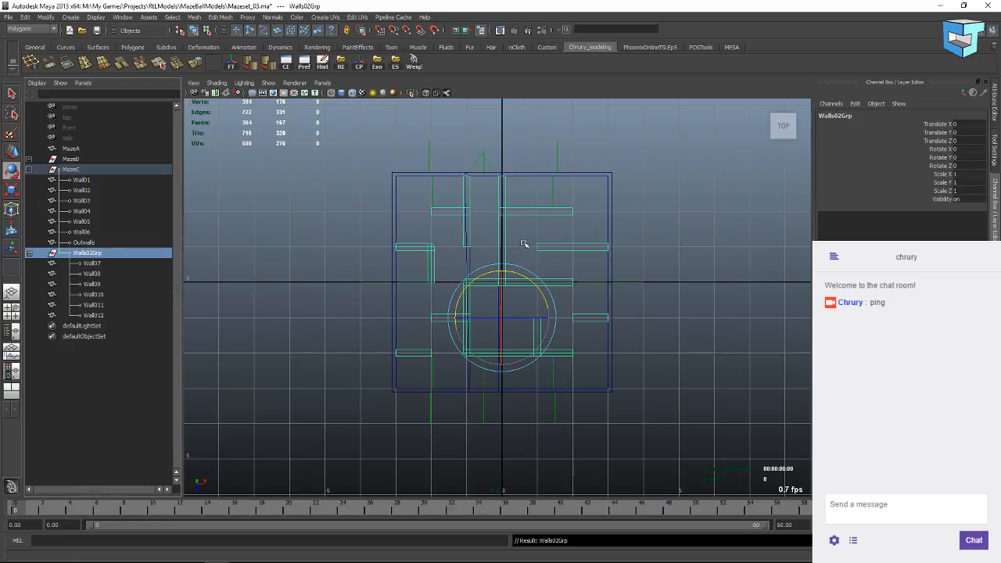
# Snap the pivot of Walls02Grp to the centre of the grid.
pyautogui.press('Insert')
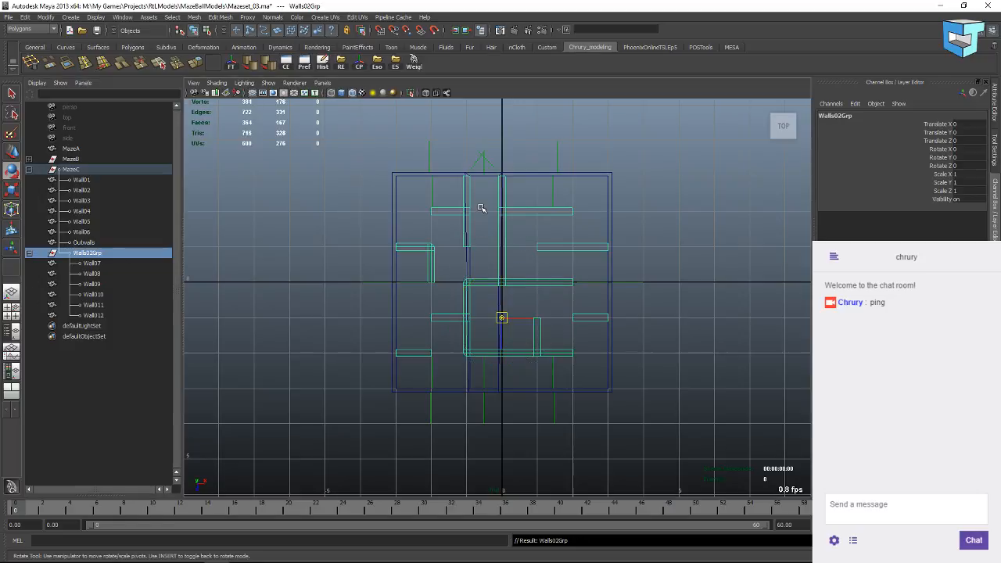
pyautogui.moveTo(506, 326); pyautogui.dragTo(507, 292)
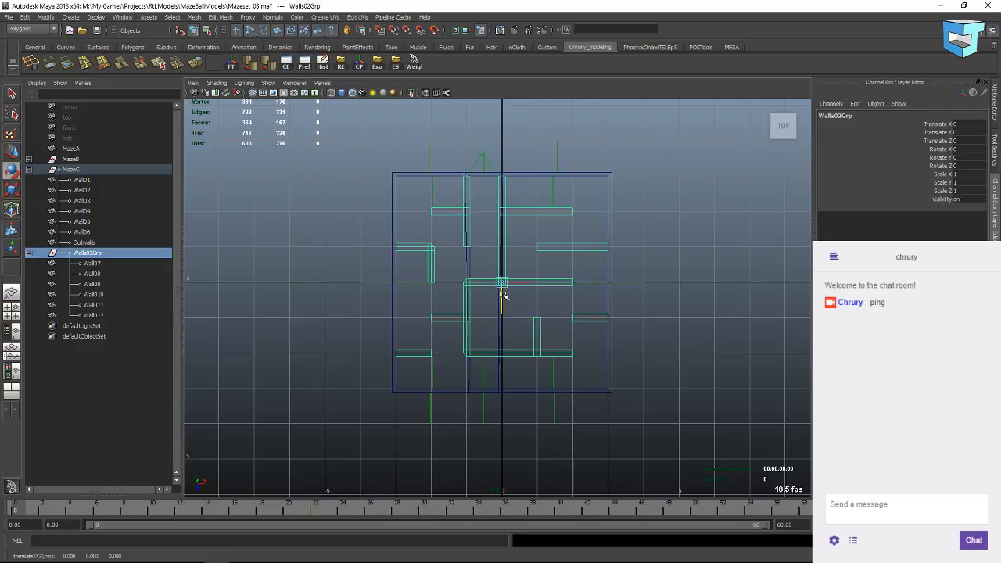
pyautogui.press('Insert')
# Rotate Walls02Grp around the vertical axis and set its Rotate Y to exactly 90.
pyautogui.moveTo(518, 328); pyautogui.dragTo(591, 251)
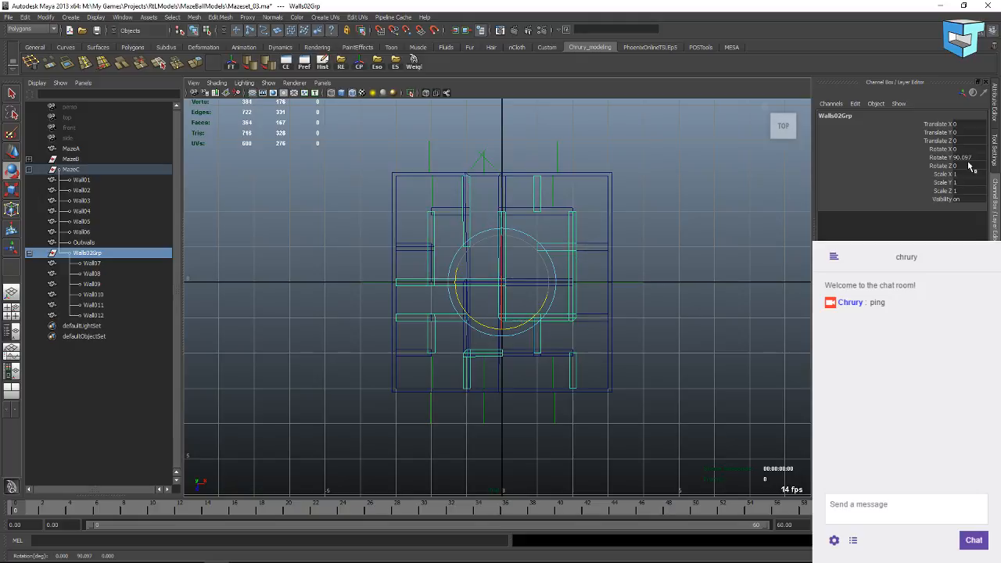
pyautogui.doubleClick(966, 157)
pyautogui.write('90')
pyautogui.press('Return')
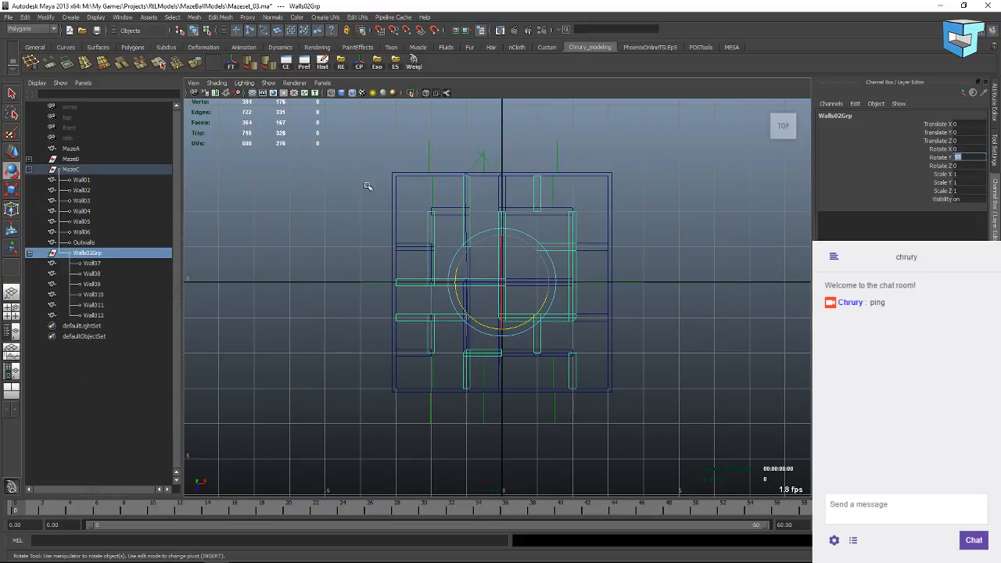
# Move Walls02Grp 1 unit along X with grid snapping.
pyautogui.press('w')
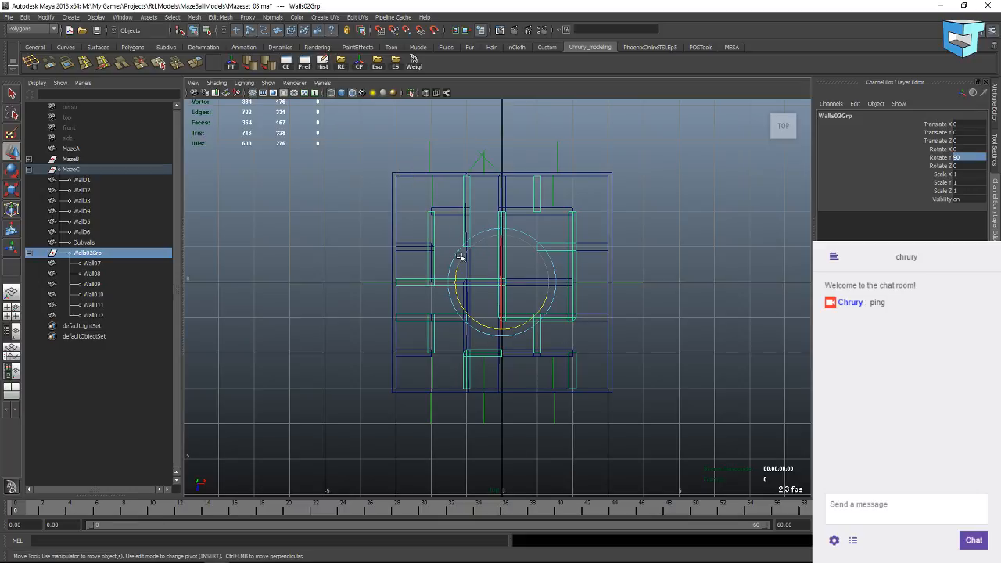
pyautogui.press('x')
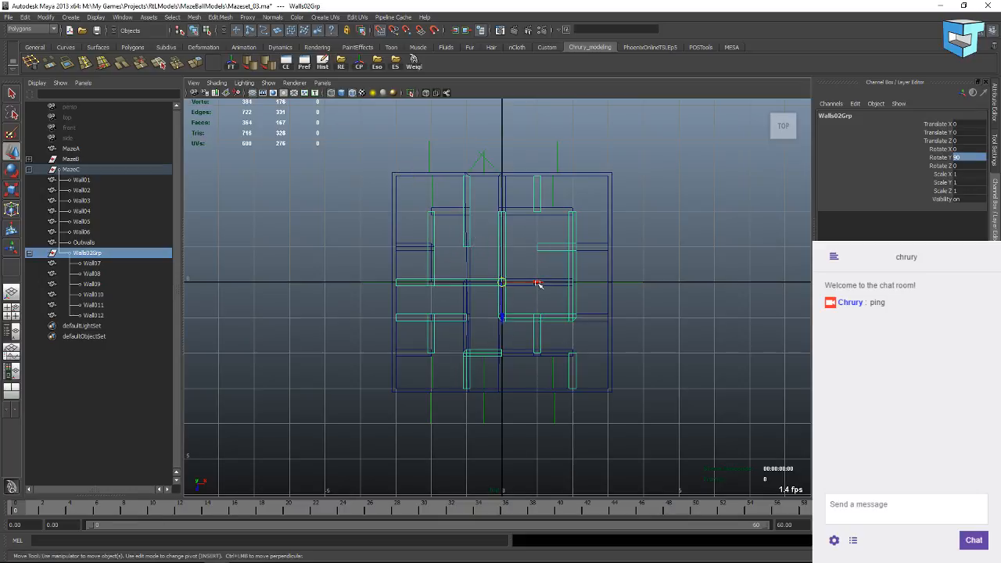
pyautogui.moveTo(538, 283); pyautogui.dragTo(543, 284)
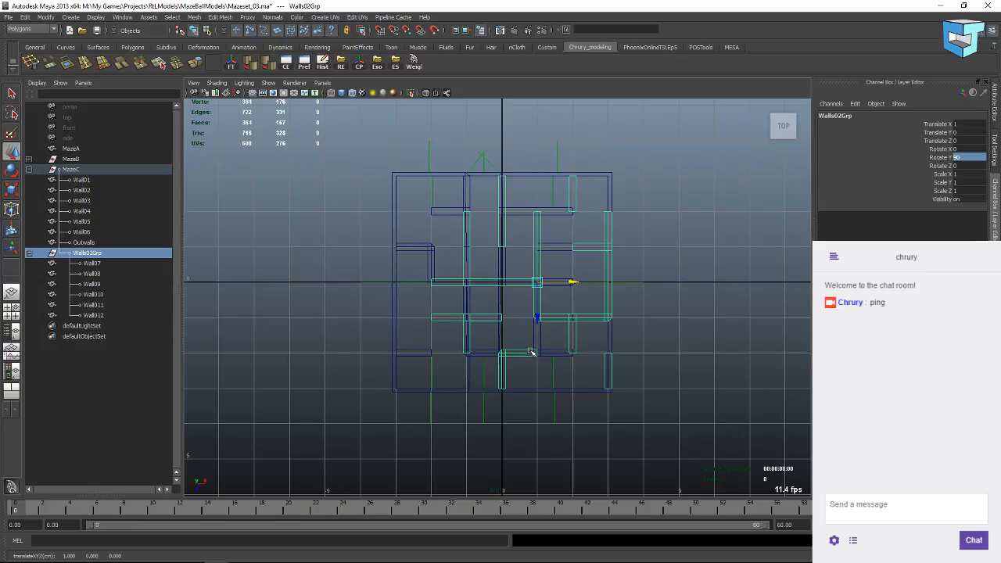
# Return to the shaded perspective view and examine how the rotated upper walls sit above the lower walls.
pyautogui.click(322, 83)
pyautogui.moveTo(333, 93)
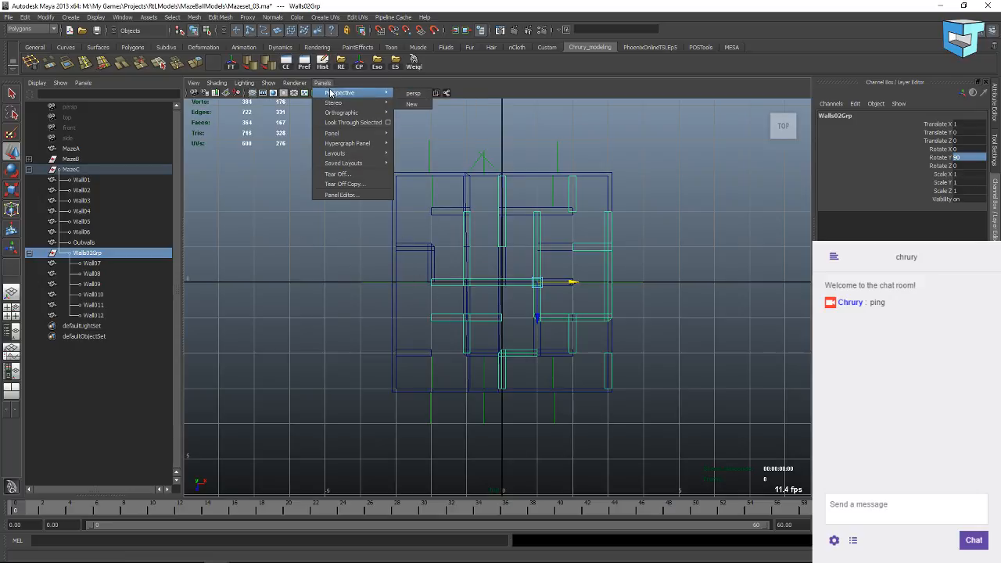
pyautogui.click(419, 93)
pyautogui.moveTo(391, 379)
pyautogui.keyDown('alt'); pyautogui.mouseDown()
pyautogui.moveTo(442, 348)
pyautogui.moveTo(458, 323)
pyautogui.moveTo(573, 343)
pyautogui.moveTo(591, 364)
pyautogui.moveTo(663, 331)
pyautogui.moveTo(696, 342)
pyautogui.moveTo(695, 366)
pyautogui.moveTo(664, 368)
pyautogui.moveTo(675, 331)
pyautogui.moveTo(743, 331)
pyautogui.moveTo(681, 331)
pyautogui.moveTo(696, 333)
pyautogui.mouseUp(); pyautogui.keyUp('alt')
pyautogui.press('5')
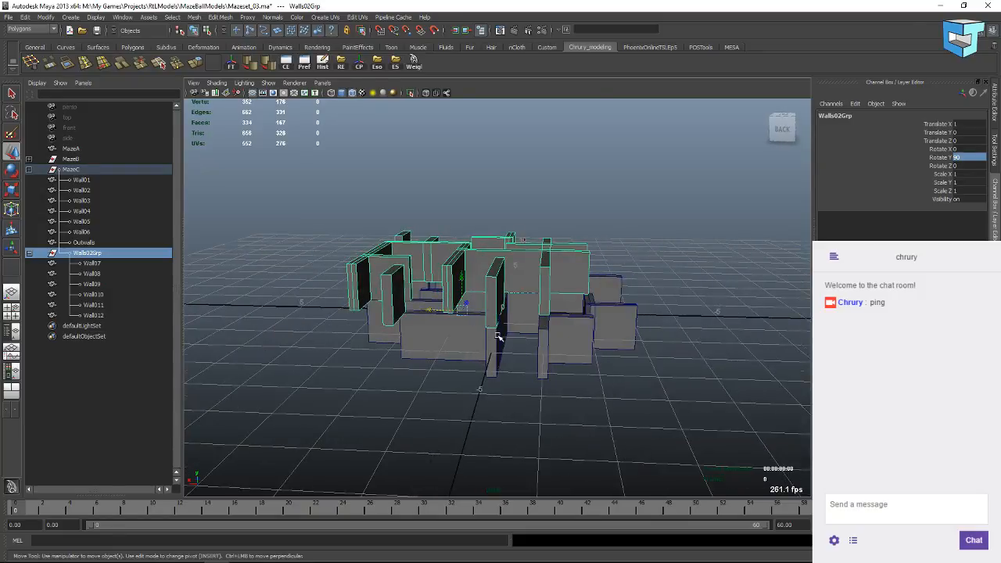
pyautogui.keyDown('alt'); pyautogui.moveTo(497, 336); pyautogui.dragTo(419, 291); pyautogui.keyUp('alt')
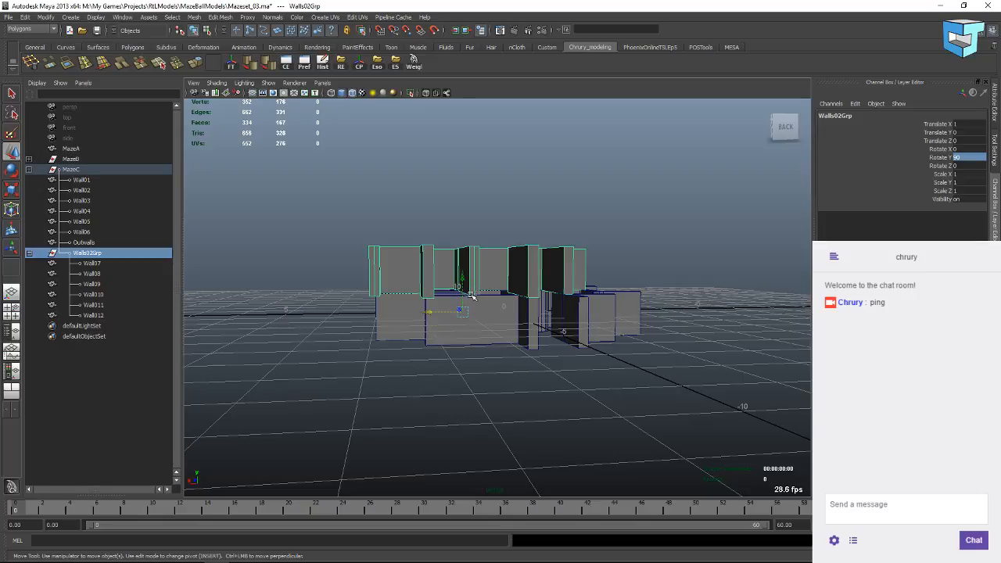
# Duplicate MazeC's Wall04 and rename the copy FloorTest.
pyautogui.keyDown('alt'); pyautogui.moveTo(468, 388); pyautogui.dragTo(414, 187); pyautogui.keyUp('alt')
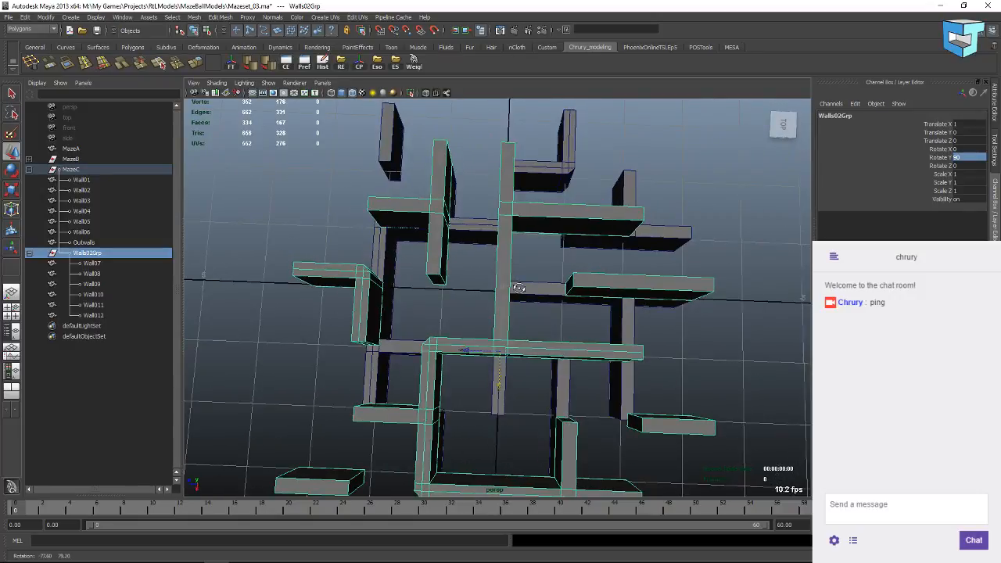
pyautogui.click(393, 150)
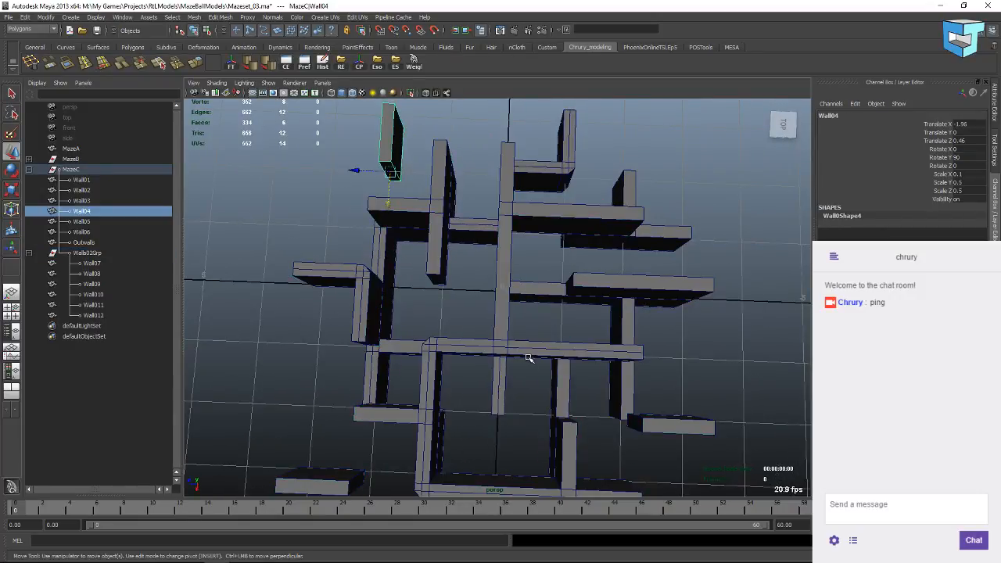
pyautogui.keyDown('alt'); pyautogui.moveTo(528, 358); pyautogui.dragTo(388, 288); pyautogui.keyUp('alt')
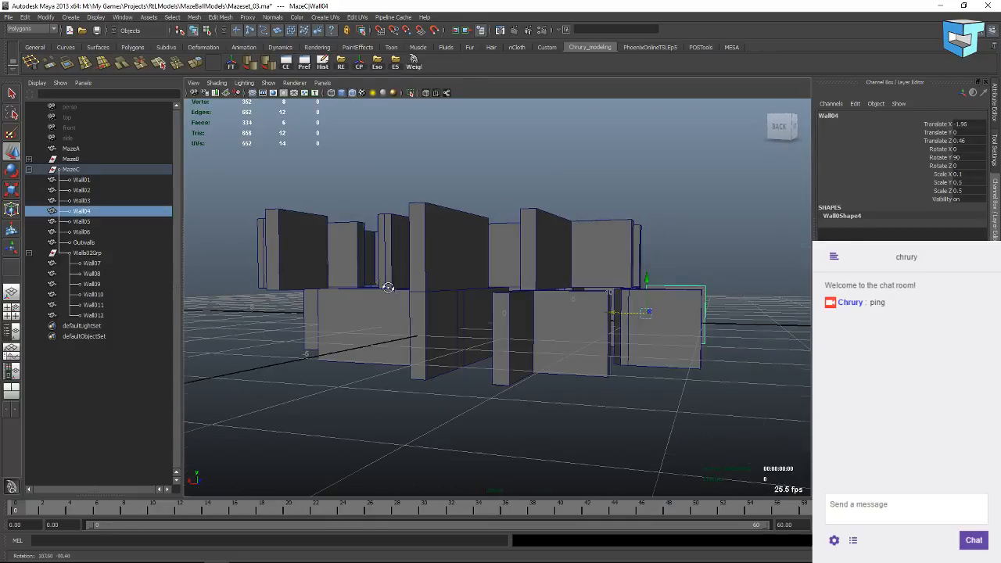
pyautogui.keyDown('alt'); pyautogui.moveTo(474, 229); pyautogui.dragTo(416, 264, button='middle'); pyautogui.keyUp('alt')
pyautogui.scroll(-5, 391, 304)
pyautogui.keyDown('alt'); pyautogui.moveTo(404, 301); pyautogui.dragTo(306, 301); pyautogui.keyUp('alt')
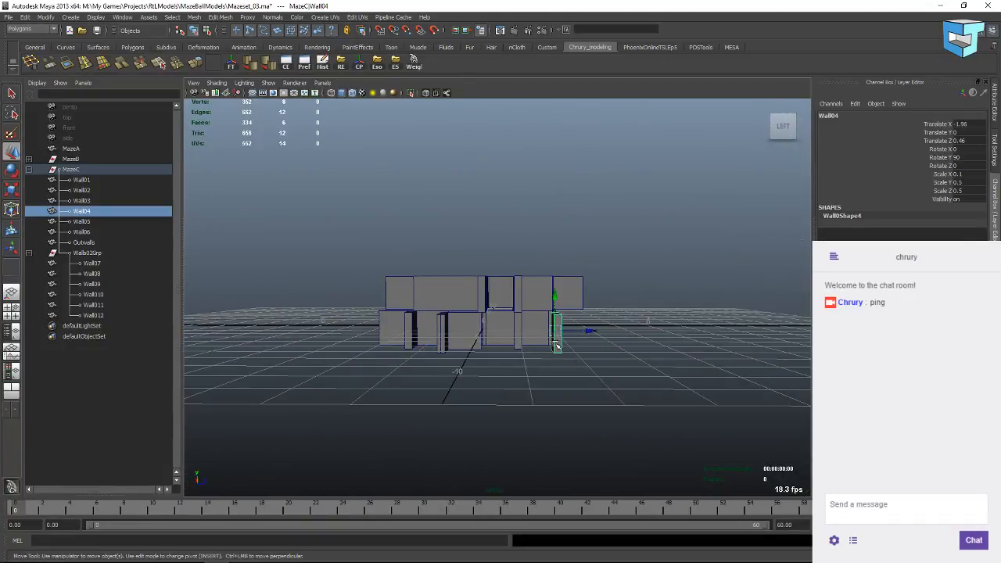
pyautogui.hotkey('ctrl', 'd')
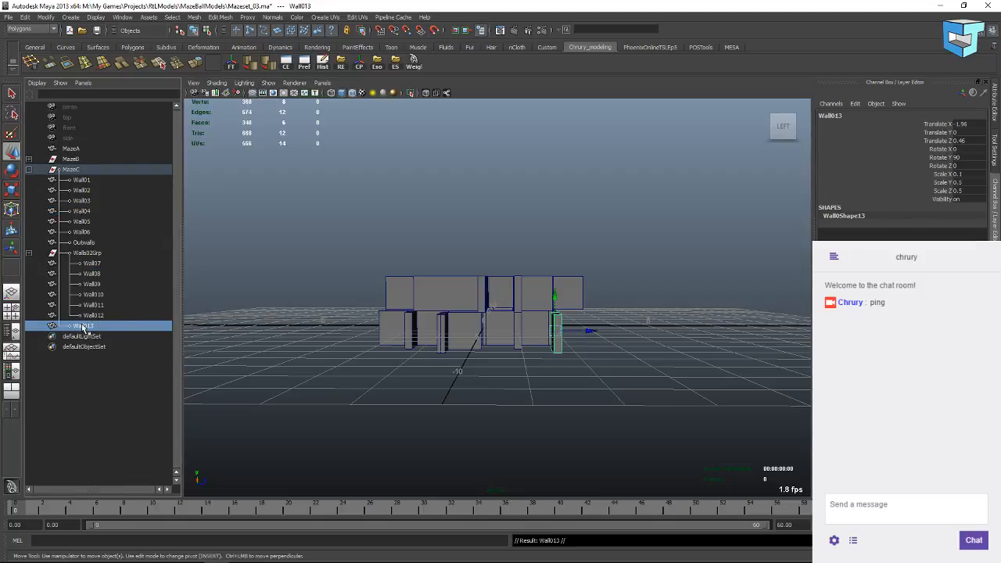
pyautogui.doubleClick(84, 326)
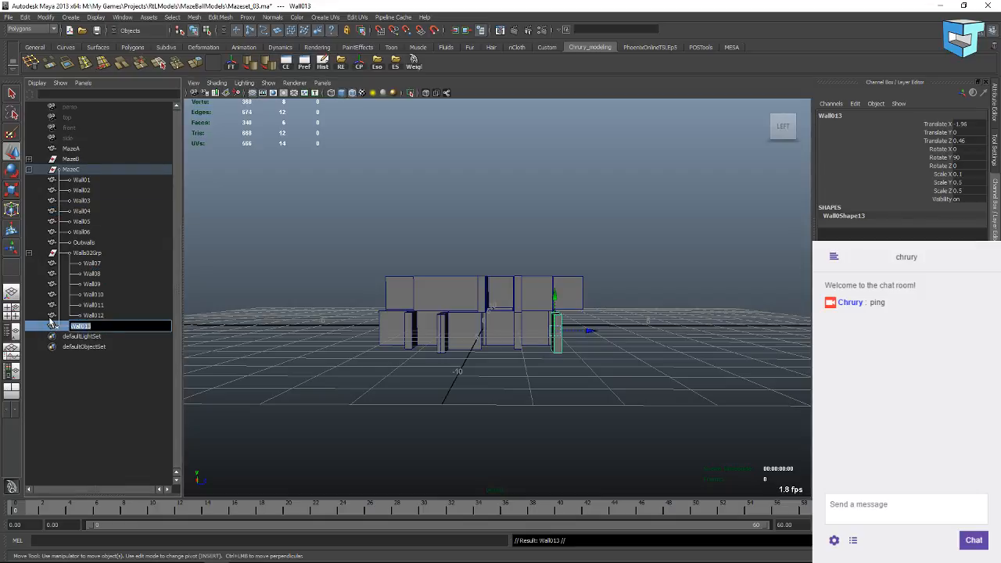
pyautogui.write('FloorTest')
pyautogui.press('Return')
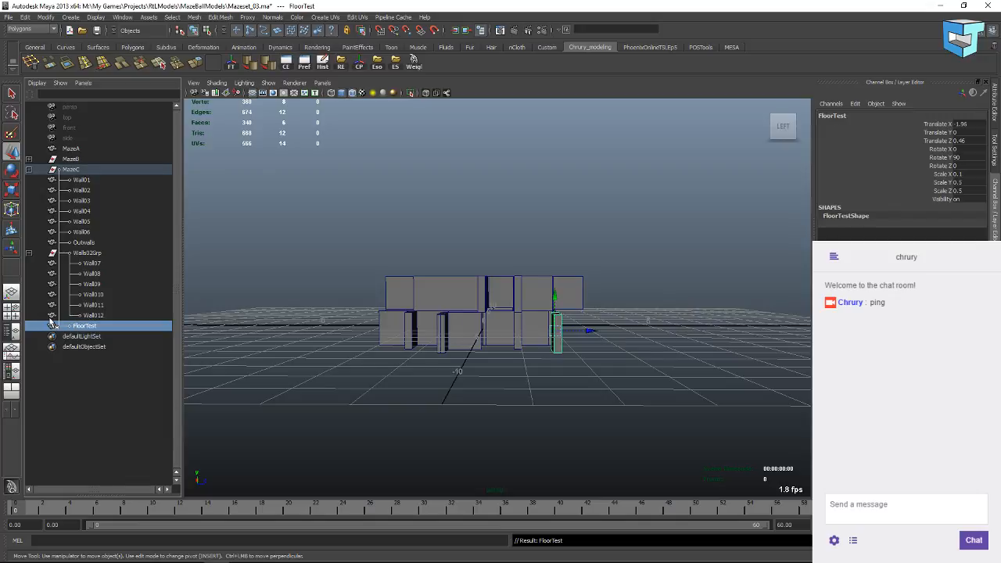
# Raise FloorTest toward the top of the lower walls and set its Translate Y to 0.5.
pyautogui.moveTo(556, 301); pyautogui.dragTo(557, 289)
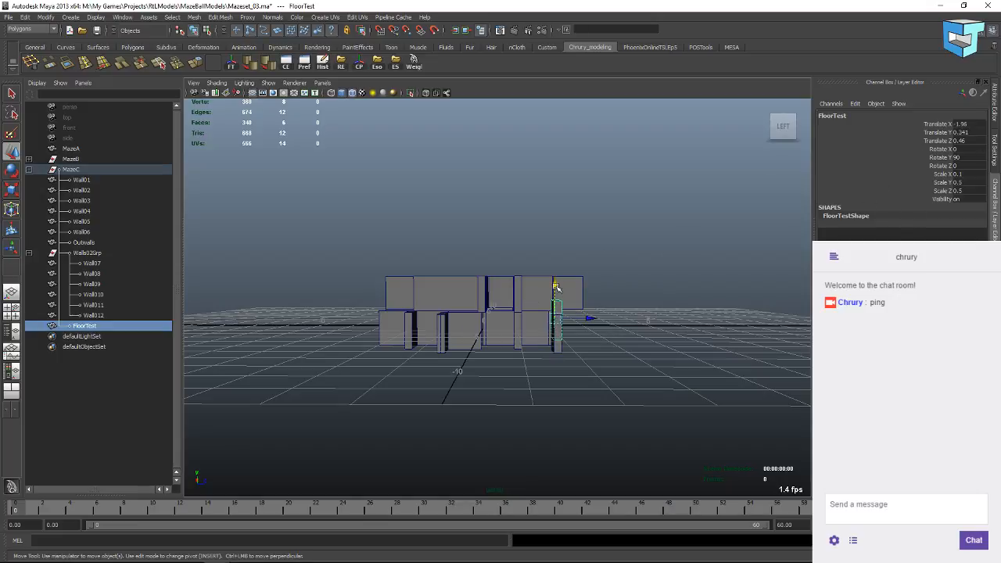
pyautogui.moveTo(557, 288); pyautogui.dragTo(556, 278)
pyautogui.doubleClick(961, 132)
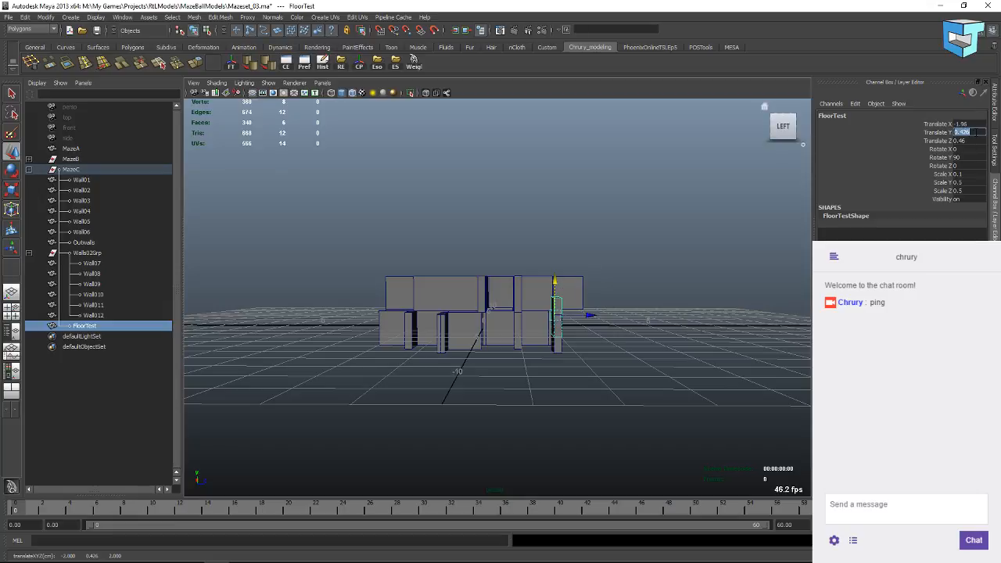
pyautogui.write('1')
pyautogui.press('Return')
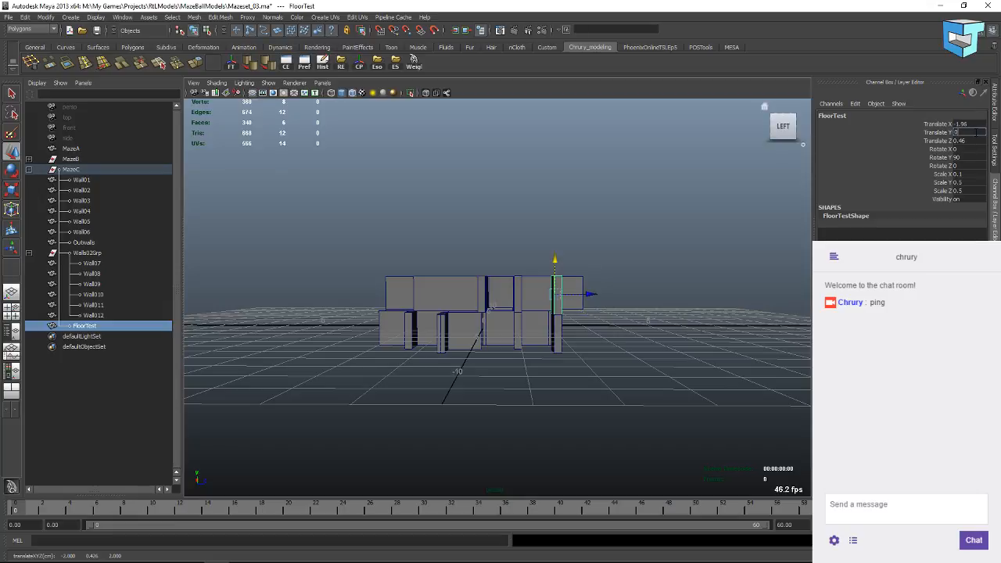
pyautogui.press('Return')
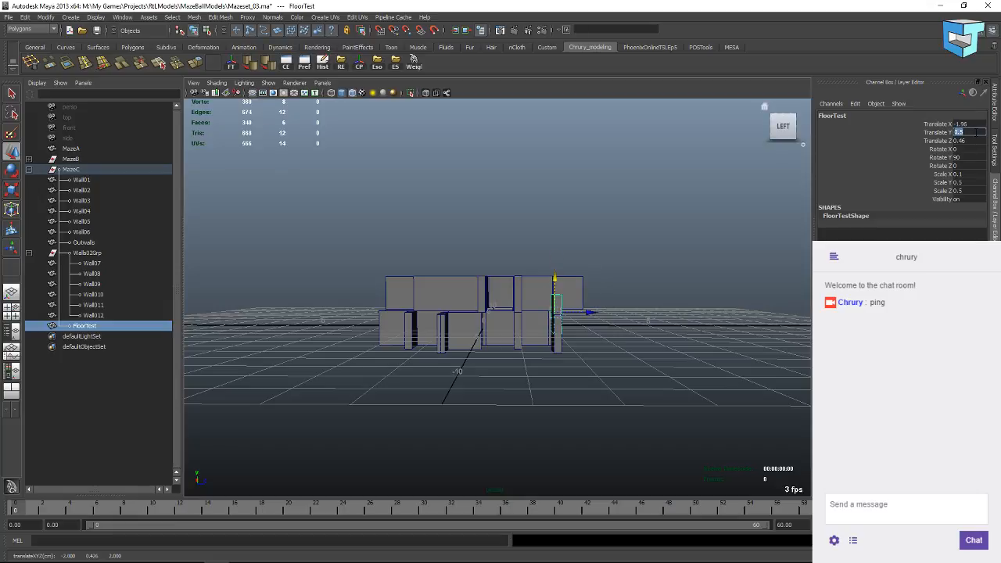
# Set FloorTest's Rotate Y to 0.
pyautogui.doubleClick(966, 158)
pyautogui.write('0')
pyautogui.press('Return')
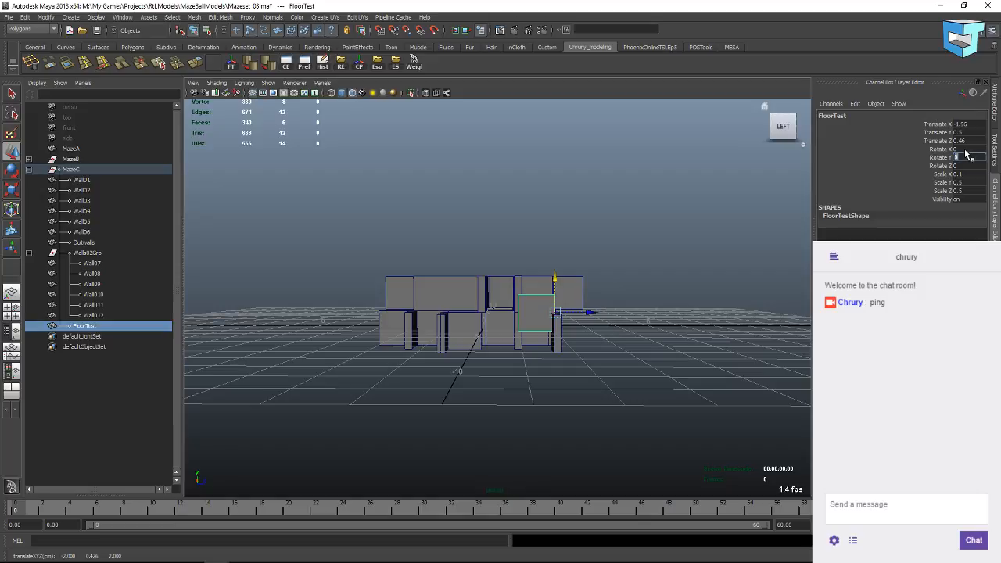
# Try a Rotate X of 90 on FloorTest and undo it.
pyautogui.doubleClick(964, 148)
pyautogui.write('90')
pyautogui.press('Return')
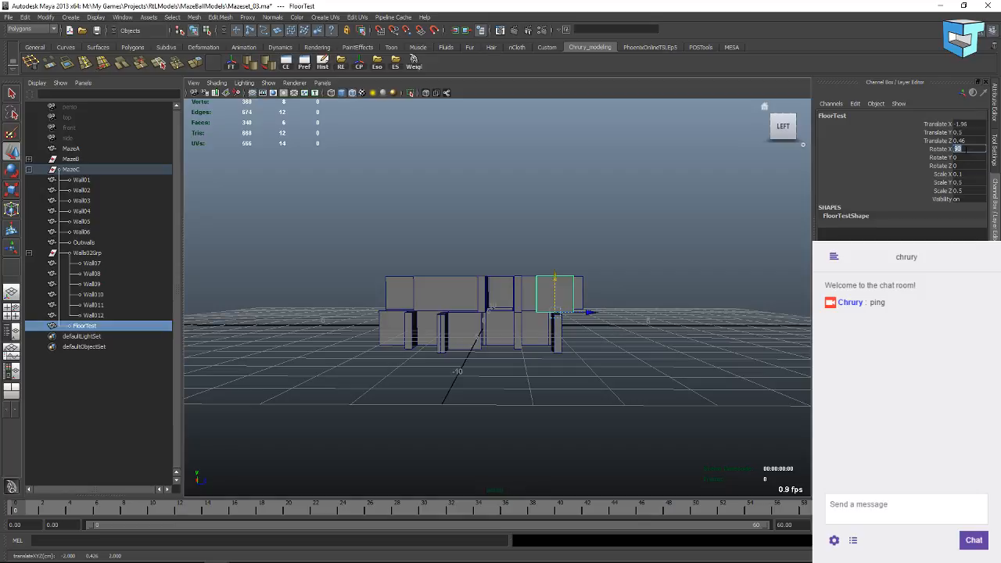
pyautogui.keyDown('alt'); pyautogui.moveTo(581, 224); pyautogui.dragTo(537, 242); pyautogui.keyUp('alt')
pyautogui.hotkey('ctrl', 'z')
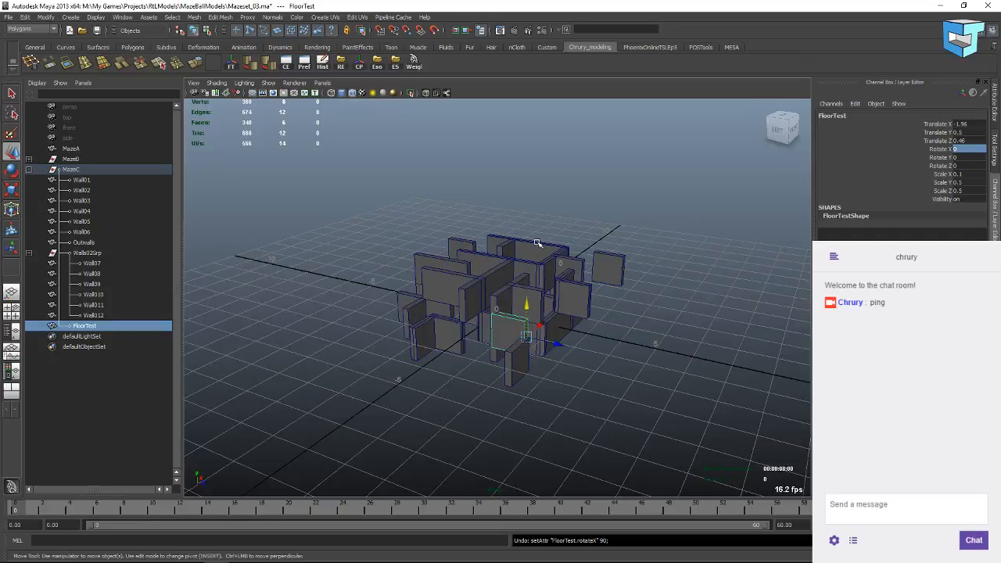
# Lay FloorTest flat by setting its Rotate Z to 90.
pyautogui.click(959, 166)
pyautogui.write('90')
pyautogui.press('Return')
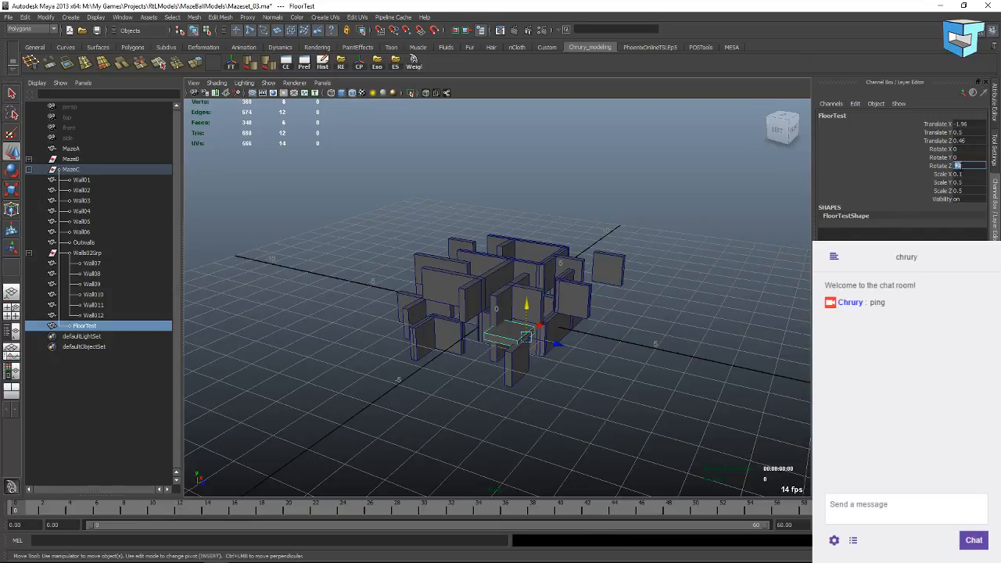
# Try raising FloorTest freehand onto the top edge of the lower walls, then undo the move.
pyautogui.keyDown('alt'); pyautogui.moveTo(548, 313); pyautogui.dragTo(496, 281); pyautogui.keyUp('alt')
pyautogui.scroll(8, 540, 344)
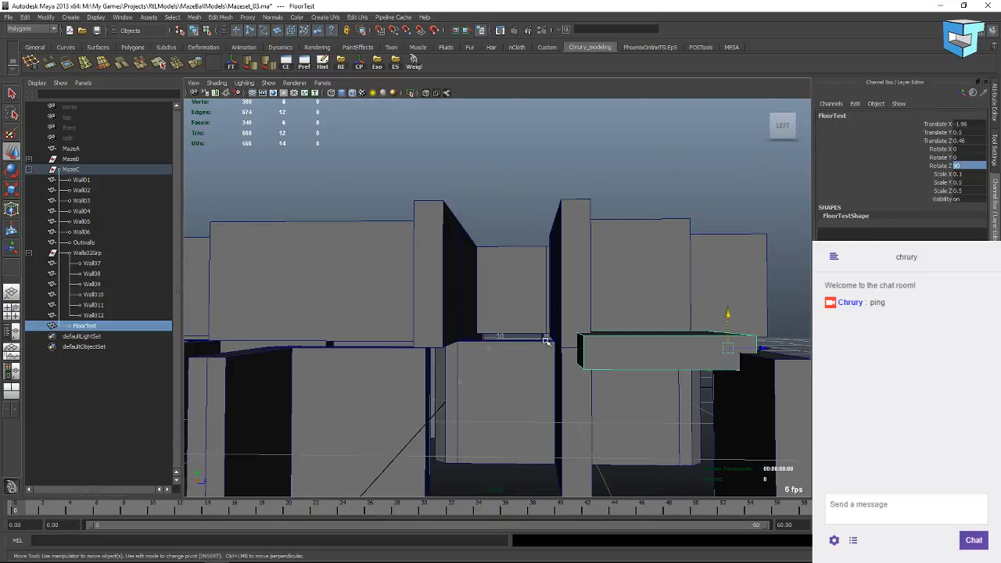
pyautogui.moveTo(585, 344)
pyautogui.keyDown('alt'); pyautogui.mouseDown(button='middle')
pyautogui.moveTo(471, 322)
pyautogui.moveTo(578, 326)
pyautogui.mouseUp(button='middle'); pyautogui.keyUp('alt')
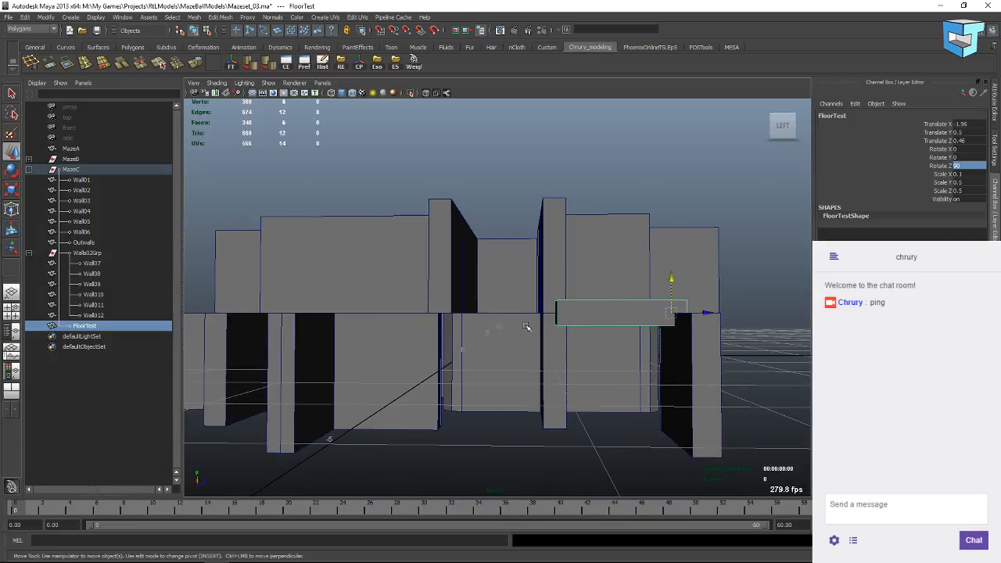
pyautogui.scroll(-3, 523, 322)
pyautogui.scroll(2, 518, 318)
pyautogui.moveTo(673, 280); pyautogui.dragTo(673, 269)
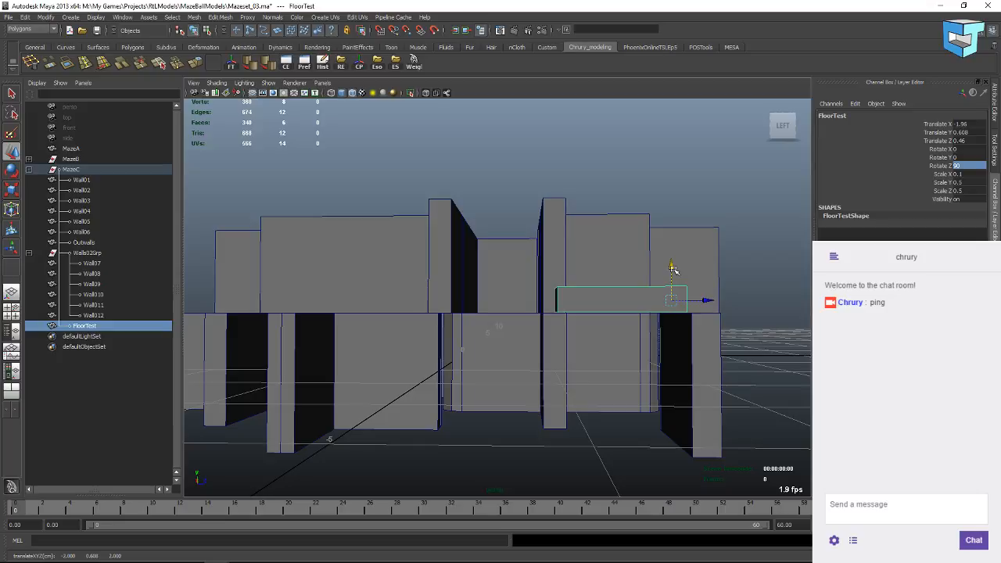
pyautogui.hotkey('ctrl', 'z')
# In the wireframe side view, snap FloorTest's pivot to the lower corner of its slab.
pyautogui.keyDown('alt'); pyautogui.moveTo(736, 354); pyautogui.dragTo(622, 349); pyautogui.keyUp('alt')
pyautogui.press('Insert')
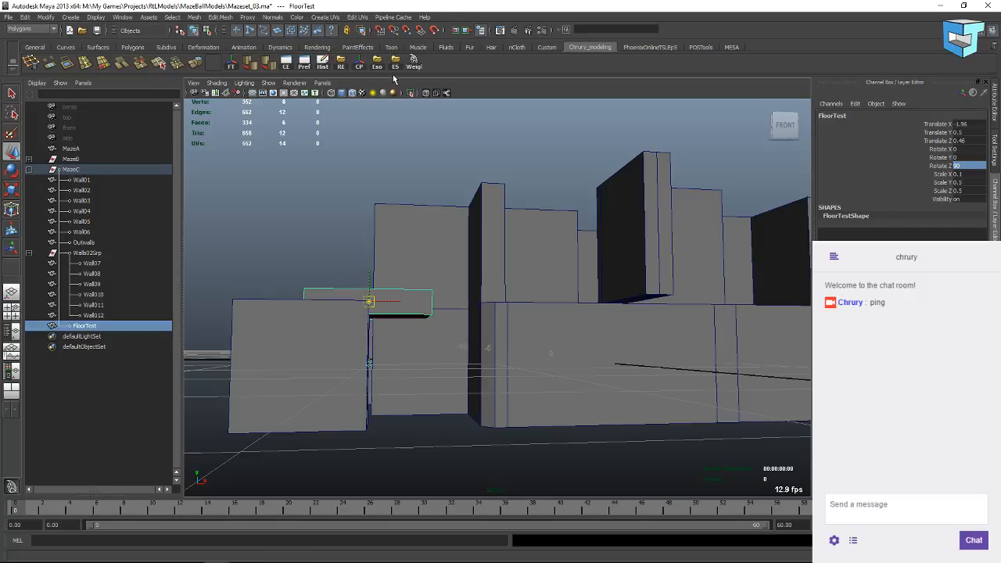
pyautogui.click(321, 83)
pyautogui.moveTo(328, 116)
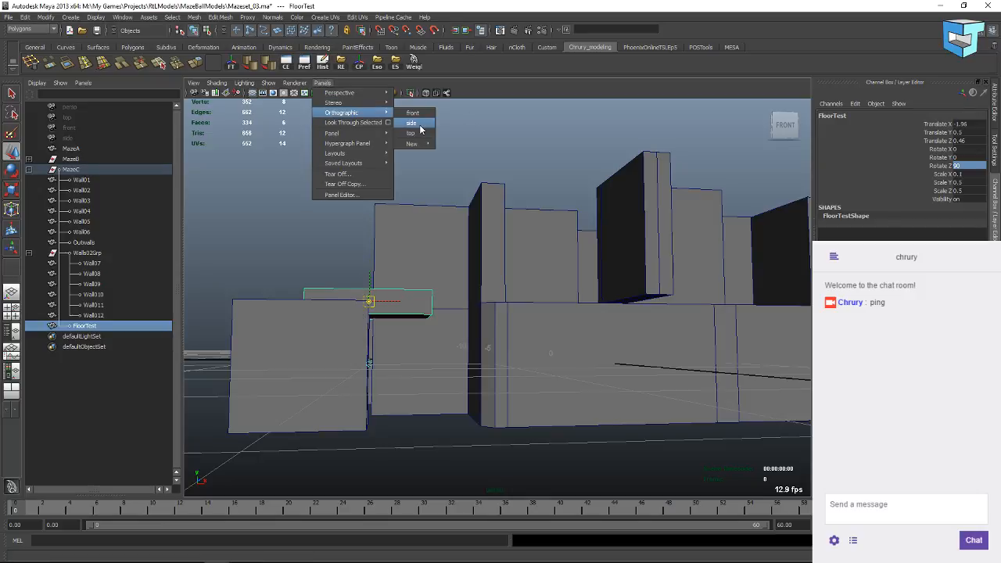
pyautogui.click(413, 122)
pyautogui.press('f')
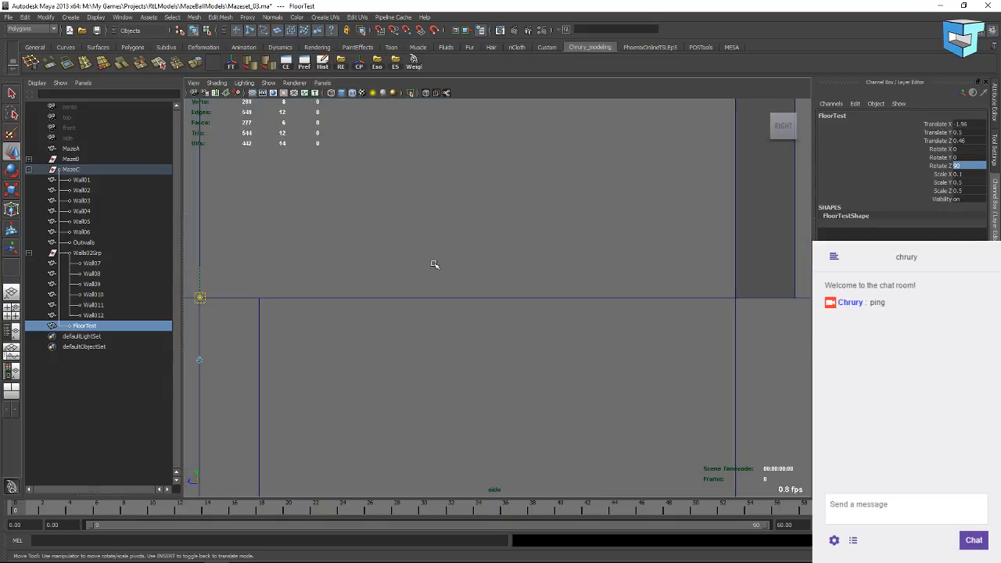
pyautogui.scroll(-8, 393, 276)
pyautogui.press('4')
pyautogui.scroll(8, 402, 303)
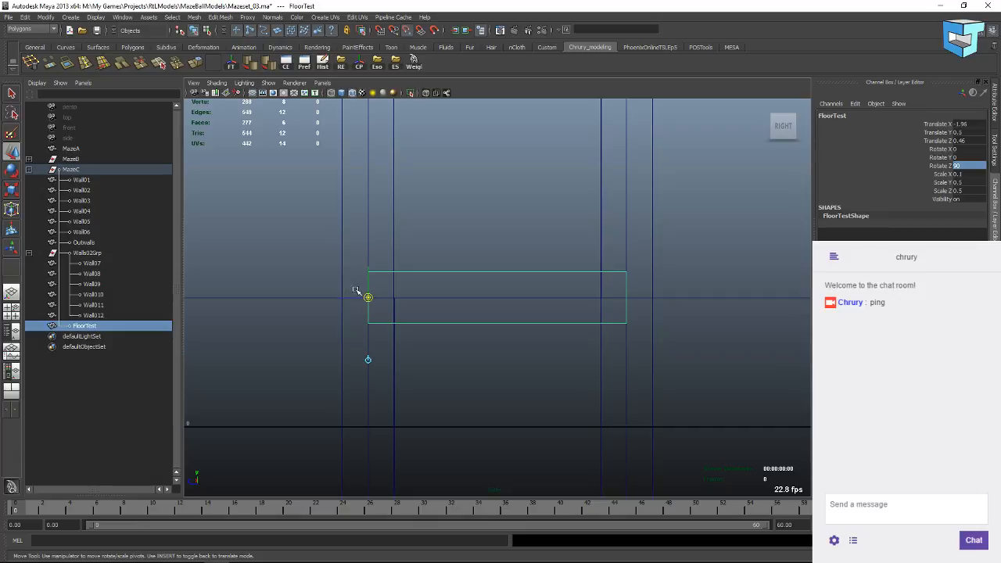
pyautogui.moveTo(369, 281); pyautogui.dragTo(374, 333)
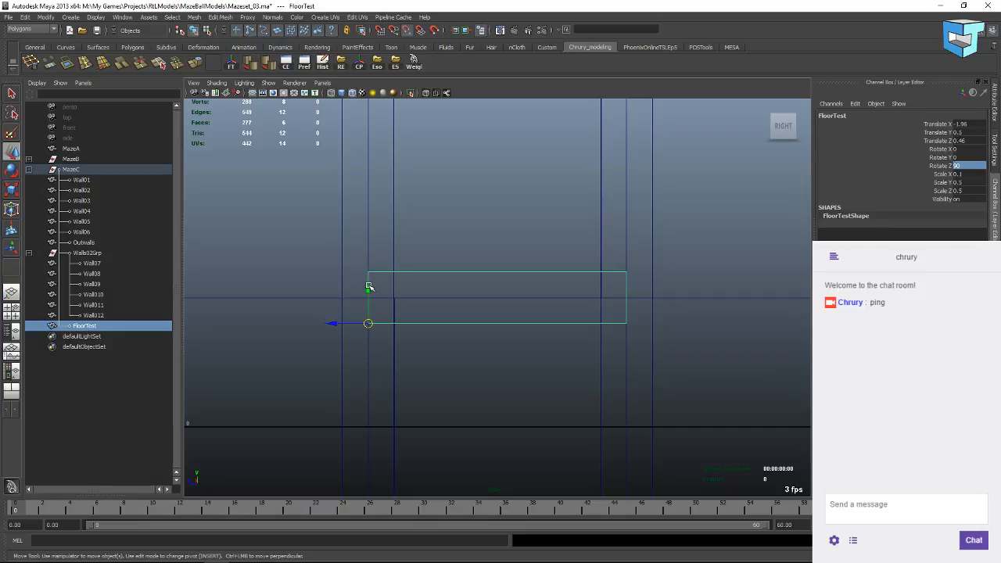
# Snap FloorTest up onto the top edge of the lower walls, at Translate Y 0.6.
pyautogui.moveTo(368, 286); pyautogui.dragTo(373, 278)
pyautogui.scroll(-5, 423, 335)
pyautogui.scroll(3, 431, 337)
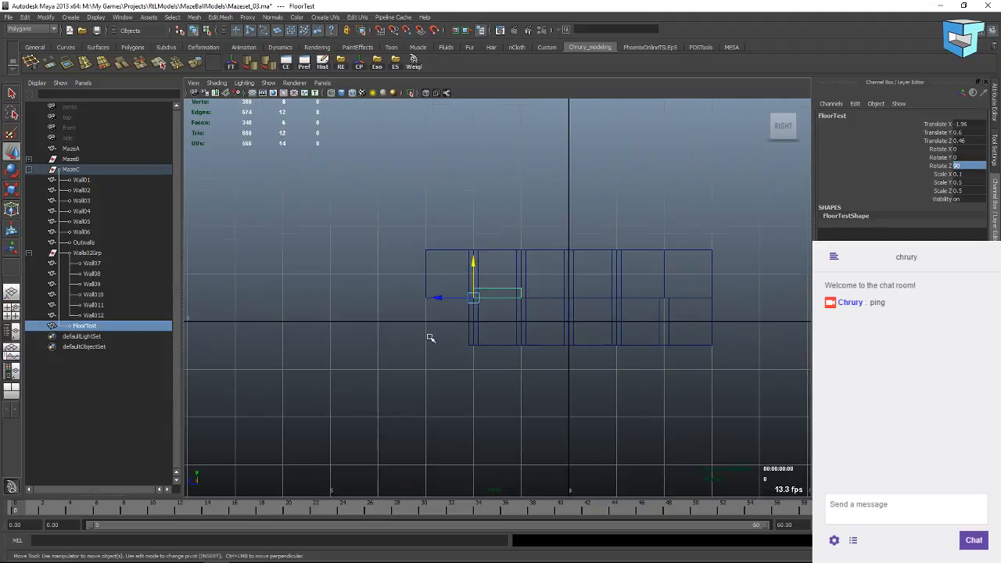
pyautogui.scroll(1, 429, 337)
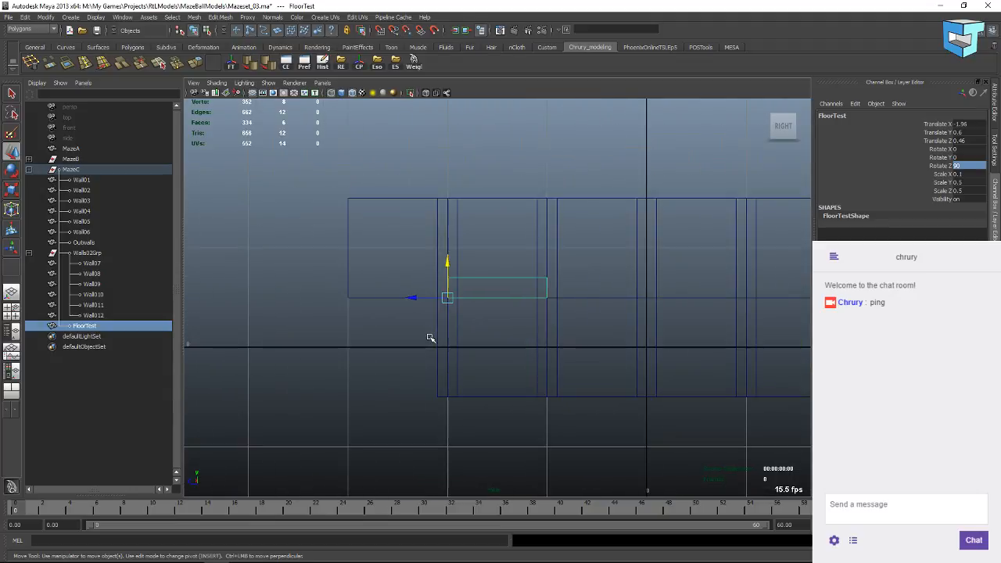
# Select Walls02Grp and center its pivot on the upper walls.
pyautogui.click(379, 329)
pyautogui.click(88, 255)
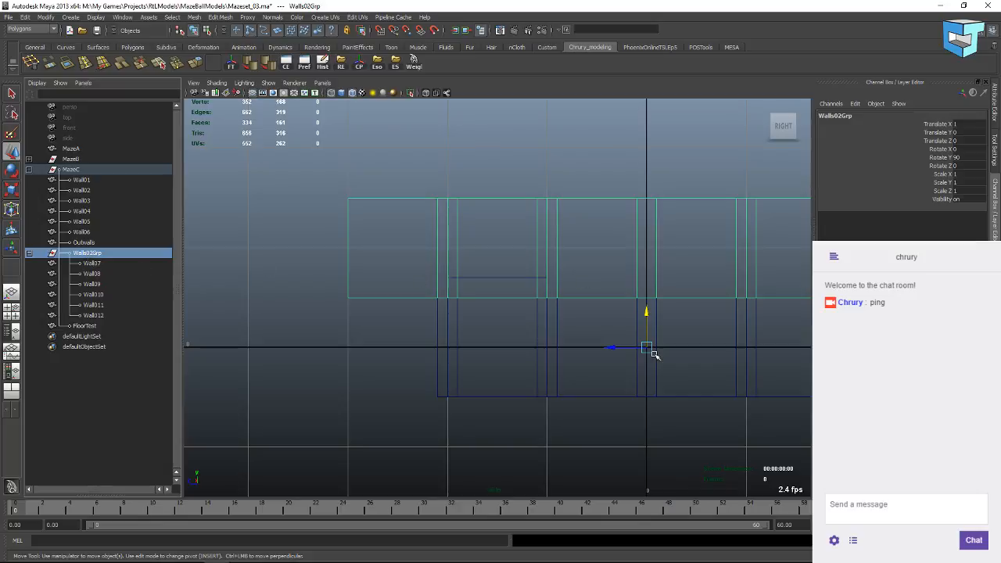
pyautogui.click(363, 67)
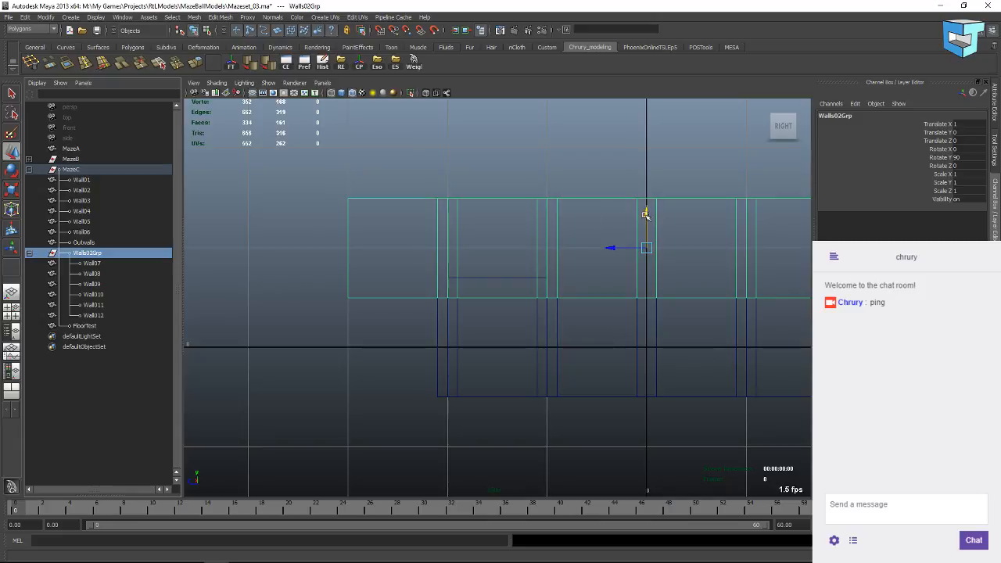
# Raise Walls02Grp to rest on top of FloorTest and set its Translate Y to 0.2.
pyautogui.moveTo(646, 215); pyautogui.dragTo(645, 195)
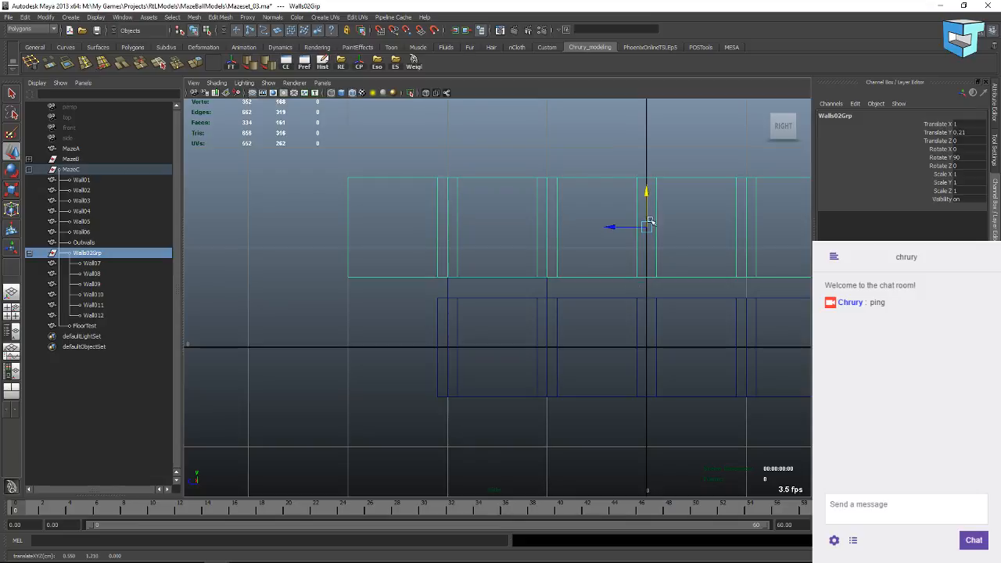
pyautogui.moveTo(648, 195)
pyautogui.mouseDown()
pyautogui.moveTo(648, 216)
pyautogui.moveTo(651, 185)
pyautogui.moveTo(660, 194)
pyautogui.mouseUp()
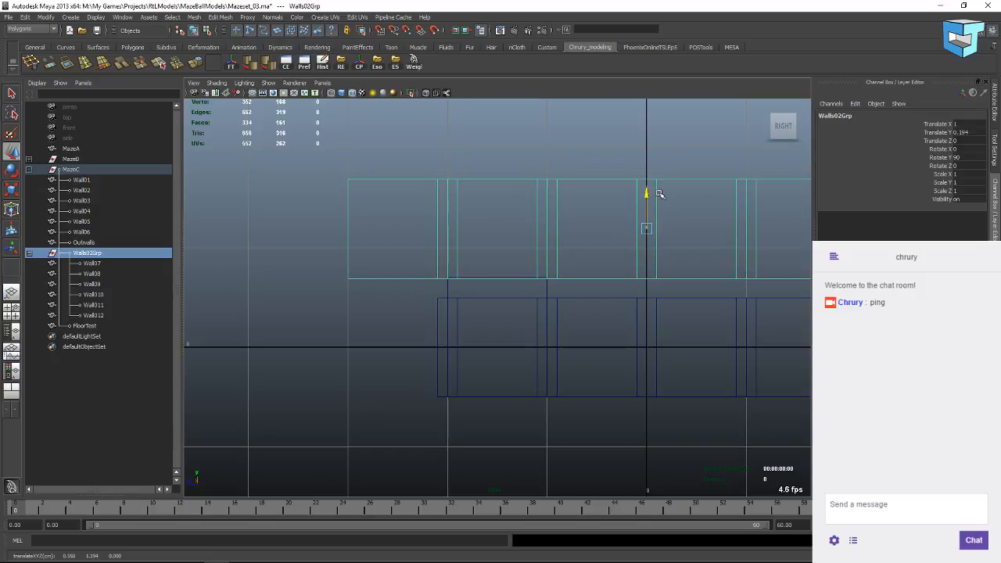
pyautogui.doubleClick(961, 132)
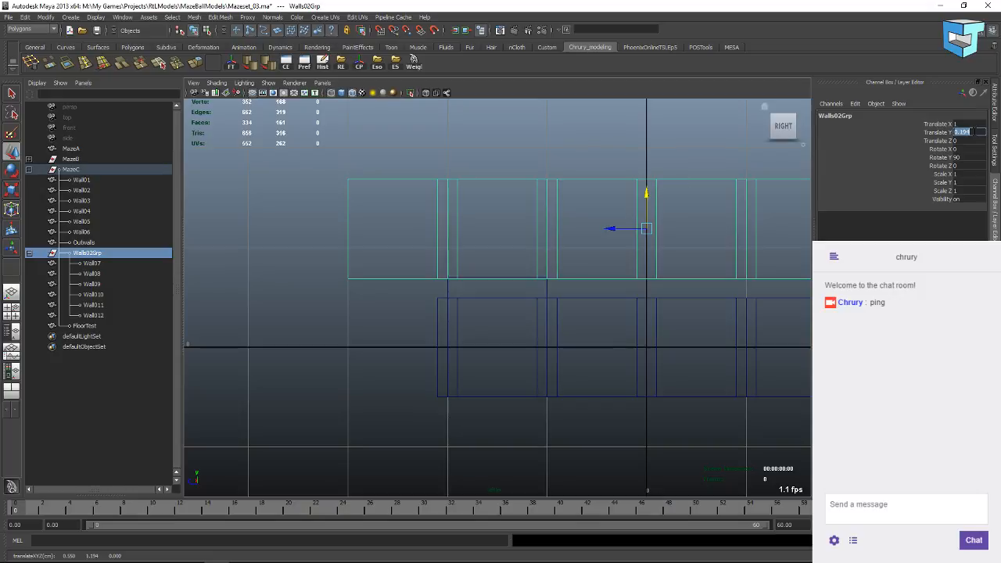
pyautogui.press('Return')
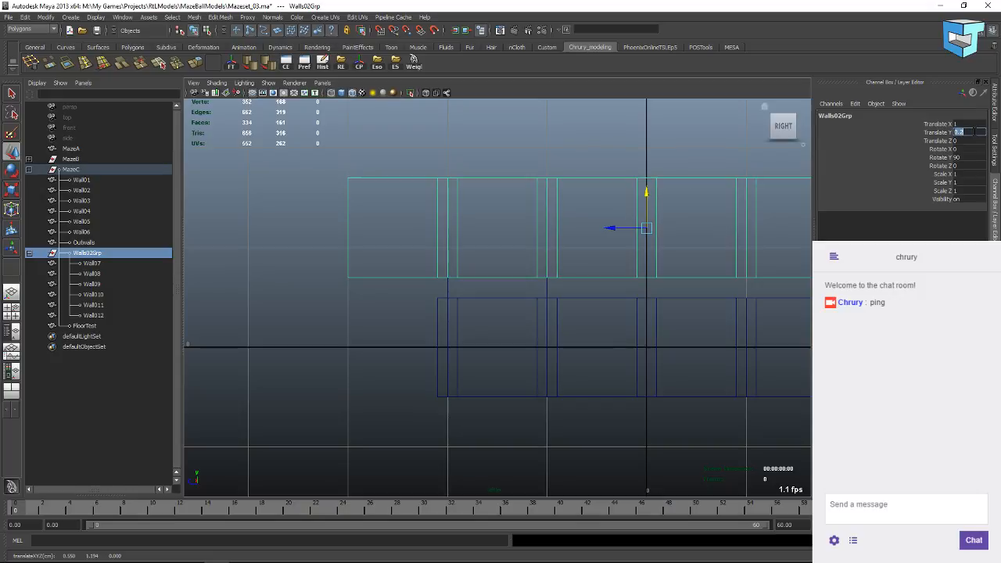
# Select FloorTest and examine its fit in the gap between the lower and upper walls.
pyautogui.click(527, 217)
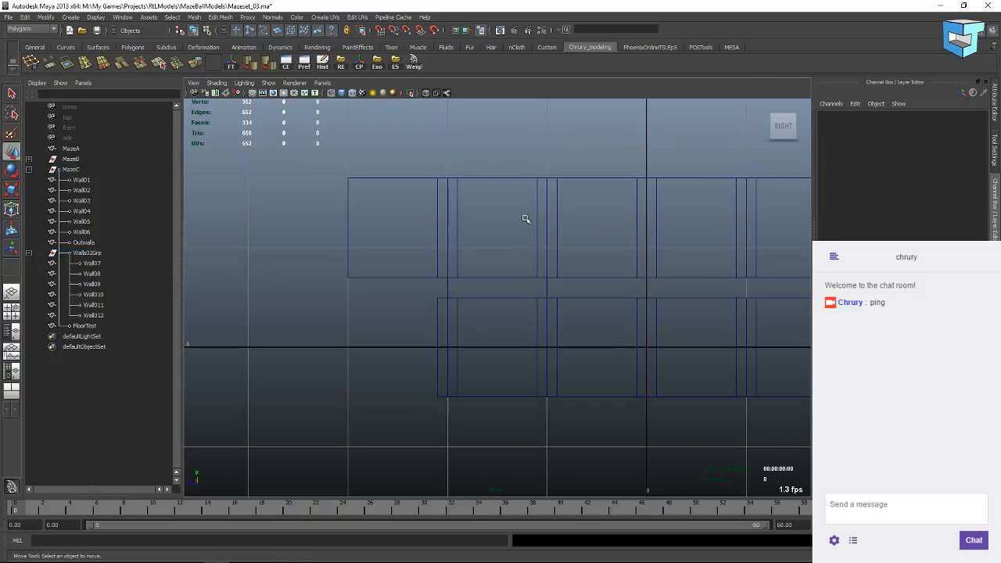
pyautogui.click(547, 286)
pyautogui.scroll(-4, 593, 287)
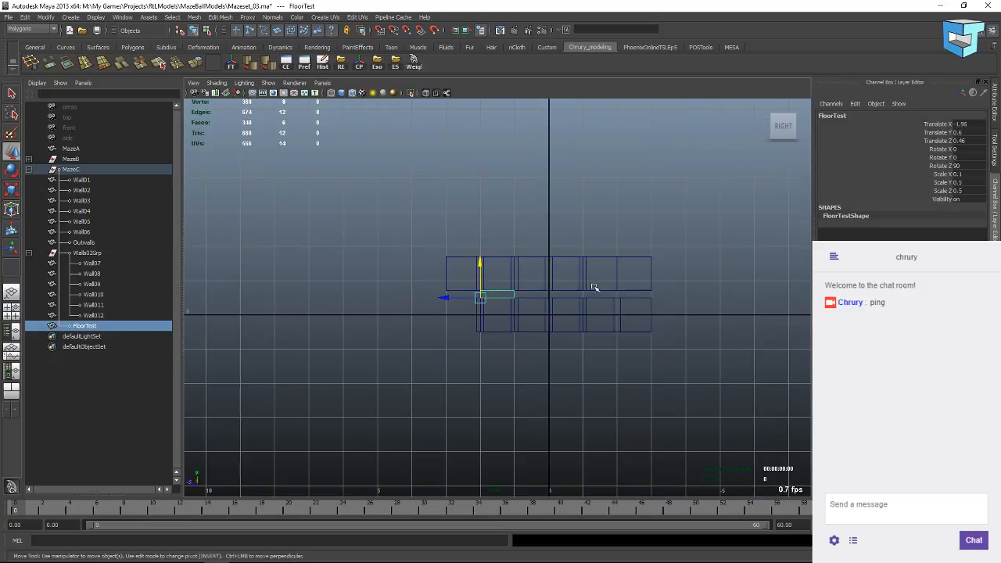
pyautogui.scroll(3, 594, 290)
pyautogui.scroll(-5, 594, 286)
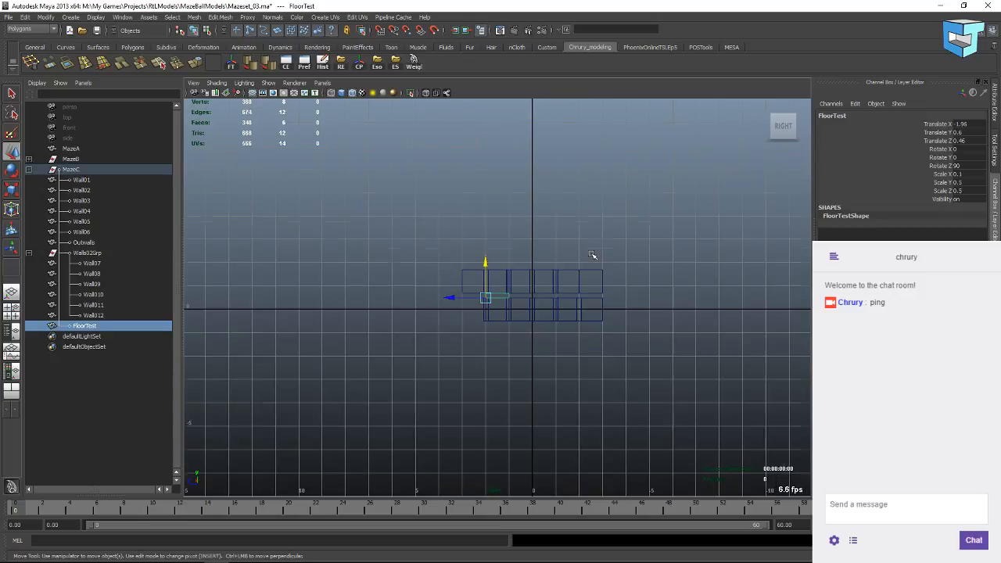
pyautogui.scroll(3, 592, 258)
pyautogui.scroll(3, 592, 256)
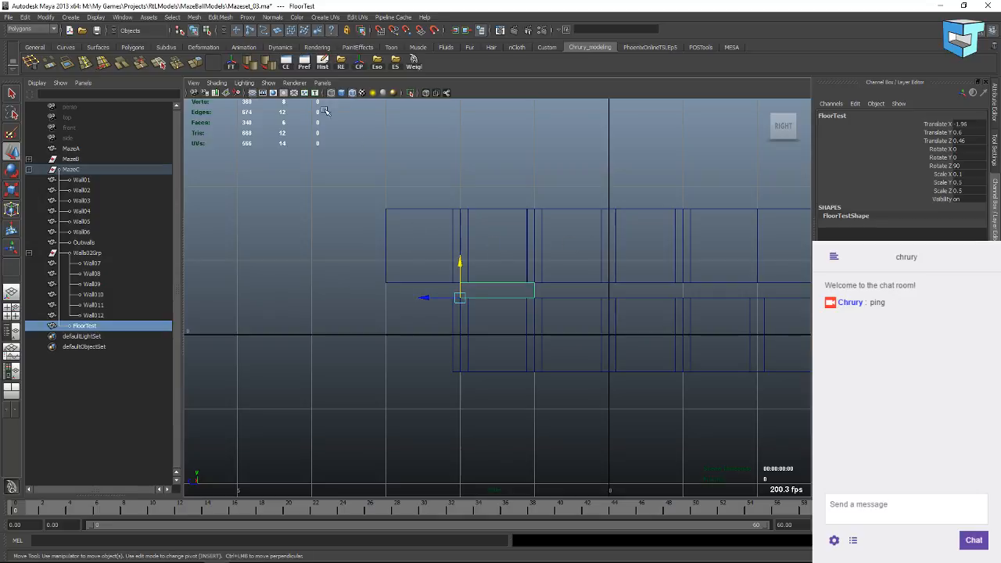
# In a shaded perspective view, snap FloorTest's pivot along its lower edge to the slab's outer corner.
pyautogui.click(328, 83)
pyautogui.click(328, 84)
pyautogui.click(324, 84)
pyautogui.moveTo(367, 93)
pyautogui.moveTo(401, 190)
pyautogui.keyDown('alt'); pyautogui.mouseDown()
pyautogui.moveTo(376, 169)
pyautogui.moveTo(428, 226)
pyautogui.moveTo(414, 290)
pyautogui.moveTo(509, 297)
pyautogui.moveTo(467, 286)
pyautogui.moveTo(568, 328)
pyautogui.mouseUp(); pyautogui.keyUp('alt')
pyautogui.press('5')
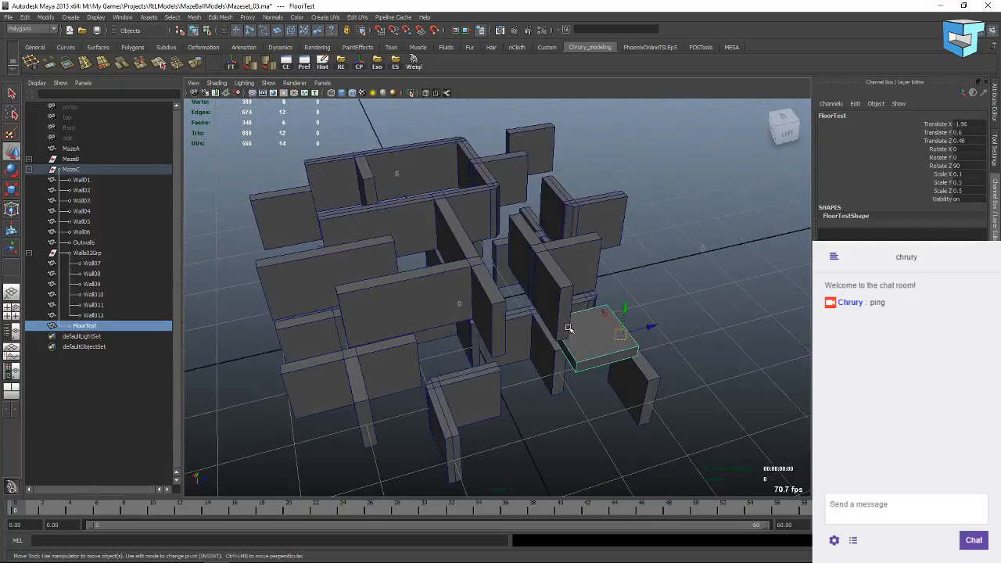
pyautogui.press('r')
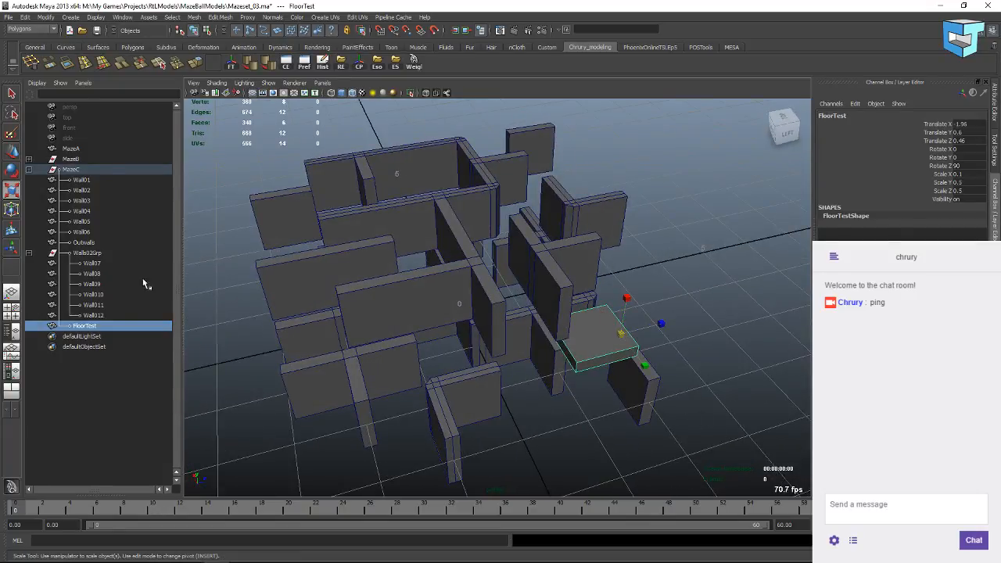
pyautogui.keyDown('alt'); pyautogui.moveTo(625, 297); pyautogui.dragTo(485, 239, button='middle'); pyautogui.keyUp('alt')
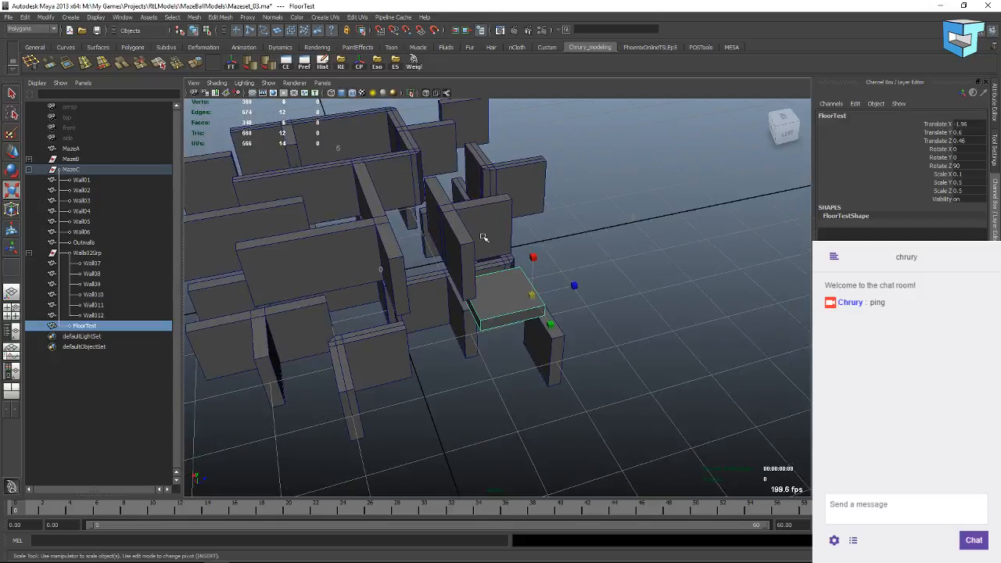
pyautogui.press('Insert')
pyautogui.keyDown('alt'); pyautogui.moveTo(546, 304); pyautogui.dragTo(492, 326); pyautogui.keyUp('alt')
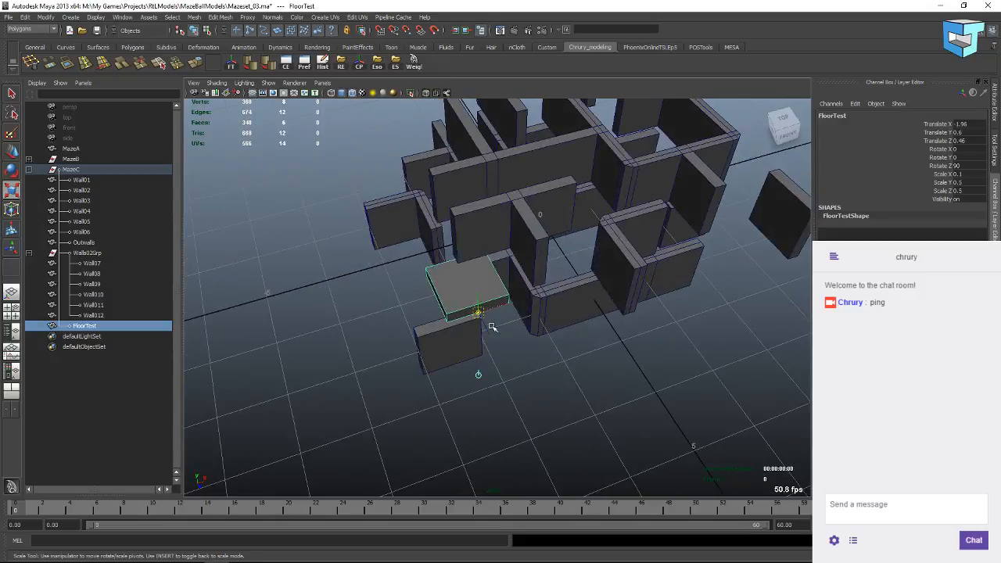
pyautogui.press('c')
pyautogui.moveTo(479, 312); pyautogui.dragTo(448, 321)
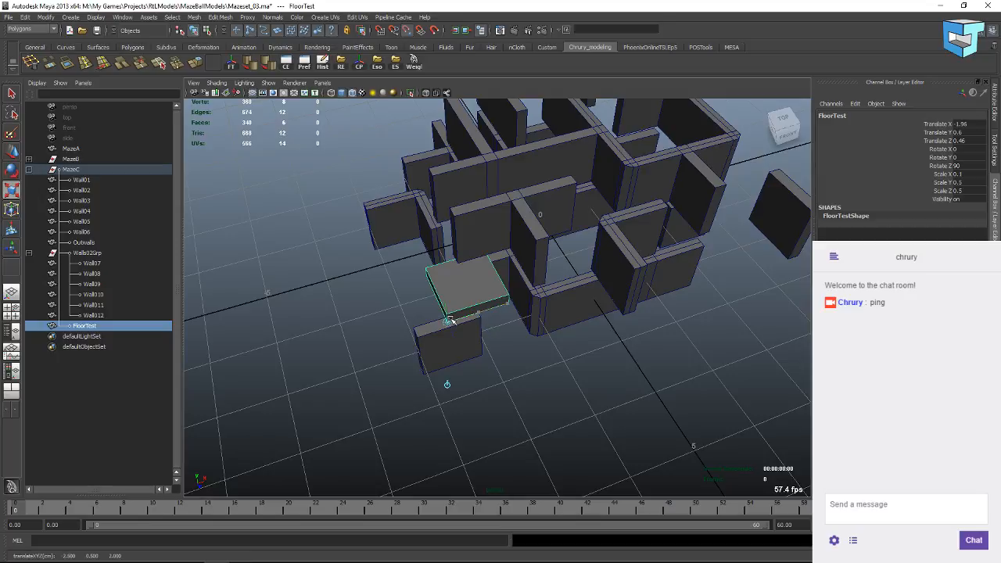
pyautogui.press('Insert')
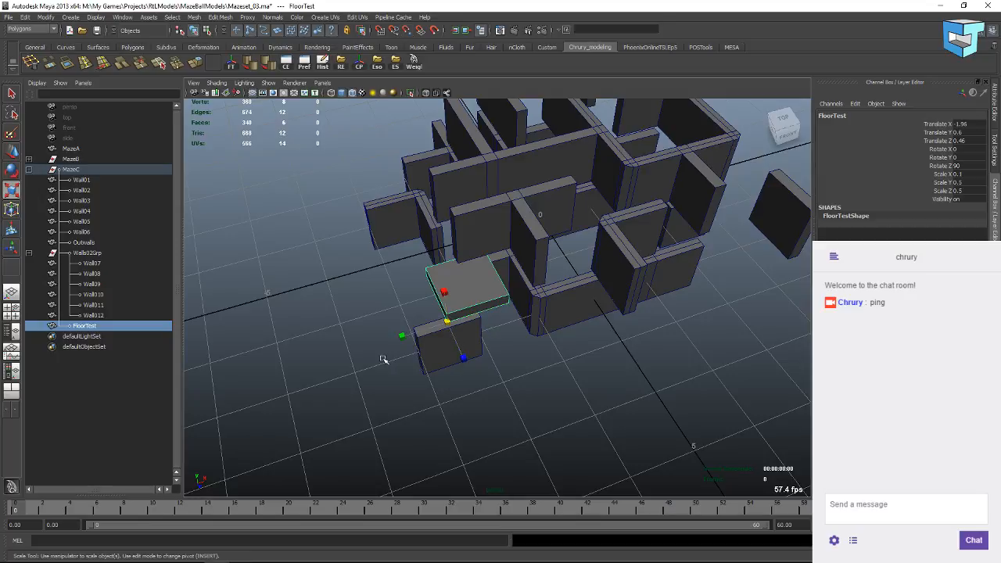
# In the top wireframe view, snap FloorTest by its corner into the maze's inner corner, at Translate X -2.46 and Translate Z 1.46.
pyautogui.keyDown('alt'); pyautogui.moveTo(382, 359); pyautogui.dragTo(547, 352); pyautogui.keyUp('alt')
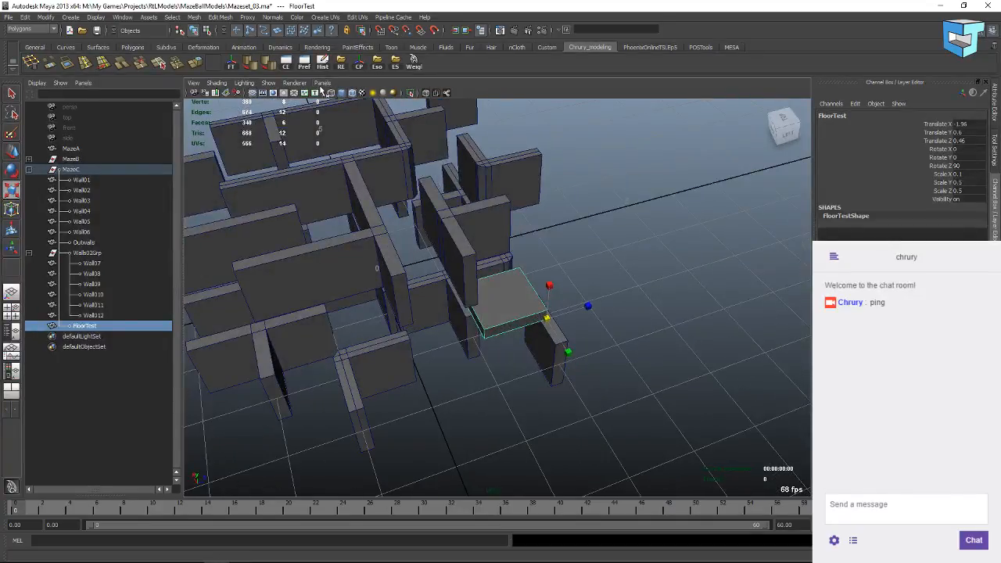
pyautogui.click(321, 83)
pyautogui.moveTo(367, 112)
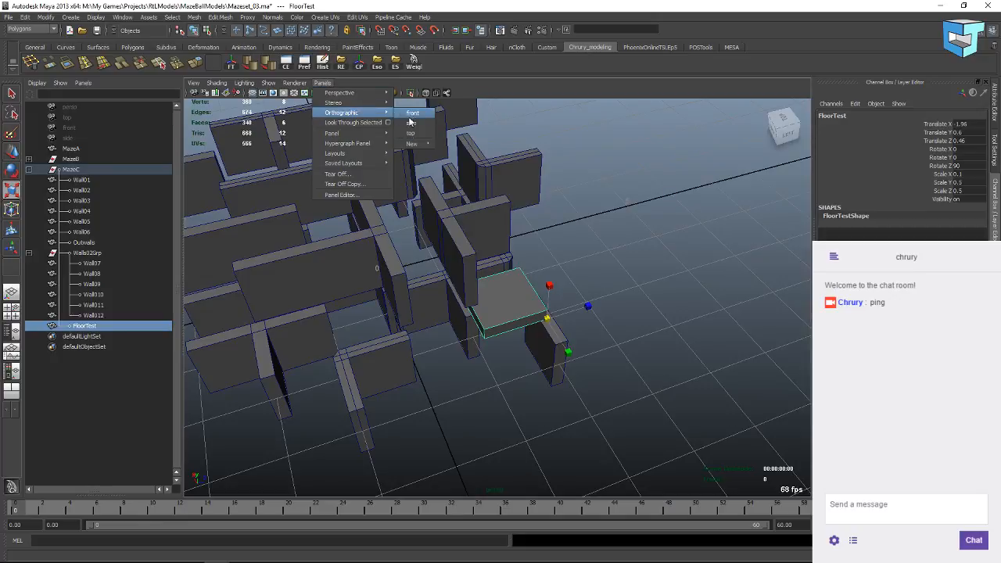
pyautogui.click(409, 133)
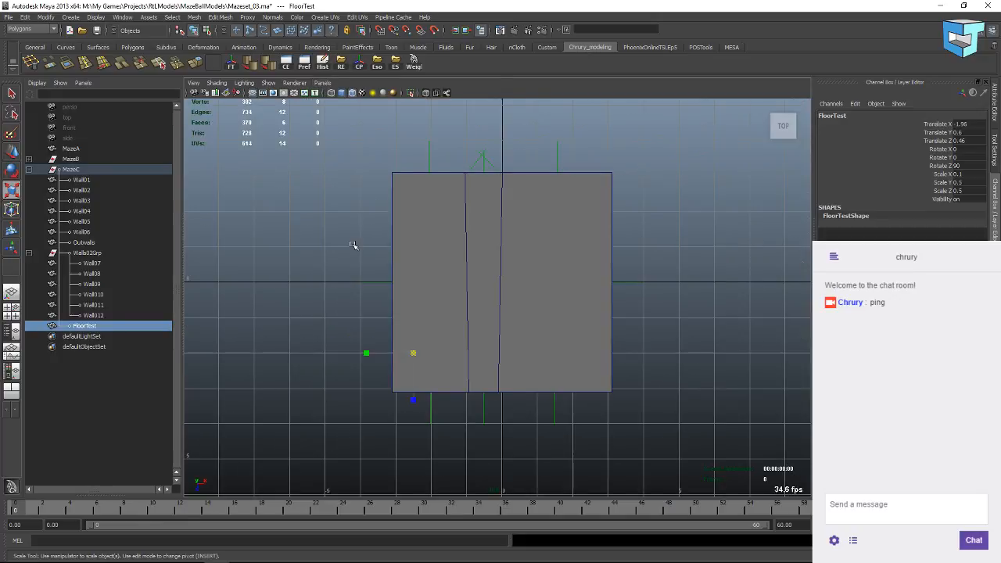
pyautogui.press('4')
pyautogui.scroll(3, 406, 434)
pyautogui.keyDown('alt'); pyautogui.moveTo(381, 410); pyautogui.dragTo(425, 370, button='middle'); pyautogui.keyUp('alt')
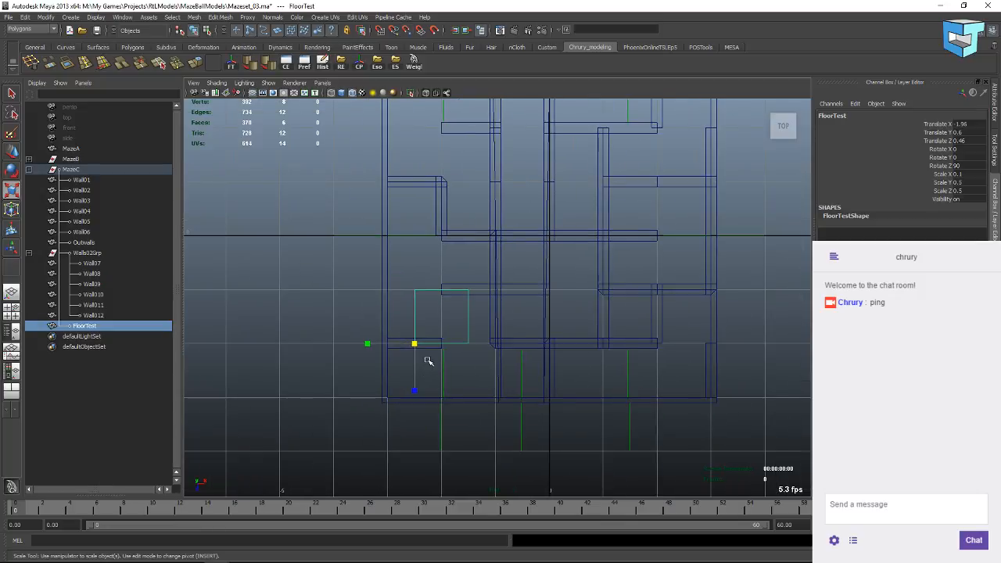
pyautogui.press('w')
pyautogui.press('v')
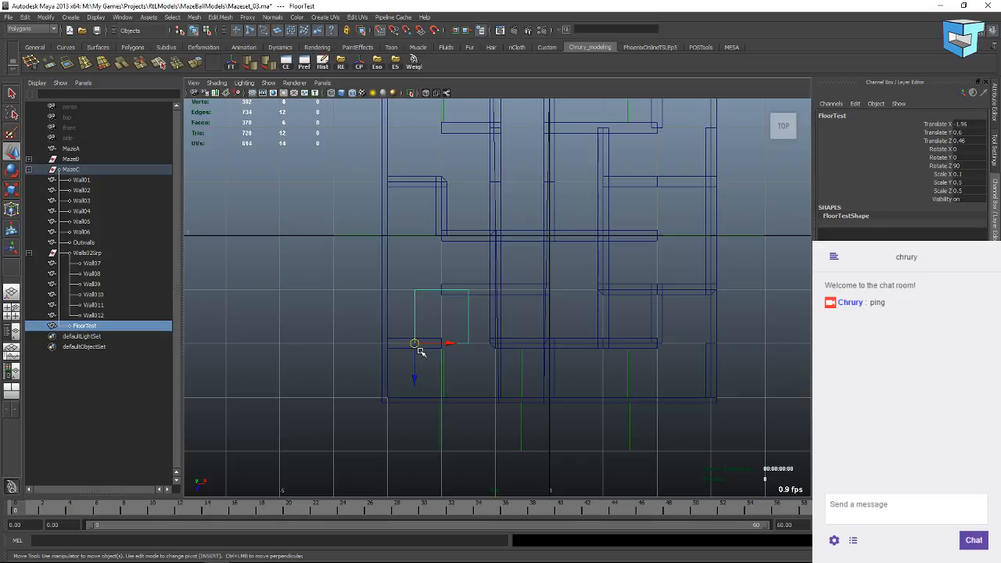
pyautogui.moveTo(414, 342); pyautogui.dragTo(362, 397)
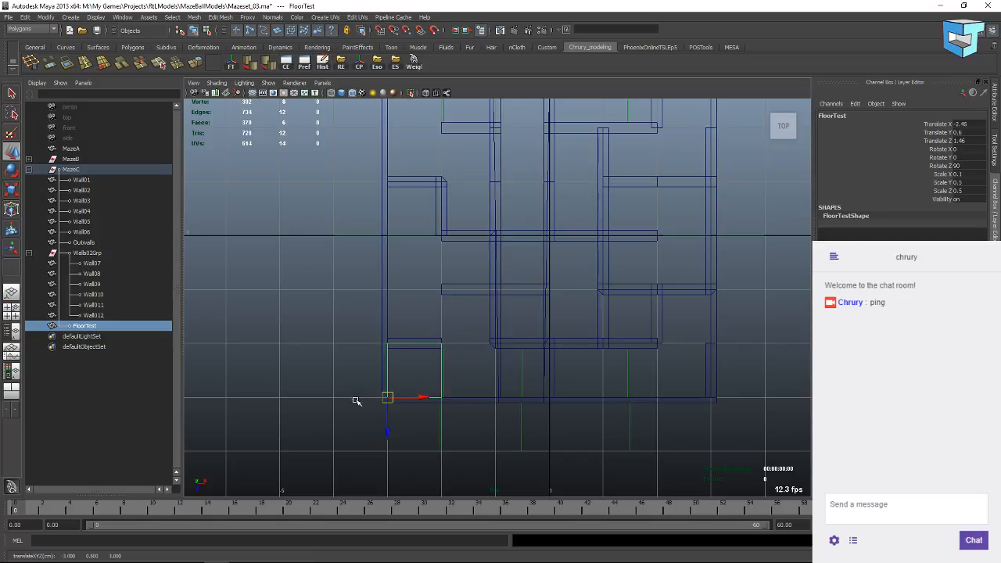
# Scale FloorTest to cover the whole maze interior by setting Scale Y and Scale Z to 3, and deselect it.
pyautogui.keyDown('alt'); pyautogui.moveTo(403, 321); pyautogui.dragTo(316, 350, button='middle'); pyautogui.keyUp('alt')
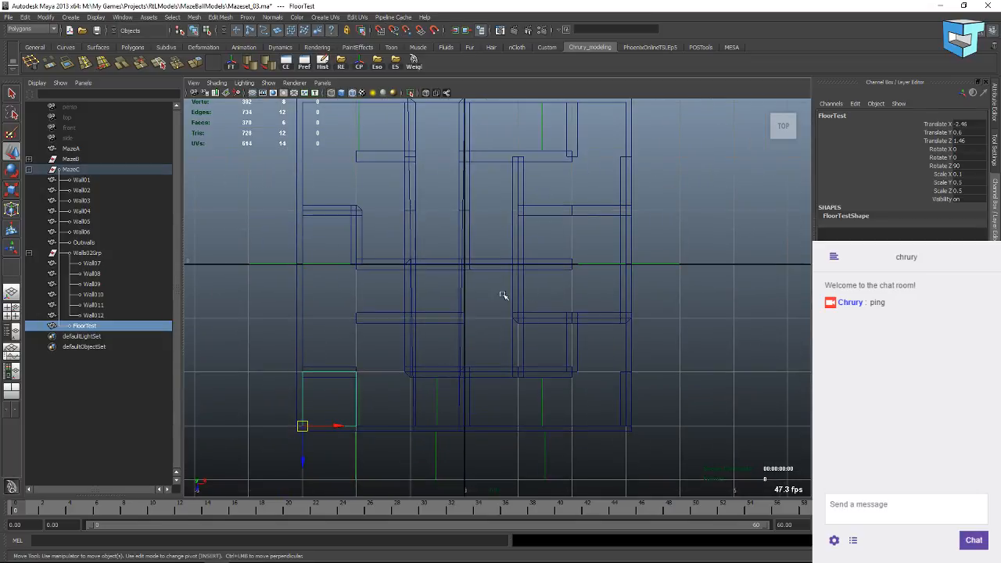
pyautogui.press('r')
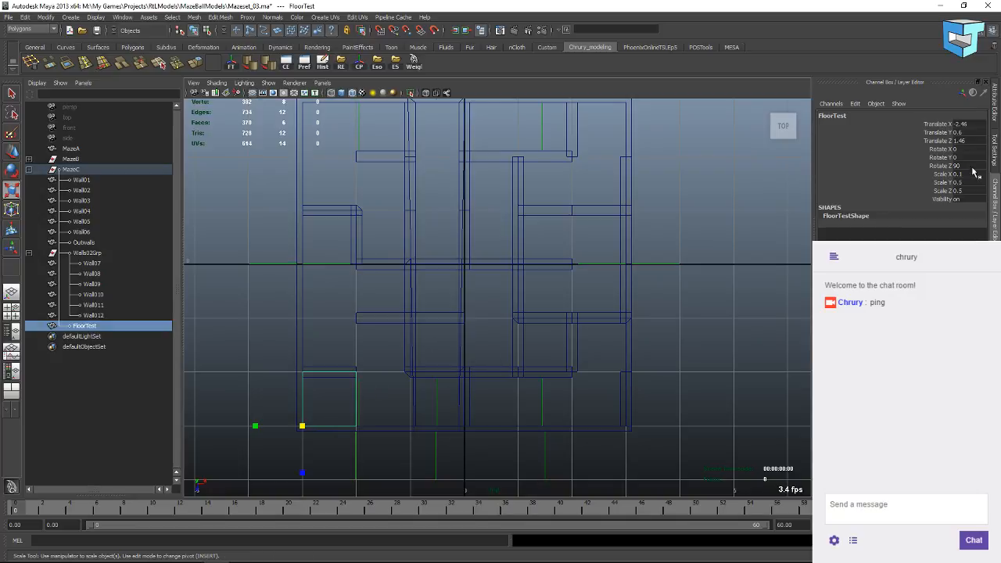
pyautogui.moveTo(958, 182); pyautogui.dragTo(964, 192)
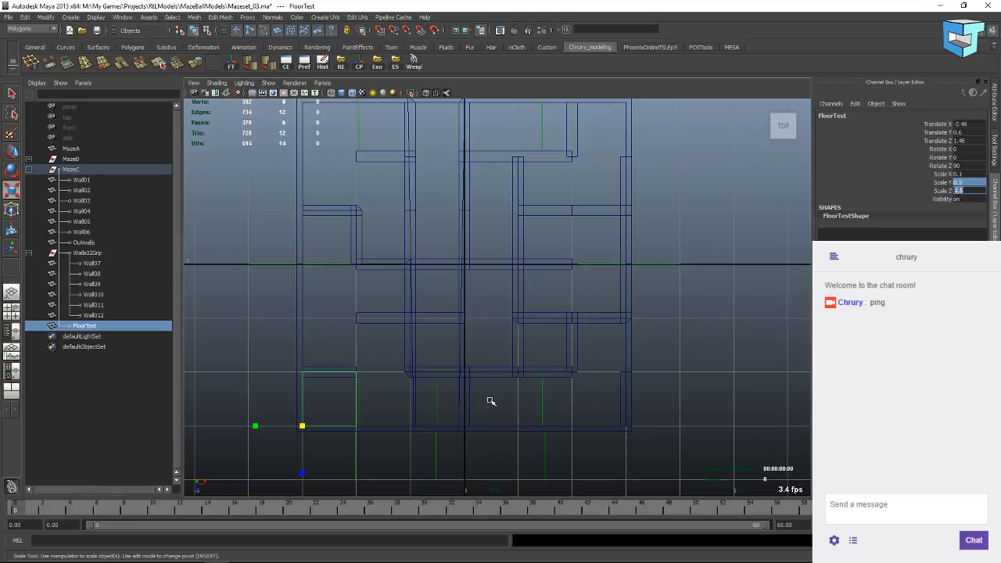
pyautogui.write('5')
pyautogui.press('Return')
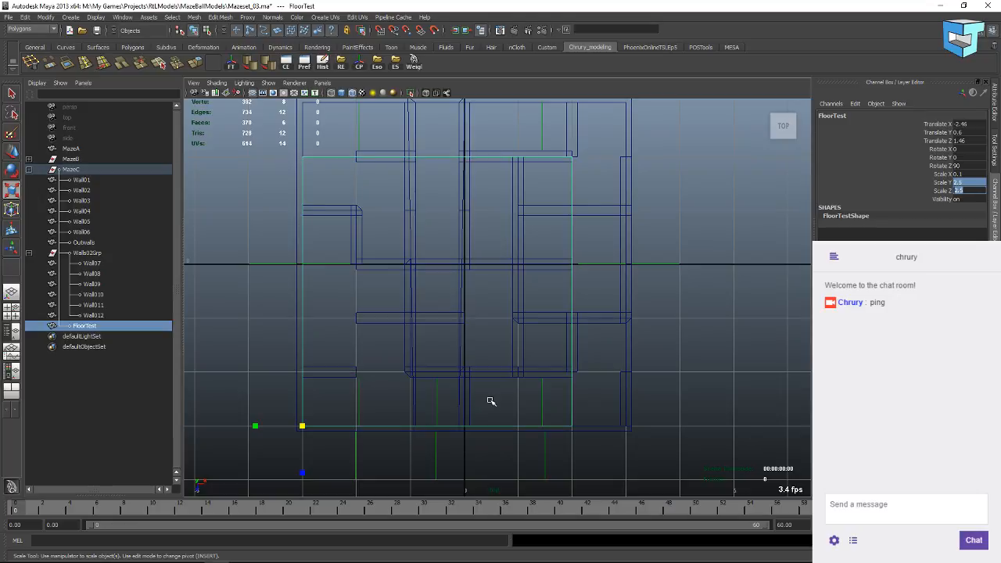
pyautogui.write('3')
pyautogui.press('Return')
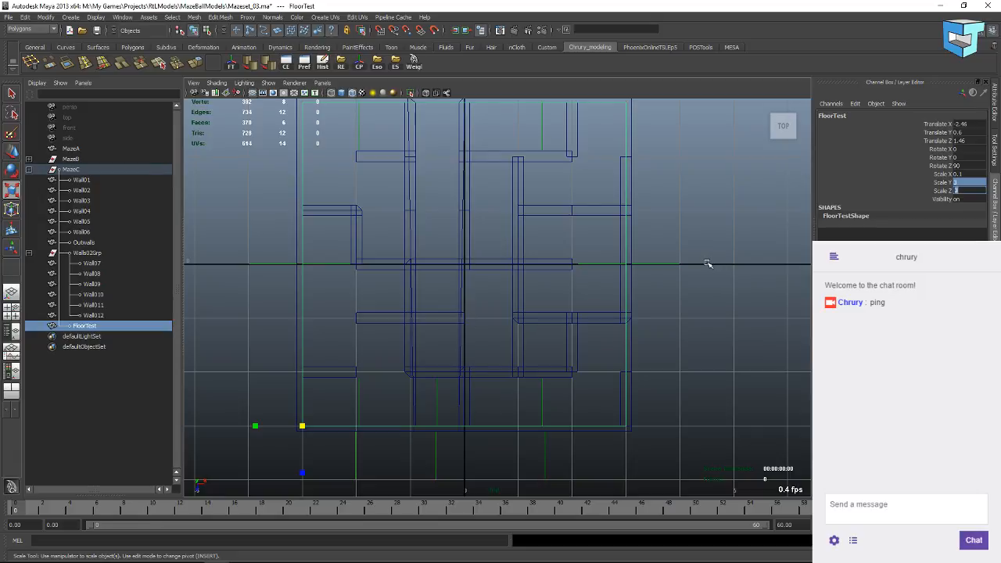
pyautogui.click(581, 179)
# Examine the enlarged floor slab and the wall layouts above and below it from several angles in shaded perspective.
pyautogui.click(322, 83)
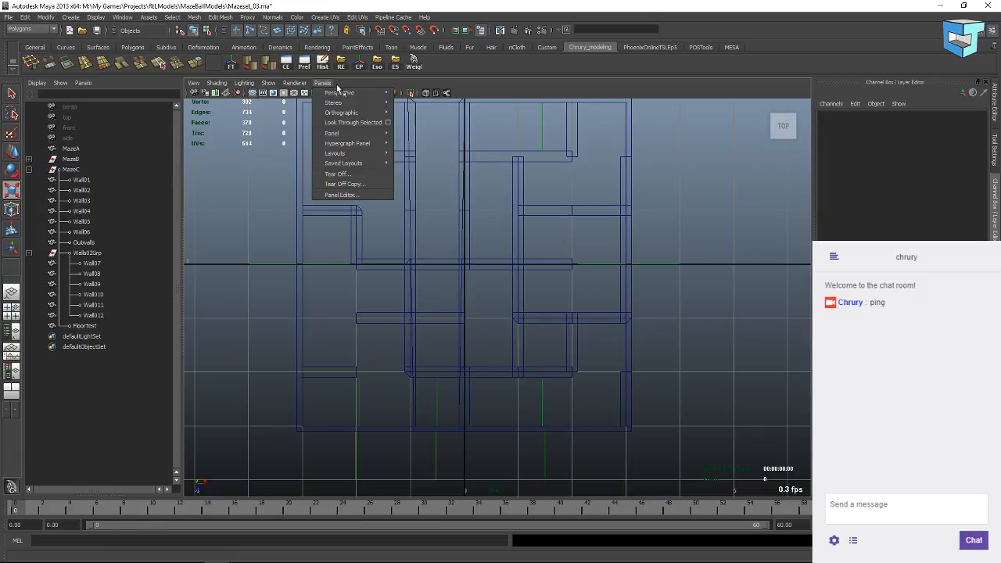
pyautogui.click(412, 93)
pyautogui.moveTo(438, 271)
pyautogui.keyDown('alt'); pyautogui.mouseDown()
pyautogui.moveTo(425, 275)
pyautogui.moveTo(474, 287)
pyautogui.moveTo(471, 261)
pyautogui.moveTo(594, 279)
pyautogui.moveTo(640, 257)
pyautogui.moveTo(628, 235)
pyautogui.moveTo(415, 283)
pyautogui.moveTo(426, 257)
pyautogui.moveTo(454, 261)
pyautogui.moveTo(539, 232)
pyautogui.moveTo(496, 257)
pyautogui.moveTo(409, 268)
pyautogui.moveTo(414, 232)
pyautogui.moveTo(418, 264)
pyautogui.moveTo(398, 255)
pyautogui.moveTo(408, 219)
pyautogui.mouseUp(); pyautogui.keyUp('alt')
pyautogui.press('5')
pyautogui.keyDown('alt'); pyautogui.moveTo(457, 184); pyautogui.dragTo(478, 267); pyautogui.keyUp('alt')
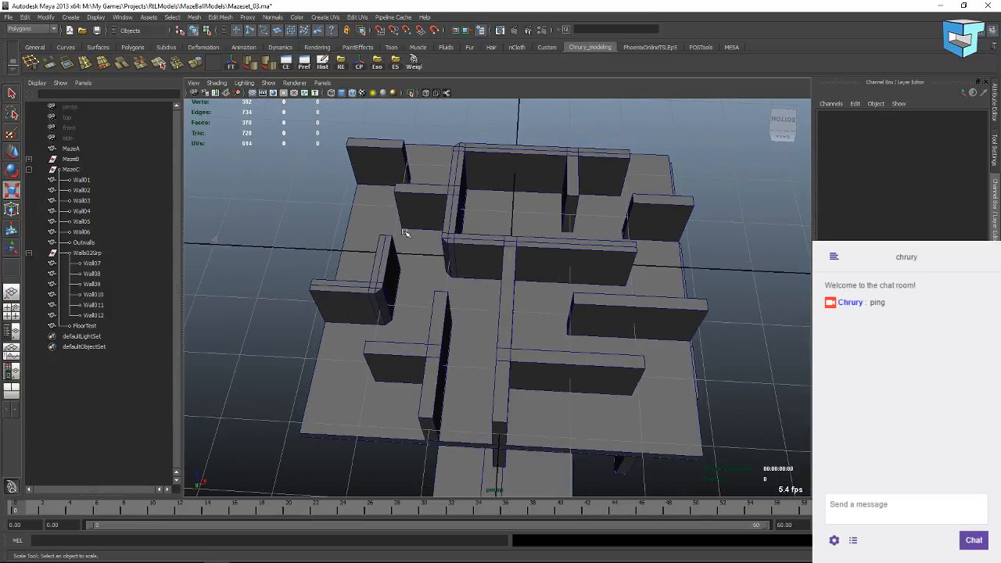
pyautogui.keyDown('alt'); pyautogui.moveTo(405, 233); pyautogui.dragTo(422, 198); pyautogui.keyUp('alt')
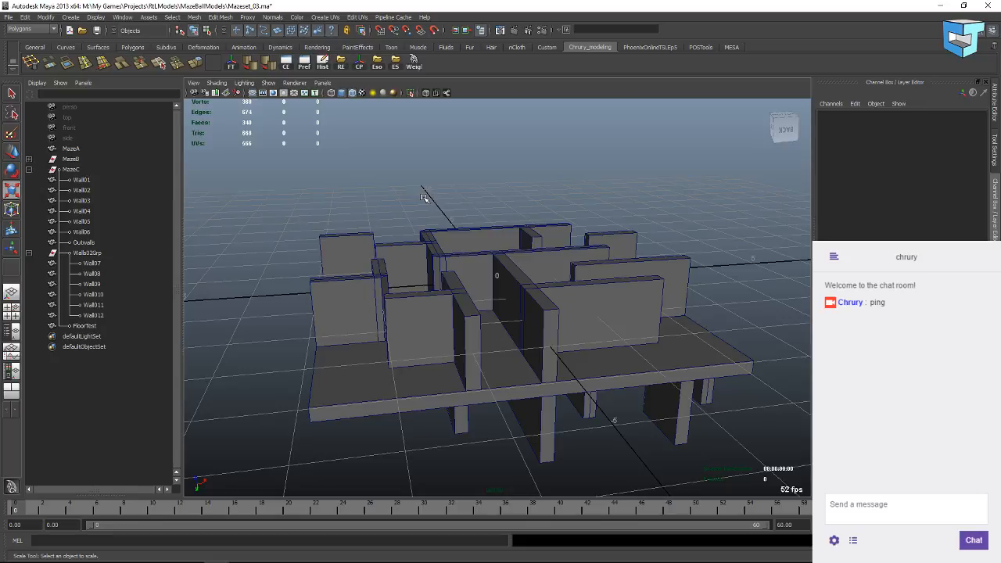
pyautogui.keyDown('alt'); pyautogui.moveTo(396, 315); pyautogui.dragTo(374, 363); pyautogui.keyUp('alt')
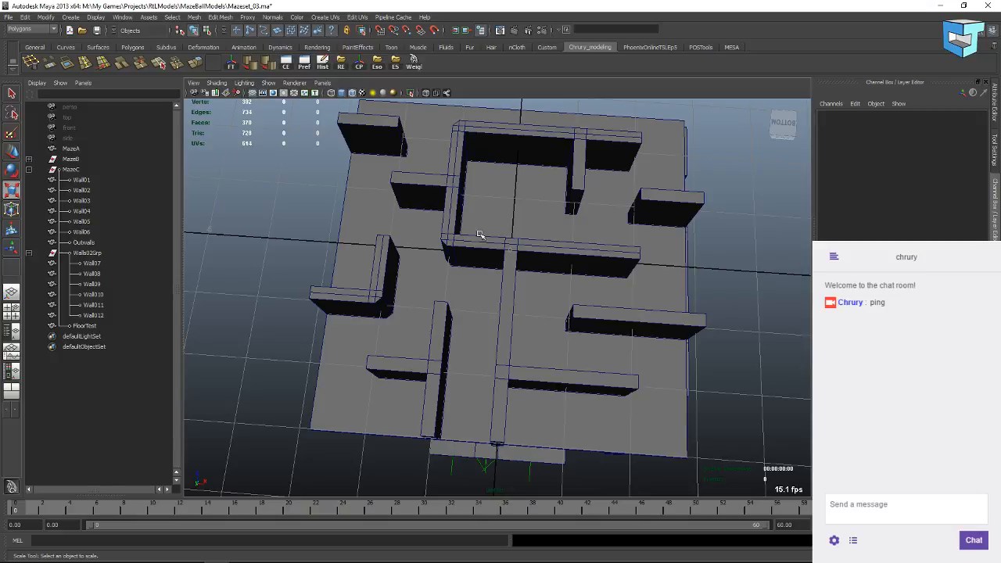
pyautogui.keyDown('alt'); pyautogui.moveTo(421, 244); pyautogui.dragTo(435, 285); pyautogui.keyUp('alt')
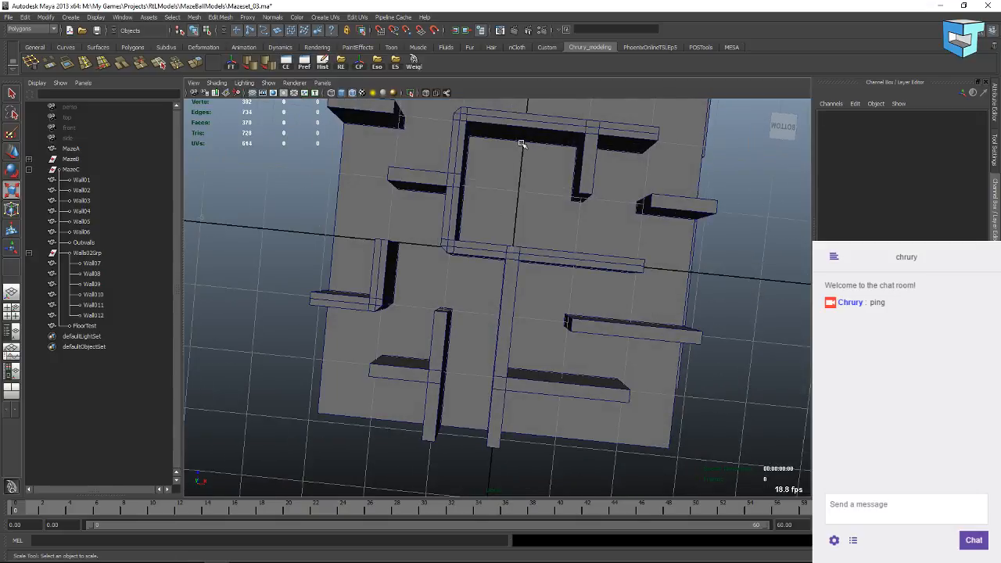
pyautogui.keyDown('alt'); pyautogui.moveTo(502, 261); pyautogui.dragTo(477, 232); pyautogui.keyUp('alt')
pyautogui.keyDown('alt'); pyautogui.moveTo(484, 290); pyautogui.dragTo(465, 202, button='middle'); pyautogui.keyUp('alt')
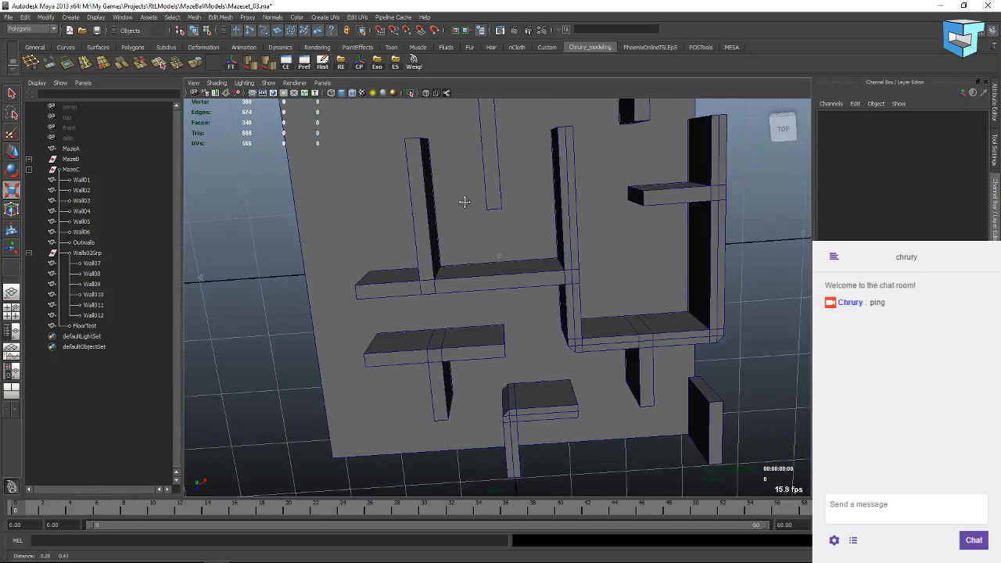
pyautogui.keyDown('alt'); pyautogui.moveTo(447, 247); pyautogui.dragTo(490, 344); pyautogui.keyUp('alt')
pyautogui.keyDown('alt'); pyautogui.moveTo(490, 344); pyautogui.dragTo(498, 253, button='middle'); pyautogui.keyUp('alt')
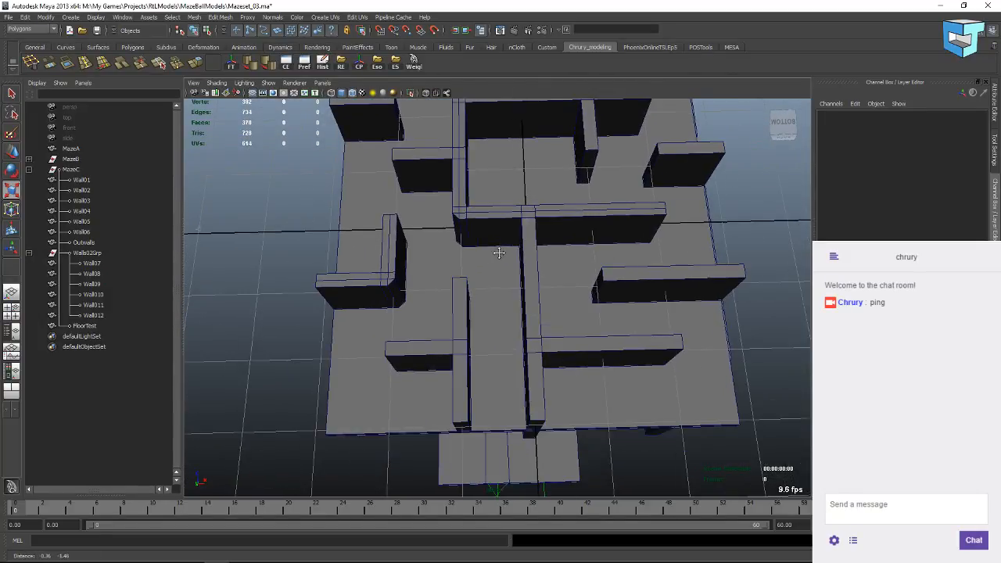
pyautogui.keyDown('alt'); pyautogui.moveTo(499, 301); pyautogui.dragTo(516, 312); pyautogui.keyUp('alt')
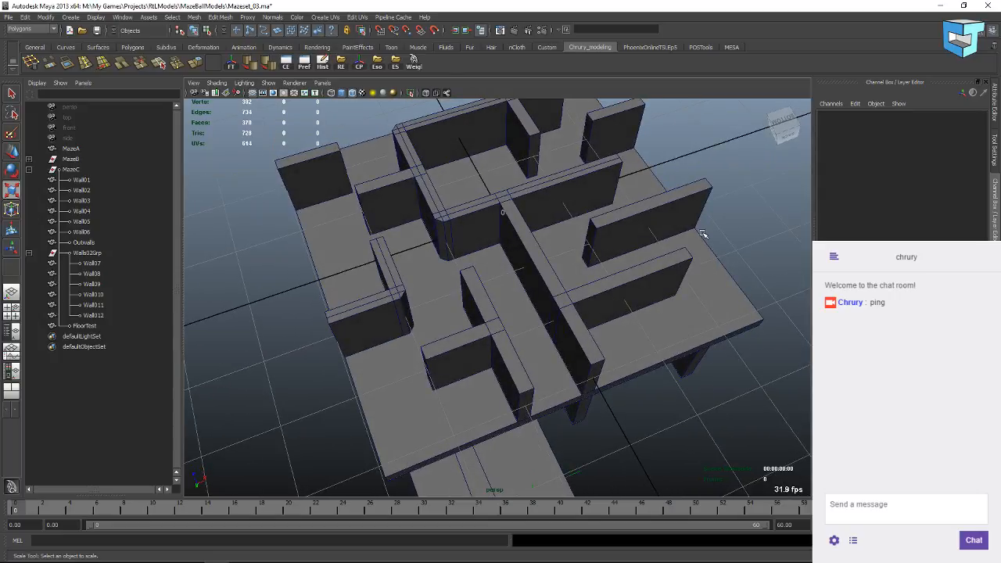
pyautogui.keyDown('alt'); pyautogui.moveTo(712, 190); pyautogui.dragTo(617, 248); pyautogui.keyUp('alt')
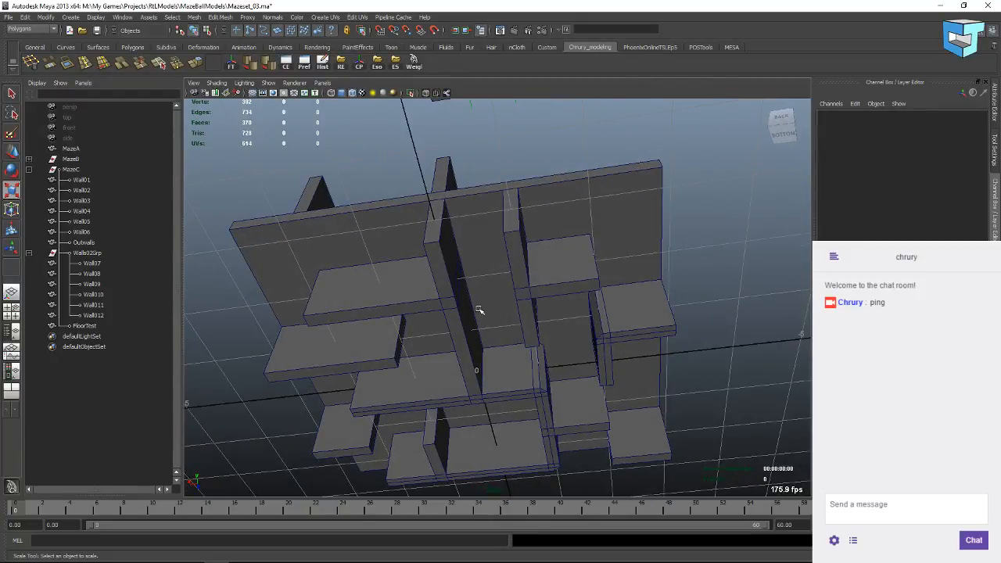
pyautogui.keyDown('alt'); pyautogui.moveTo(497, 350); pyautogui.dragTo(511, 277); pyautogui.keyUp('alt')
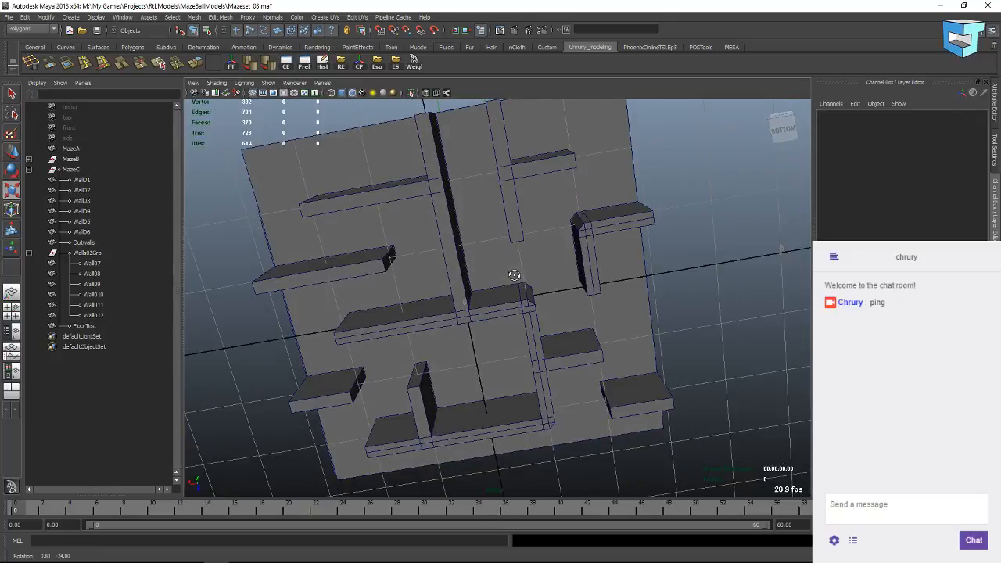
# Extend Wall03 on the lower level by snapping its inner end face about 1 unit outward to meet the corner of the central wall.
pyautogui.click(503, 203)
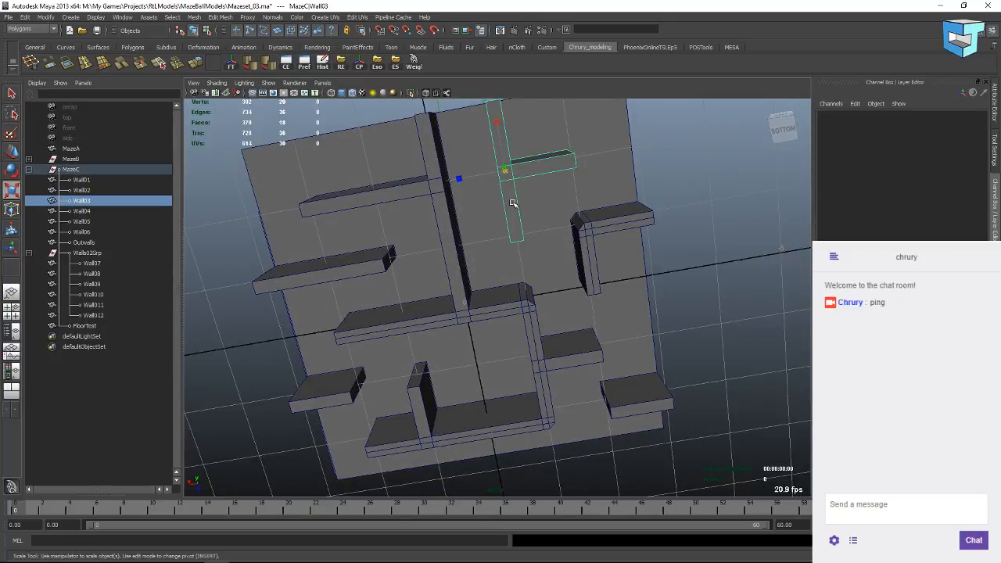
pyautogui.keyDown('alt'); pyautogui.moveTo(554, 267); pyautogui.dragTo(446, 279); pyautogui.keyUp('alt')
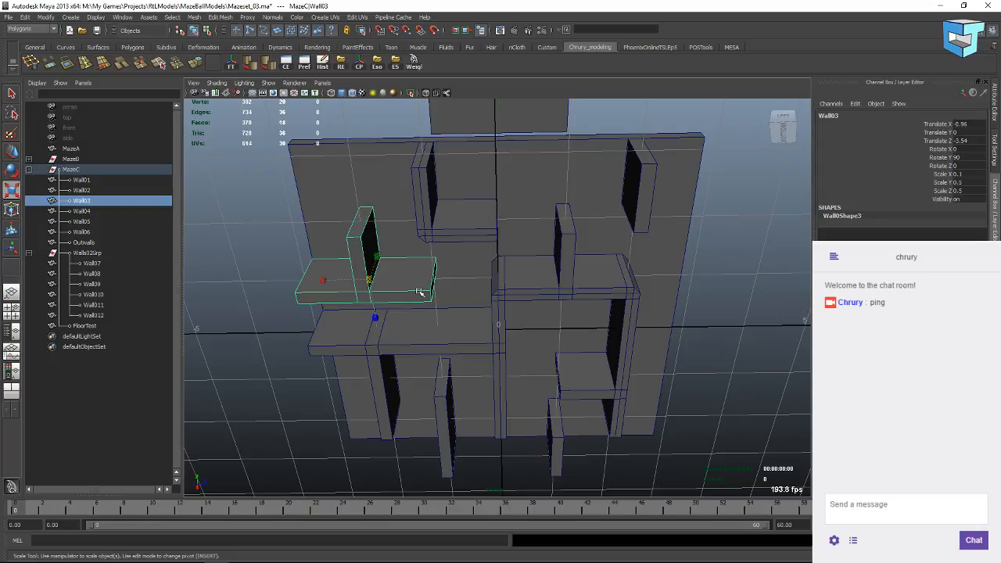
pyautogui.rightClick(421, 280)
pyautogui.click(436, 280)
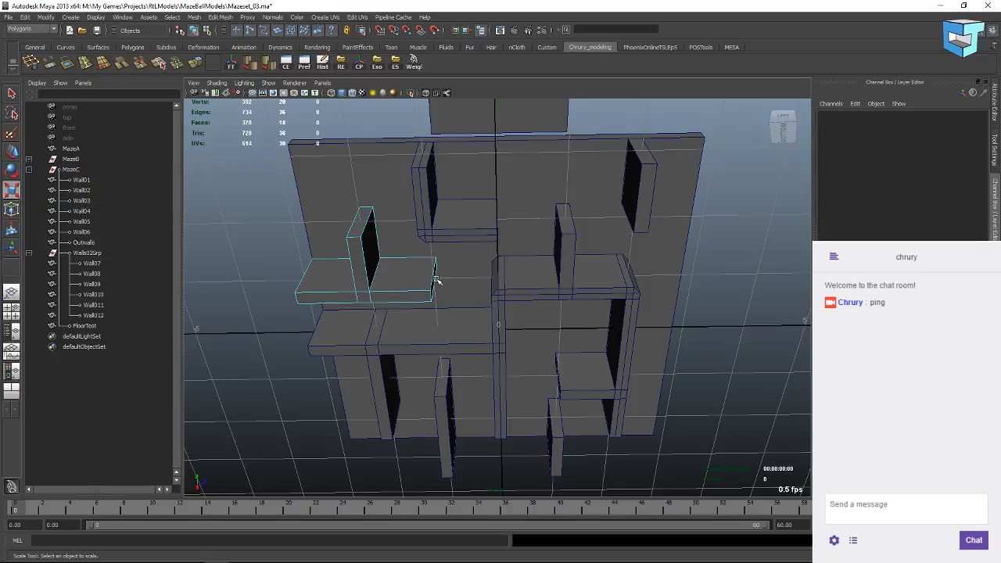
pyautogui.click(434, 279)
pyautogui.press('w')
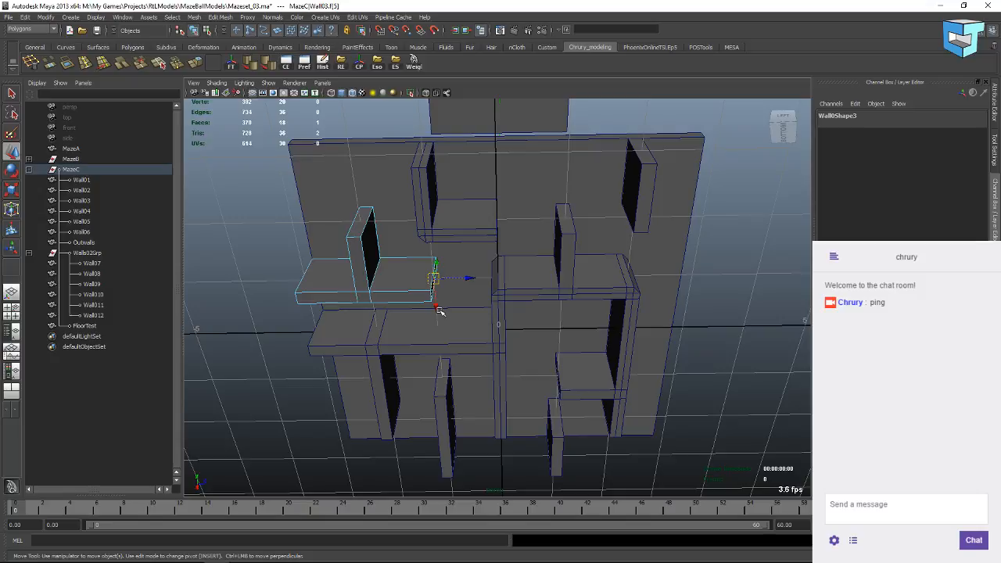
pyautogui.press('c')
pyautogui.moveTo(467, 278); pyautogui.dragTo(494, 280)
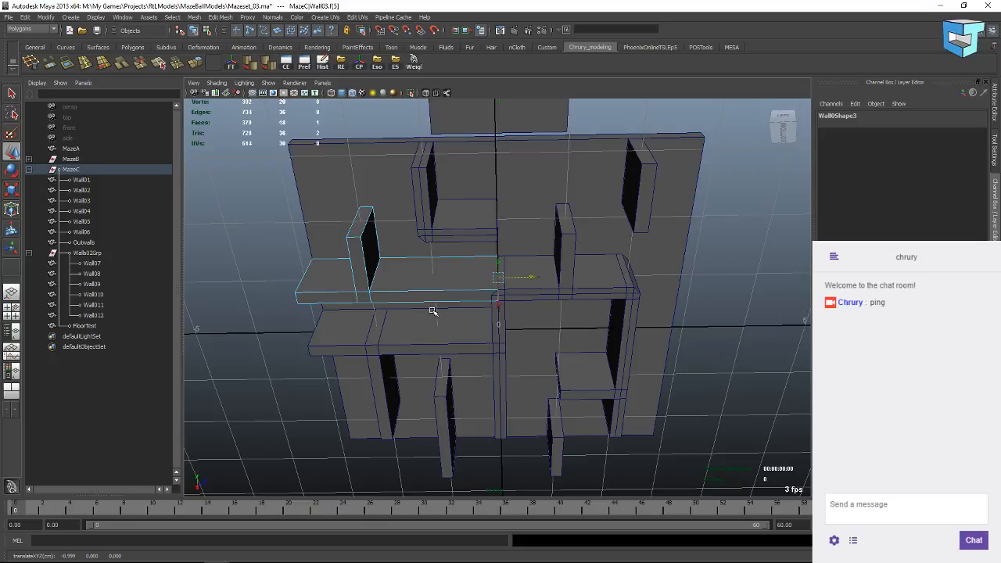
pyautogui.click(240, 268)
# Extend Wall06's outermost arm on the lower level by moving its two end faces outward to the maze's edge.
pyautogui.keyDown('alt'); pyautogui.moveTo(337, 287); pyautogui.dragTo(470, 265); pyautogui.keyUp('alt')
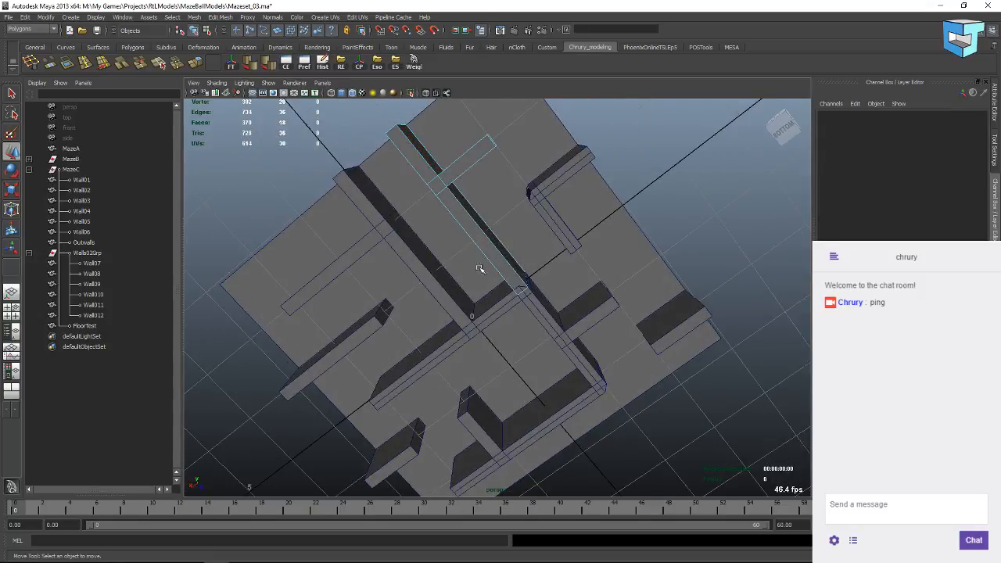
pyautogui.keyDown('alt'); pyautogui.moveTo(518, 351); pyautogui.dragTo(319, 344); pyautogui.keyUp('alt')
pyautogui.keyDown('alt'); pyautogui.moveTo(496, 327); pyautogui.dragTo(502, 252); pyautogui.keyUp('alt')
pyautogui.keyDown('alt'); pyautogui.moveTo(527, 235); pyautogui.dragTo(409, 255, button='middle'); pyautogui.keyUp('alt')
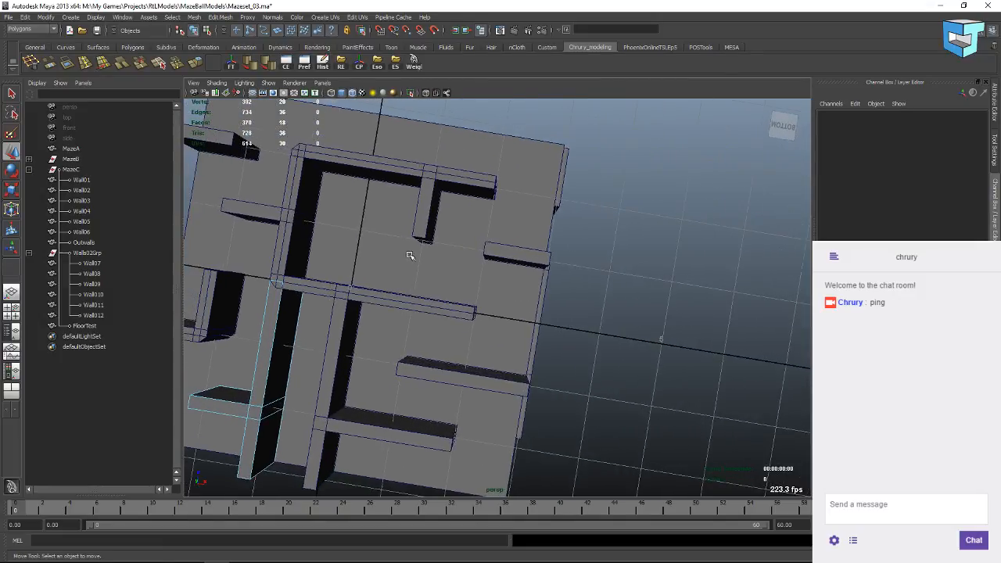
pyautogui.click(482, 186)
pyautogui.keyDown('alt'); pyautogui.moveTo(500, 190); pyautogui.dragTo(434, 169); pyautogui.keyUp('alt')
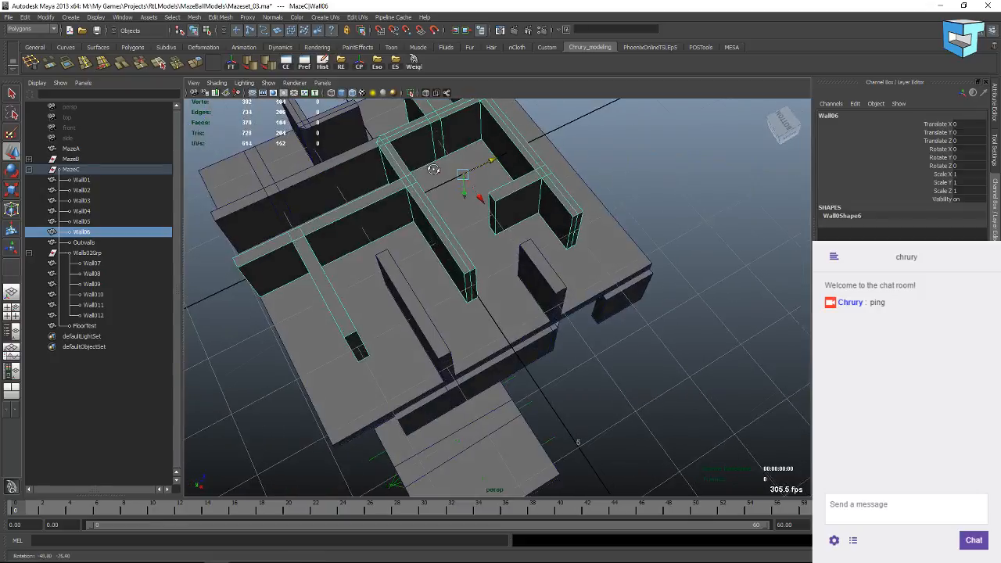
pyautogui.moveTo(574, 219); pyautogui.dragTo(587, 246, button='right')
pyautogui.click(572, 232)
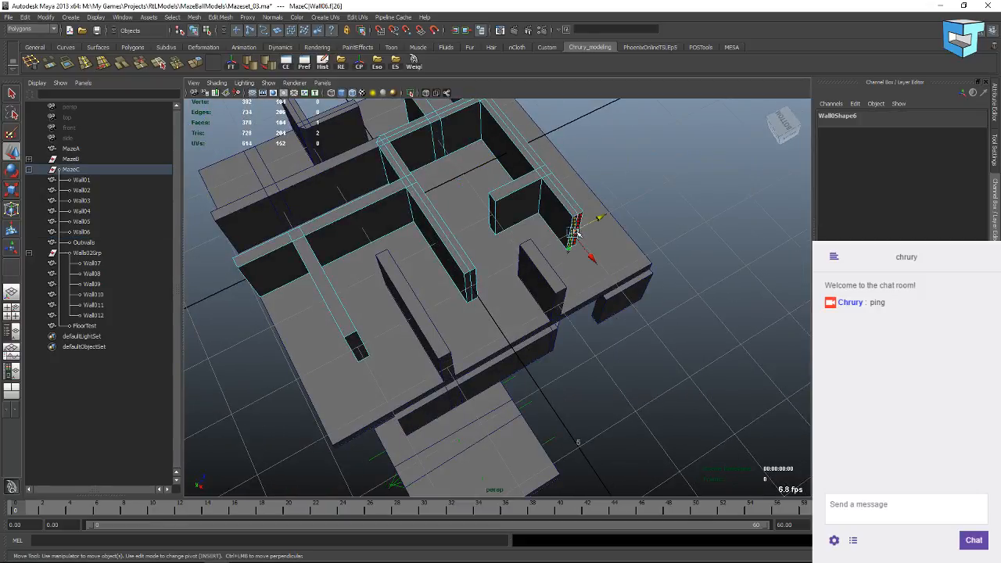
pyautogui.keyDown('shift'); pyautogui.click(579, 220); pyautogui.keyUp('shift')
pyautogui.moveTo(583, 261); pyautogui.dragTo(542, 273)
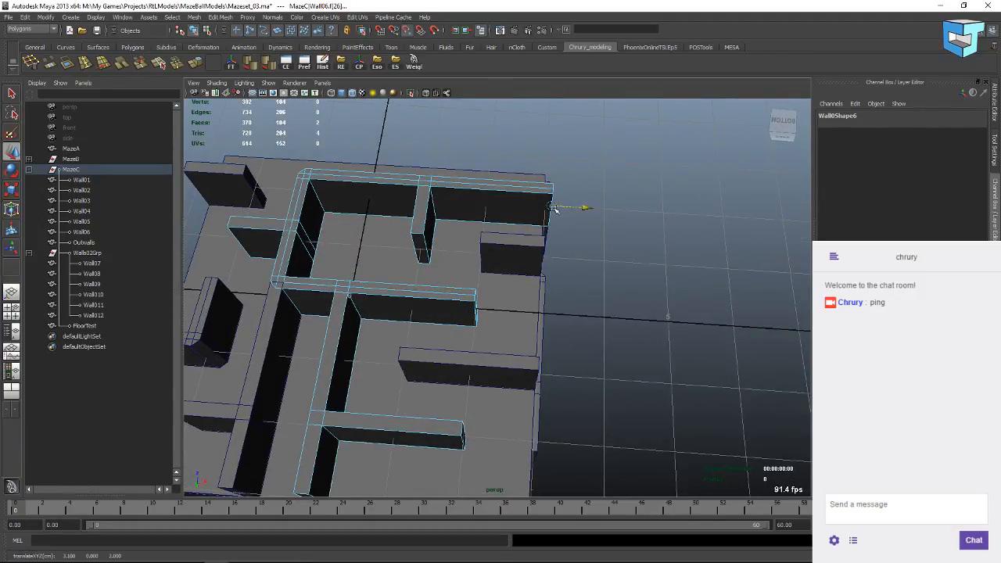
# In the top view, align Wall06's extended end faces with the inner side of the outer wall and deselect them.
pyautogui.keyDown('alt'); pyautogui.moveTo(577, 270); pyautogui.dragTo(441, 236); pyautogui.keyUp('alt')
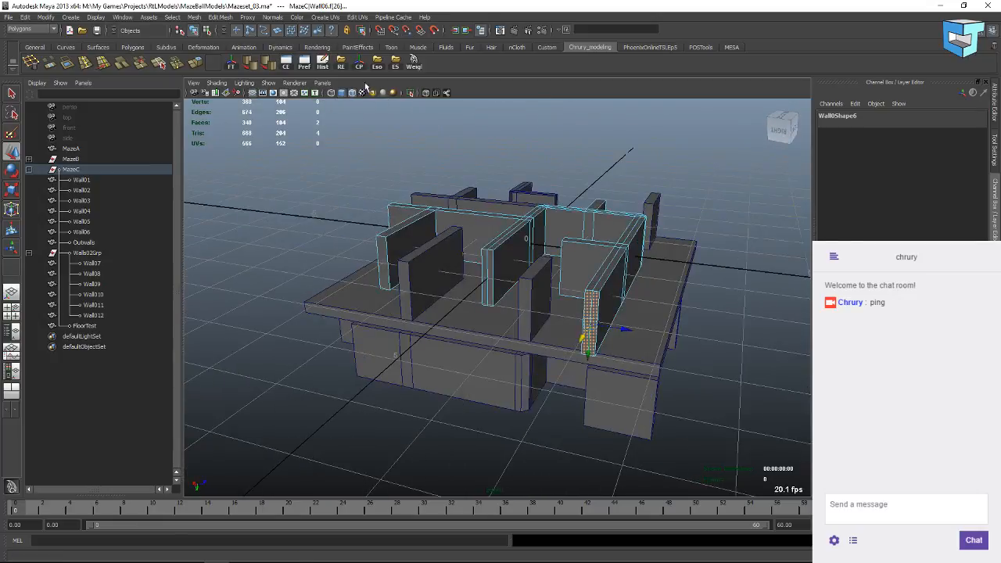
pyautogui.click(322, 83)
pyautogui.moveTo(348, 113)
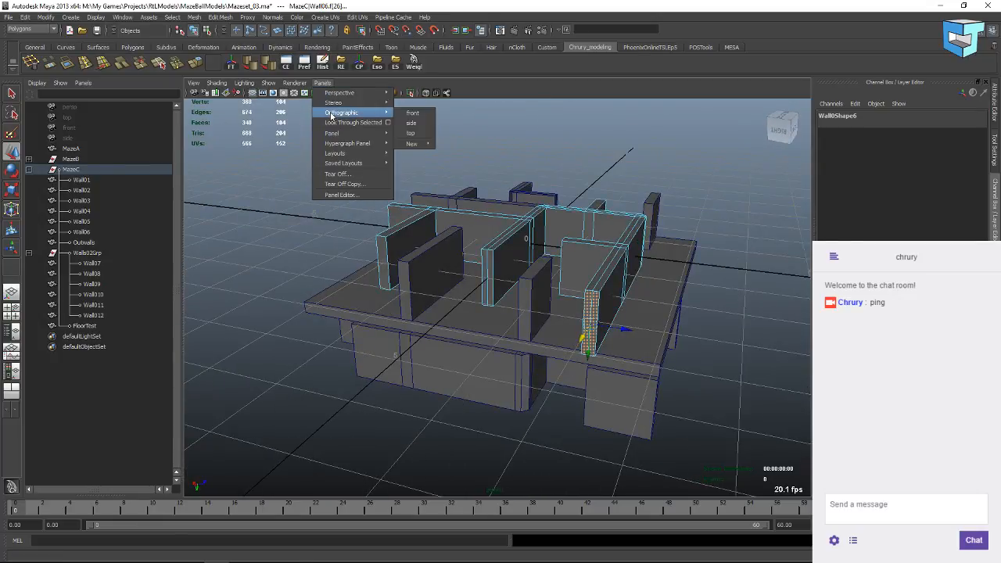
pyautogui.click(418, 135)
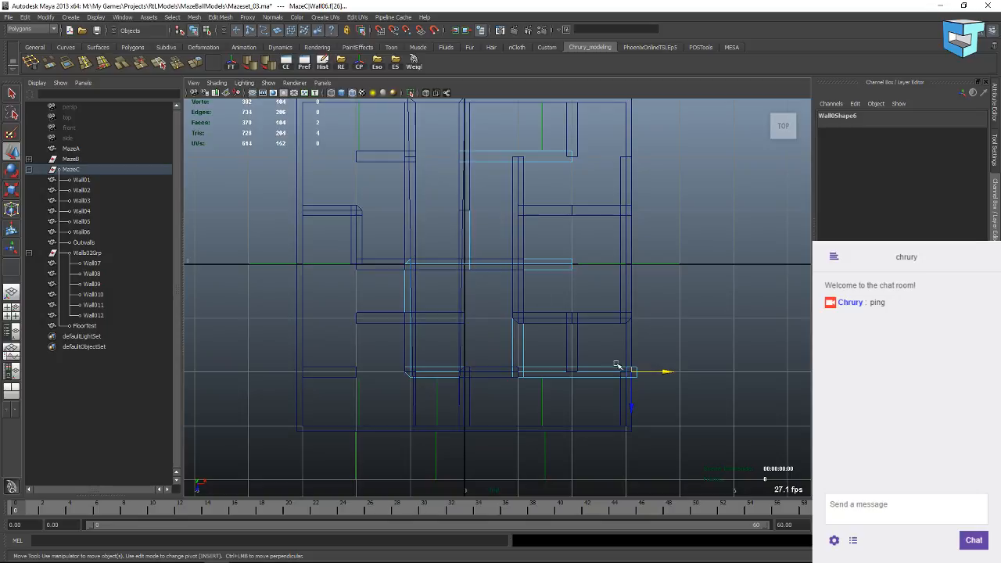
pyautogui.click(663, 371)
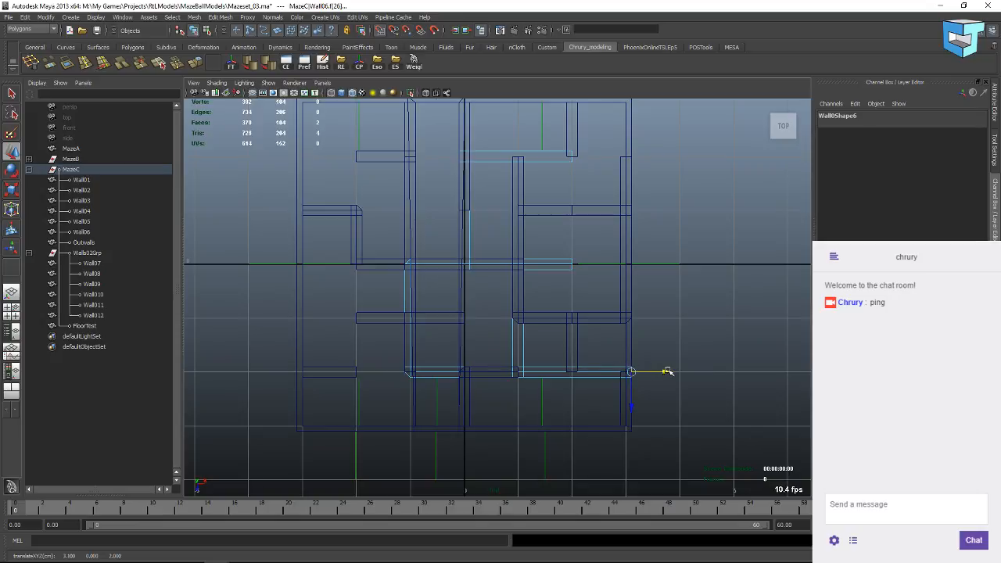
pyautogui.moveTo(632, 371); pyautogui.dragTo(637, 372)
pyautogui.click(657, 339)
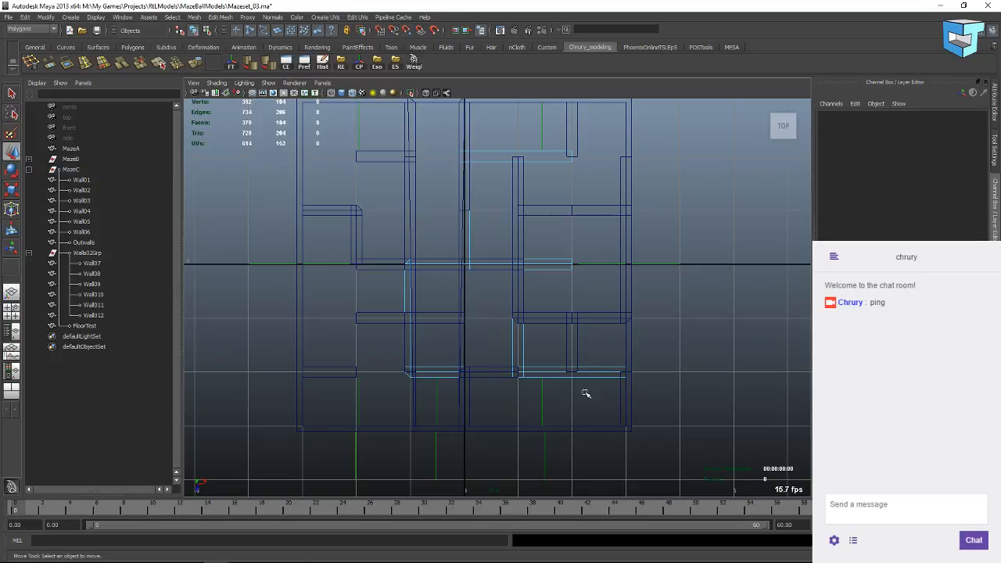
# Return to the shaded perspective view and examine the wall layouts on both sides of the floor slab.
pyautogui.click(322, 82)
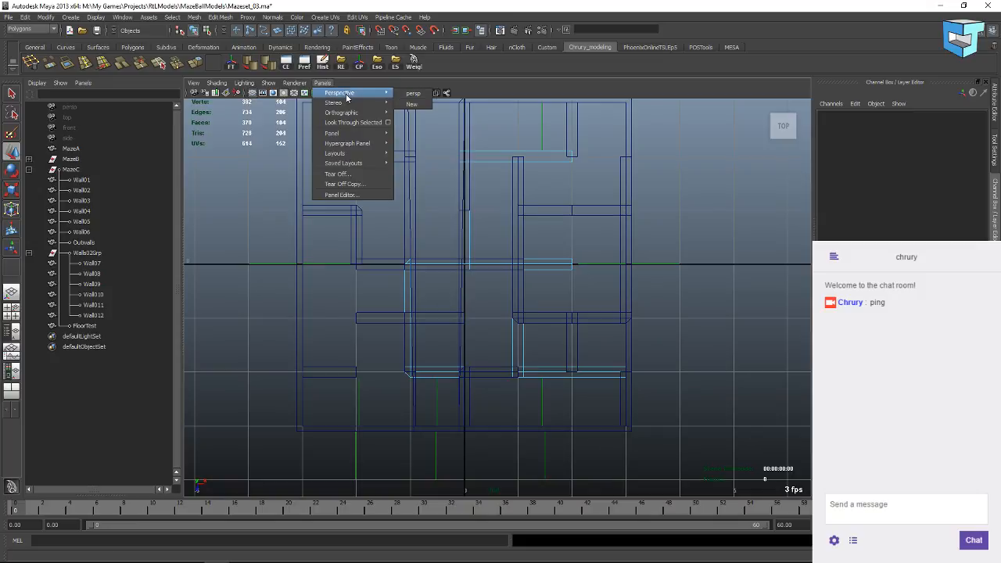
pyautogui.moveTo(348, 94)
pyautogui.click(418, 92)
pyautogui.keyDown('alt'); pyautogui.moveTo(589, 267); pyautogui.dragTo(567, 235); pyautogui.keyUp('alt')
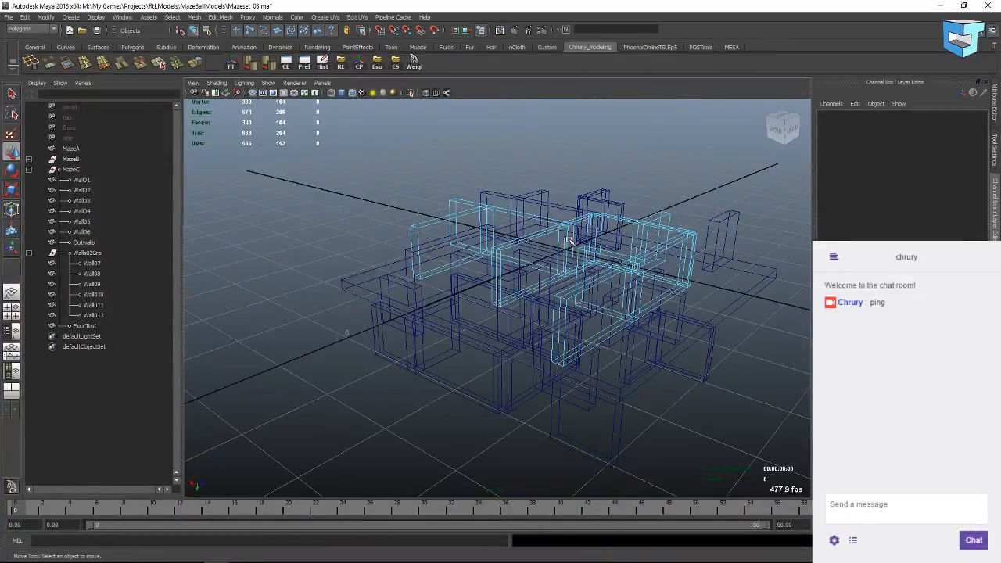
pyautogui.press('5')
pyautogui.moveTo(567, 273)
pyautogui.keyDown('alt'); pyautogui.mouseDown()
pyautogui.moveTo(578, 320)
pyautogui.moveTo(666, 319)
pyautogui.moveTo(436, 265)
pyautogui.moveTo(449, 223)
pyautogui.mouseUp(); pyautogui.keyUp('alt')
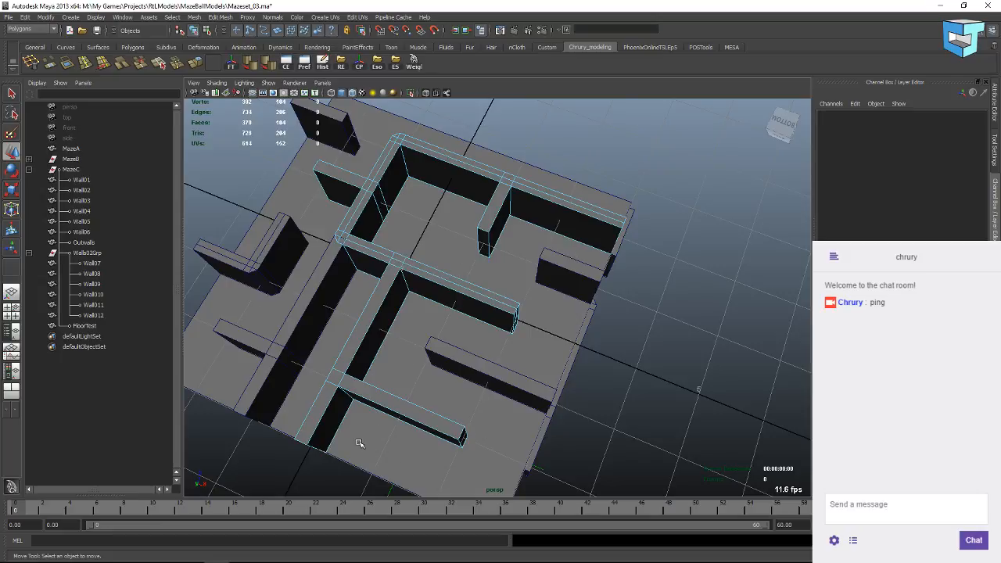
pyautogui.keyDown('alt'); pyautogui.moveTo(359, 443); pyautogui.dragTo(385, 426); pyautogui.keyUp('alt')
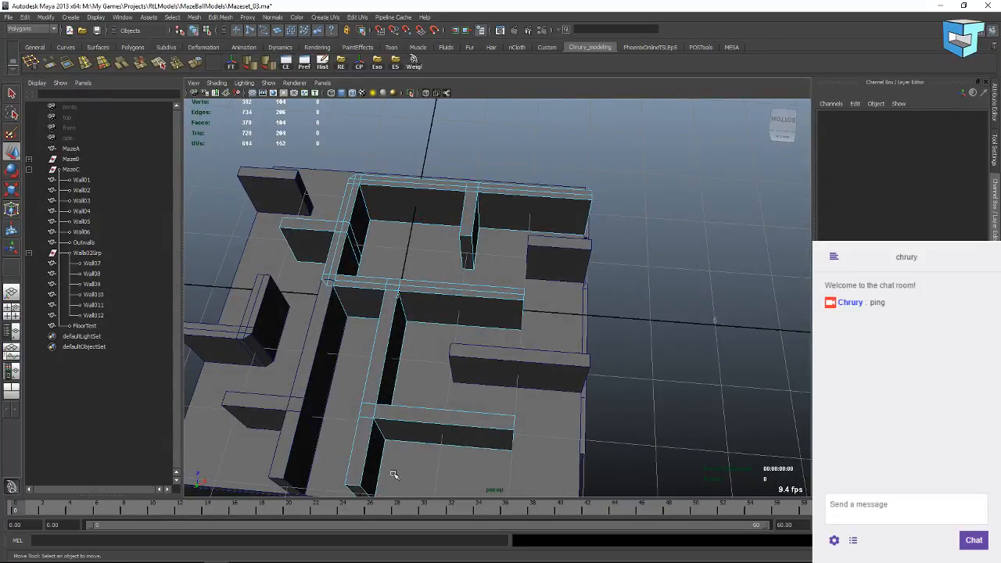
pyautogui.keyDown('alt'); pyautogui.moveTo(402, 470); pyautogui.dragTo(414, 278); pyautogui.keyUp('alt')
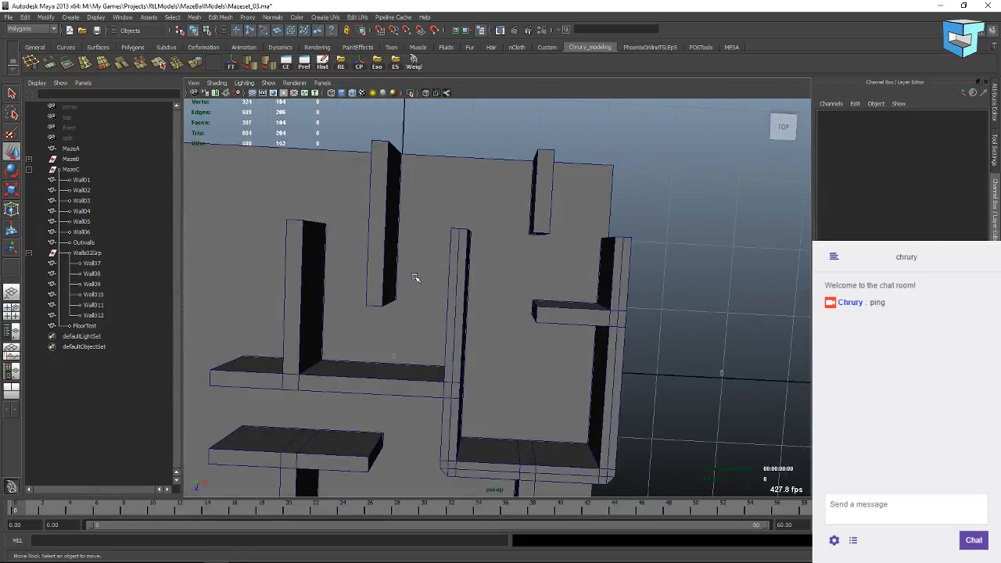
pyautogui.keyDown('alt'); pyautogui.moveTo(443, 176); pyautogui.dragTo(389, 321); pyautogui.keyUp('alt')
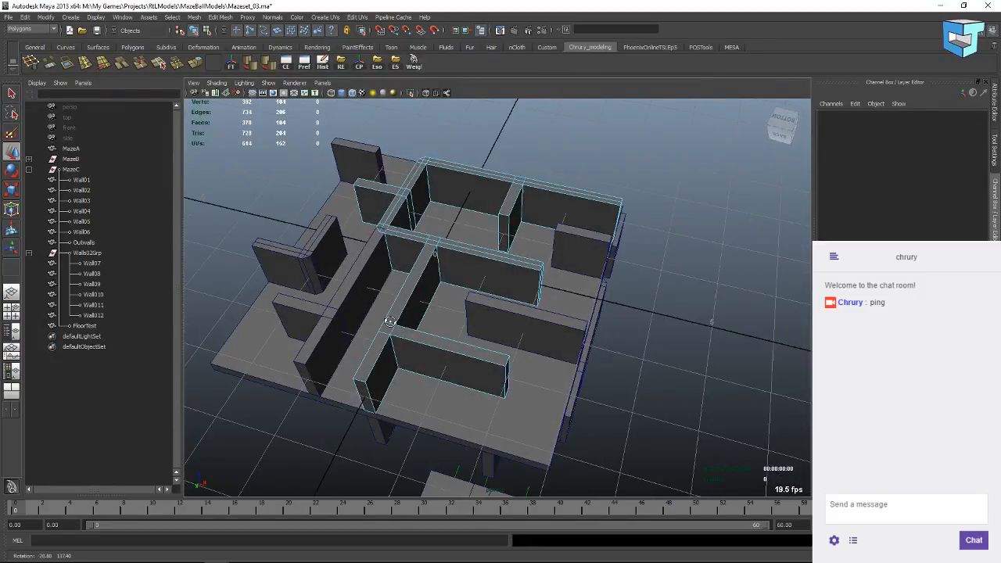
# Turn on X-Ray shading and check how the walls of the two levels overlap through the floor slab.
pyautogui.click(213, 83)
pyautogui.click(245, 188)
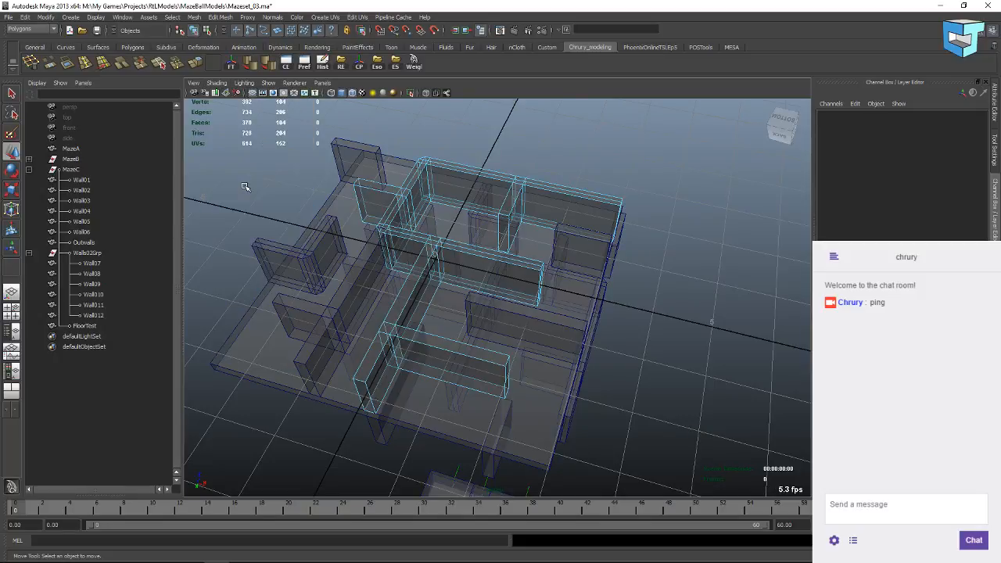
pyautogui.keyDown('alt'); pyautogui.moveTo(415, 331); pyautogui.dragTo(470, 282); pyautogui.keyUp('alt')
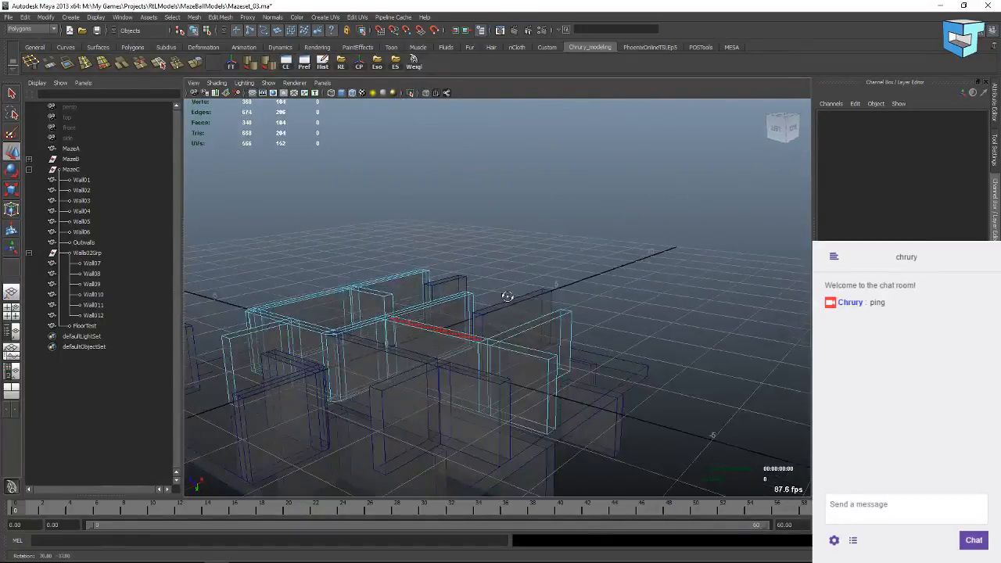
pyautogui.moveTo(534, 285)
pyautogui.keyDown('alt'); pyautogui.mouseDown()
pyautogui.moveTo(521, 273)
pyautogui.moveTo(453, 281)
pyautogui.moveTo(425, 330)
pyautogui.moveTo(465, 355)
pyautogui.moveTo(346, 312)
pyautogui.moveTo(364, 318)
pyautogui.moveTo(352, 274)
pyautogui.moveTo(445, 284)
pyautogui.moveTo(451, 329)
pyautogui.moveTo(509, 276)
pyautogui.moveTo(430, 266)
pyautogui.moveTo(438, 271)
pyautogui.mouseUp(); pyautogui.keyUp('alt')
pyautogui.click(222, 85)
pyautogui.click(223, 86)
# Select the Walls02Grp walls and give Wall012 a red wireframe through its drawing overrides, then clear the selection.
pyautogui.moveTo(252, 413); pyautogui.dragTo(642, 433)
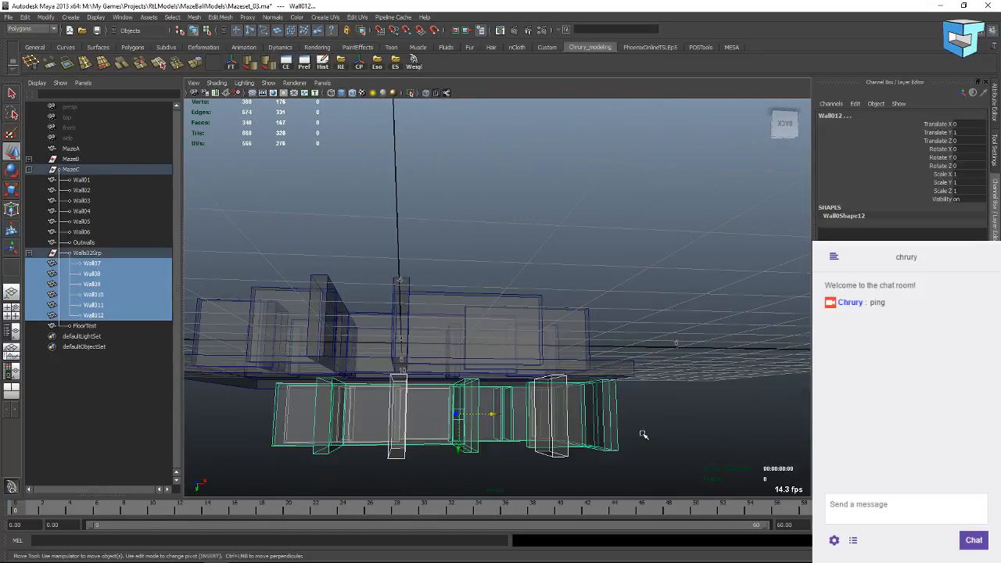
pyautogui.click(996, 155)
pyautogui.click(988, 97)
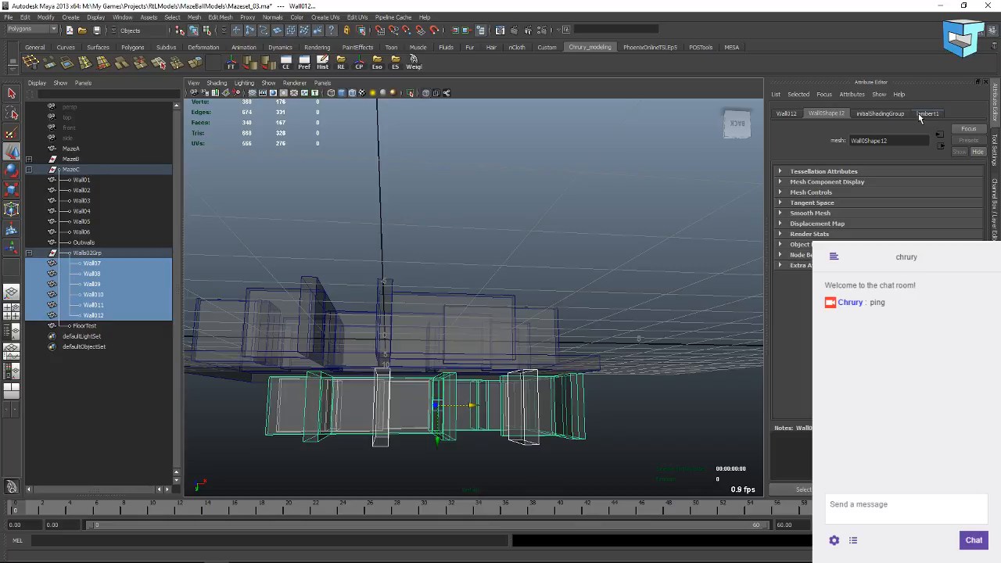
pyautogui.click(786, 113)
pyautogui.click(799, 283)
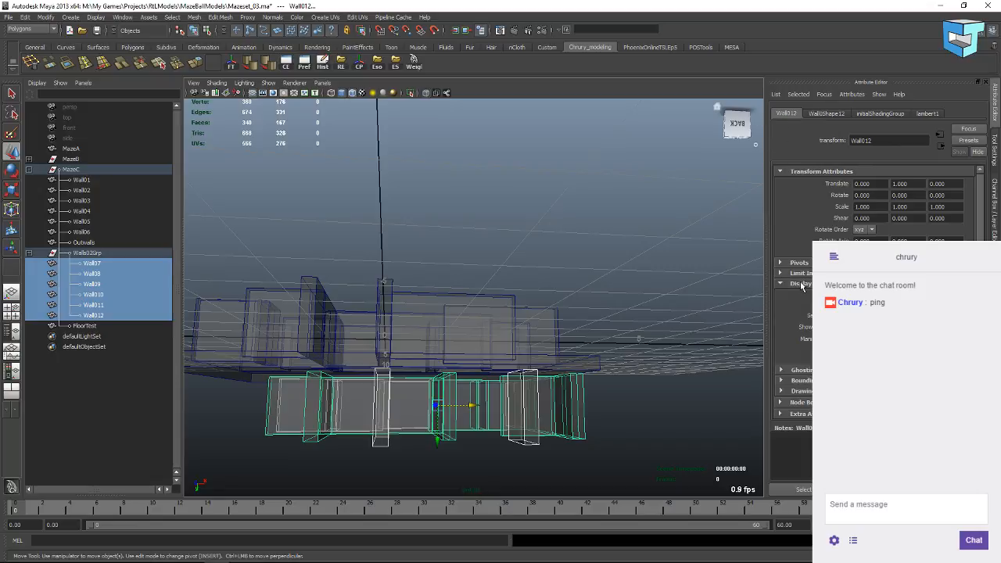
pyautogui.scroll(-1, 792, 315)
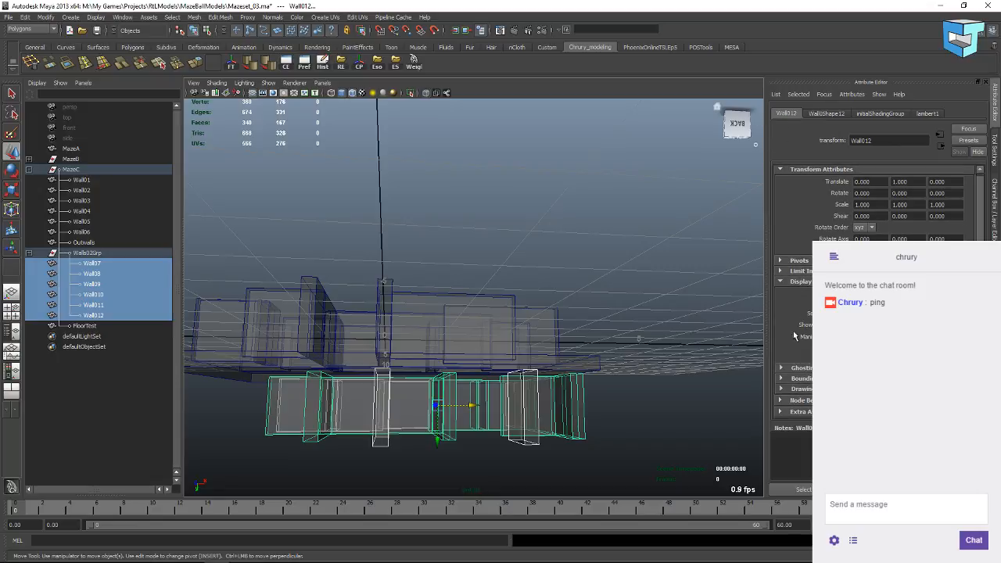
pyautogui.scroll(-3, 809, 377)
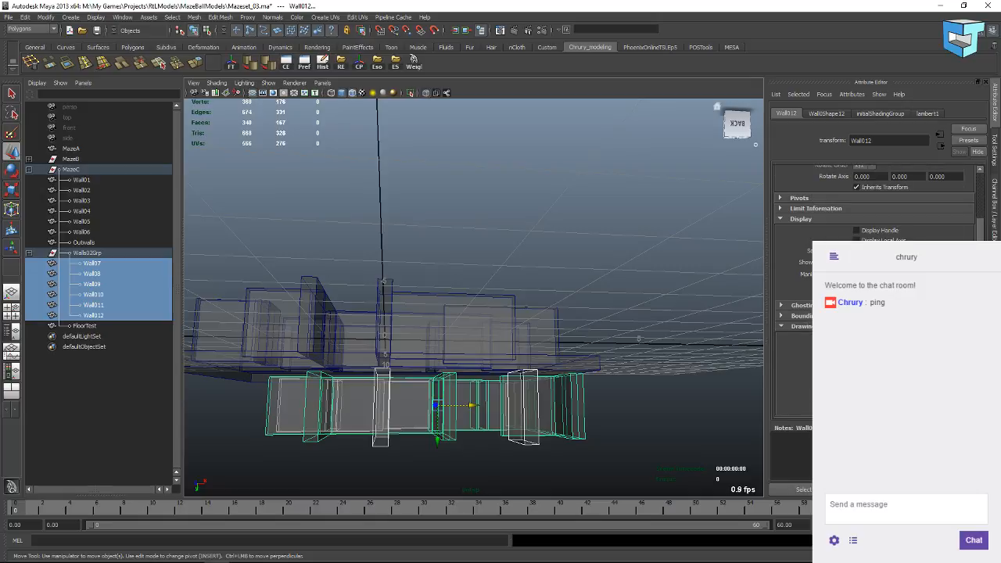
pyautogui.scroll(-1, 809, 376)
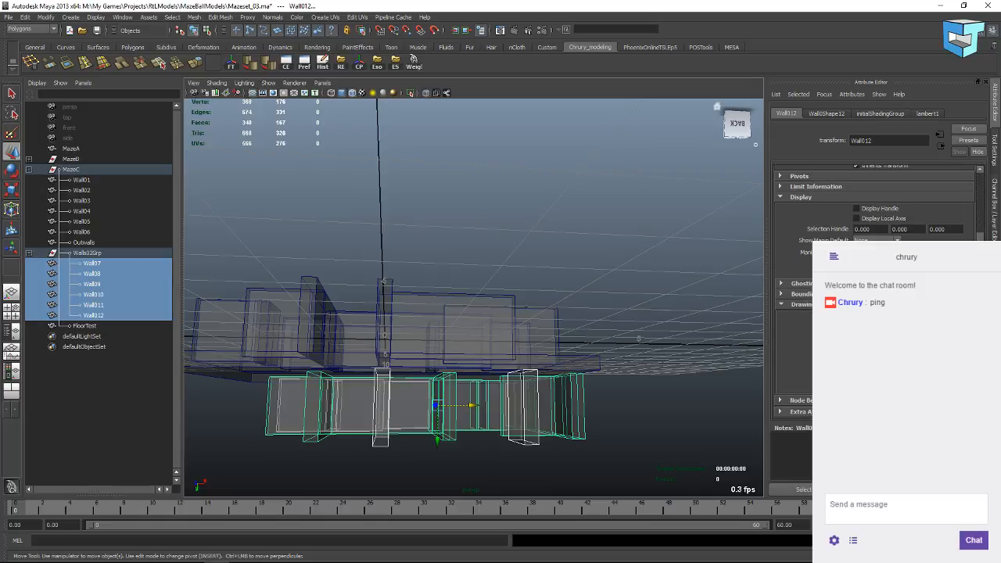
pyautogui.click(616, 294)
# Select Wall07 and Wall08, give Wall08 a red wireframe through its drawing overrides, and deselect both walls.
pyautogui.keyDown('alt'); pyautogui.moveTo(561, 266); pyautogui.dragTo(372, 285); pyautogui.keyUp('alt')
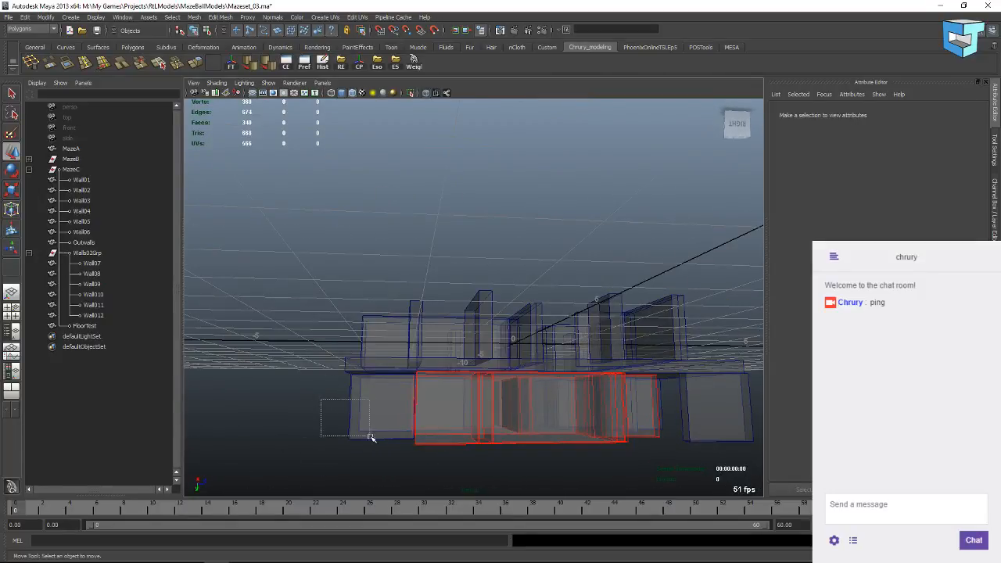
pyautogui.moveTo(372, 436); pyautogui.dragTo(372, 437)
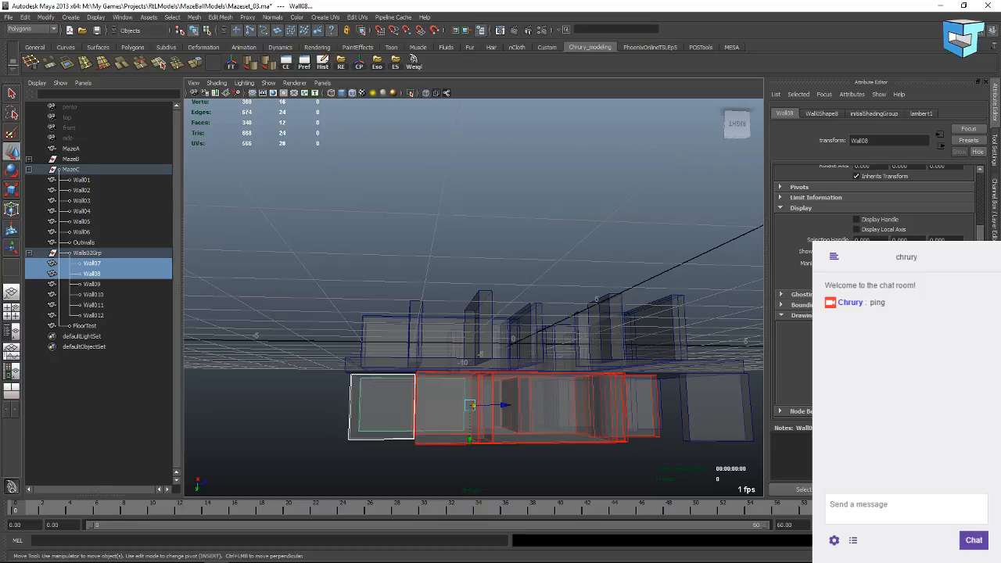
pyautogui.click(460, 181)
# Extend Wall012's central arm on the upper level by snapping its end face out to the floor slab's edge.
pyautogui.keyDown('alt'); pyautogui.moveTo(460, 182); pyautogui.dragTo(468, 307); pyautogui.keyUp('alt')
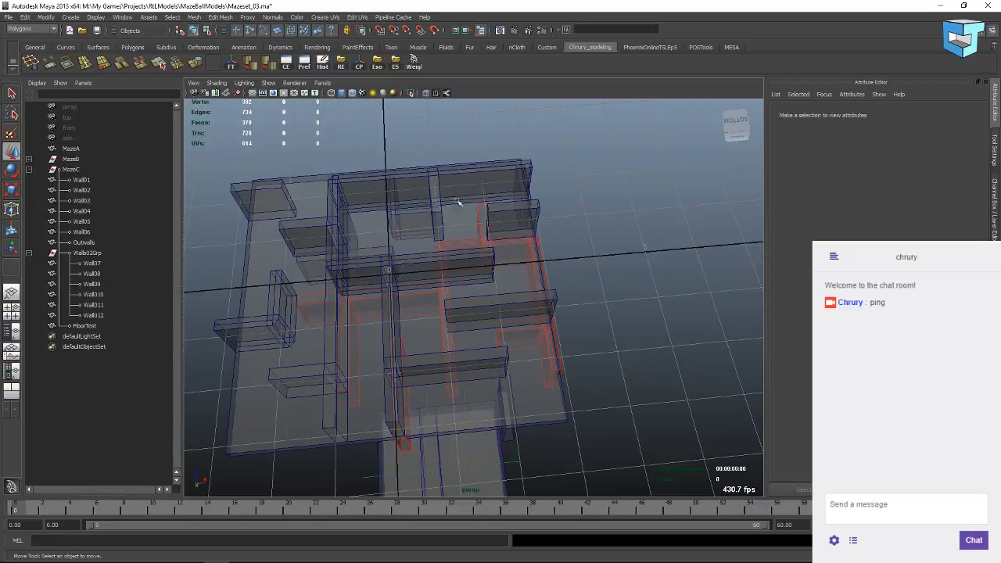
pyautogui.keyDown('alt'); pyautogui.moveTo(520, 401); pyautogui.dragTo(474, 383); pyautogui.keyUp('alt')
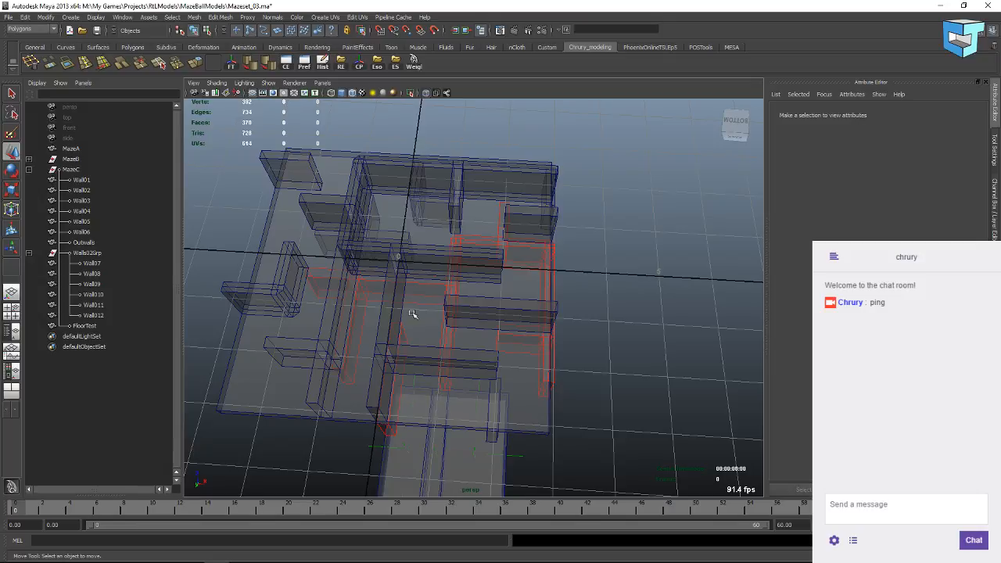
pyautogui.keyDown('alt'); pyautogui.moveTo(455, 285); pyautogui.dragTo(404, 279); pyautogui.keyUp('alt')
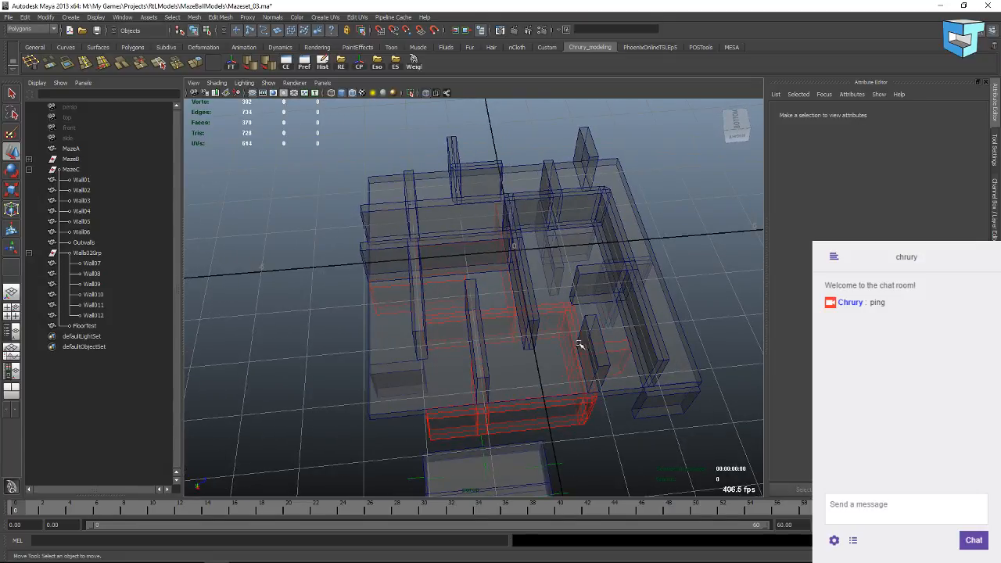
pyautogui.keyDown('alt'); pyautogui.moveTo(396, 348); pyautogui.dragTo(465, 306); pyautogui.keyUp('alt')
pyautogui.click(433, 277)
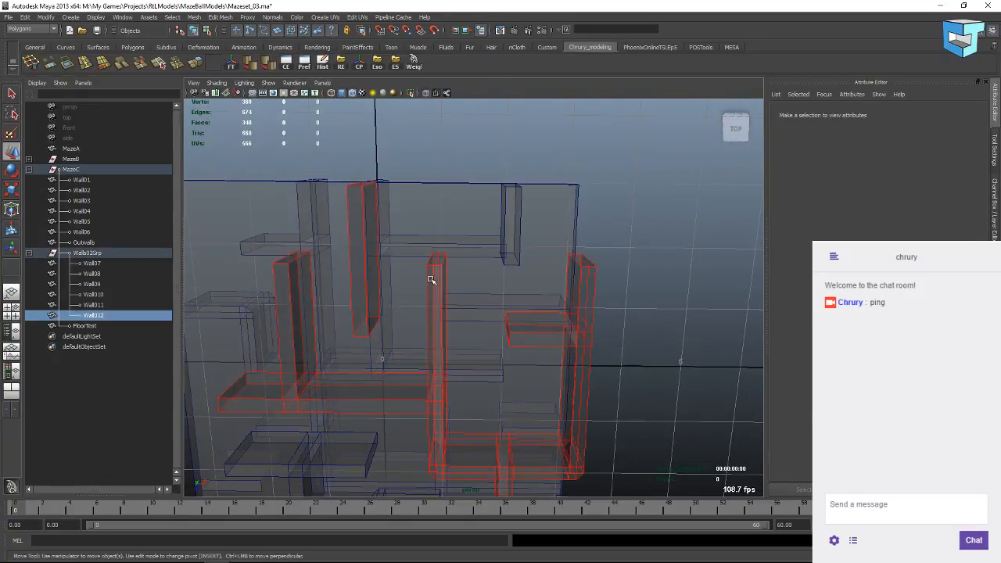
pyautogui.moveTo(434, 260)
pyautogui.mouseDown(button='right')
pyautogui.moveTo(431, 273)
pyautogui.moveTo(435, 261)
pyautogui.mouseUp(button='right')
pyautogui.click(439, 259)
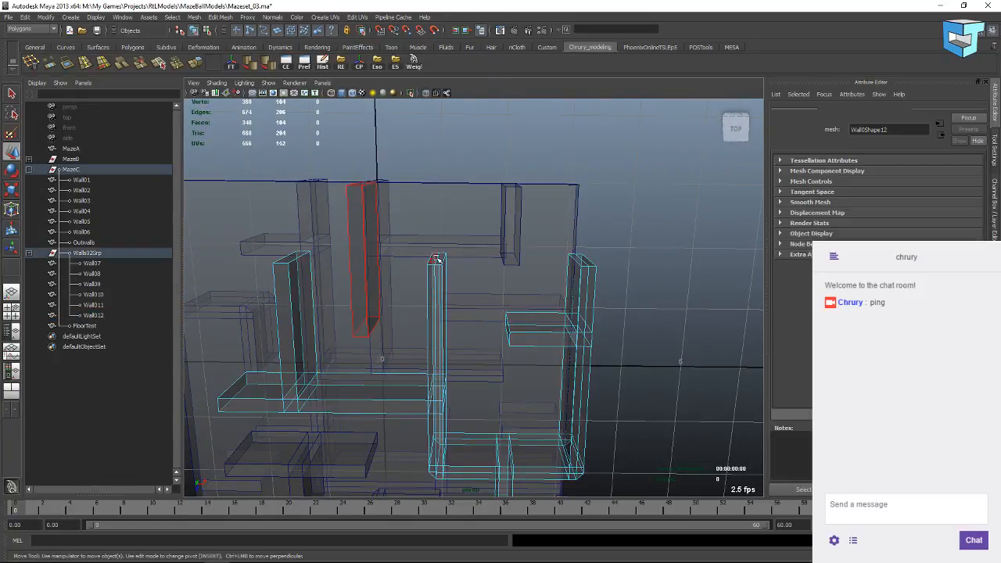
pyautogui.press('q')
pyautogui.keyDown('alt'); pyautogui.moveTo(466, 256); pyautogui.dragTo(398, 339); pyautogui.keyUp('alt')
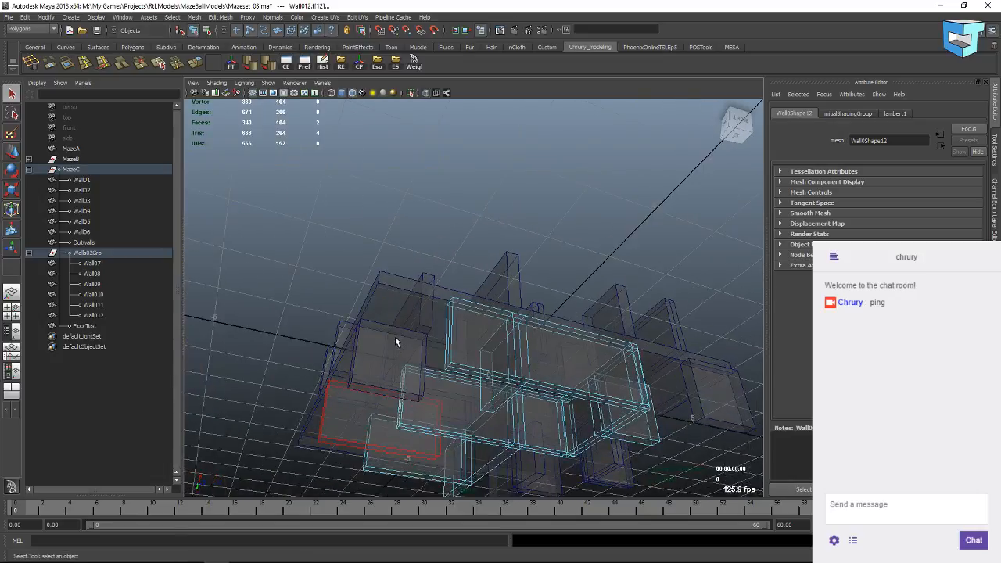
pyautogui.press('e')
pyautogui.keyDown('alt'); pyautogui.moveTo(409, 393); pyautogui.dragTo(339, 348); pyautogui.keyUp('alt')
pyautogui.press('x')
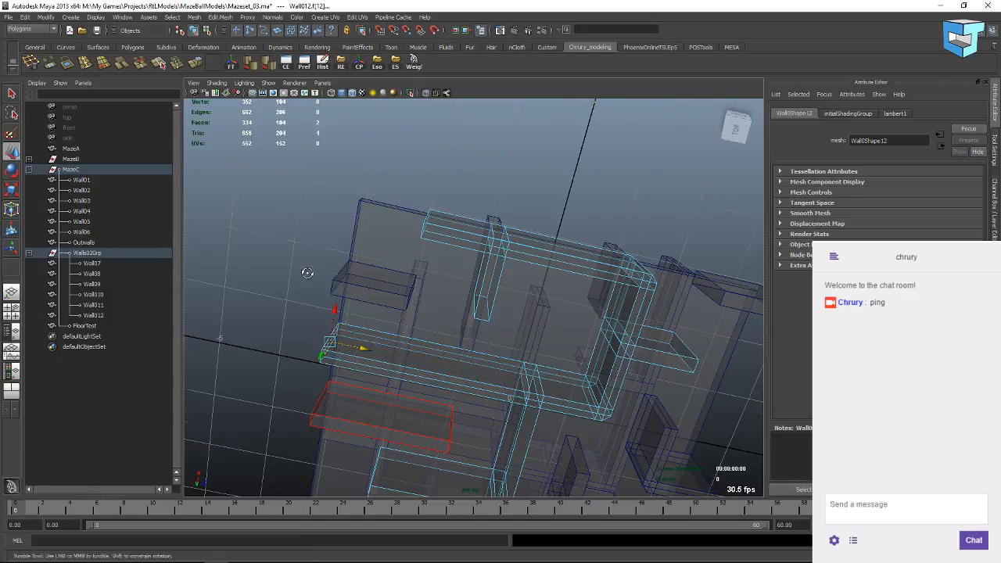
pyautogui.keyDown('alt'); pyautogui.moveTo(308, 273); pyautogui.dragTo(386, 391); pyautogui.keyUp('alt')
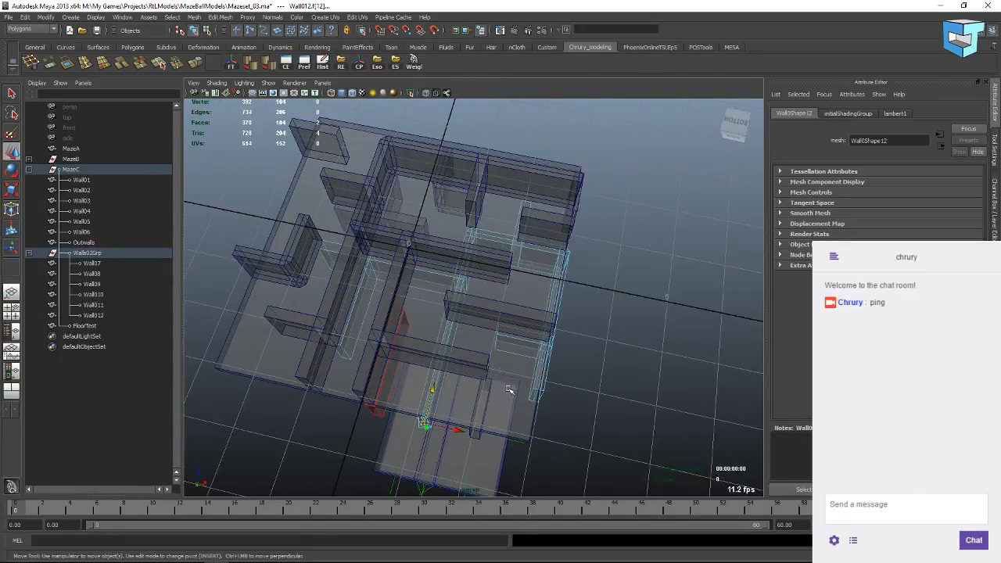
pyautogui.keyDown('alt'); pyautogui.moveTo(458, 403); pyautogui.dragTo(463, 376); pyautogui.keyUp('alt')
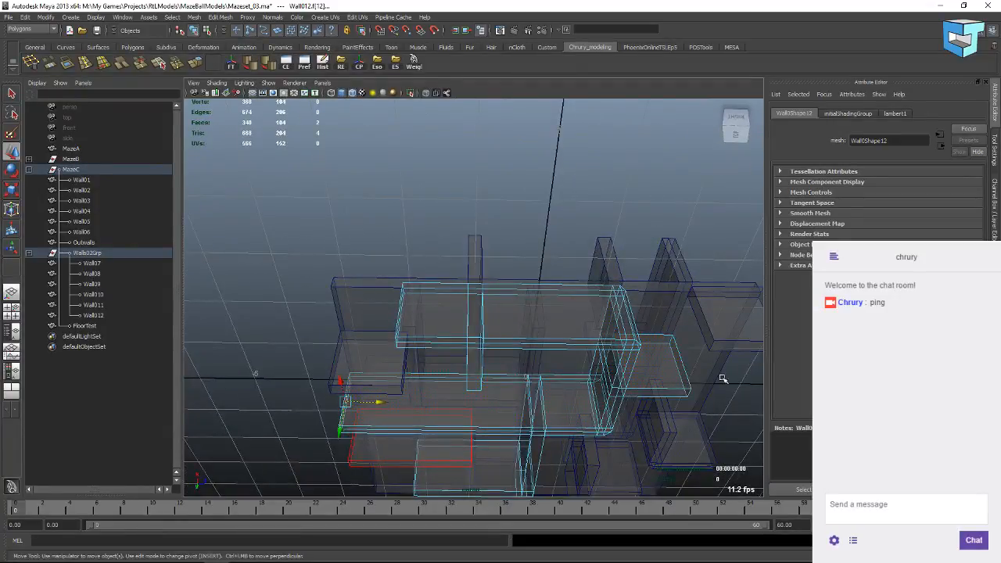
# Examine from above and below how Wall012's extended central arm lines up with the walls on the other level.
pyautogui.keyDown('alt'); pyautogui.moveTo(701, 375); pyautogui.dragTo(459, 211); pyautogui.keyUp('alt')
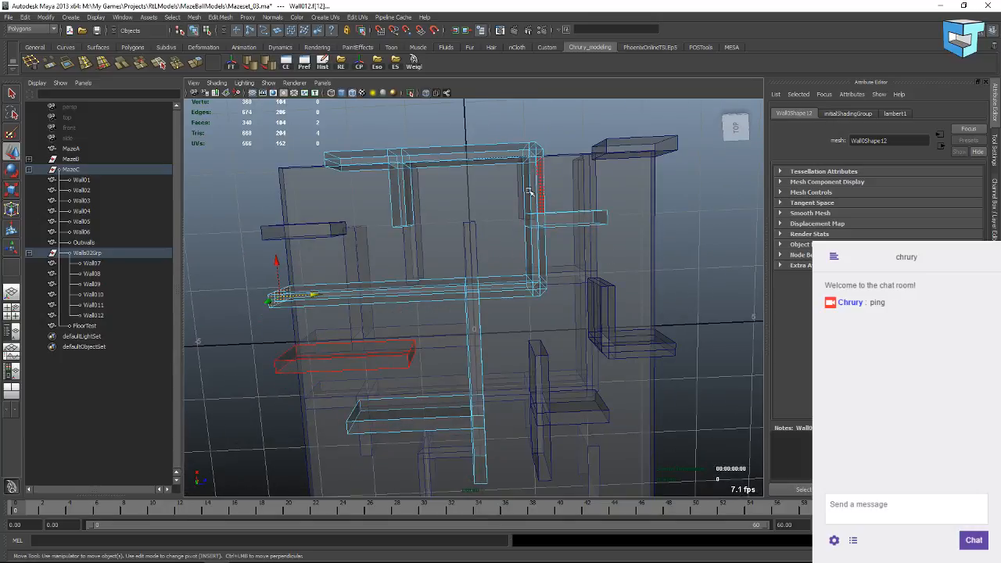
pyautogui.keyDown('alt'); pyautogui.moveTo(529, 191); pyautogui.dragTo(605, 395); pyautogui.keyUp('alt')
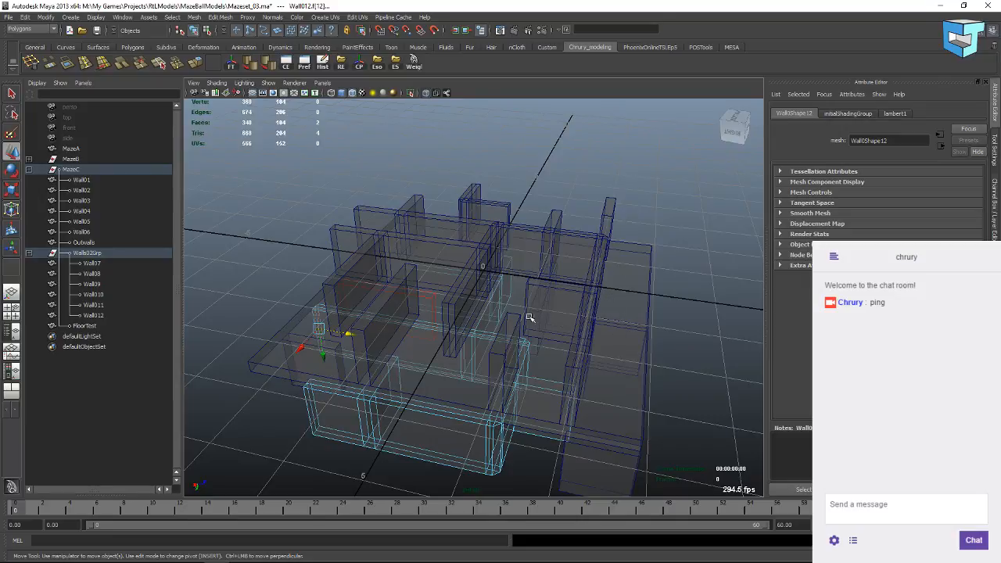
pyautogui.keyDown('alt'); pyautogui.moveTo(529, 318); pyautogui.dragTo(528, 182); pyautogui.keyUp('alt')
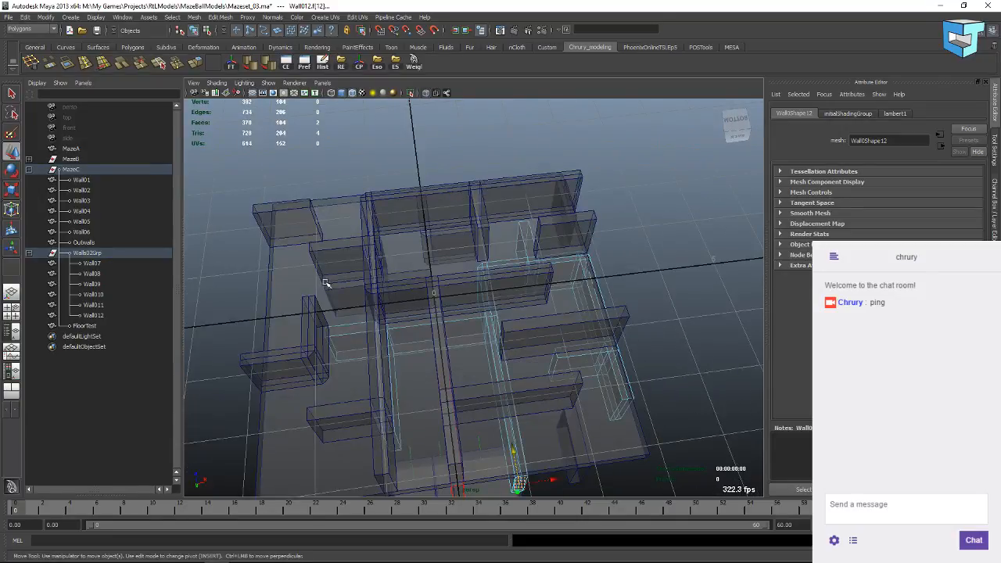
pyautogui.keyDown('alt'); pyautogui.moveTo(322, 312); pyautogui.dragTo(370, 350); pyautogui.keyUp('alt')
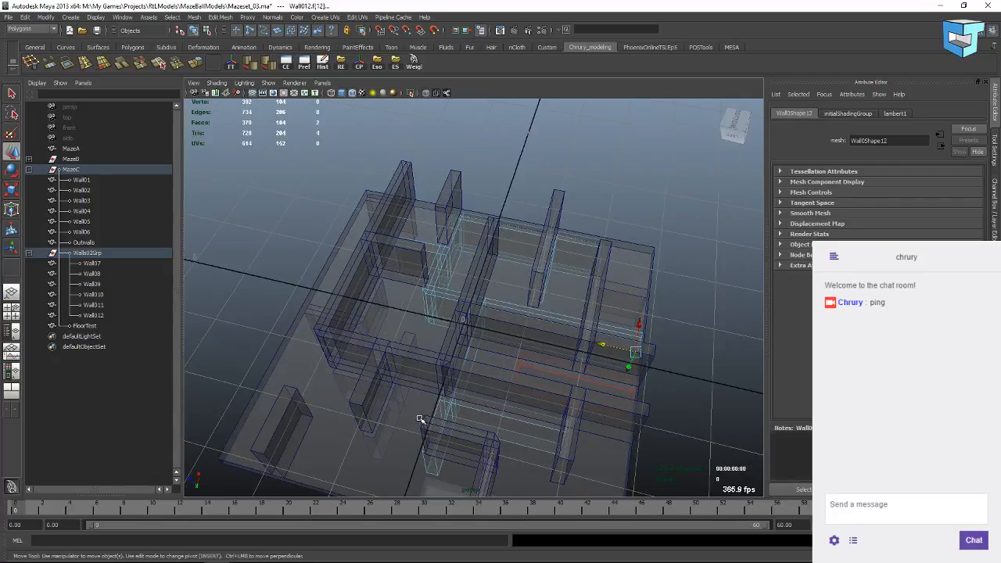
pyautogui.keyDown('alt'); pyautogui.moveTo(400, 418); pyautogui.dragTo(395, 350); pyautogui.keyUp('alt')
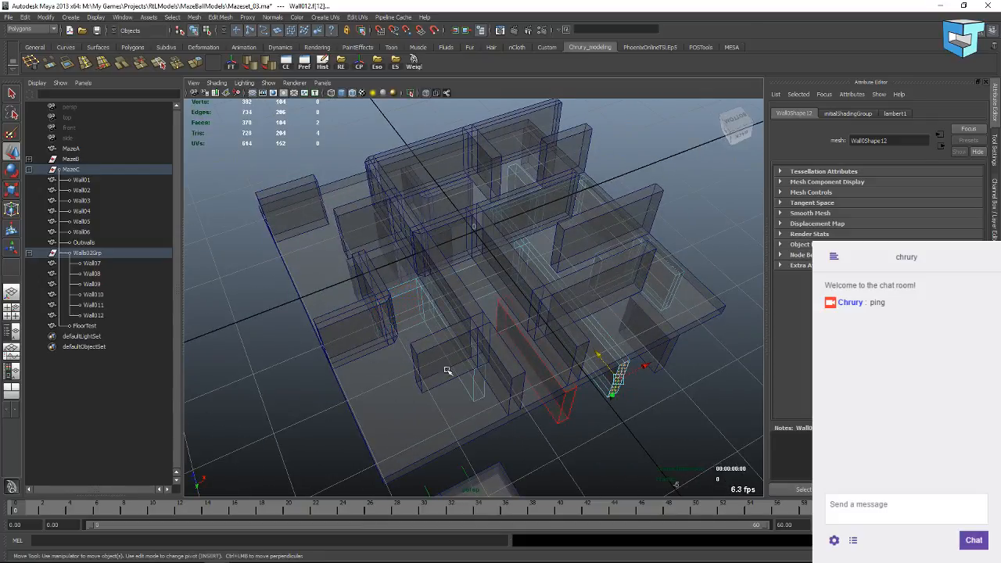
pyautogui.keyDown('alt'); pyautogui.moveTo(452, 242); pyautogui.dragTo(417, 274); pyautogui.keyUp('alt')
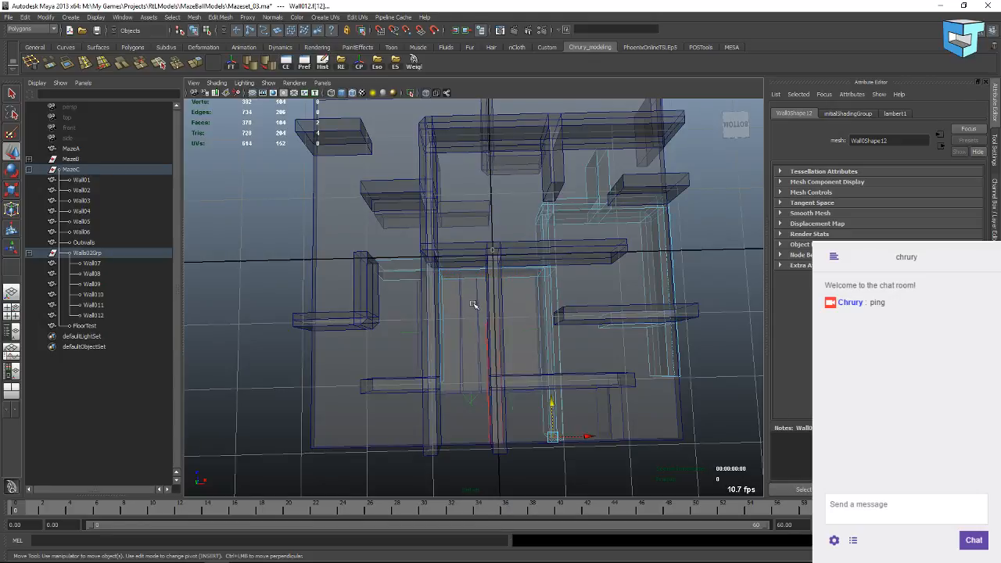
pyautogui.keyDown('alt'); pyautogui.moveTo(522, 388); pyautogui.dragTo(456, 330); pyautogui.keyUp('alt')
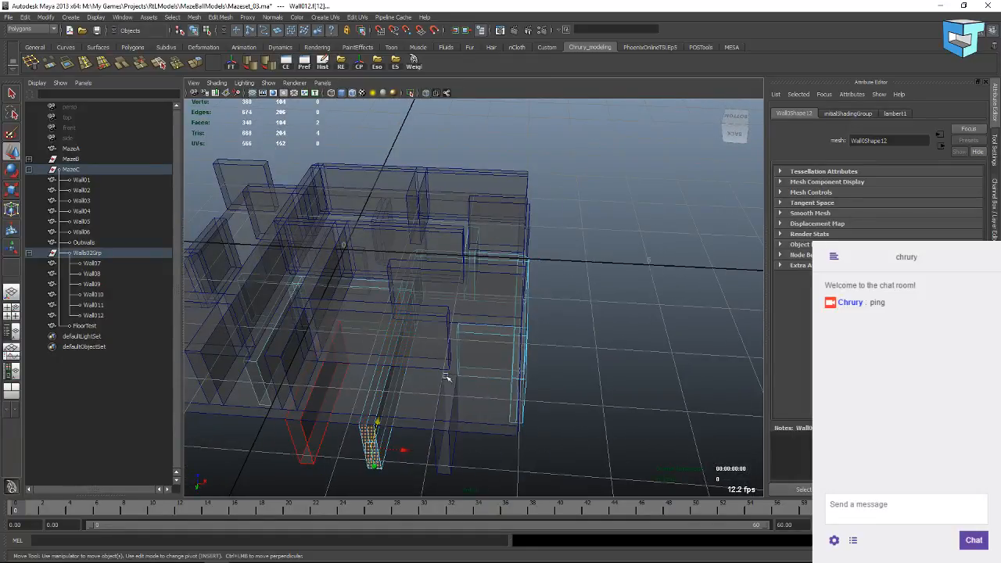
pyautogui.keyDown('alt'); pyautogui.moveTo(410, 406); pyautogui.dragTo(398, 290); pyautogui.keyUp('alt')
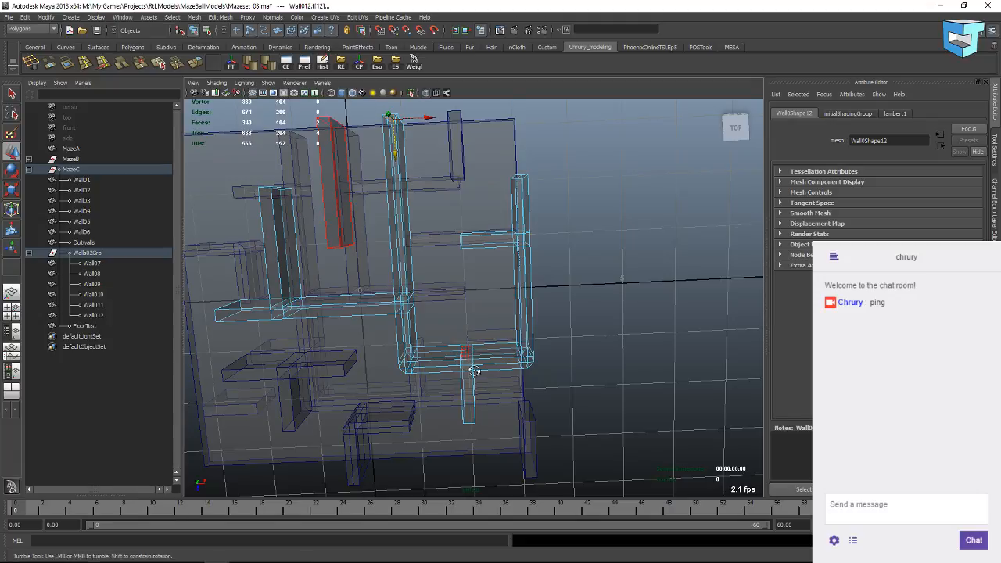
# Delete the faces of Wall012's cross section between its short stub and the outer wall, splitting the two apart.
pyautogui.keyDown('alt'); pyautogui.moveTo(468, 353); pyautogui.dragTo(490, 333); pyautogui.keyUp('alt')
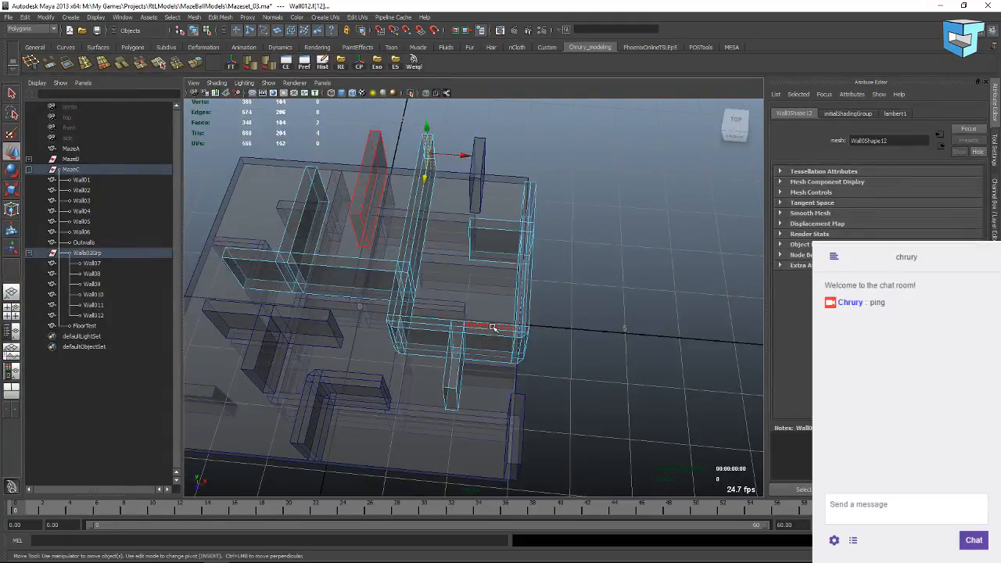
pyautogui.click(493, 326)
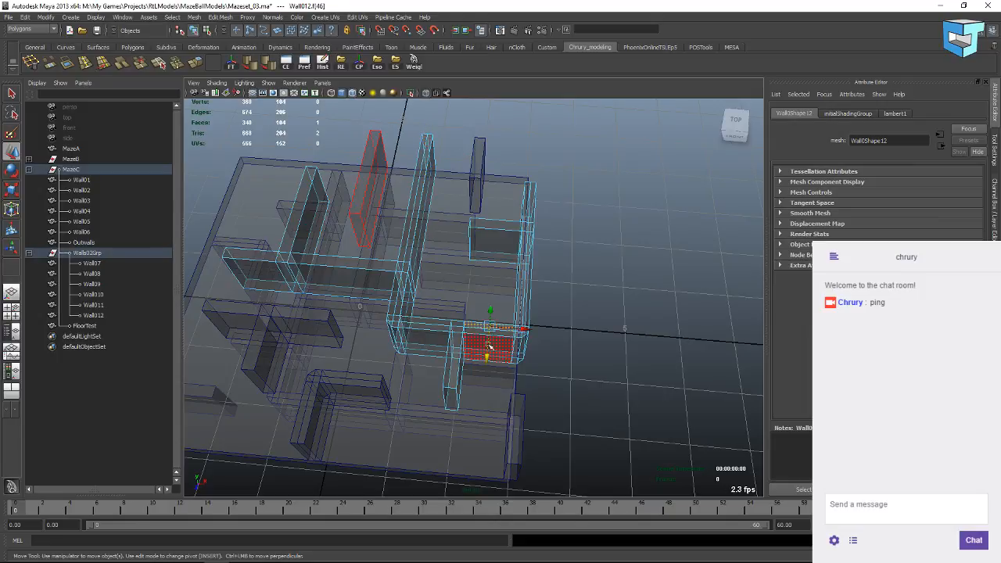
pyautogui.moveTo(477, 312); pyautogui.dragTo(512, 393)
pyautogui.press('Delete')
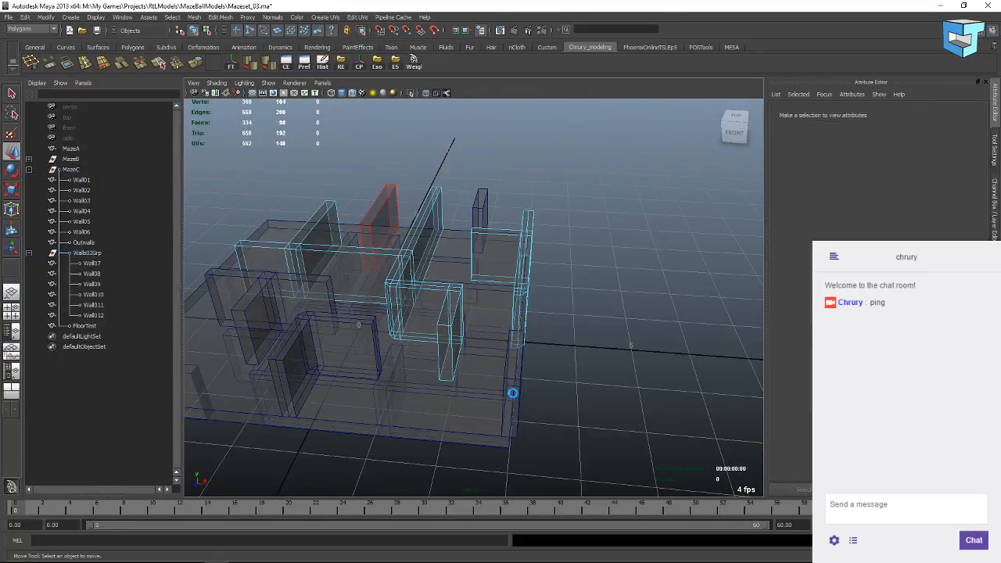
# Try to move the vertical corner edge at the inner end of Wall012's central arm, and undo the move.
pyautogui.keyDown('alt'); pyautogui.moveTo(490, 318); pyautogui.dragTo(514, 336); pyautogui.keyUp('alt')
pyautogui.keyDown('alt'); pyautogui.moveTo(383, 367); pyautogui.dragTo(418, 351); pyautogui.keyUp('alt')
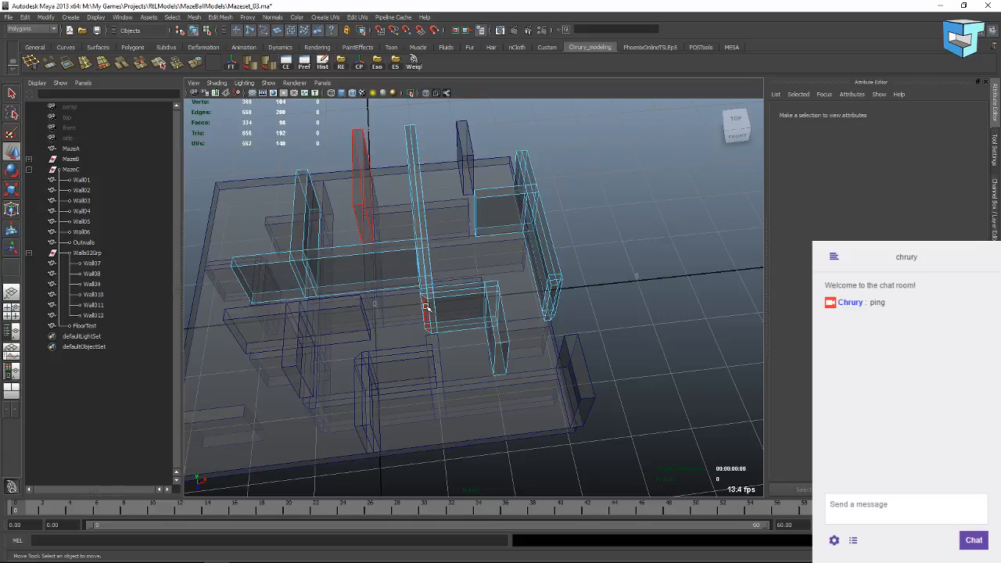
pyautogui.keyDown('alt'); pyautogui.moveTo(422, 308); pyautogui.dragTo(479, 303); pyautogui.keyUp('alt')
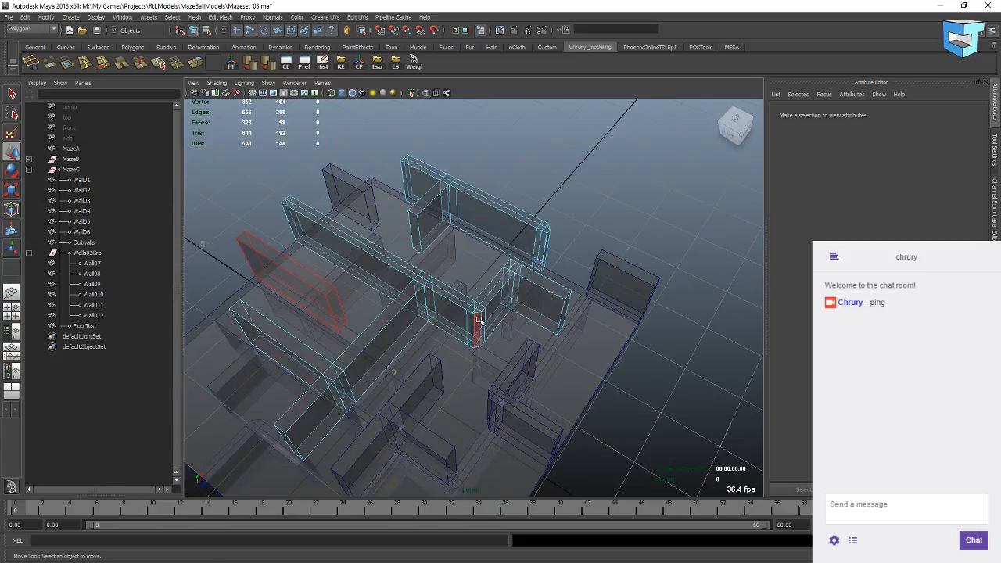
pyautogui.moveTo(478, 319); pyautogui.dragTo(479, 297, button='right')
pyautogui.click(473, 333)
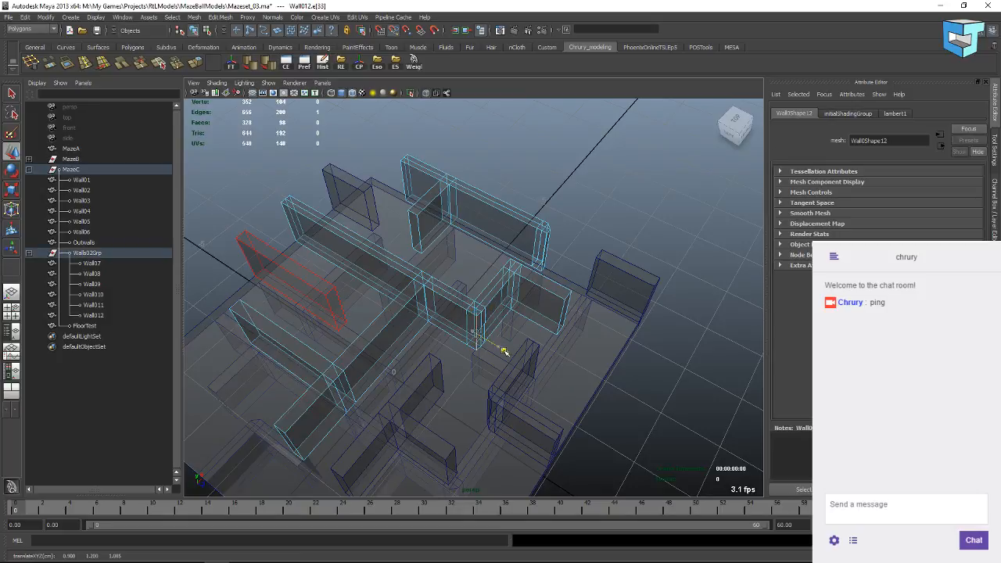
pyautogui.moveTo(500, 348); pyautogui.dragTo(504, 351, button='middle')
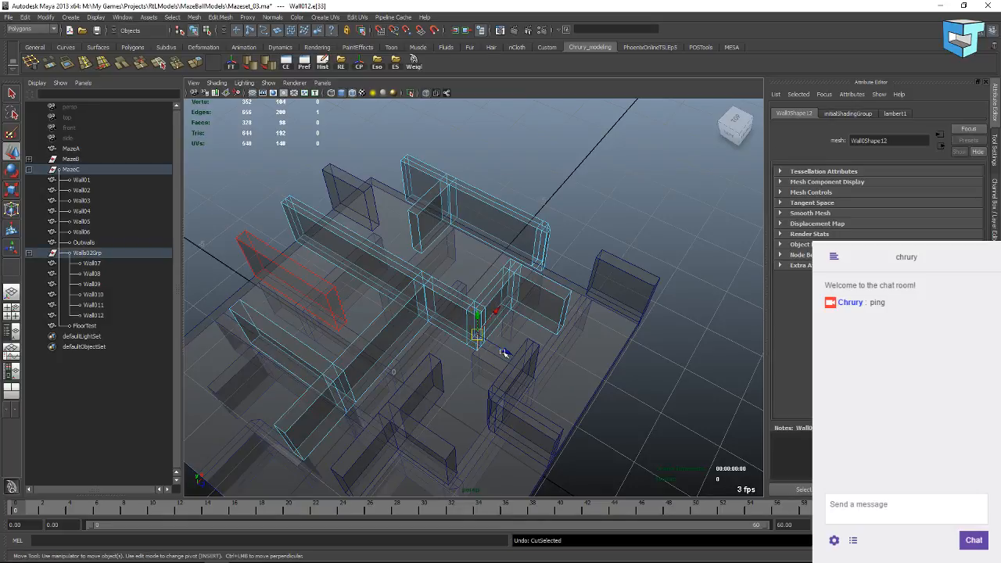
pyautogui.hotkey('ctrl', 'z')
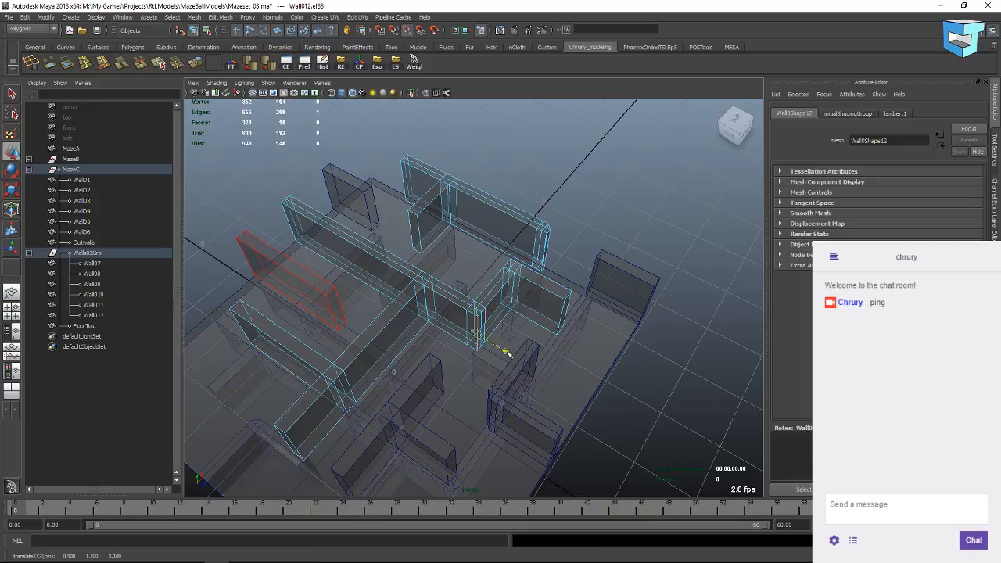
# Select the end faces at the inner corner of Wall012's central arm and activate the Move tool.
pyautogui.keyDown('alt'); pyautogui.moveTo(507, 351); pyautogui.dragTo(484, 353); pyautogui.keyUp('alt')
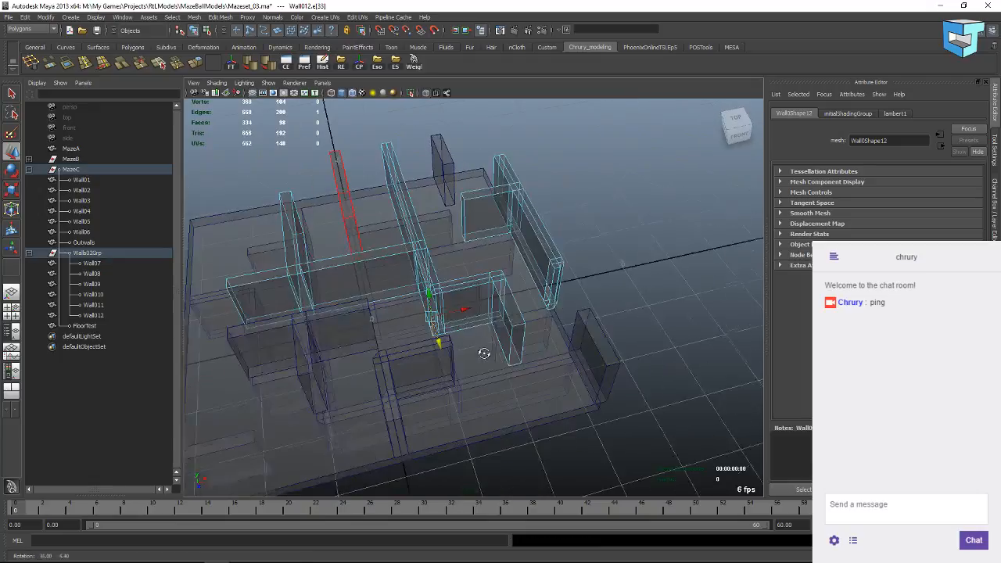
pyautogui.press('q')
pyautogui.moveTo(434, 321); pyautogui.dragTo(434, 341, button='right')
pyautogui.click(440, 322)
pyautogui.keyDown('shift'); pyautogui.click(440, 323); pyautogui.keyUp('shift')
pyautogui.keyDown('alt'); pyautogui.moveTo(418, 342); pyautogui.dragTo(467, 351); pyautogui.keyUp('alt')
pyautogui.press('w')
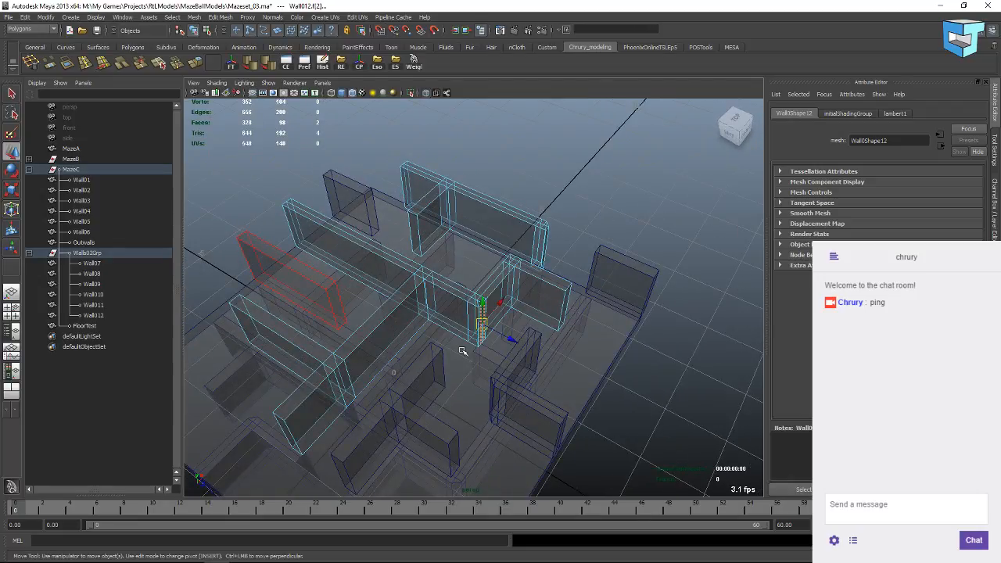
# Try to move the selected end faces of Wall012's central arm outward, and undo the move.
pyautogui.moveTo(505, 362)
pyautogui.keyDown('alt'); pyautogui.mouseDown()
pyautogui.moveTo(586, 364)
pyautogui.moveTo(497, 375)
pyautogui.mouseUp(); pyautogui.keyUp('alt')
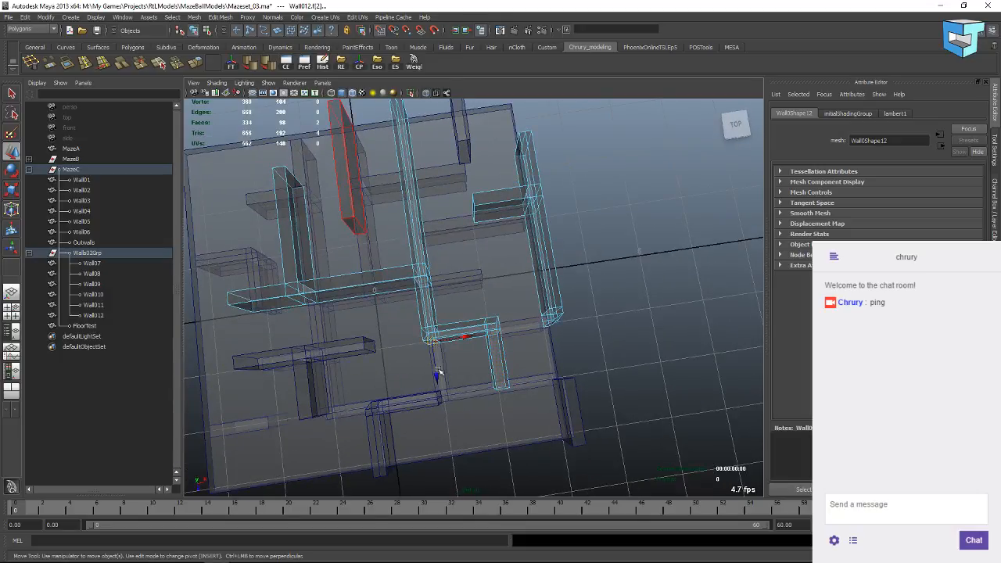
pyautogui.moveTo(438, 375); pyautogui.dragTo(462, 398)
pyautogui.hotkey('ctrl', 'z')
pyautogui.press('x')
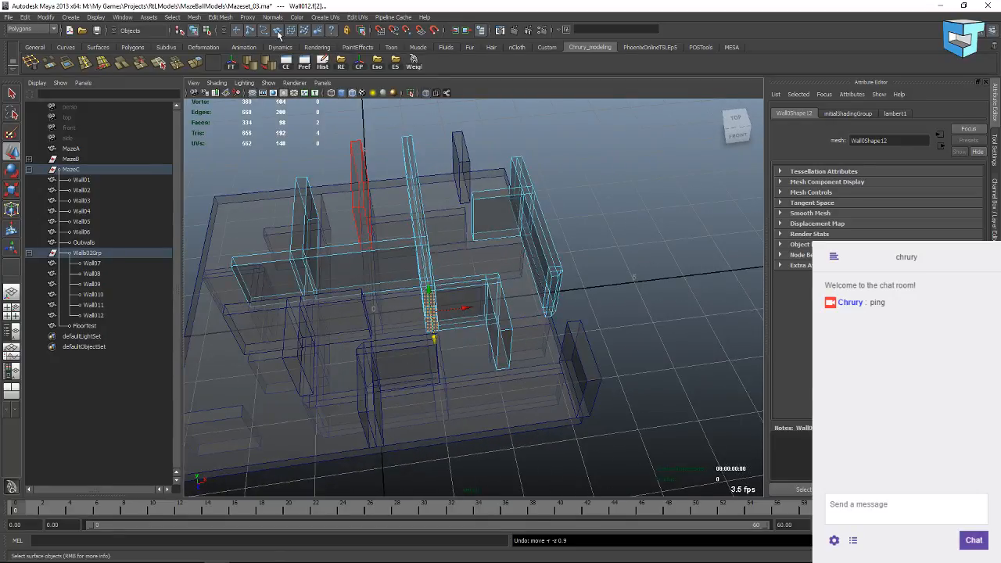
# Extrude the selected end faces to lengthen Wall012's central arm past its side branch, and clear the selection.
pyautogui.click(209, 18)
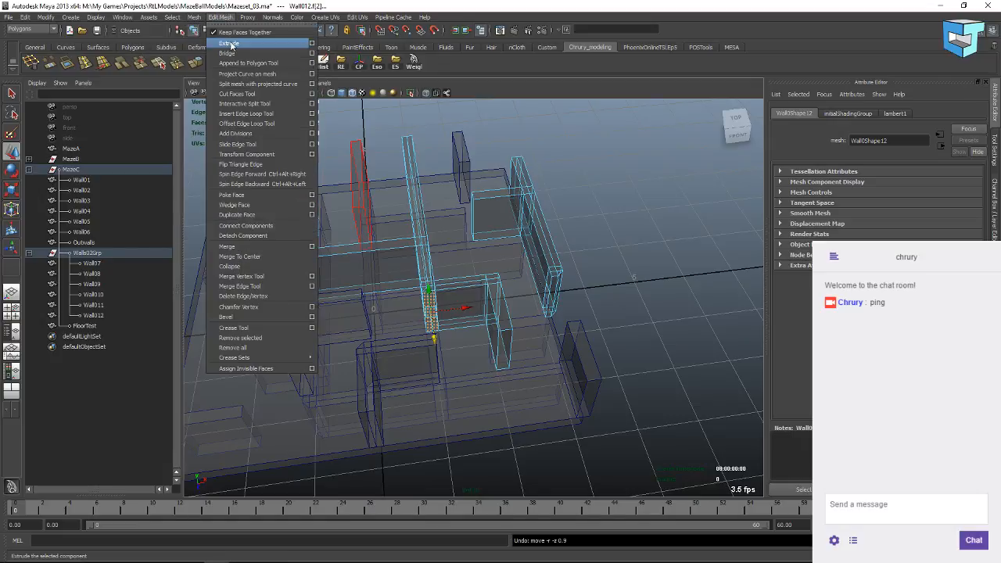
pyautogui.click(223, 42)
pyautogui.keyDown('alt'); pyautogui.moveTo(478, 298); pyautogui.dragTo(388, 298); pyautogui.keyUp('alt')
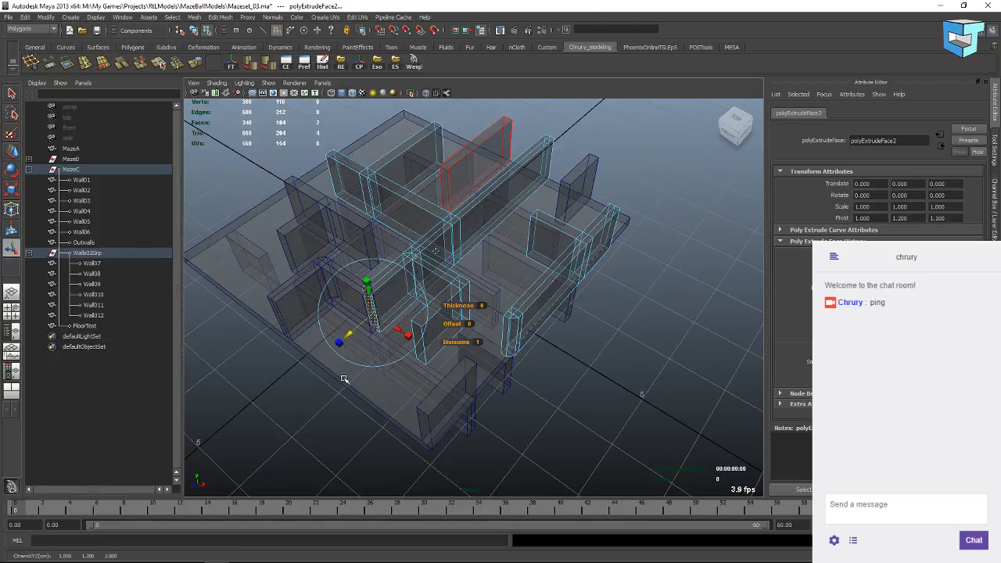
pyautogui.click(631, 153)
# Inspect both maze levels from above and below, comparing the paths left between the upper and lower walls.
pyautogui.keyDown('alt'); pyautogui.moveTo(398, 283); pyautogui.dragTo(409, 173); pyautogui.keyUp('alt')
pyautogui.keyDown('alt'); pyautogui.moveTo(330, 253); pyautogui.dragTo(472, 220); pyautogui.keyUp('alt')
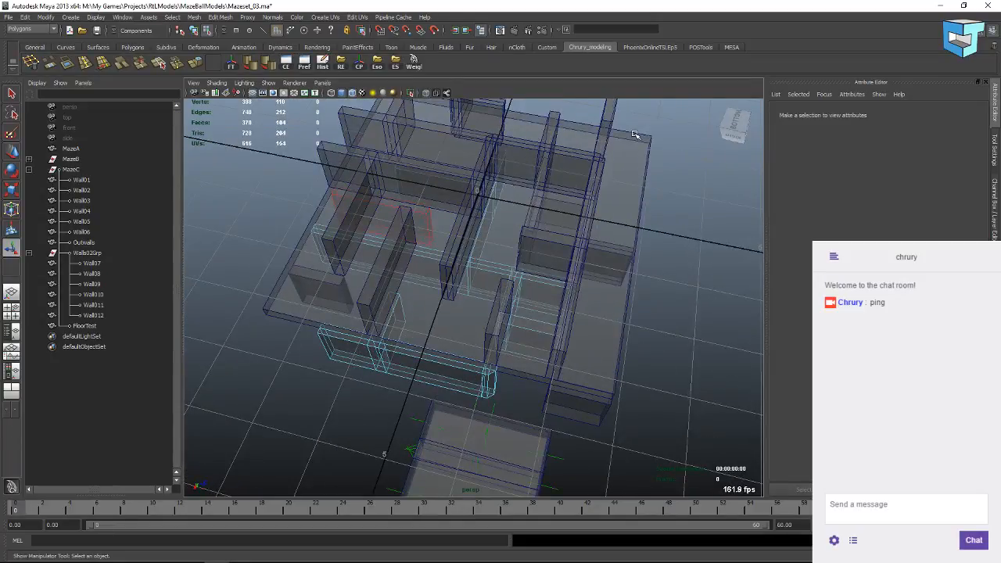
pyautogui.keyDown('alt'); pyautogui.moveTo(599, 293); pyautogui.dragTo(497, 286); pyautogui.keyUp('alt')
pyautogui.keyDown('alt'); pyautogui.moveTo(569, 342); pyautogui.dragTo(352, 262); pyautogui.keyUp('alt')
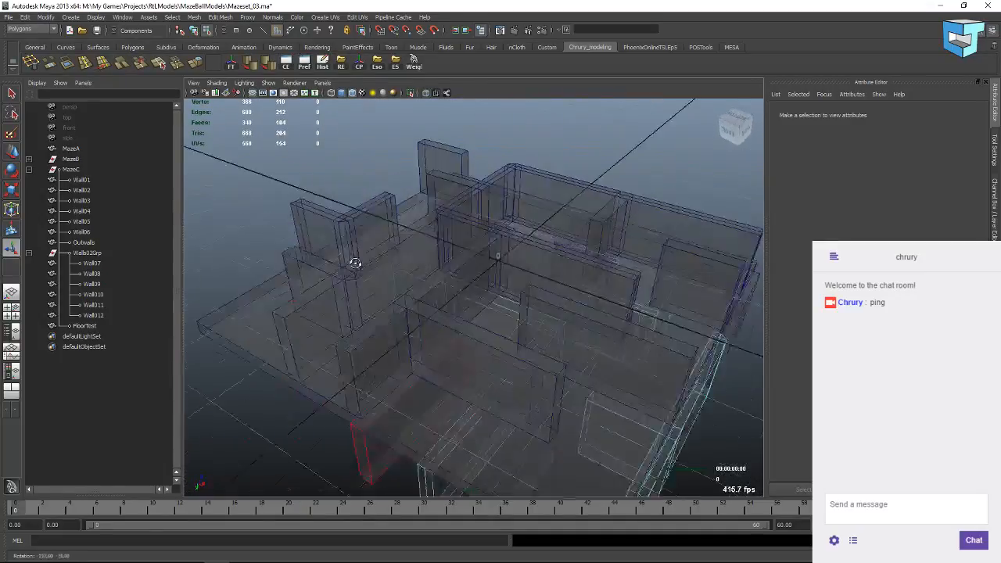
pyautogui.keyDown('alt'); pyautogui.moveTo(451, 279); pyautogui.dragTo(500, 217); pyautogui.keyUp('alt')
pyautogui.keyDown('alt'); pyautogui.moveTo(631, 300); pyautogui.dragTo(582, 304); pyautogui.keyUp('alt')
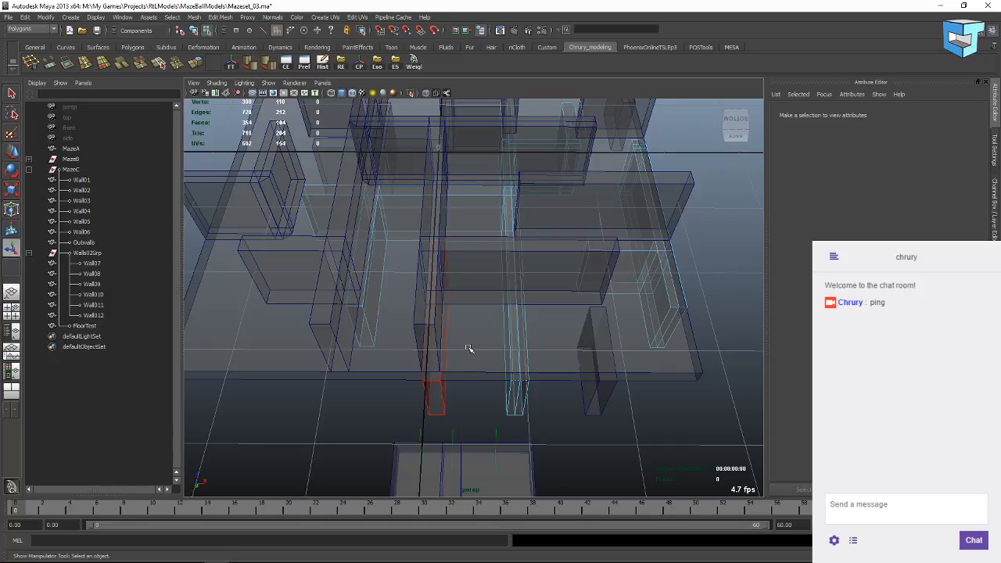
pyautogui.keyDown('alt'); pyautogui.moveTo(459, 344); pyautogui.dragTo(463, 227); pyautogui.keyUp('alt')
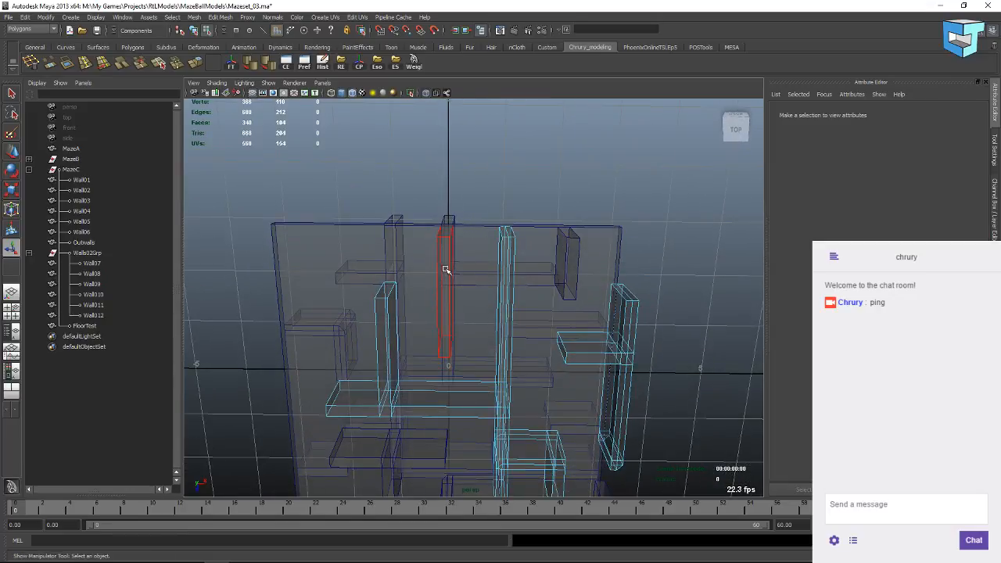
pyautogui.keyDown('alt'); pyautogui.moveTo(446, 270); pyautogui.dragTo(466, 275); pyautogui.keyUp('alt')
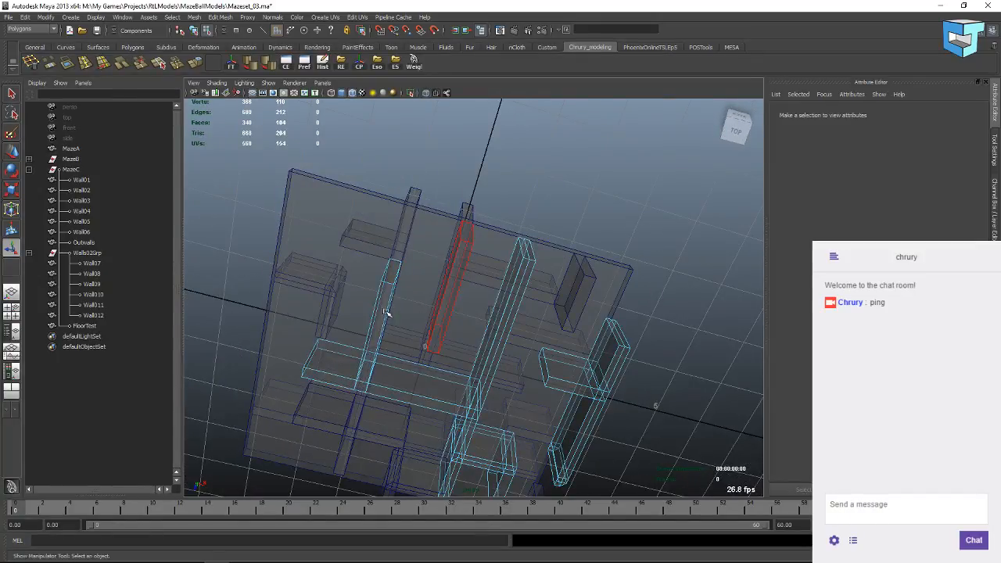
pyautogui.keyDown('alt'); pyautogui.moveTo(410, 334); pyautogui.dragTo(405, 265); pyautogui.keyUp('alt')
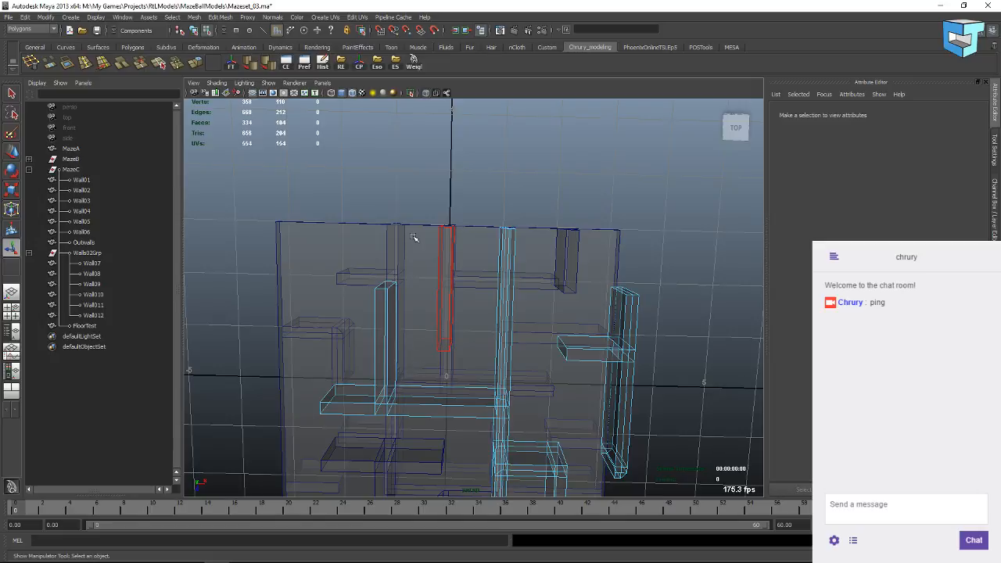
pyautogui.moveTo(440, 211)
pyautogui.keyDown('alt'); pyautogui.mouseDown()
pyautogui.moveTo(420, 247)
pyautogui.moveTo(446, 258)
pyautogui.moveTo(420, 217)
pyautogui.moveTo(407, 214)
pyautogui.moveTo(431, 273)
pyautogui.moveTo(413, 313)
pyautogui.moveTo(388, 307)
pyautogui.moveTo(398, 339)
pyautogui.moveTo(415, 331)
pyautogui.moveTo(420, 224)
pyautogui.moveTo(433, 219)
pyautogui.moveTo(409, 211)
pyautogui.moveTo(432, 217)
pyautogui.mouseUp(); pyautogui.keyUp('alt')
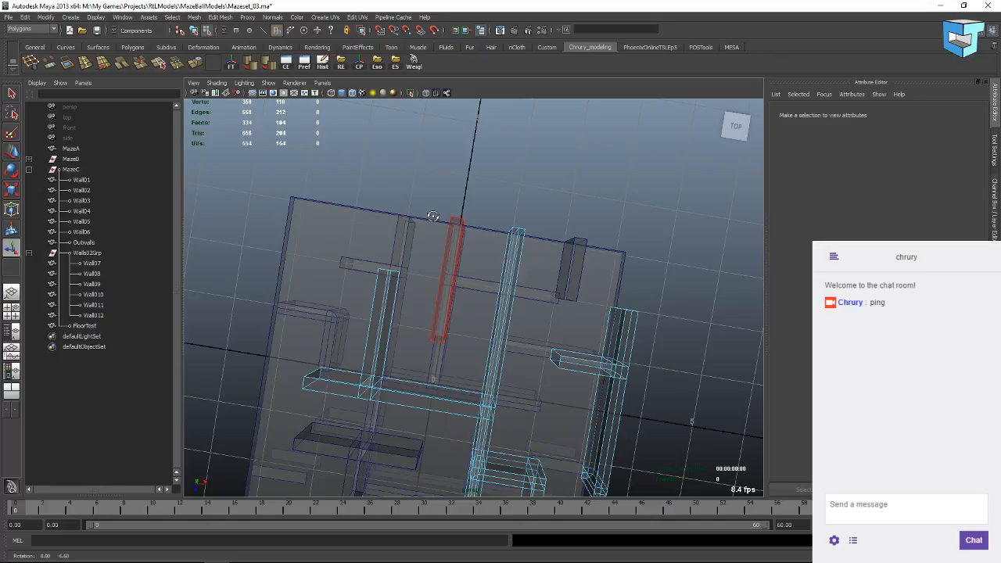
pyautogui.keyDown('alt'); pyautogui.moveTo(432, 216); pyautogui.dragTo(524, 193); pyautogui.keyUp('alt')
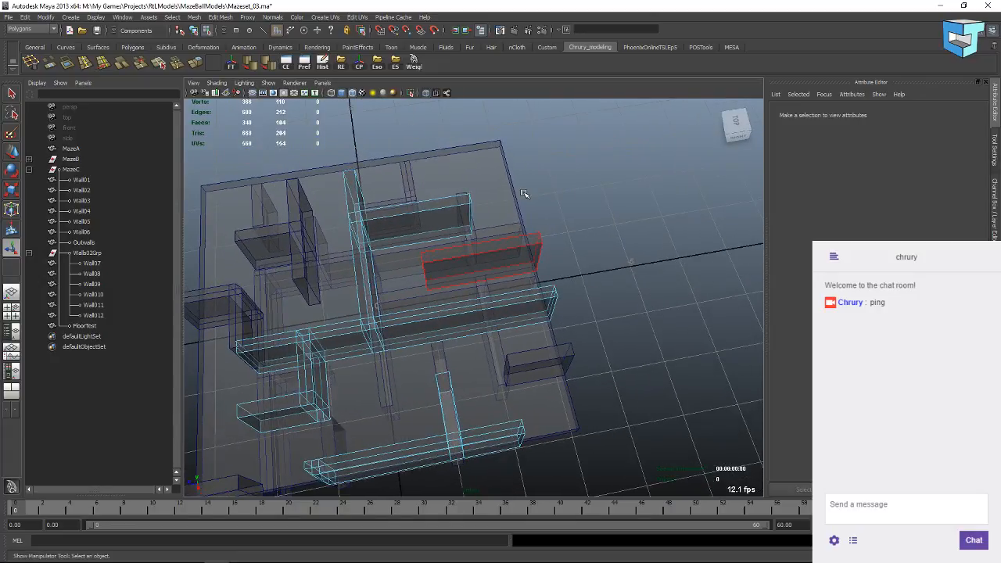
# Return to object selection and duplicate the short freestanding red wall beside Wall012's central arm.
pyautogui.keyDown('alt'); pyautogui.moveTo(439, 284); pyautogui.dragTo(522, 316); pyautogui.keyUp('alt')
pyautogui.click(444, 314)
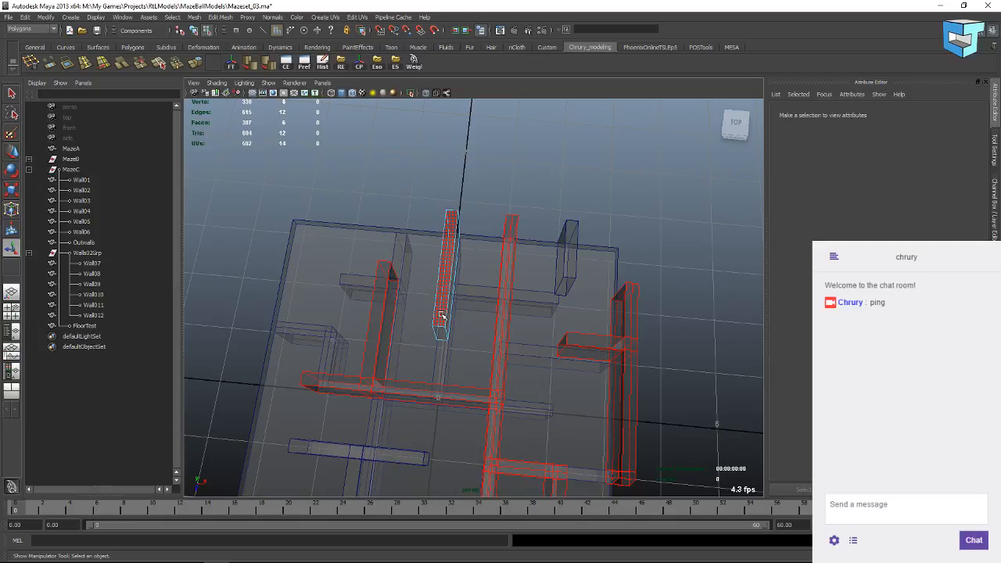
pyautogui.moveTo(441, 290); pyautogui.dragTo(466, 279, button='right')
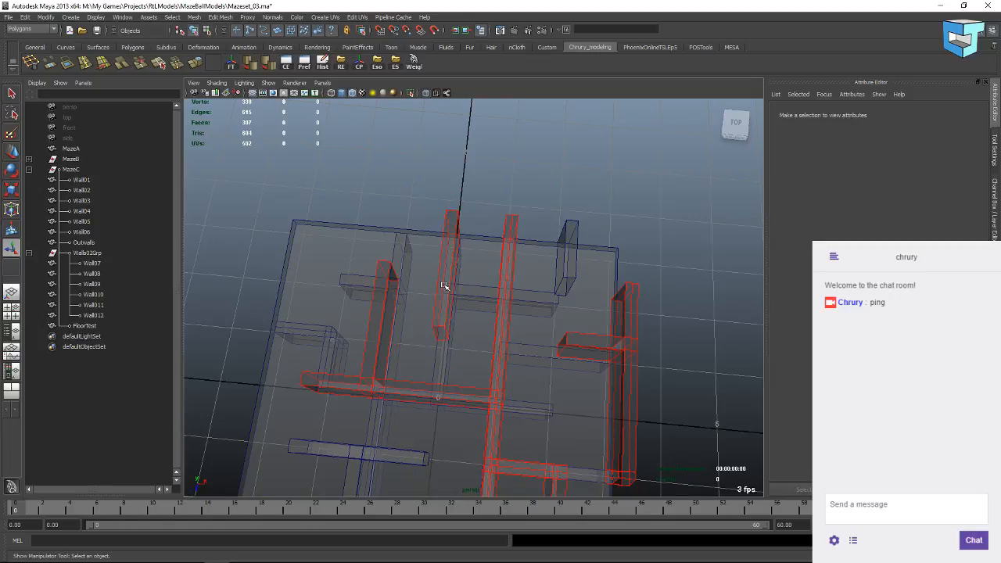
pyautogui.click(449, 336)
pyautogui.hotkey('ctrl', 'd')
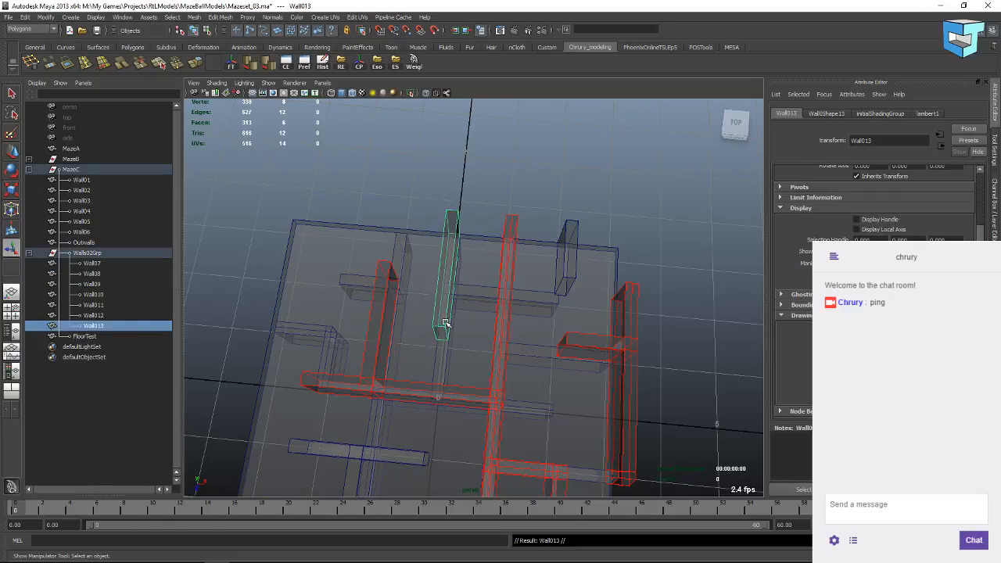
# Set Wall013's Rotate Y to 0 and center its pivot.
pyautogui.press('e')
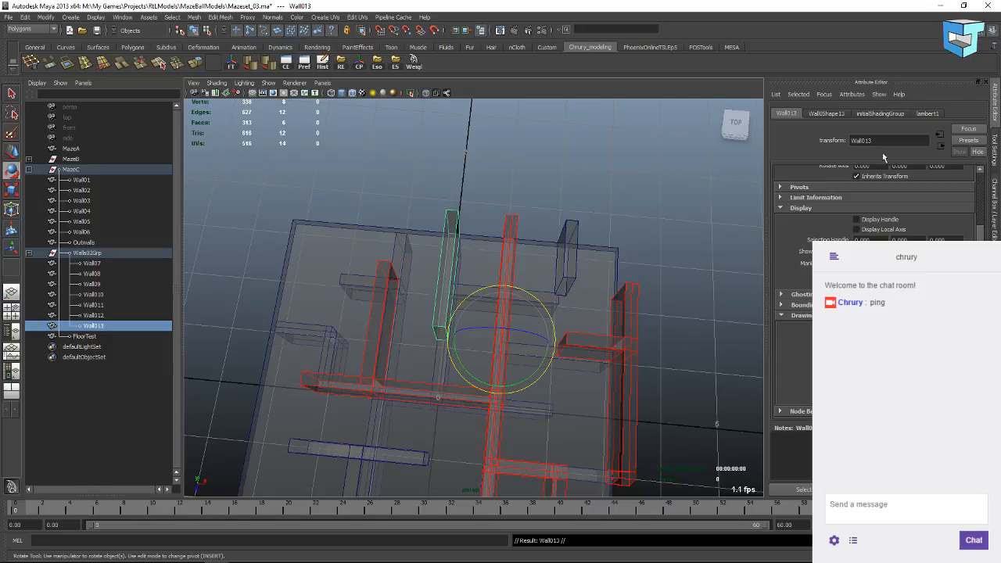
pyautogui.click(996, 153)
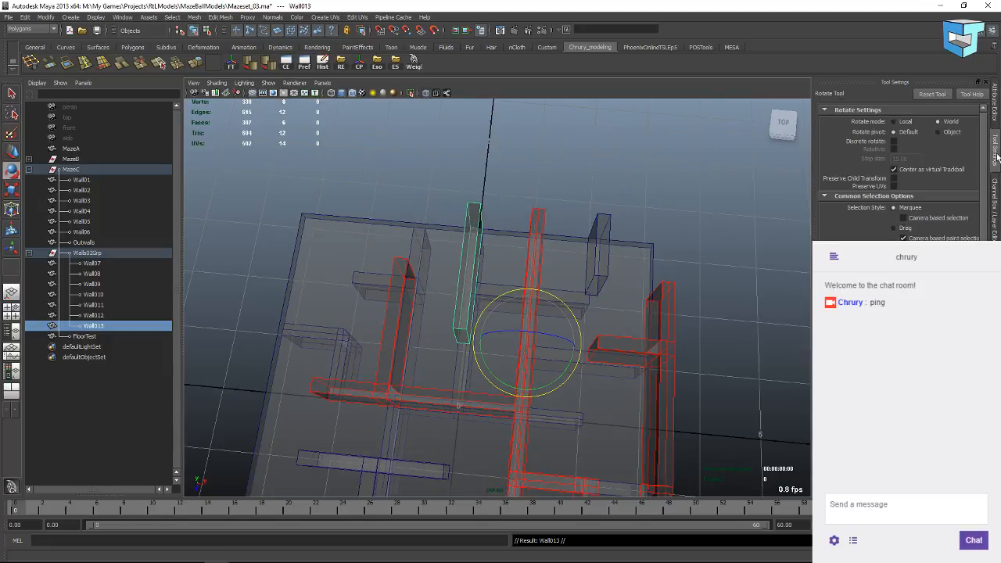
pyautogui.click(995, 204)
pyautogui.doubleClick(960, 157)
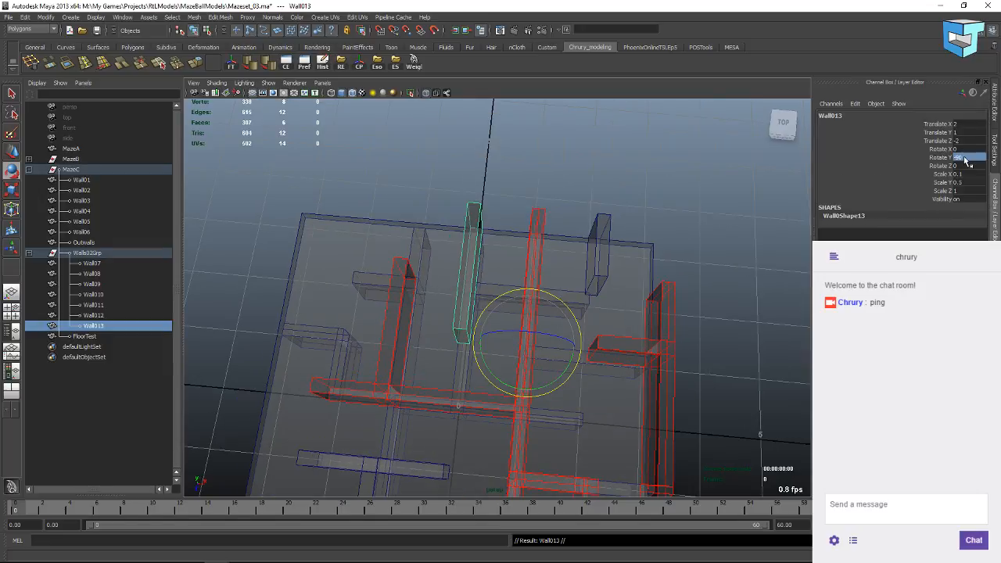
pyautogui.write('0')
pyautogui.press('Return')
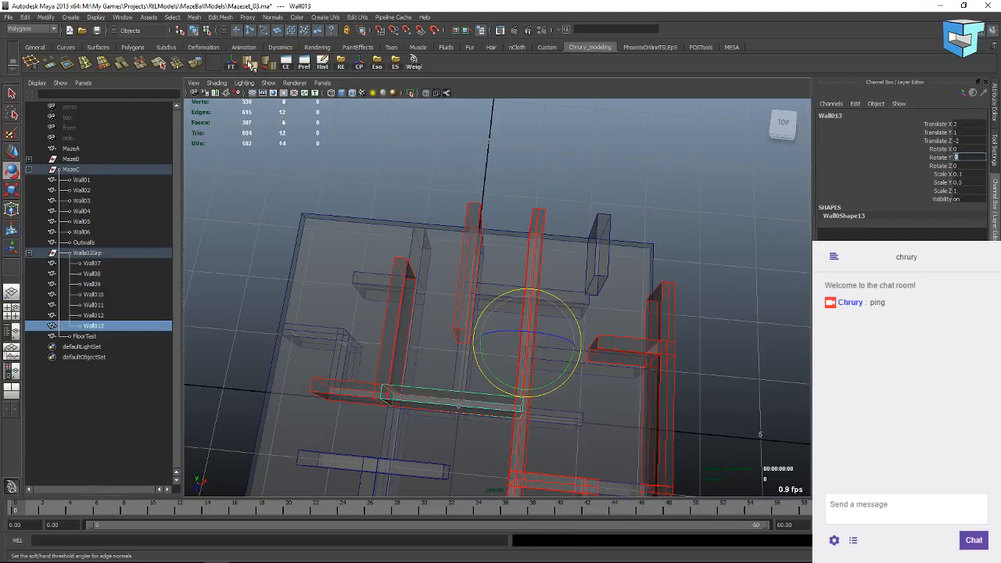
pyautogui.click(359, 66)
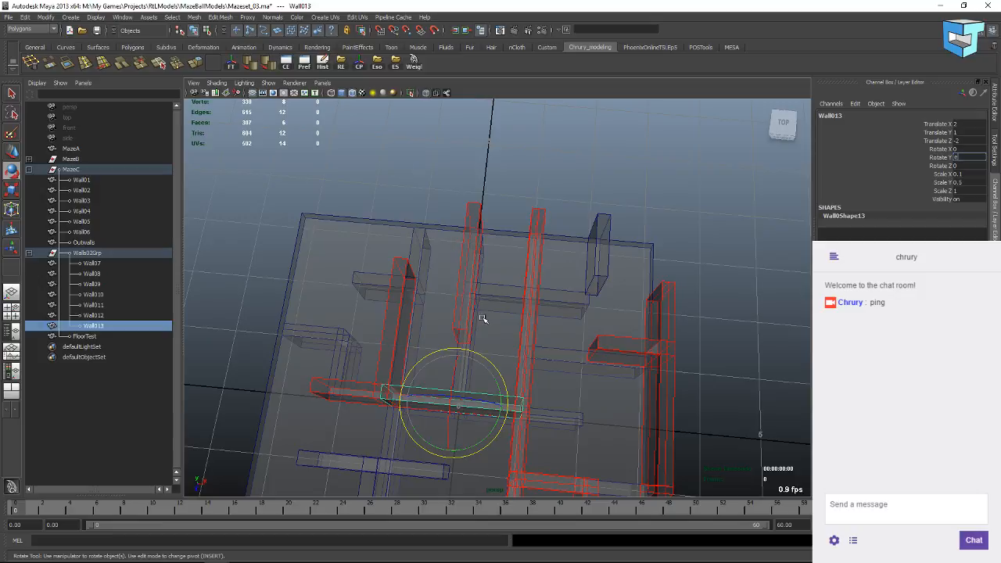
# Move Wall013 with grid snapping to Translate X 3 and Translate Z -1, across Wall012's central arm.
pyautogui.keyDown('alt'); pyautogui.moveTo(491, 307); pyautogui.dragTo(438, 243); pyautogui.keyUp('alt')
pyautogui.press('w')
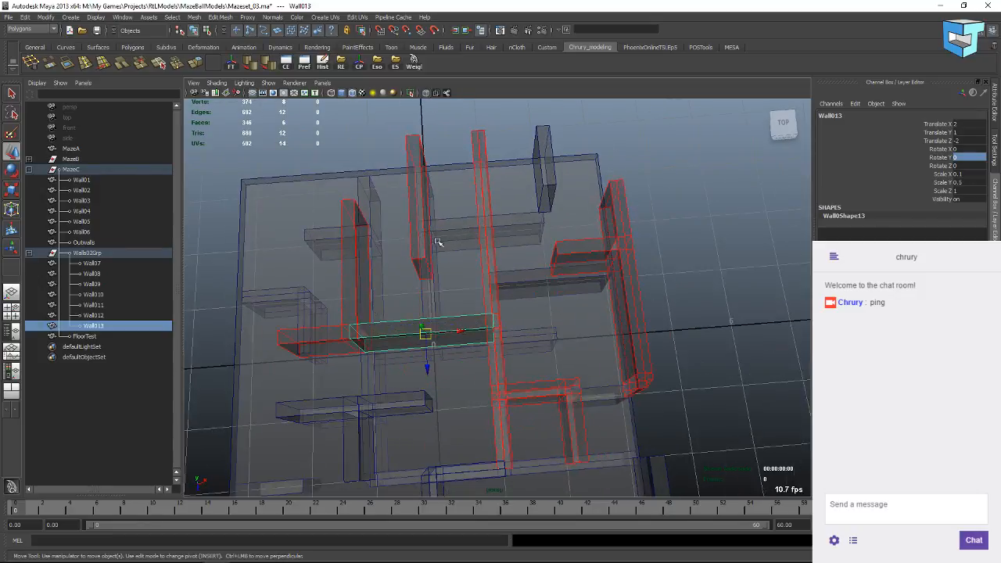
pyautogui.press('x')
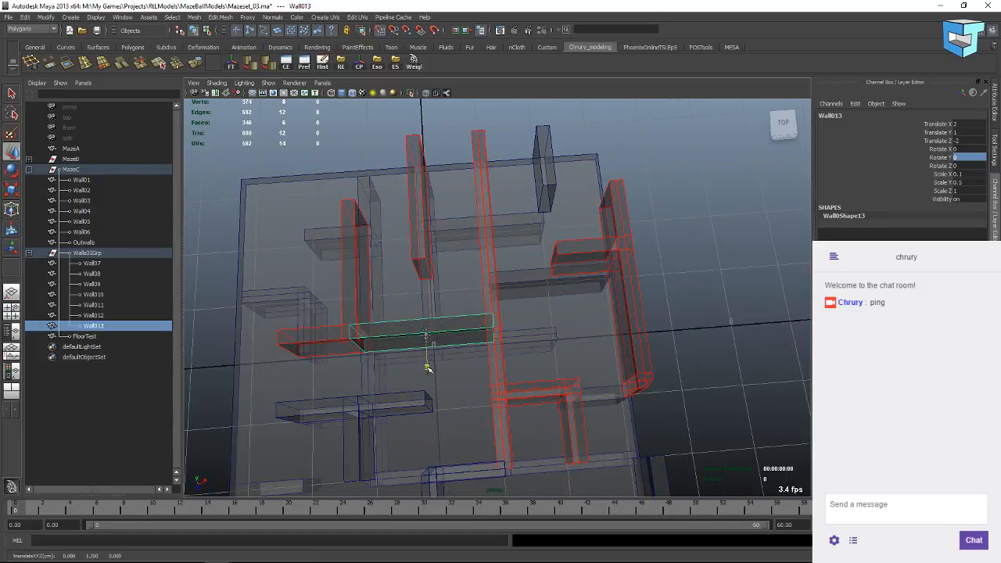
pyautogui.moveTo(427, 365); pyautogui.dragTo(520, 270)
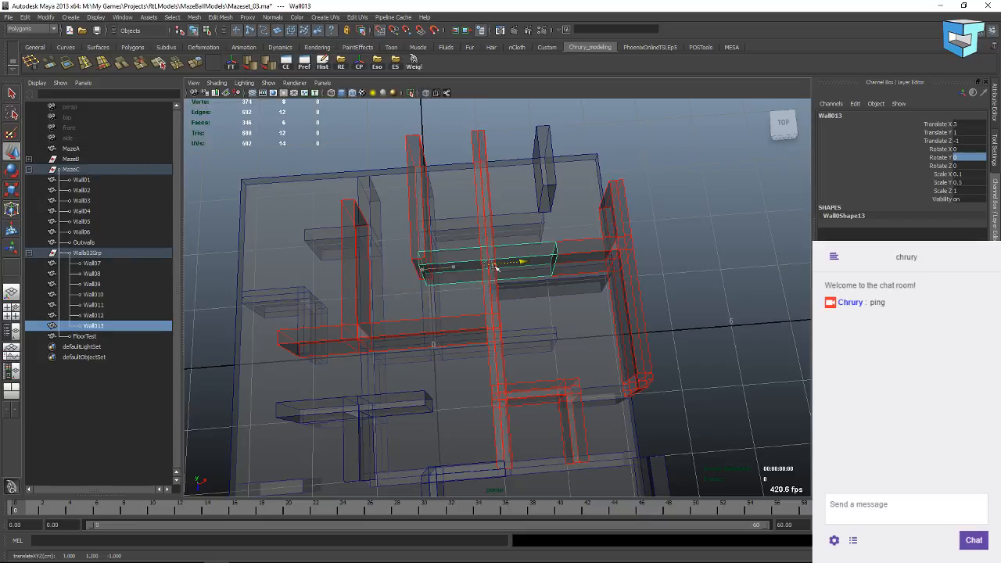
pyautogui.keyDown('alt'); pyautogui.moveTo(447, 292); pyautogui.dragTo(415, 273); pyautogui.keyUp('alt')
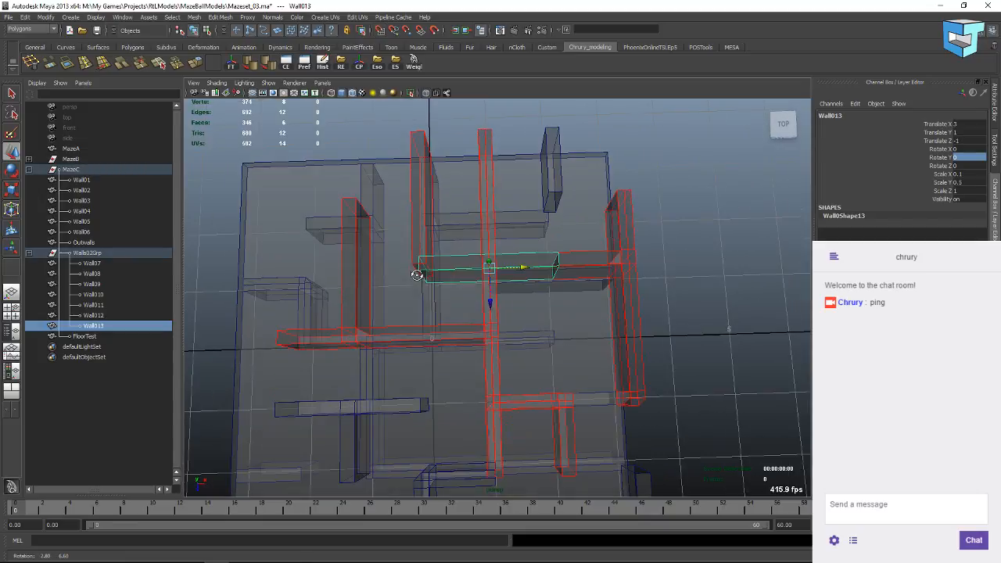
# Try a Scale Y of 0.25 on Wall013, and undo the change.
pyautogui.press('r')
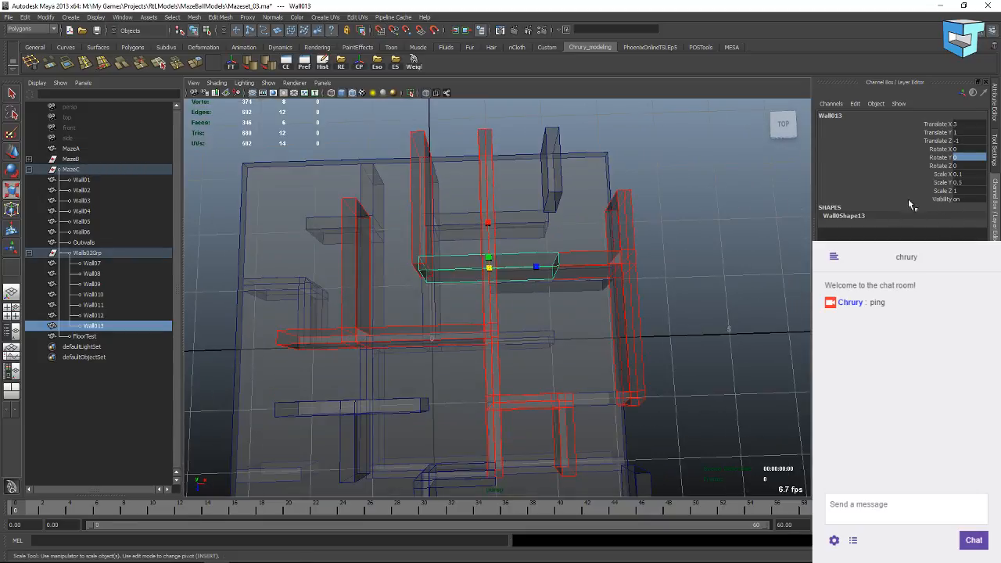
pyautogui.doubleClick(969, 183)
pyautogui.write('0.25')
pyautogui.press('Return')
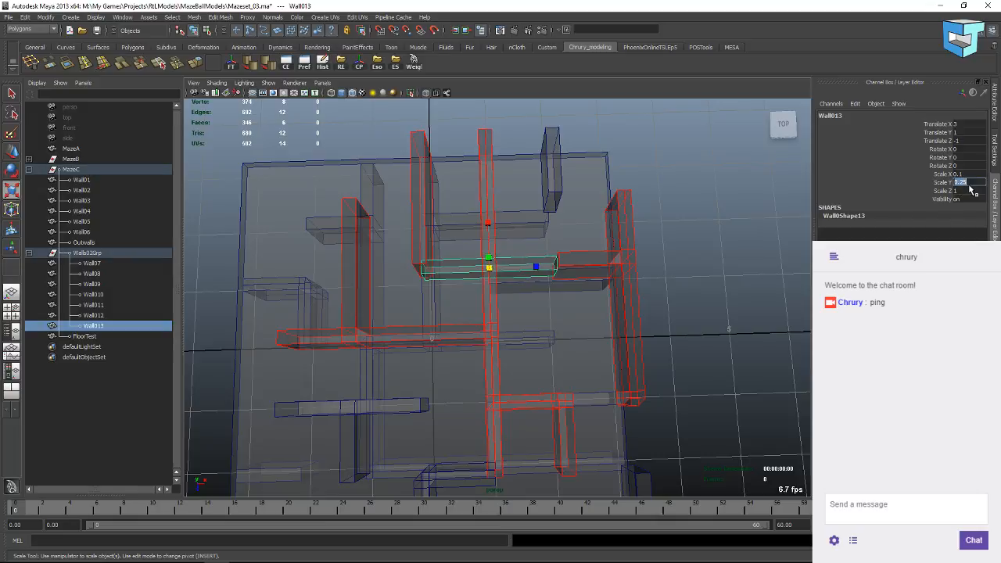
pyautogui.hotkey('ctrl', 'z')
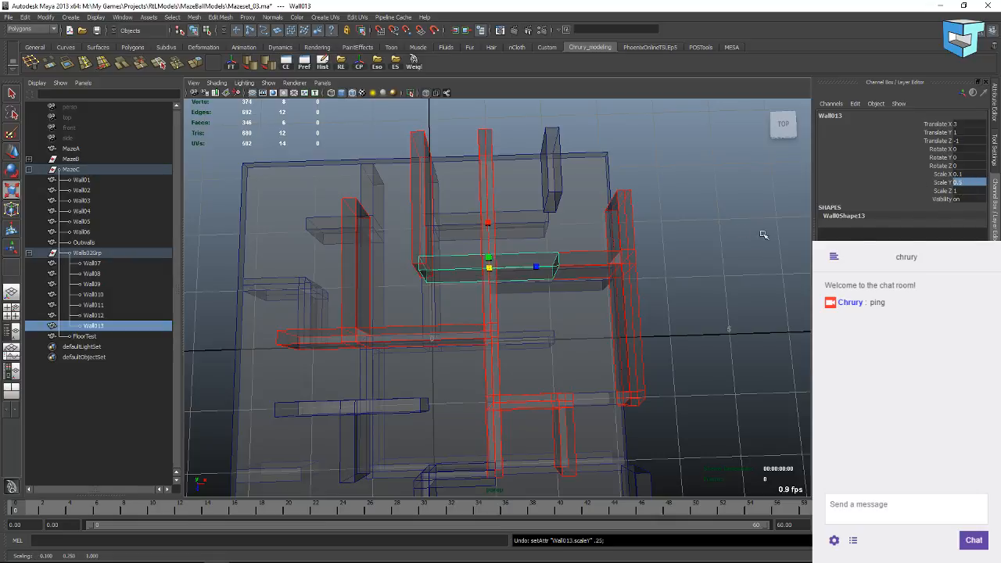
# Shorten Wall013 to Scale Z 0.5 and shift it to Translate Z -1.5, bridging the freestanding wall and Wall012's central arm.
pyautogui.doubleClick(960, 192)
pyautogui.press('Return')
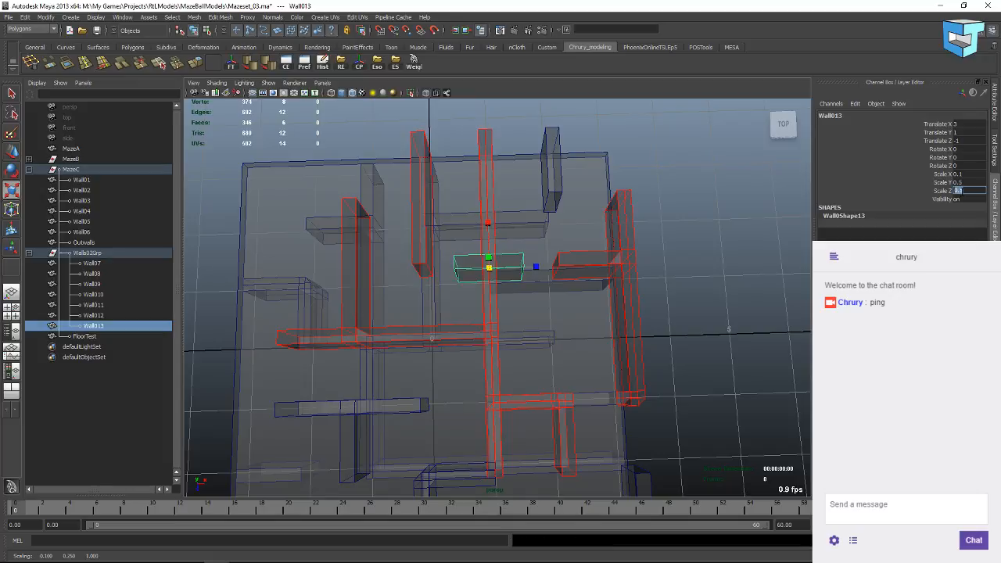
pyautogui.moveTo(512, 219)
pyautogui.keyDown('alt'); pyautogui.mouseDown(button='middle')
pyautogui.moveTo(547, 219)
pyautogui.moveTo(530, 218)
pyautogui.moveTo(517, 237)
pyautogui.mouseUp(button='middle'); pyautogui.keyUp('alt')
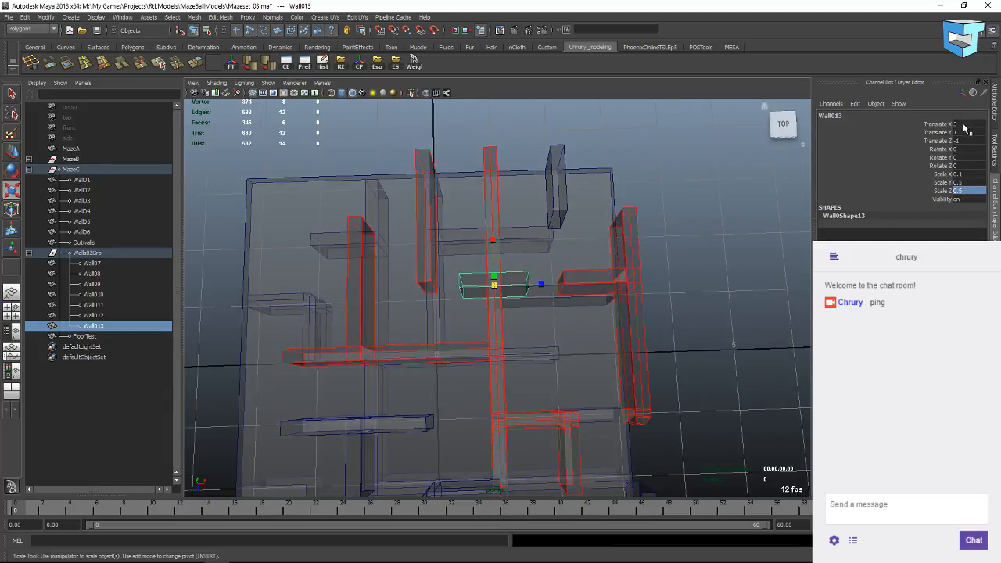
pyautogui.press('w')
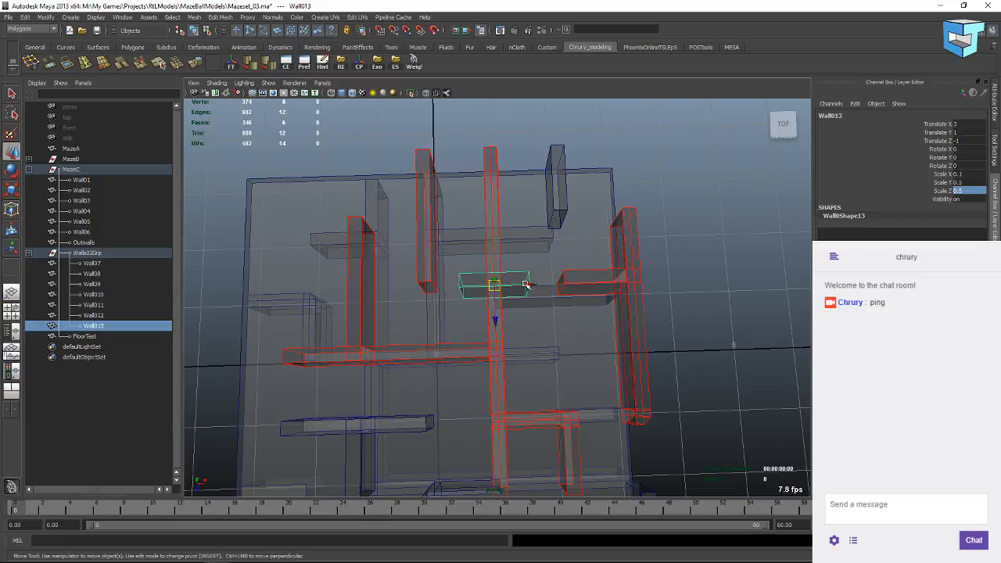
pyautogui.moveTo(521, 284); pyautogui.dragTo(493, 288)
pyautogui.doubleClick(962, 142)
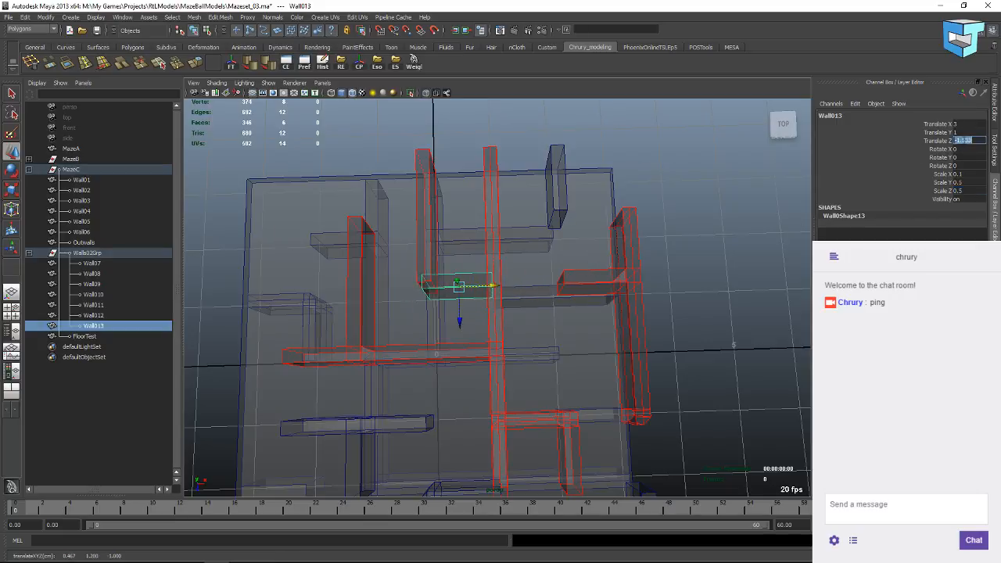
pyautogui.press('Return')
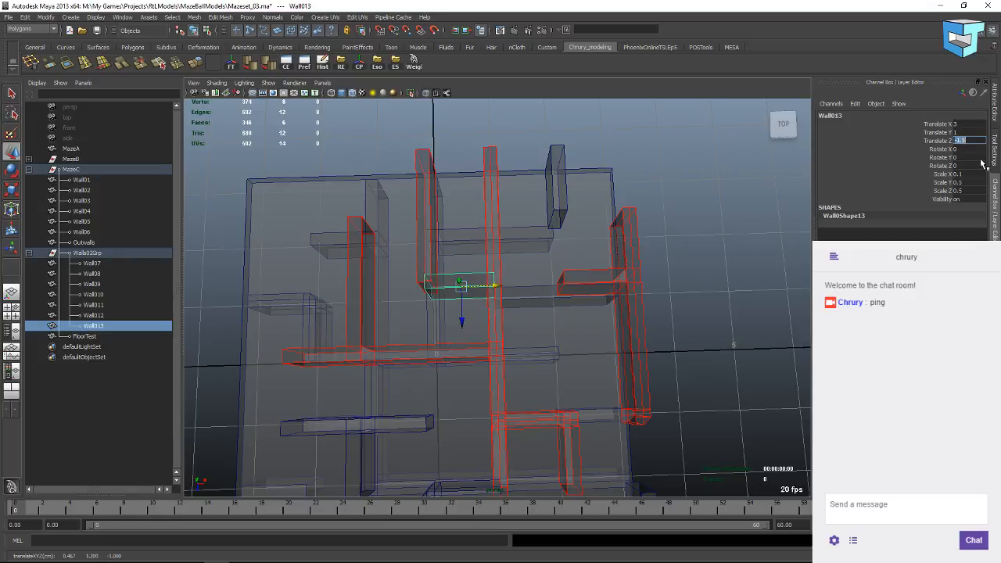
# Select the end faces of Wall012's central arm and move them inward along the grid to shorten the arm.
pyautogui.moveTo(490, 284)
pyautogui.keyDown('alt'); pyautogui.mouseDown()
pyautogui.moveTo(561, 262)
pyautogui.moveTo(624, 262)
pyautogui.moveTo(571, 273)
pyautogui.moveTo(477, 255)
pyautogui.moveTo(490, 281)
pyautogui.mouseUp(); pyautogui.keyUp('alt')
pyautogui.keyDown('alt'); pyautogui.moveTo(552, 244); pyautogui.dragTo(427, 226); pyautogui.keyUp('alt')
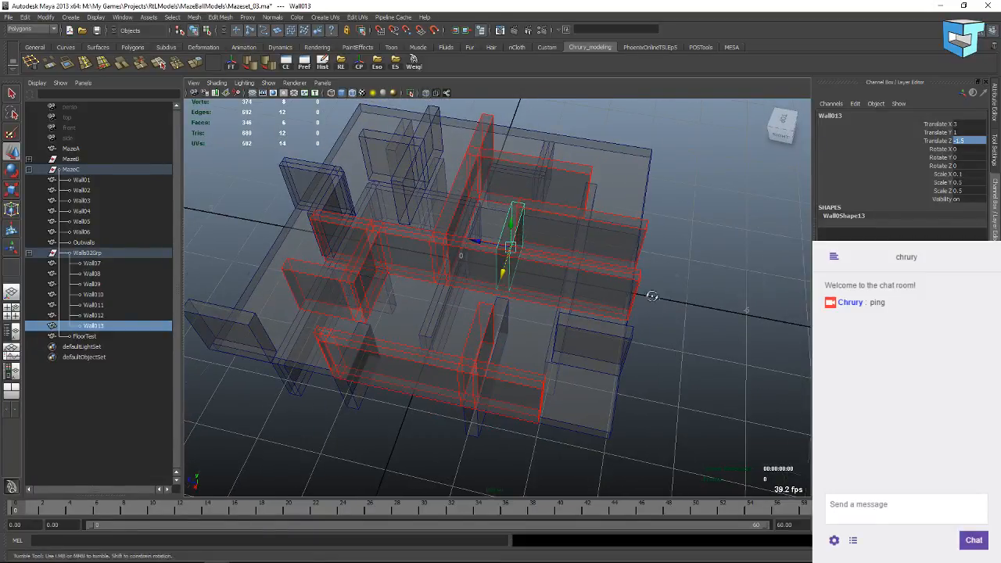
pyautogui.keyDown('alt'); pyautogui.moveTo(648, 290); pyautogui.dragTo(581, 319); pyautogui.keyUp('alt')
pyautogui.rightClick(582, 325)
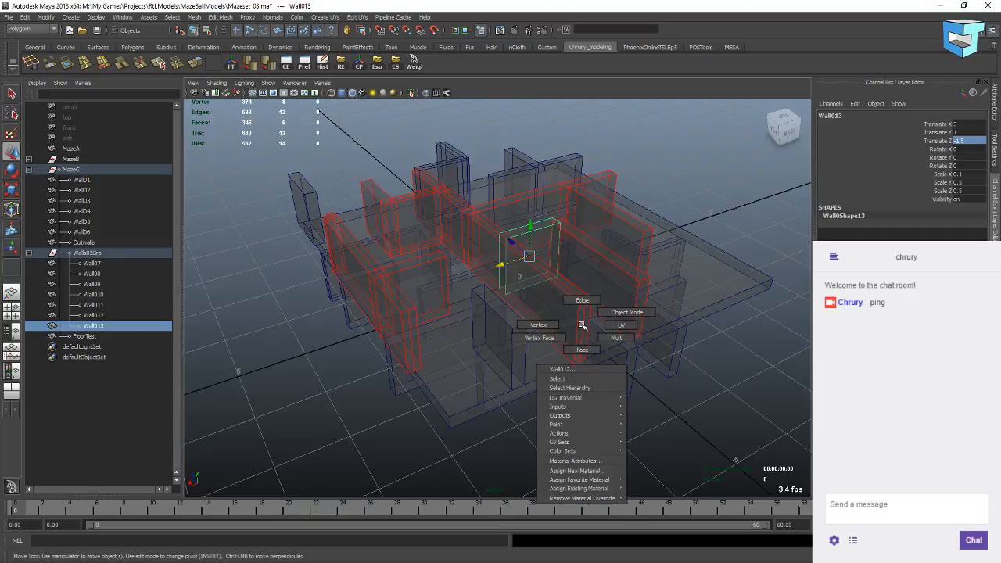
pyautogui.click(582, 326)
pyautogui.rightClick(583, 327)
pyautogui.click(583, 350)
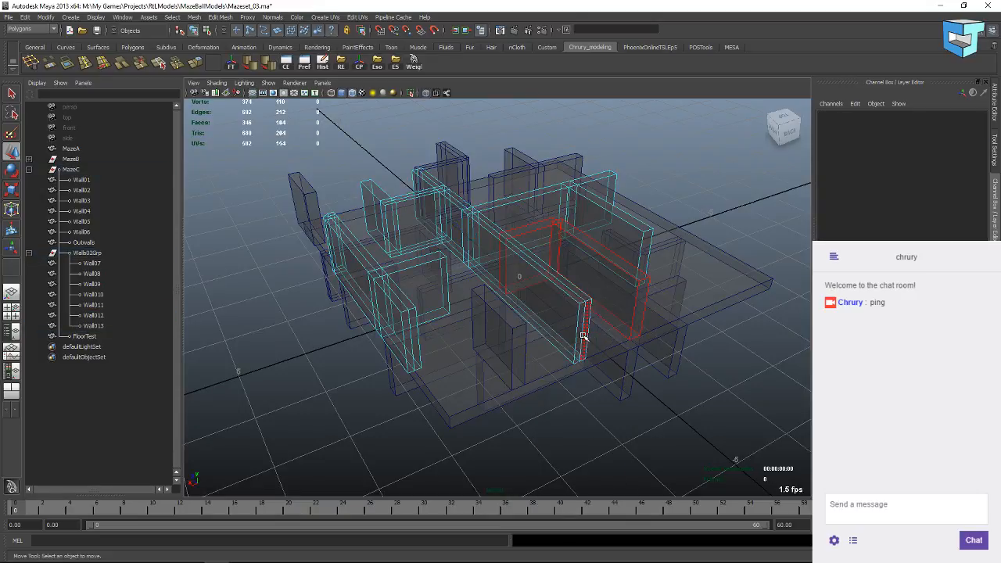
pyautogui.click(577, 344)
pyautogui.keyDown('alt'); pyautogui.moveTo(579, 359); pyautogui.dragTo(602, 349); pyautogui.keyUp('alt')
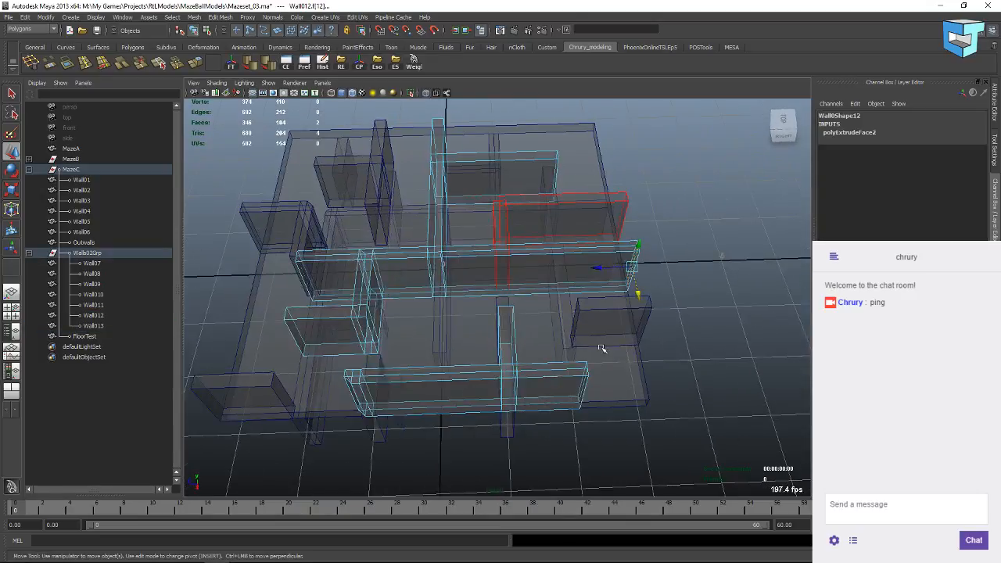
pyautogui.moveTo(597, 266); pyautogui.dragTo(576, 268)
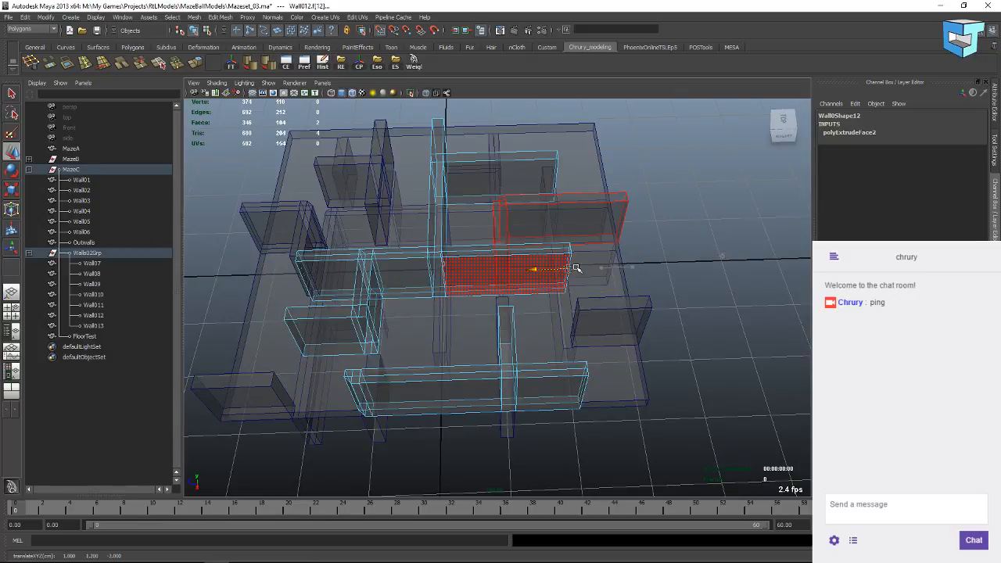
# Examine both maze levels from several angles, checking the routes around Wall012's shortened central arm and Wall013.
pyautogui.keyDown('alt'); pyautogui.moveTo(522, 307); pyautogui.dragTo(448, 200); pyautogui.keyUp('alt')
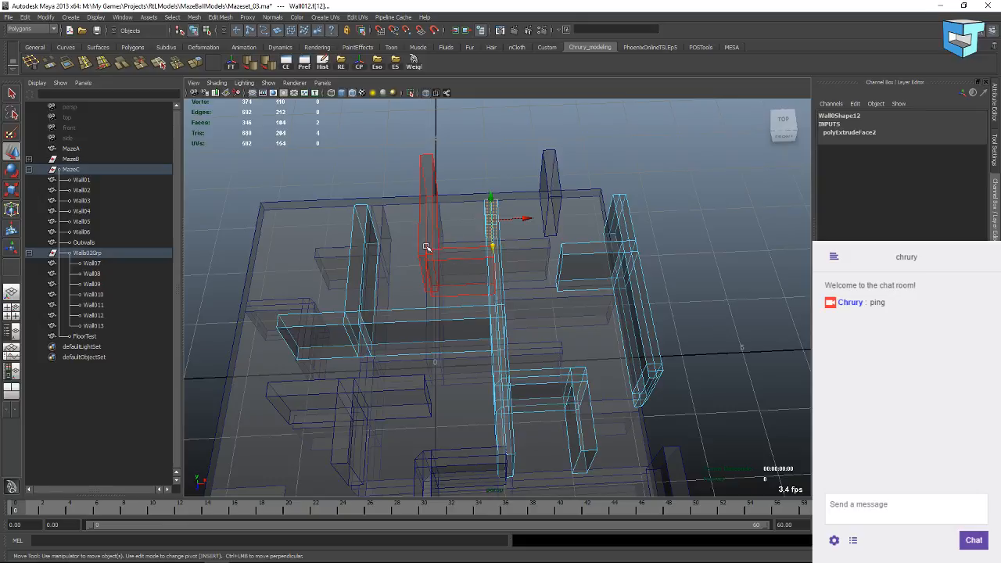
pyautogui.keyDown('alt'); pyautogui.moveTo(426, 247); pyautogui.dragTo(628, 248); pyautogui.keyUp('alt')
pyautogui.keyDown('alt'); pyautogui.moveTo(540, 294); pyautogui.dragTo(450, 275, button='middle'); pyautogui.keyUp('alt')
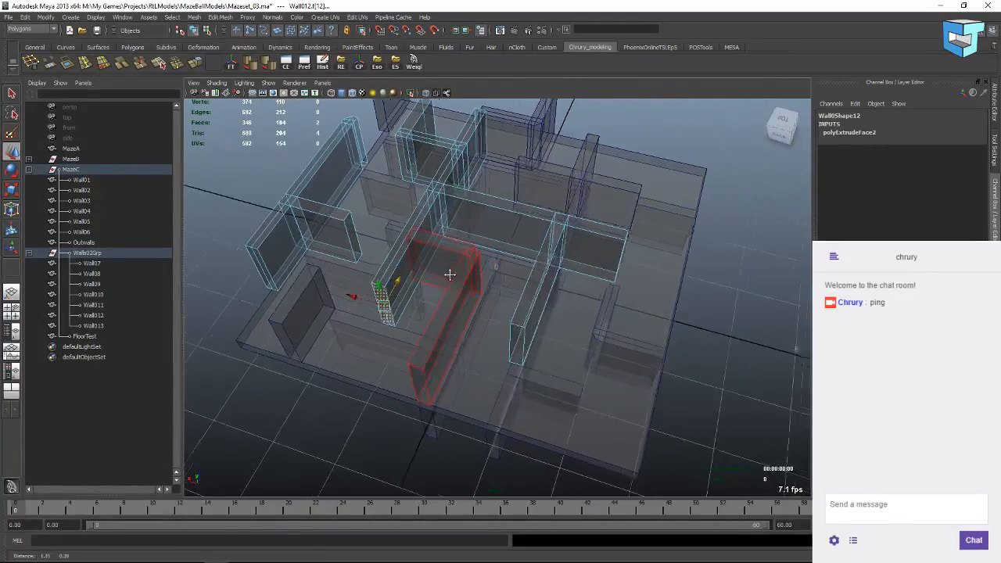
pyautogui.keyDown('alt'); pyautogui.moveTo(450, 274); pyautogui.dragTo(485, 262); pyautogui.keyUp('alt')
pyautogui.keyDown('alt'); pyautogui.moveTo(508, 358); pyautogui.dragTo(451, 188); pyautogui.keyUp('alt')
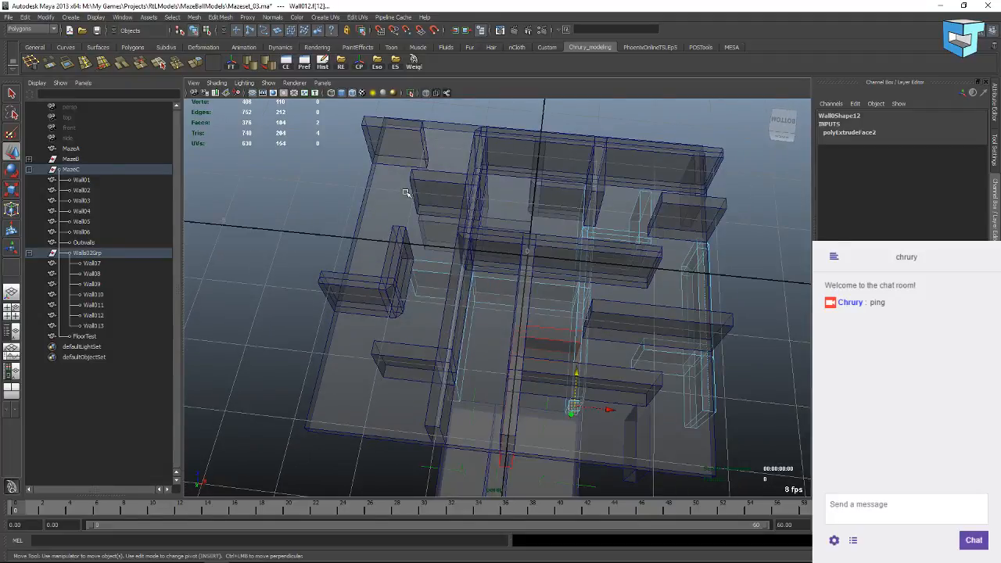
pyautogui.keyDown('alt'); pyautogui.moveTo(407, 278); pyautogui.dragTo(426, 211); pyautogui.keyUp('alt')
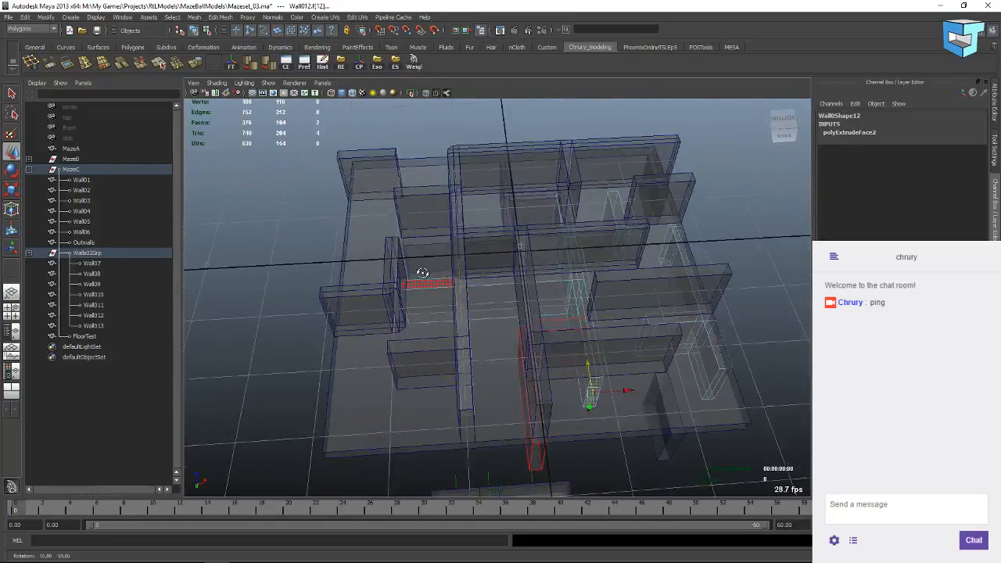
pyautogui.keyDown('alt'); pyautogui.moveTo(427, 270); pyautogui.dragTo(488, 247); pyautogui.keyUp('alt')
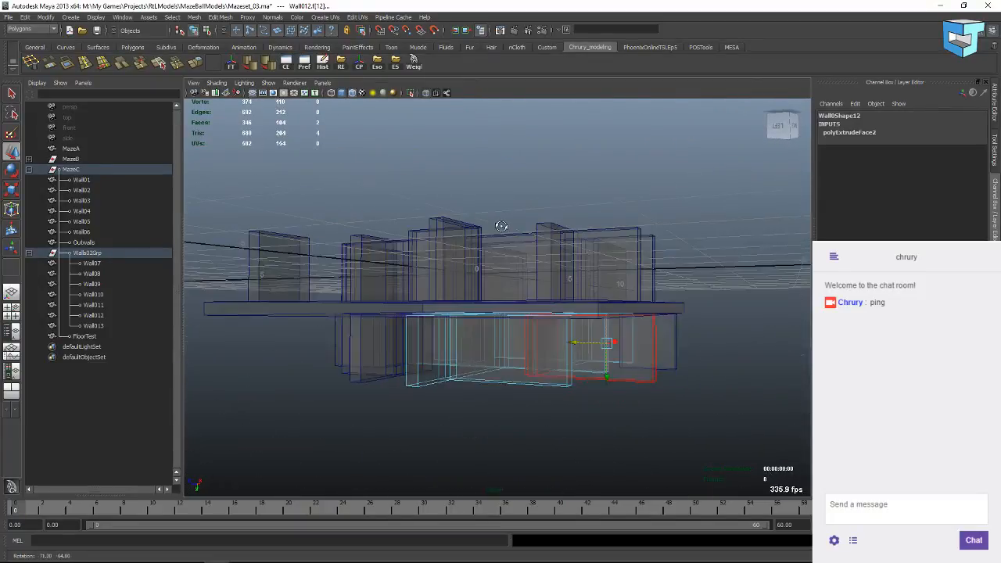
pyautogui.keyDown('alt'); pyautogui.moveTo(472, 200); pyautogui.dragTo(561, 210); pyautogui.keyUp('alt')
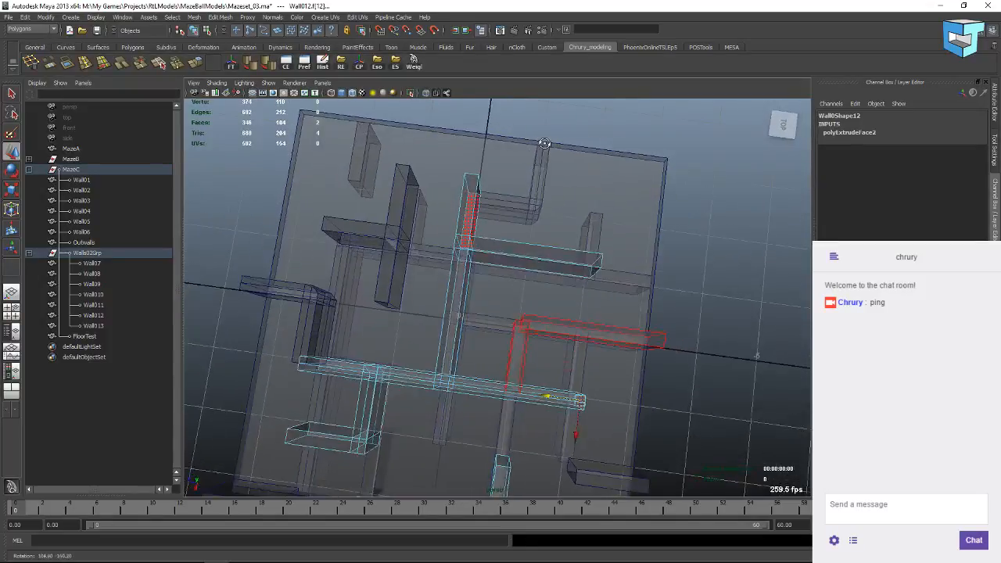
pyautogui.keyDown('alt'); pyautogui.moveTo(621, 287); pyautogui.dragTo(535, 357); pyautogui.keyUp('alt')
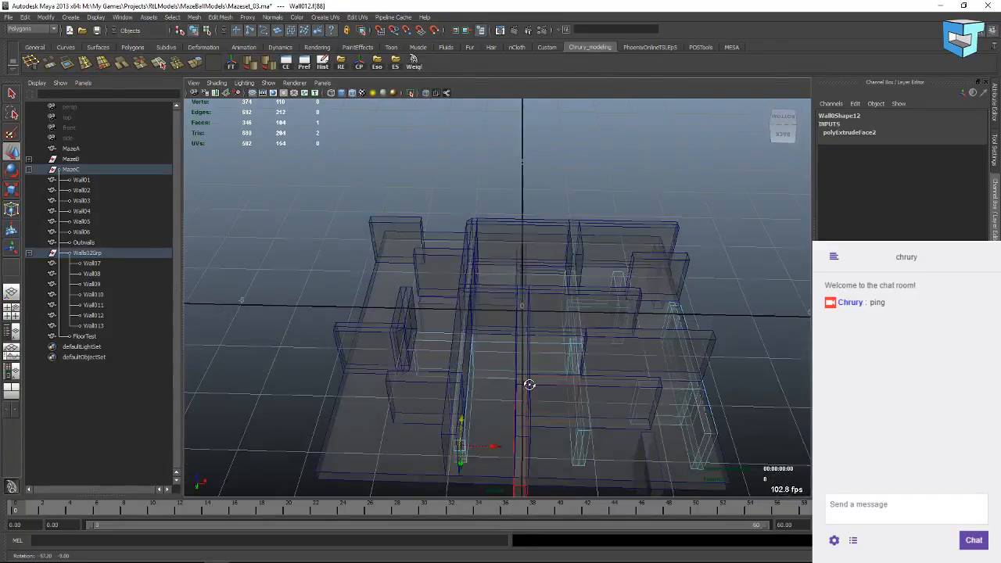
pyautogui.keyDown('alt'); pyautogui.moveTo(534, 316); pyautogui.dragTo(420, 245); pyautogui.keyUp('alt')
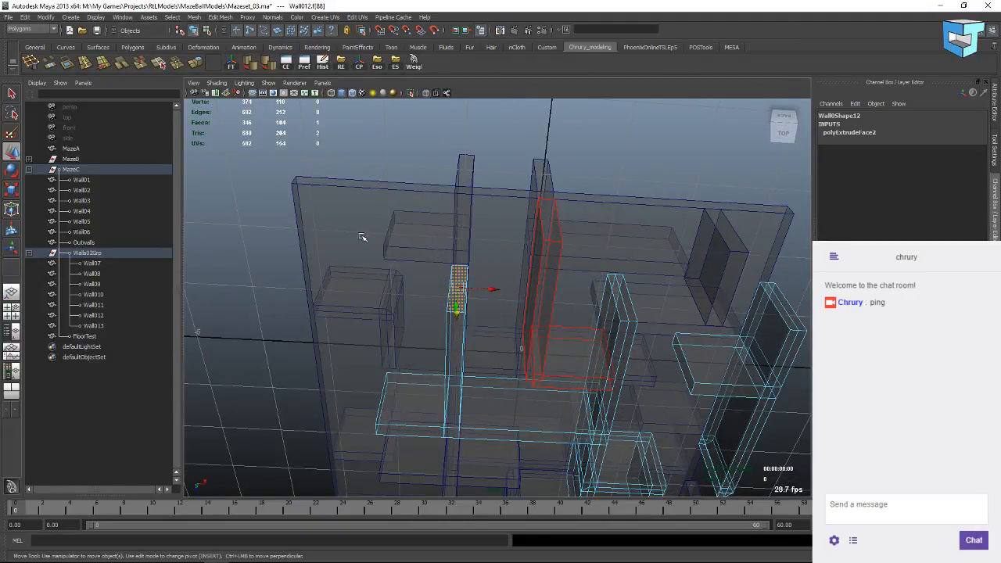
pyautogui.keyDown('alt'); pyautogui.moveTo(362, 237); pyautogui.dragTo(395, 325); pyautogui.keyUp('alt')
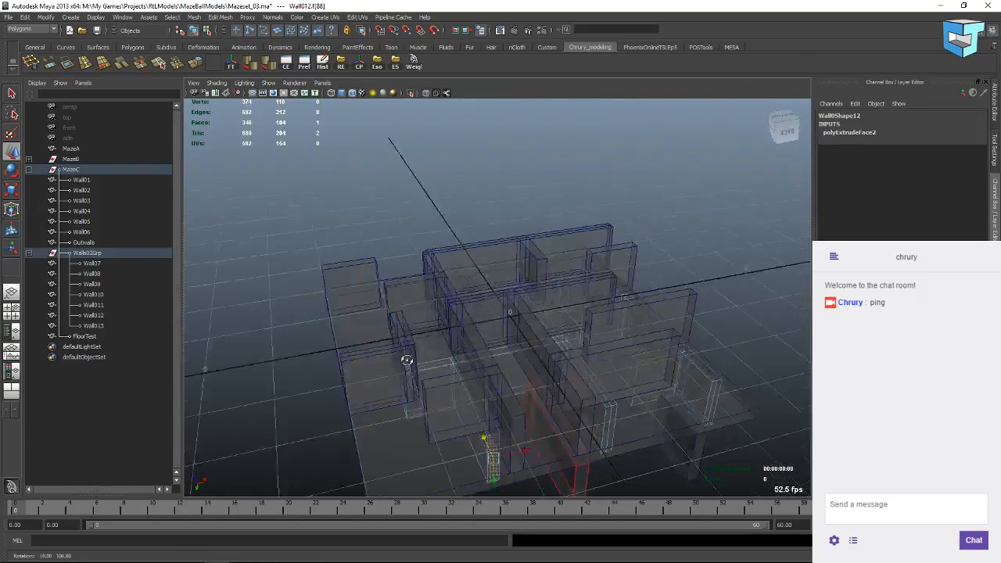
pyautogui.keyDown('alt'); pyautogui.moveTo(407, 360); pyautogui.dragTo(385, 266); pyautogui.keyUp('alt')
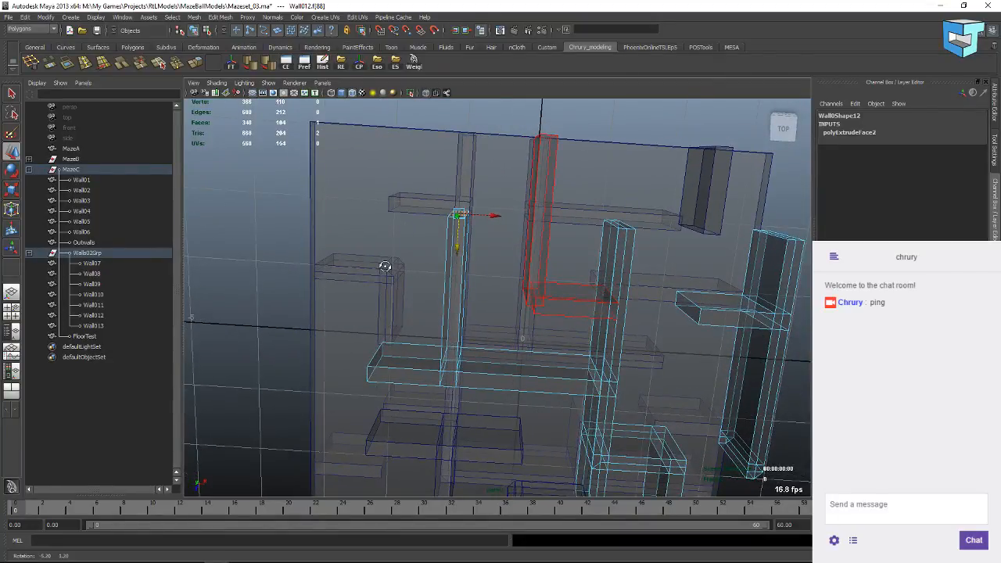
# Duplicate the L-shaped Wall05 and parent the copy to Walls02Grp.
pyautogui.keyDown('alt'); pyautogui.moveTo(385, 267); pyautogui.dragTo(407, 325); pyautogui.keyUp('alt')
pyautogui.click(373, 330)
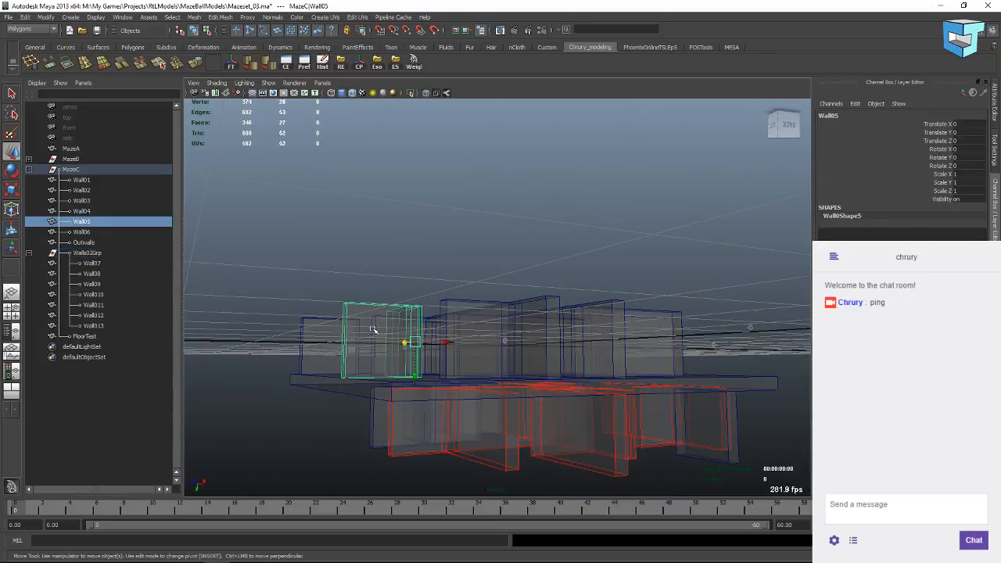
pyautogui.hotkey('ctrl', 'd')
pyautogui.moveTo(87, 346)
pyautogui.mouseDown()
pyautogui.moveTo(91, 262)
pyautogui.moveTo(91, 344)
pyautogui.mouseUp()
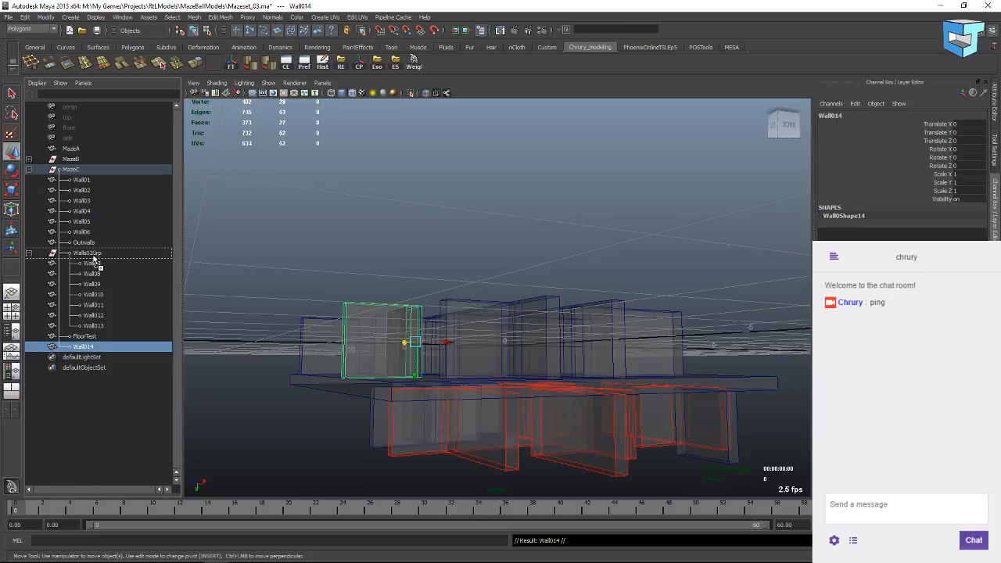
pyautogui.moveTo(94, 255); pyautogui.dragTo(94, 256, button='middle')
pyautogui.keyDown('alt'); pyautogui.moveTo(485, 441); pyautogui.dragTo(431, 411); pyautogui.keyUp('alt')
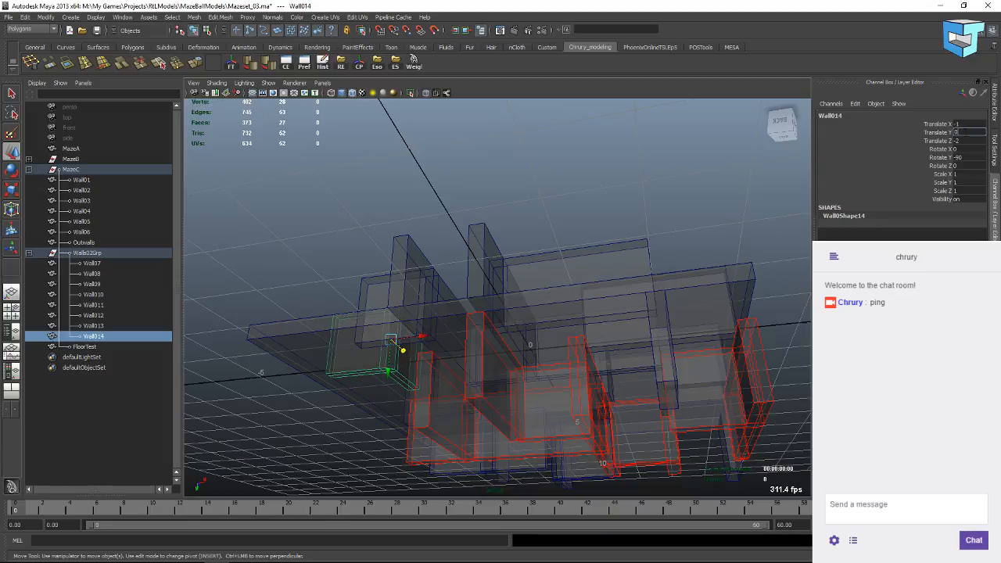
# Move Wall014 onto the second level by setting its Translate Y to 1.
pyautogui.moveTo(389, 339); pyautogui.dragTo(388, 350)
pyautogui.keyDown('alt'); pyautogui.moveTo(543, 240); pyautogui.dragTo(390, 454); pyautogui.keyUp('alt')
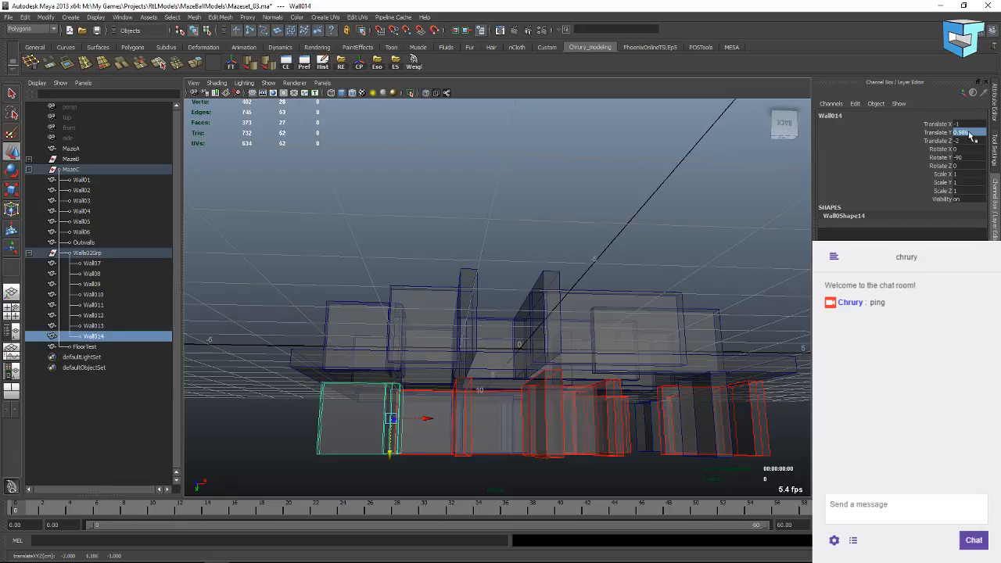
pyautogui.write('-1')
pyautogui.press('Return')
pyautogui.keyDown('alt'); pyautogui.moveTo(610, 211); pyautogui.dragTo(444, 322); pyautogui.keyUp('alt')
# Rotate the L-shaped Wall014 about its vertical axis to Rotate Y 180.
pyautogui.press('e')
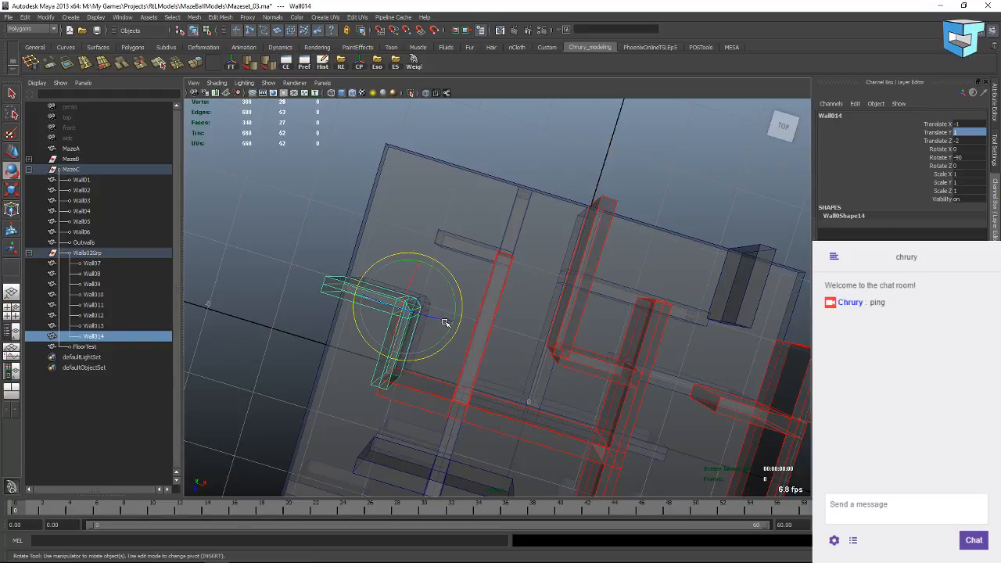
pyautogui.moveTo(438, 269); pyautogui.dragTo(466, 340)
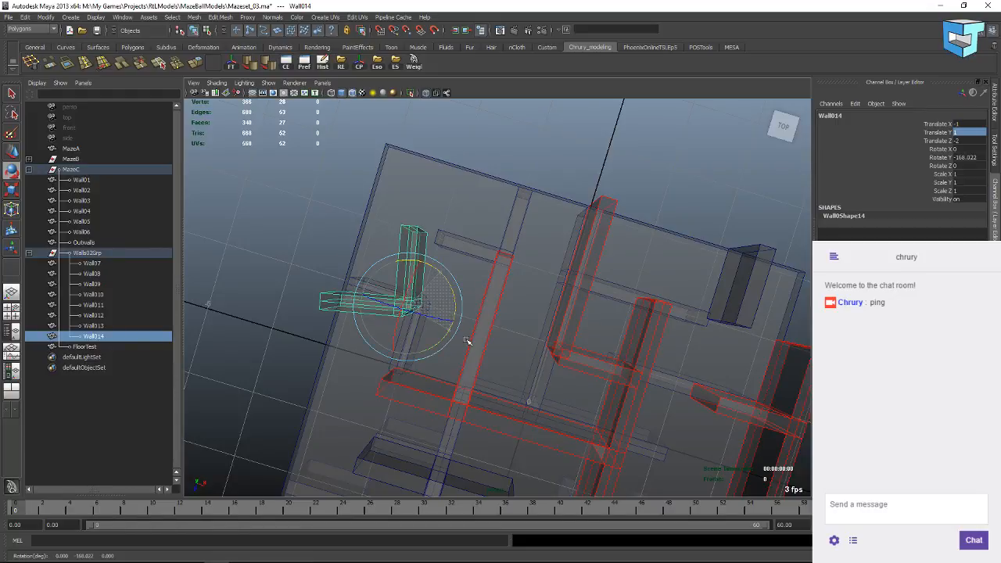
pyautogui.doubleClick(966, 157)
pyautogui.write('180')
pyautogui.press('Return')
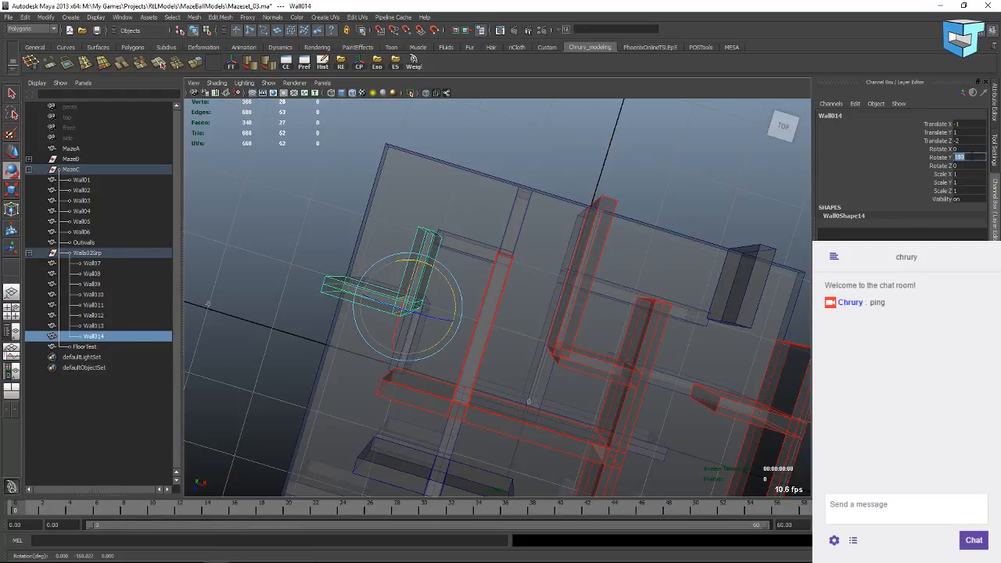
# Shift Wall014 along the X axis to Translate X 0 and deselect it.
pyautogui.press('w')
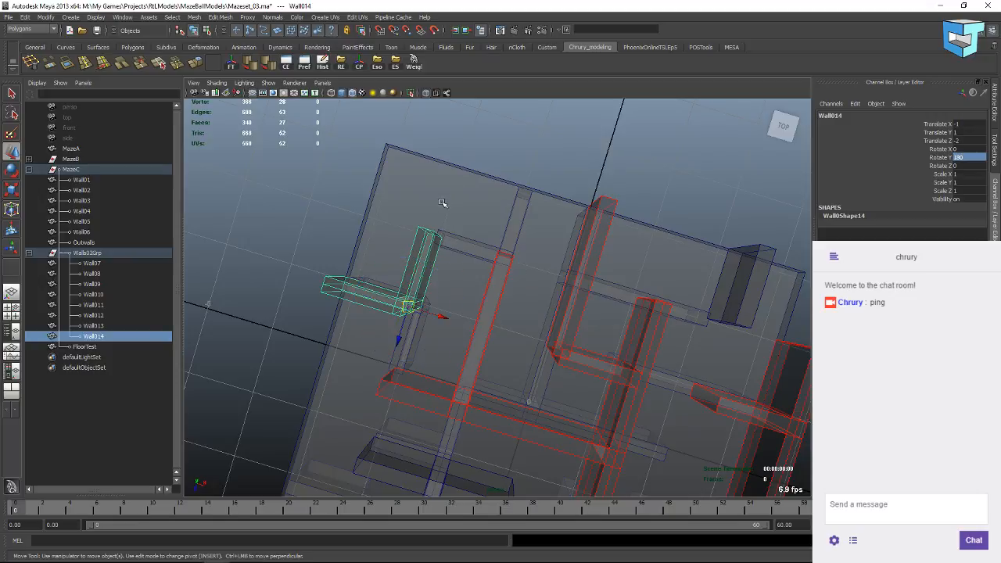
pyautogui.moveTo(393, 348); pyautogui.dragTo(360, 236)
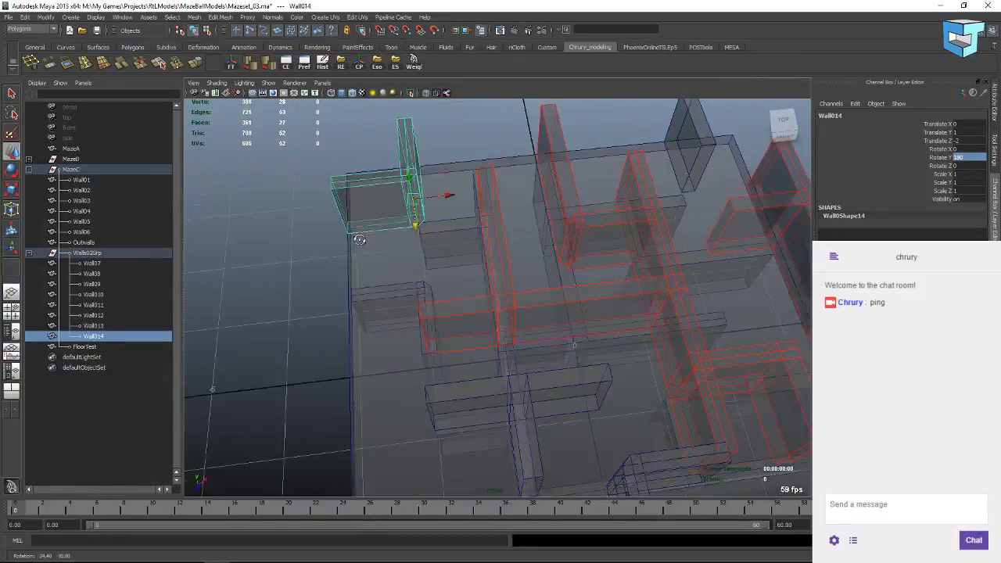
pyautogui.click(283, 284)
# Try moving Wall014 farther along negative X and deleting it, and undo both changes.
pyautogui.keyDown('alt'); pyautogui.moveTo(419, 209); pyautogui.dragTo(393, 326); pyautogui.keyUp('alt')
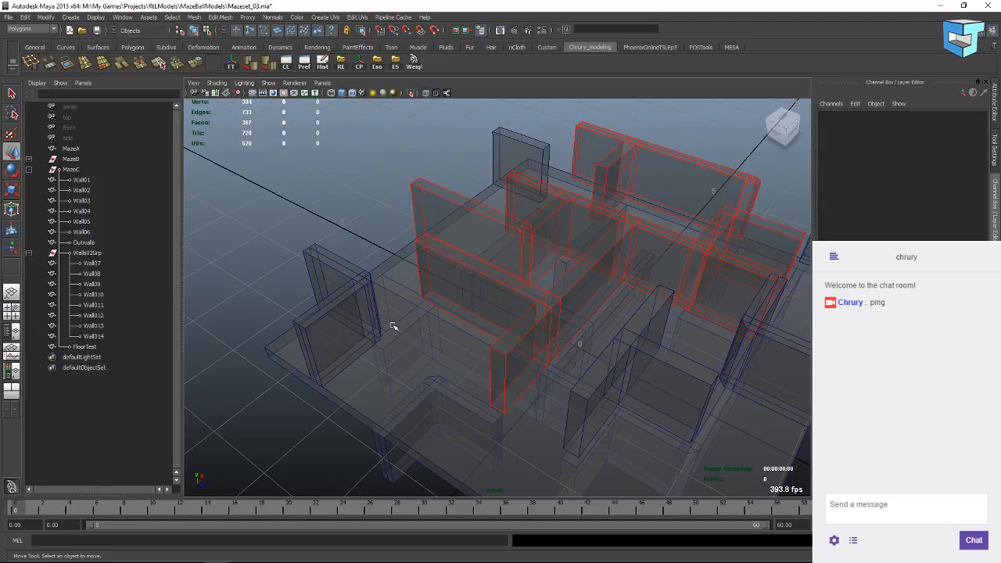
pyautogui.keyDown('alt'); pyautogui.moveTo(430, 357); pyautogui.dragTo(356, 318); pyautogui.keyUp('alt')
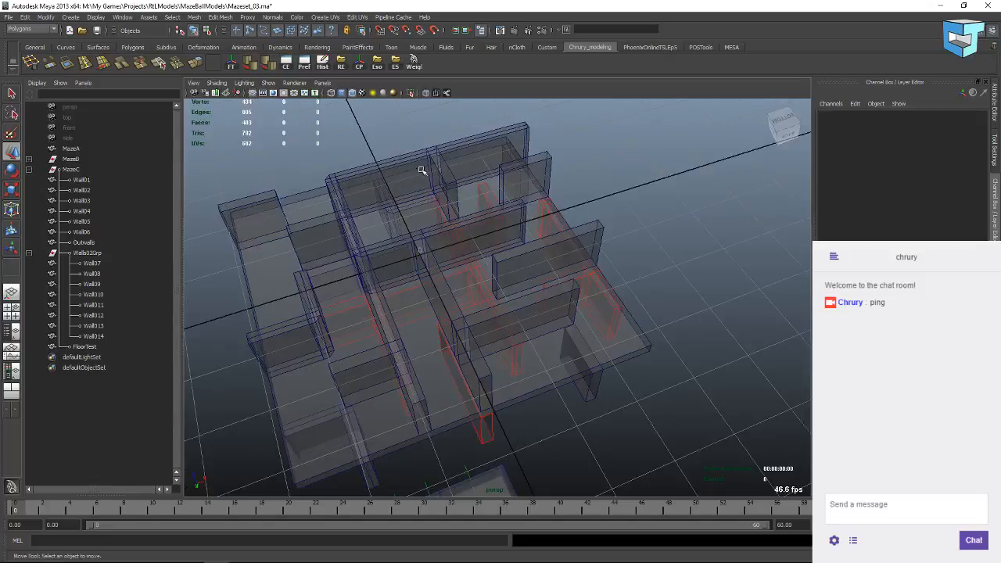
pyautogui.keyDown('alt'); pyautogui.moveTo(356, 364); pyautogui.dragTo(386, 278); pyautogui.keyUp('alt')
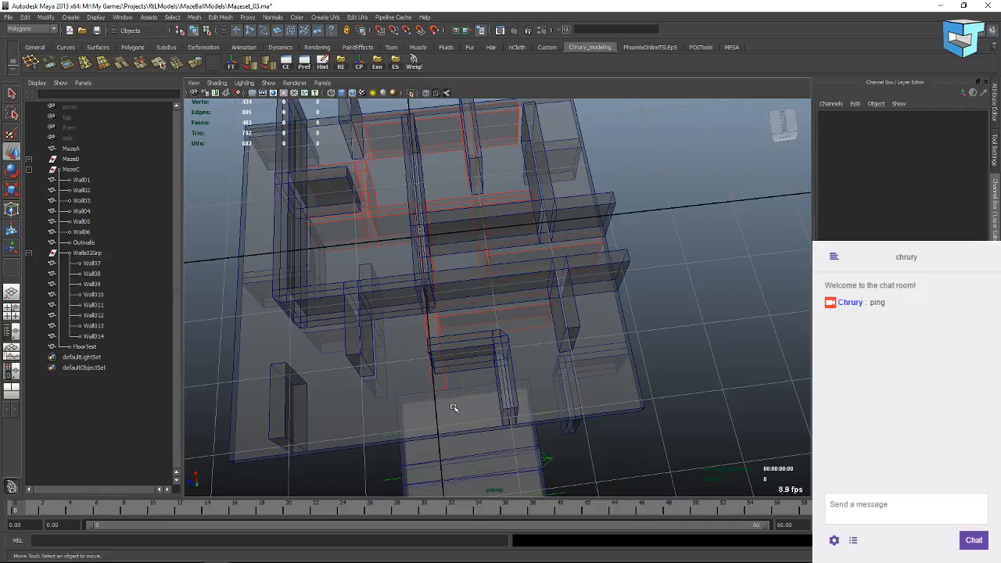
pyautogui.keyDown('alt'); pyautogui.moveTo(449, 407); pyautogui.dragTo(456, 398); pyautogui.keyUp('alt')
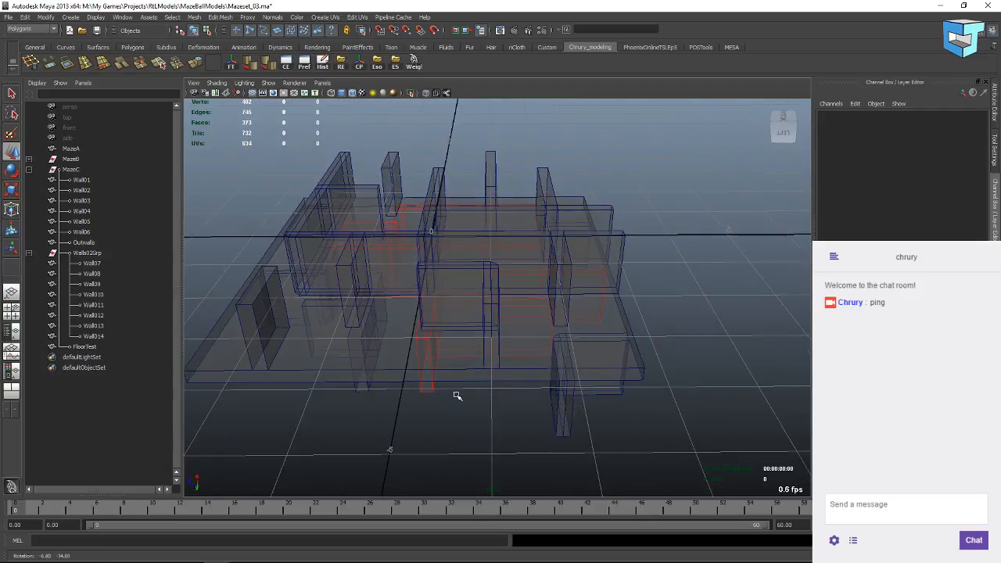
pyautogui.click(563, 412)
pyautogui.press('x')
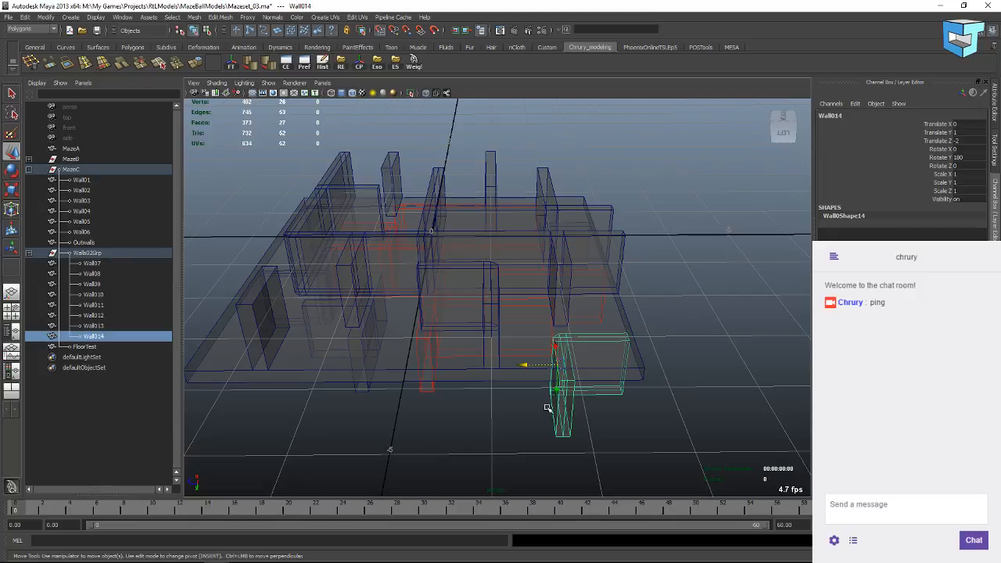
pyautogui.moveTo(506, 357); pyautogui.dragTo(420, 402)
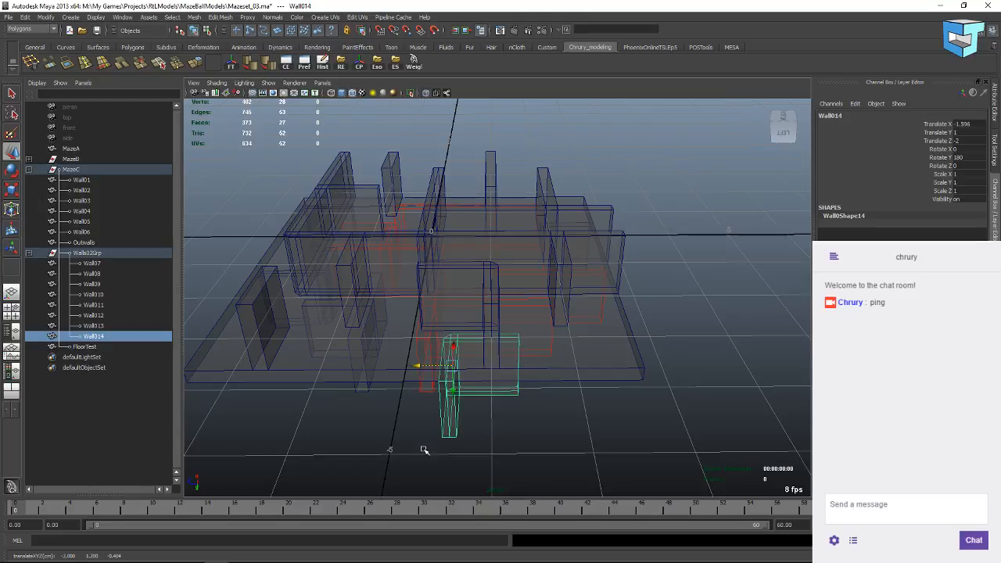
pyautogui.keyDown('alt'); pyautogui.moveTo(422, 451); pyautogui.dragTo(372, 344); pyautogui.keyUp('alt')
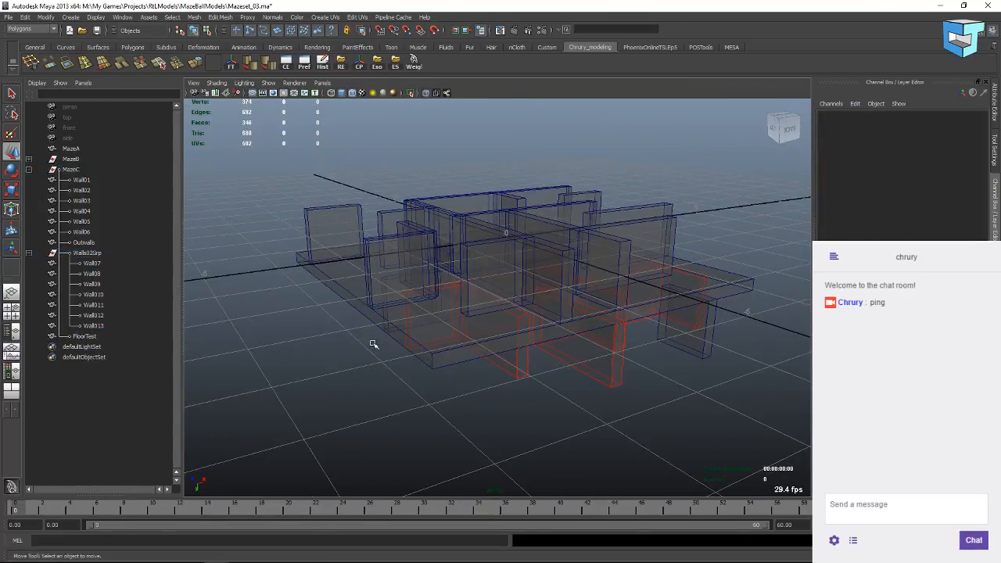
pyautogui.keyDown('alt'); pyautogui.moveTo(402, 346); pyautogui.dragTo(469, 292); pyautogui.keyUp('alt')
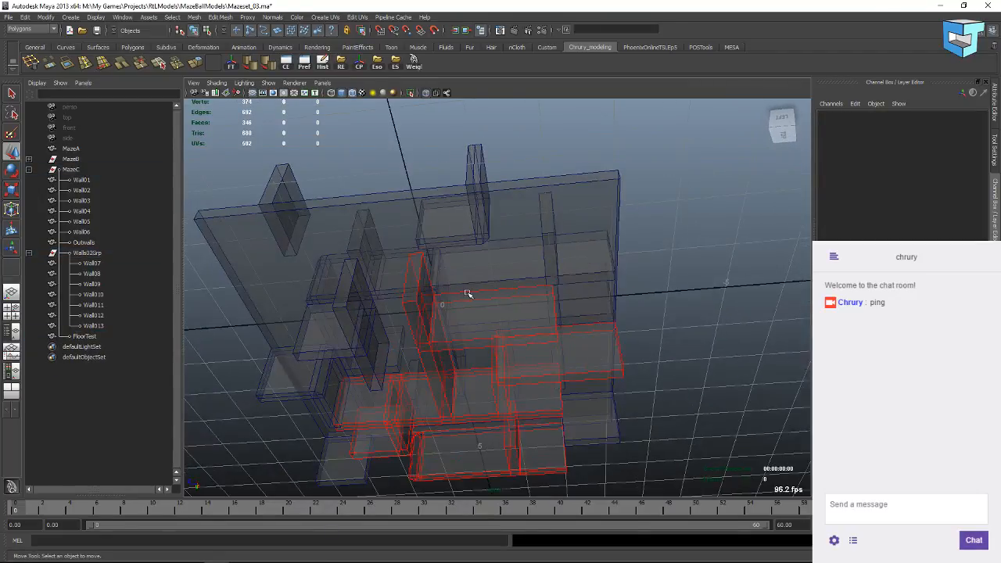
pyautogui.hotkey('ctrl', 'z')
pyautogui.hotkey('ctrl', 'z')
# Move Wall014 along the grid to Translate X -2 and duplicate it in place.
pyautogui.keyDown('alt'); pyautogui.moveTo(476, 354); pyautogui.dragTo(476, 326); pyautogui.keyUp('alt')
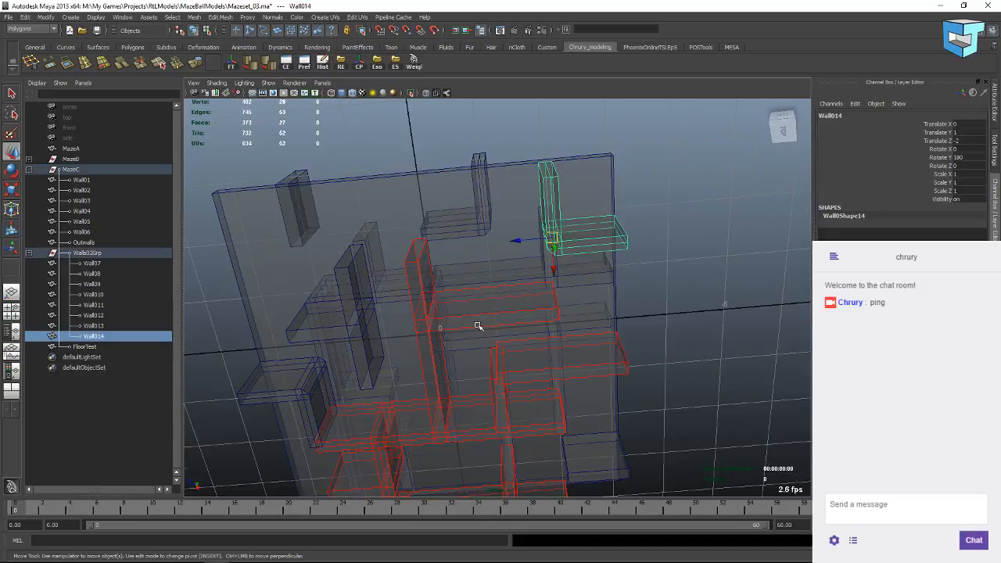
pyautogui.moveTo(514, 247); pyautogui.dragTo(384, 248)
pyautogui.hotkey('ctrl', 'd')
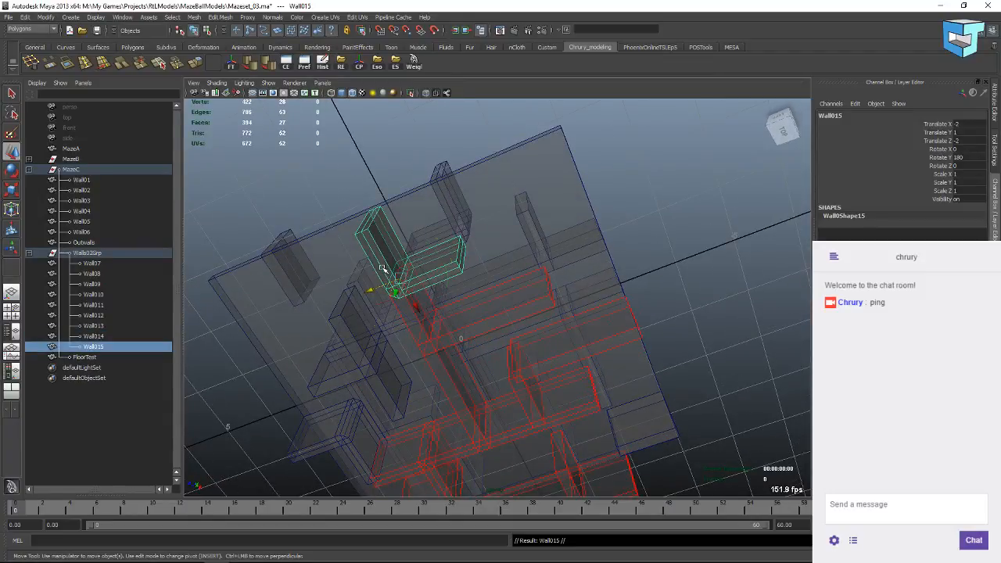
# Rotate the duplicate, Wall015, about its vertical axis to Rotate Y -90.
pyautogui.press('e')
pyautogui.moveTo(412, 241); pyautogui.dragTo(313, 243)
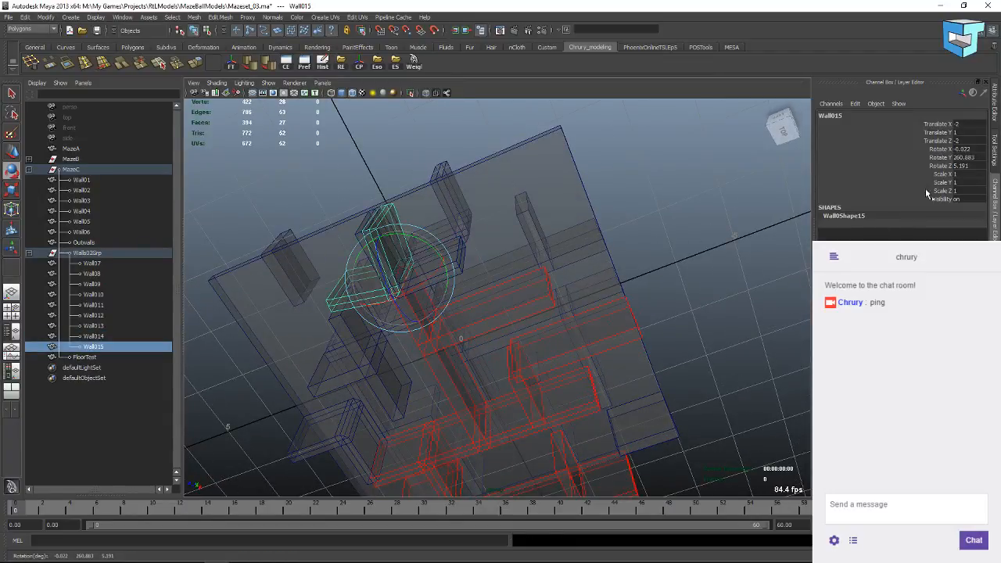
pyautogui.hotkey('ctrl', 'z')
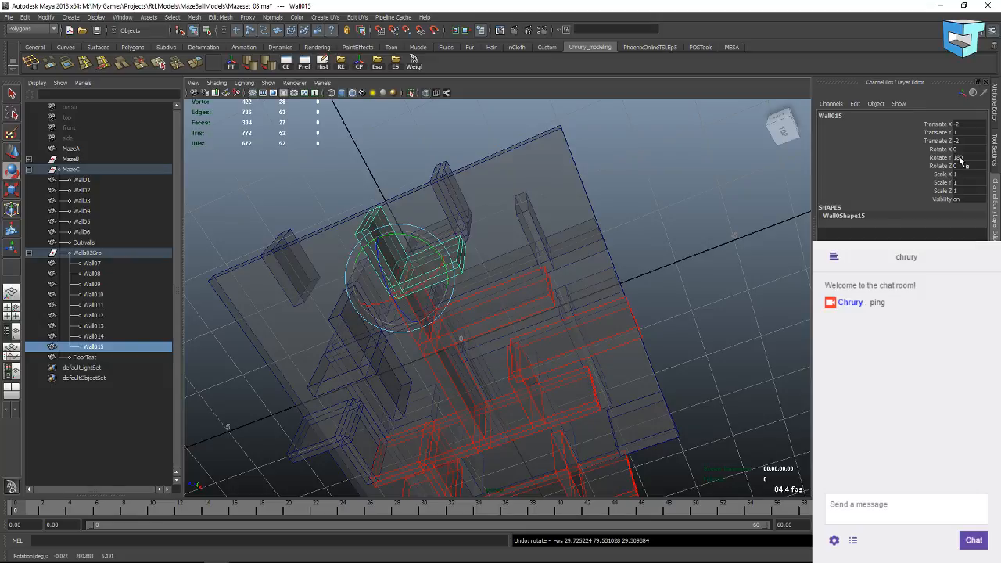
pyautogui.click(944, 159)
pyautogui.moveTo(708, 241); pyautogui.dragTo(571, 238, button='middle')
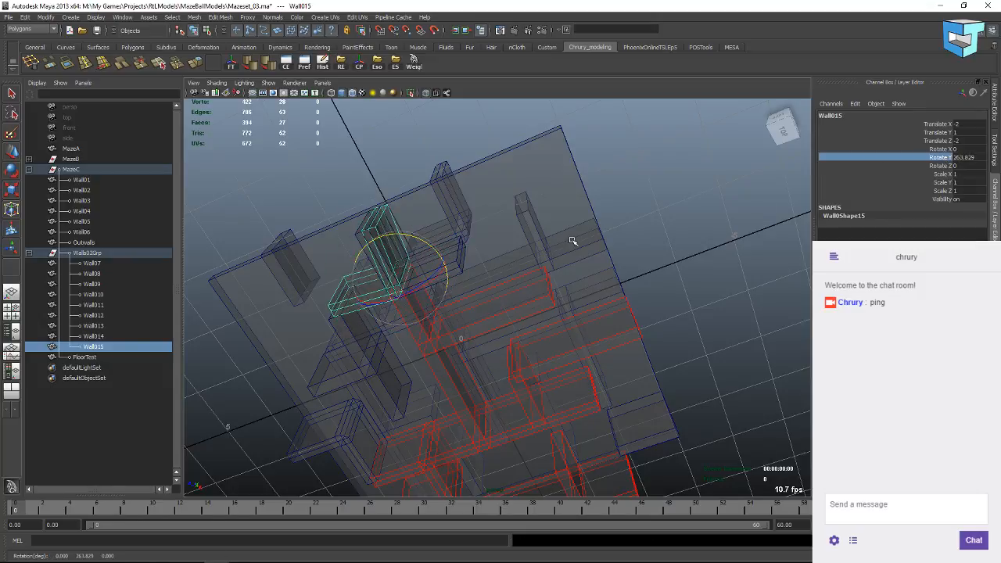
pyautogui.click(970, 159)
pyautogui.write('90')
pyautogui.press('Return')
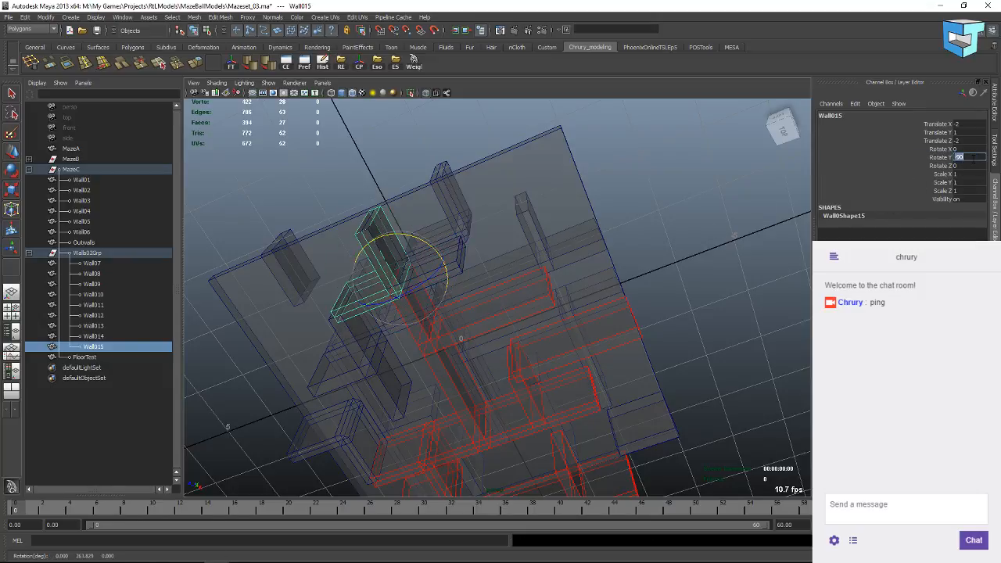
# Move Wall015 along the grid to Translate X -1, next to Wall014.
pyautogui.keyDown('alt'); pyautogui.moveTo(300, 185); pyautogui.dragTo(384, 201); pyautogui.keyUp('alt')
pyautogui.press('w')
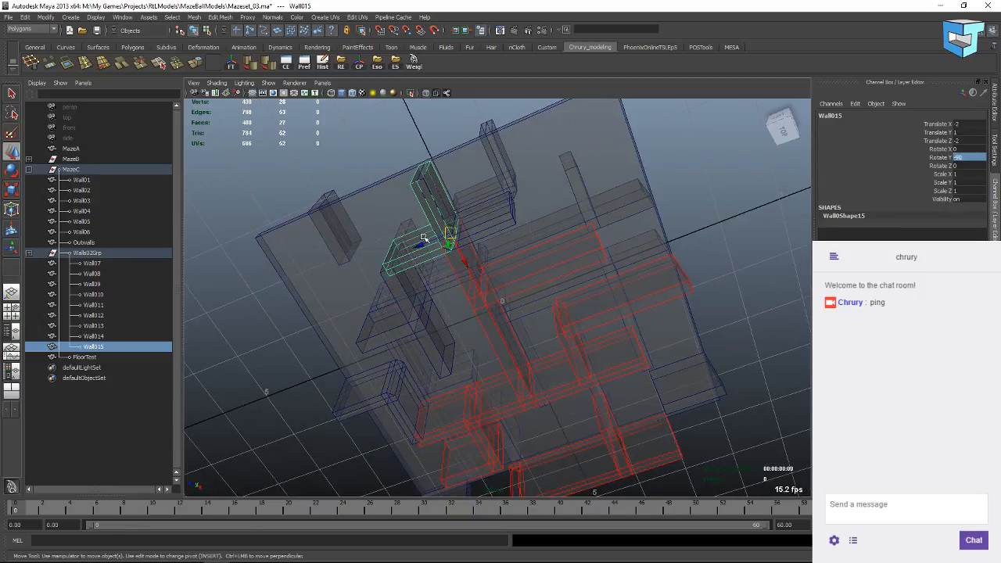
pyautogui.moveTo(464, 236); pyautogui.dragTo(498, 228, button='middle')
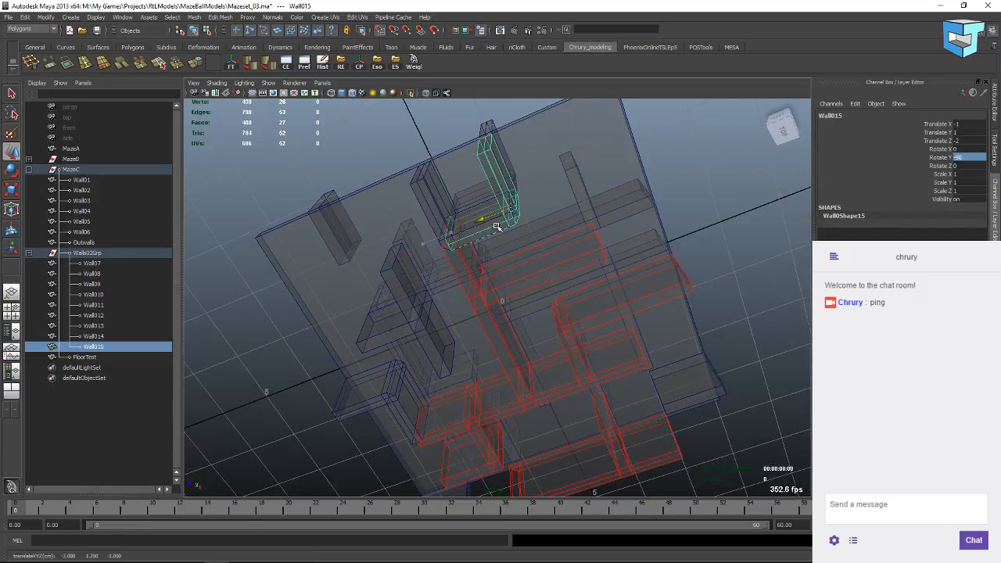
# Examine both maze levels from above and below, checking the routes around Wall014 and Wall015.
pyautogui.keyDown('alt'); pyautogui.moveTo(420, 214); pyautogui.dragTo(437, 316); pyautogui.keyUp('alt')
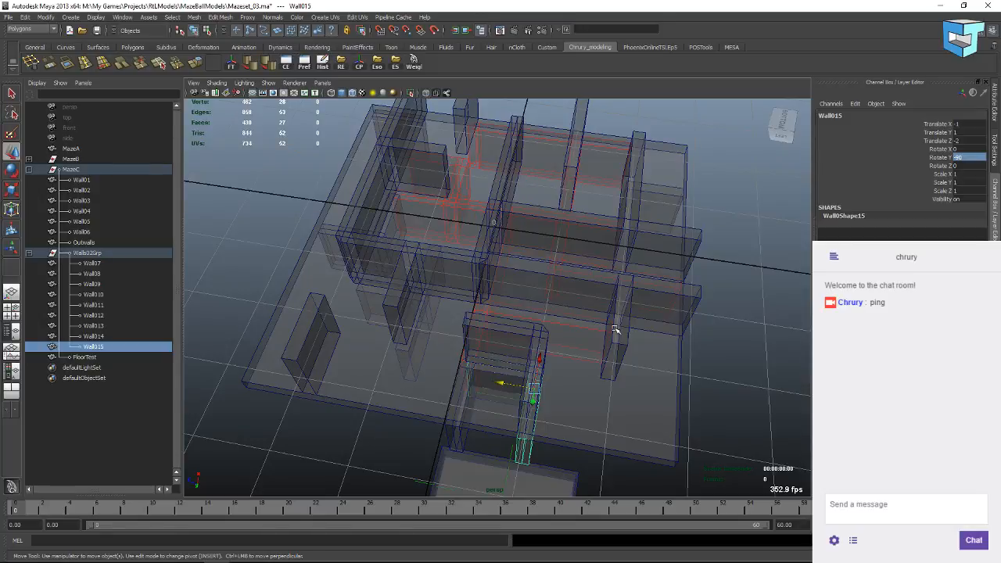
pyautogui.keyDown('alt'); pyautogui.moveTo(627, 401); pyautogui.dragTo(527, 287); pyautogui.keyUp('alt')
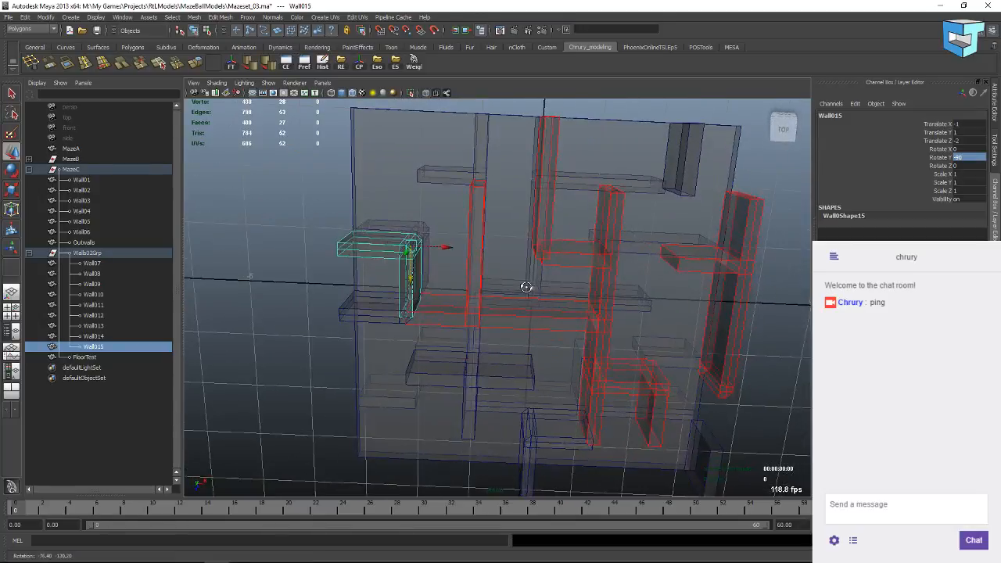
pyautogui.keyDown('alt'); pyautogui.moveTo(483, 216); pyautogui.dragTo(480, 256); pyautogui.keyUp('alt')
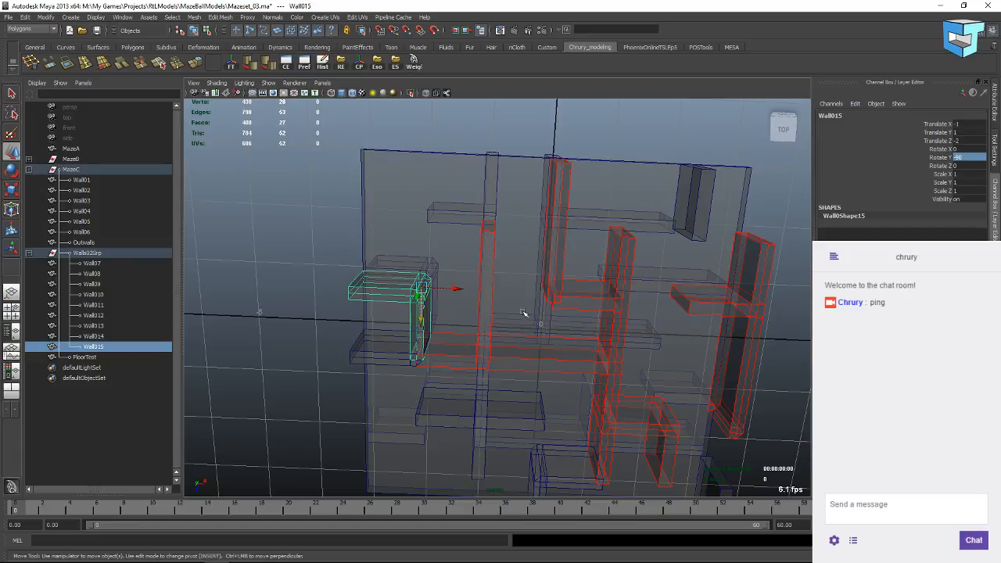
pyautogui.keyDown('alt'); pyautogui.moveTo(503, 348); pyautogui.dragTo(516, 373); pyautogui.keyUp('alt')
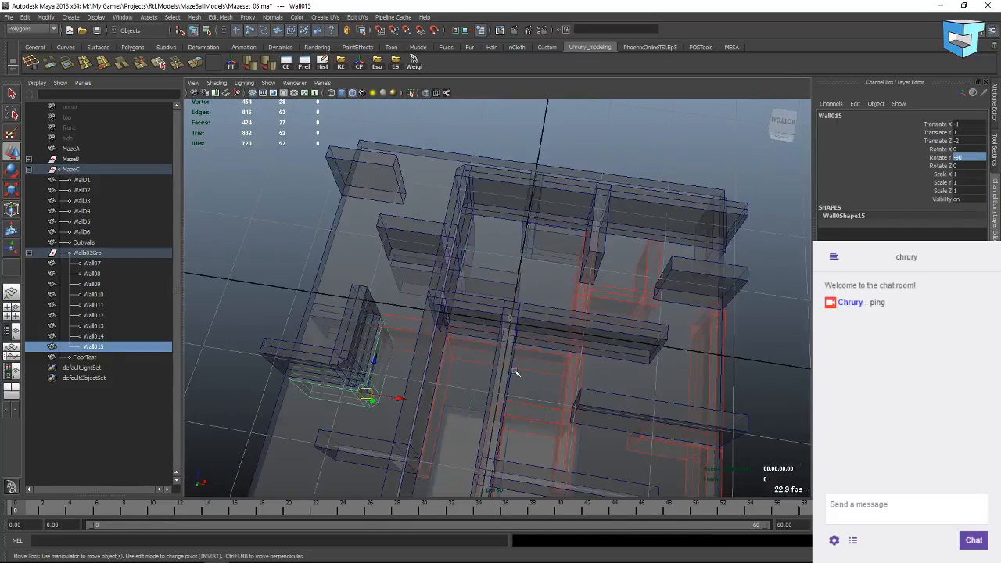
pyautogui.keyDown('alt'); pyautogui.moveTo(516, 372); pyautogui.dragTo(491, 264, button='middle'); pyautogui.keyUp('alt')
pyautogui.keyDown('alt'); pyautogui.moveTo(491, 264); pyautogui.dragTo(375, 294, button='right'); pyautogui.keyUp('alt')
pyautogui.keyDown('alt'); pyautogui.moveTo(469, 214); pyautogui.dragTo(314, 350); pyautogui.keyUp('alt')
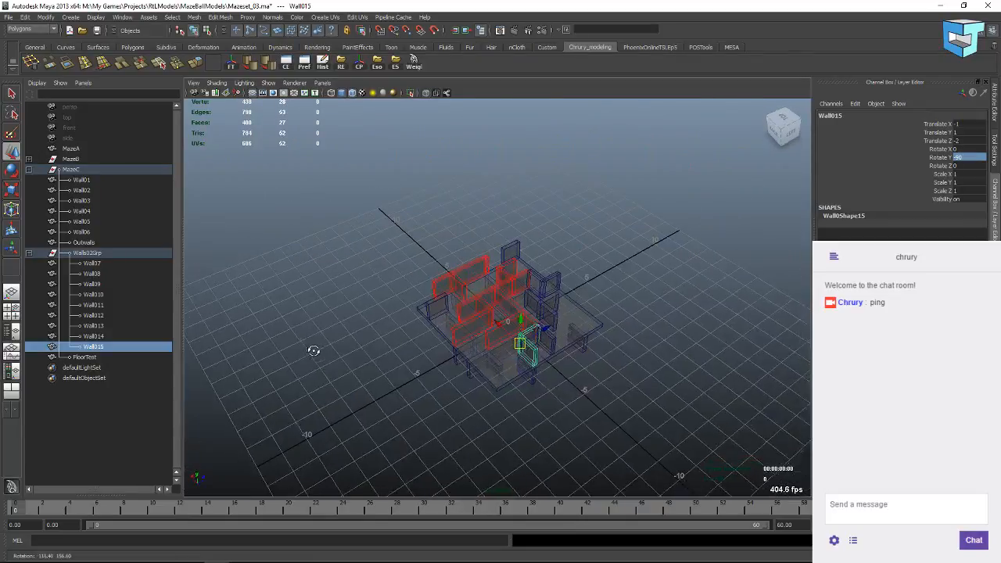
# Clear the selection and inspect the complete two-level layout from a distance and close up.
pyautogui.click(396, 223)
pyautogui.scroll(4, 449, 333)
pyautogui.scroll(-3, 442, 330)
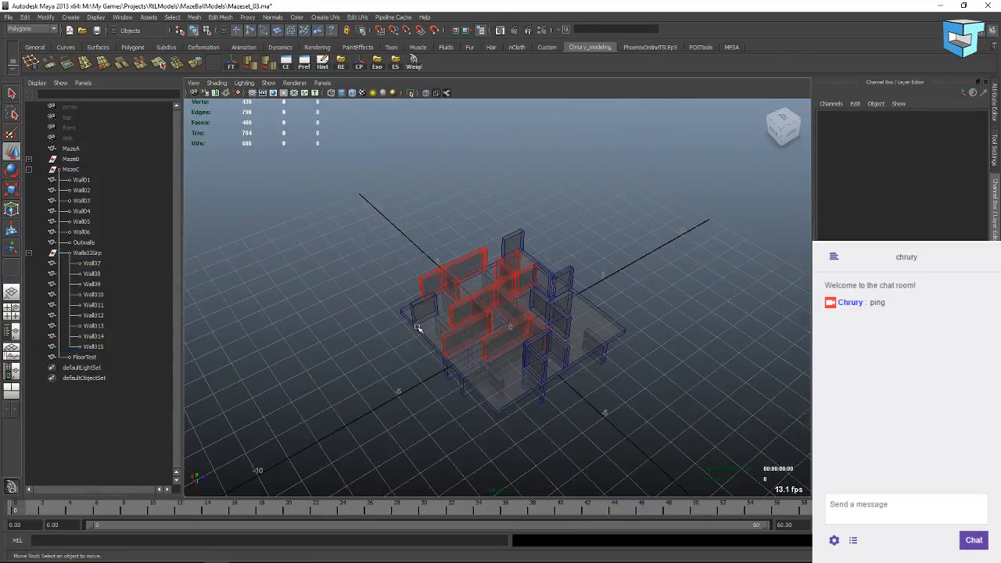
pyautogui.scroll(5, 417, 313)
pyautogui.hotkey('ctrl', 's')
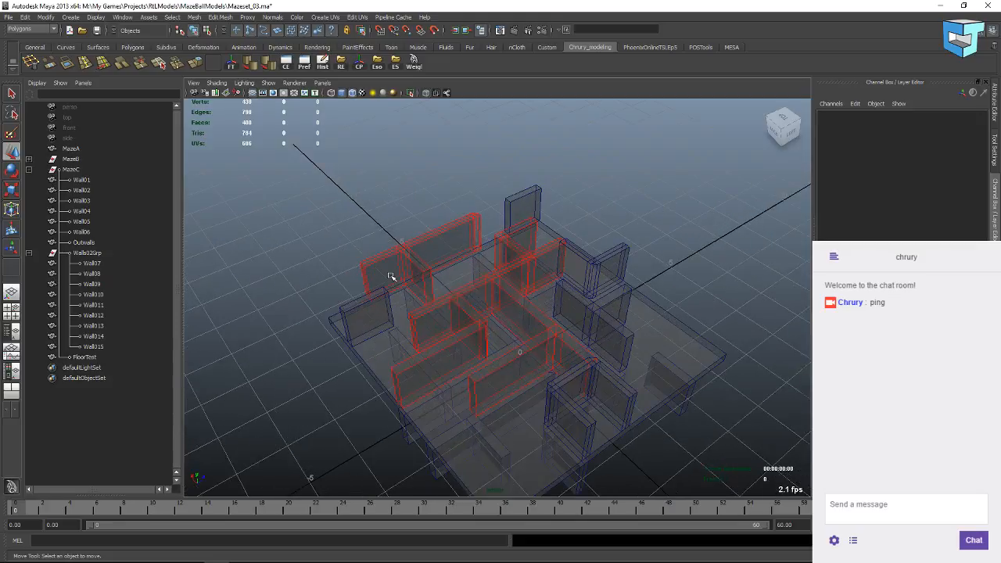
pyautogui.scroll(-4, 414, 339)
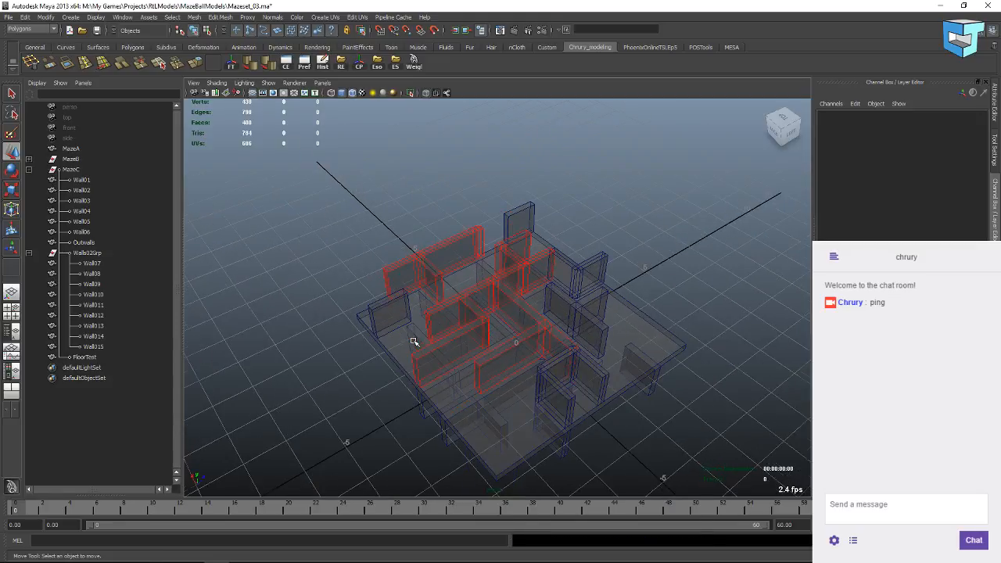
pyautogui.keyDown('alt'); pyautogui.moveTo(420, 291); pyautogui.dragTo(386, 288); pyautogui.keyUp('alt')
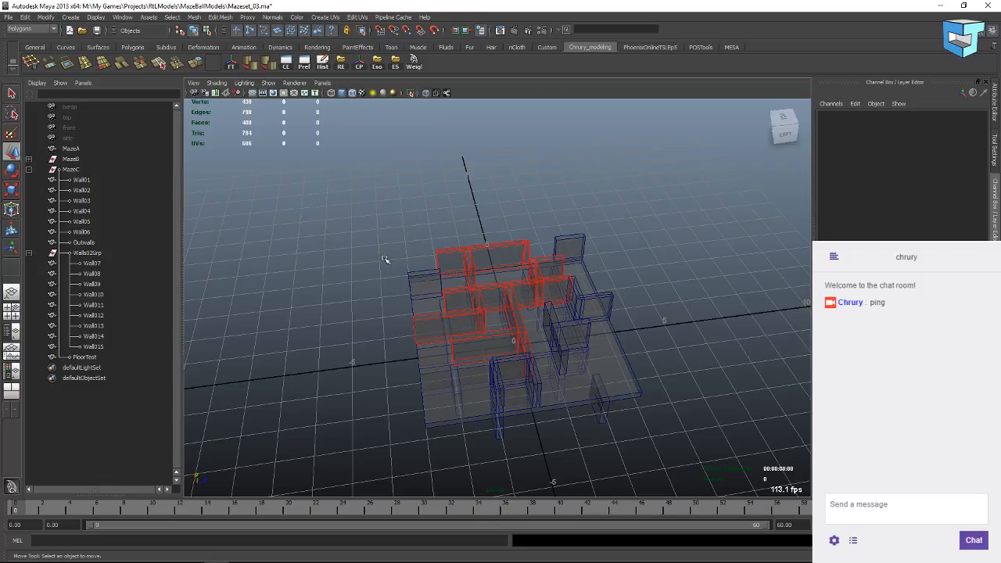
pyautogui.scroll(5, 469, 328)
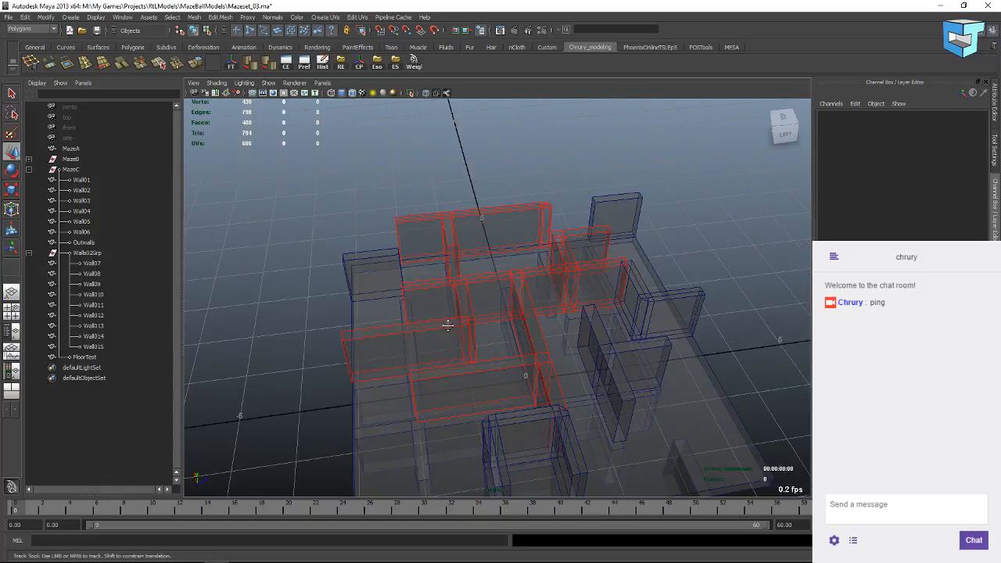
pyautogui.keyDown('alt'); pyautogui.moveTo(447, 322); pyautogui.dragTo(424, 242, button='middle'); pyautogui.keyUp('alt')
pyautogui.keyDown('alt'); pyautogui.moveTo(424, 241); pyautogui.dragTo(427, 269); pyautogui.keyUp('alt')
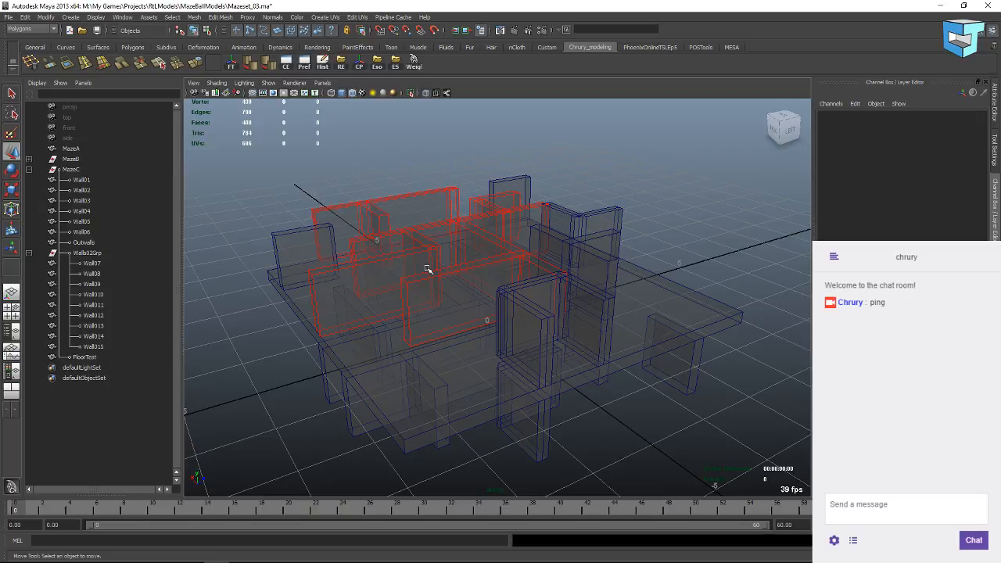
# Bring MazeC's Outwalls down around the first-level walls by setting its Translate Y to 0.
pyautogui.scroll(-8, 431, 299)
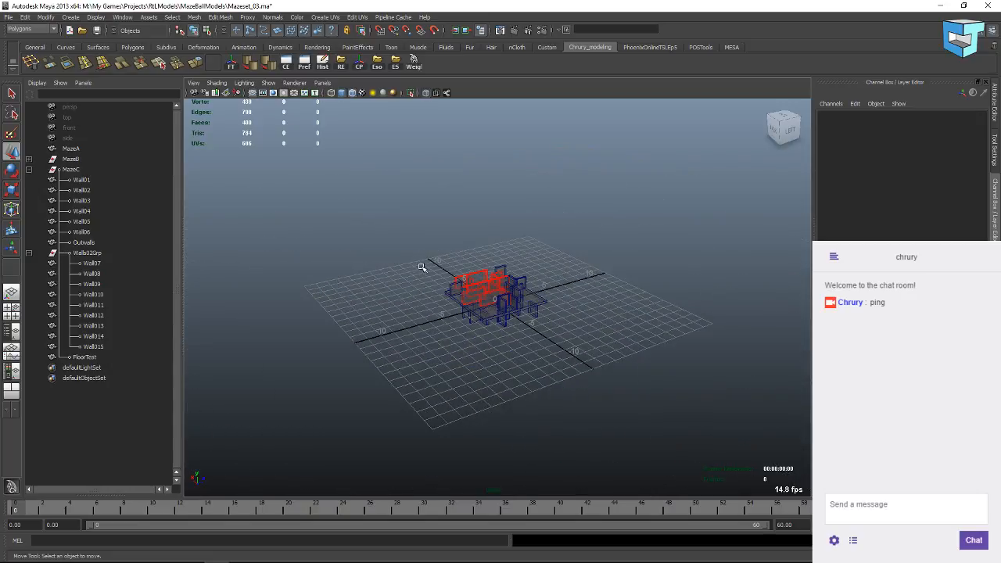
pyautogui.press('a')
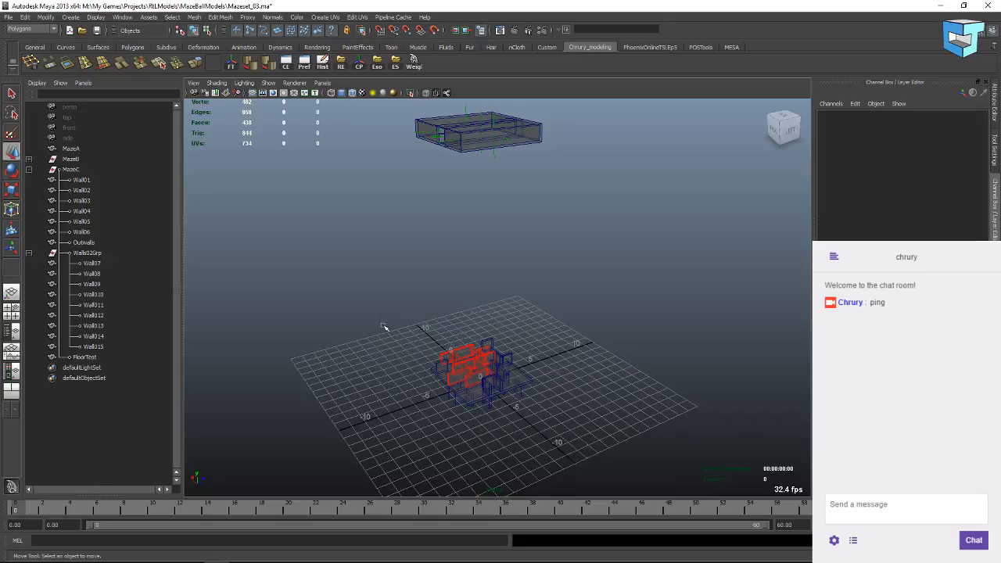
pyautogui.keyDown('alt'); pyautogui.moveTo(384, 327); pyautogui.dragTo(430, 322); pyautogui.keyUp('alt')
pyautogui.click(526, 137)
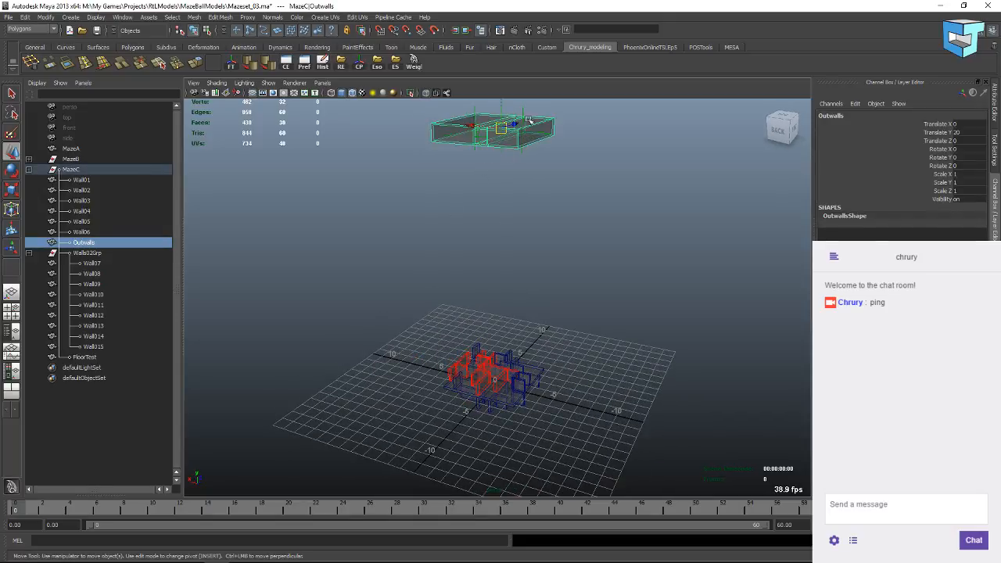
pyautogui.keyDown('alt'); pyautogui.moveTo(450, 186); pyautogui.dragTo(472, 218); pyautogui.keyUp('alt')
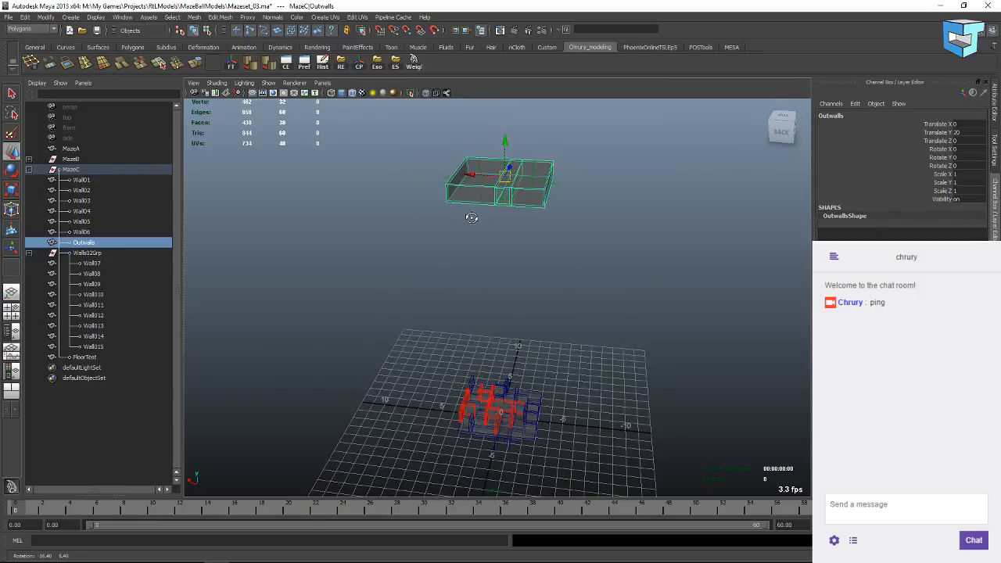
pyautogui.doubleClick(957, 132)
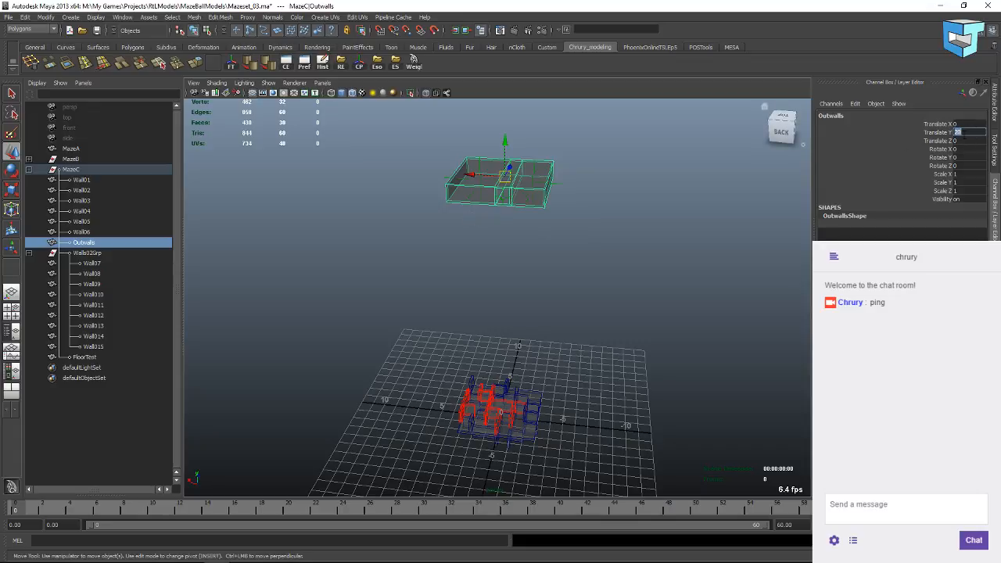
pyautogui.write('0')
pyautogui.press('Return')
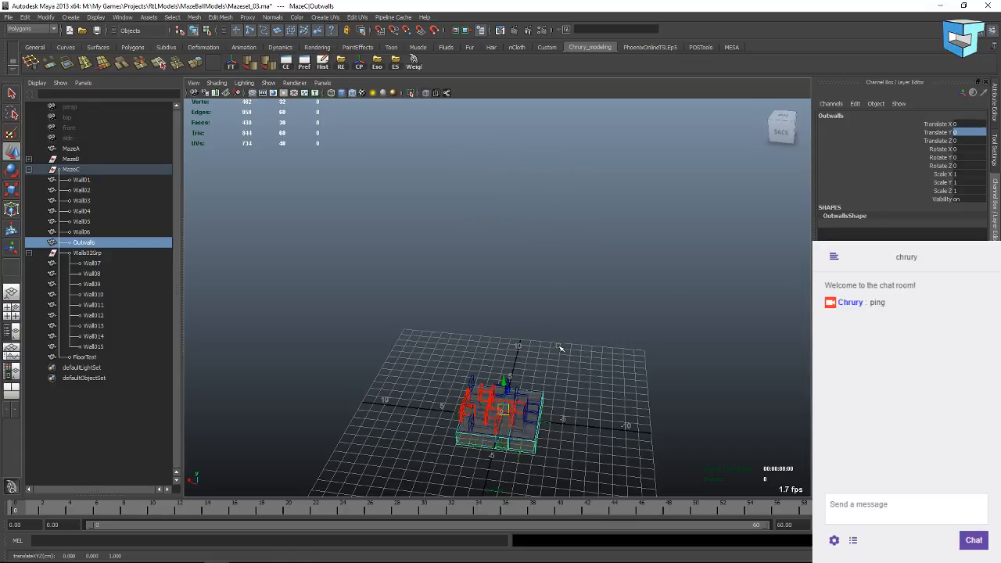
# Frame the lowered Outwalls from the back and duplicate it in place.
pyautogui.press('f')
pyautogui.keyDown('alt'); pyautogui.moveTo(519, 368); pyautogui.dragTo(538, 395); pyautogui.keyUp('alt')
pyautogui.hotkey('ctrl', 'd')
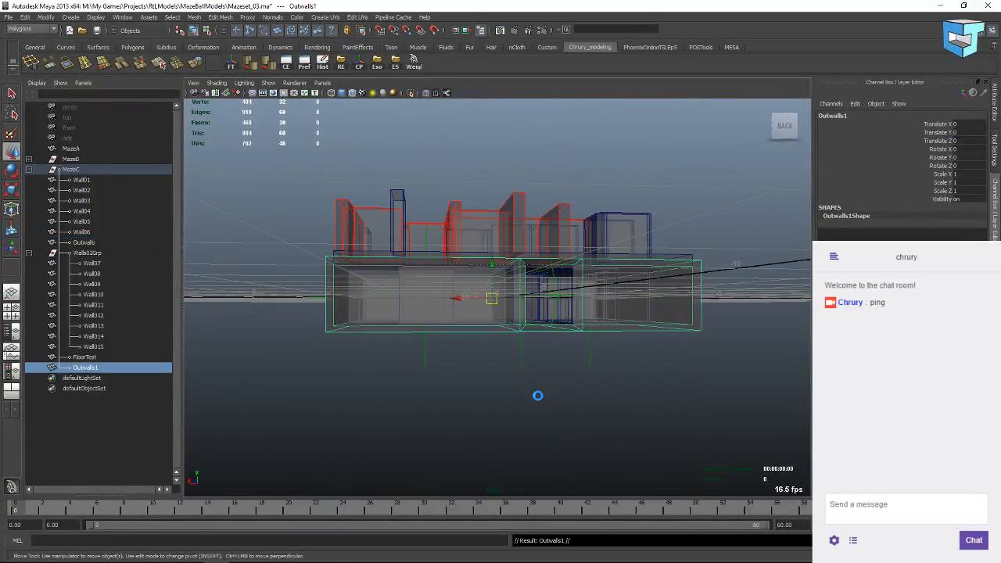
# Raise the duplicated outer walls above the originals by setting Translate Y to 1.2.
pyautogui.moveTo(490, 263); pyautogui.dragTo(496, 212)
pyautogui.click(973, 132)
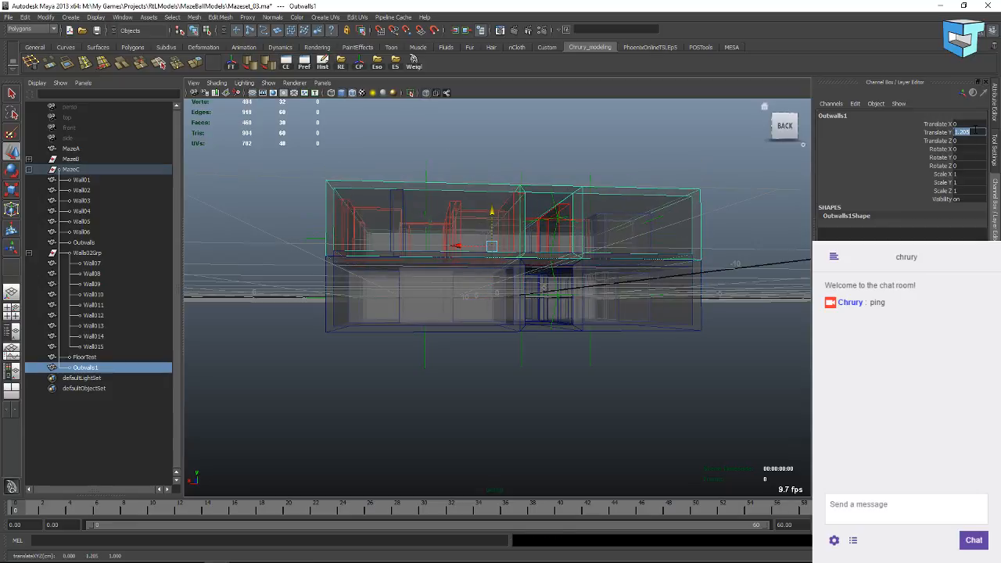
pyautogui.press('BackSpace')
pyautogui.write('1.2')
pyautogui.press('Return')
pyautogui.keyDown('alt'); pyautogui.moveTo(351, 322); pyautogui.dragTo(488, 323); pyautogui.keyUp('alt')
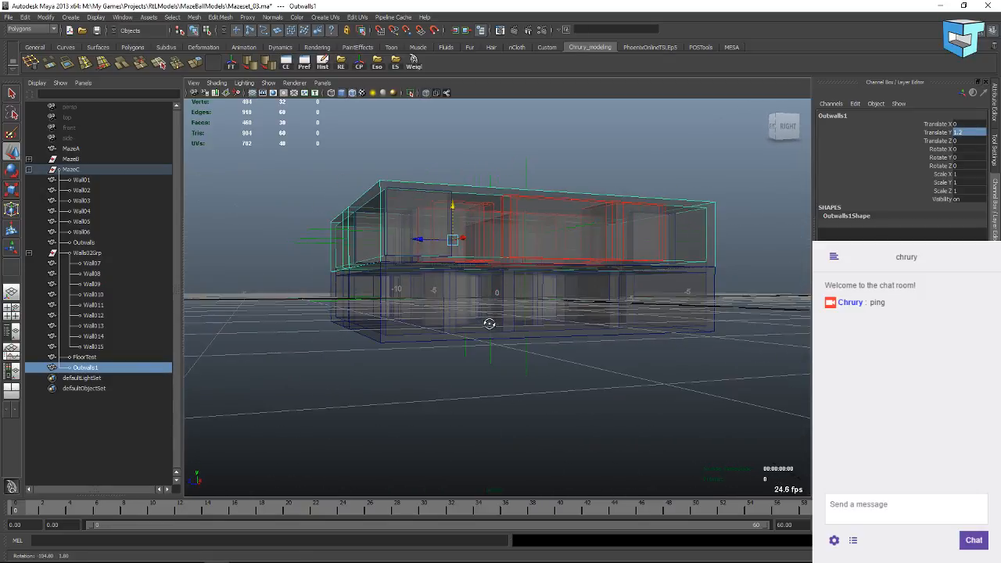
# Delete the FloorTest object and the duplicated outer walls Outwalls1 from the MazeC group.
pyautogui.click(97, 358)
pyautogui.press('Delete')
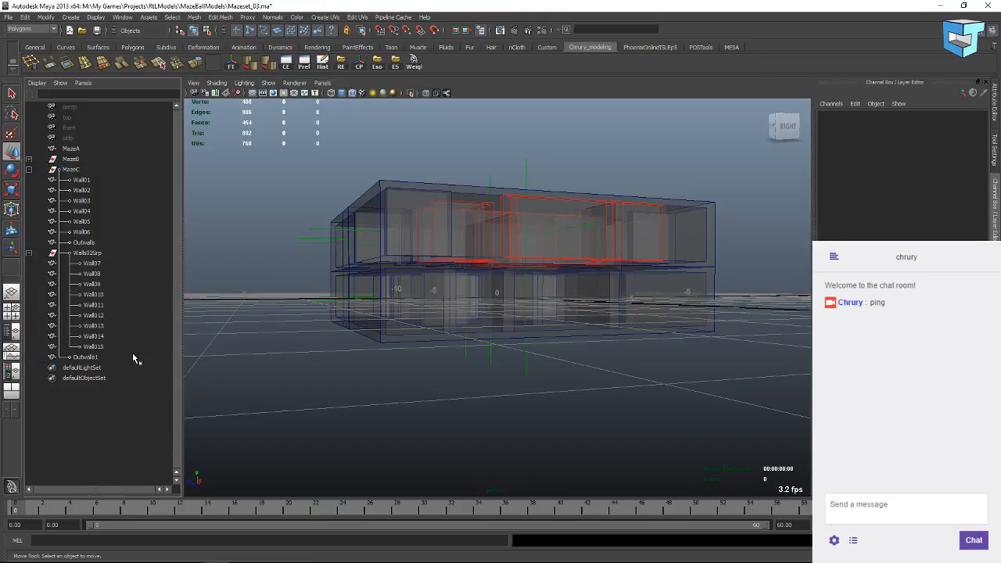
pyautogui.keyDown('alt'); pyautogui.moveTo(485, 313); pyautogui.dragTo(373, 310); pyautogui.keyUp('alt')
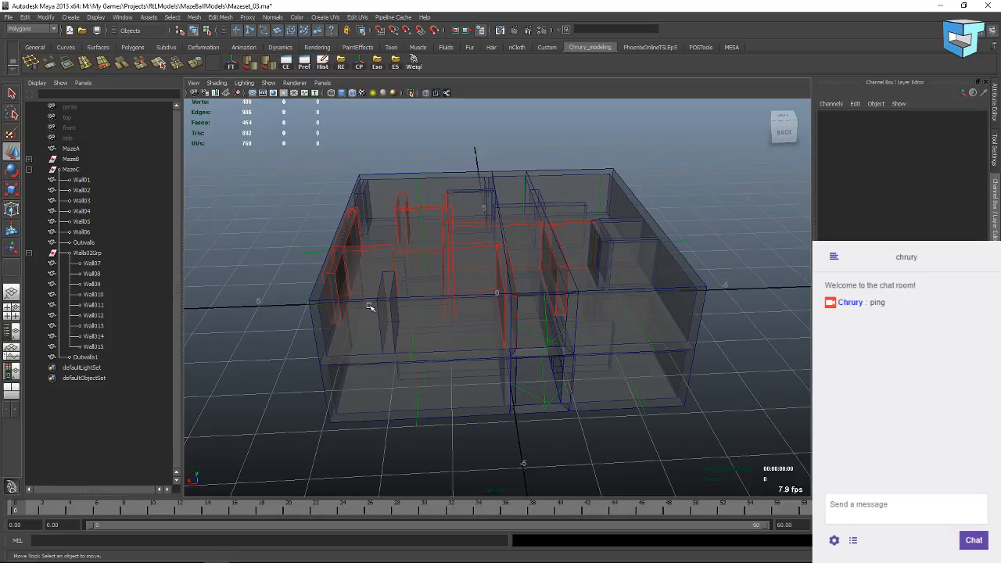
pyautogui.keyDown('alt'); pyautogui.moveTo(369, 353); pyautogui.dragTo(382, 311); pyautogui.keyUp('alt')
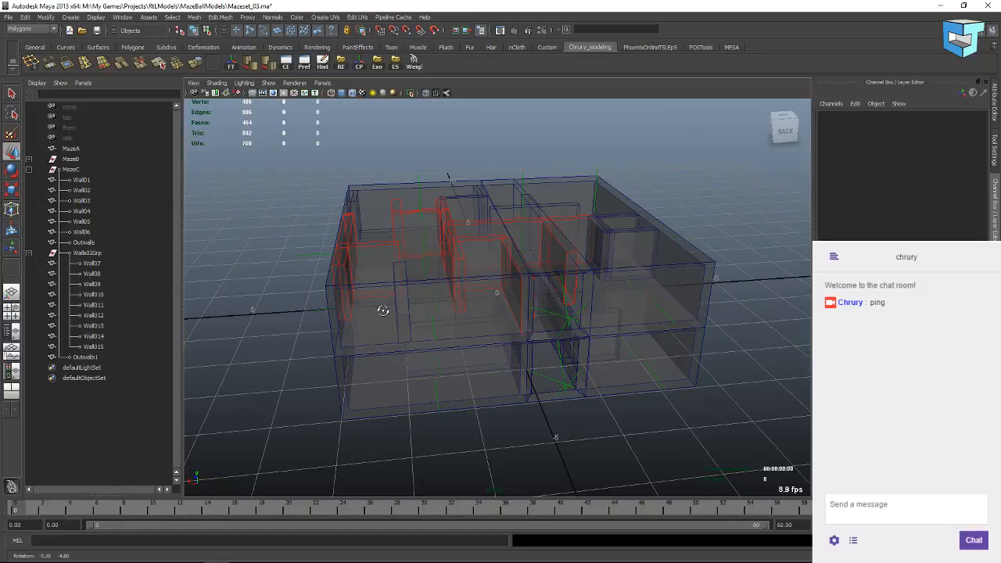
pyautogui.click(88, 357)
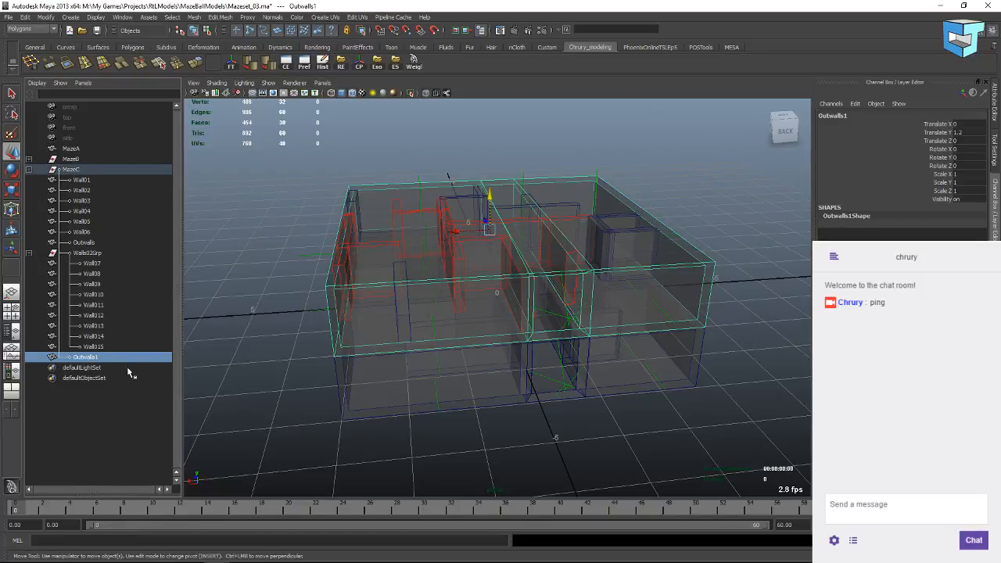
pyautogui.press('Delete')
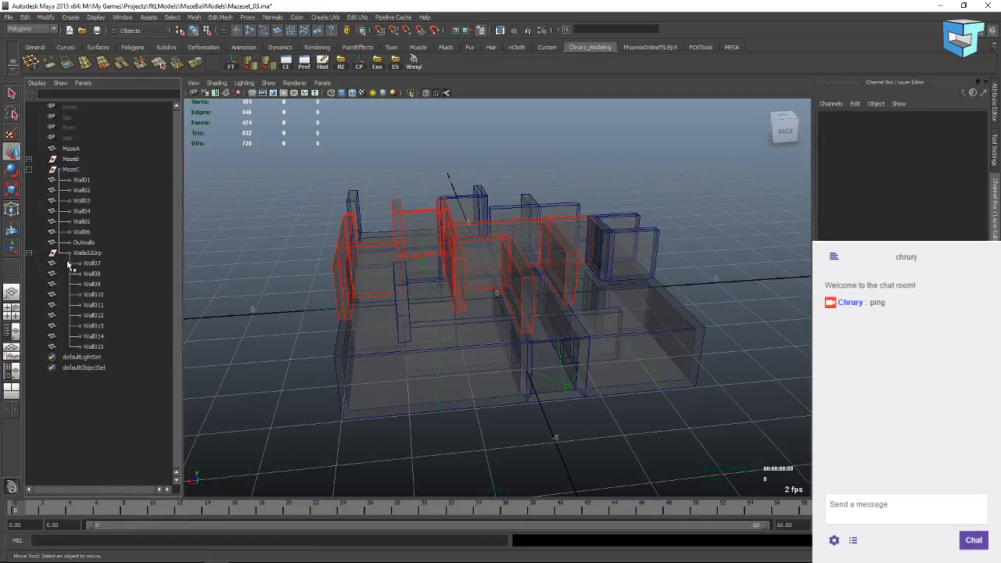
# Select the Outwalls mesh and examine the maze layout in the orthographic top view, returning to perspective.
pyautogui.click(84, 242)
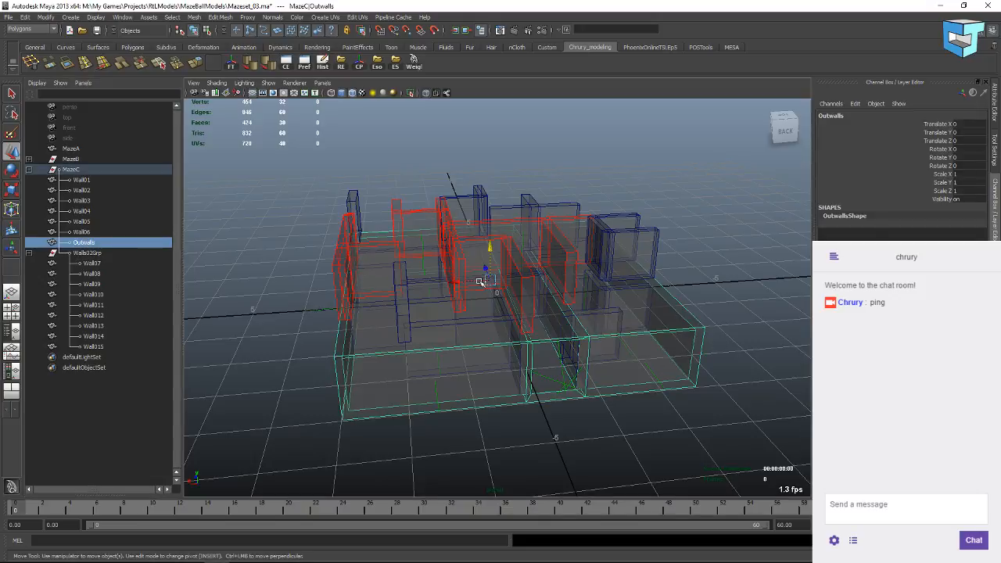
pyautogui.keyDown('alt'); pyautogui.moveTo(570, 317); pyautogui.dragTo(504, 312); pyautogui.keyUp('alt')
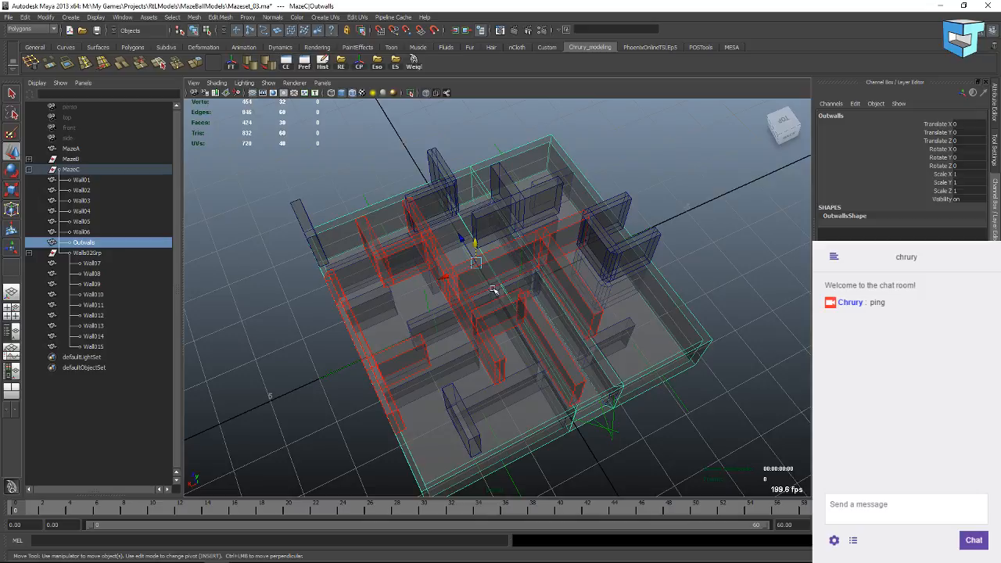
pyautogui.click(322, 83)
pyautogui.moveTo(344, 112)
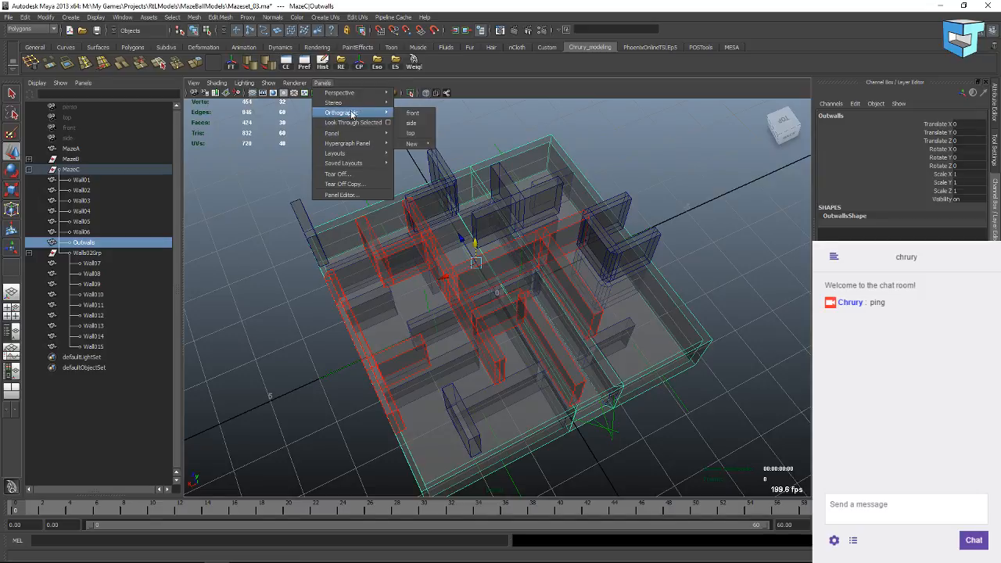
pyautogui.click(414, 130)
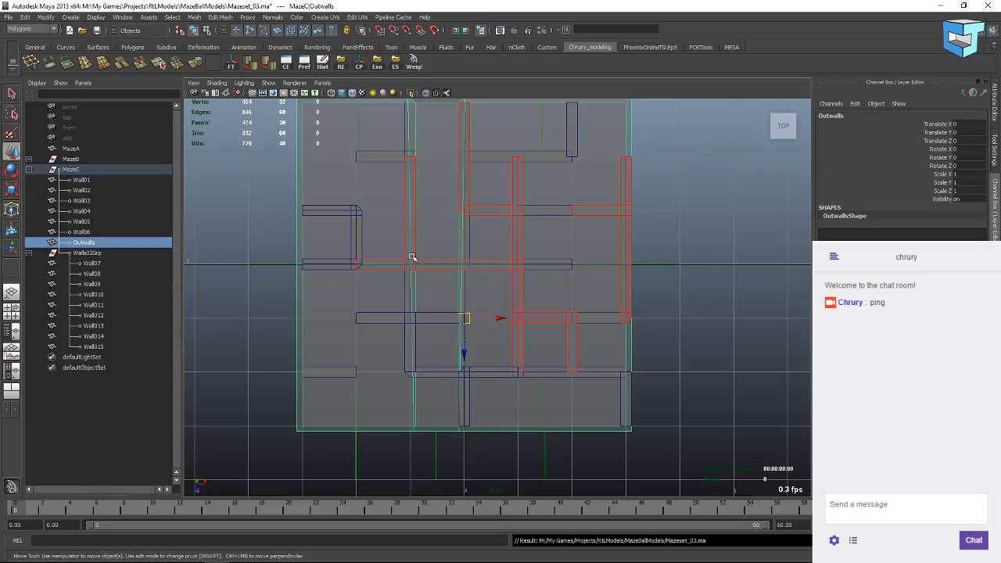
pyautogui.keyDown('alt'); pyautogui.moveTo(415, 239); pyautogui.dragTo(433, 285, button='middle'); pyautogui.keyUp('alt')
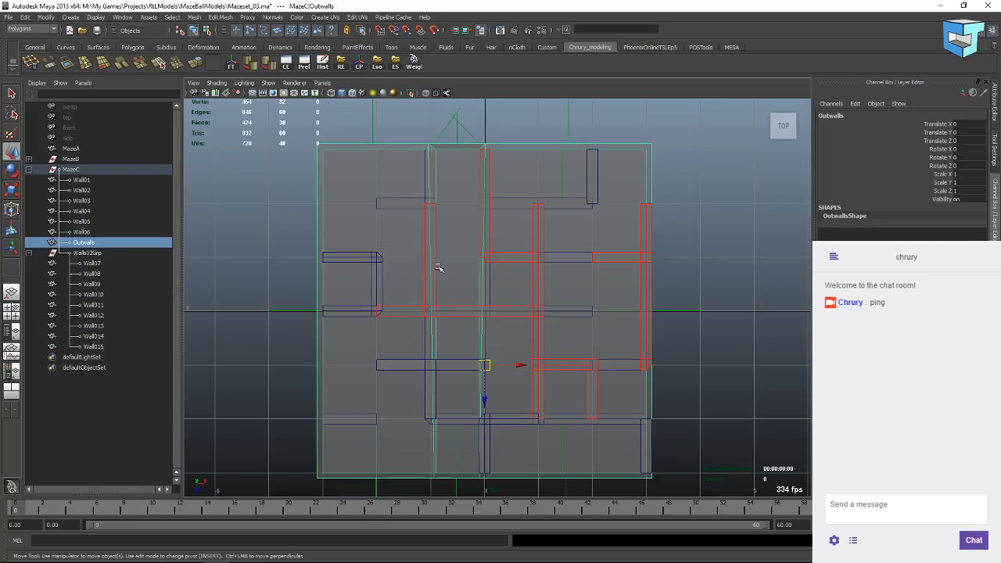
pyautogui.click(322, 83)
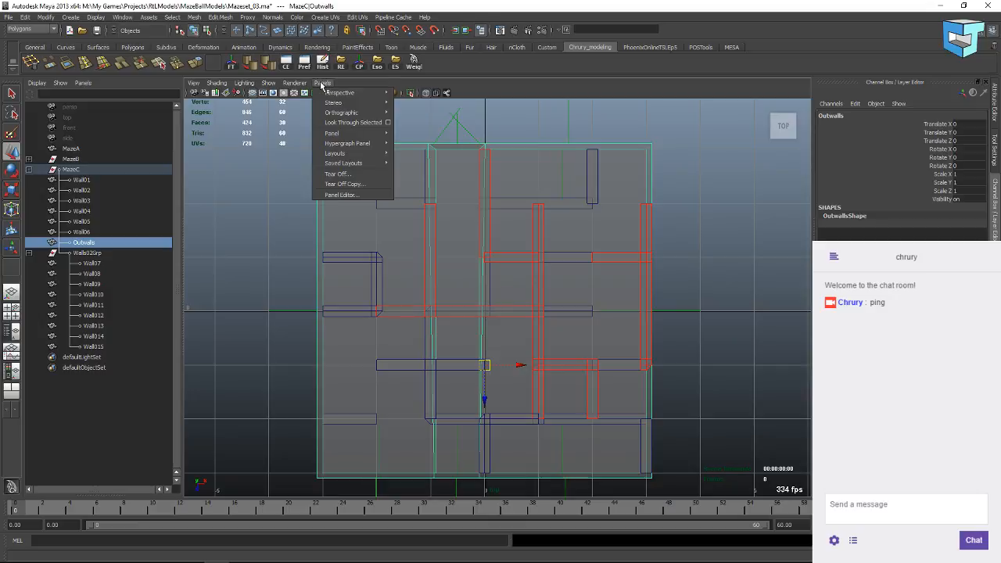
pyautogui.moveTo(336, 95)
pyautogui.click(412, 93)
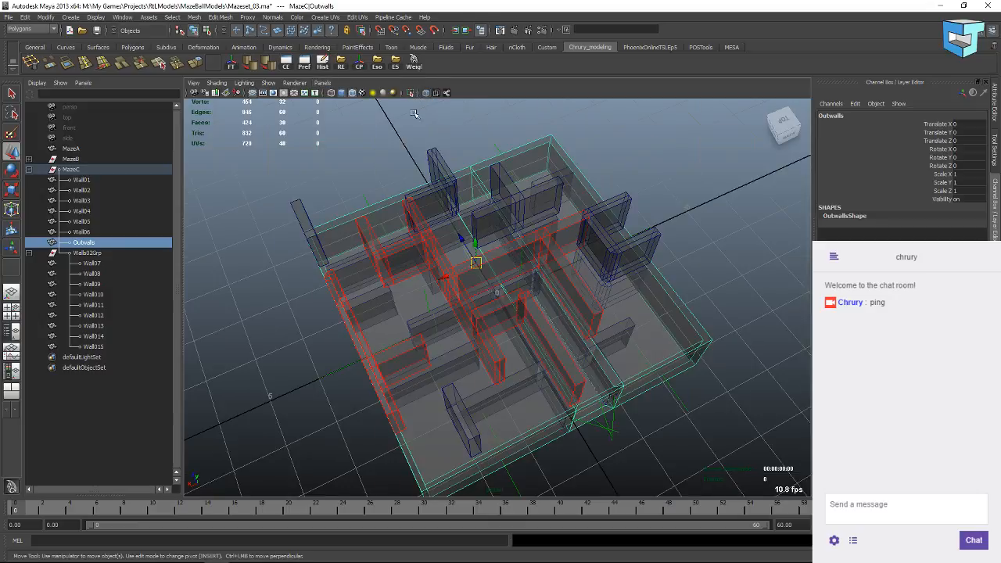
# Try to insert an edge loop across one outer side of the Outwalls mesh.
pyautogui.keyDown('alt'); pyautogui.moveTo(530, 296); pyautogui.dragTo(515, 277); pyautogui.keyUp('alt')
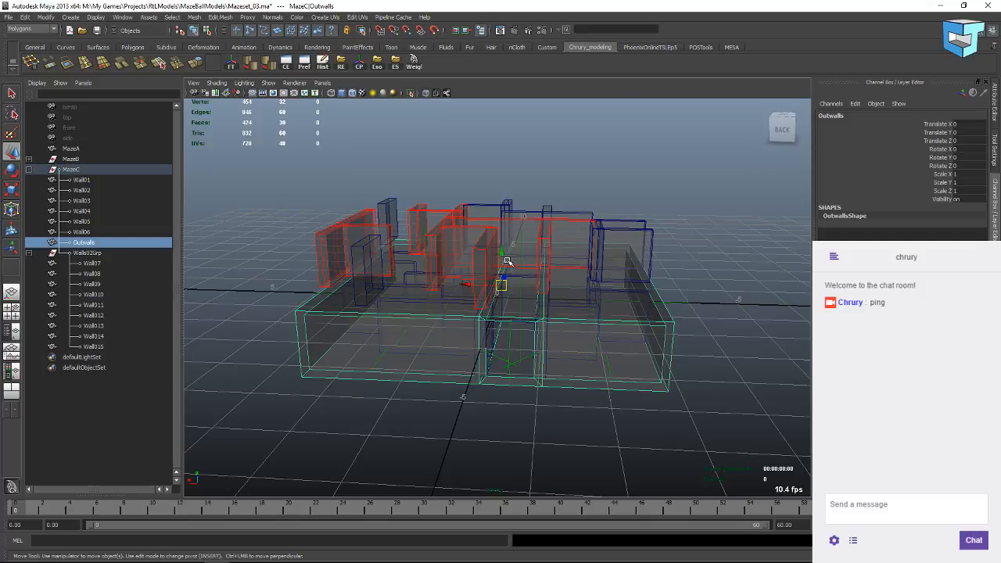
pyautogui.scroll(5, 538, 410)
pyautogui.keyDown('alt'); pyautogui.moveTo(539, 391); pyautogui.dragTo(521, 326, button='middle'); pyautogui.keyUp('alt')
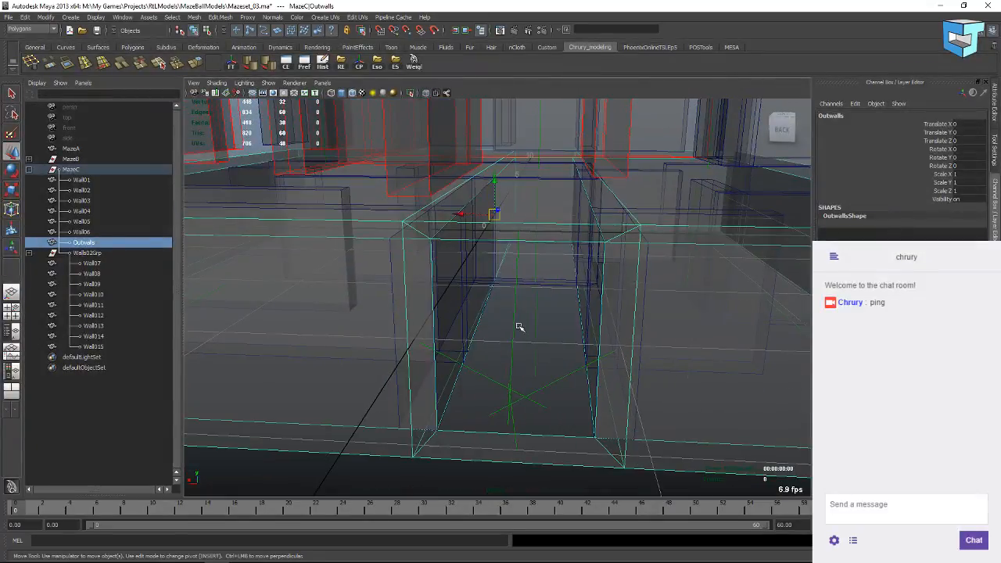
pyautogui.keyDown('alt'); pyautogui.moveTo(523, 326); pyautogui.dragTo(498, 337); pyautogui.keyUp('alt')
pyautogui.scroll(-5, 497, 336)
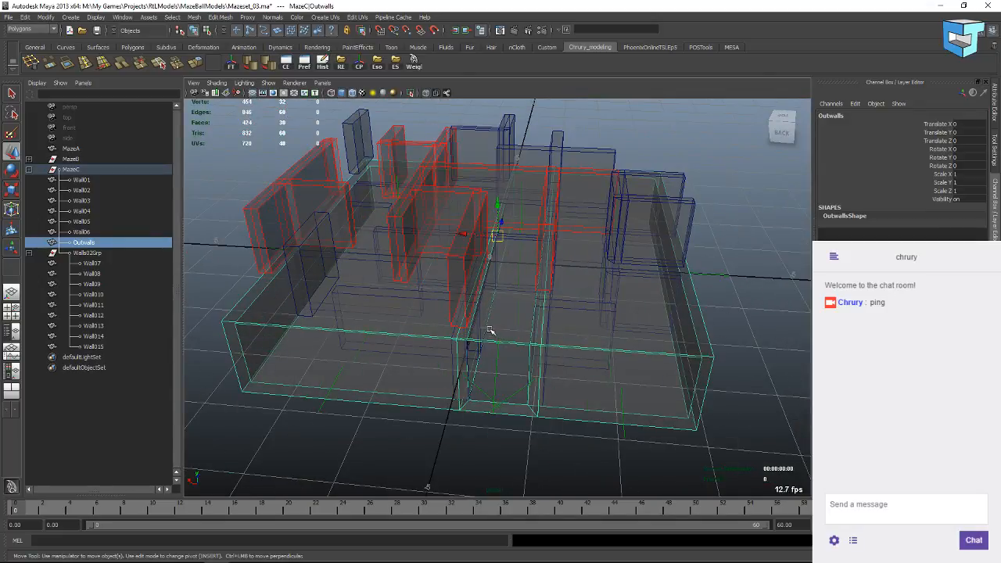
pyautogui.keyDown('alt'); pyautogui.moveTo(489, 330); pyautogui.dragTo(471, 278); pyautogui.keyUp('alt')
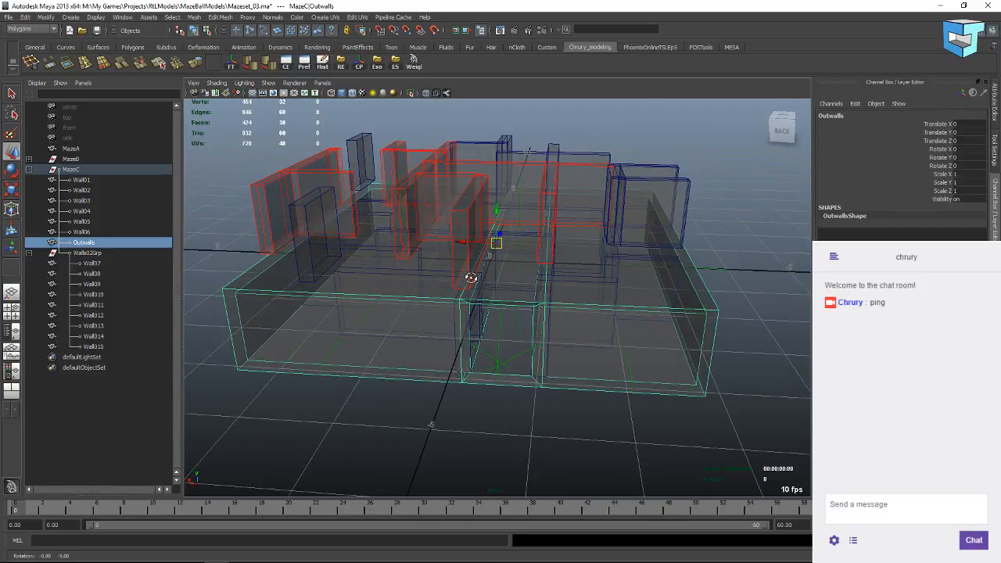
pyautogui.keyDown('alt'); pyautogui.moveTo(471, 277); pyautogui.dragTo(368, 301); pyautogui.keyUp('alt')
pyautogui.click(219, 17)
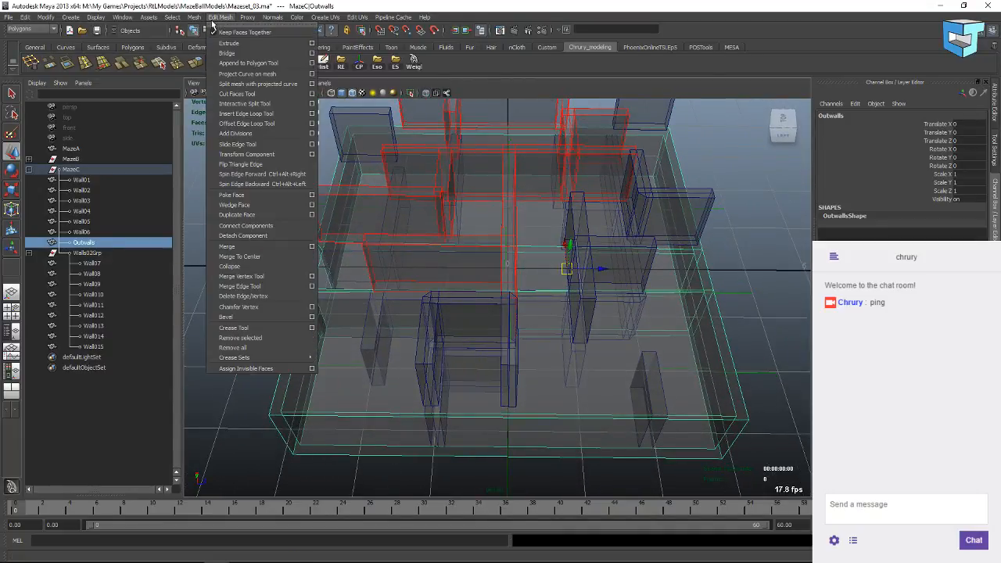
pyautogui.click(246, 113)
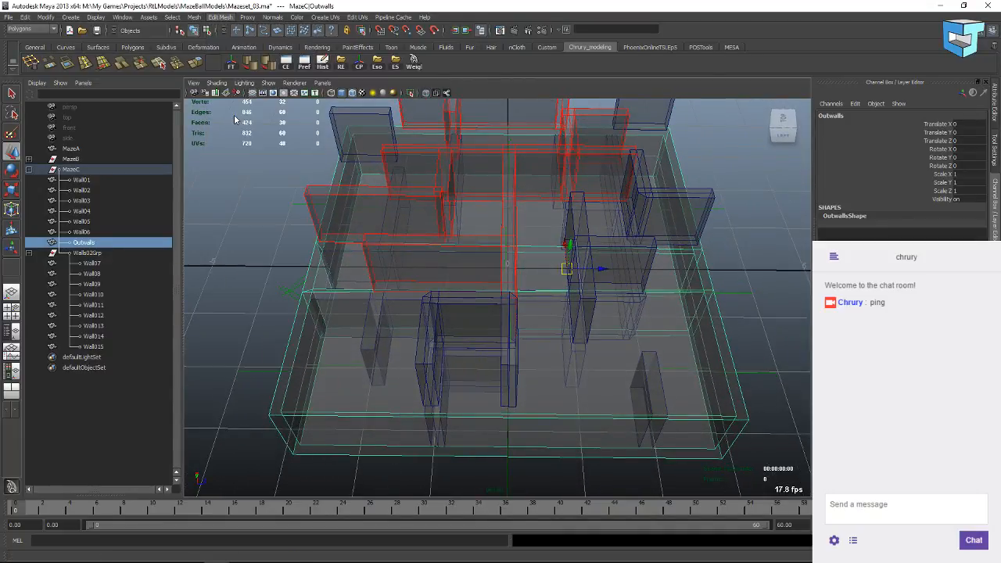
pyautogui.moveTo(544, 417); pyautogui.dragTo(565, 414)
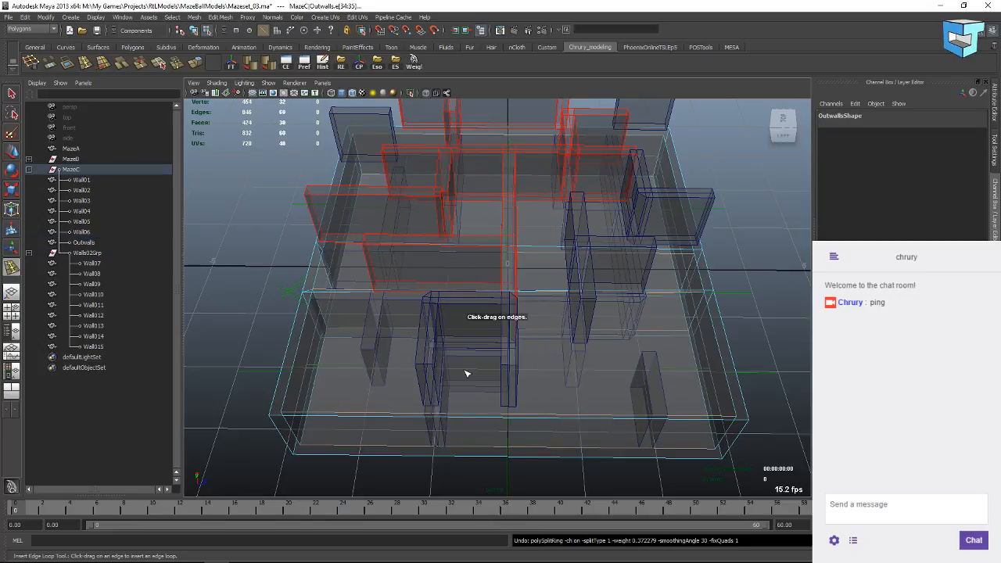
# Insert an edge loop through the wider section of the Outwalls mesh, parallel to the central corridor walls.
pyautogui.keyDown('alt'); pyautogui.moveTo(384, 322); pyautogui.dragTo(487, 324); pyautogui.keyUp('alt')
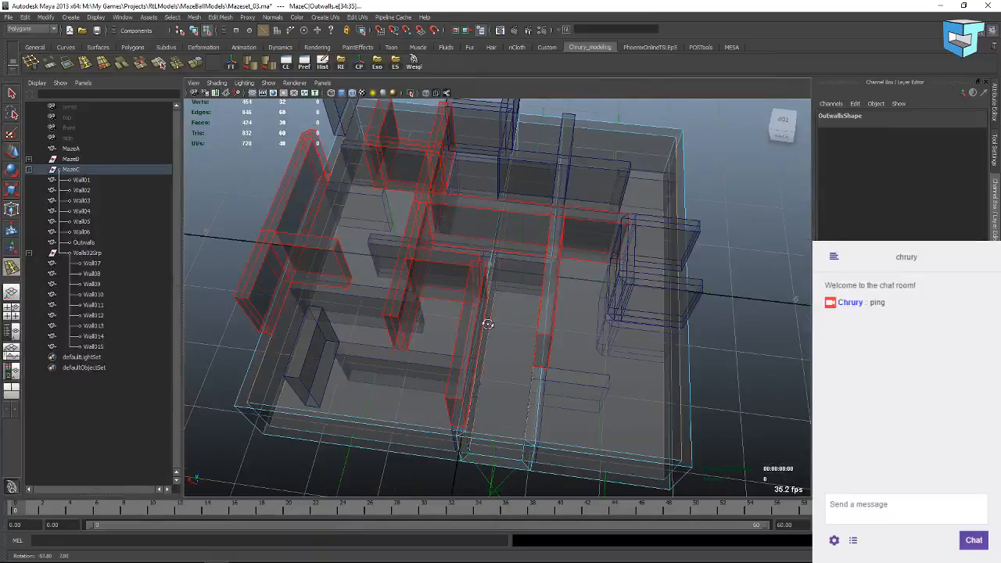
pyautogui.scroll(-3, 481, 320)
pyautogui.scroll(2, 476, 314)
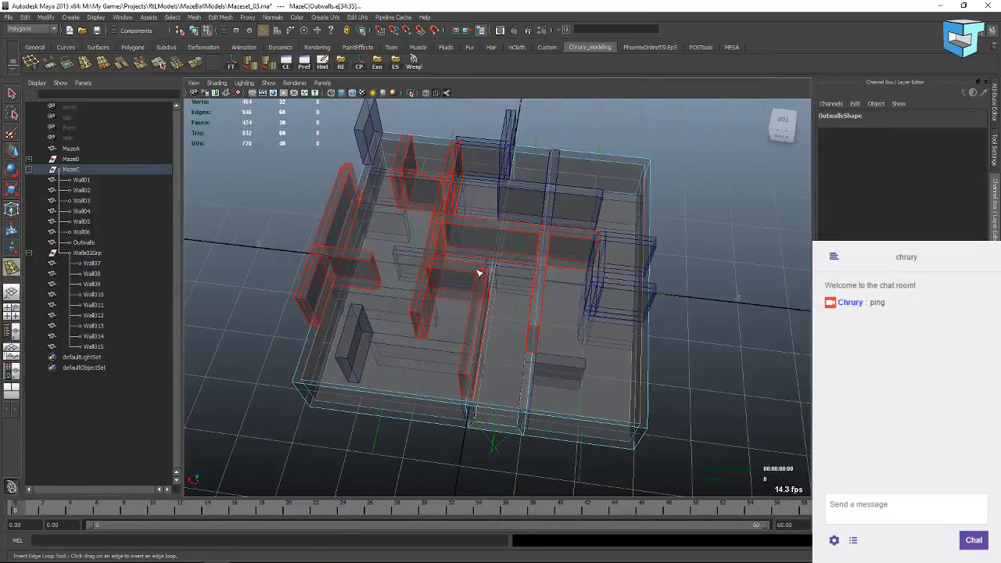
pyautogui.keyDown('alt'); pyautogui.moveTo(478, 273); pyautogui.dragTo(409, 239, button='middle'); pyautogui.keyUp('alt')
pyautogui.keyDown('alt'); pyautogui.moveTo(409, 239); pyautogui.dragTo(367, 243); pyautogui.keyUp('alt')
pyautogui.keyDown('alt'); pyautogui.moveTo(412, 265); pyautogui.dragTo(453, 281, button='middle'); pyautogui.keyUp('alt')
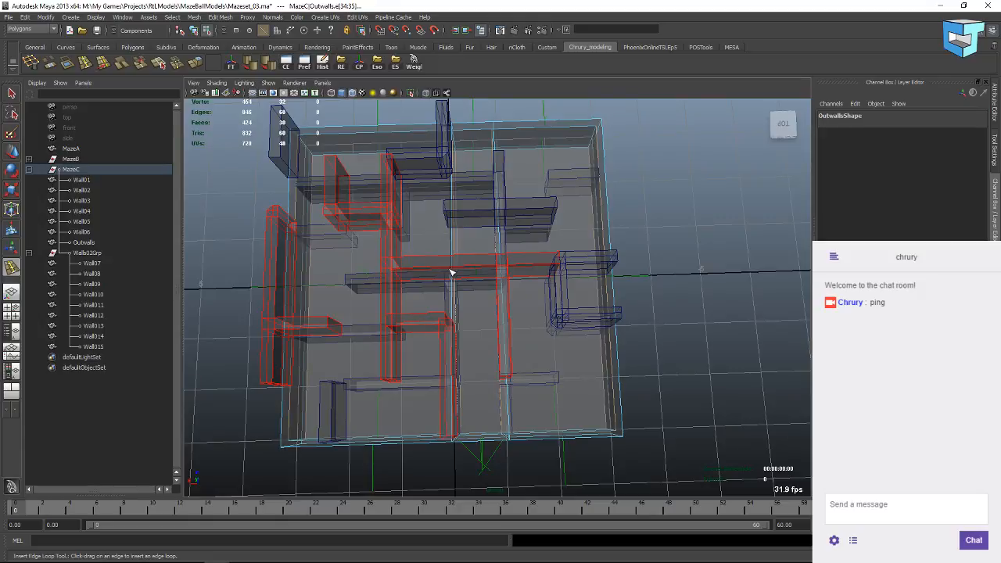
pyautogui.keyDown('alt'); pyautogui.moveTo(500, 243); pyautogui.dragTo(458, 228); pyautogui.keyUp('alt')
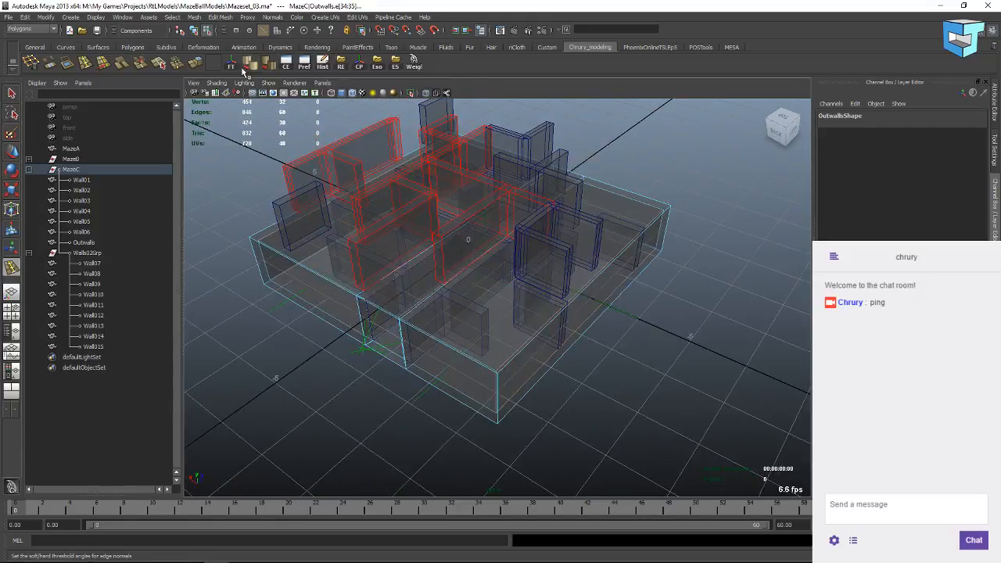
pyautogui.click(395, 222)
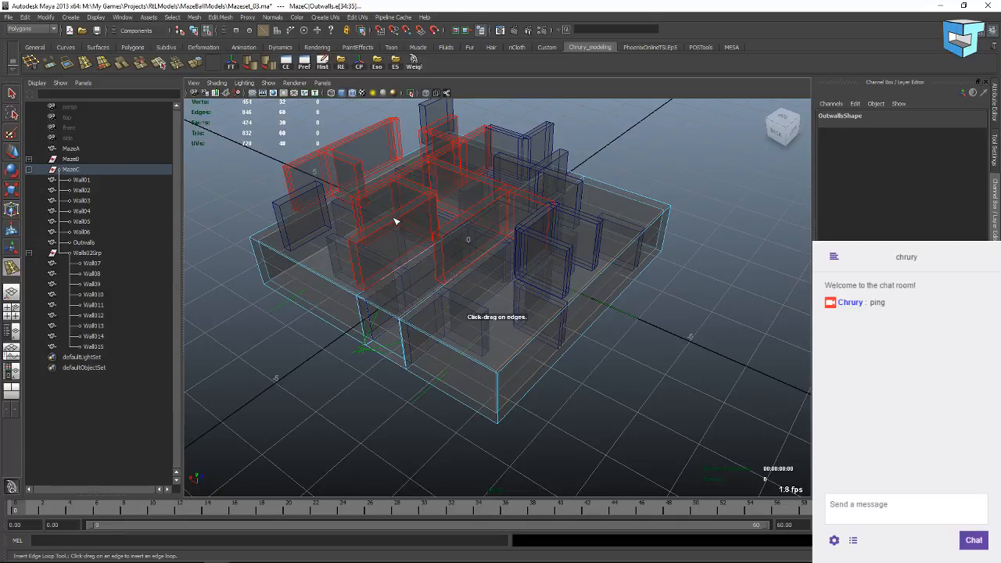
pyautogui.keyDown('alt'); pyautogui.moveTo(522, 315); pyautogui.dragTo(412, 322); pyautogui.keyUp('alt')
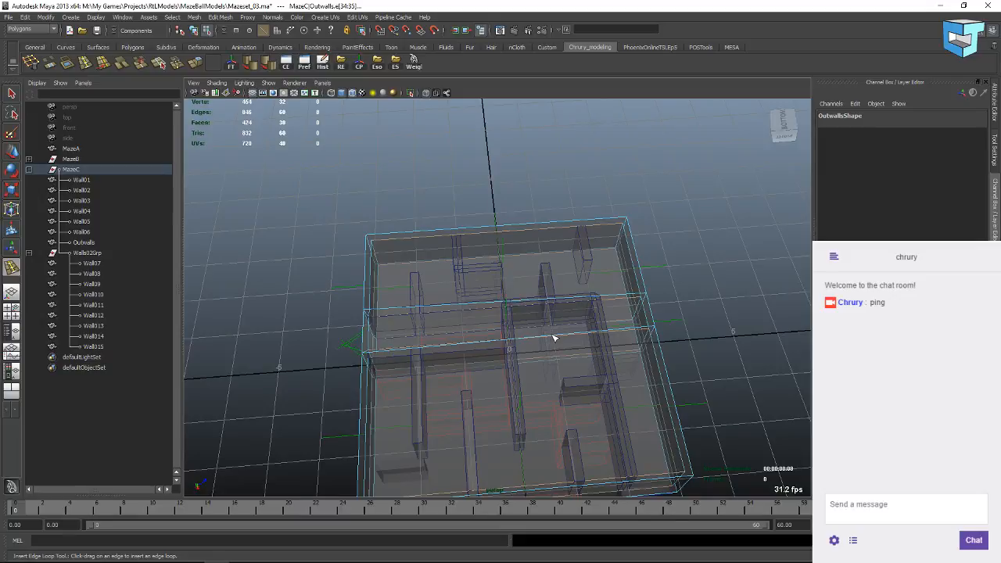
pyautogui.keyDown('alt'); pyautogui.moveTo(421, 379); pyautogui.dragTo(527, 380); pyautogui.keyUp('alt')
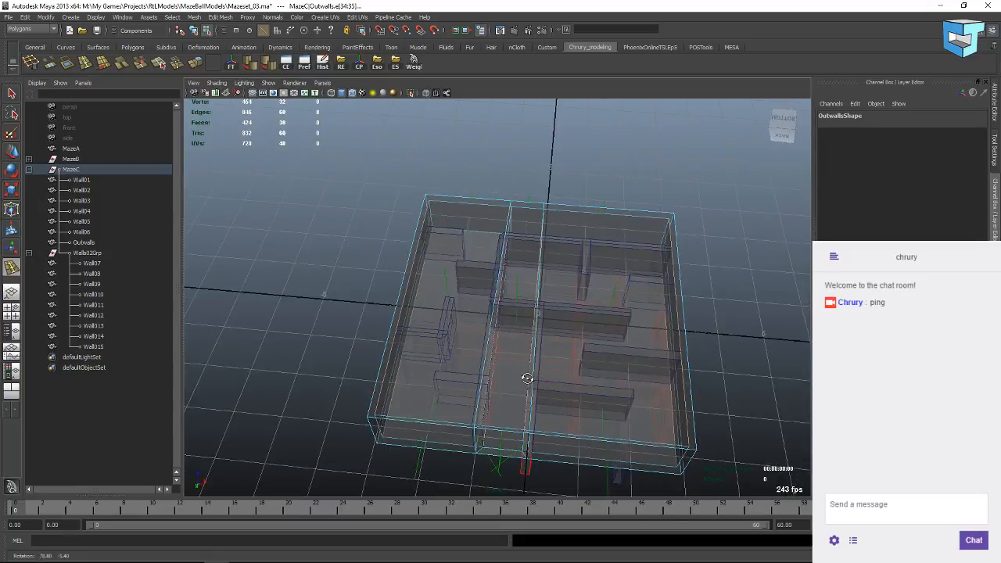
pyautogui.moveTo(579, 424)
pyautogui.keyDown('alt'); pyautogui.mouseDown()
pyautogui.moveTo(570, 320)
pyautogui.moveTo(560, 430)
pyautogui.mouseUp(); pyautogui.keyUp('alt')
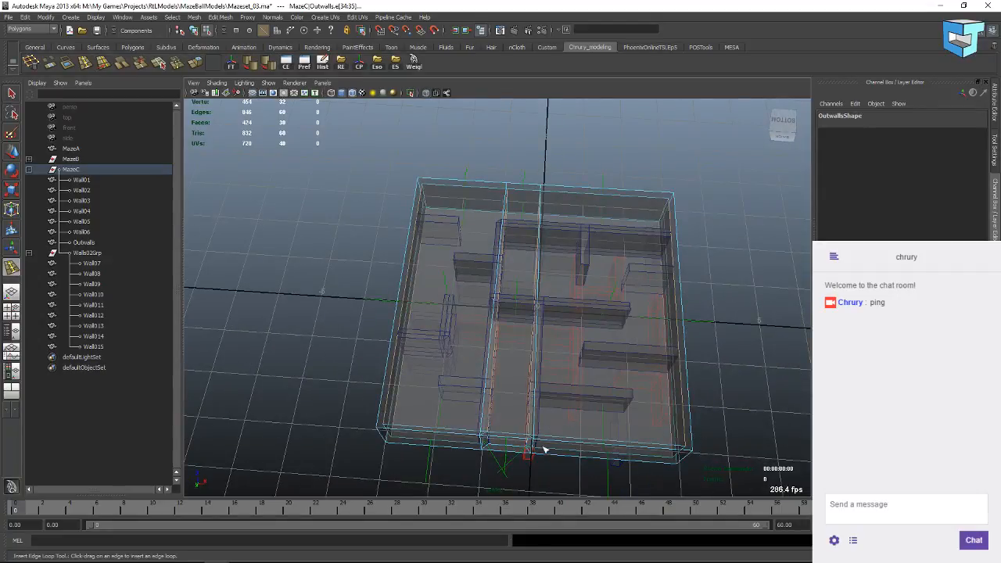
pyautogui.keyDown('alt'); pyautogui.moveTo(591, 402); pyautogui.dragTo(545, 349, button='middle'); pyautogui.keyUp('alt')
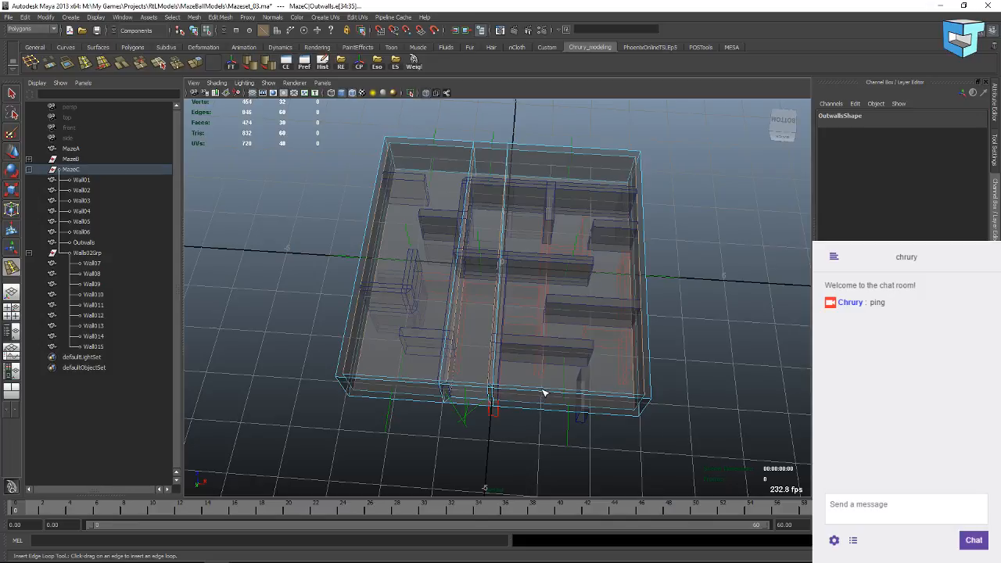
pyautogui.moveTo(545, 392); pyautogui.dragTo(546, 393)
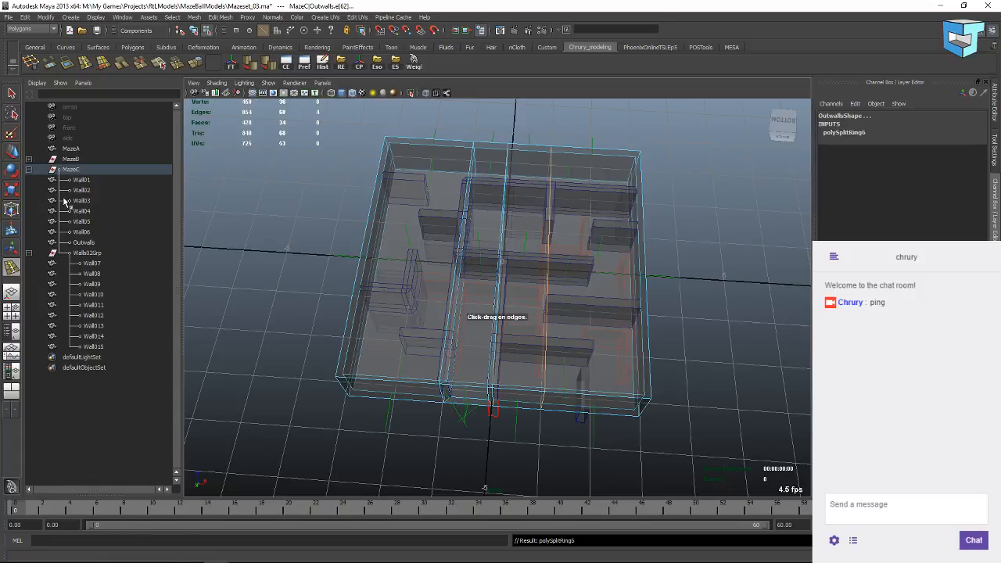
pyautogui.press('q')
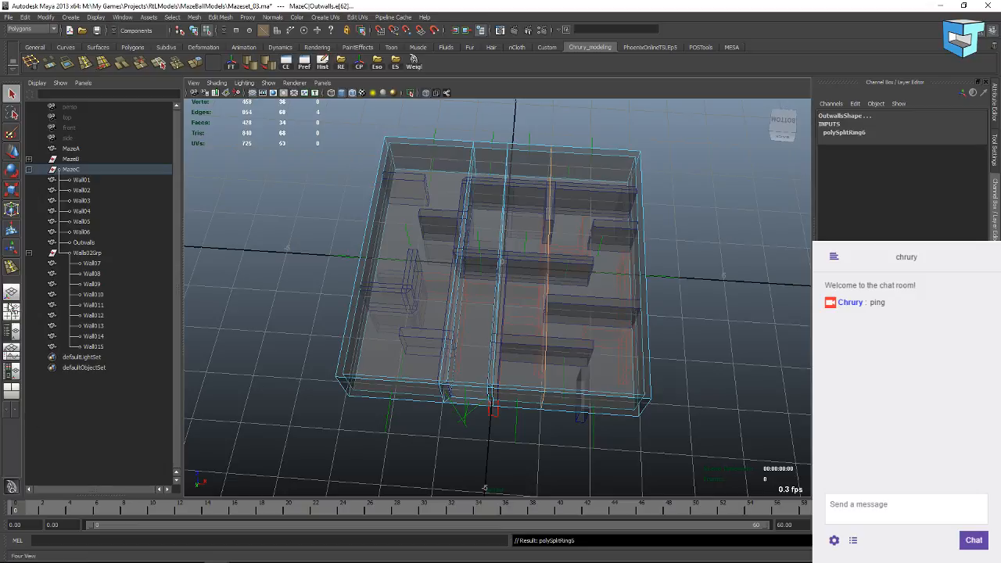
# Switch the workspace to a layout with top and perspective views above the Graph Editor.
pyautogui.click(12, 395)
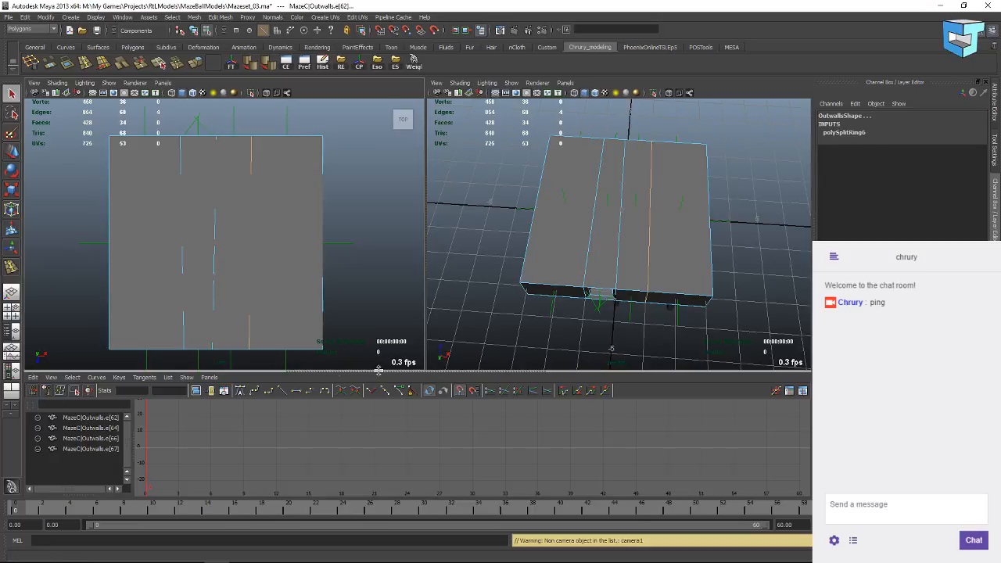
pyautogui.click(14, 417)
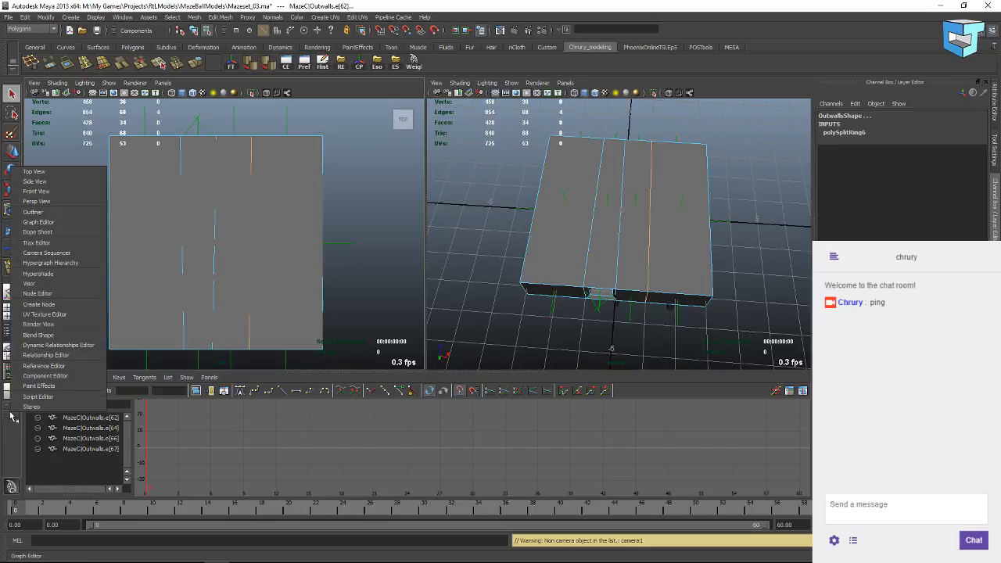
pyautogui.click(13, 417)
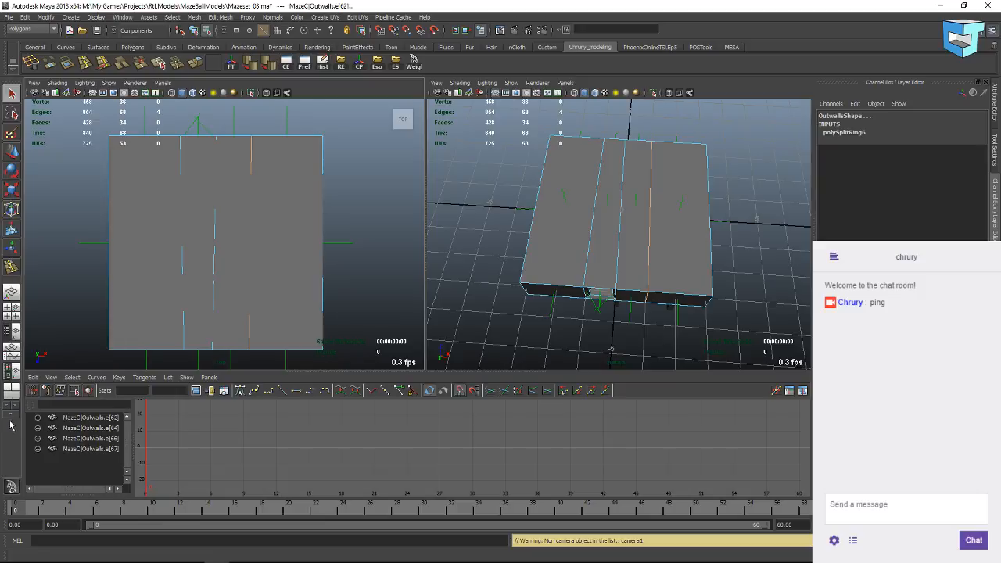
# Switch the workspace to two side-by-side views, top and perspective, without the Graph Editor.
pyautogui.click(13, 416)
pyautogui.click(32, 427)
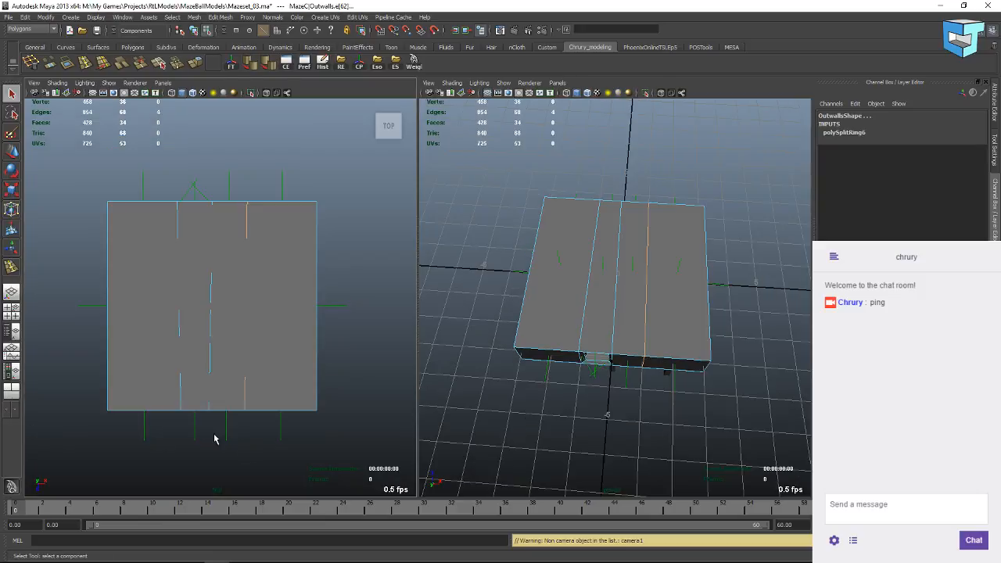
pyautogui.click(161, 84)
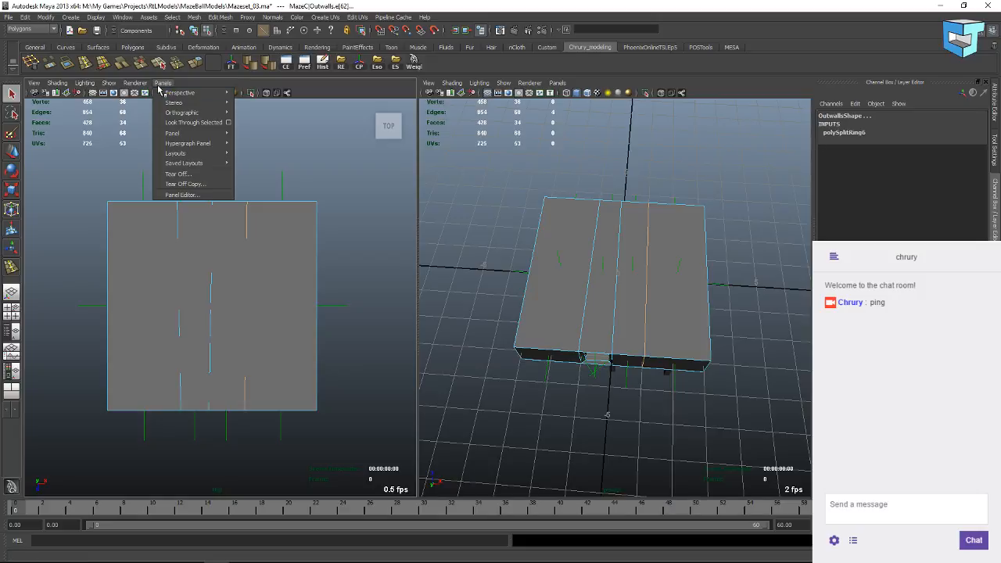
pyautogui.moveTo(182, 112)
pyautogui.click(249, 136)
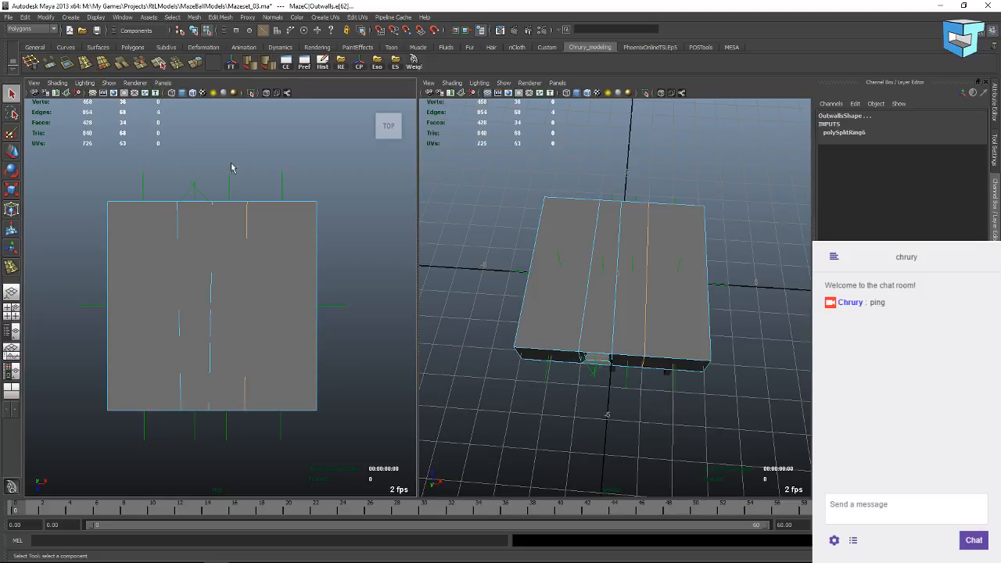
# Display both views in wireframe and show the grid in the top view.
pyautogui.press('4')
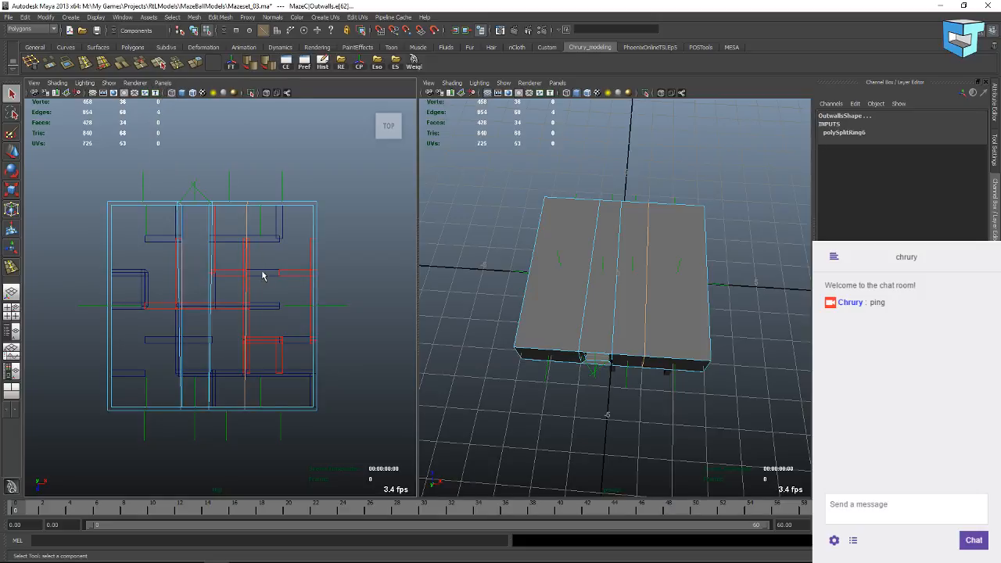
pyautogui.click(107, 83)
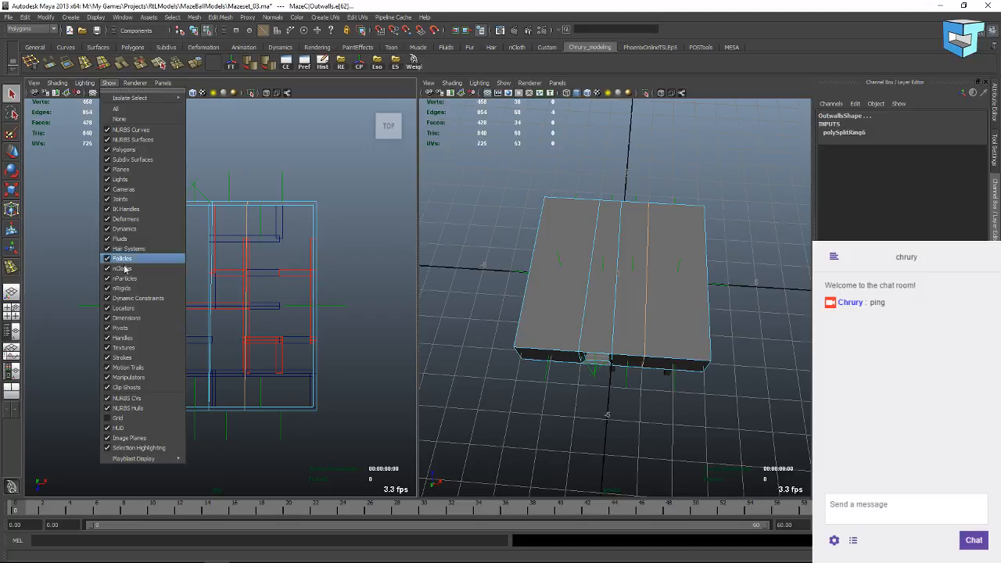
pyautogui.click(142, 418)
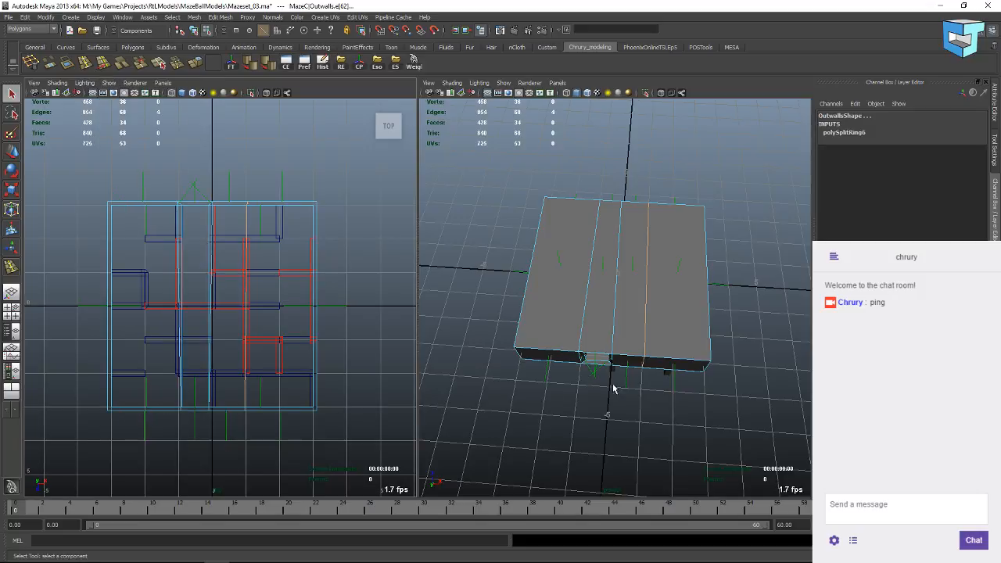
pyautogui.keyDown('alt'); pyautogui.moveTo(614, 387); pyautogui.dragTo(644, 402); pyautogui.keyUp('alt')
pyautogui.press('4')
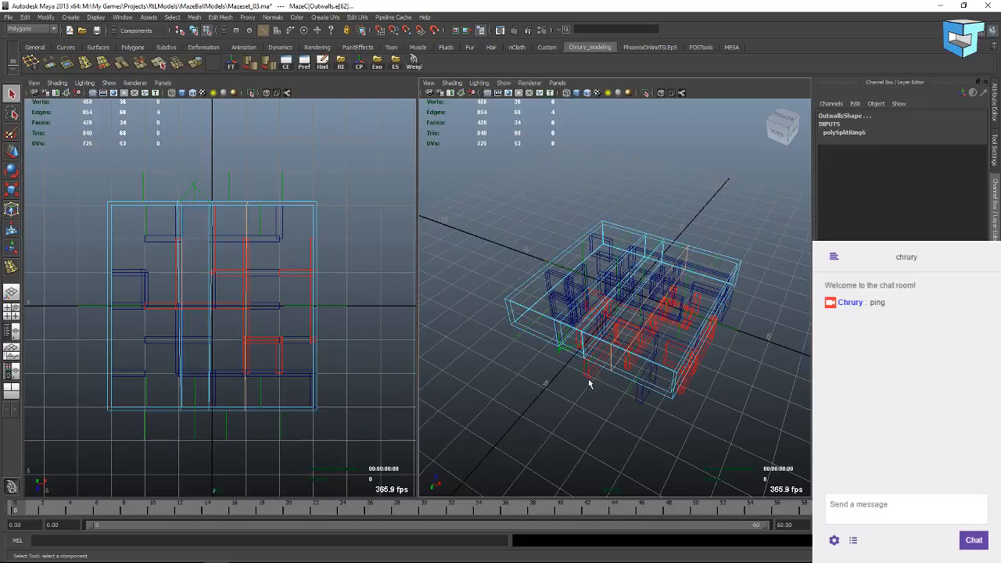
pyautogui.scroll(5, 613, 392)
pyautogui.scroll(-3, 604, 401)
pyautogui.keyDown('alt'); pyautogui.moveTo(601, 402); pyautogui.dragTo(509, 323); pyautogui.keyUp('alt')
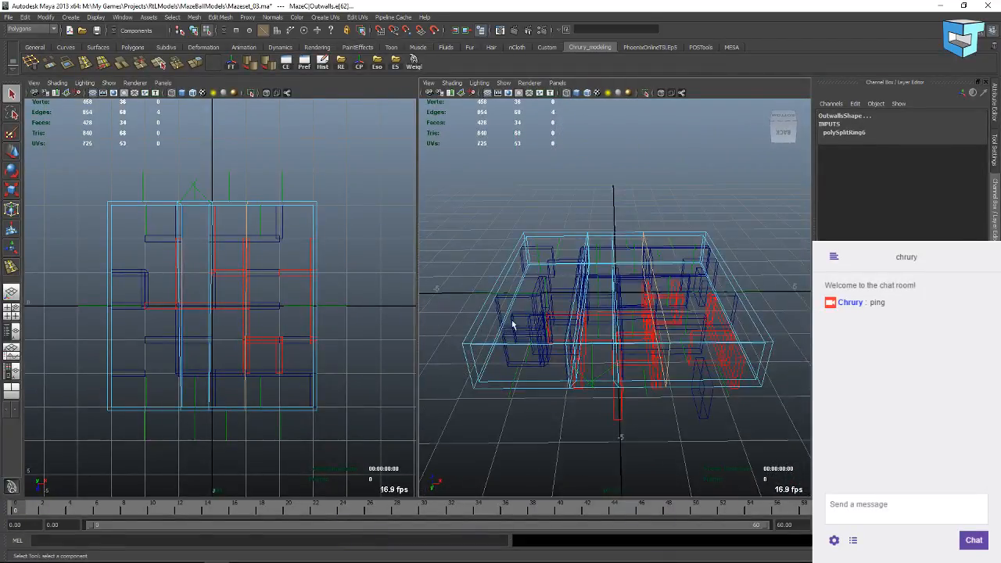
# Try to align the newest lengthwise edge loop of the Outwalls mesh to the grid by moving the whole loop with grid snapping.
pyautogui.click(232, 338)
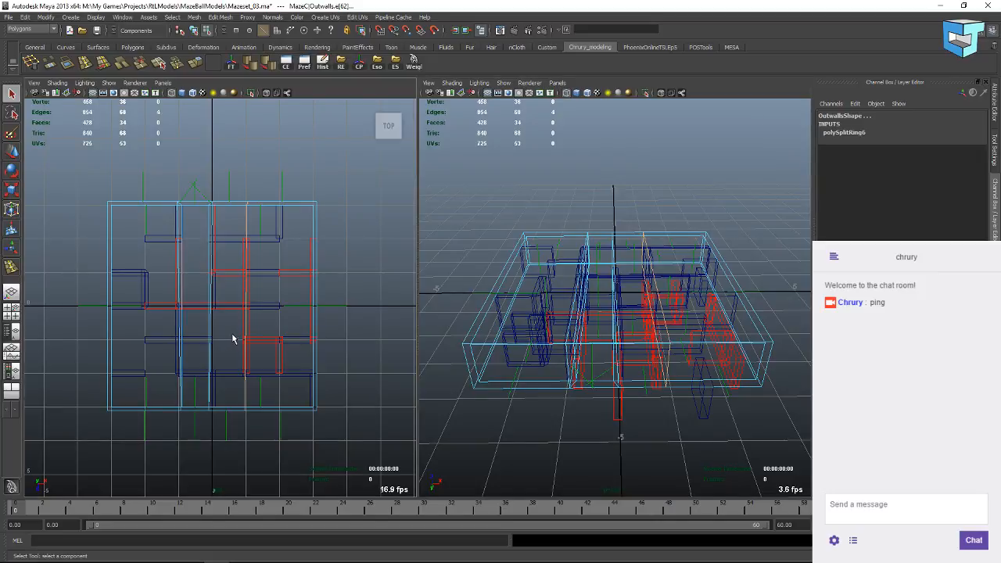
pyautogui.rightClick(268, 292)
pyautogui.moveTo(246, 282); pyautogui.dragTo(246, 261, button='right')
pyautogui.keyDown('alt'); pyautogui.moveTo(246, 224); pyautogui.dragTo(244, 402, button='right'); pyautogui.keyUp('alt')
pyautogui.keyDown('alt'); pyautogui.moveTo(282, 400); pyautogui.dragTo(270, 292, button='middle'); pyautogui.keyUp('alt')
pyautogui.doubleClick(259, 387)
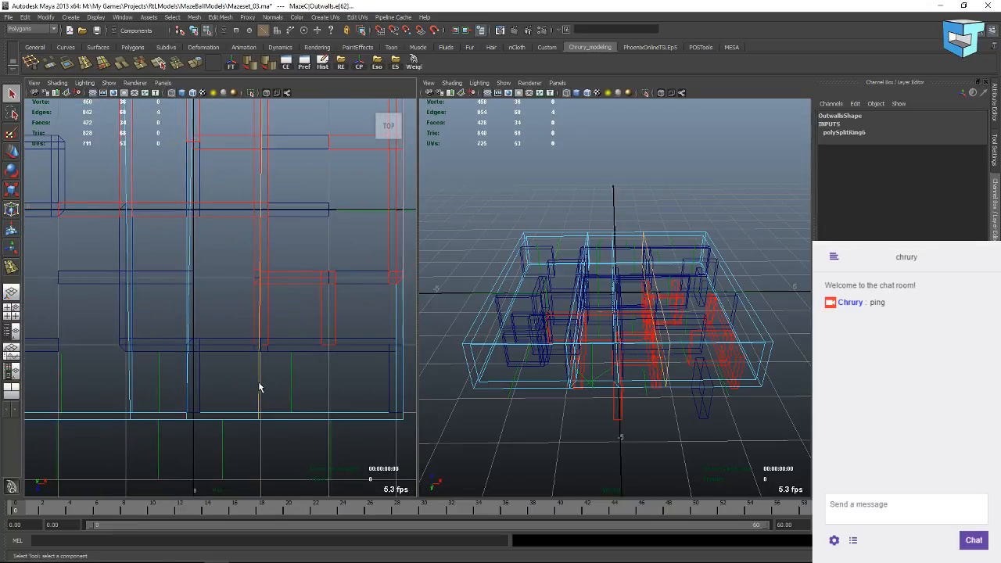
pyautogui.press('w')
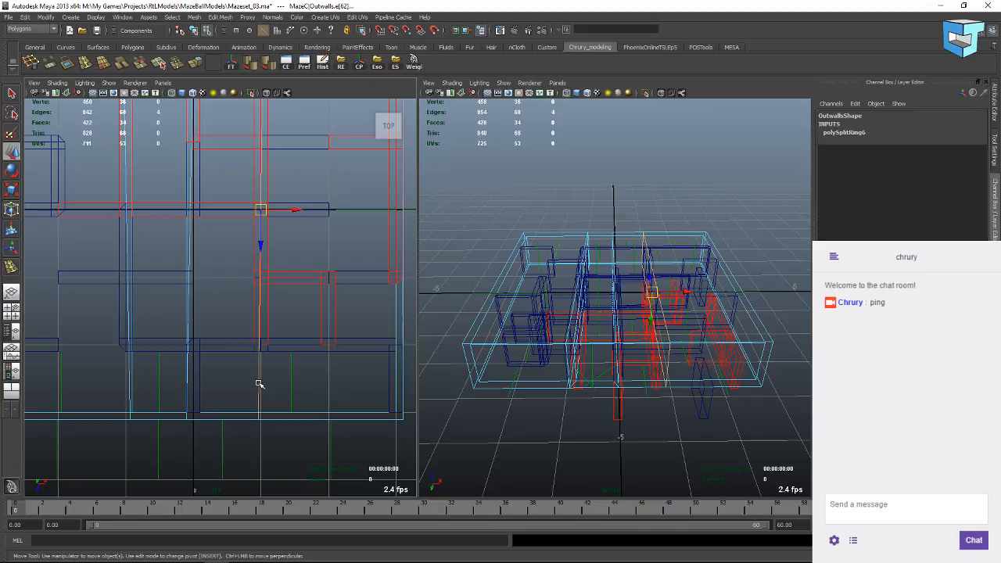
pyautogui.press('x')
pyautogui.moveTo(296, 211); pyautogui.dragTo(275, 299)
pyautogui.keyDown('alt'); pyautogui.moveTo(250, 255); pyautogui.dragTo(266, 369, button='middle'); pyautogui.keyUp('alt')
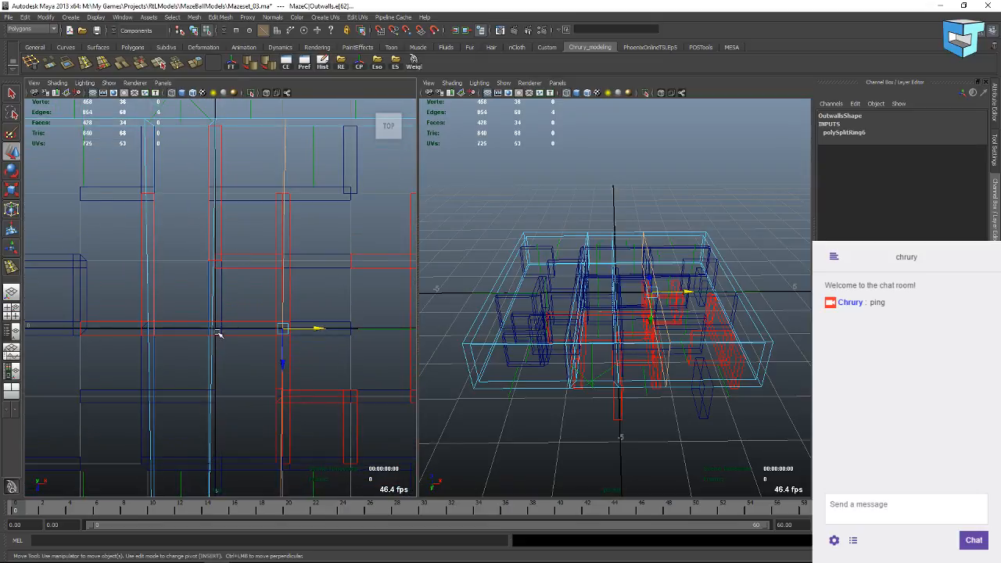
pyautogui.keyDown('alt'); pyautogui.moveTo(246, 266); pyautogui.dragTo(238, 265, button='middle'); pyautogui.keyUp('alt')
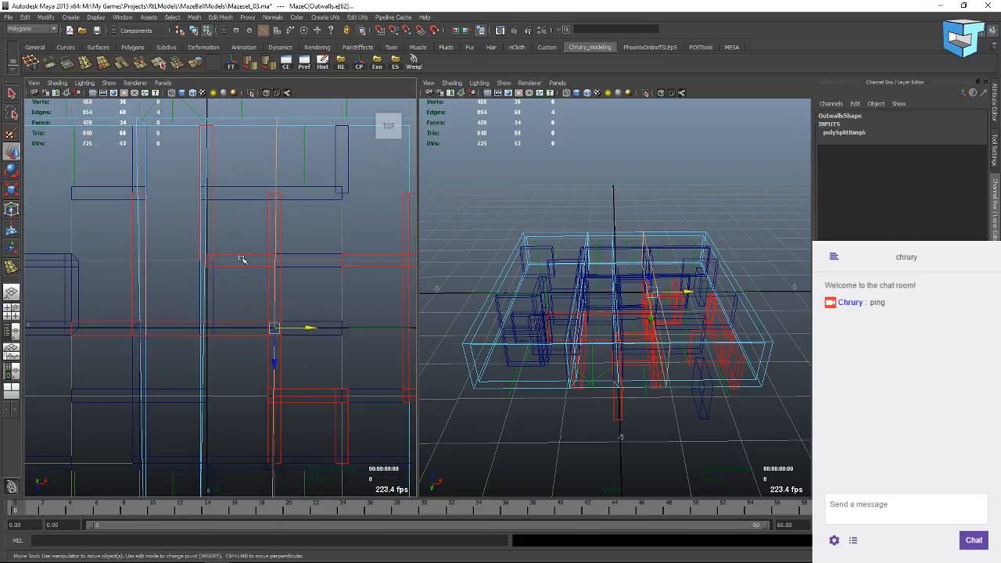
# Try moving the lengthwise loop as vertices by converting the edge selection and shifting it along X, and undo the attempt.
pyautogui.keyDown('ctrl'); pyautogui.rightClick(264, 249); pyautogui.keyUp('ctrl')
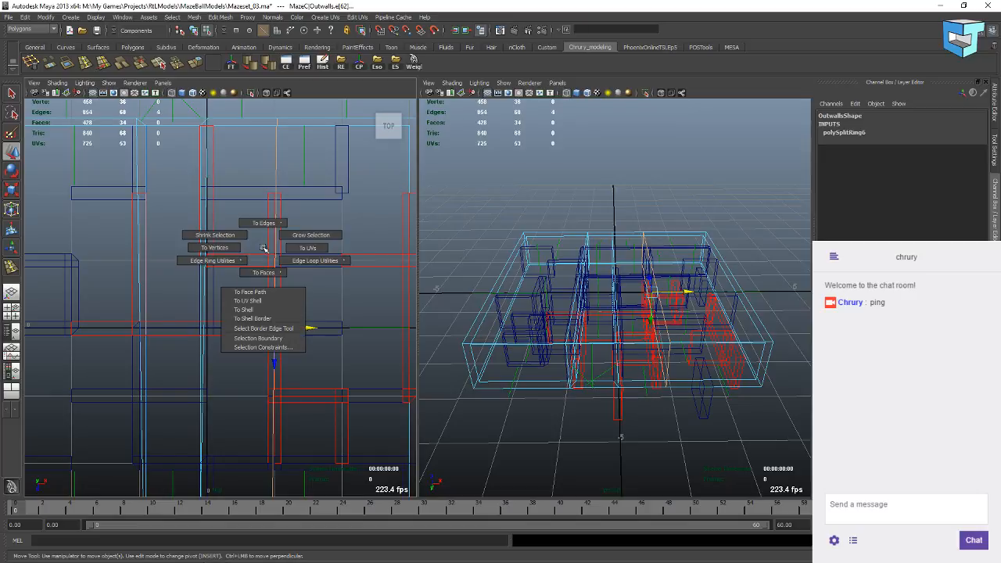
pyautogui.click(229, 248)
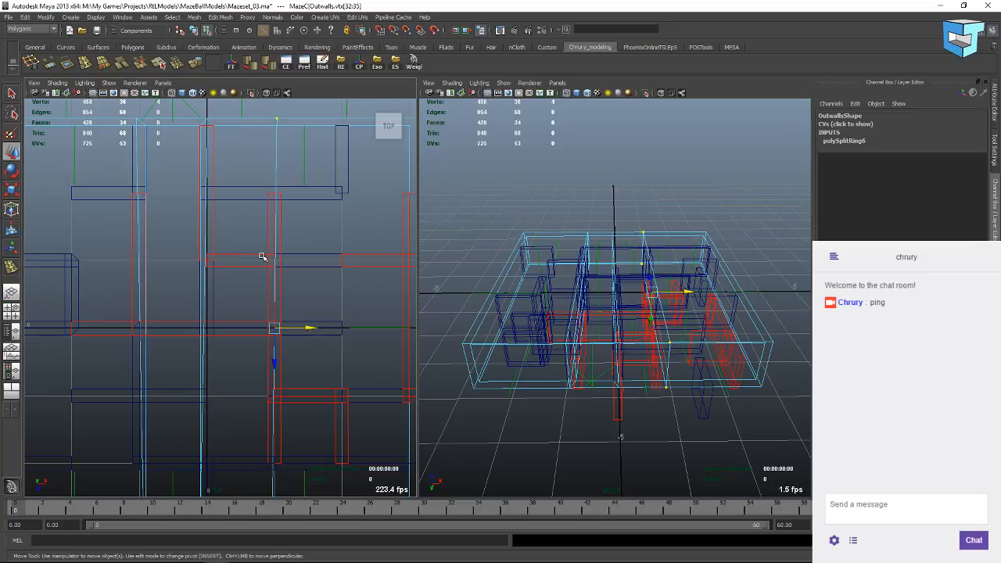
pyautogui.moveTo(310, 328); pyautogui.dragTo(340, 326)
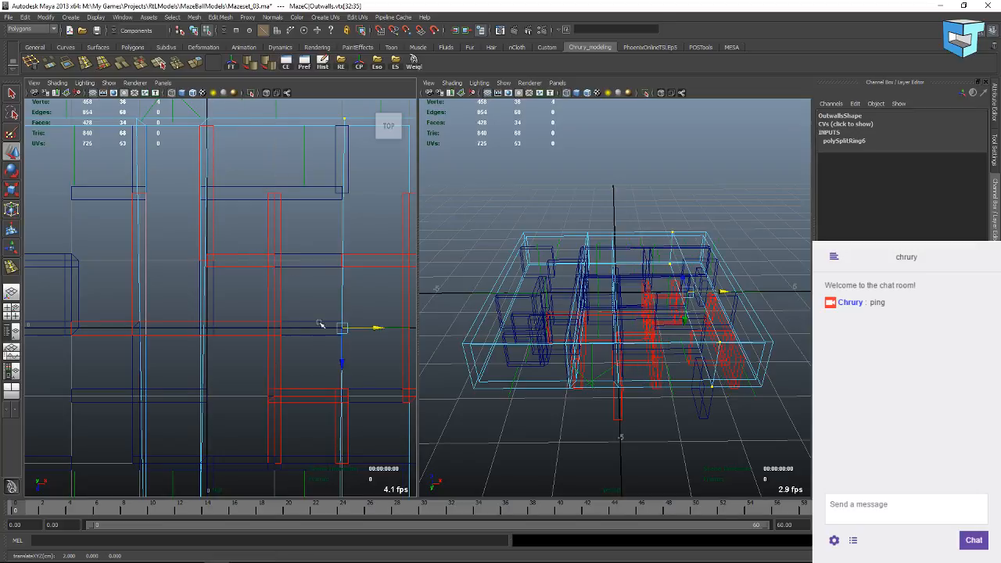
pyautogui.moveTo(373, 327); pyautogui.dragTo(300, 329)
pyautogui.keyDown('alt'); pyautogui.moveTo(273, 348); pyautogui.dragTo(268, 194, button='middle'); pyautogui.keyUp('alt')
pyautogui.hotkey('ctrl', 'z')
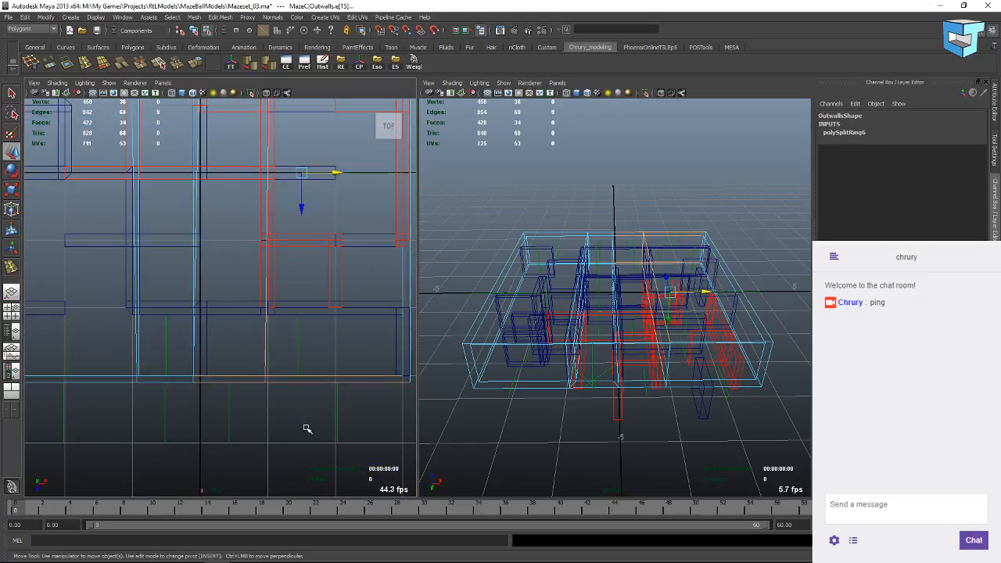
# Select the lengthwise loop's end vertices on the outer wall beside the bottom corridor and snap them to the grid line along X.
pyautogui.click(285, 367)
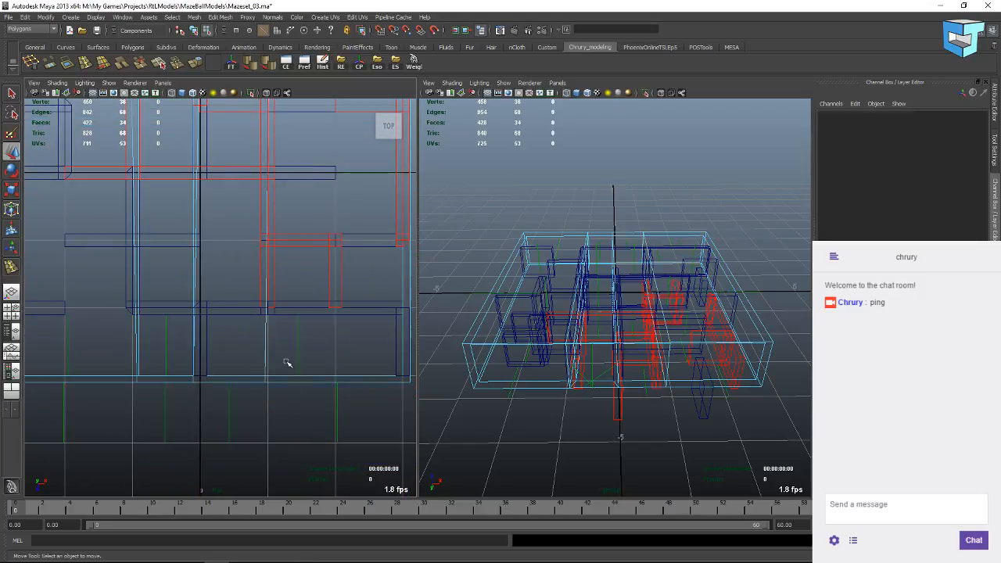
pyautogui.rightClick(266, 379)
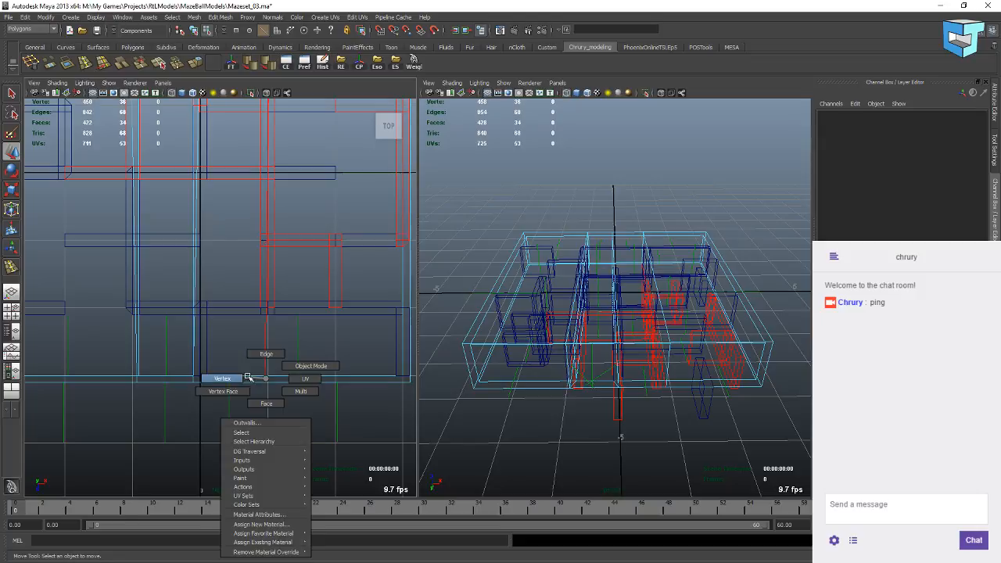
pyautogui.click(223, 379)
pyautogui.moveTo(244, 354); pyautogui.dragTo(294, 410)
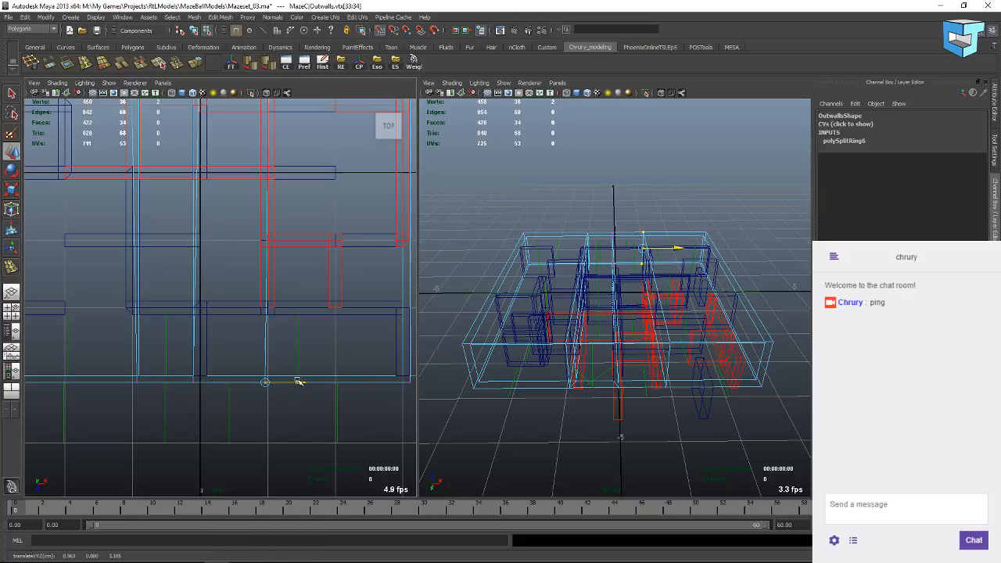
# Snap the vertices at the opposite end of the lengthwise loop to the same grid line so the loop runs straight.
pyautogui.keyDown('alt'); pyautogui.moveTo(273, 295); pyautogui.dragTo(270, 390, button='middle'); pyautogui.keyUp('alt')
pyautogui.keyDown('alt'); pyautogui.moveTo(268, 236); pyautogui.dragTo(262, 406, button='middle'); pyautogui.keyUp('alt')
pyautogui.moveTo(254, 213); pyautogui.dragTo(275, 258)
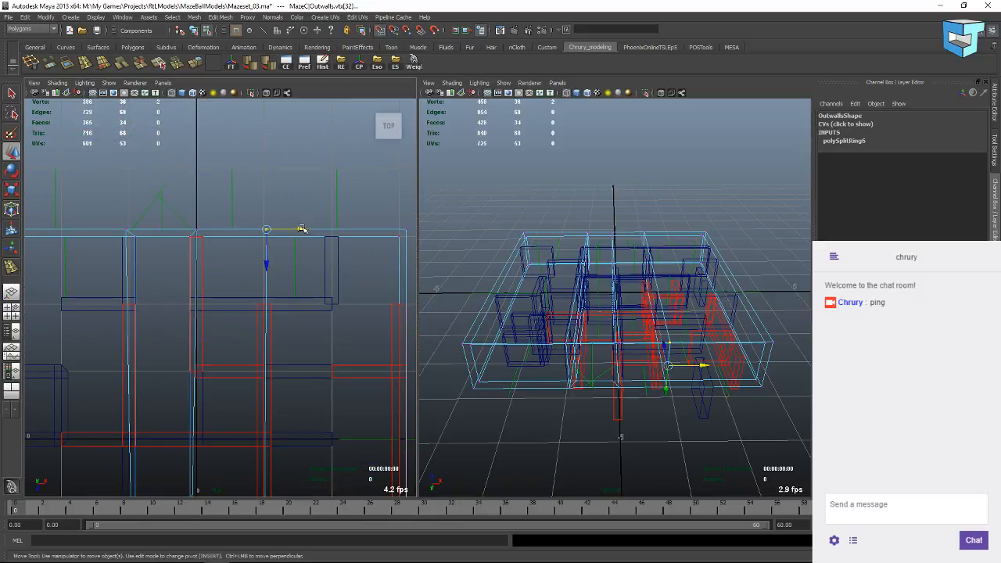
pyautogui.click(290, 195)
pyautogui.keyDown('alt'); pyautogui.moveTo(240, 430); pyautogui.dragTo(232, 198, button='middle'); pyautogui.keyUp('alt')
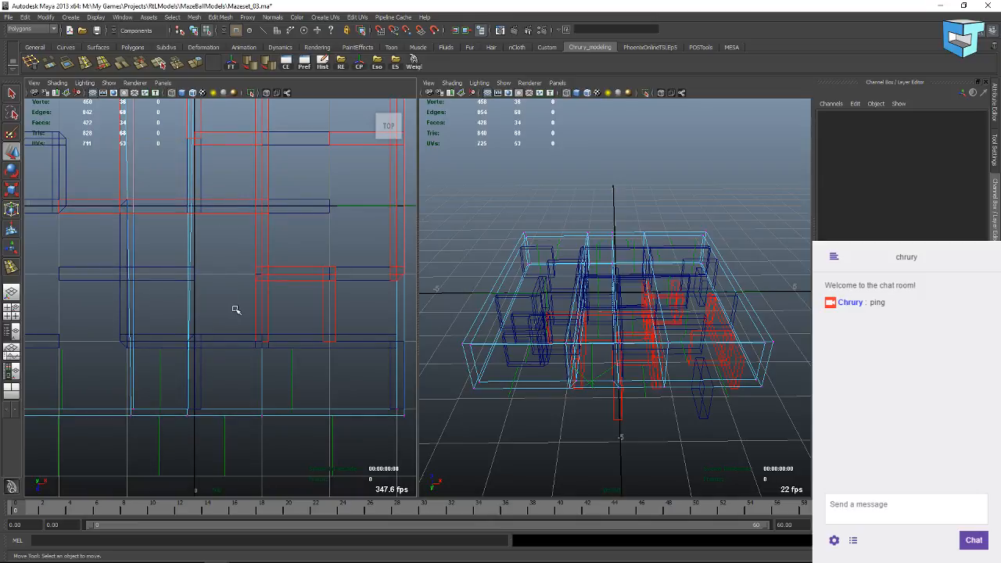
pyautogui.keyDown('alt'); pyautogui.moveTo(282, 290); pyautogui.dragTo(290, 340, button='middle'); pyautogui.keyUp('alt')
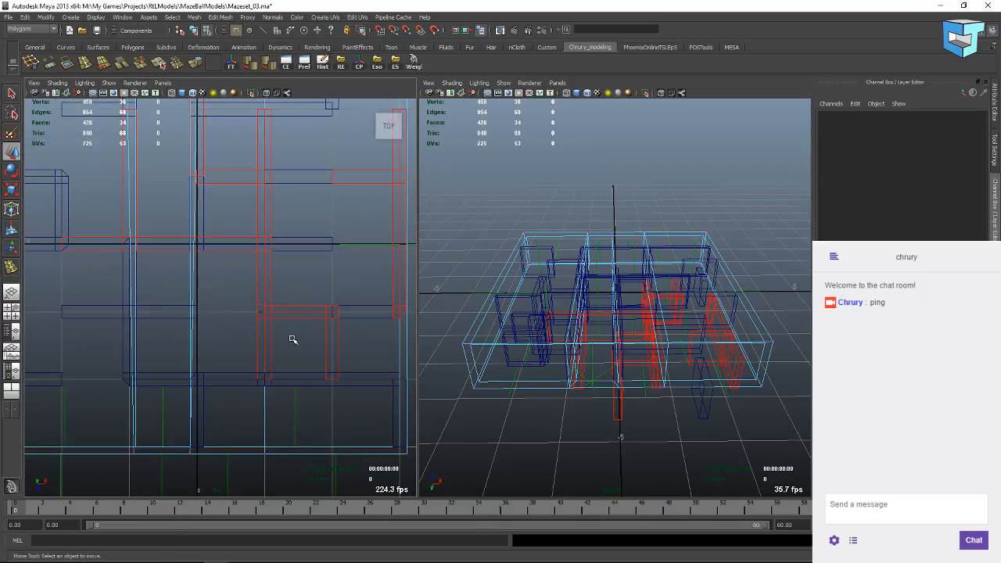
# Insert an edge loop across the full width of the Outwalls mesh, along the lowest crosswise wall in the top view.
pyautogui.keyDown('alt'); pyautogui.moveTo(625, 282); pyautogui.dragTo(485, 294); pyautogui.keyUp('alt')
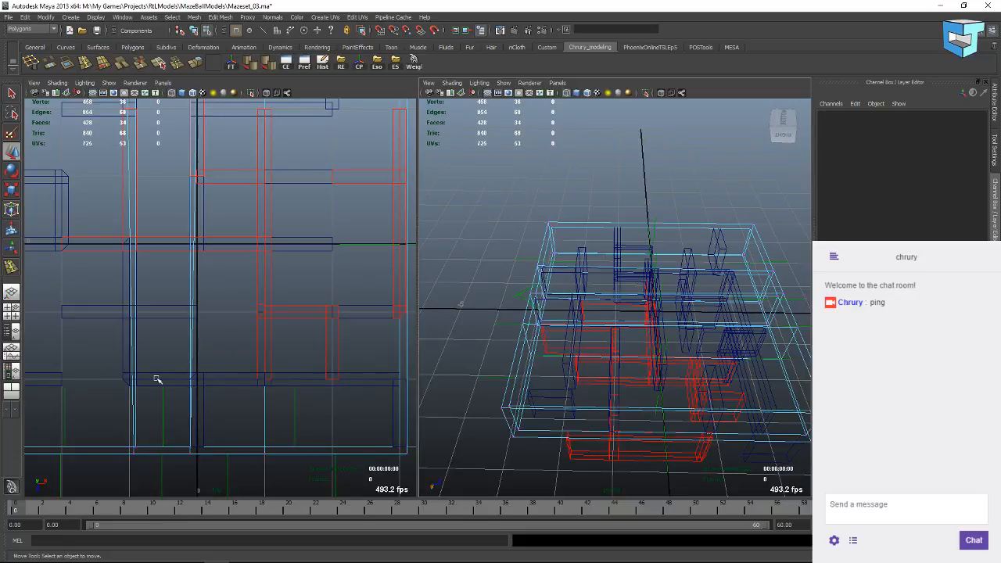
pyautogui.click(222, 17)
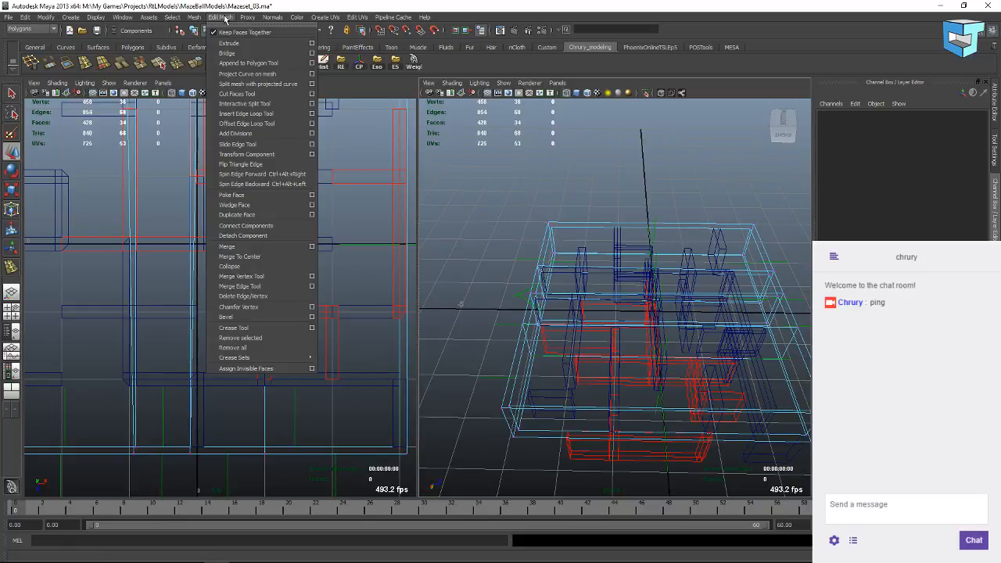
pyautogui.click(244, 114)
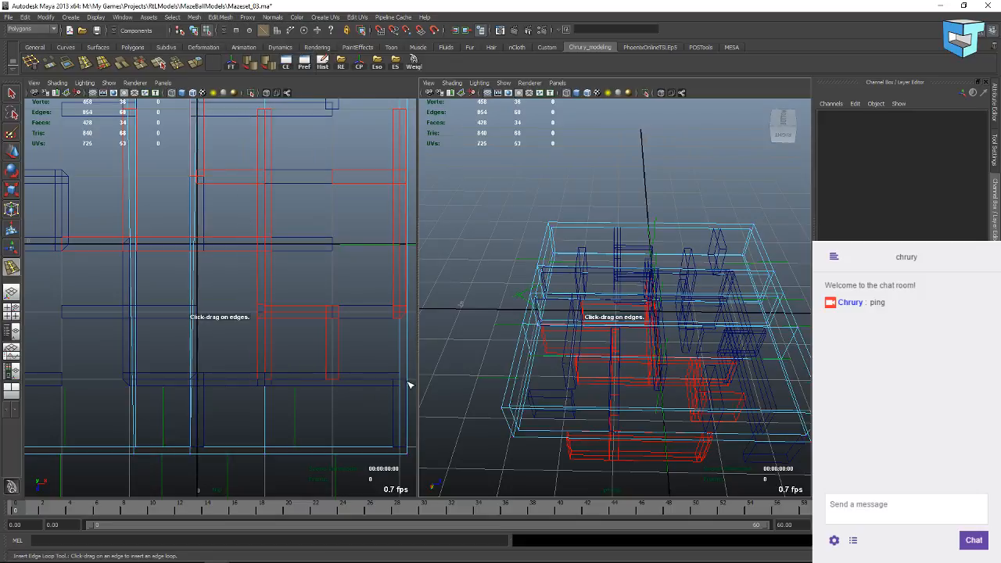
pyautogui.moveTo(408, 384); pyautogui.dragTo(415, 383)
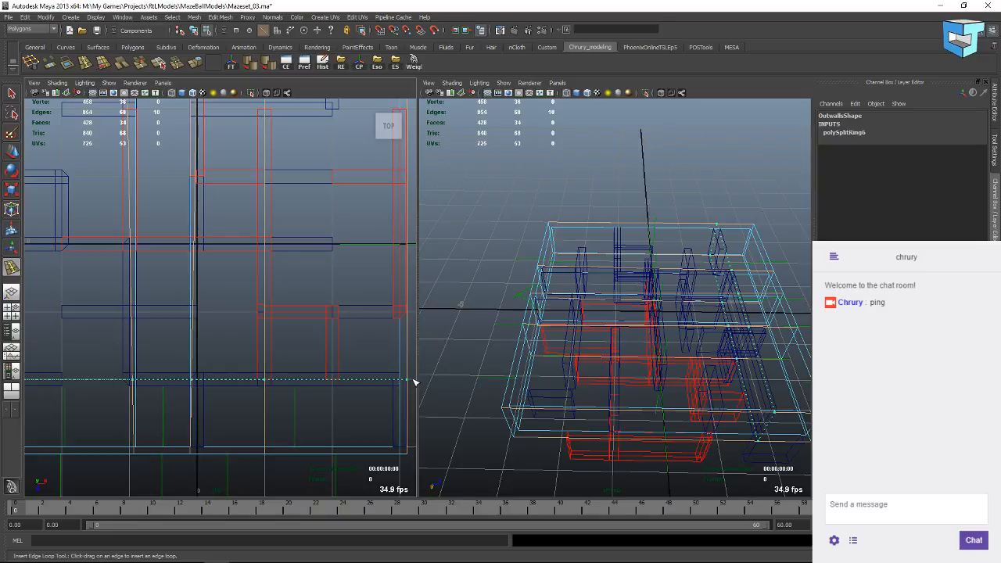
pyautogui.moveTo(414, 383); pyautogui.dragTo(414, 382)
# Snap the crosswise edge loop along Z to the grid line through the lowest crosswise wall, and clear the selection.
pyautogui.press('w')
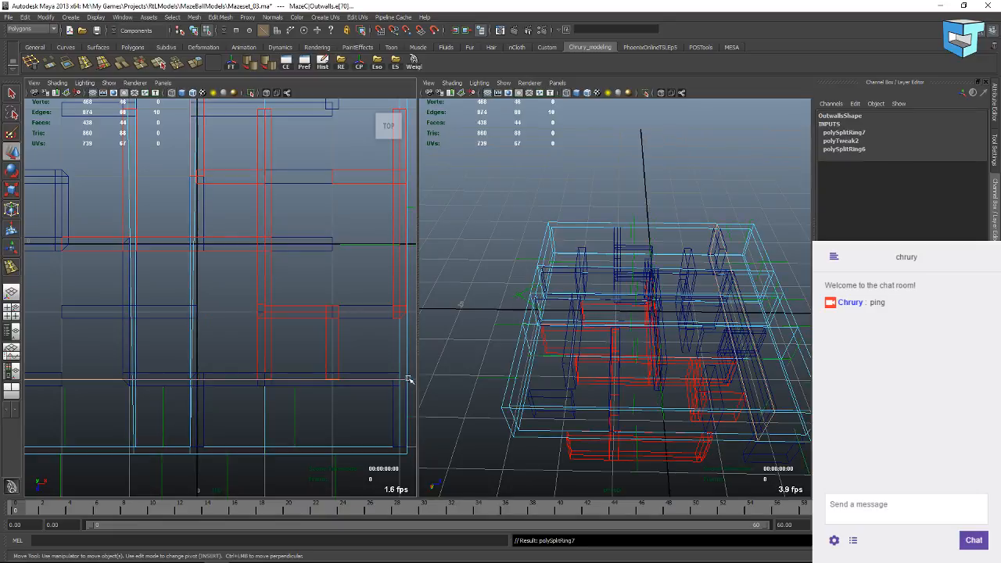
pyautogui.moveTo(196, 416); pyautogui.dragTo(193, 379)
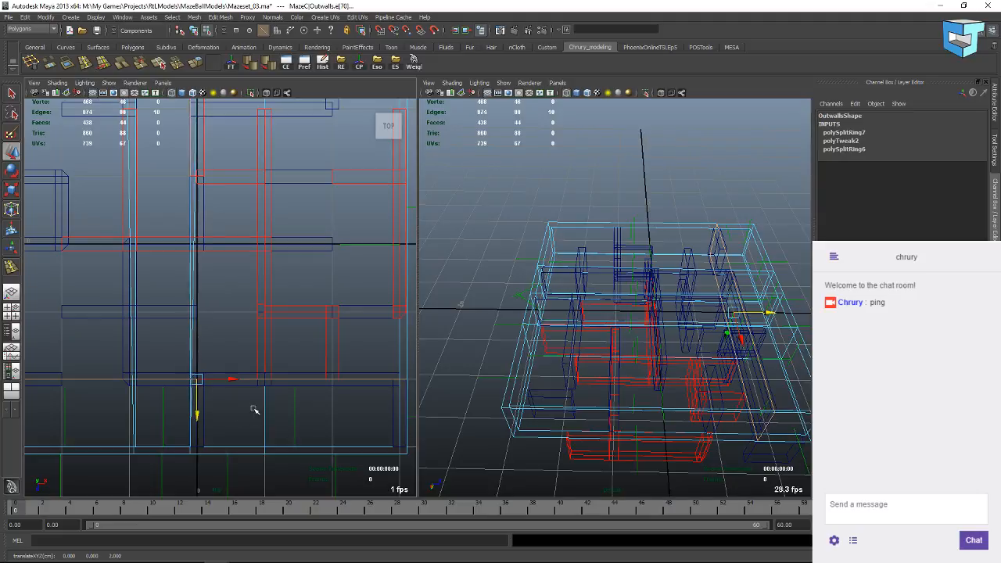
pyautogui.scroll(-4, 259, 409)
pyautogui.scroll(2, 262, 409)
pyautogui.moveTo(523, 386)
pyautogui.keyDown('alt'); pyautogui.mouseDown()
pyautogui.moveTo(633, 389)
pyautogui.moveTo(539, 357)
pyautogui.moveTo(519, 380)
pyautogui.moveTo(527, 365)
pyautogui.moveTo(540, 368)
pyautogui.moveTo(518, 352)
pyautogui.moveTo(512, 379)
pyautogui.mouseUp(); pyautogui.keyUp('alt')
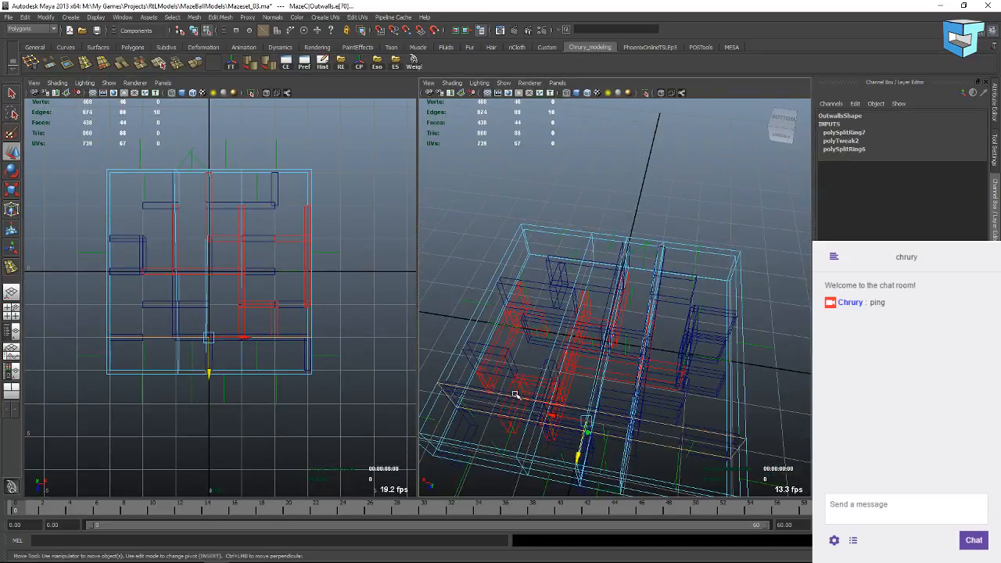
pyautogui.click(470, 250)
# Display the perspective view shaded with X-Ray and examine the new loops against the inner maze walls.
pyautogui.click(451, 83)
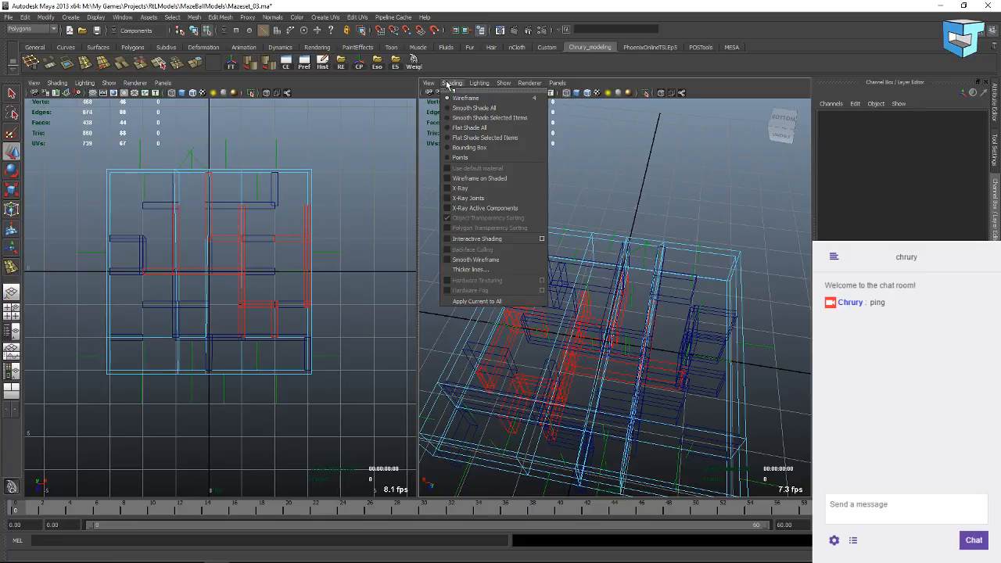
pyautogui.click(472, 189)
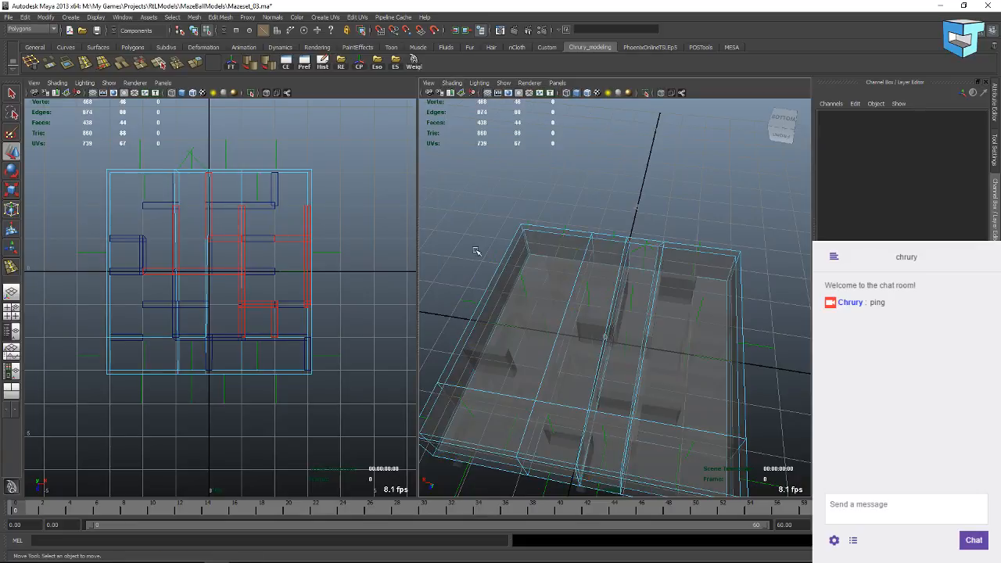
pyautogui.keyDown('alt'); pyautogui.moveTo(579, 404); pyautogui.dragTo(602, 429); pyautogui.keyUp('alt')
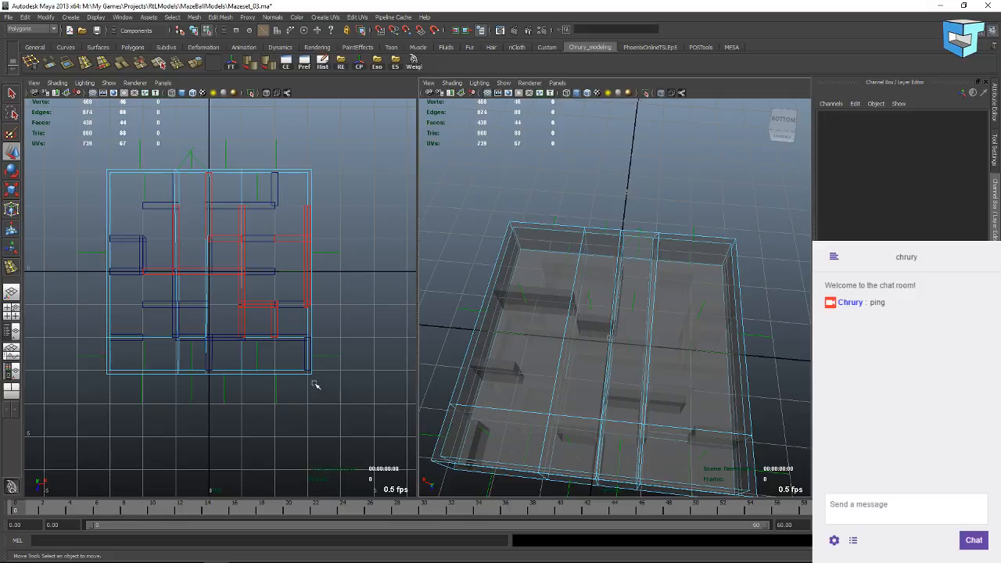
pyautogui.scroll(4, 224, 368)
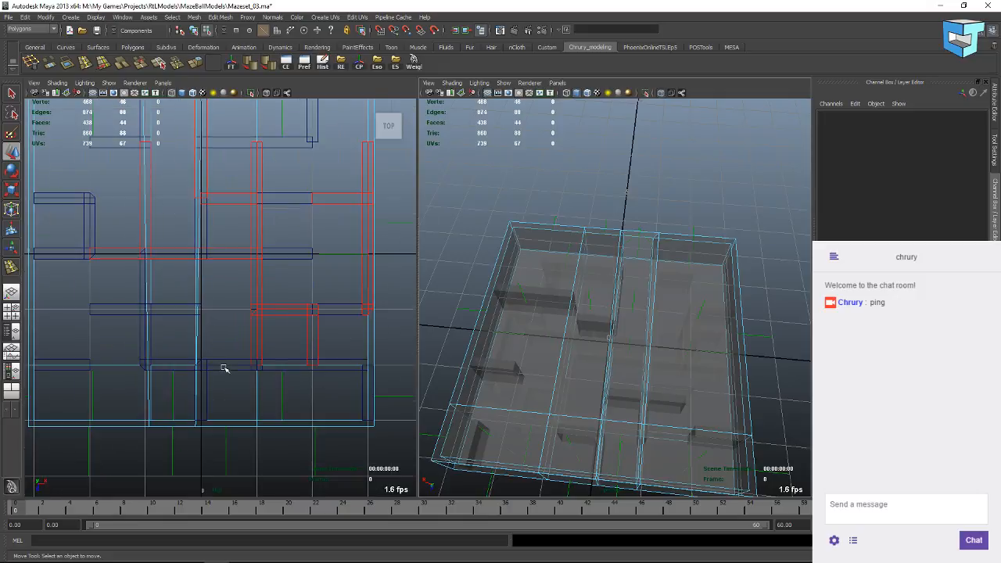
pyautogui.moveTo(648, 434)
pyautogui.keyDown('alt'); pyautogui.mouseDown()
pyautogui.moveTo(607, 371)
pyautogui.moveTo(579, 402)
pyautogui.moveTo(592, 424)
pyautogui.moveTo(631, 403)
pyautogui.mouseUp(); pyautogui.keyUp('alt')
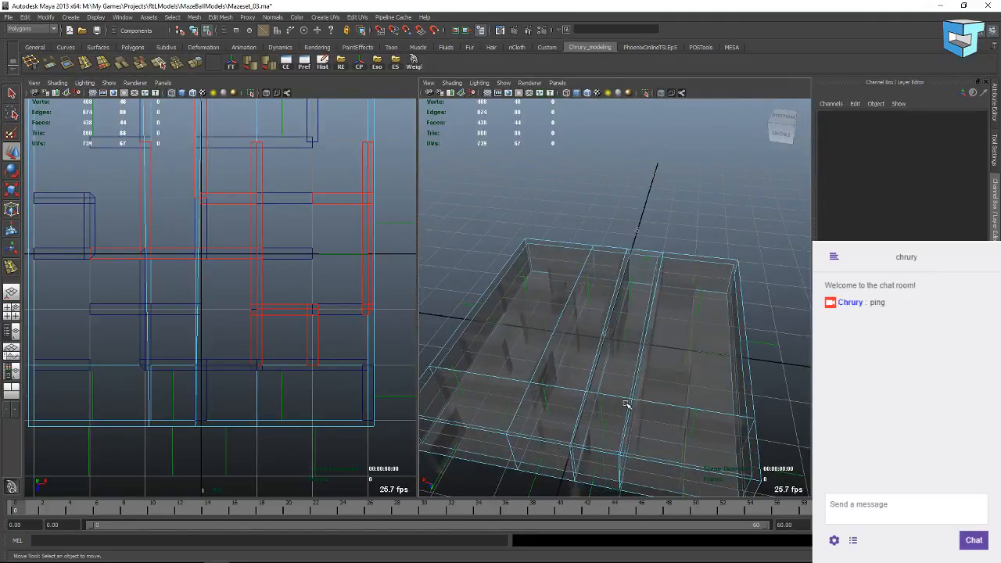
# Turn on X-Ray Active Components and turn off Object Transparency Sorting in the perspective view.
pyautogui.click(451, 83)
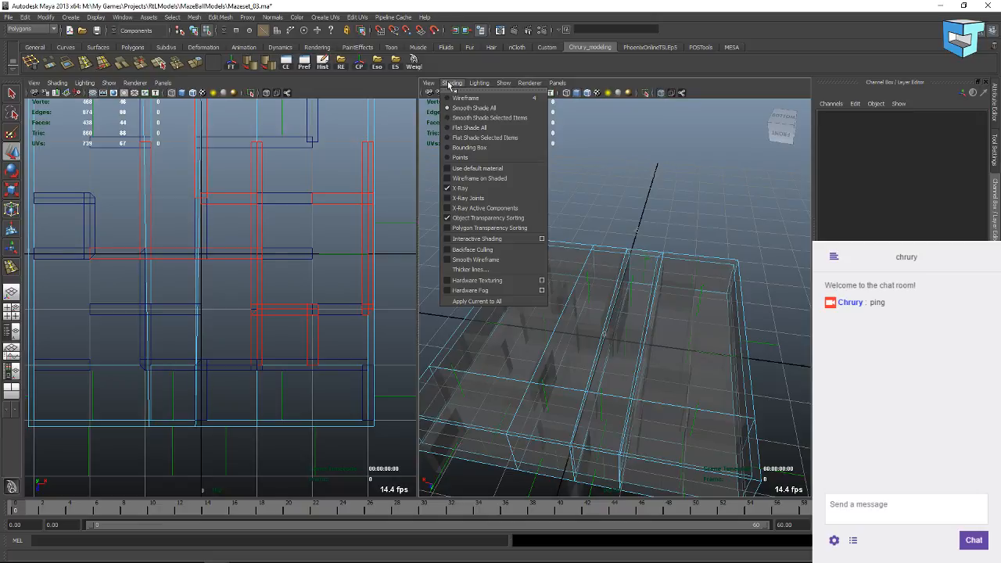
pyautogui.click(464, 208)
pyautogui.click(454, 83)
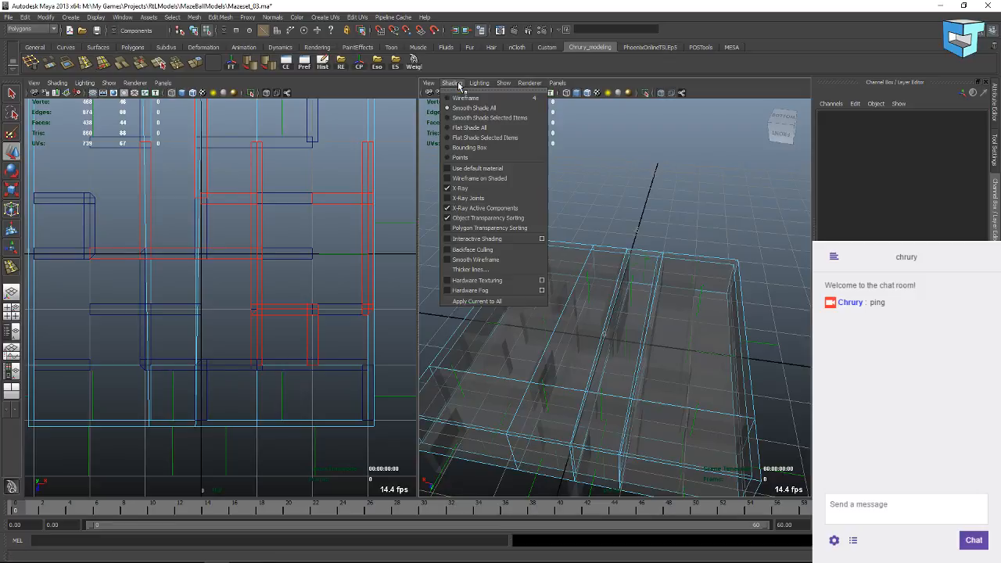
pyautogui.click(458, 221)
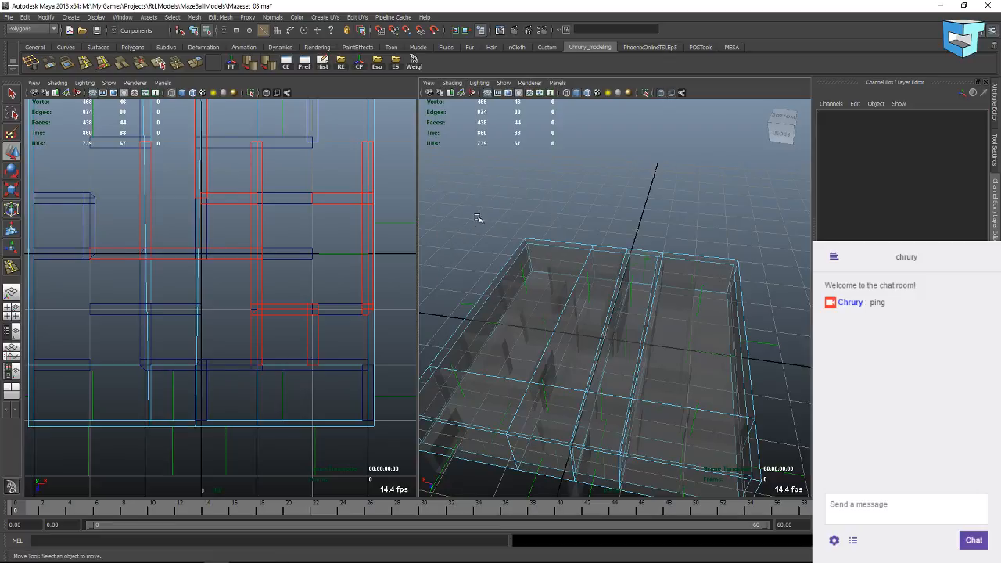
# Return the Outwalls mesh to object mode, turn off X-Ray in the perspective view, and reselect Outwalls.
pyautogui.rightClick(538, 271)
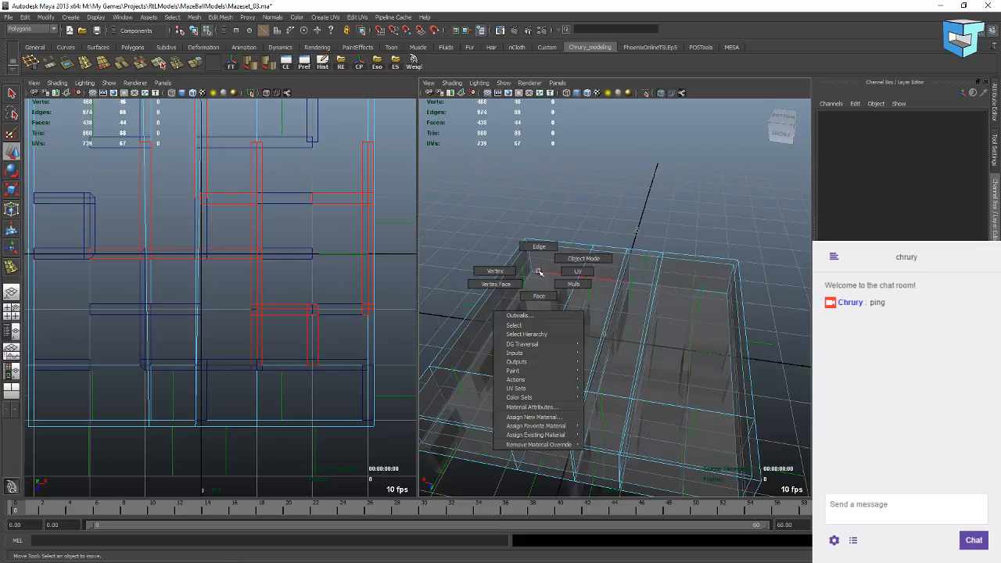
pyautogui.click(581, 259)
pyautogui.click(550, 259)
pyautogui.click(452, 83)
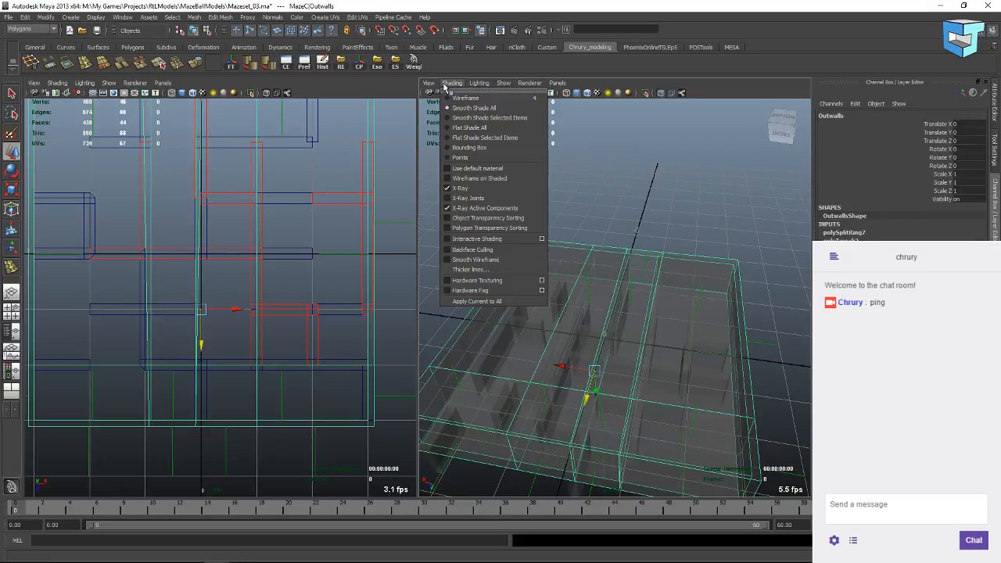
pyautogui.click(466, 192)
pyautogui.click(548, 206)
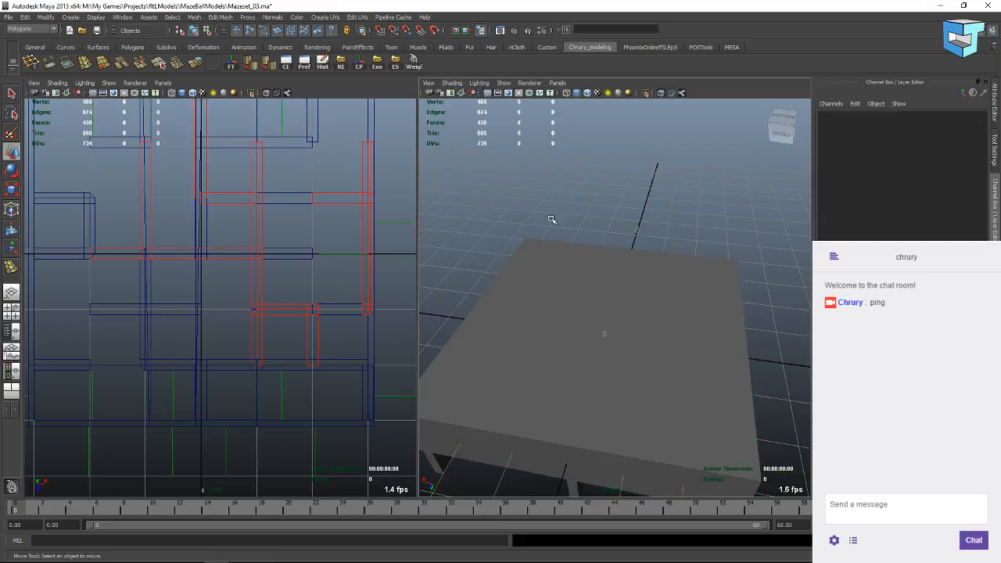
pyautogui.click(536, 243)
# Turn off X-Ray Active Components and turn X-Ray back on in the perspective view.
pyautogui.click(452, 83)
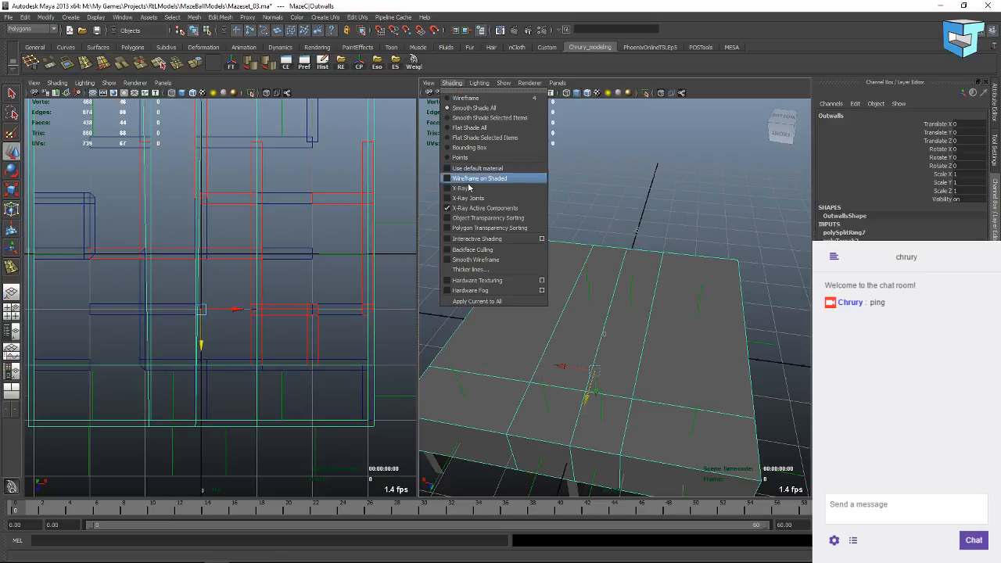
pyautogui.click(473, 209)
pyautogui.click(454, 83)
pyautogui.click(470, 193)
pyautogui.keyDown('alt'); pyautogui.moveTo(633, 332); pyautogui.dragTo(565, 377); pyautogui.keyUp('alt')
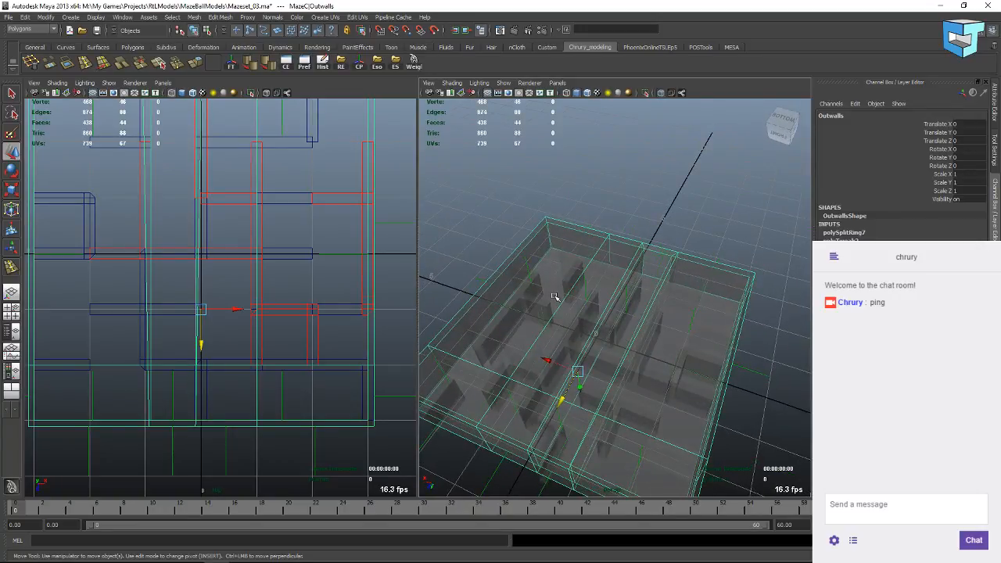
# Examine the whole maze in wireframe in the perspective view, and return it to smooth shading with nothing selected.
pyautogui.press('4')
pyautogui.keyDown('alt'); pyautogui.moveTo(572, 332); pyautogui.dragTo(558, 316); pyautogui.keyUp('alt')
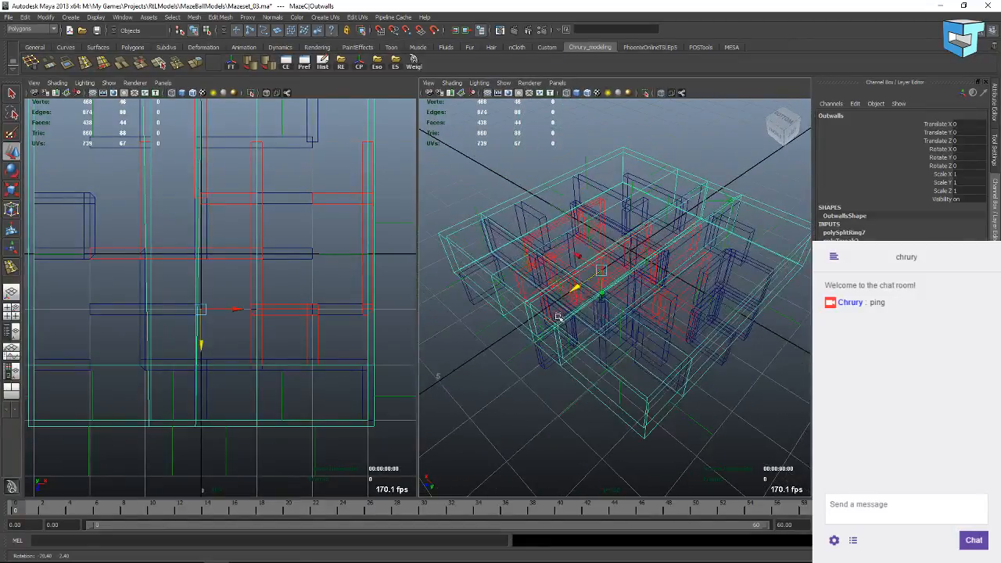
pyautogui.click(514, 395)
pyautogui.scroll(5, 556, 372)
pyautogui.scroll(-8, 556, 372)
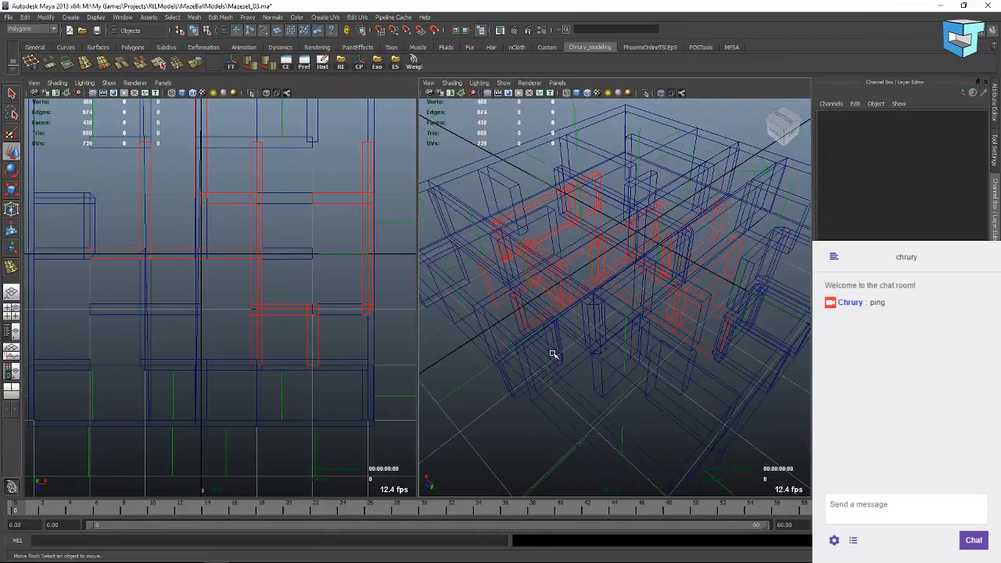
pyautogui.press('5')
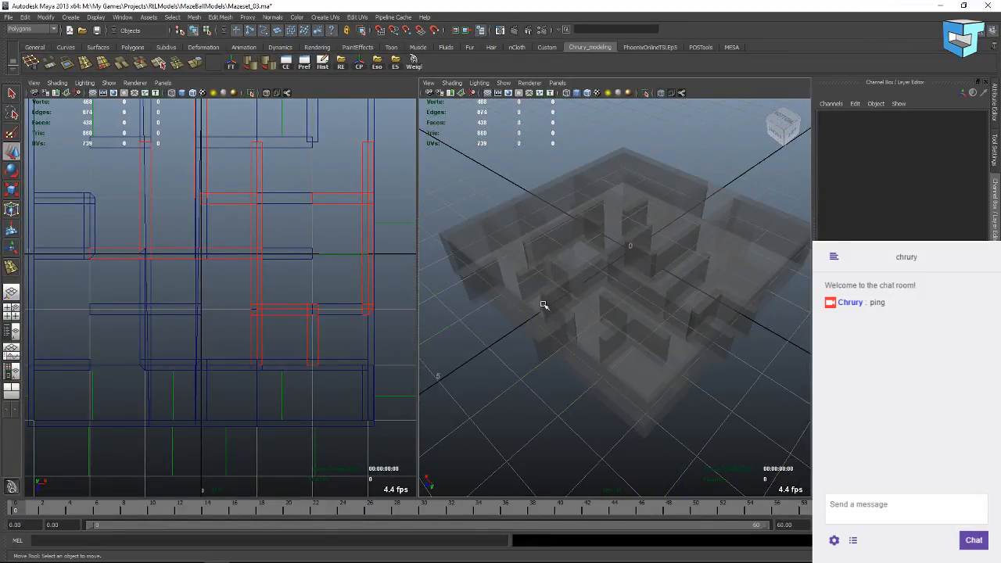
pyautogui.keyDown('alt'); pyautogui.moveTo(544, 305); pyautogui.dragTo(606, 159); pyautogui.keyUp('alt')
# Move the Outwalls mesh along Y to about -4.852 so it sits clear of the inner maze walls.
pyautogui.click(597, 252)
pyautogui.keyDown('alt'); pyautogui.moveTo(545, 275); pyautogui.dragTo(520, 297); pyautogui.keyUp('alt')
pyautogui.hotkey('ctrl', 'z')
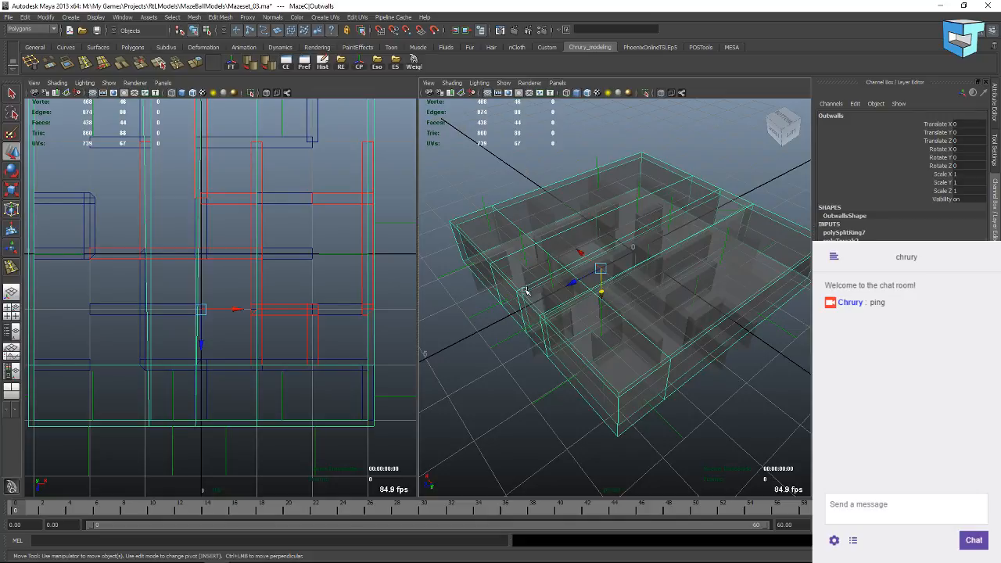
pyautogui.moveTo(551, 276)
pyautogui.keyDown('alt'); pyautogui.mouseDown()
pyautogui.moveTo(563, 303)
pyautogui.moveTo(574, 290)
pyautogui.moveTo(558, 264)
pyautogui.moveTo(576, 293)
pyautogui.moveTo(567, 268)
pyautogui.mouseUp(); pyautogui.keyUp('alt')
pyautogui.moveTo(601, 334); pyautogui.dragTo(596, 194)
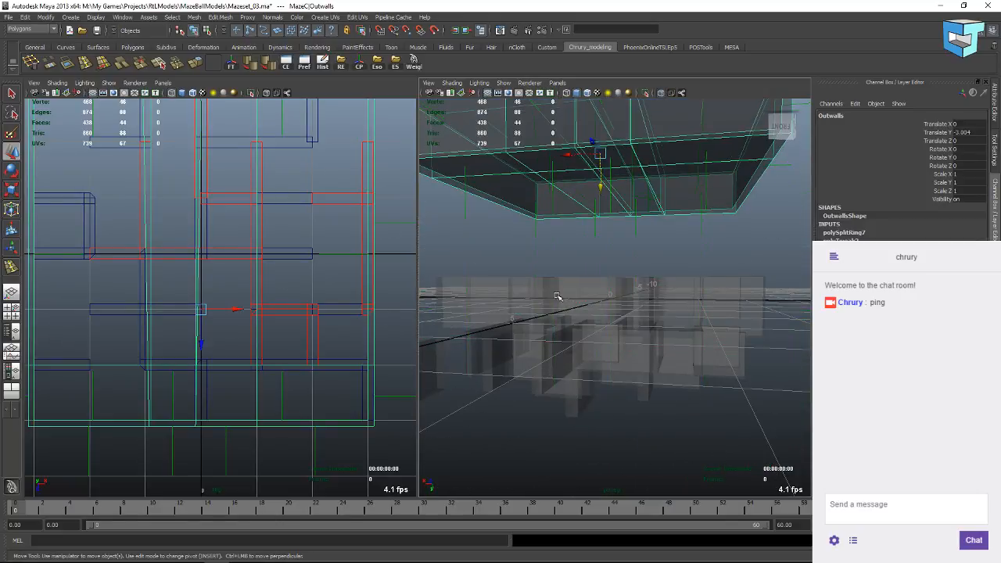
pyautogui.keyDown('alt'); pyautogui.moveTo(560, 290); pyautogui.dragTo(452, 251); pyautogui.keyUp('alt')
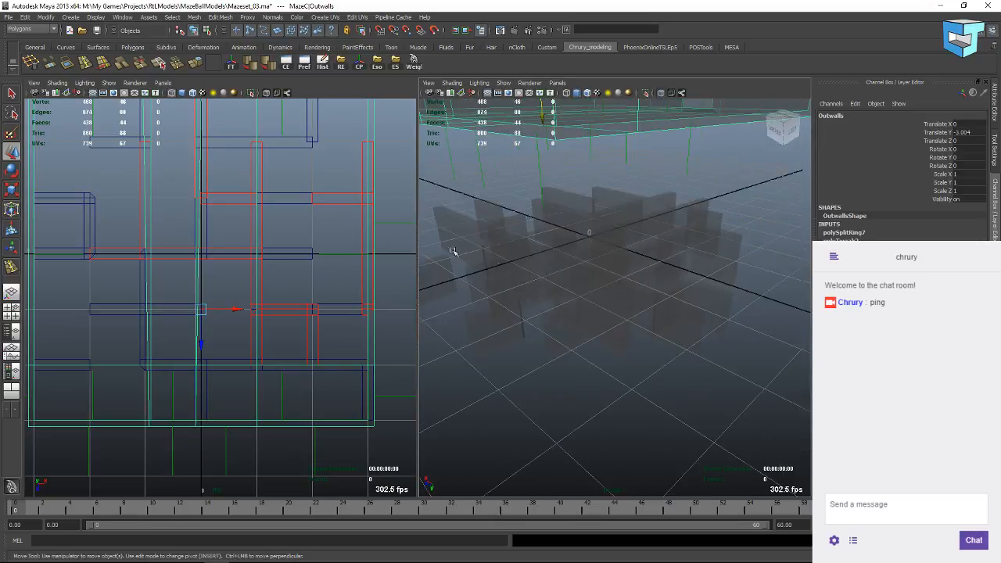
pyautogui.keyDown('alt'); pyautogui.moveTo(578, 266); pyautogui.dragTo(585, 415, button='middle'); pyautogui.keyUp('alt')
pyautogui.moveTo(547, 346); pyautogui.dragTo(538, 245)
# Turn off X-Ray in the perspective view and examine the exposed inner walls against the top-view layout.
pyautogui.keyDown('alt'); pyautogui.moveTo(589, 455); pyautogui.dragTo(604, 243, button='middle'); pyautogui.keyUp('alt')
pyautogui.moveTo(559, 247)
pyautogui.keyDown('alt'); pyautogui.mouseDown()
pyautogui.moveTo(543, 342)
pyautogui.moveTo(539, 266)
pyautogui.moveTo(583, 293)
pyautogui.moveTo(565, 290)
pyautogui.moveTo(592, 345)
pyautogui.moveTo(581, 351)
pyautogui.moveTo(540, 292)
pyautogui.mouseUp(); pyautogui.keyUp('alt')
pyautogui.click(453, 83)
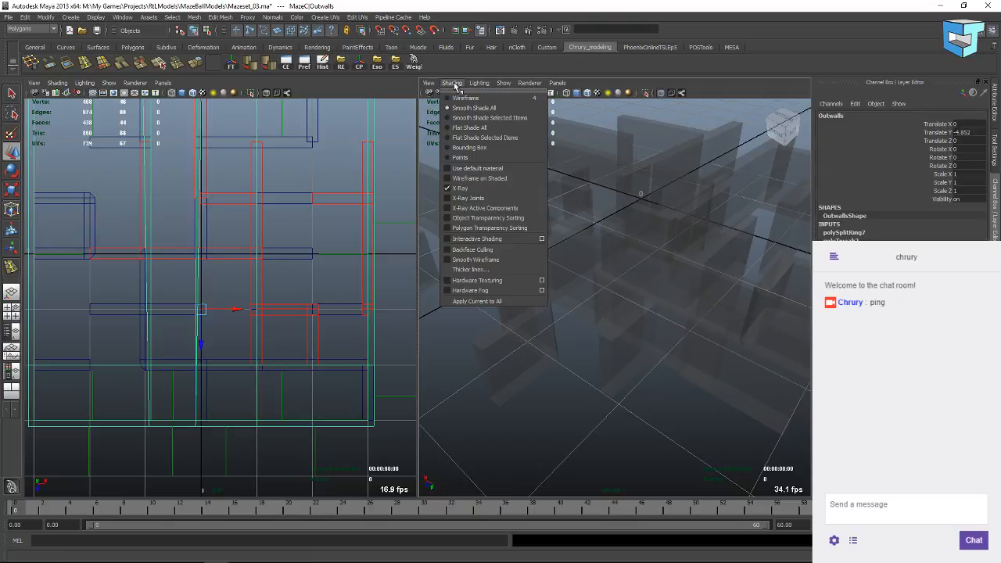
pyautogui.click(463, 190)
pyautogui.moveTo(516, 258)
pyautogui.keyDown('alt'); pyautogui.mouseDown()
pyautogui.moveTo(494, 284)
pyautogui.moveTo(613, 284)
pyautogui.moveTo(595, 263)
pyautogui.moveTo(609, 283)
pyautogui.moveTo(639, 293)
pyautogui.moveTo(655, 284)
pyautogui.moveTo(652, 233)
pyautogui.moveTo(598, 234)
pyautogui.moveTo(665, 232)
pyautogui.moveTo(652, 181)
pyautogui.mouseUp(); pyautogui.keyUp('alt')
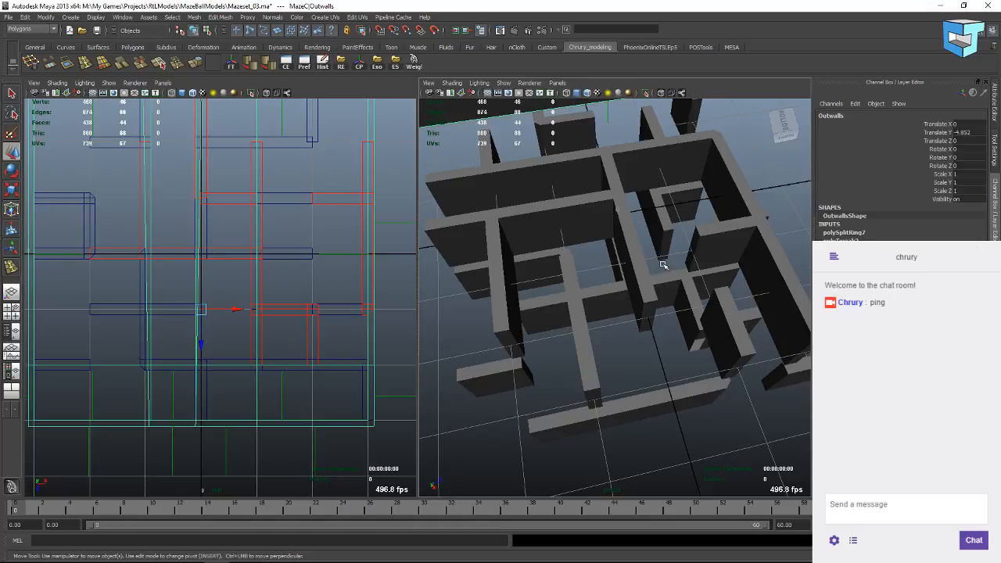
pyautogui.keyDown('alt'); pyautogui.moveTo(459, 312); pyautogui.dragTo(565, 297); pyautogui.keyUp('alt')
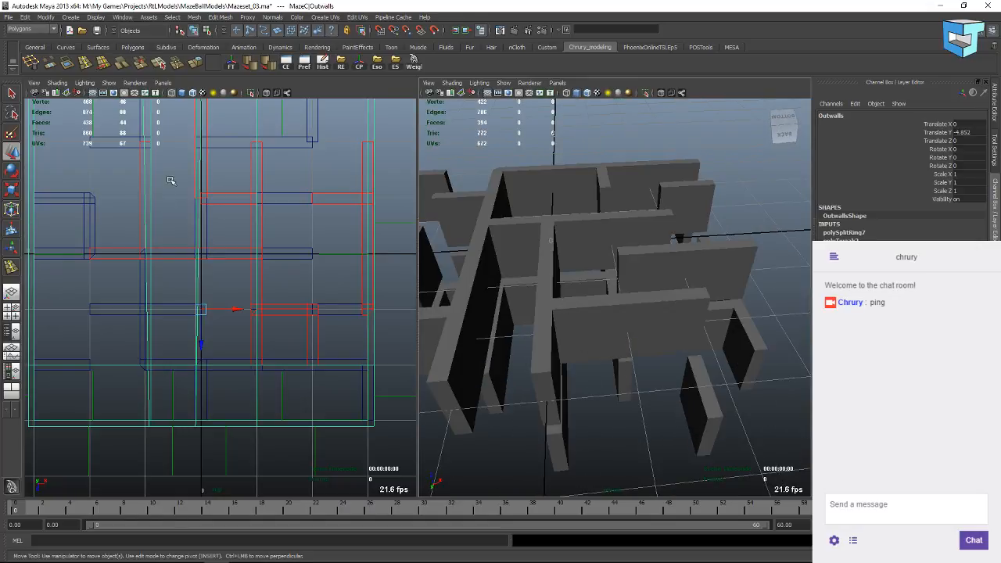
pyautogui.scroll(-3, 258, 270)
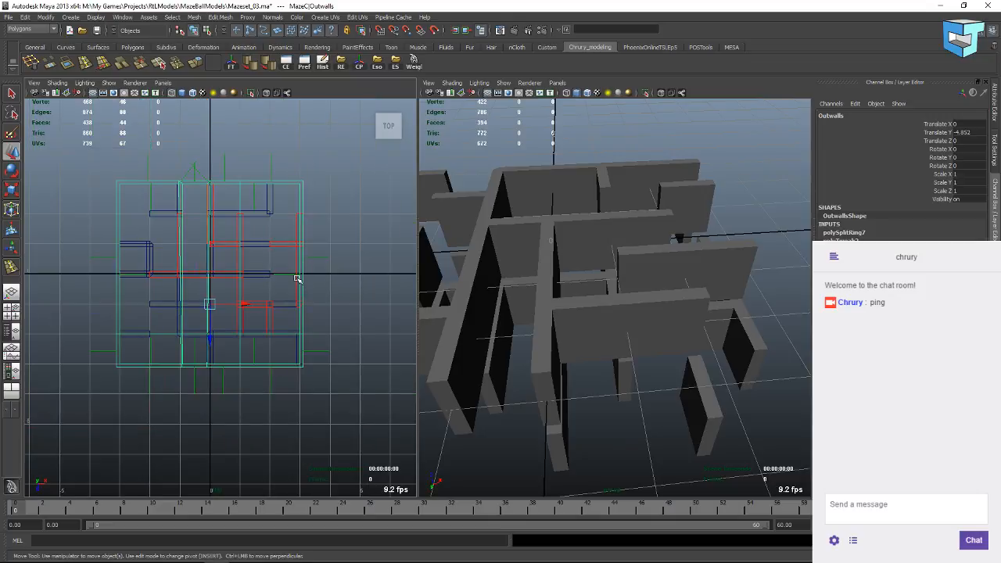
pyautogui.scroll(-6, 576, 338)
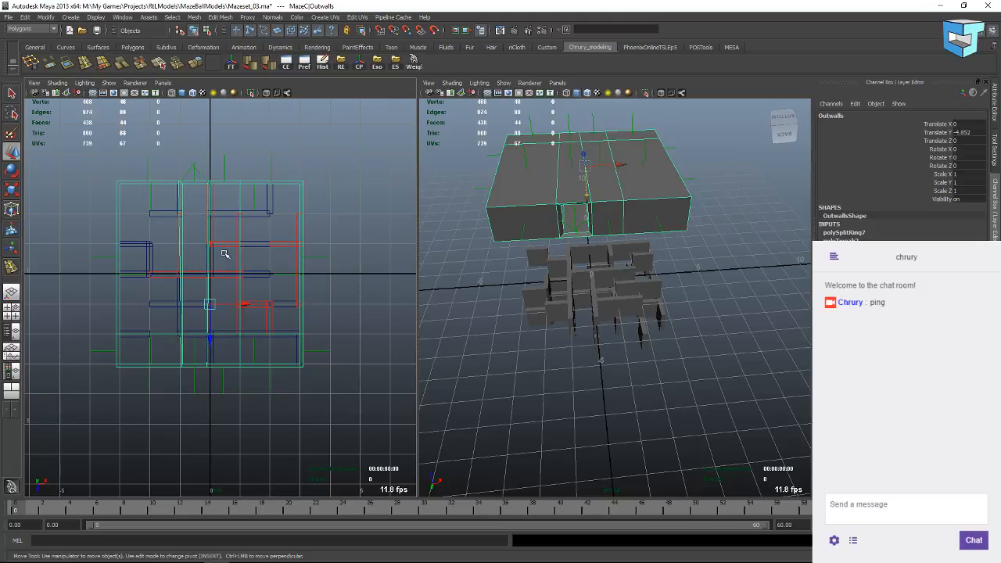
# Try to insert a crosswise edge loop in Outwalls along the second-lowest crosswise wall in the top view, and undo it.
pyautogui.click(220, 18)
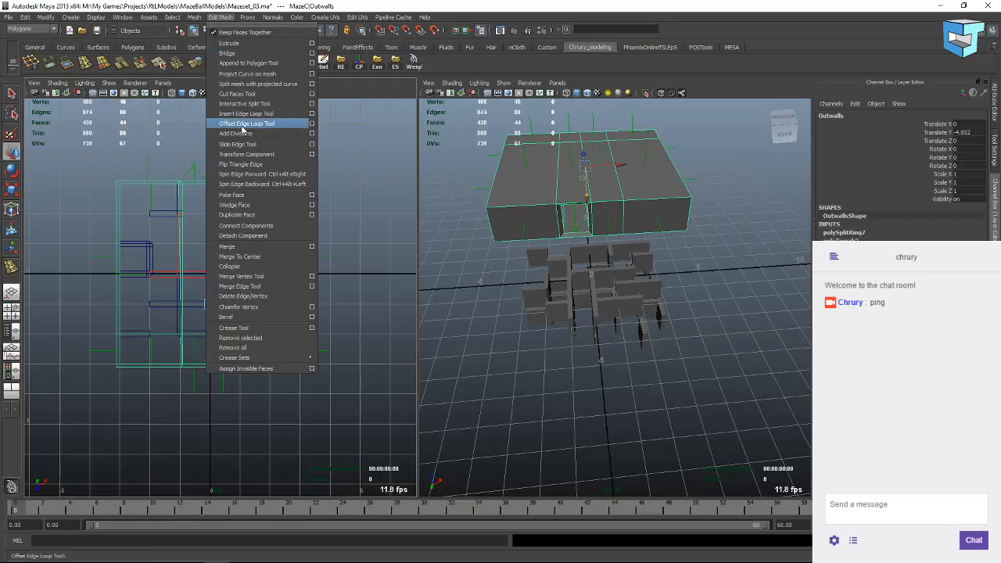
pyautogui.click(244, 114)
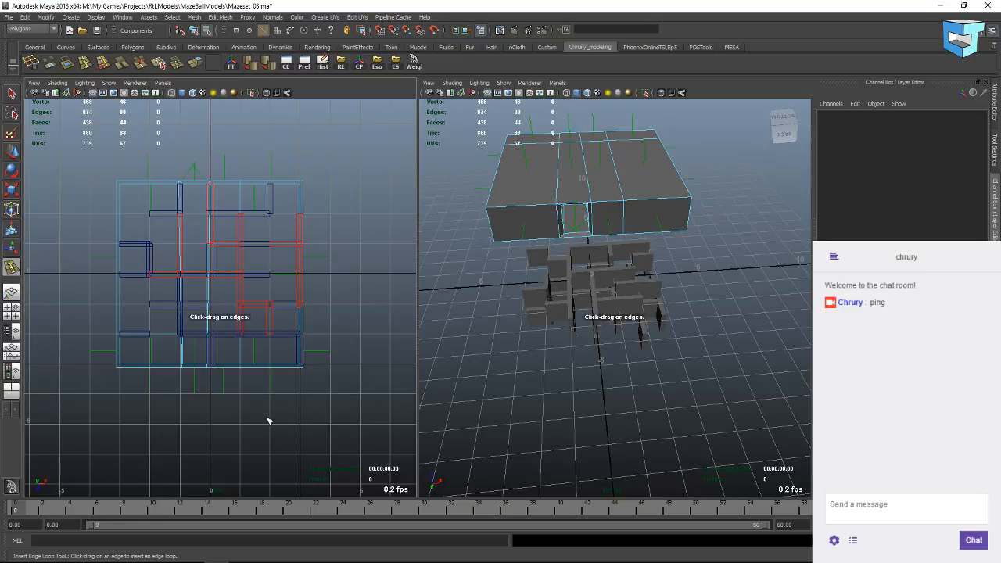
pyautogui.scroll(5, 251, 399)
pyautogui.scroll(-6, 232, 366)
pyautogui.scroll(4, 223, 344)
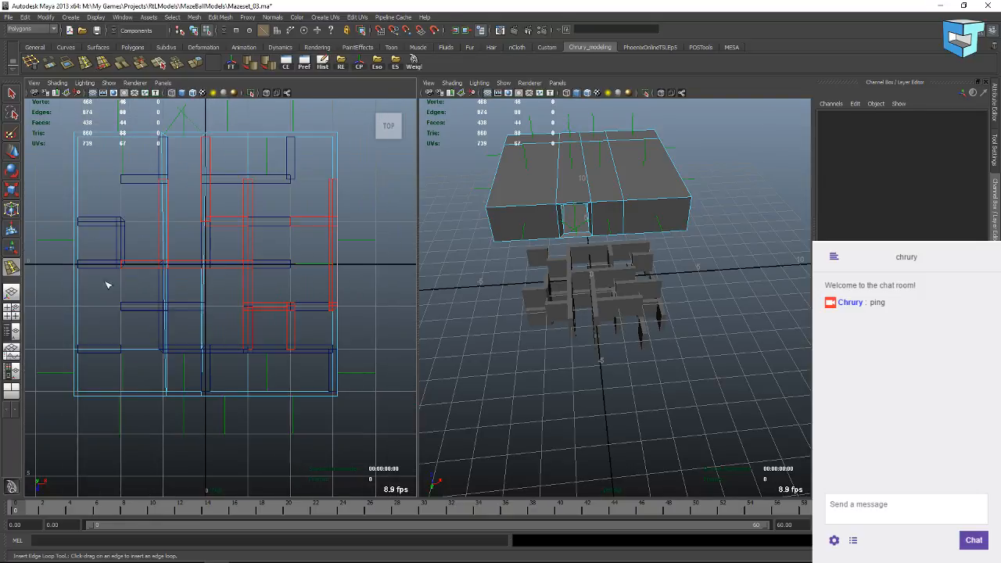
pyautogui.click(76, 306)
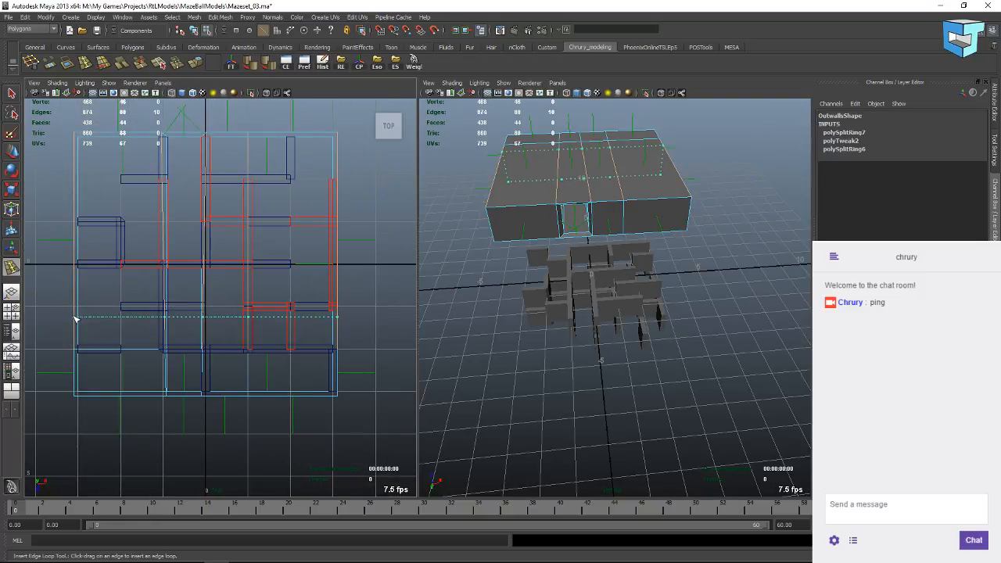
pyautogui.moveTo(76, 306)
pyautogui.mouseDown()
pyautogui.moveTo(88, 299)
pyautogui.moveTo(88, 321)
pyautogui.moveTo(89, 311)
pyautogui.mouseUp()
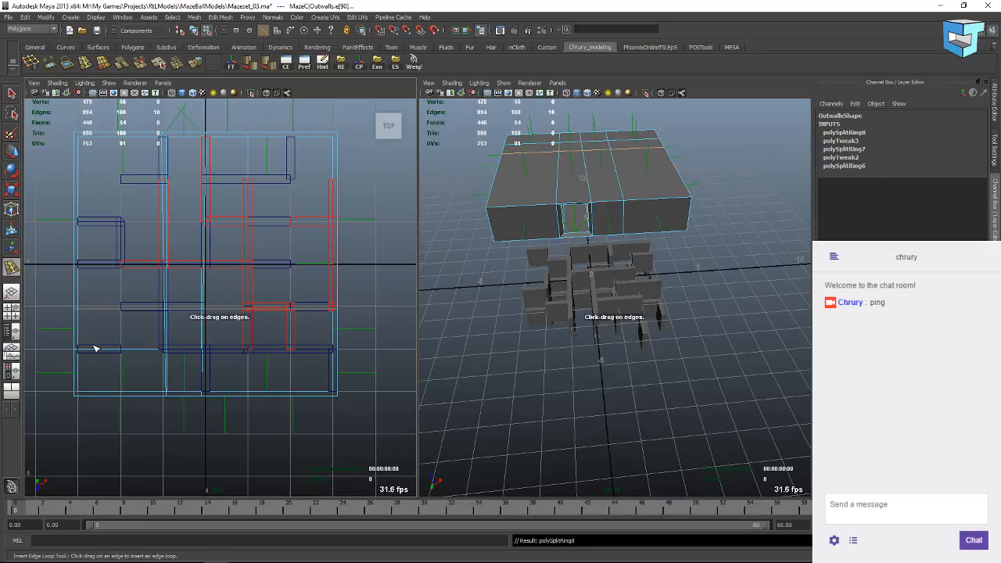
pyautogui.hotkey('ctrl', 'z')
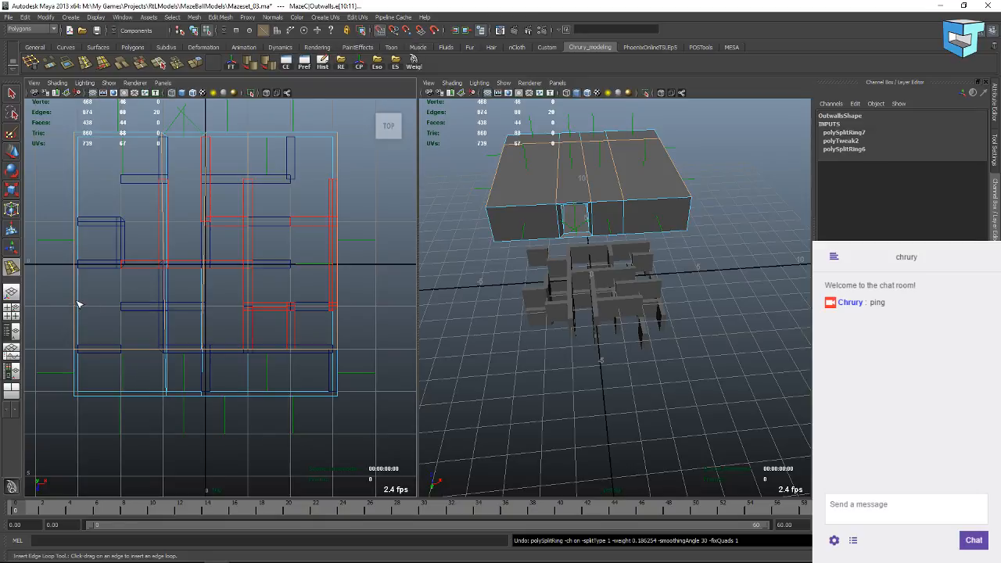
# Insert an edge loop across Outwalls just below the second-lowest crosswise wall and snap it along Z to the grid line through that wall.
pyautogui.click(97, 271)
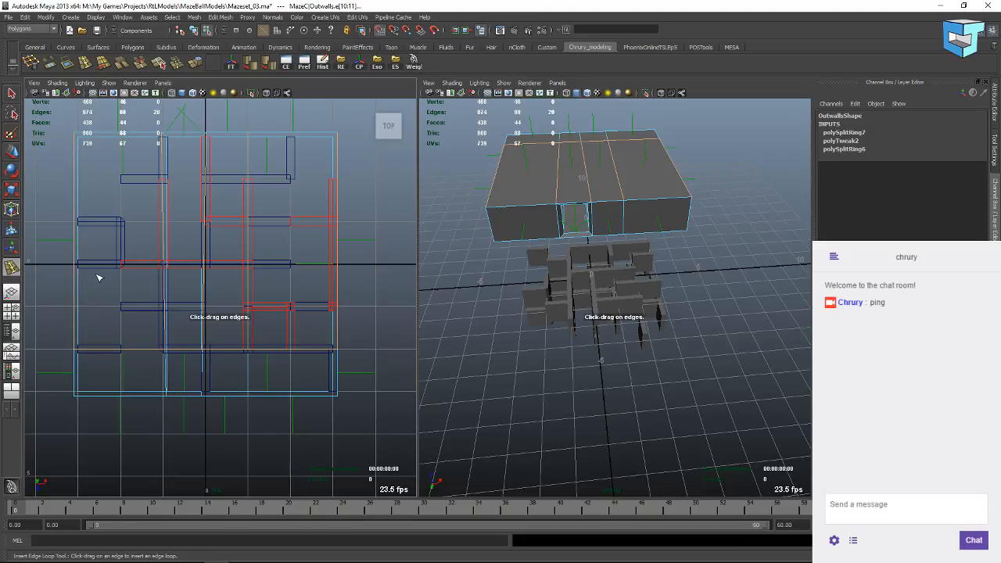
pyautogui.press('q')
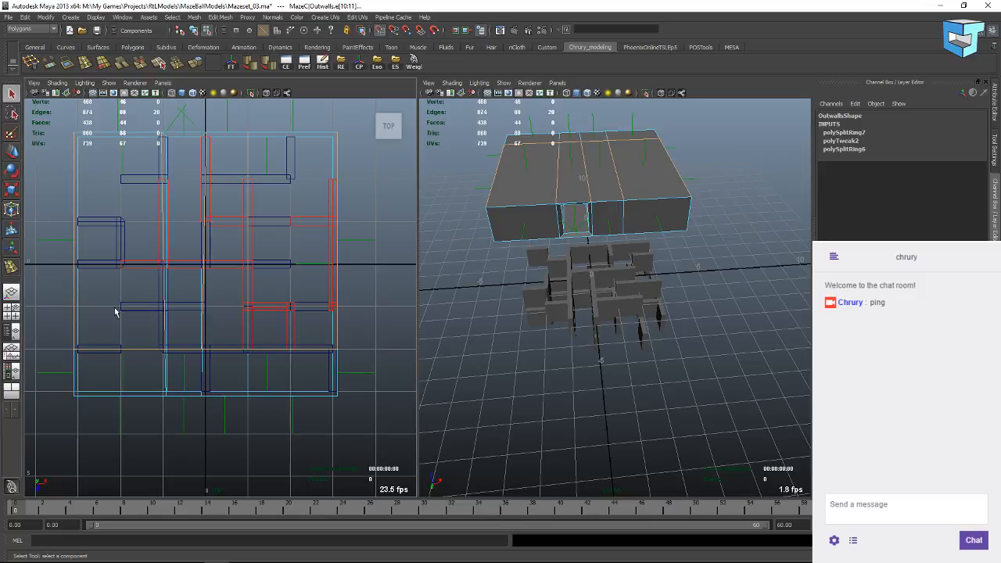
pyautogui.press('g')
pyautogui.moveTo(74, 312)
pyautogui.mouseDown()
pyautogui.moveTo(88, 311)
pyautogui.moveTo(87, 297)
pyautogui.moveTo(87, 314)
pyautogui.mouseUp()
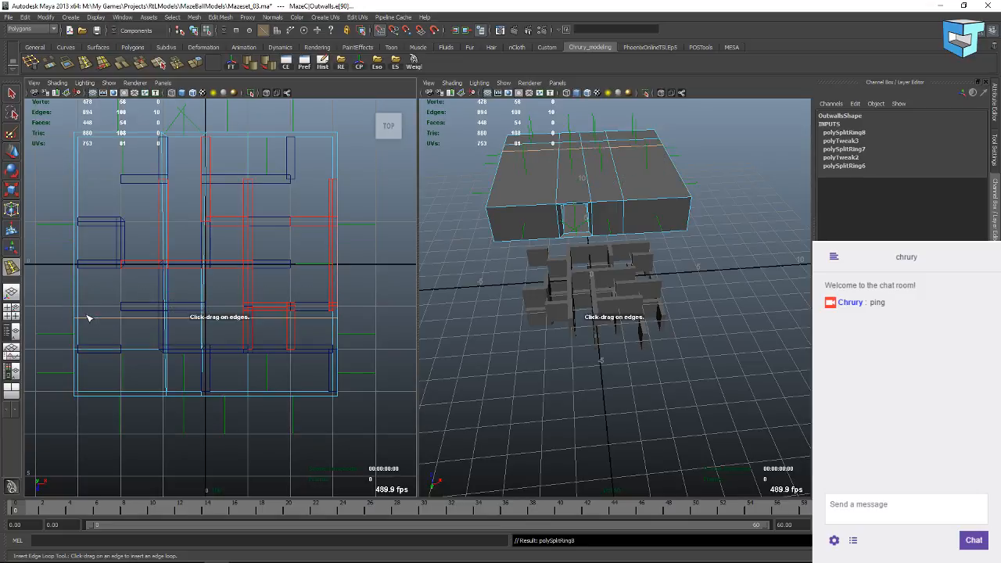
pyautogui.press('w')
pyautogui.click(205, 318)
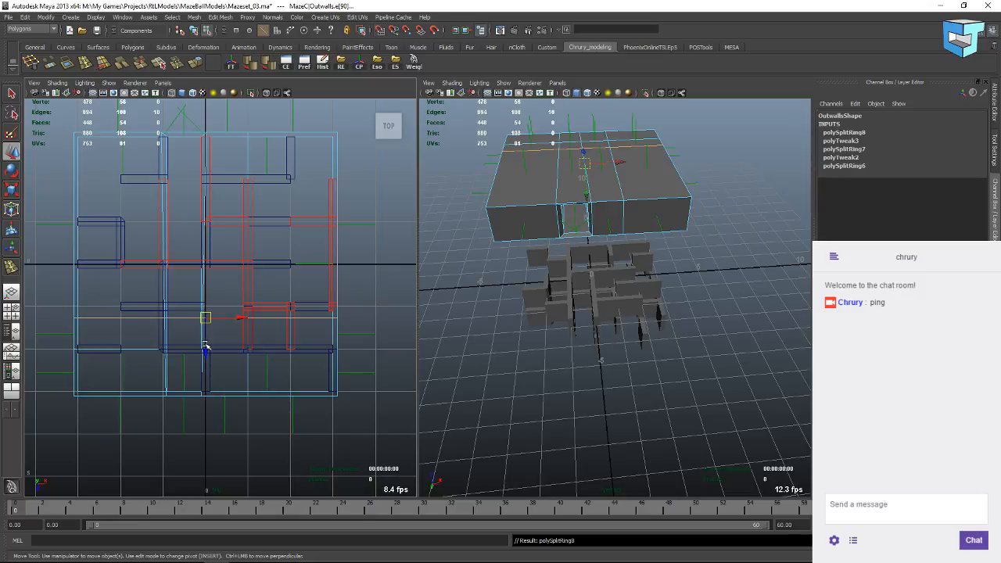
pyautogui.moveTo(207, 351); pyautogui.dragTo(110, 291)
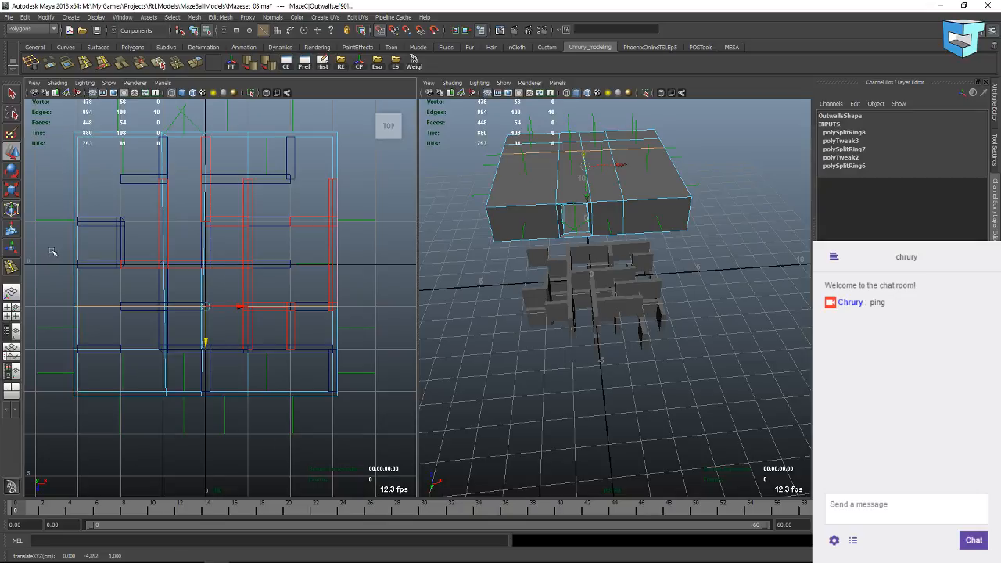
# Insert an edge loop across Outwalls near the middle crosswise wall and snap it along Z to the central grid line.
pyautogui.press('y')
pyautogui.click(77, 253)
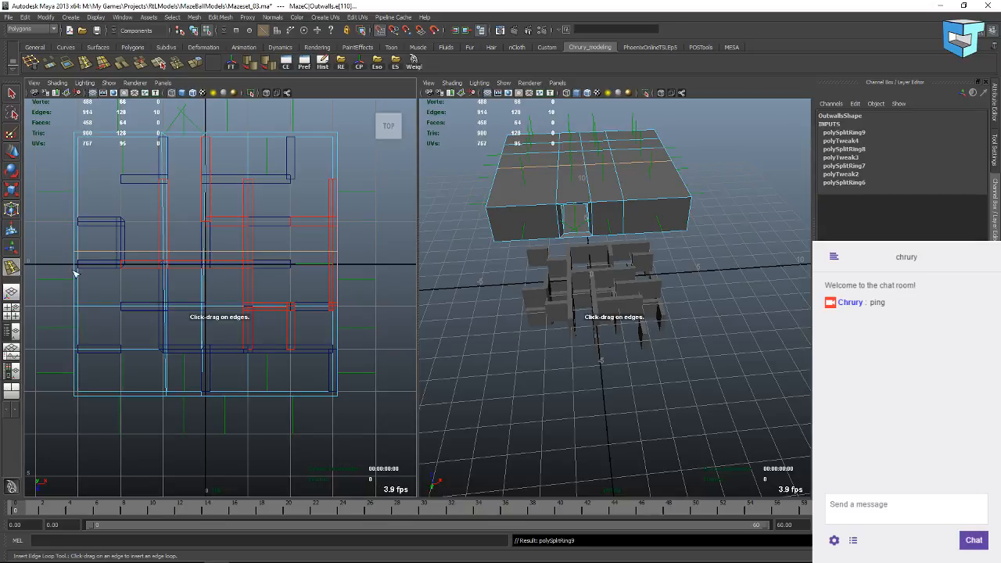
pyautogui.press('w')
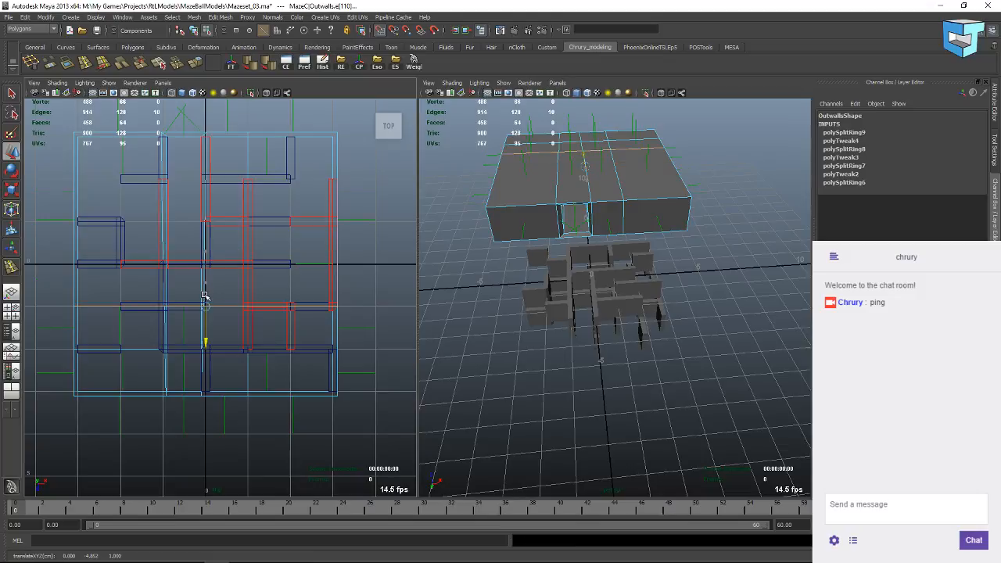
# Insert another edge loop across the upper part of Outwalls and snap it along Z to the first grid line above the centre.
pyautogui.press('g')
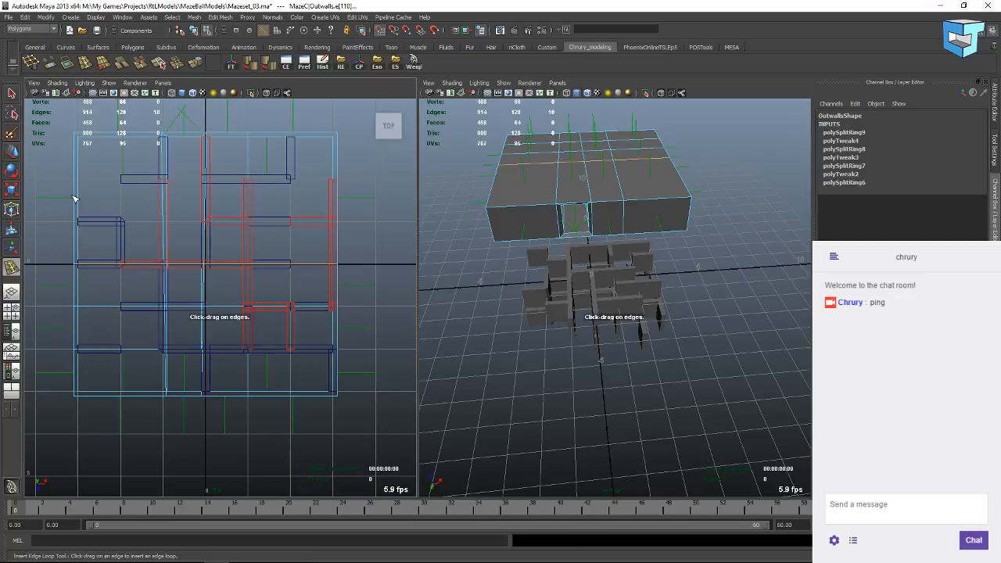
pyautogui.click(75, 196)
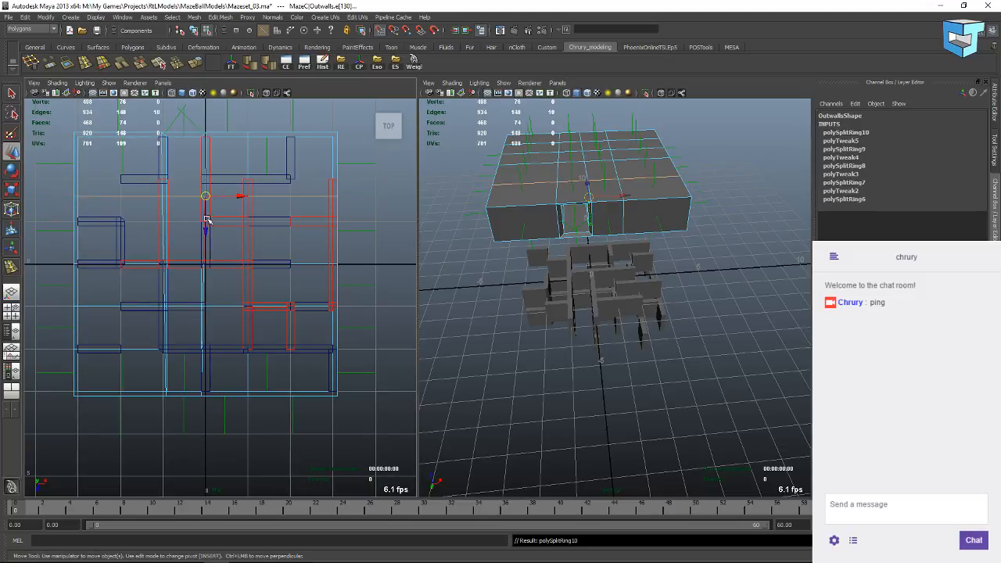
pyautogui.press('w')
pyautogui.press('g')
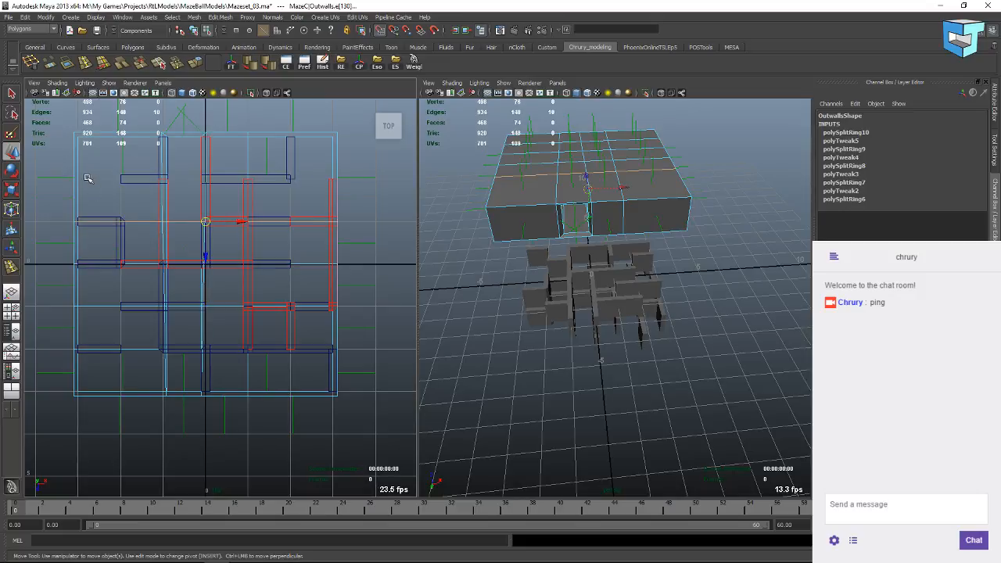
# Insert a crosswise edge loop in the uppermost section of Outwalls and snap it along Z to the grid line at Z -2.
pyautogui.click(75, 180)
pyautogui.press('w')
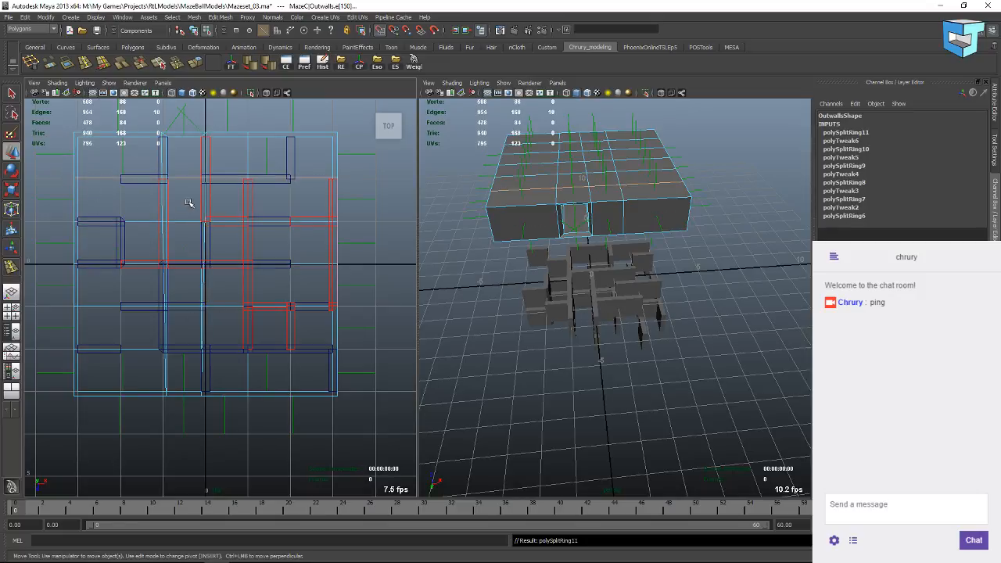
pyautogui.moveTo(205, 220); pyautogui.dragTo(205, 180)
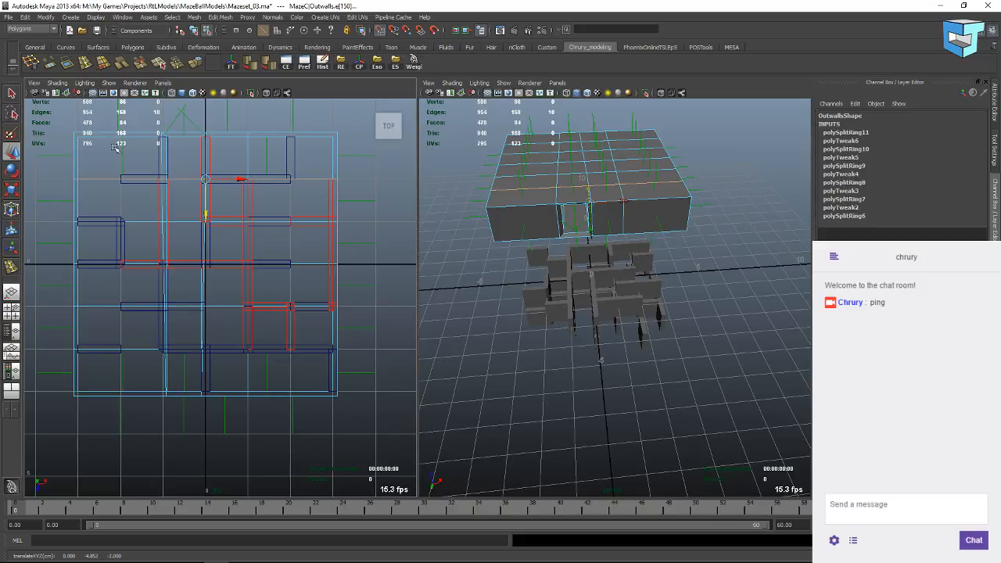
pyautogui.press('w')
# Insert a lengthwise edge loop through the leftmost section of Outwalls in the top view and snap it along X to the grid line at -2.
pyautogui.press('y')
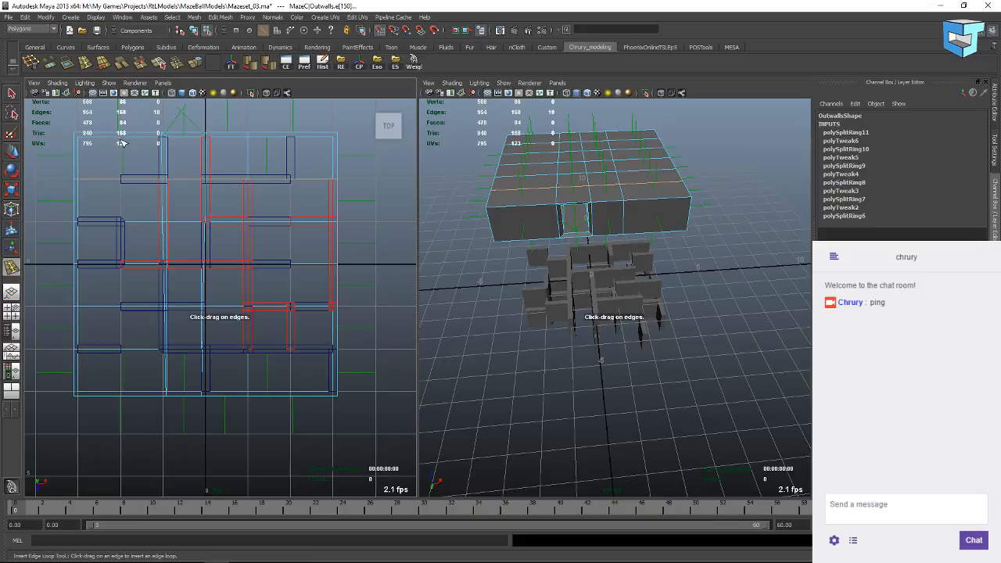
pyautogui.click(106, 135)
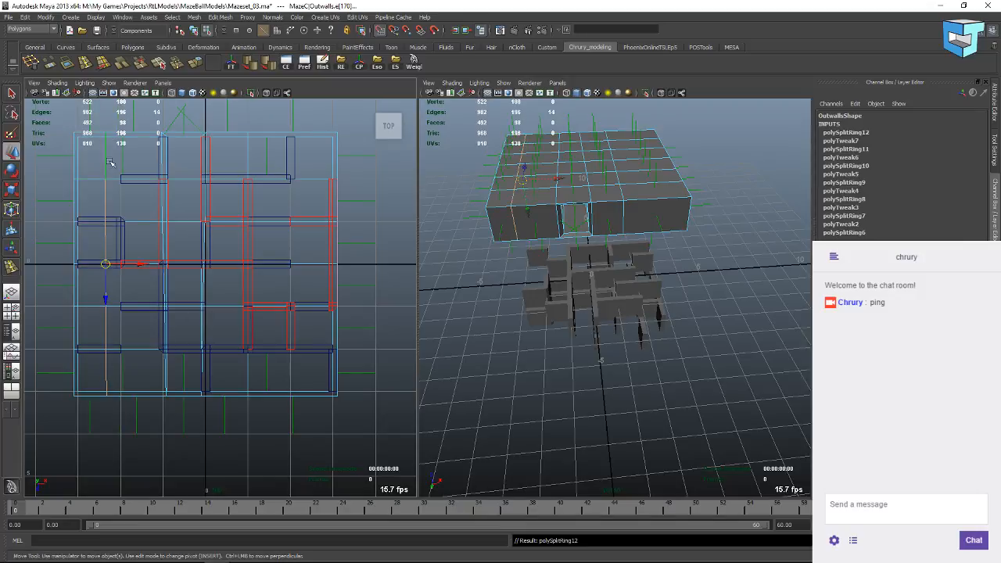
pyautogui.press('w')
pyautogui.moveTo(144, 262); pyautogui.dragTo(160, 264)
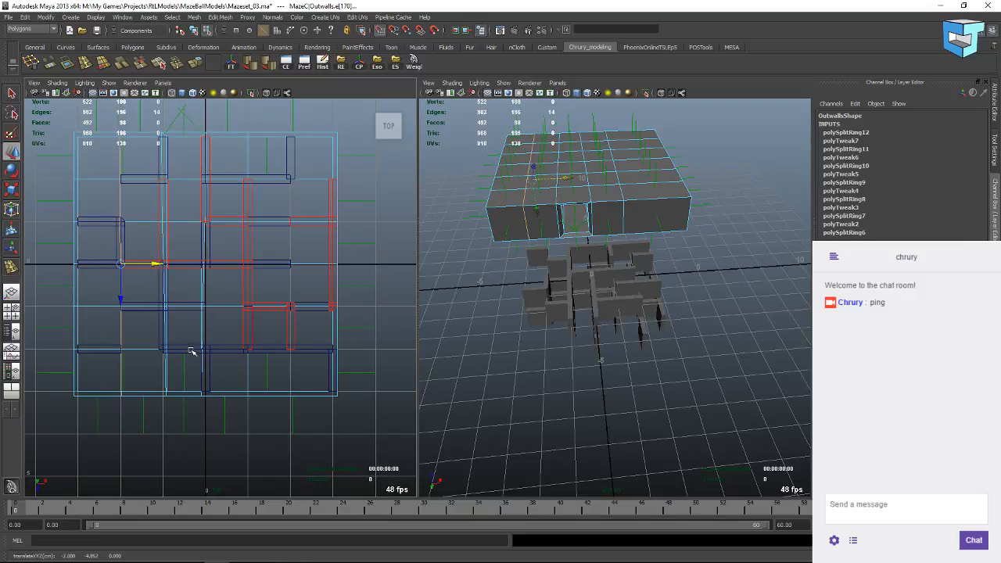
# Insert a lengthwise edge loop through the right part of Outwalls, snap it along X to the grid line at 2, and deselect it.
pyautogui.press('y')
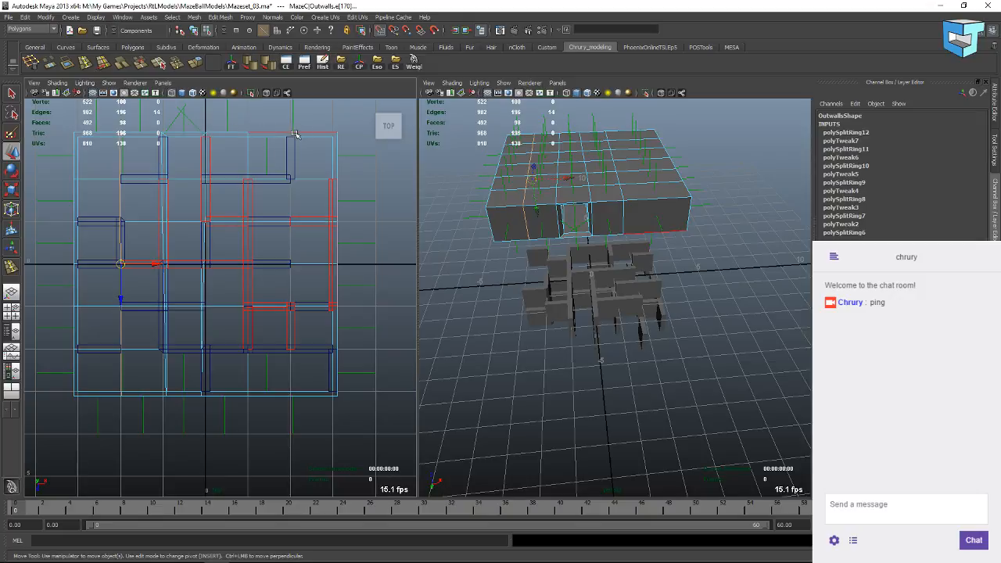
pyautogui.click(290, 139)
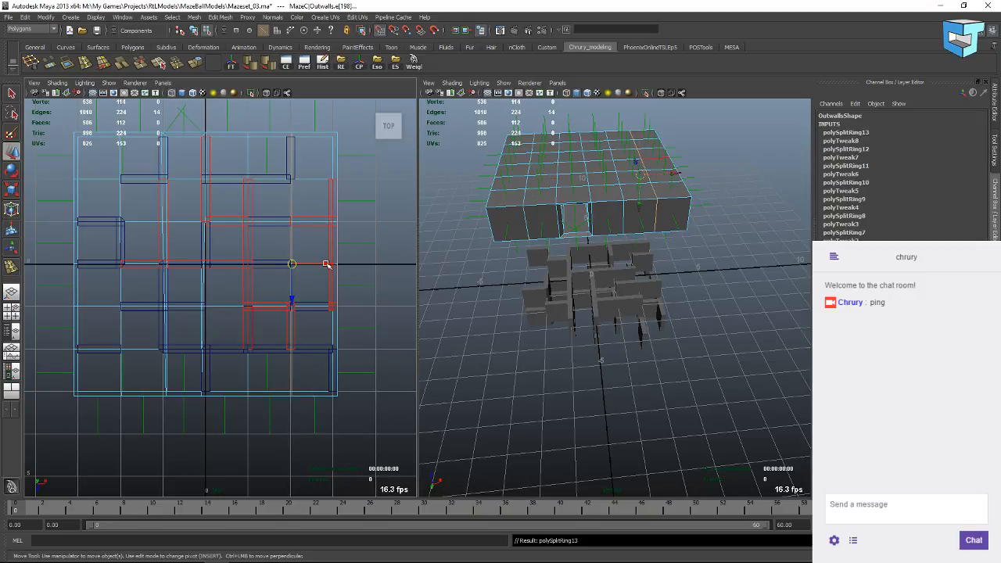
pyautogui.press('w')
pyautogui.moveTo(348, 264); pyautogui.dragTo(310, 258)
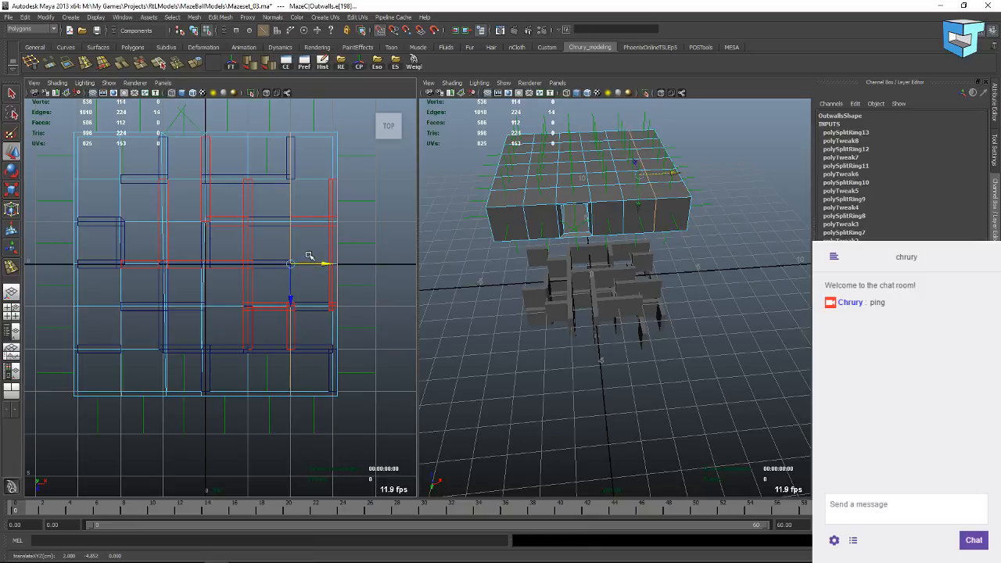
pyautogui.click(308, 254)
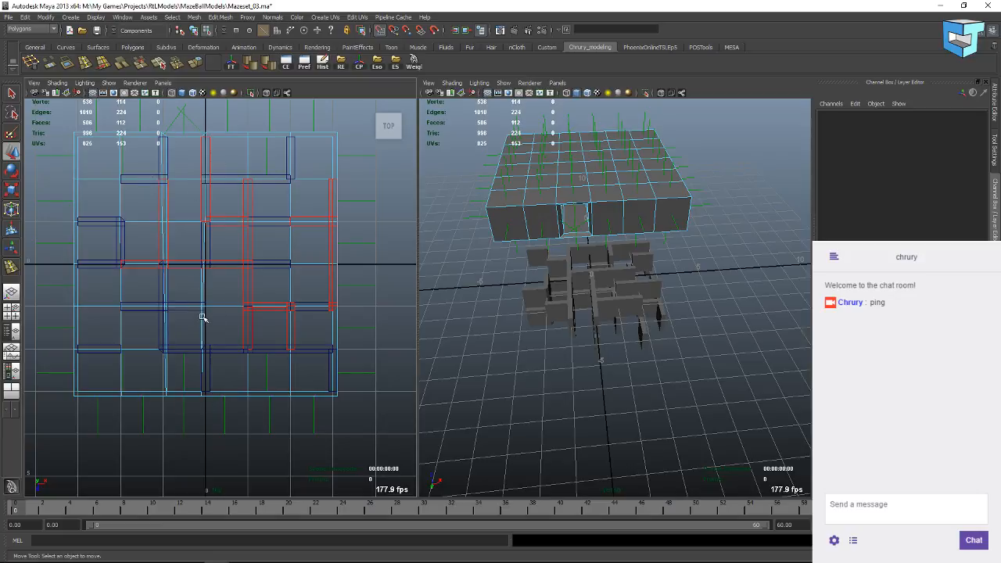
# Switch Outwalls to vertex editing and snap the doorway corner vertices on its upper edge along X to the adjacent grid lines.
pyautogui.scroll(5, 214, 326)
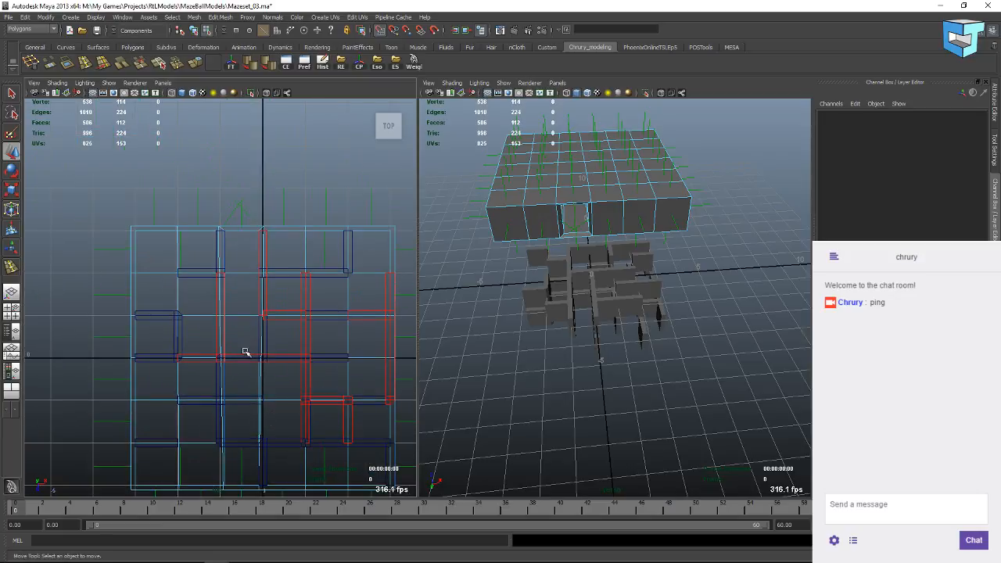
pyautogui.keyDown('alt'); pyautogui.moveTo(238, 268); pyautogui.dragTo(201, 212, button='middle'); pyautogui.keyUp('alt')
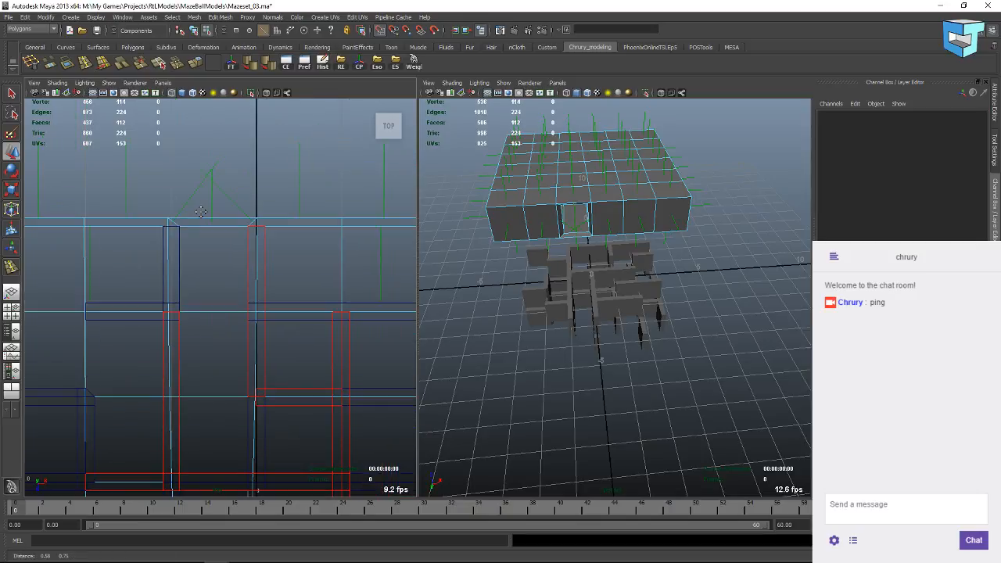
pyautogui.moveTo(233, 217); pyautogui.dragTo(190, 217, button='right')
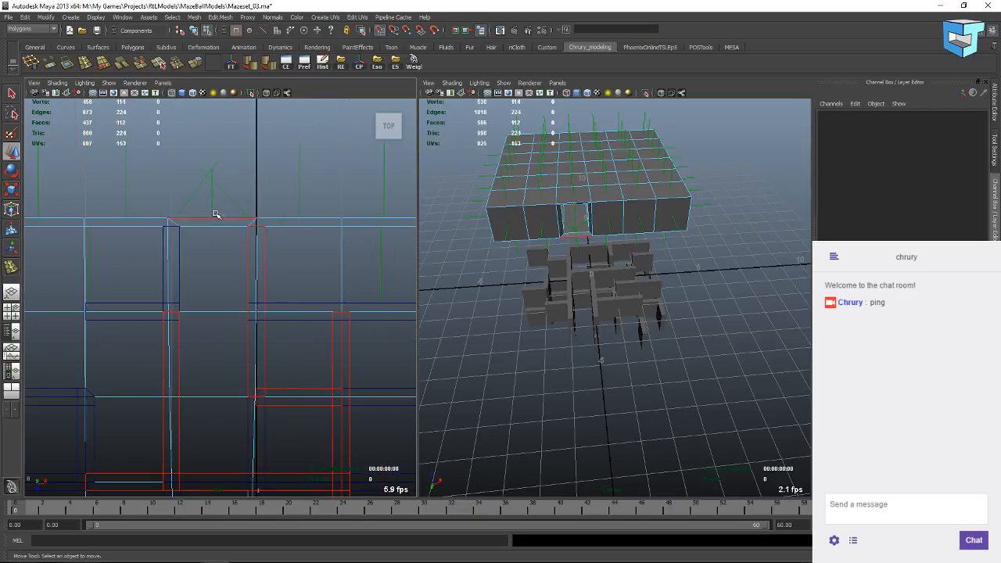
pyautogui.moveTo(175, 236); pyautogui.dragTo(195, 219)
pyautogui.moveTo(250, 199); pyautogui.dragTo(270, 225)
pyautogui.keyDown('alt'); pyautogui.moveTo(221, 241); pyautogui.dragTo(239, 172, button='middle'); pyautogui.keyUp('alt')
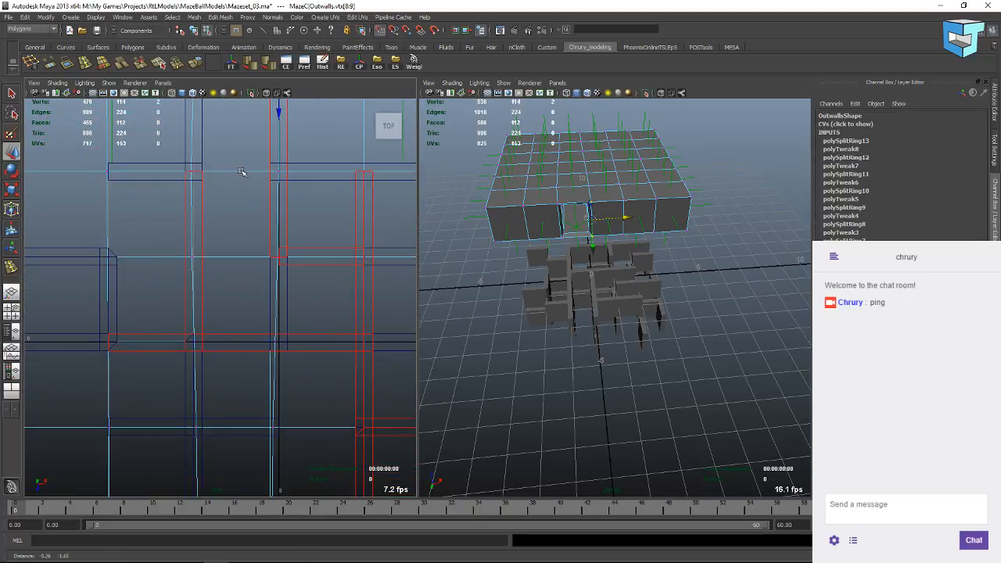
# Straighten the two slanted lengthwise loops from the upper rows to the centre row by snapping their vertices along X to -1 and 0.
pyautogui.moveTo(180, 192); pyautogui.dragTo(199, 289)
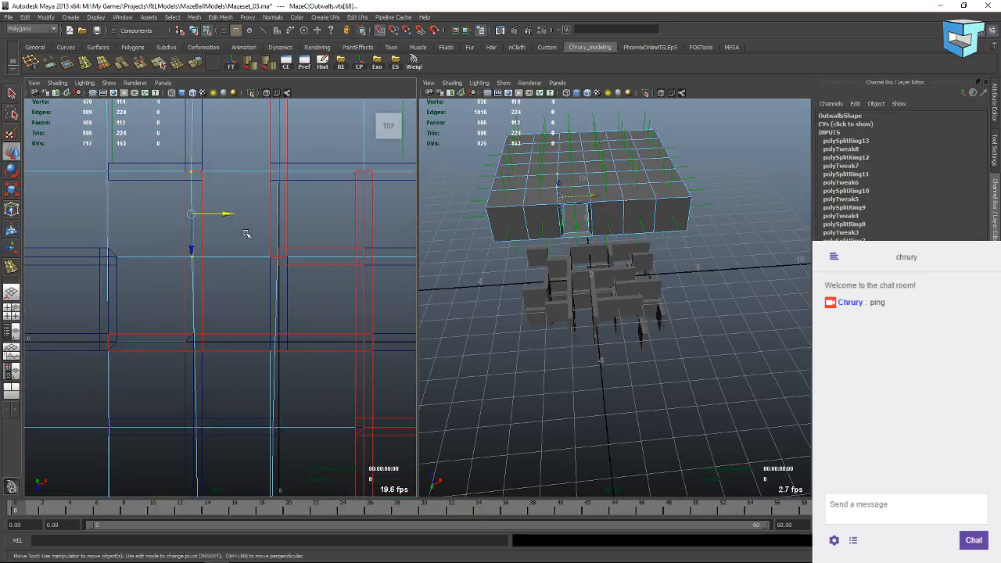
pyautogui.moveTo(229, 212)
pyautogui.mouseDown()
pyautogui.moveTo(241, 213)
pyautogui.moveTo(215, 213)
pyautogui.mouseUp()
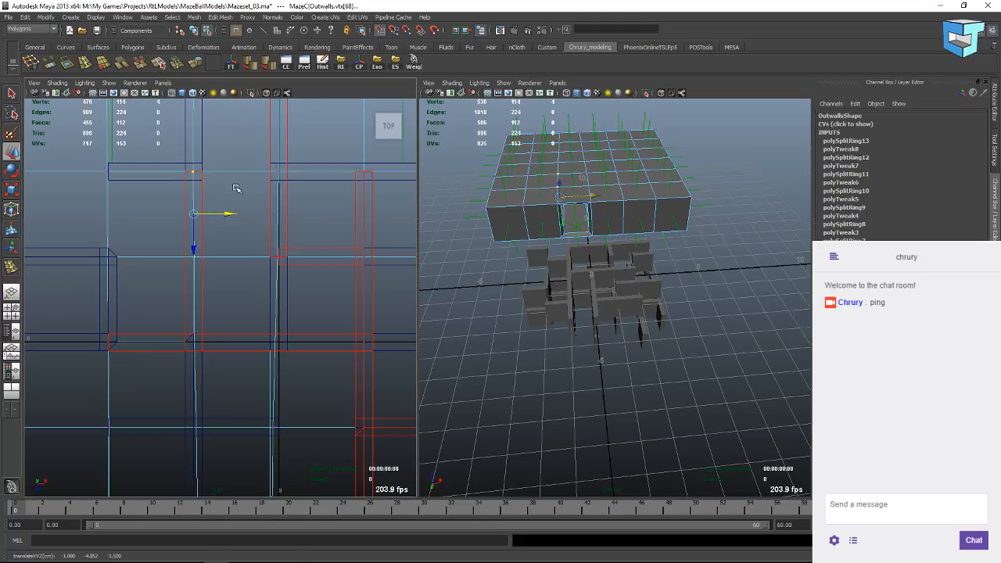
pyautogui.moveTo(186, 165); pyautogui.dragTo(312, 171)
pyautogui.moveTo(267, 240); pyautogui.dragTo(316, 258)
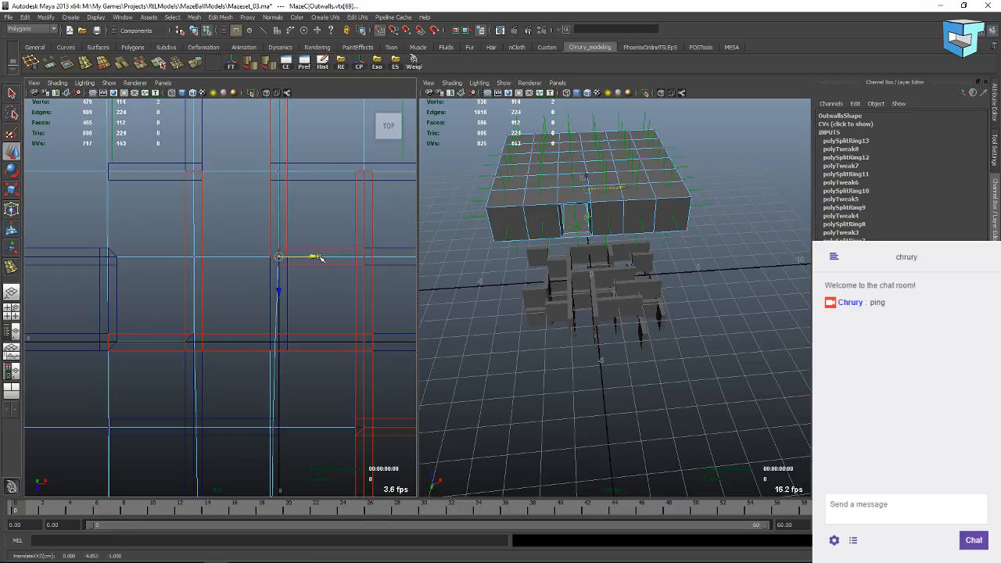
pyautogui.moveTo(263, 322); pyautogui.dragTo(316, 342)
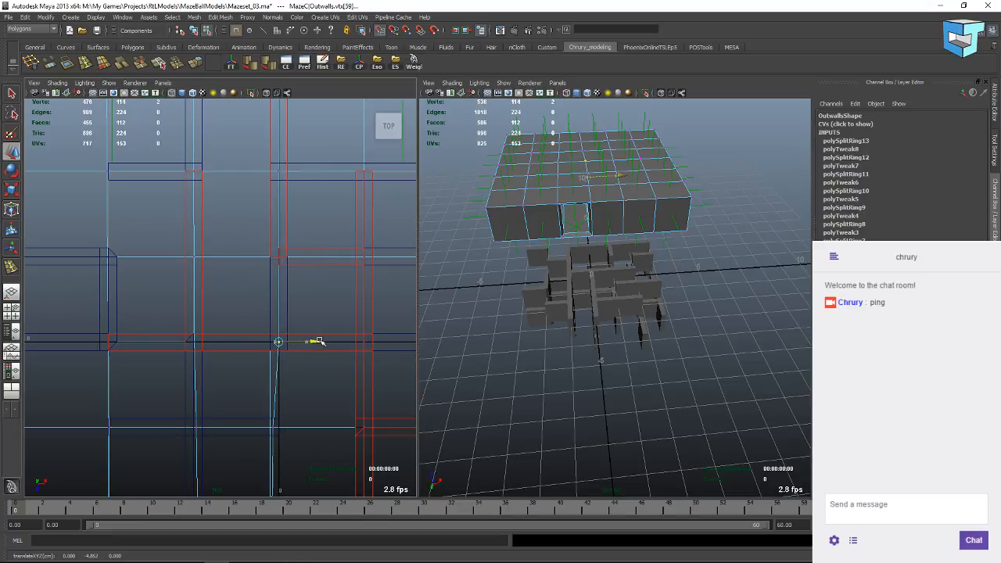
pyautogui.moveTo(176, 325); pyautogui.dragTo(225, 341)
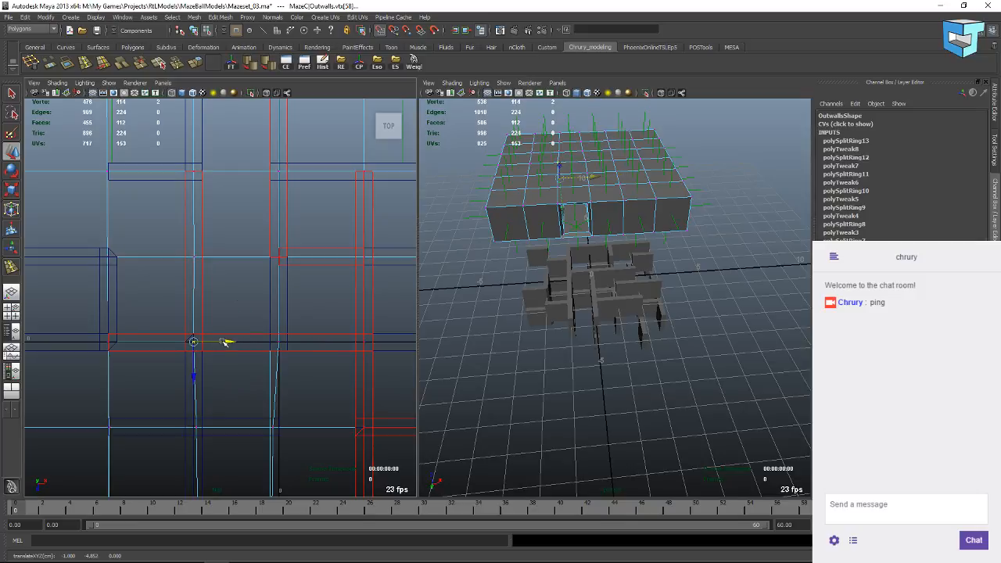
# Snap the vertices of the two slanted loops in the first two rows below the centre along X to -1 and 0.
pyautogui.keyDown('alt'); pyautogui.moveTo(215, 383); pyautogui.dragTo(212, 271, button='middle'); pyautogui.keyUp('alt')
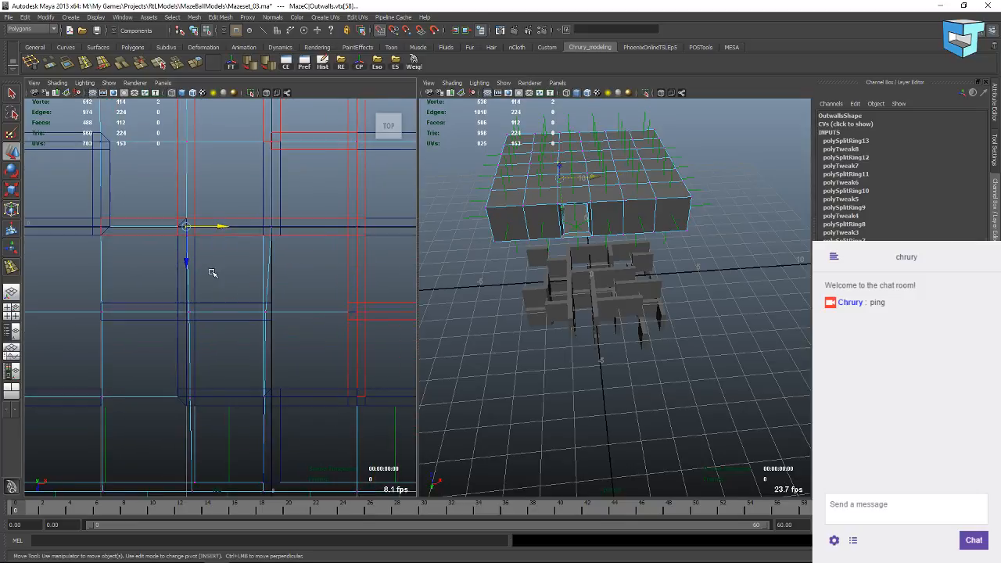
pyautogui.click(263, 256)
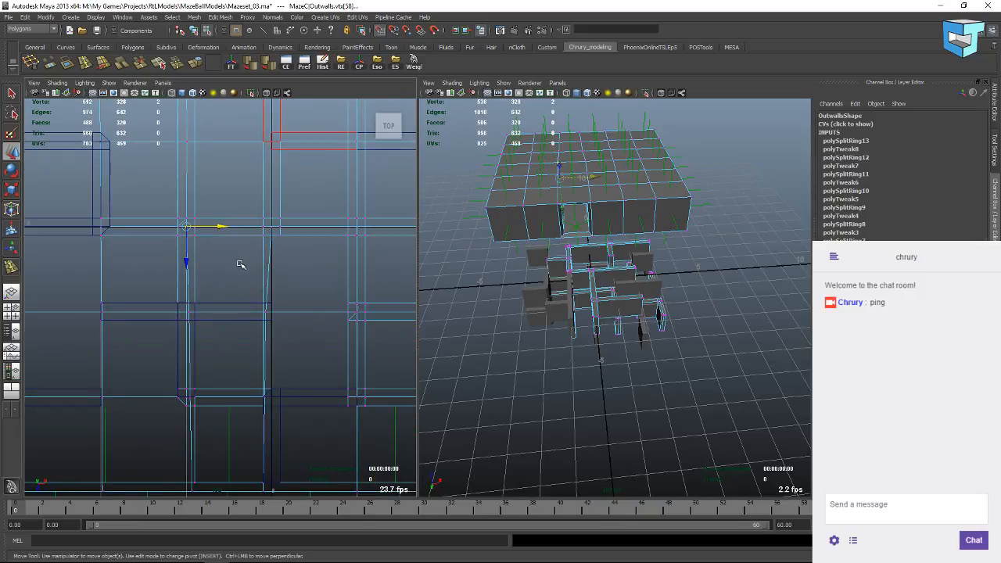
pyautogui.hotkey('ctrl', 'z')
pyautogui.moveTo(176, 301); pyautogui.dragTo(309, 316)
pyautogui.moveTo(247, 382); pyautogui.dragTo(212, 400)
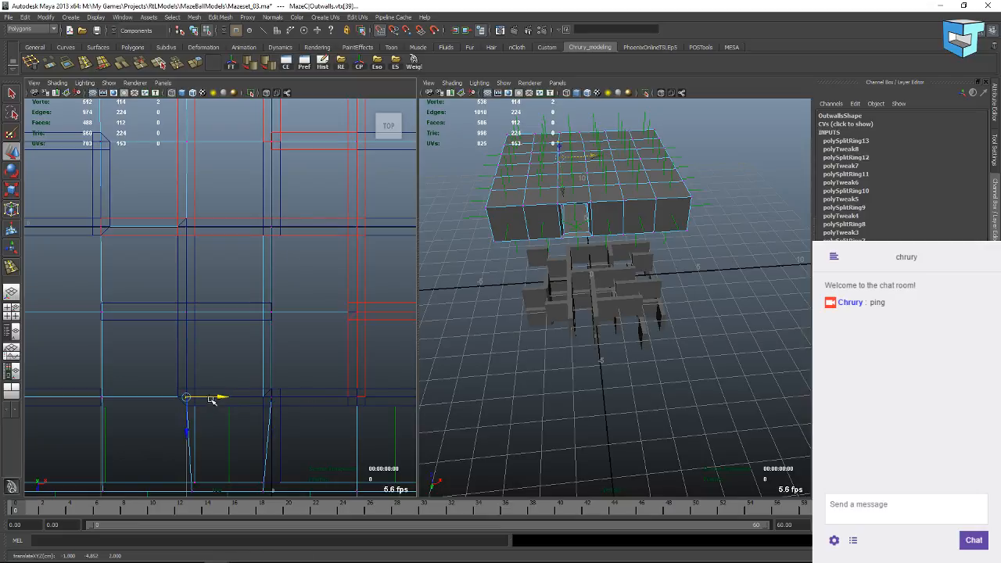
# Snap the end vertices of the two slanted loops on the lower edge of Outwalls to the grid along X and deselect them.
pyautogui.keyDown('alt'); pyautogui.moveTo(223, 436); pyautogui.dragTo(247, 337, button='middle'); pyautogui.keyUp('alt')
pyautogui.moveTo(209, 386); pyautogui.dragTo(333, 388)
pyautogui.click(249, 388)
pyautogui.click(315, 415)
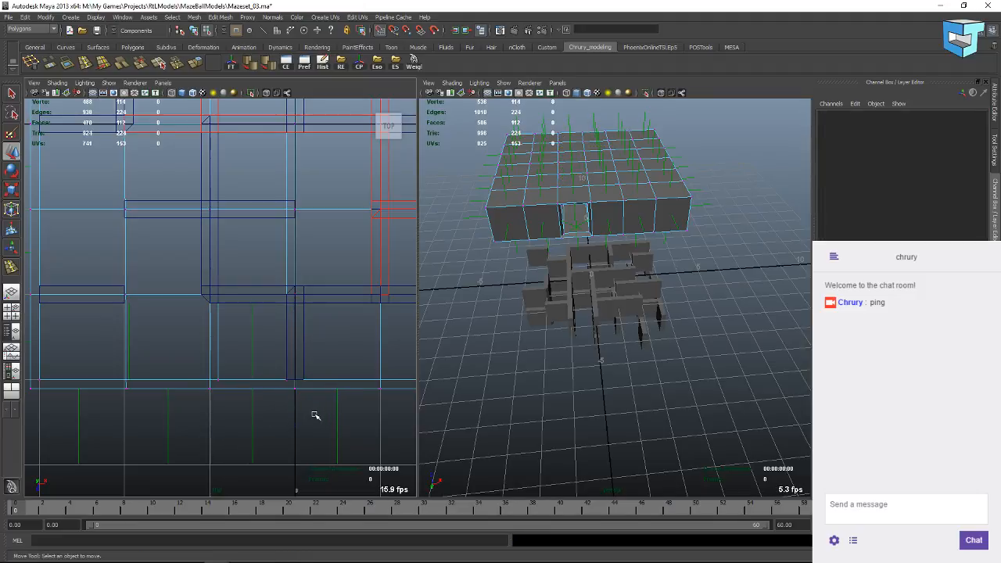
pyautogui.press('a')
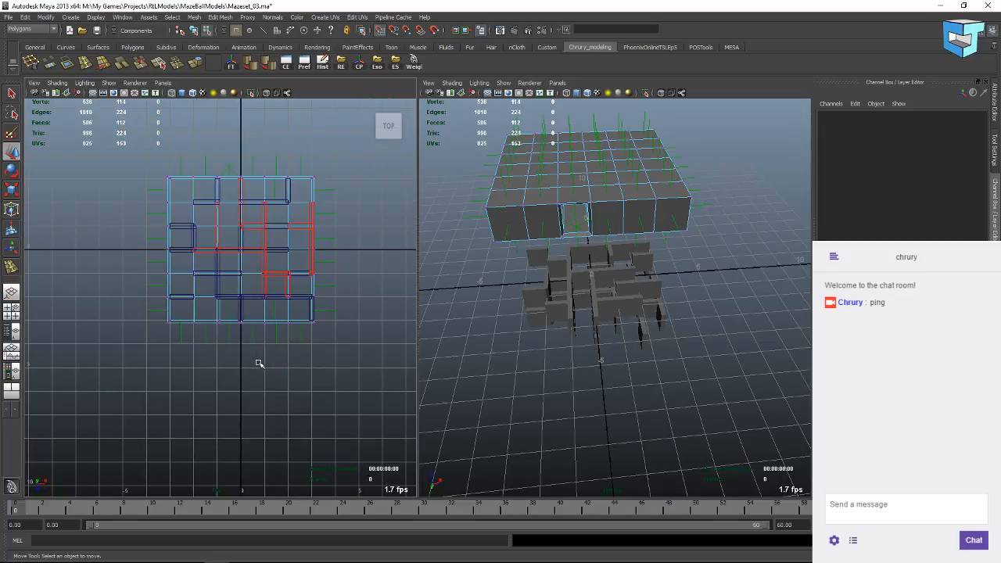
pyautogui.scroll(2, 247, 340)
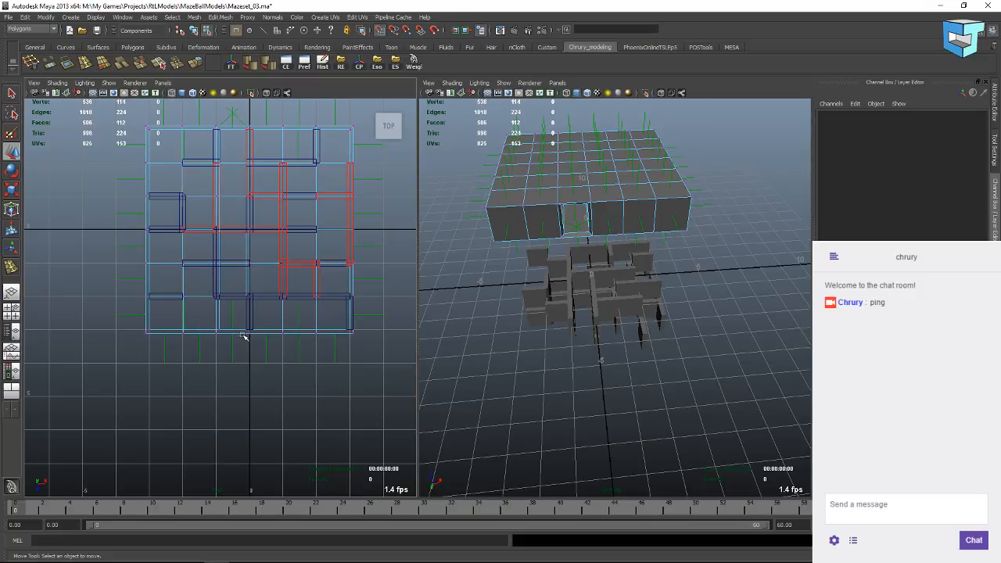
pyautogui.scroll(-2, 244, 337)
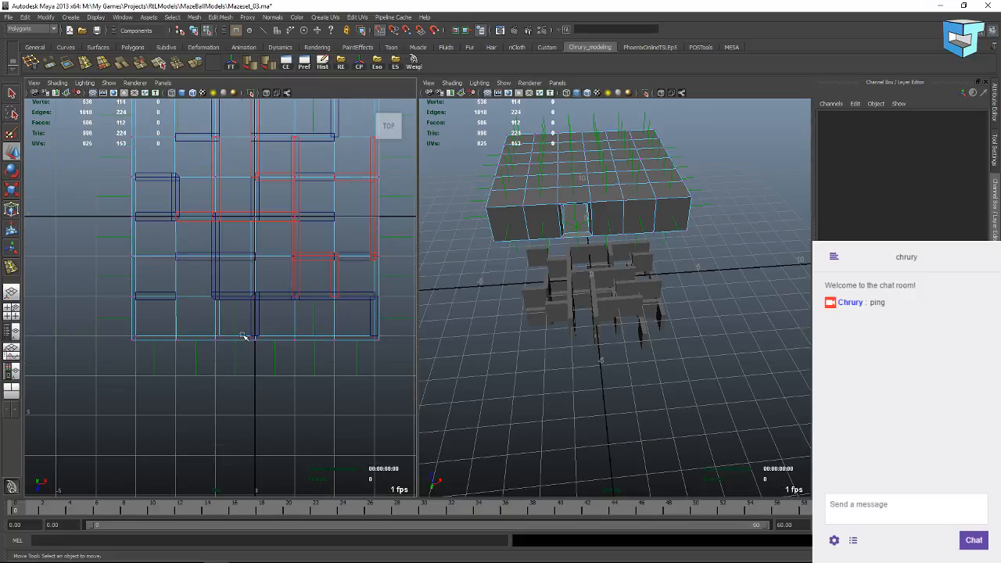
pyautogui.scroll(3, 244, 337)
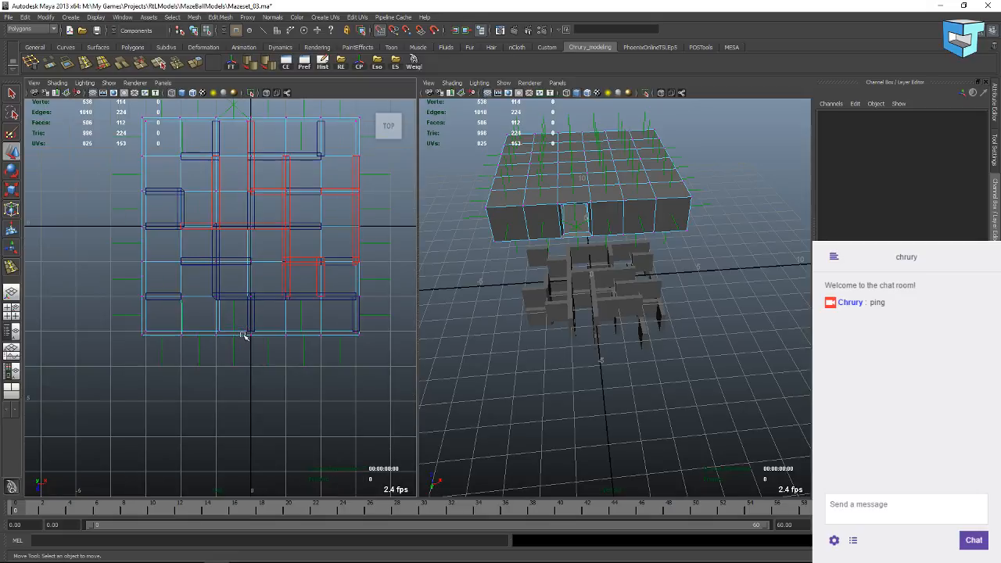
pyautogui.scroll(-4, 244, 337)
pyautogui.scroll(2, 244, 336)
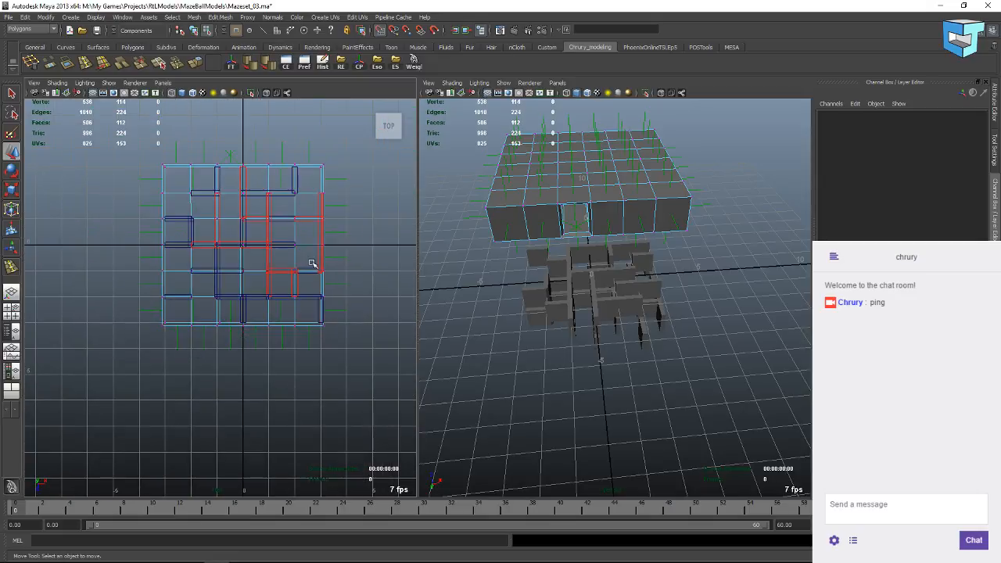
# Return to object mode, select Outwalls, and set its Translate Y to 0.
pyautogui.keyDown('alt'); pyautogui.moveTo(658, 227); pyautogui.dragTo(639, 293); pyautogui.keyUp('alt')
pyautogui.moveTo(527, 254); pyautogui.dragTo(569, 237, button='right')
pyautogui.click(557, 256)
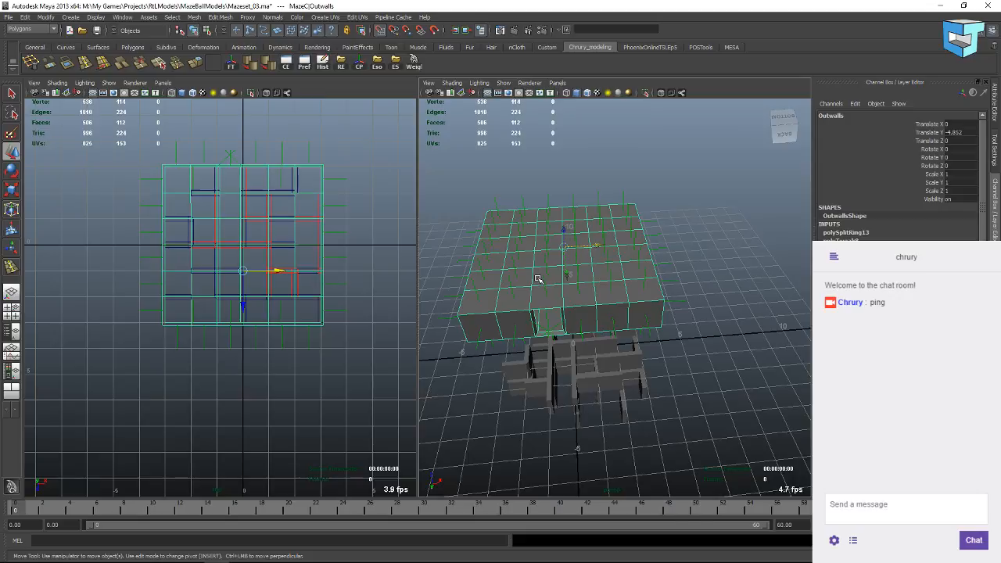
pyautogui.doubleClick(954, 133)
pyautogui.write('0')
pyautogui.press('Return')
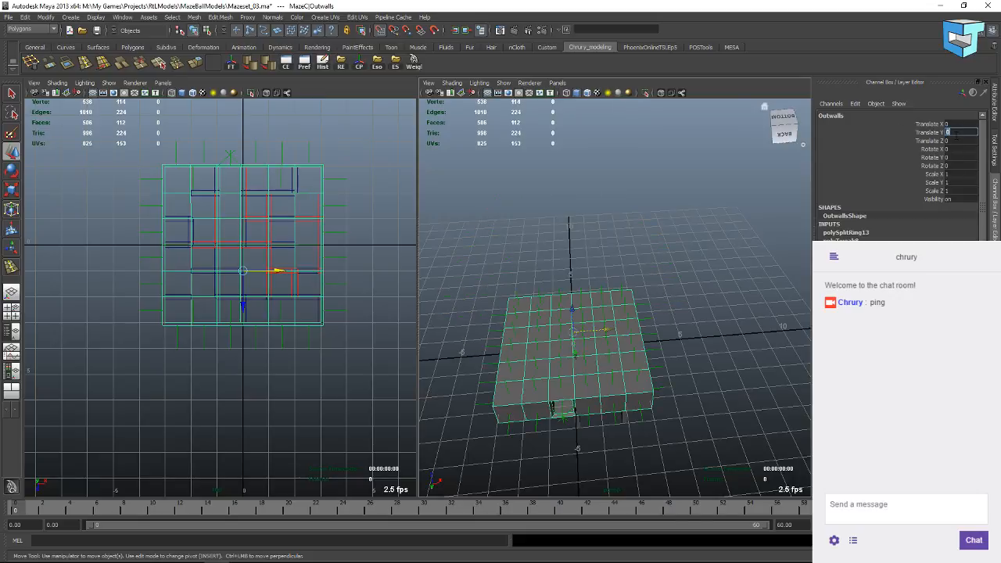
# Try offsetting Outwalls vertically, including a Translate Y of 1.2, and restore it to 0.
pyautogui.keyDown('alt'); pyautogui.moveTo(632, 377); pyautogui.dragTo(614, 323); pyautogui.keyUp('alt')
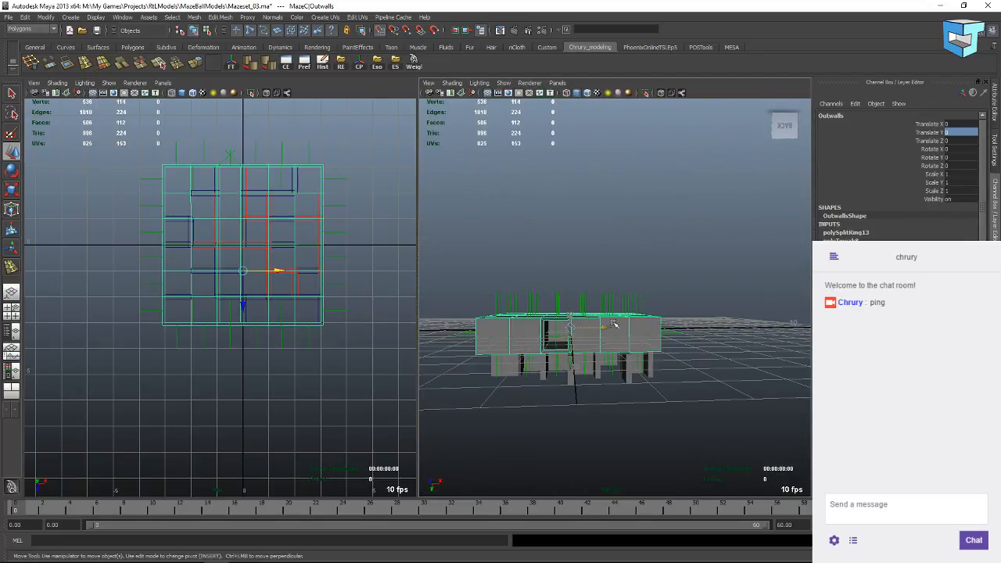
pyautogui.click(951, 133)
pyautogui.write('2')
pyautogui.press('Return')
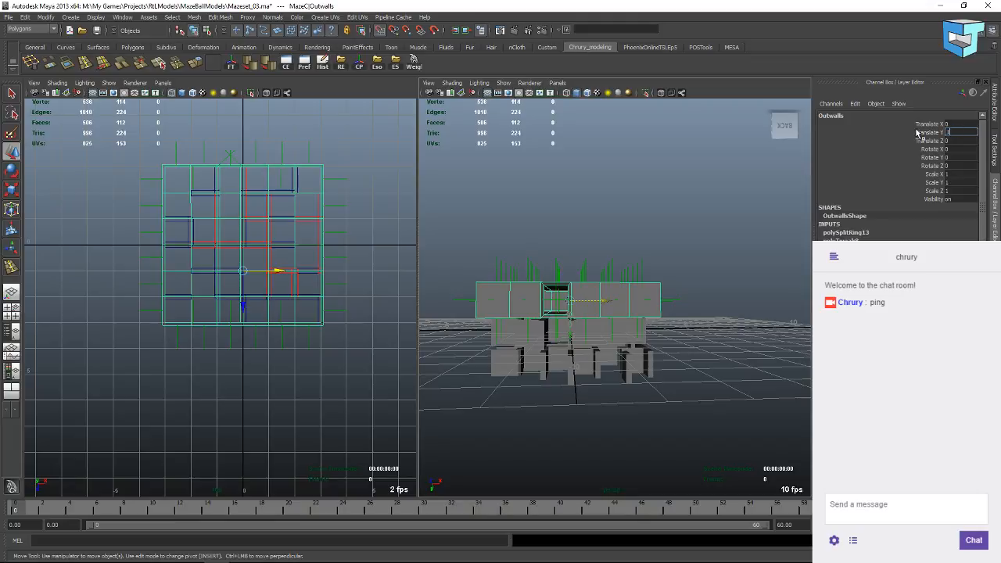
pyautogui.press('Return')
pyautogui.keyDown('alt'); pyautogui.moveTo(559, 250); pyautogui.dragTo(556, 277); pyautogui.keyUp('alt')
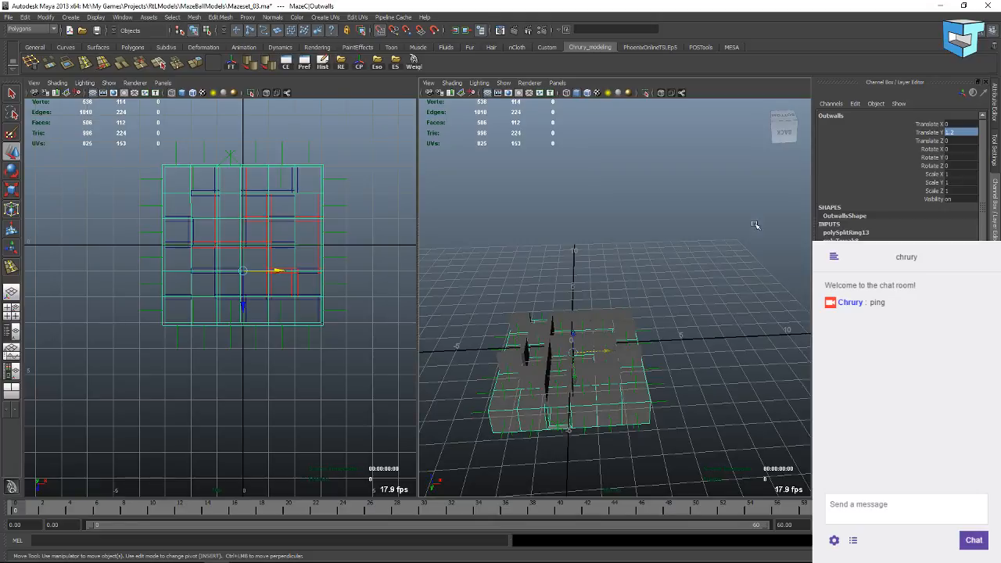
pyautogui.click(950, 132)
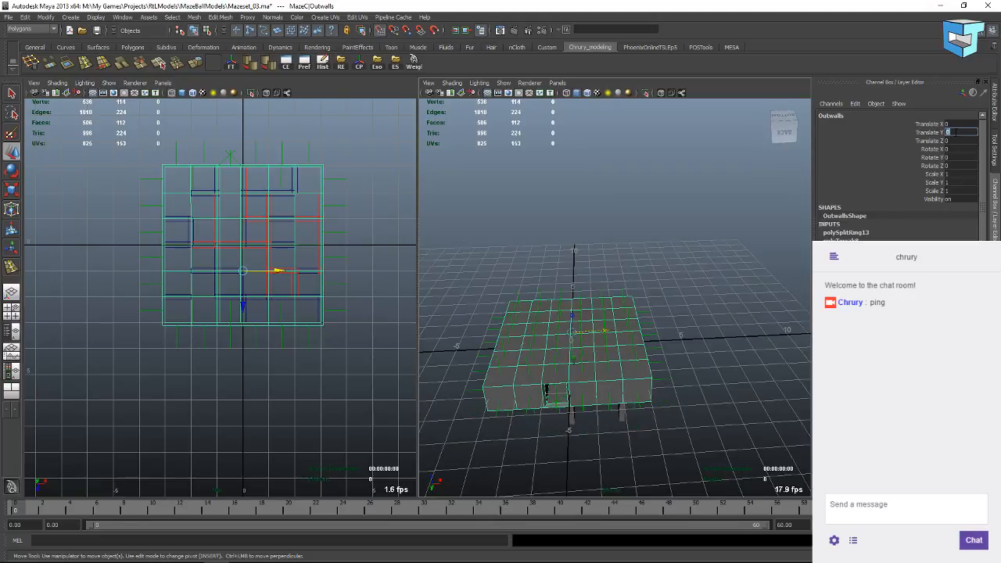
# Examine from above and close up how the inner walls line up with the Outwalls floor in the perspective view.
pyautogui.keyDown('alt'); pyautogui.moveTo(590, 462); pyautogui.dragTo(612, 280); pyautogui.keyUp('alt')
pyautogui.keyDown('alt'); pyautogui.moveTo(477, 270); pyautogui.dragTo(555, 308); pyautogui.keyUp('alt')
pyautogui.keyDown('alt'); pyautogui.moveTo(556, 308); pyautogui.dragTo(581, 339, button='middle'); pyautogui.keyUp('alt')
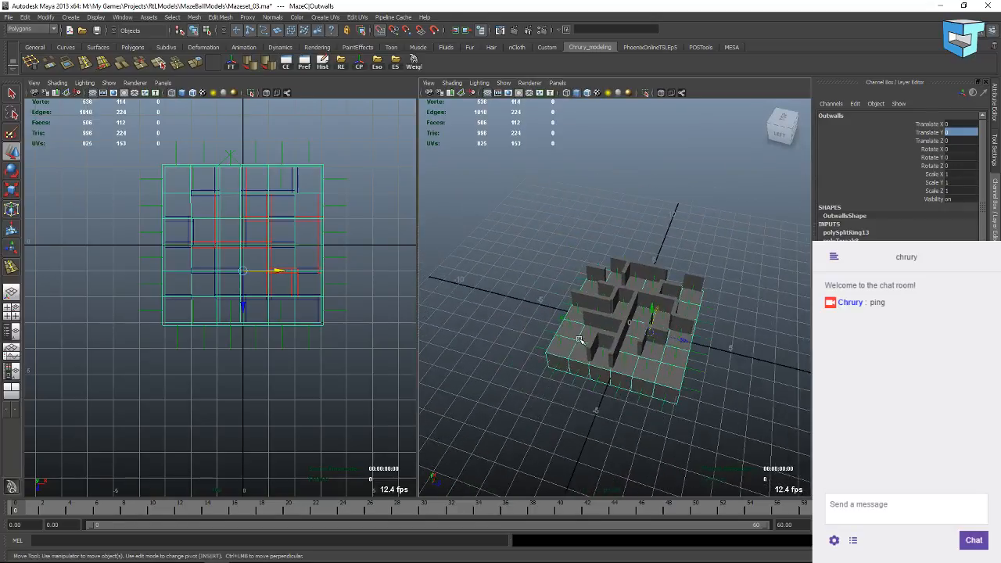
pyautogui.scroll(5, 582, 359)
pyautogui.scroll(-4, 583, 359)
pyautogui.scroll(-2, 571, 342)
pyautogui.scroll(4, 554, 344)
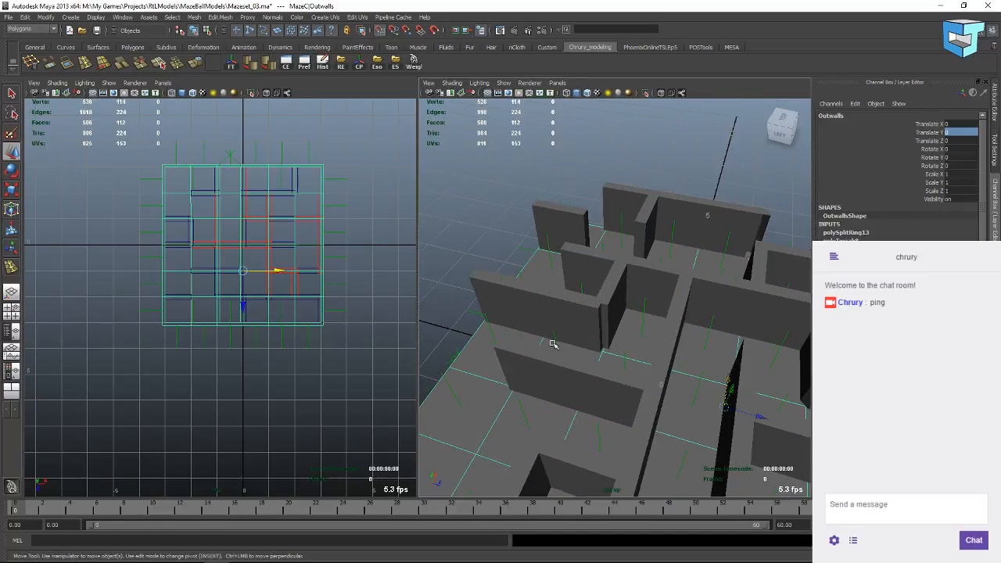
# Show the Outliner beside the perspective view and delete the Outwalls face enclosed by the U-shaped walls at the outer edge.
pyautogui.scroll(-4, 552, 344)
pyautogui.click(12, 330)
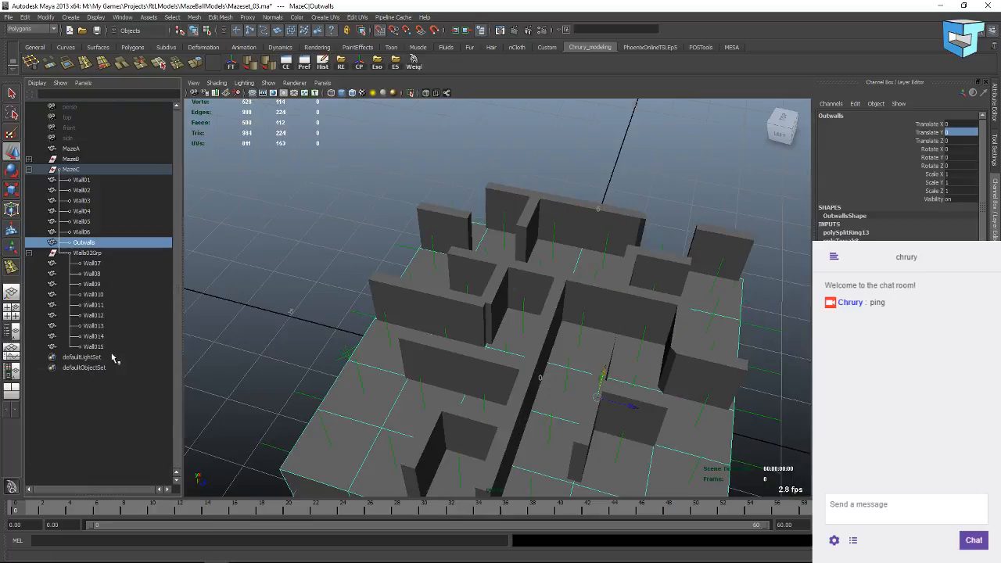
pyautogui.keyDown('alt'); pyautogui.moveTo(459, 381); pyautogui.dragTo(504, 381); pyautogui.keyUp('alt')
pyautogui.moveTo(506, 395)
pyautogui.mouseDown(button='right')
pyautogui.moveTo(506, 405)
pyautogui.moveTo(508, 387)
pyautogui.mouseUp(button='right')
pyautogui.click(506, 395)
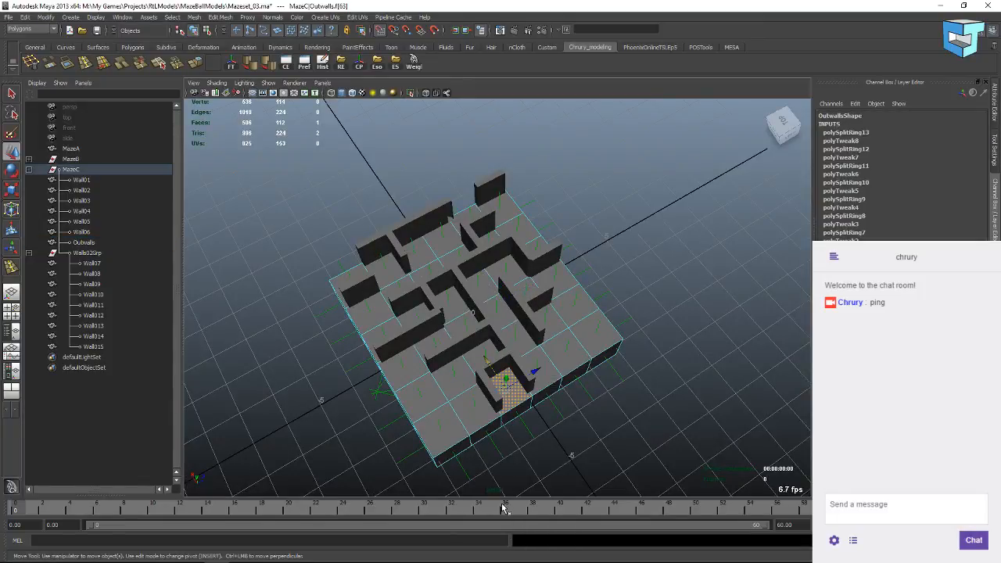
pyautogui.press('Delete')
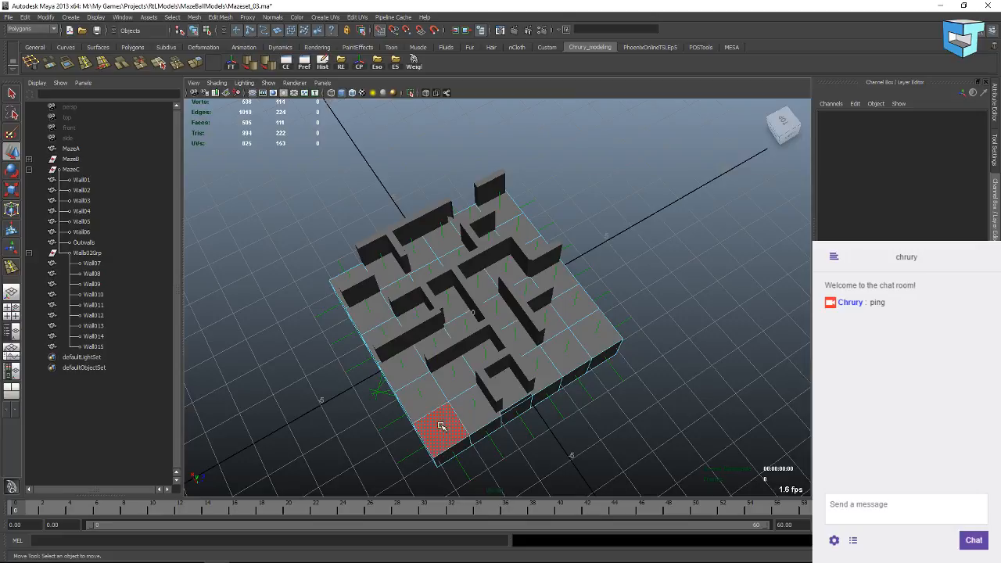
# Select only the floor faces of Outwalls in wireframe, isolate them in the view, and return to shaded display.
pyautogui.keyDown('alt'); pyautogui.moveTo(440, 425); pyautogui.dragTo(510, 377); pyautogui.keyUp('alt')
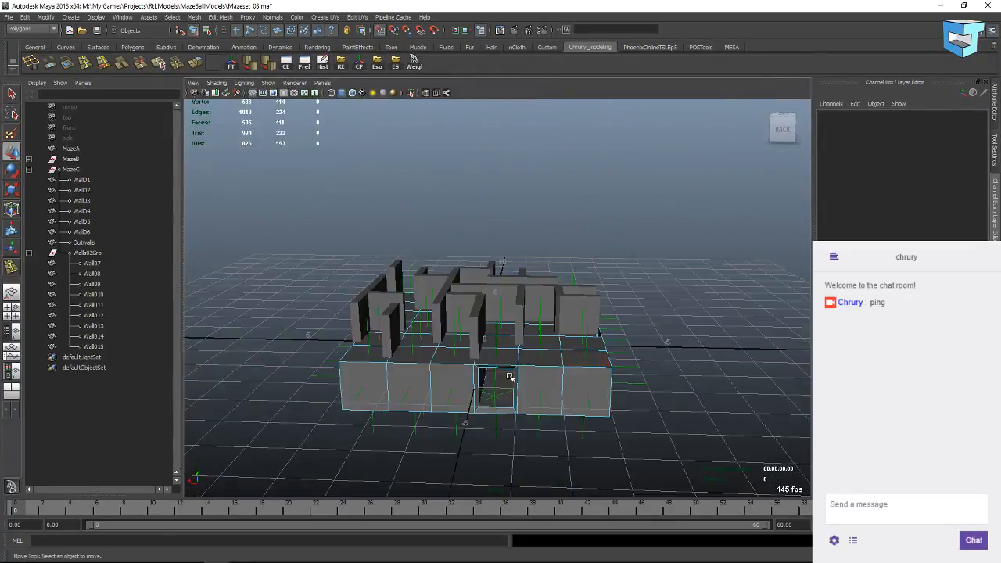
pyautogui.press('4')
pyautogui.keyDown('alt'); pyautogui.moveTo(471, 342); pyautogui.dragTo(266, 212); pyautogui.keyUp('alt')
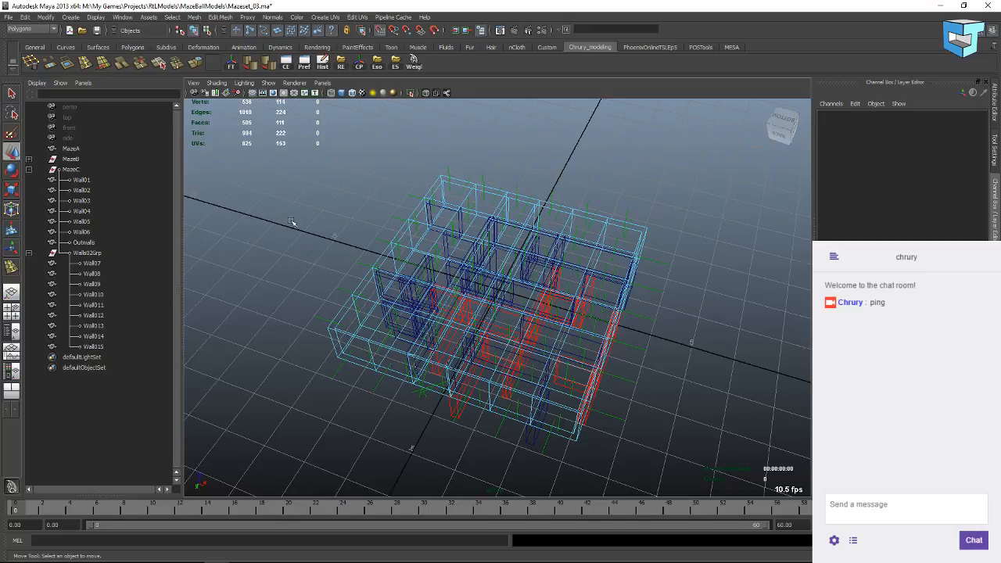
pyautogui.keyDown('alt'); pyautogui.moveTo(372, 381); pyautogui.dragTo(402, 341); pyautogui.keyUp('alt')
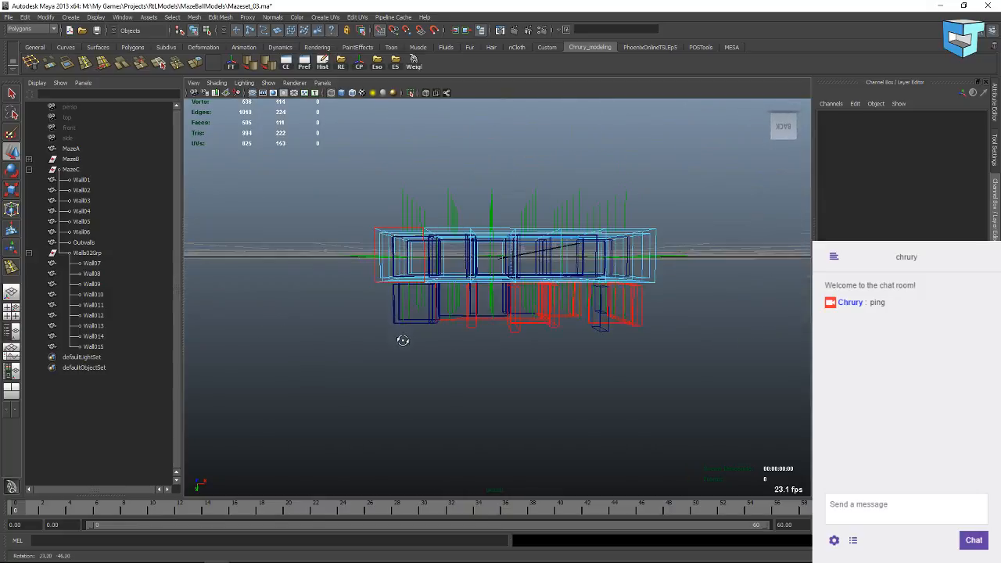
pyautogui.moveTo(338, 268); pyautogui.dragTo(717, 308)
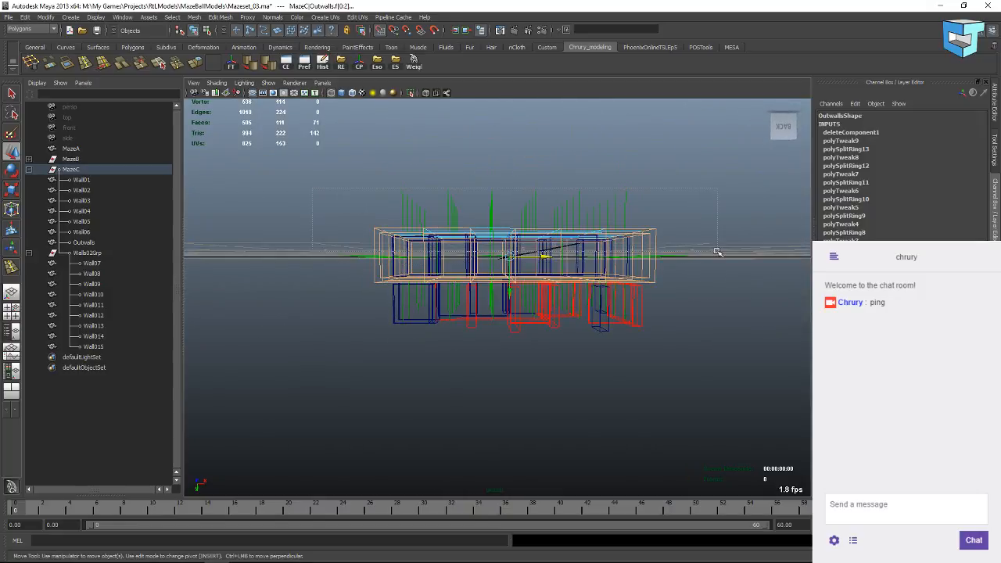
pyautogui.keyDown('ctrl'); pyautogui.moveTo(717, 252); pyautogui.dragTo(718, 252); pyautogui.keyUp('ctrl')
pyautogui.click(321, 84)
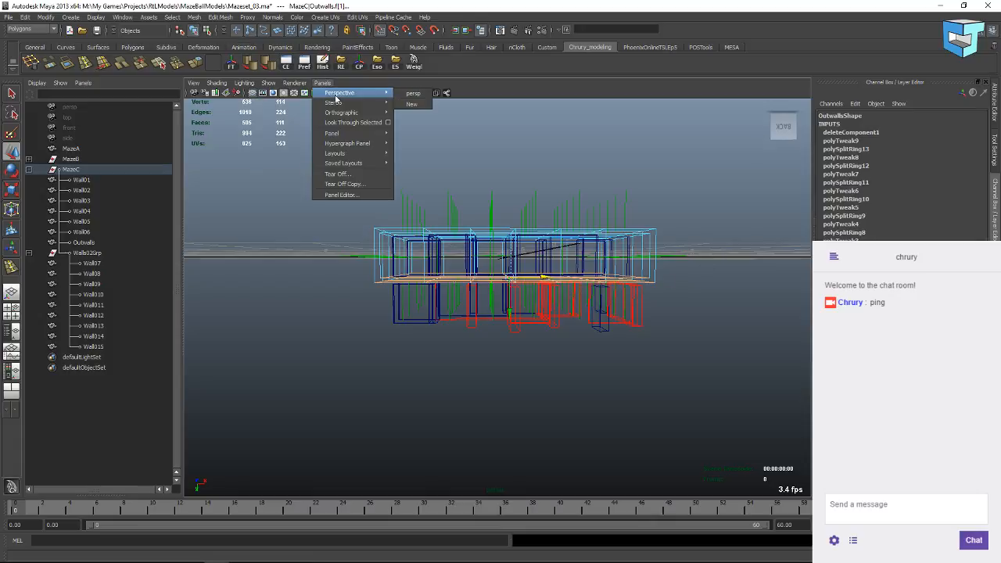
pyautogui.moveTo(326, 101)
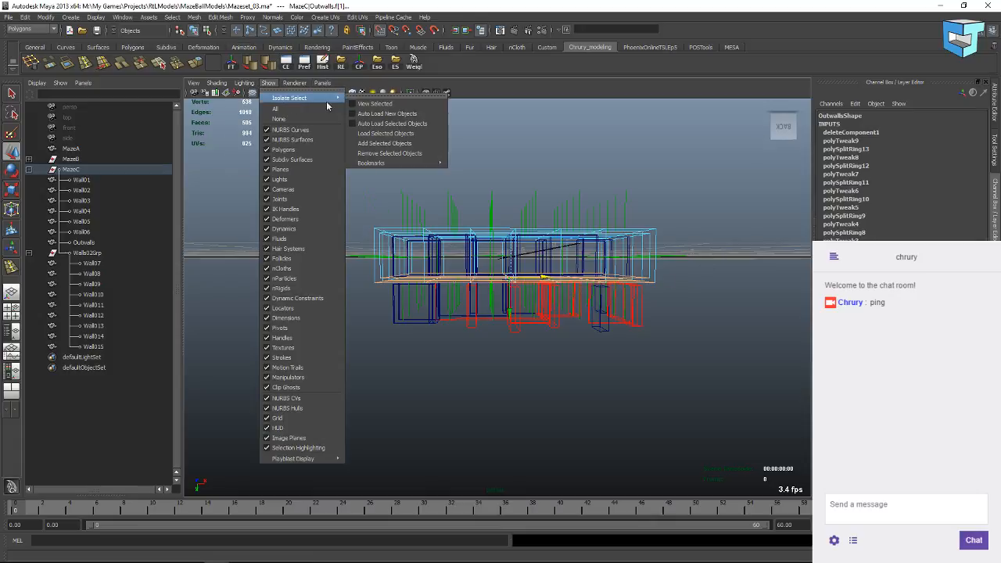
pyautogui.click(356, 100)
pyautogui.moveTo(383, 179)
pyautogui.keyDown('alt'); pyautogui.mouseDown()
pyautogui.moveTo(382, 193)
pyautogui.moveTo(335, 179)
pyautogui.moveTo(308, 188)
pyautogui.moveTo(419, 297)
pyautogui.moveTo(439, 299)
pyautogui.moveTo(458, 273)
pyautogui.moveTo(471, 290)
pyautogui.moveTo(572, 296)
pyautogui.mouseUp(); pyautogui.keyUp('alt')
pyautogui.click(355, 189)
pyautogui.press('5')
# Delete the large undivided faces lying across the isolated Outwalls floor.
pyautogui.click(535, 314)
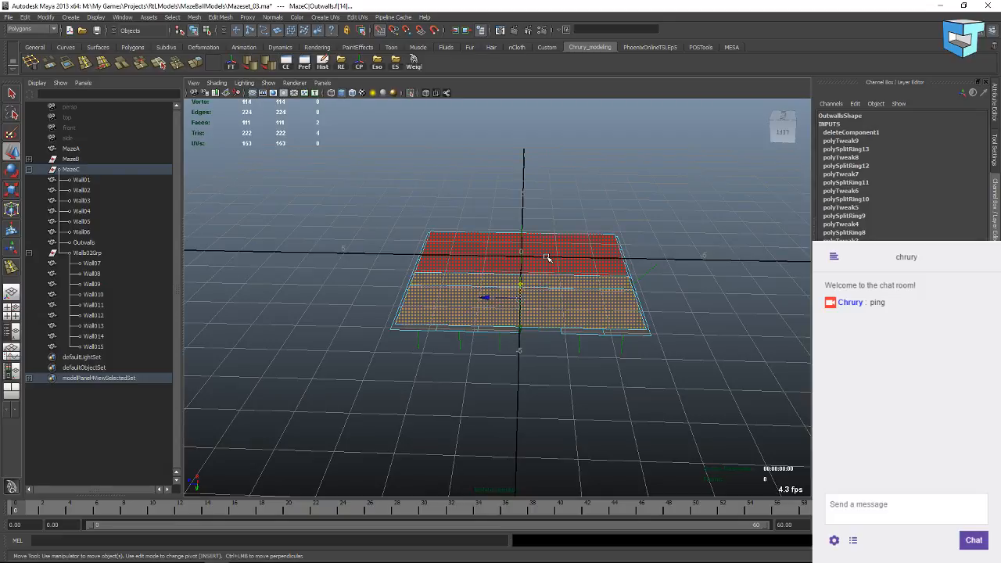
pyautogui.click(545, 276)
pyautogui.press('Delete')
pyautogui.keyDown('alt'); pyautogui.moveTo(547, 275); pyautogui.dragTo(523, 294); pyautogui.keyUp('alt')
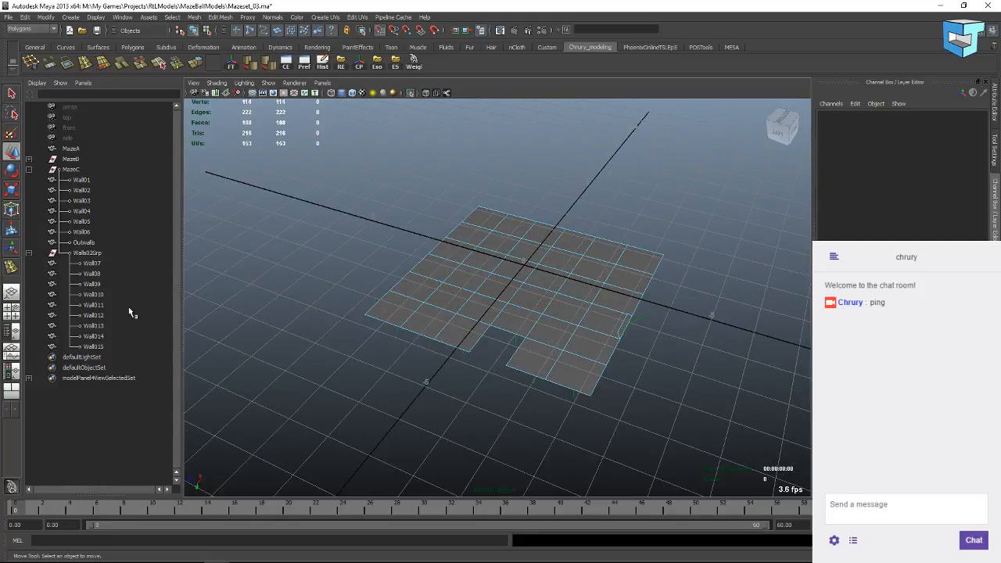
# Add Wall01 through Wall06 and Wall07 through Wall015 to the isolated view alongside the Outwalls floor.
pyautogui.click(85, 242)
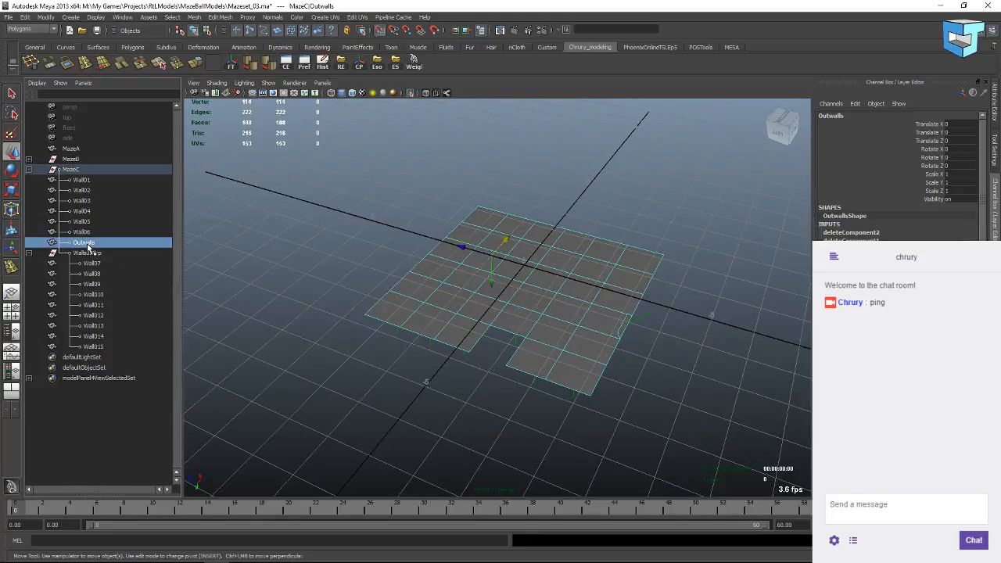
pyautogui.click(88, 232)
pyautogui.keyDown('shift'); pyautogui.click(93, 180); pyautogui.keyUp('shift')
pyautogui.keyDown('ctrl'); pyautogui.click(93, 264); pyautogui.keyUp('ctrl')
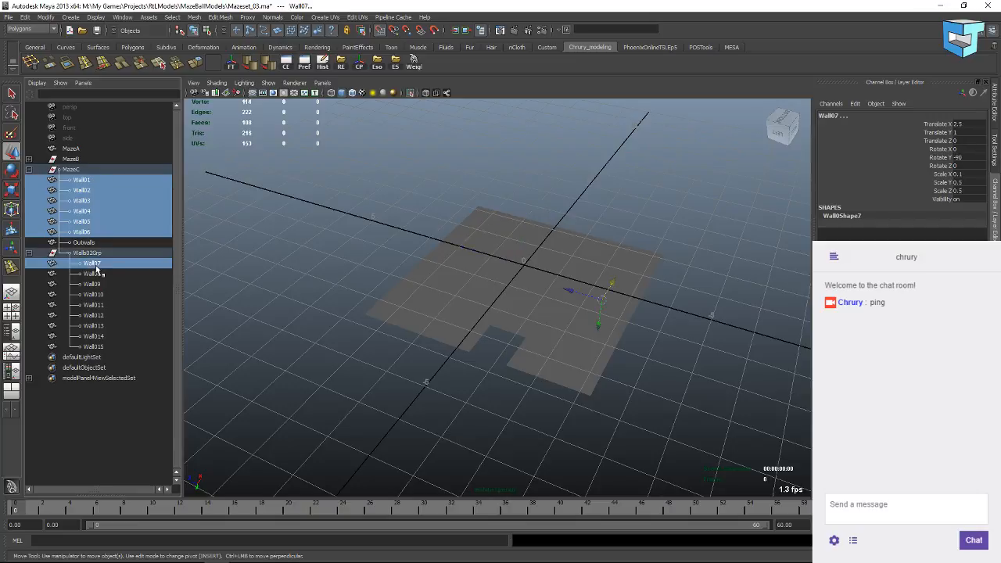
pyautogui.keyDown('shift'); pyautogui.click(93, 346); pyautogui.keyUp('shift')
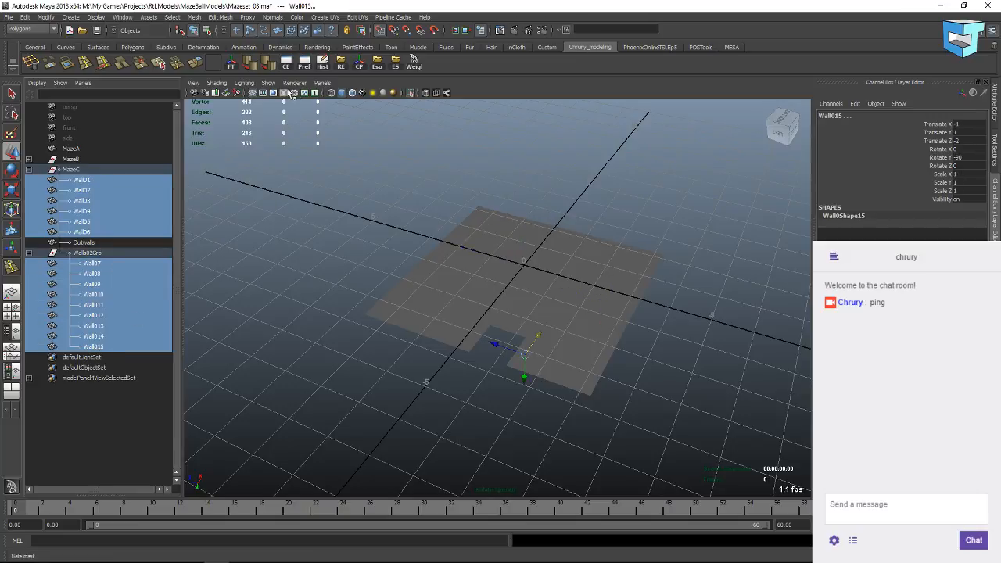
pyautogui.click(270, 83)
pyautogui.moveTo(293, 100)
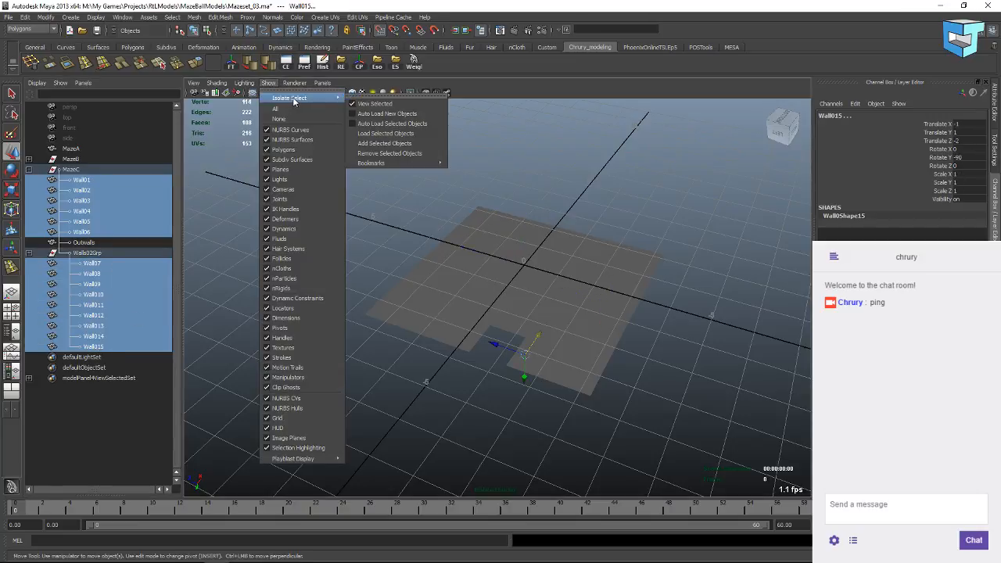
pyautogui.click(376, 150)
# Delete two Outwalls floor faces: one cell on the outer edge and one cell inside the central walled corridor.
pyautogui.keyDown('alt'); pyautogui.moveTo(514, 351); pyautogui.dragTo(322, 373); pyautogui.keyUp('alt')
pyautogui.keyDown('alt'); pyautogui.moveTo(434, 332); pyautogui.dragTo(513, 216); pyautogui.keyUp('alt')
pyautogui.click(559, 394)
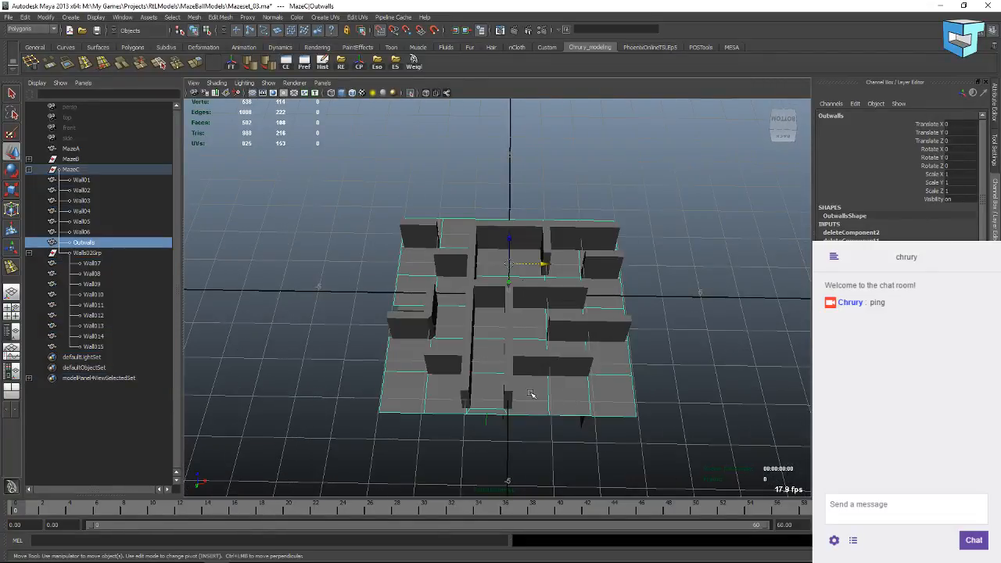
pyautogui.moveTo(532, 395); pyautogui.dragTo(534, 405, button='right')
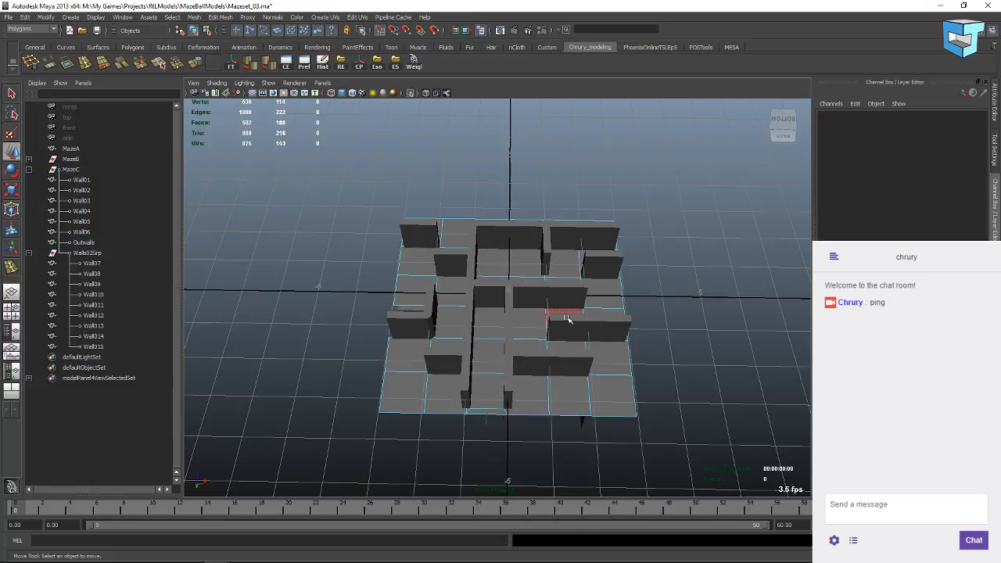
pyautogui.click(528, 394)
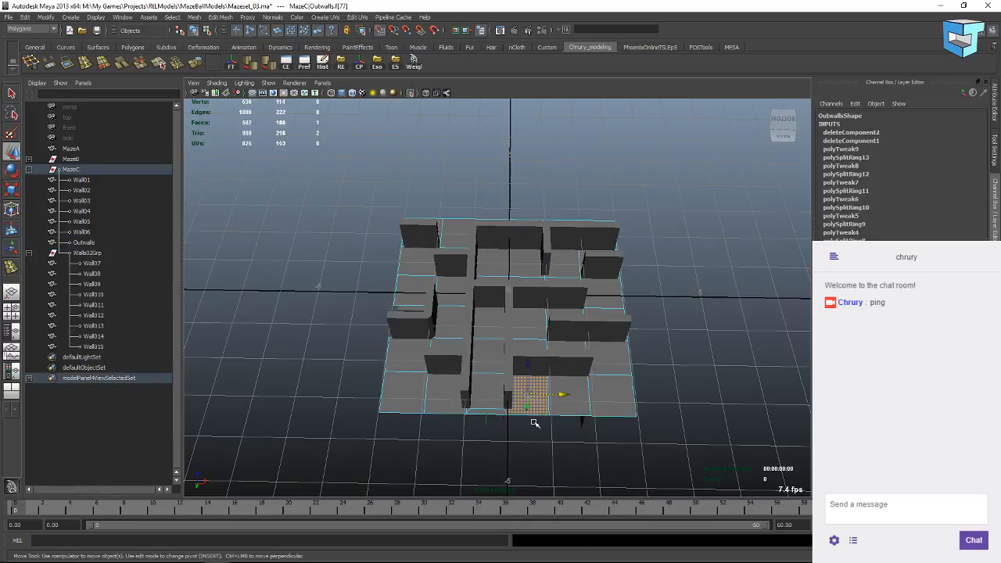
pyautogui.press('Delete')
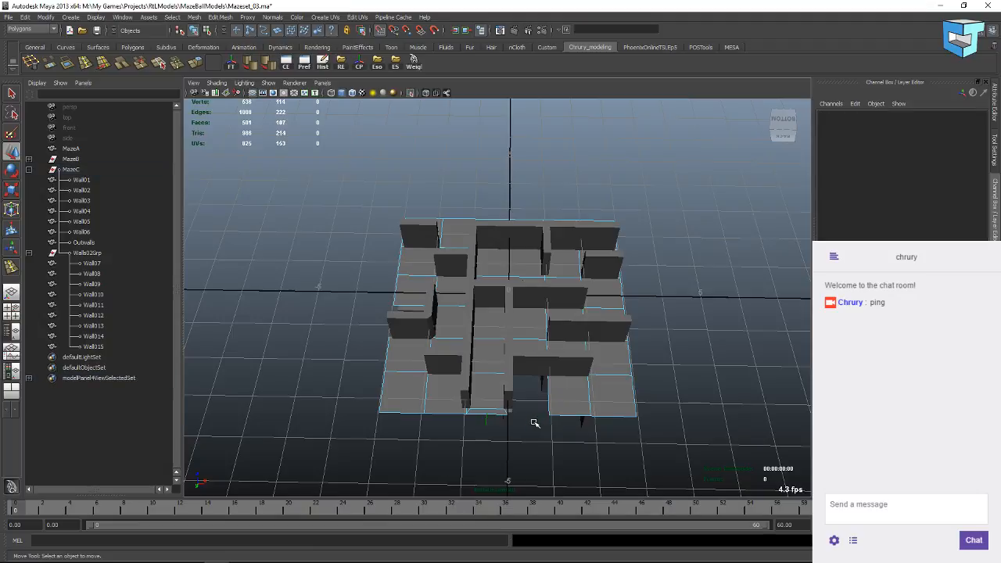
pyautogui.click(494, 330)
pyautogui.press('Delete')
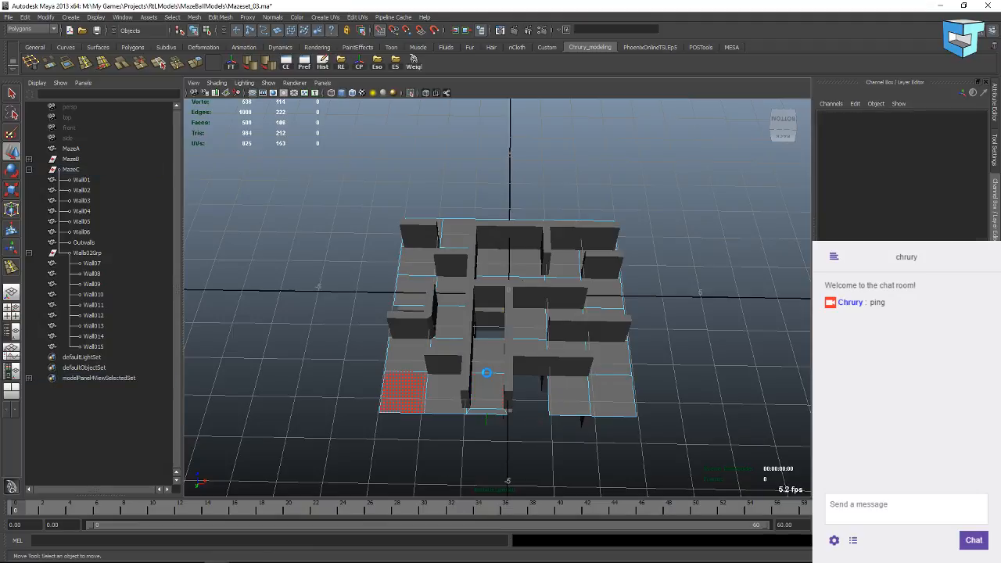
# Delete the Outwalls floor face on the outer edge beside the end wall, one cell in from the corner.
pyautogui.keyDown('alt'); pyautogui.moveTo(540, 365); pyautogui.dragTo(565, 217); pyautogui.keyUp('alt')
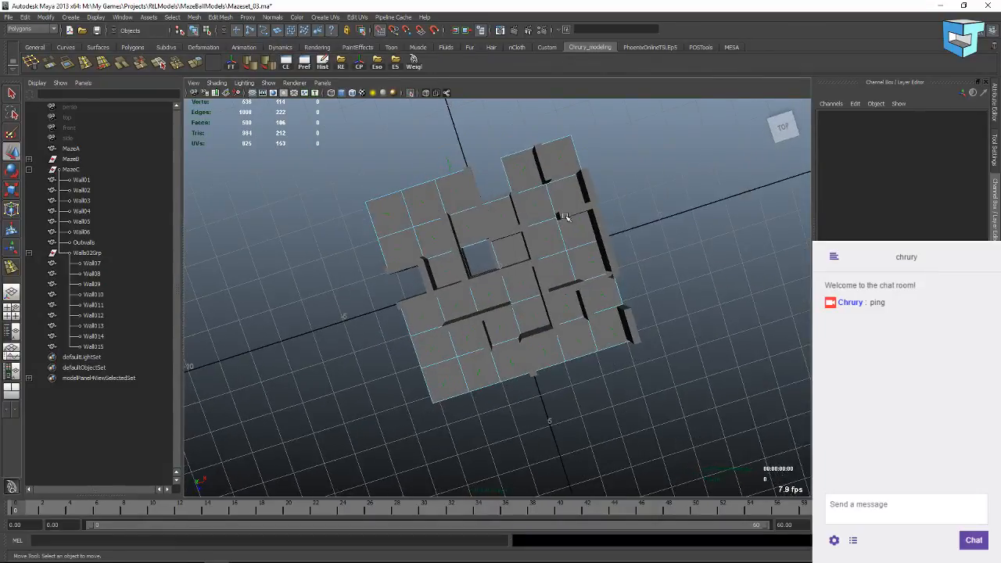
pyautogui.click(589, 341)
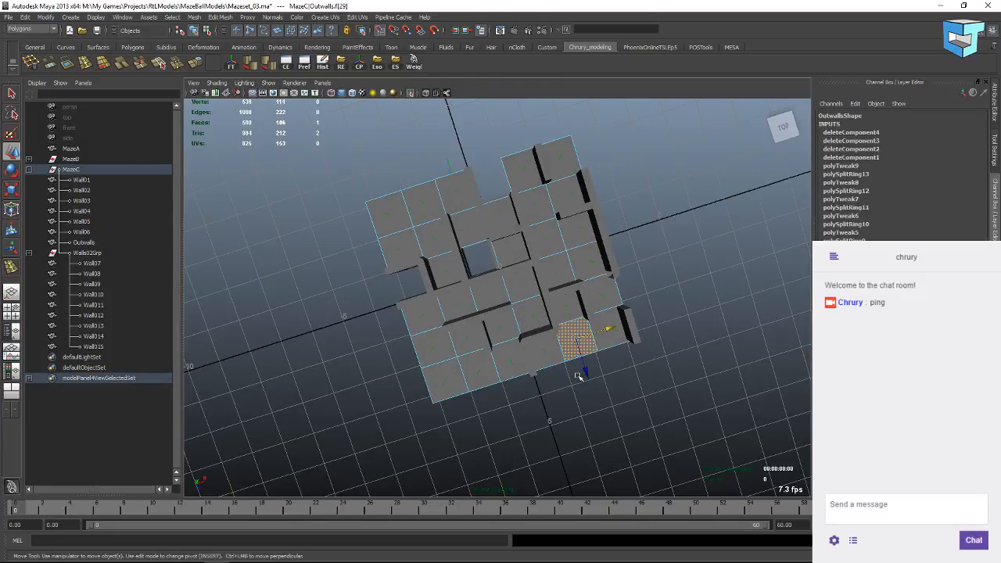
pyautogui.press('Delete')
# Inspect the floor from both sides and delete the corner face of the Outwalls section three cells wide.
pyautogui.keyDown('alt'); pyautogui.moveTo(551, 318); pyautogui.dragTo(522, 353); pyautogui.keyUp('alt')
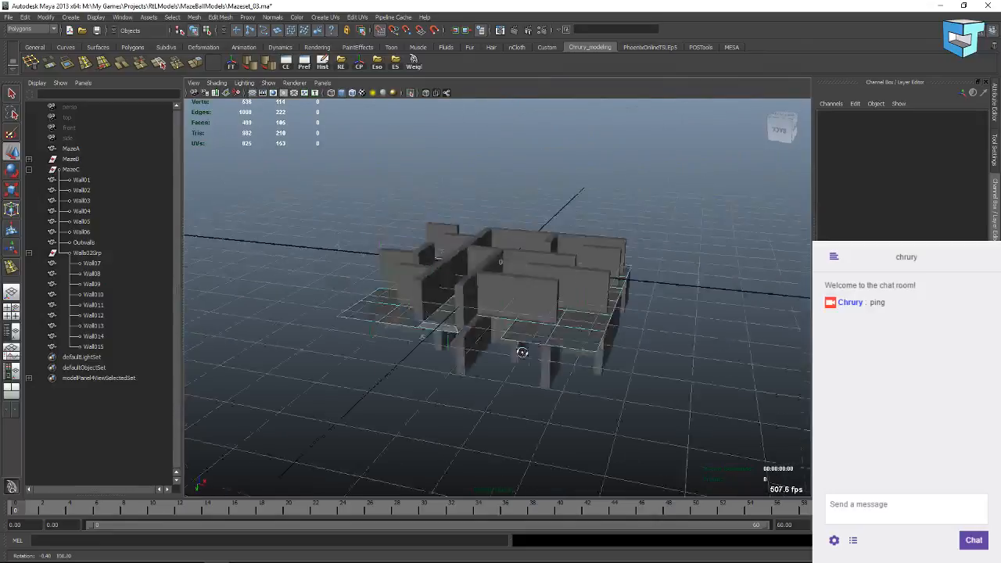
pyautogui.keyDown('alt'); pyautogui.moveTo(521, 392); pyautogui.dragTo(526, 288); pyautogui.keyUp('alt')
pyautogui.keyDown('alt'); pyautogui.moveTo(569, 260); pyautogui.dragTo(550, 365); pyautogui.keyUp('alt')
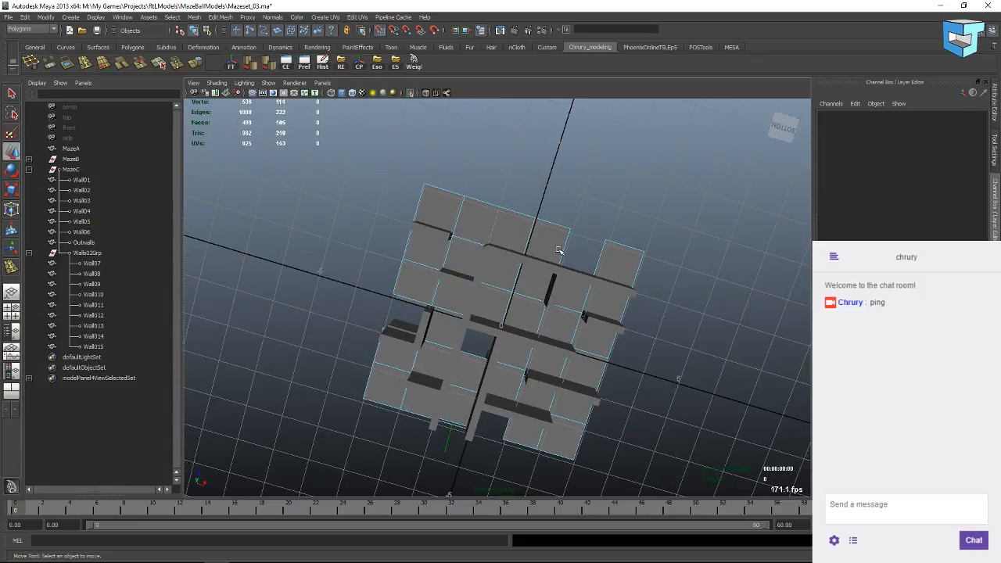
pyautogui.keyDown('alt'); pyautogui.moveTo(559, 250); pyautogui.dragTo(418, 300); pyautogui.keyUp('alt')
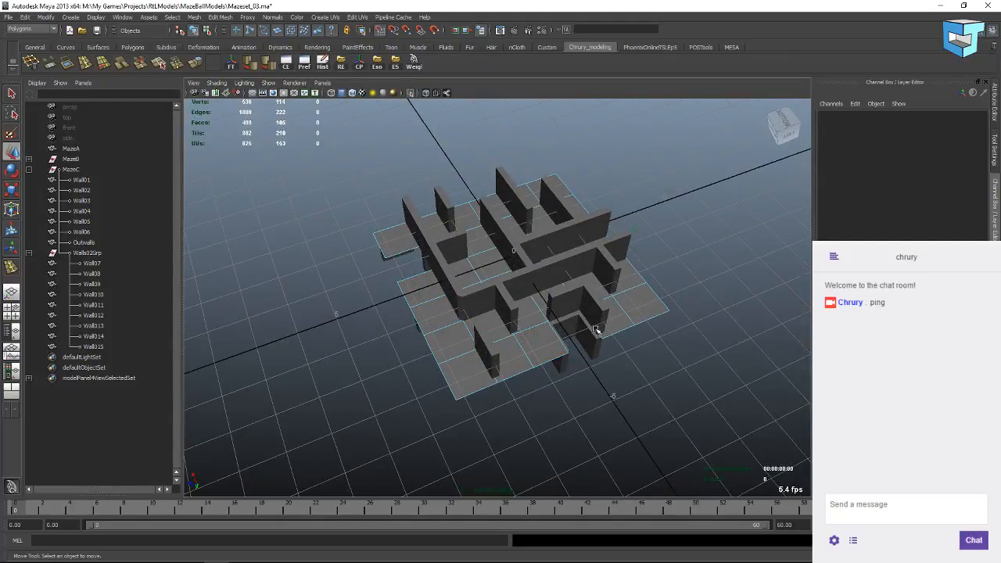
pyautogui.keyDown('alt'); pyautogui.moveTo(595, 334); pyautogui.dragTo(405, 303); pyautogui.keyUp('alt')
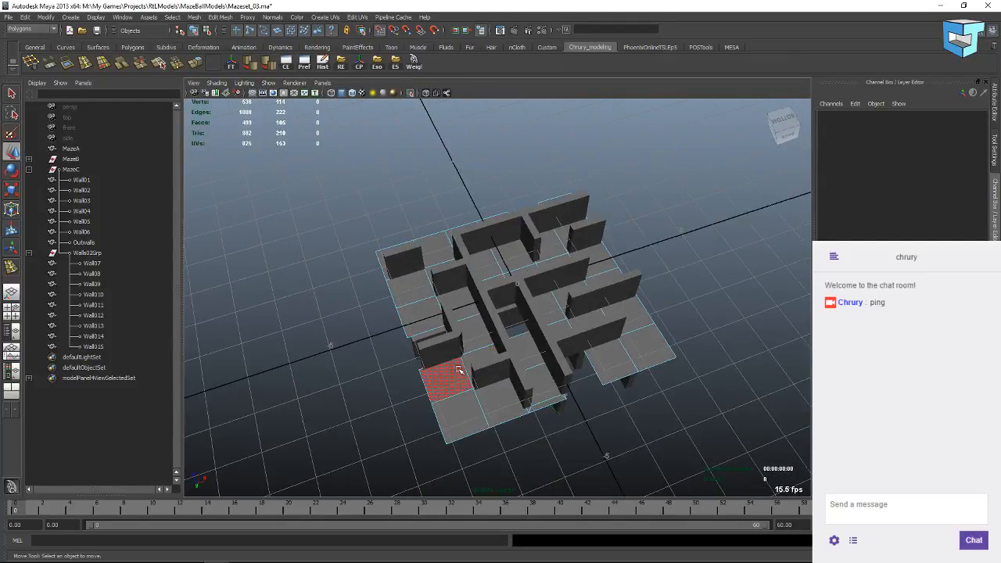
pyautogui.keyDown('alt'); pyautogui.moveTo(486, 412); pyautogui.dragTo(454, 306); pyautogui.keyUp('alt')
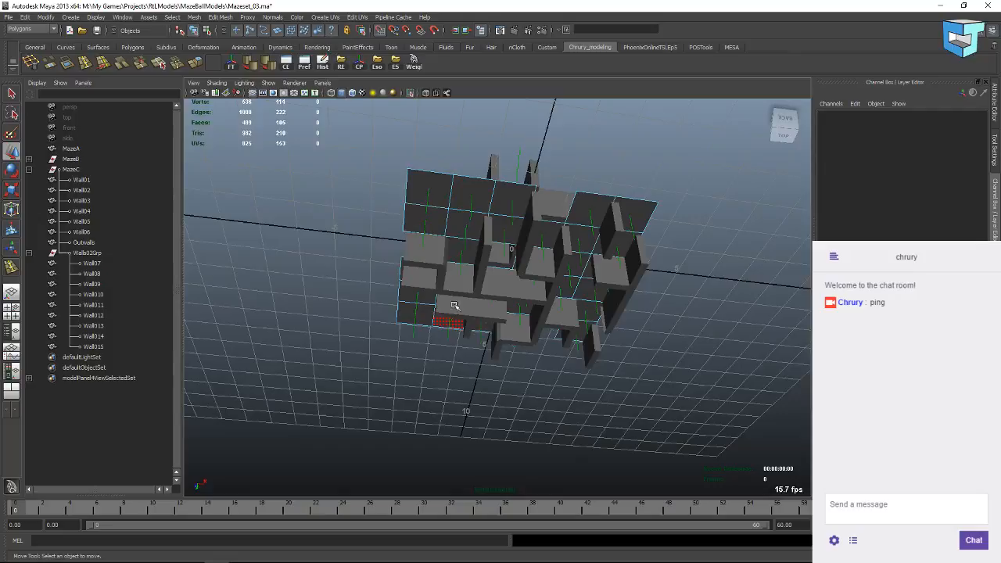
pyautogui.click(427, 199)
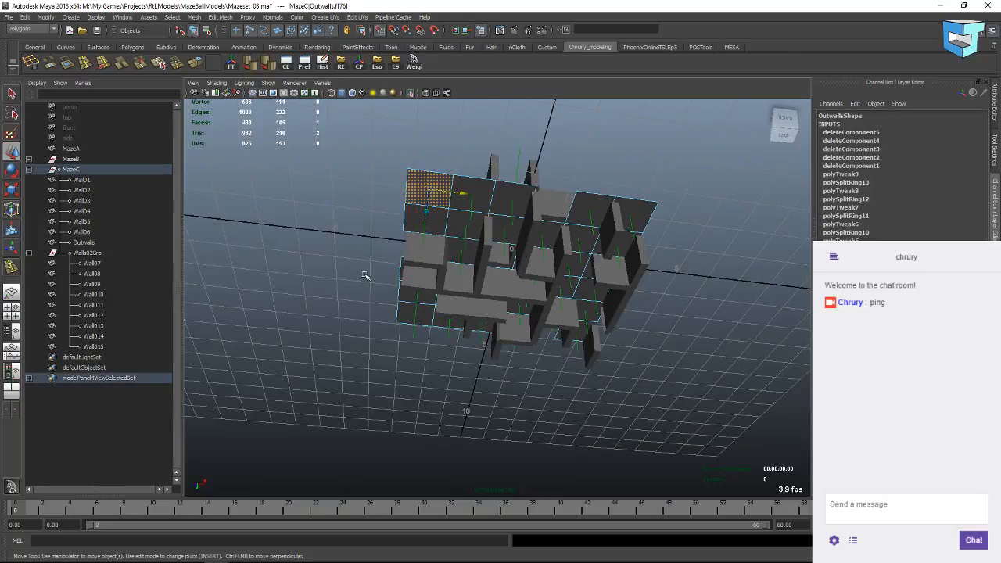
pyautogui.press('Delete')
# Turn off the isolated view so the complete maze is displayed again.
pyautogui.keyDown('alt'); pyautogui.moveTo(414, 223); pyautogui.dragTo(396, 181); pyautogui.keyUp('alt')
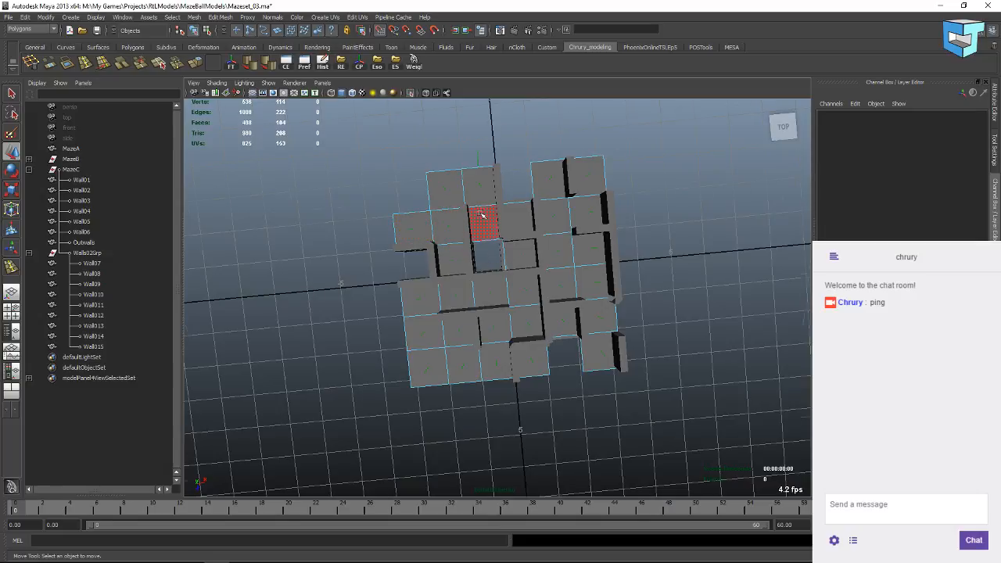
pyautogui.keyDown('alt'); pyautogui.moveTo(481, 215); pyautogui.dragTo(485, 309); pyautogui.keyUp('alt')
pyautogui.keyDown('alt'); pyautogui.moveTo(435, 361); pyautogui.dragTo(465, 352); pyautogui.keyUp('alt')
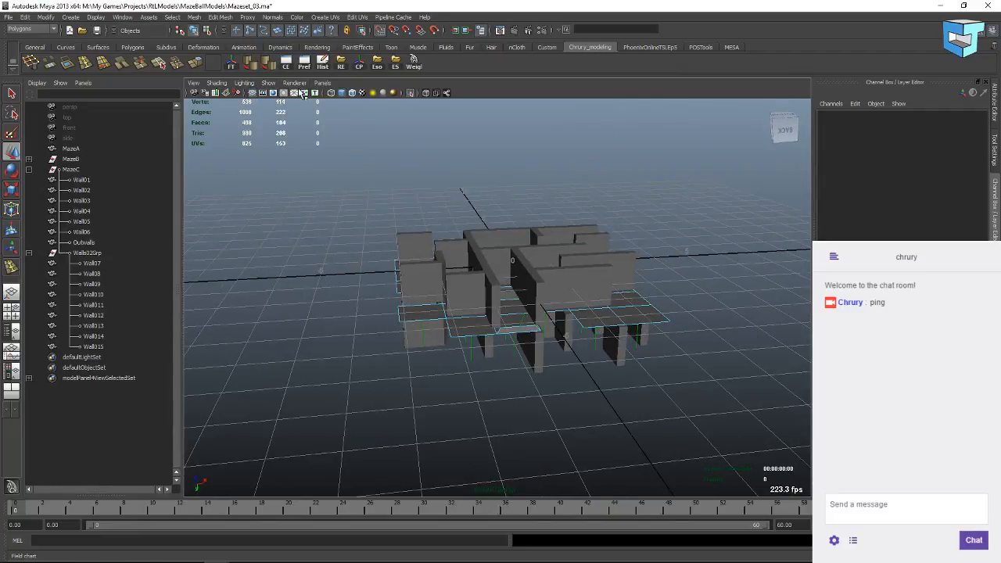
pyautogui.click(268, 83)
pyautogui.moveTo(305, 100)
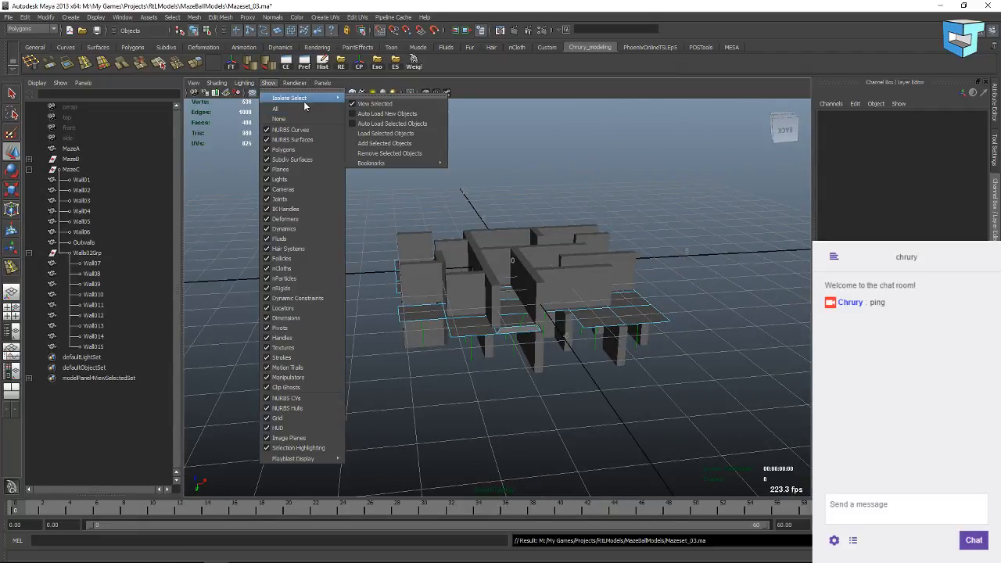
pyautogui.click(360, 103)
# Leave face editing on Outwalls and return to object mode.
pyautogui.keyDown('alt'); pyautogui.moveTo(360, 104); pyautogui.dragTo(423, 236); pyautogui.keyUp('alt')
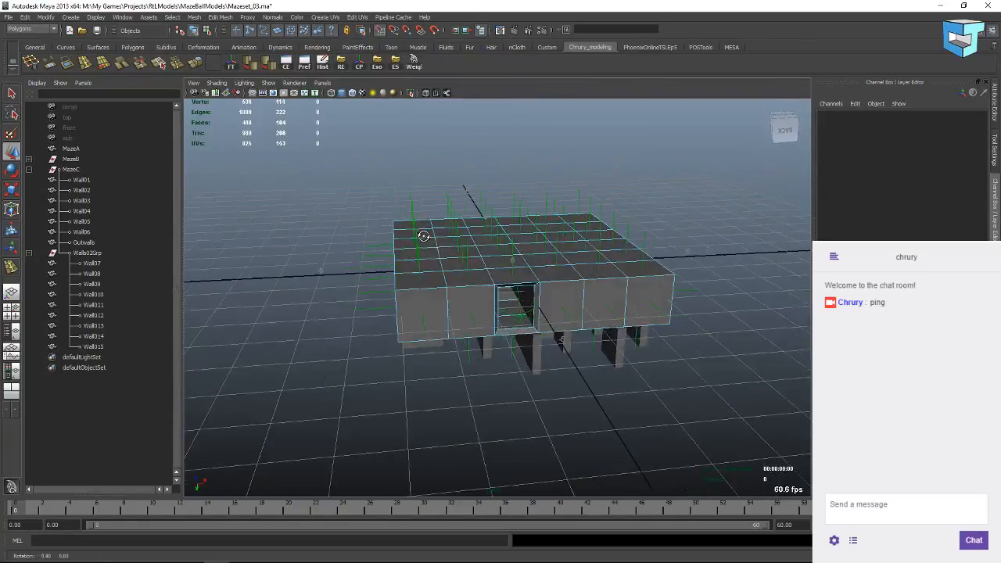
pyautogui.keyDown('alt'); pyautogui.moveTo(438, 229); pyautogui.dragTo(440, 246, button='right'); pyautogui.keyUp('alt')
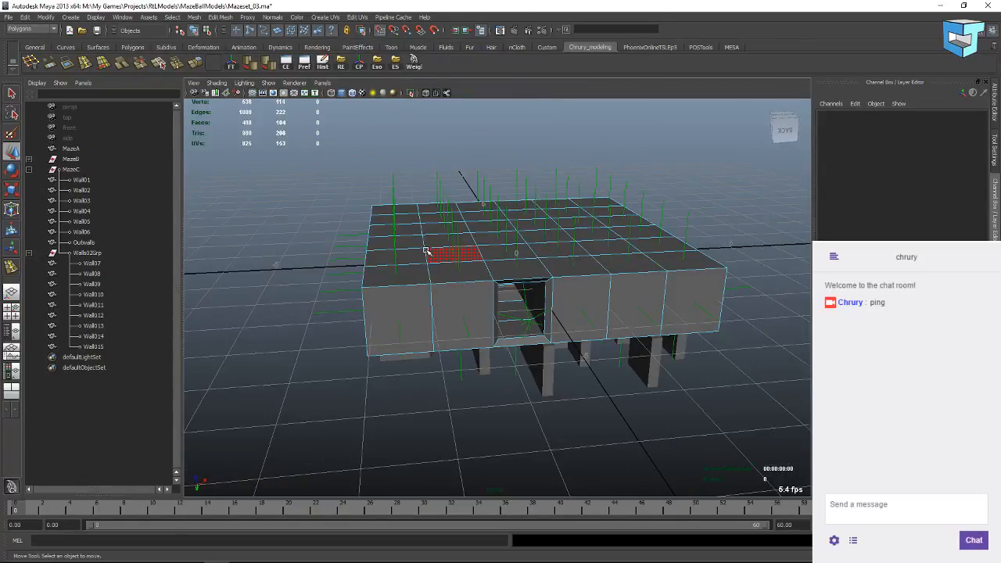
pyautogui.keyDown('alt'); pyautogui.moveTo(356, 286); pyautogui.dragTo(323, 267); pyautogui.keyUp('alt')
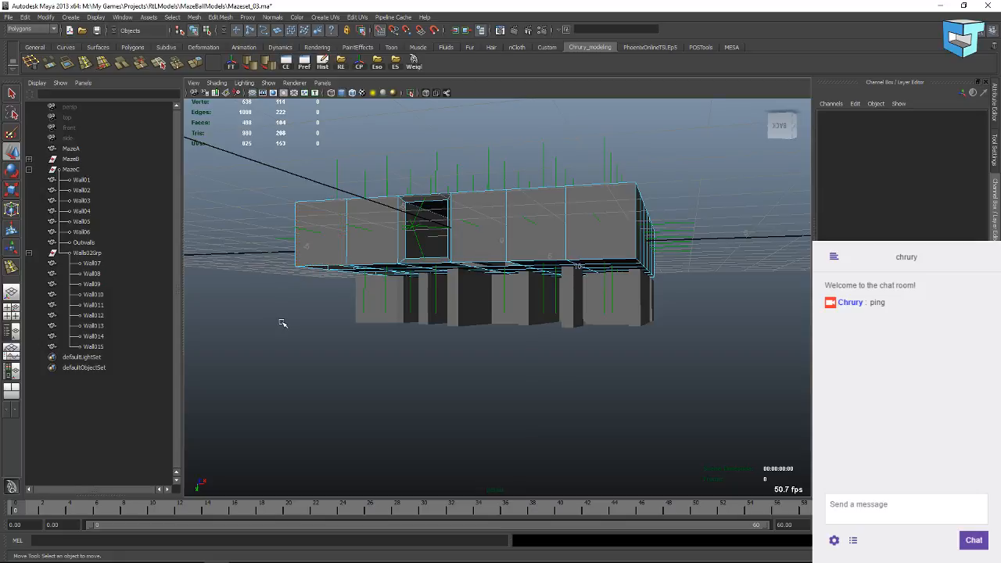
pyautogui.moveTo(324, 240); pyautogui.dragTo(342, 225, button='right')
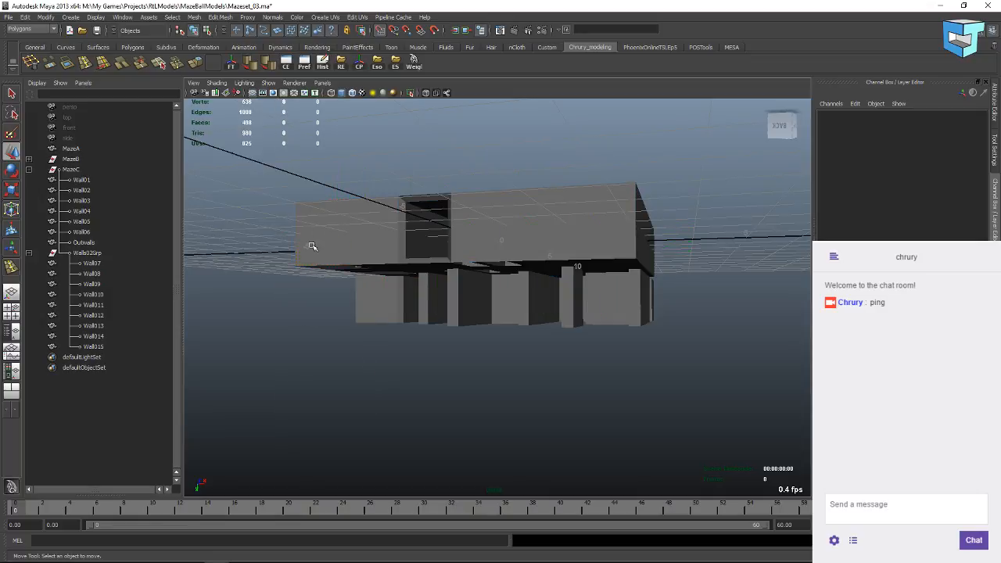
# Duplicate Outwalls and mirror the copy vertically by setting its Scale Y to -1.
pyautogui.keyDown('alt'); pyautogui.moveTo(281, 306); pyautogui.dragTo(331, 300); pyautogui.keyUp('alt')
pyautogui.click(418, 232)
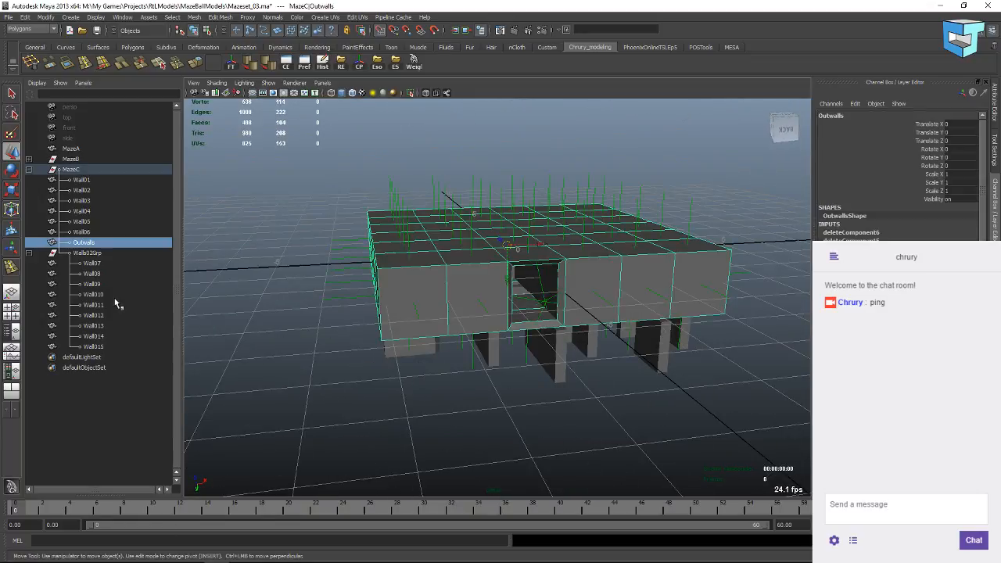
pyautogui.hotkey('ctrl', 'd')
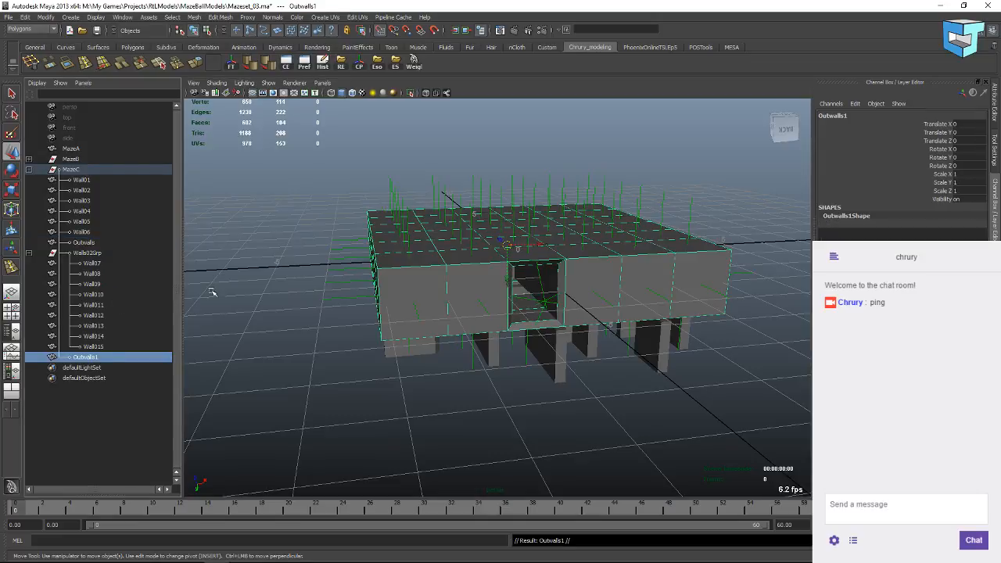
pyautogui.doubleClick(955, 182)
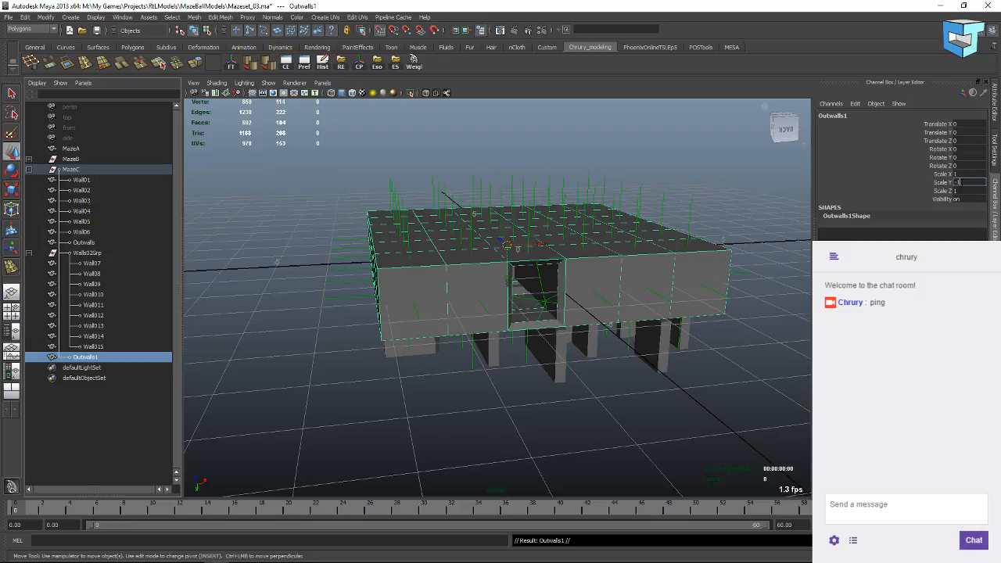
pyautogui.write('-1')
pyautogui.press('Return')
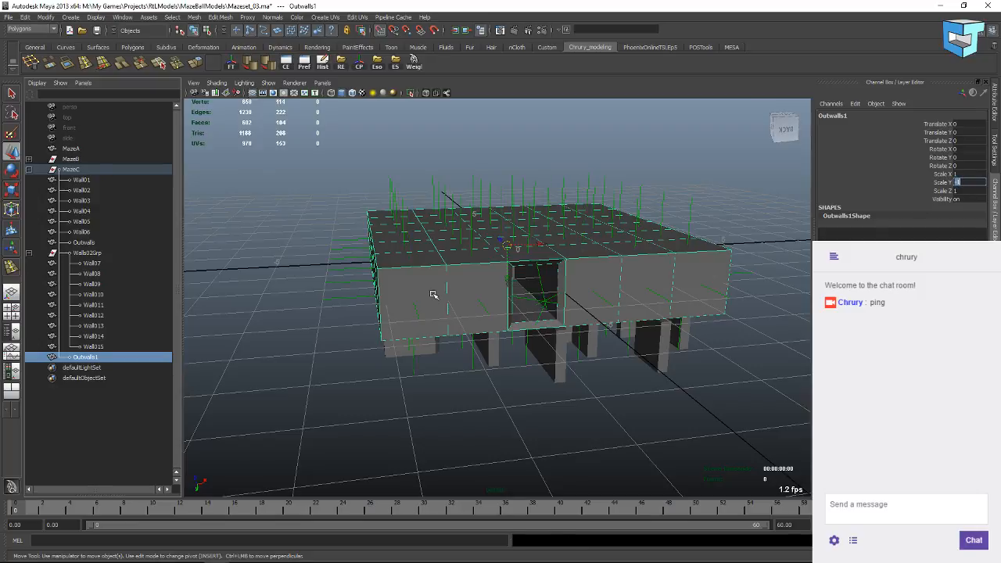
# Raise the mirrored copy on top of the original Outwalls and set its Translate Y to 1.2.
pyautogui.keyDown('alt'); pyautogui.moveTo(501, 325); pyautogui.dragTo(486, 307); pyautogui.keyUp('alt')
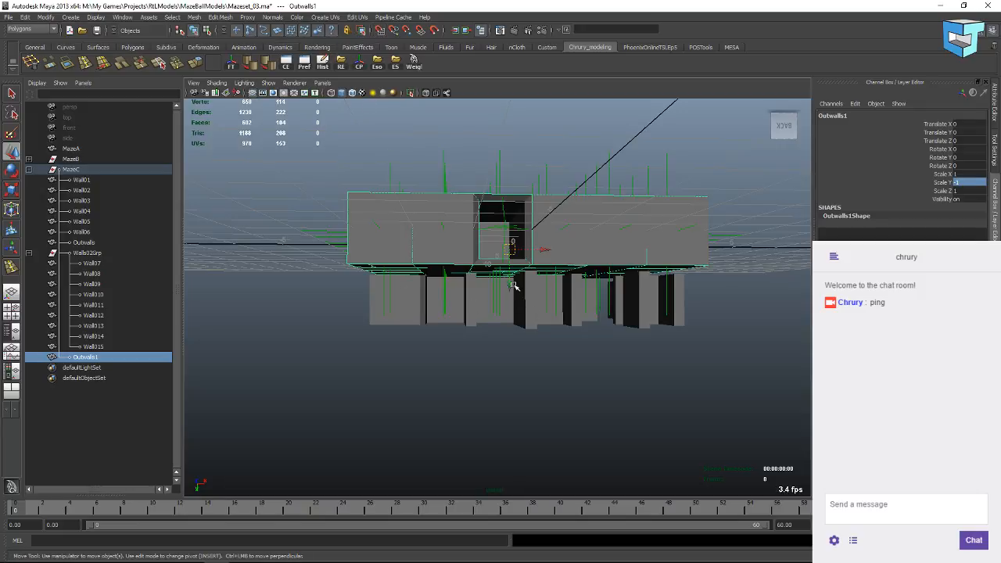
pyautogui.moveTo(512, 284); pyautogui.dragTo(535, 336)
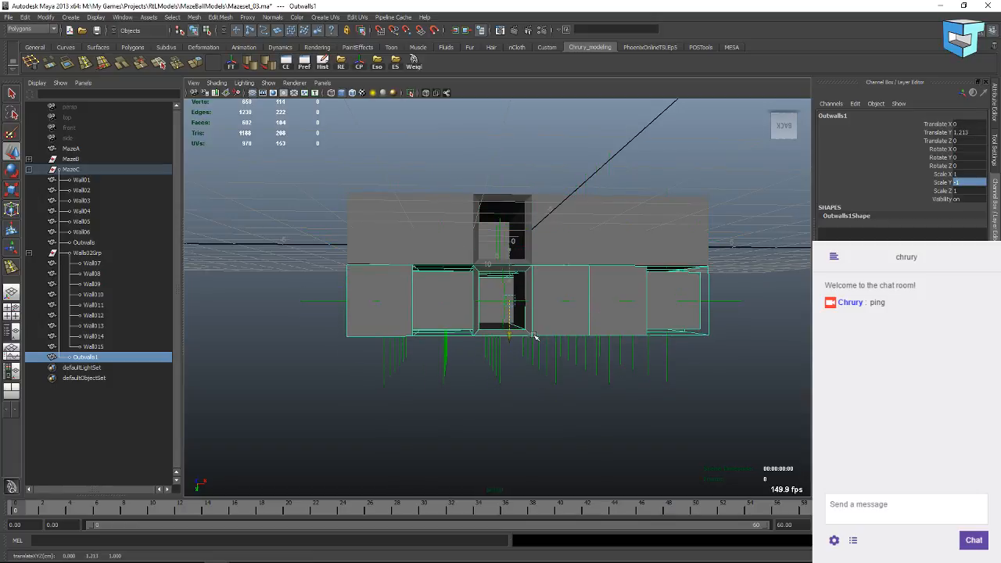
pyautogui.click(967, 133)
pyautogui.press('Return')
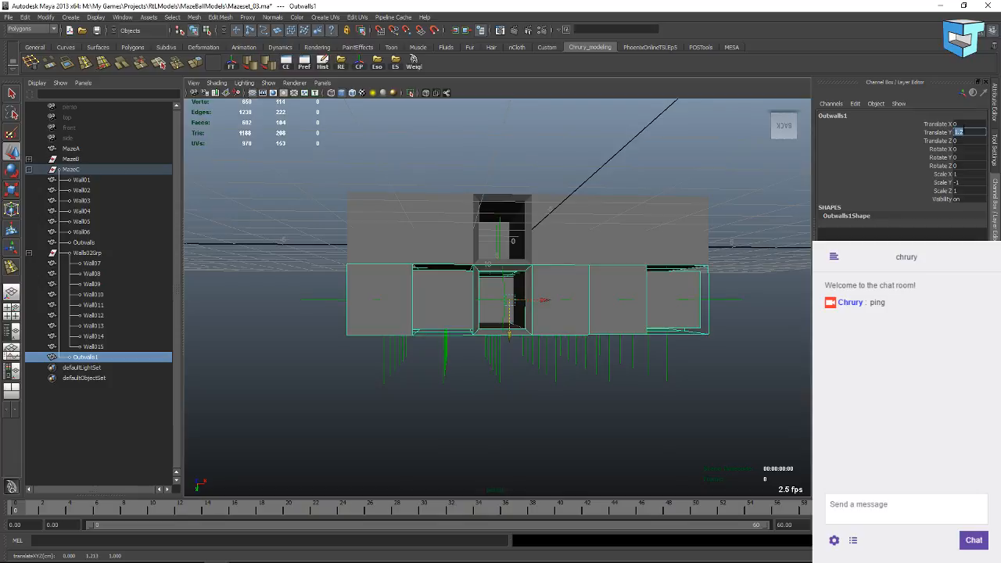
pyautogui.keyDown('alt'); pyautogui.moveTo(641, 257); pyautogui.dragTo(398, 110); pyautogui.keyUp('alt')
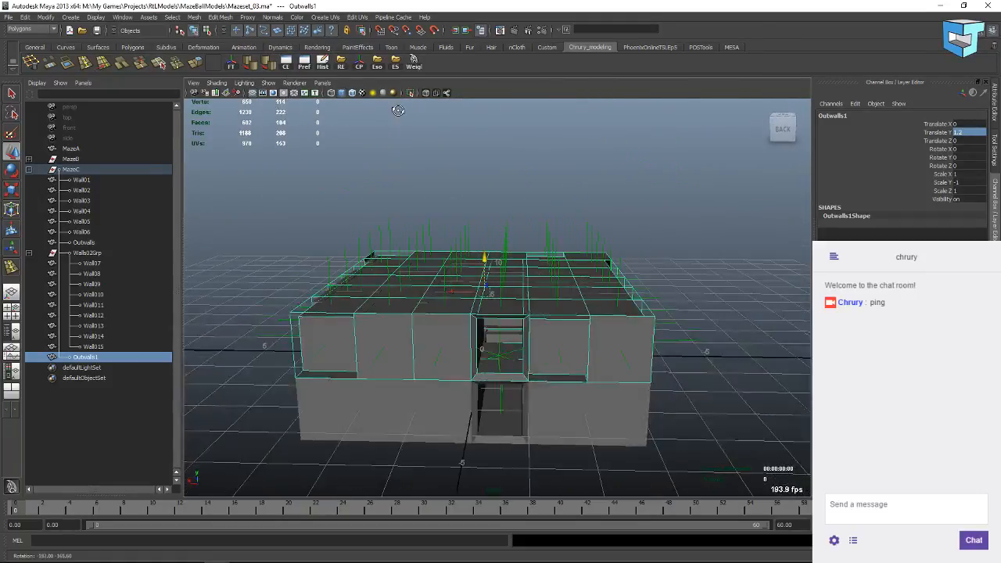
# Rename the mirrored upper copy to Outwalls2.
pyautogui.doubleClick(99, 358)
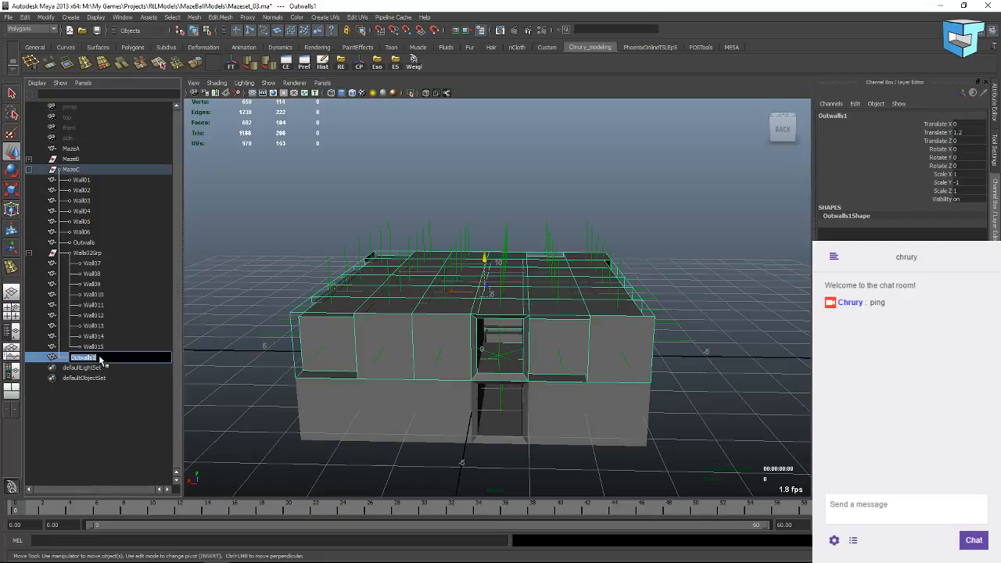
pyautogui.click(99, 358)
pyautogui.press('BackSpace')
pyautogui.write('2')
pyautogui.press('Return')
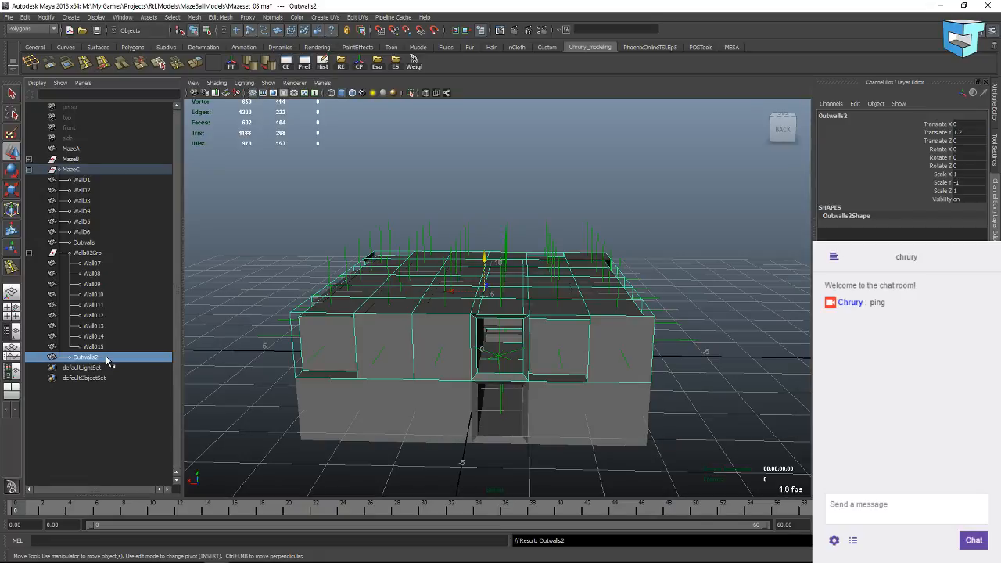
# Rename the original Outwalls object to Outwalls1 and save the scene.
pyautogui.click(84, 243)
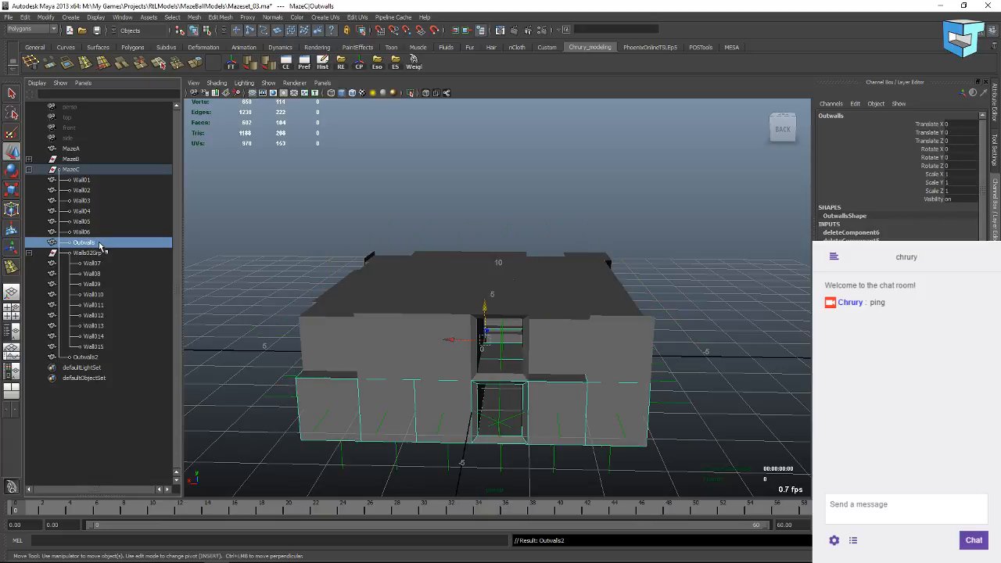
pyautogui.doubleClick(99, 244)
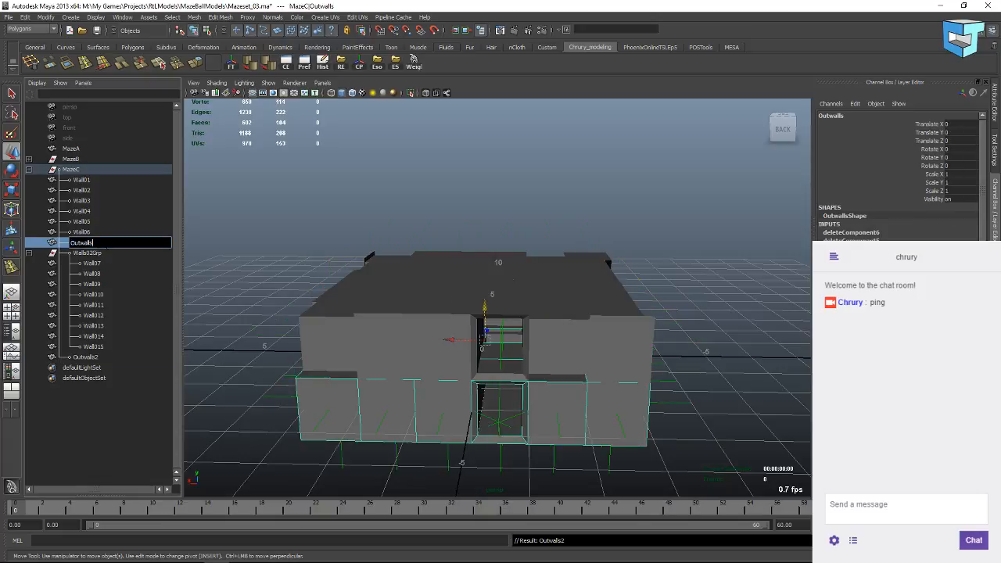
pyautogui.press('Return')
pyautogui.hotkey('ctrl', 's')
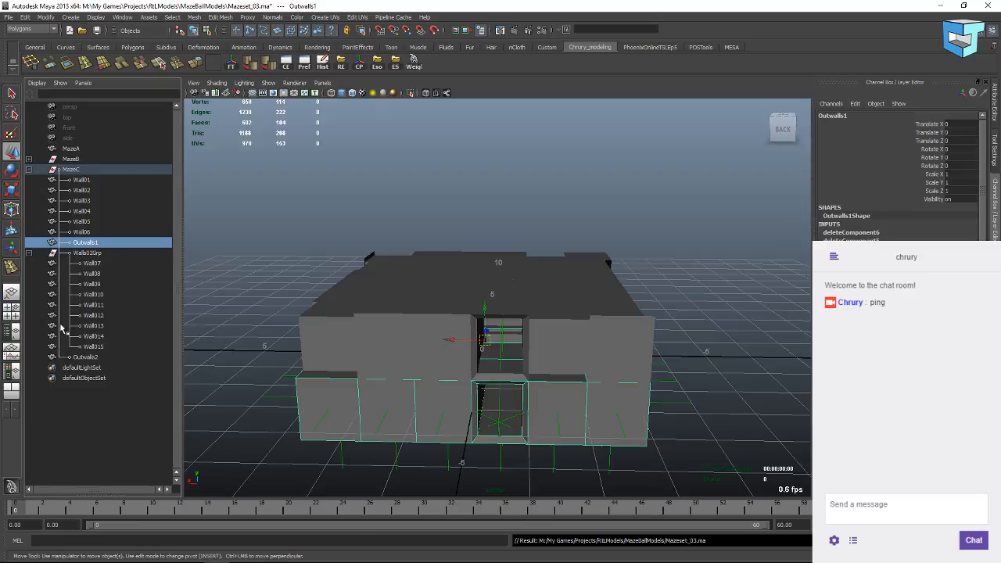
# Collapse Walls02Grp and isolate Outwalls1 and Outwalls2 in the viewport.
pyautogui.click(29, 253)
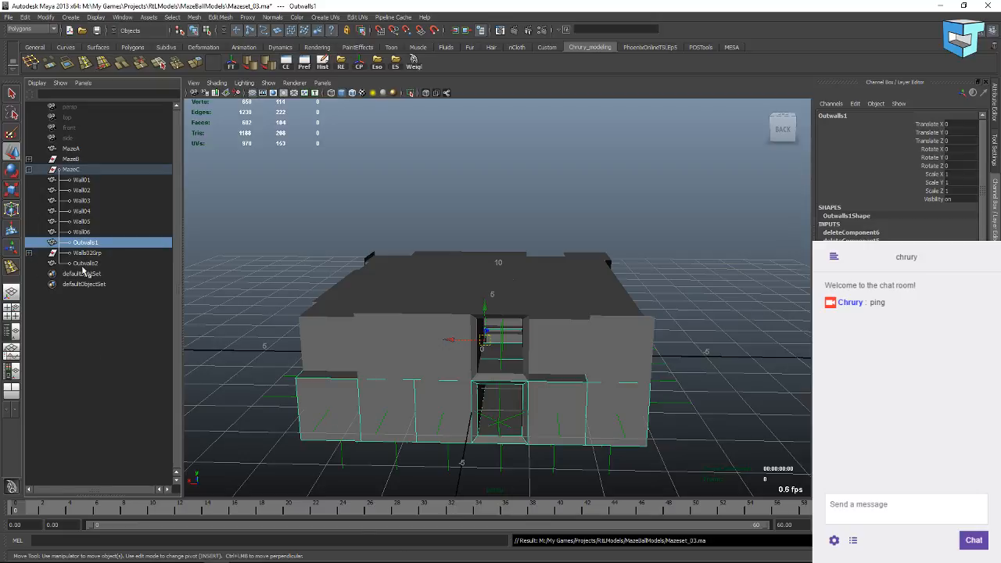
pyautogui.keyDown('ctrl'); pyautogui.click(84, 263); pyautogui.keyUp('ctrl')
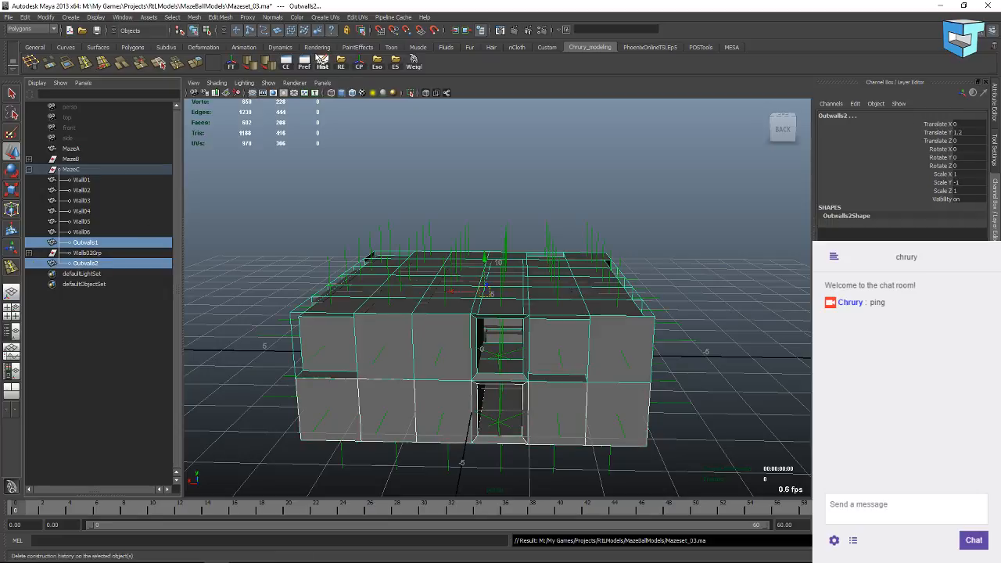
pyautogui.click(268, 83)
pyautogui.moveTo(297, 98)
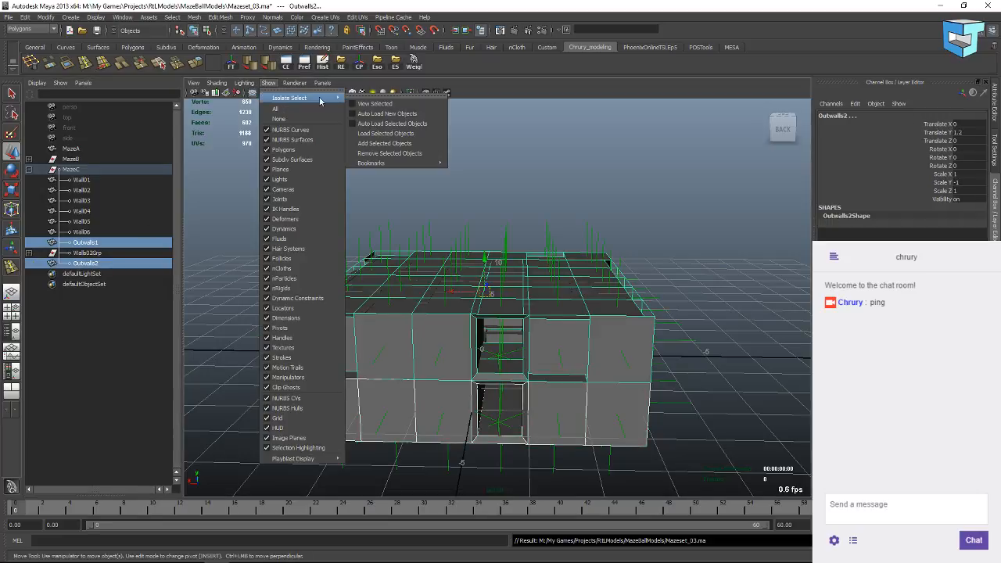
pyautogui.click(358, 101)
# Examine the stacked outer walls from above and from the entrance side, checking how the two levels meet.
pyautogui.keyDown('alt'); pyautogui.moveTo(342, 211); pyautogui.dragTo(300, 312); pyautogui.keyUp('alt')
pyautogui.keyDown('alt'); pyautogui.moveTo(300, 313); pyautogui.dragTo(383, 301, button='middle'); pyautogui.keyUp('alt')
pyautogui.scroll(4, 416, 339)
pyautogui.moveTo(336, 324)
pyautogui.keyDown('alt'); pyautogui.mouseDown()
pyautogui.moveTo(384, 319)
pyautogui.moveTo(351, 328)
pyautogui.moveTo(332, 319)
pyautogui.mouseUp(); pyautogui.keyUp('alt')
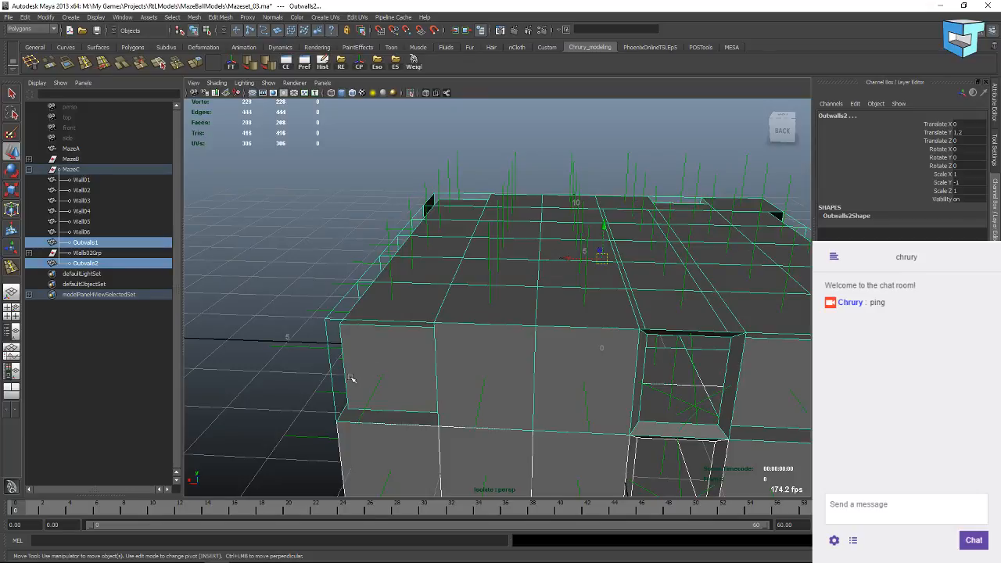
pyautogui.keyDown('alt'); pyautogui.moveTo(432, 346); pyautogui.dragTo(311, 323, button='middle'); pyautogui.keyUp('alt')
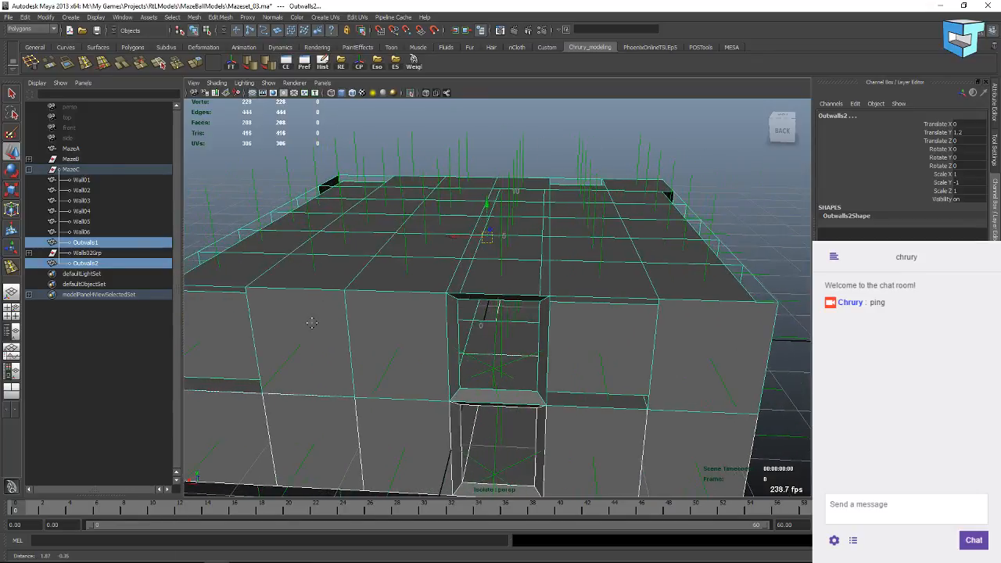
pyautogui.keyDown('alt'); pyautogui.moveTo(312, 323); pyautogui.dragTo(429, 276); pyautogui.keyUp('alt')
pyautogui.keyDown('alt'); pyautogui.moveTo(328, 344); pyautogui.dragTo(356, 423); pyautogui.keyUp('alt')
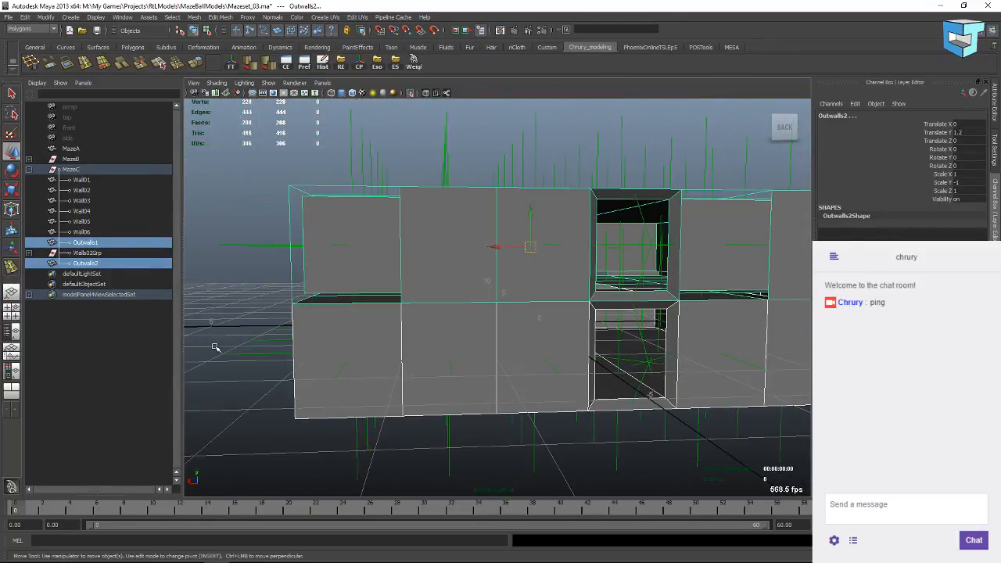
pyautogui.click(92, 243)
pyautogui.keyDown('alt'); pyautogui.moveTo(206, 306); pyautogui.dragTo(303, 355); pyautogui.keyUp('alt')
# Take Outwalls2 out of the isolated view so only Outwalls1 is displayed.
pyautogui.click(71, 264)
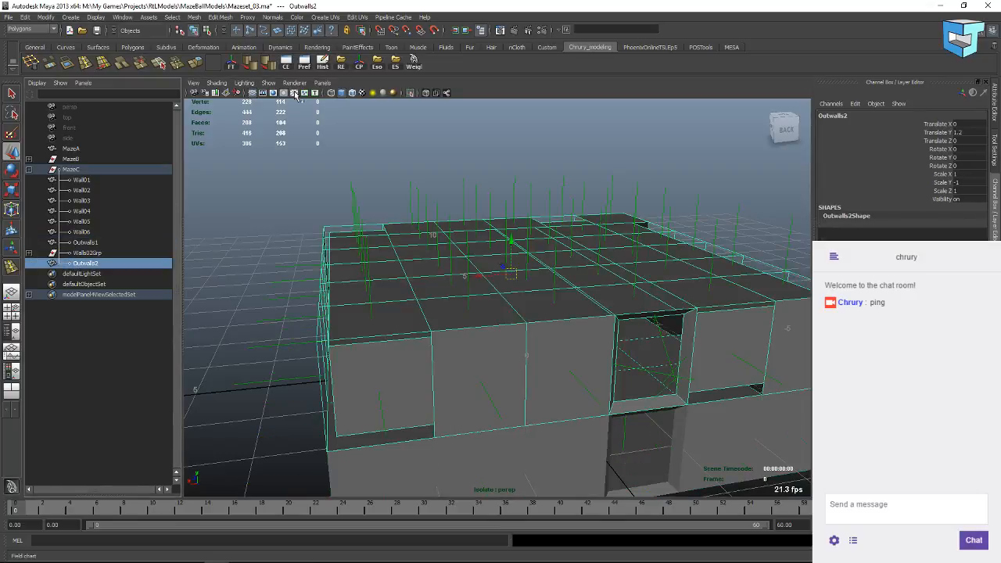
pyautogui.click(295, 83)
pyautogui.moveTo(268, 83)
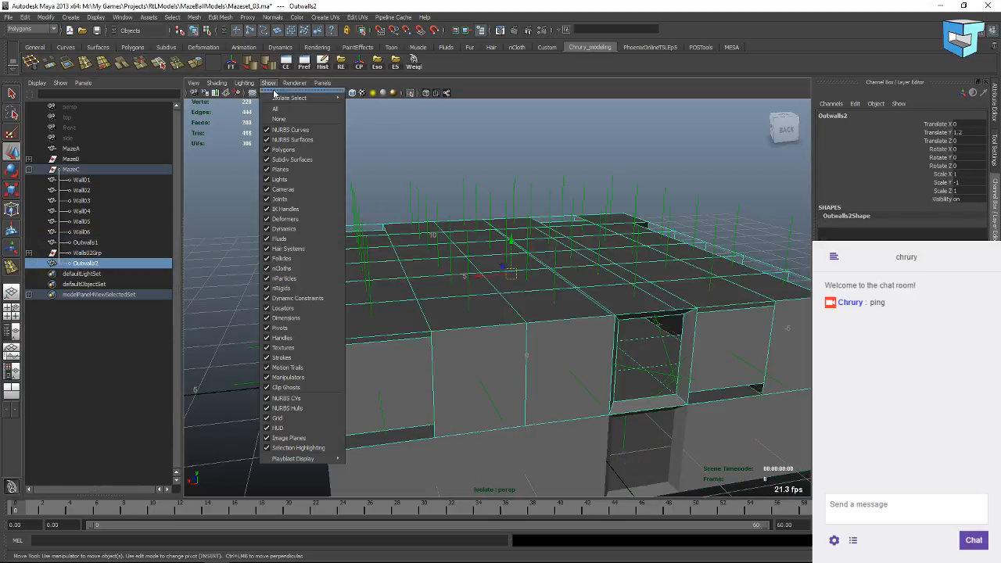
pyautogui.moveTo(291, 97)
pyautogui.click(359, 143)
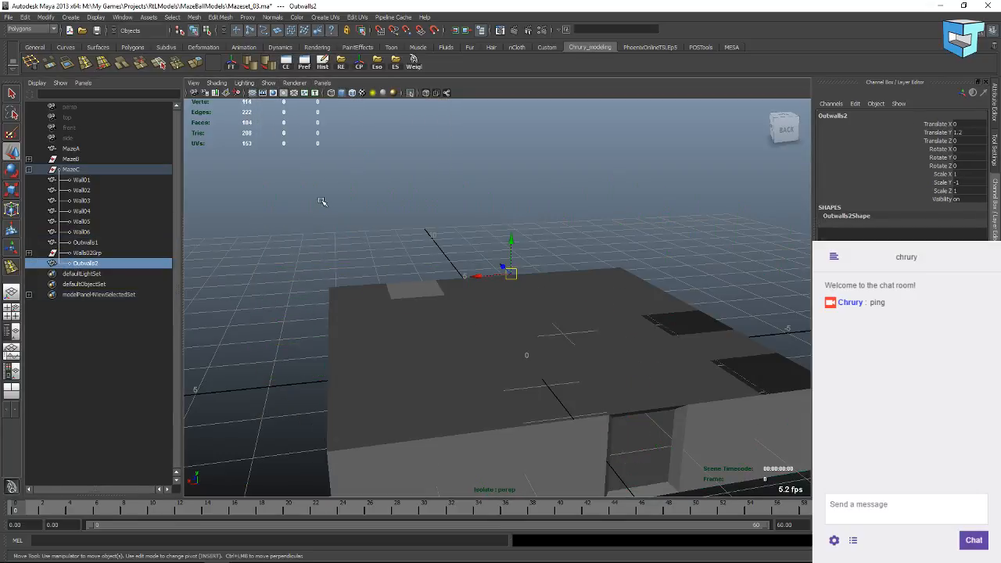
pyautogui.keyDown('alt'); pyautogui.moveTo(337, 238); pyautogui.dragTo(372, 285); pyautogui.keyUp('alt')
# Switch Outwalls1 to face editing and start selecting its top faces row by row.
pyautogui.click(450, 349)
pyautogui.keyDown('alt'); pyautogui.moveTo(449, 351); pyautogui.dragTo(437, 394); pyautogui.keyUp('alt')
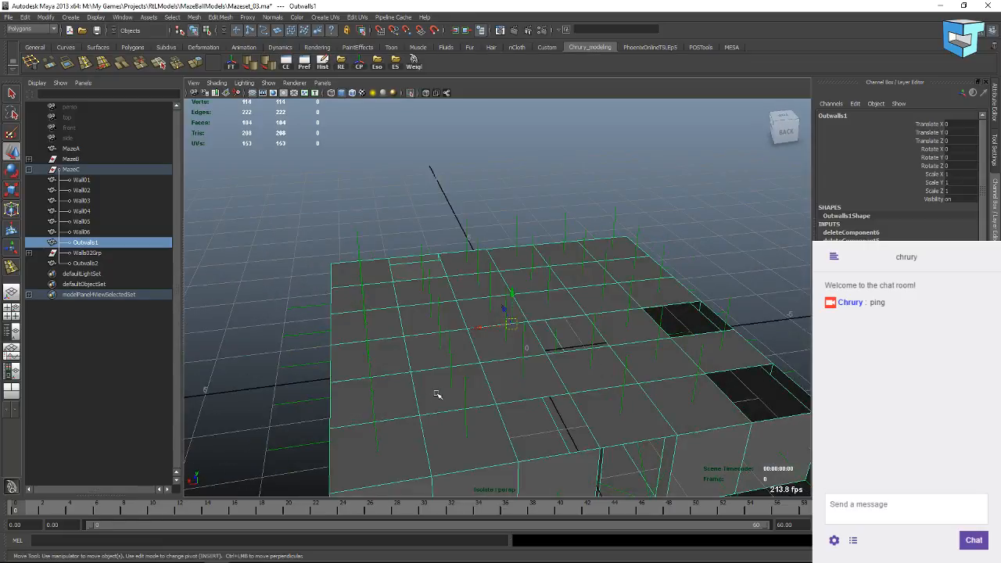
pyautogui.keyDown('alt'); pyautogui.moveTo(443, 384); pyautogui.dragTo(409, 344, button='middle'); pyautogui.keyUp('alt')
pyautogui.keyDown('alt'); pyautogui.moveTo(409, 344); pyautogui.dragTo(370, 330); pyautogui.keyUp('alt')
pyautogui.moveTo(370, 334); pyautogui.dragTo(370, 358, button='right')
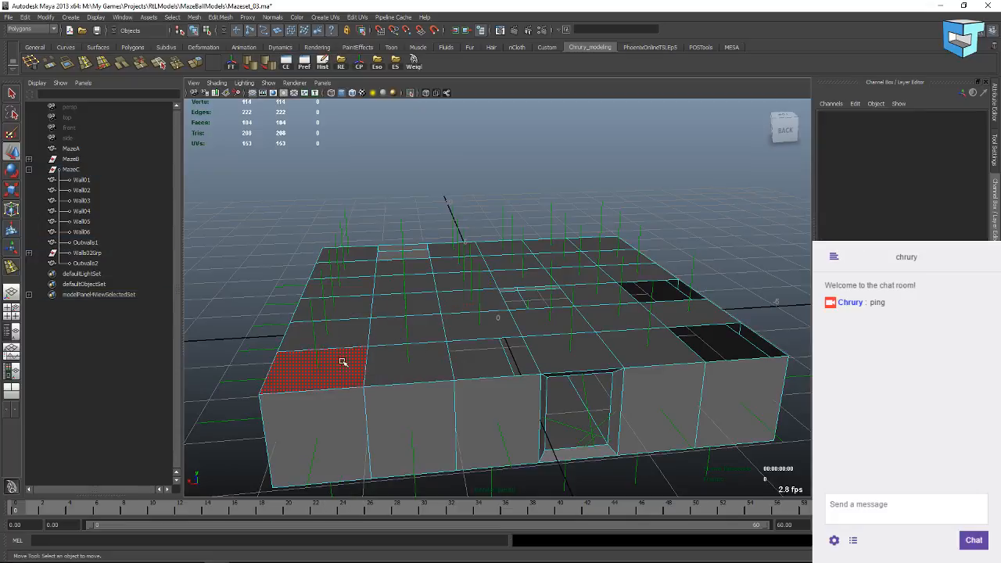
pyautogui.moveTo(342, 360)
pyautogui.mouseDown()
pyautogui.moveTo(320, 342)
pyautogui.moveTo(360, 255)
pyautogui.moveTo(400, 284)
pyautogui.moveTo(403, 338)
pyautogui.moveTo(467, 356)
pyautogui.moveTo(466, 333)
pyautogui.moveTo(474, 358)
pyautogui.mouseUp()
pyautogui.keyDown('shift'); pyautogui.click(474, 361); pyautogui.keyUp('shift')
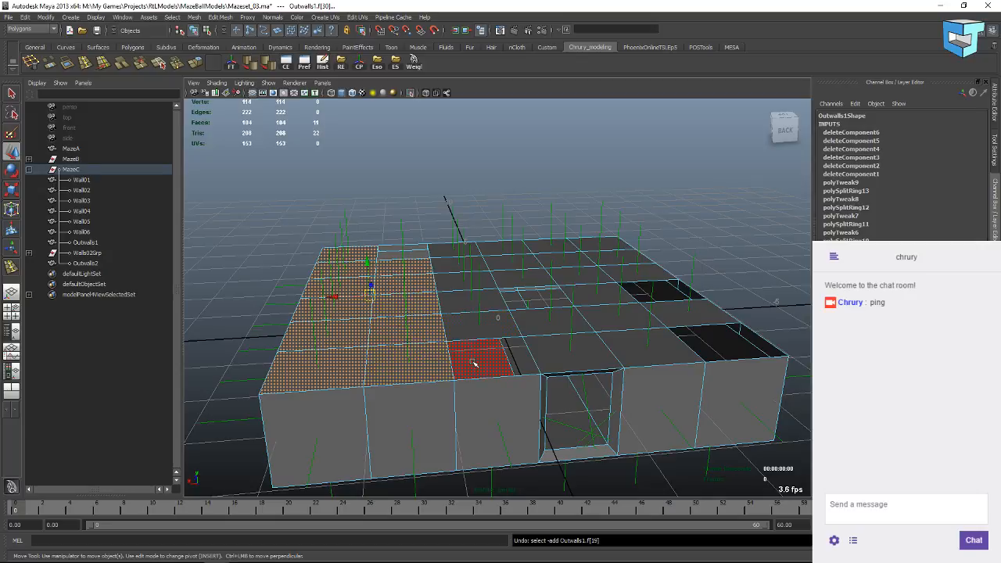
# Select all top faces of Outwalls1, leaving out the lintel face inside the entrance, and extrude them.
pyautogui.keyDown('alt'); pyautogui.moveTo(346, 361); pyautogui.dragTo(339, 338); pyautogui.keyUp('alt')
pyautogui.moveTo(295, 248); pyautogui.dragTo(724, 311)
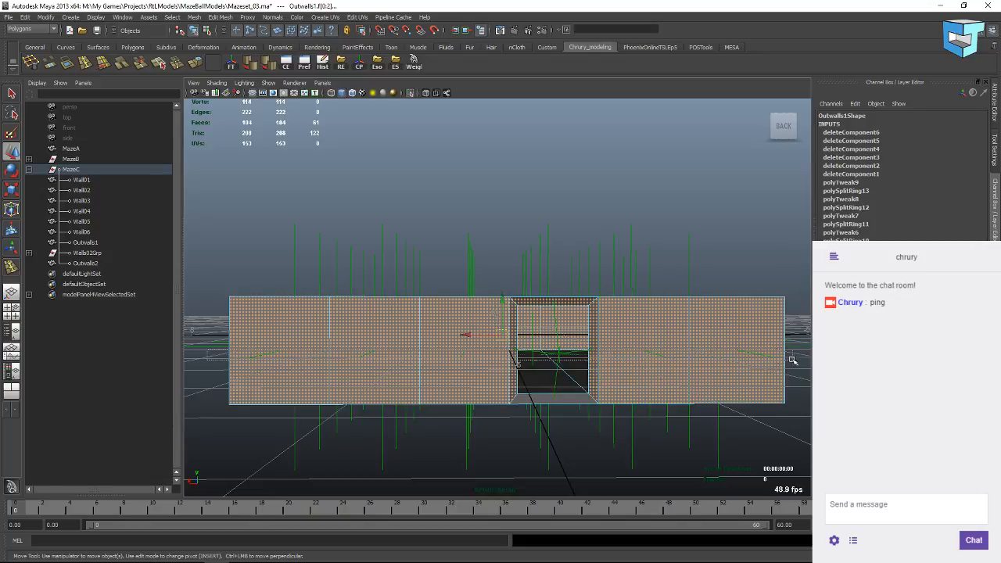
pyautogui.click(708, 374)
pyautogui.click(538, 342)
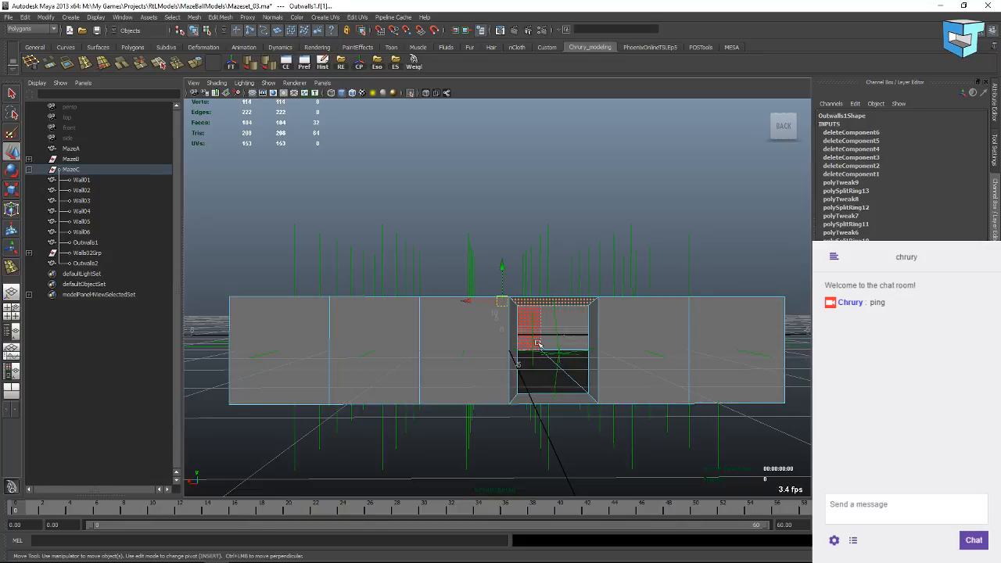
pyautogui.keyDown('shift'); pyautogui.click(556, 303); pyautogui.keyUp('shift')
pyautogui.keyDown('alt'); pyautogui.moveTo(527, 355); pyautogui.dragTo(569, 352); pyautogui.keyUp('alt')
pyautogui.click(223, 17)
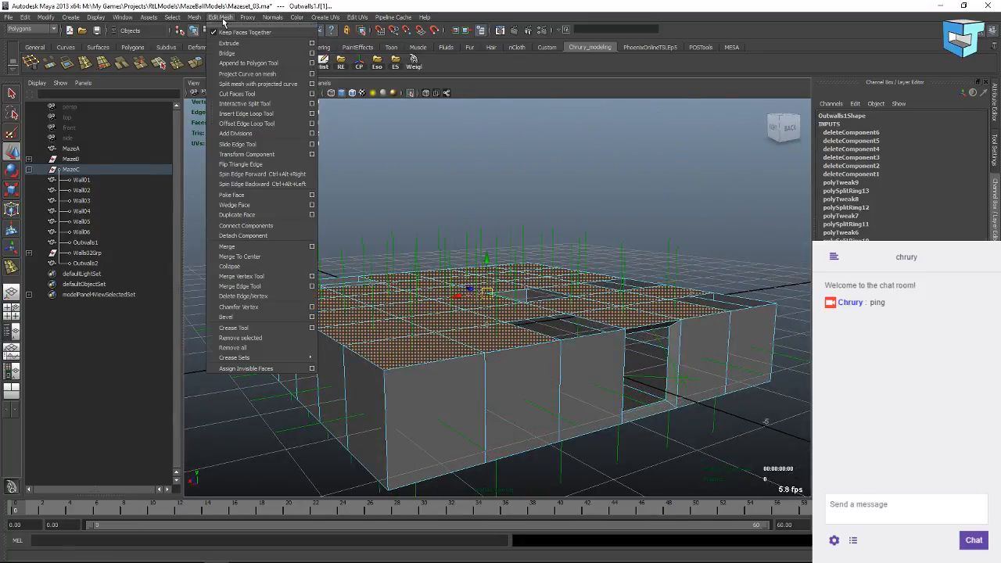
pyautogui.click(235, 43)
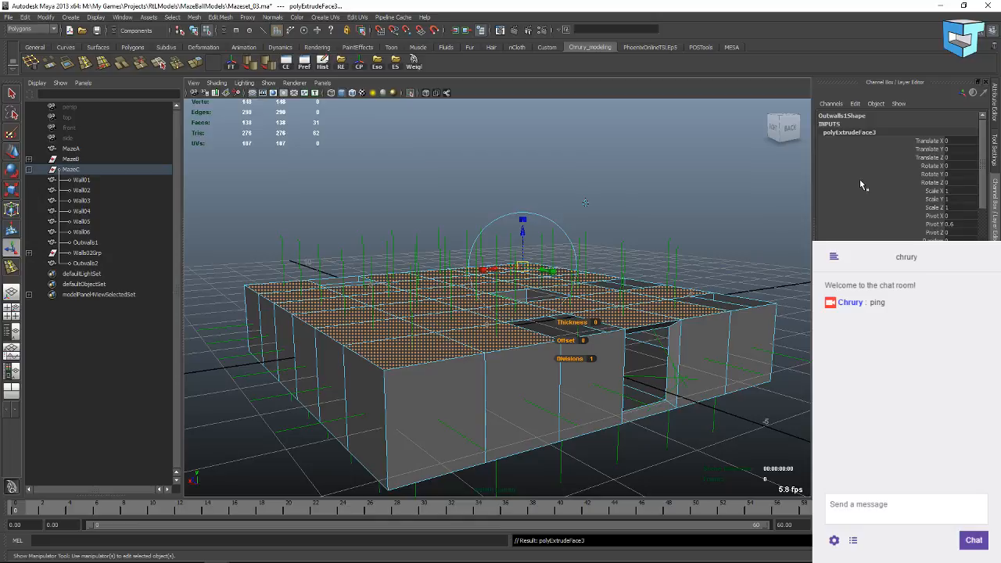
# Try setting the extrusion's Translate Z to 0.1, and undo it.
pyautogui.keyDown('alt'); pyautogui.moveTo(704, 254); pyautogui.dragTo(649, 241); pyautogui.keyUp('alt')
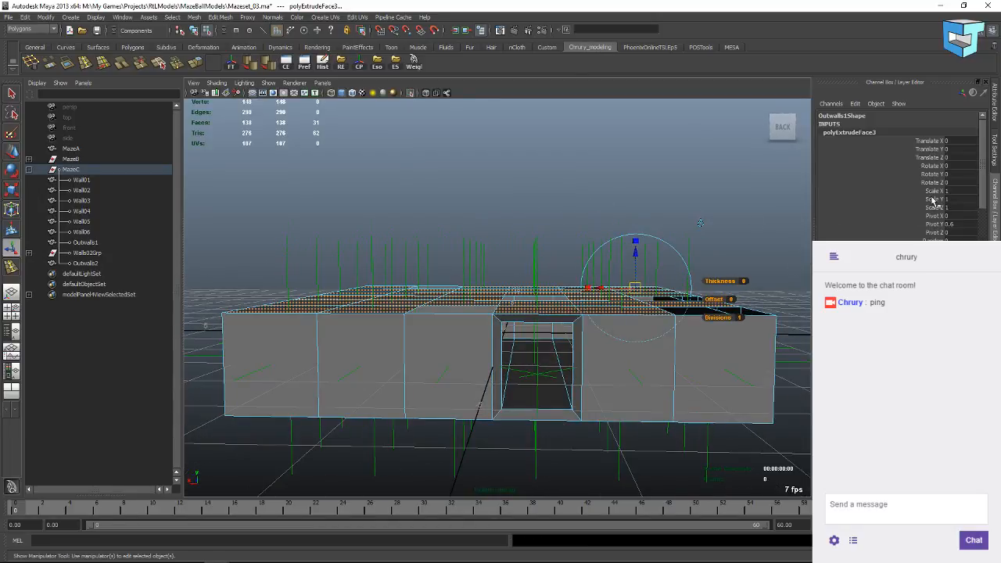
pyautogui.click(953, 158)
pyautogui.press('Return')
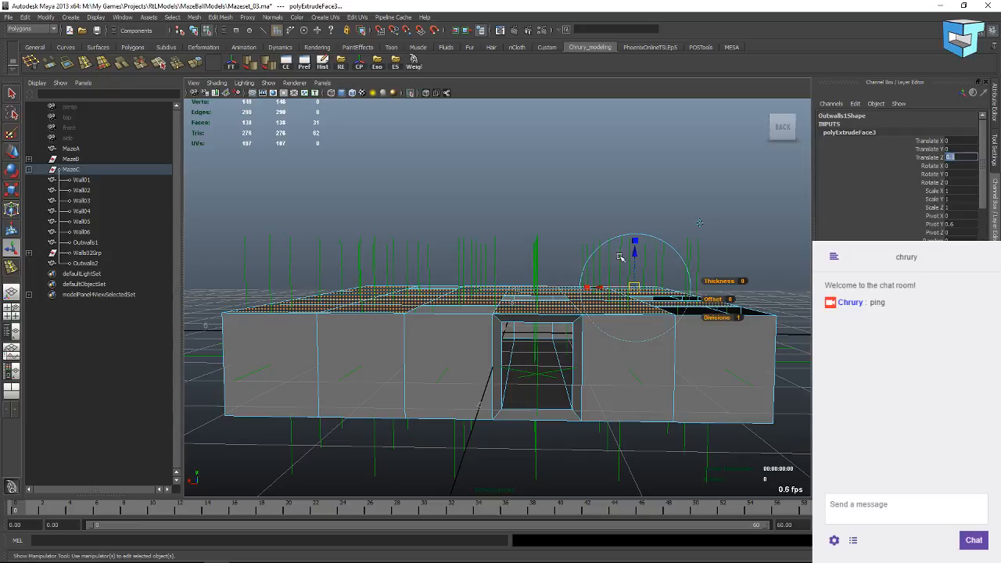
pyautogui.keyDown('alt'); pyautogui.moveTo(620, 257); pyautogui.dragTo(481, 268); pyautogui.keyUp('alt')
pyautogui.hotkey('ctrl', 'z')
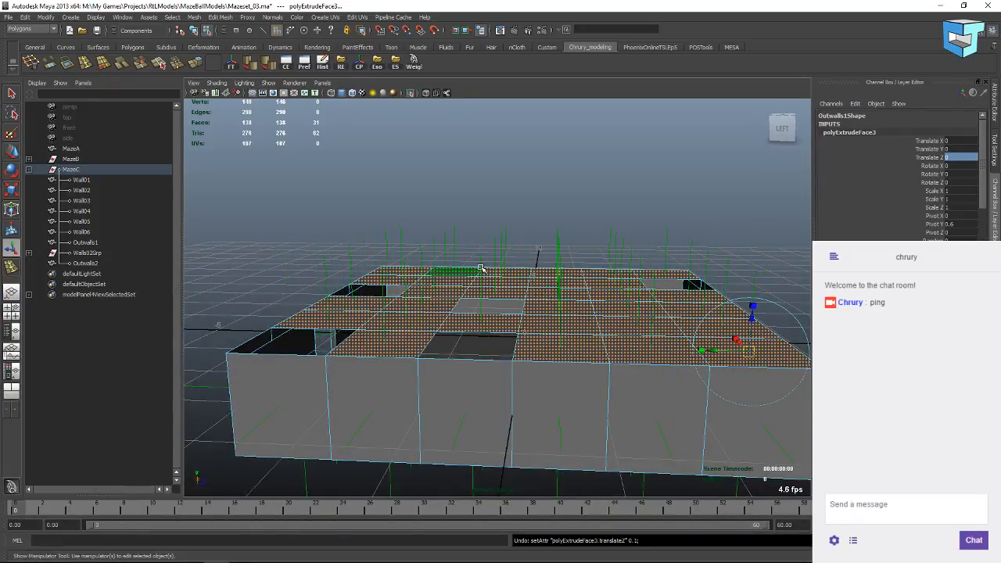
# Raise the extruded top faces of Outwalls1 by setting the extrusion's Translate Y to 0.1.
pyautogui.click(956, 148)
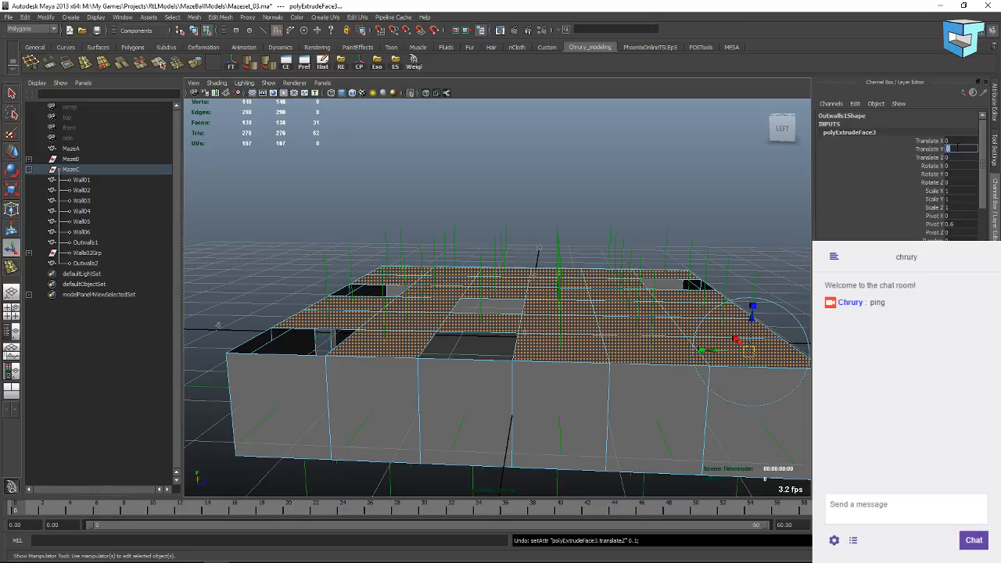
pyautogui.write('0.1')
pyautogui.press('Return')
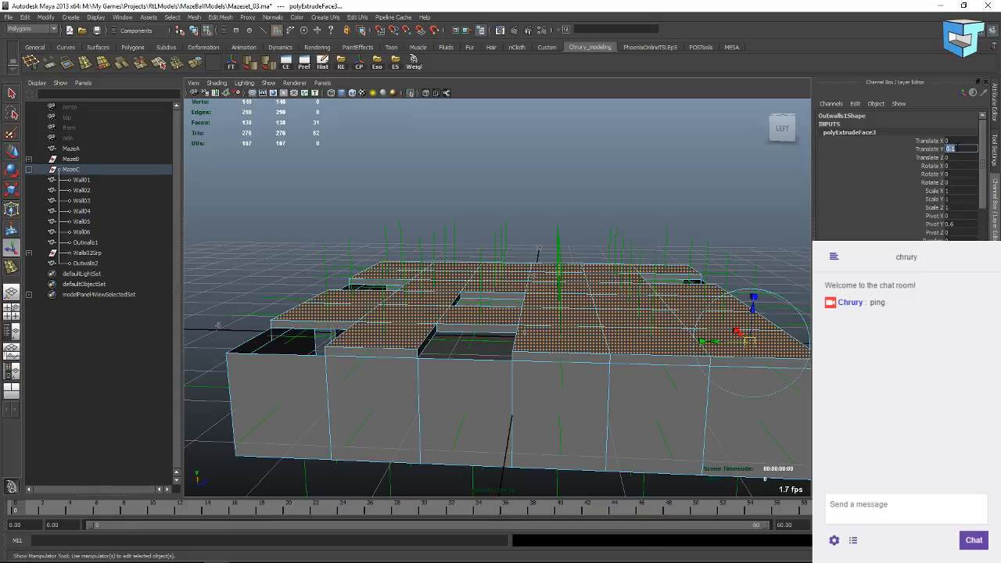
pyautogui.keyDown('alt'); pyautogui.moveTo(538, 250); pyautogui.dragTo(468, 247); pyautogui.keyUp('alt')
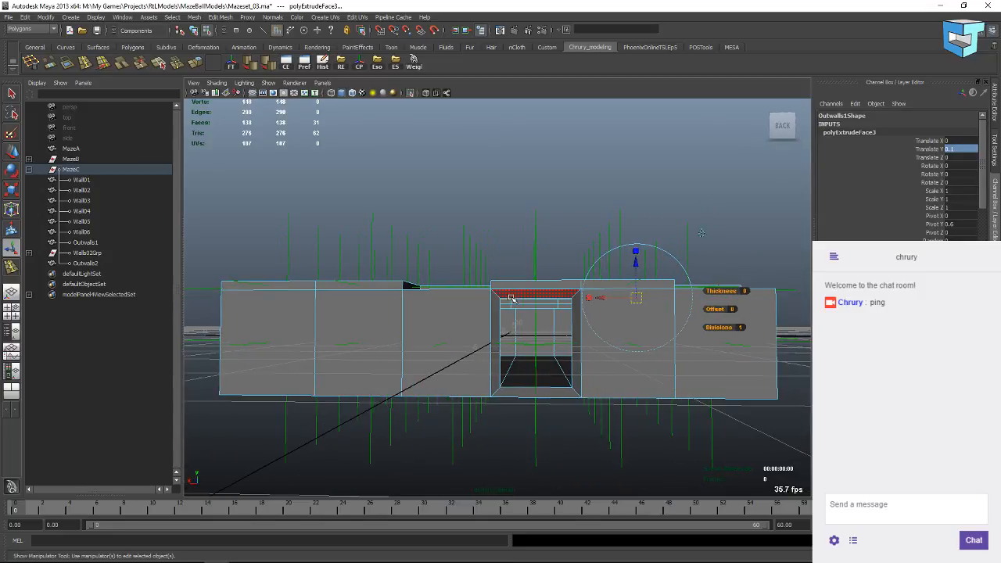
# Check the raised top faces of Outwalls1 around the openings and undo the extrusion's Translate Y change.
pyautogui.keyDown('alt'); pyautogui.moveTo(433, 302); pyautogui.dragTo(461, 322); pyautogui.keyUp('alt')
pyautogui.keyDown('alt'); pyautogui.moveTo(545, 323); pyautogui.dragTo(434, 407); pyautogui.keyUp('alt')
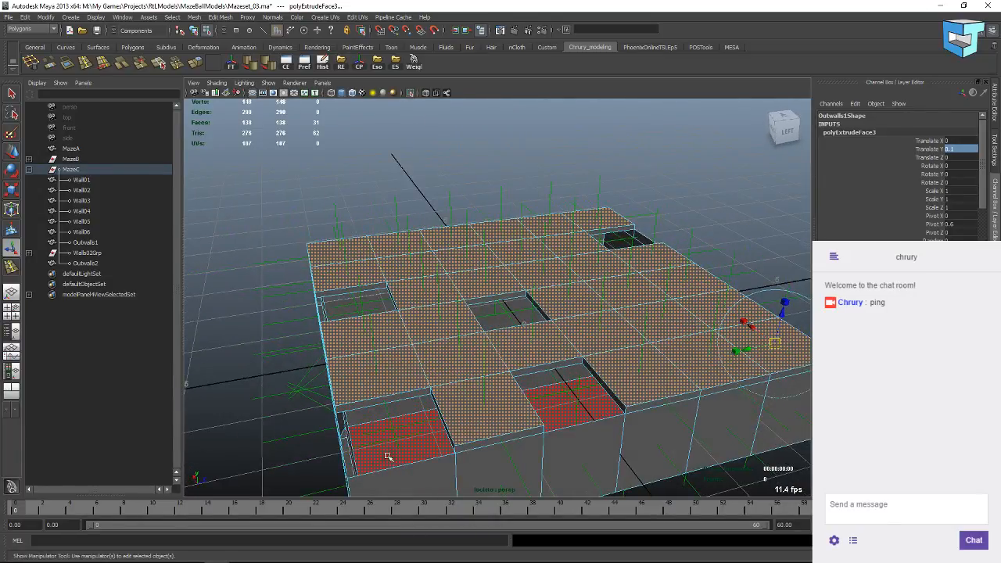
pyautogui.moveTo(342, 451)
pyautogui.keyDown('alt'); pyautogui.mouseDown()
pyautogui.moveTo(328, 393)
pyautogui.moveTo(346, 410)
pyautogui.moveTo(331, 441)
pyautogui.moveTo(338, 456)
pyautogui.mouseUp(); pyautogui.keyUp('alt')
pyautogui.keyDown('alt'); pyautogui.moveTo(425, 329); pyautogui.dragTo(490, 210, button='middle'); pyautogui.keyUp('alt')
pyautogui.keyDown('alt'); pyautogui.moveTo(372, 320); pyautogui.dragTo(321, 317); pyautogui.keyUp('alt')
pyautogui.hotkey('ctrl', 'z')
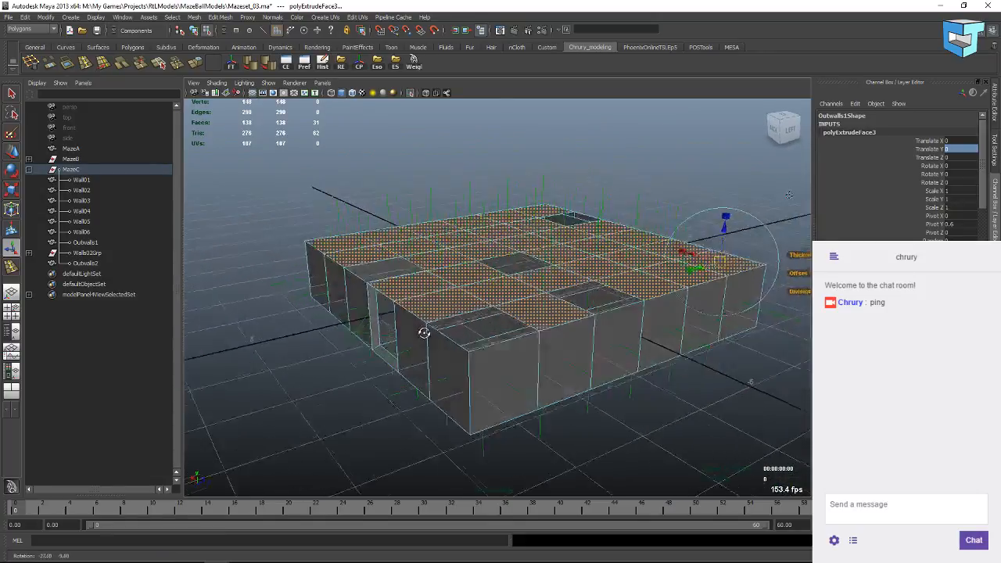
# Try to remove the extruded top faces of Outwalls1 from the isolated view.
pyautogui.keyDown('alt'); pyautogui.moveTo(423, 333); pyautogui.dragTo(543, 375); pyautogui.keyUp('alt')
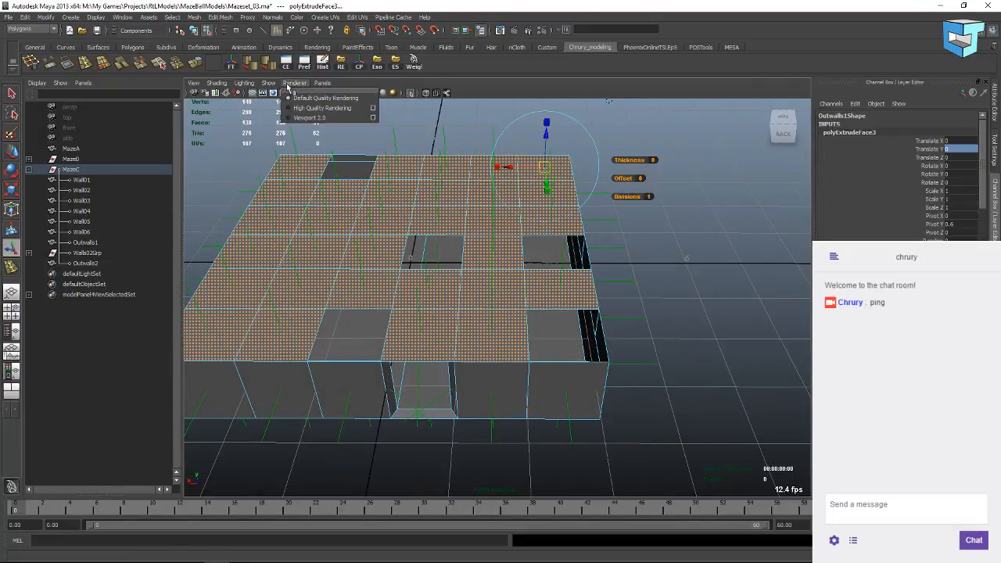
pyautogui.click(268, 84)
pyautogui.moveTo(275, 99)
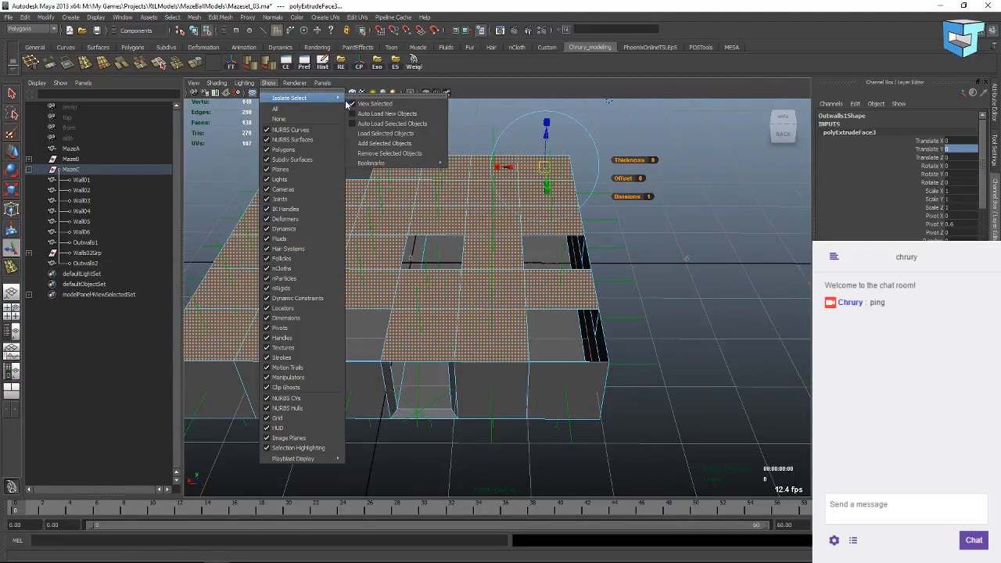
pyautogui.click(375, 152)
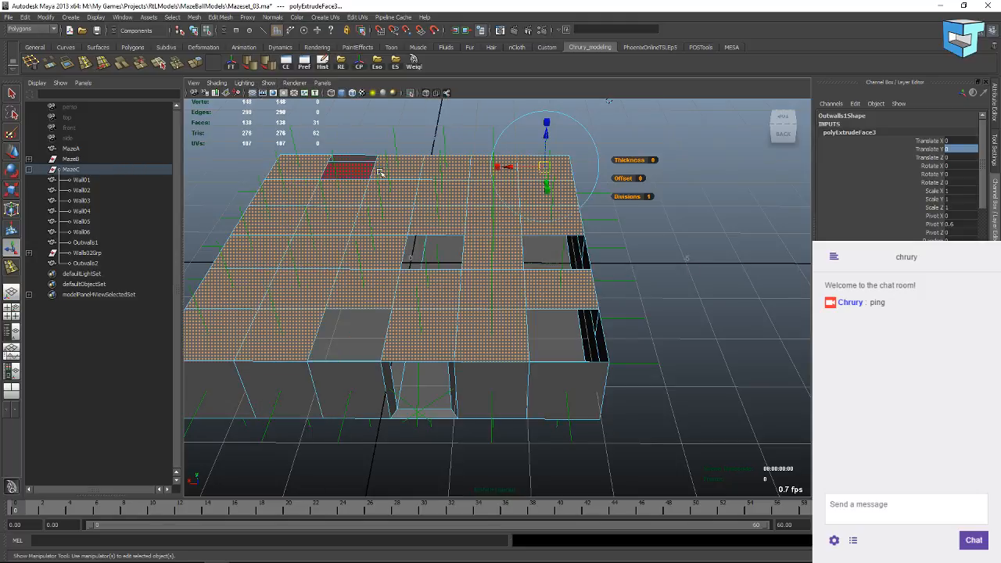
# Undo the extrusion of Outwalls1's top faces and save the scene.
pyautogui.press('q')
pyautogui.hotkey('ctrl', 'z')
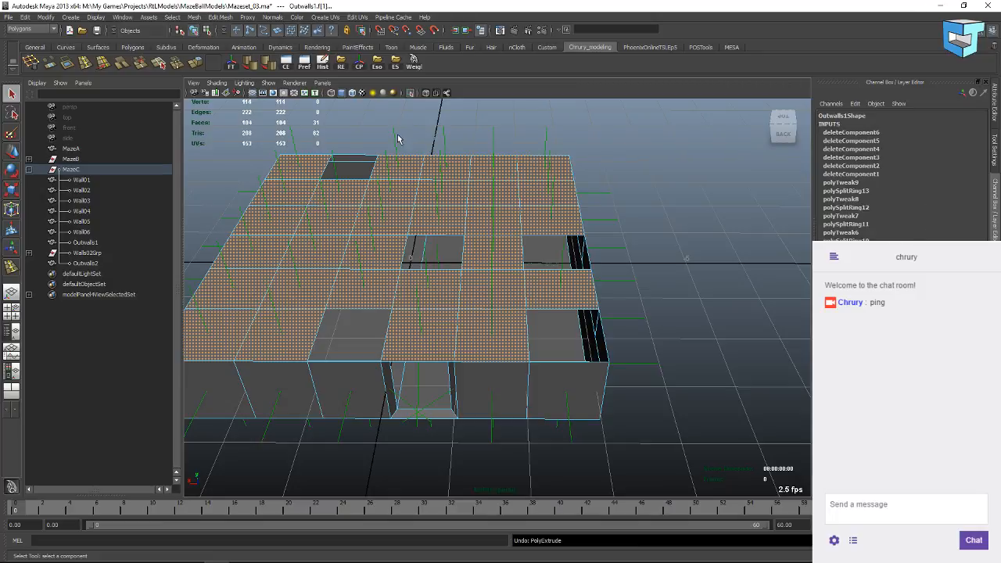
pyautogui.hotkey('ctrl', 's')
# Try again to remove the selected top faces from the isolated view, and clear the face selection.
pyautogui.click(268, 82)
pyautogui.moveTo(297, 106)
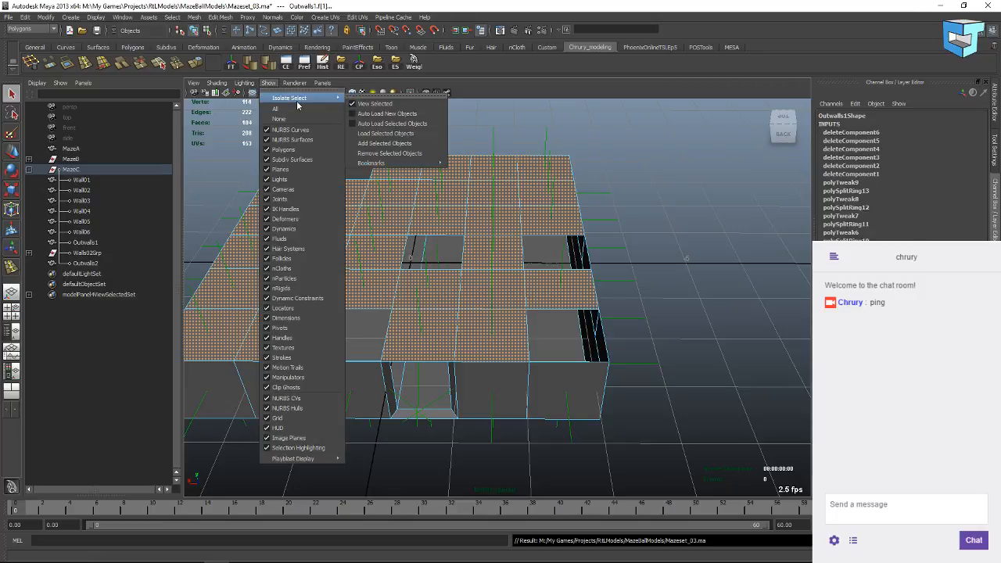
pyautogui.click(387, 154)
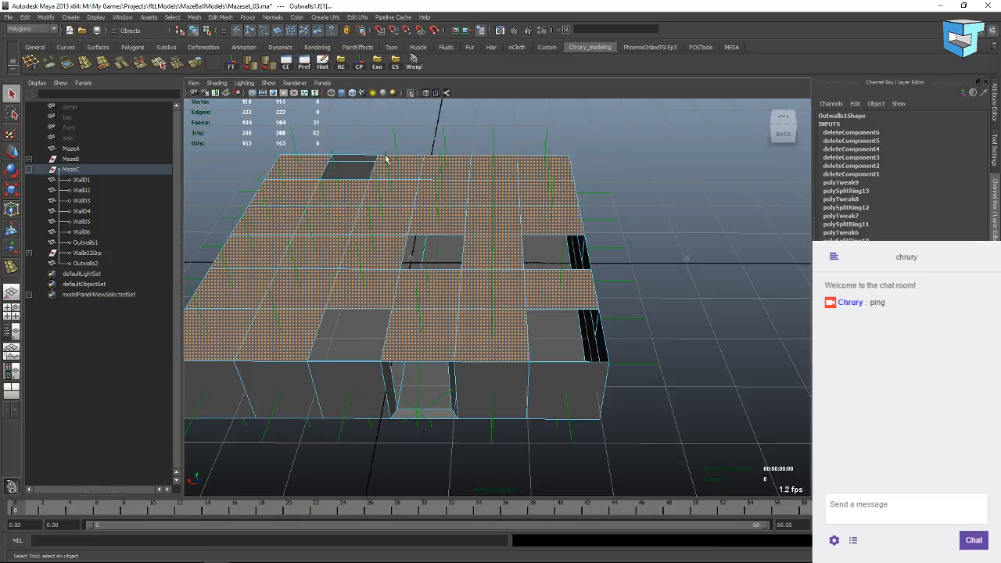
pyautogui.click(360, 295)
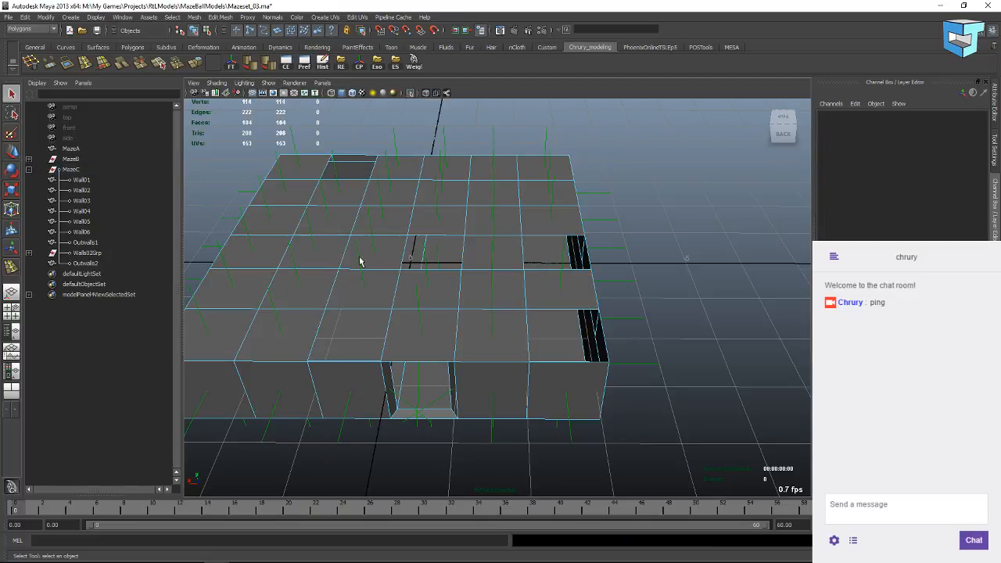
# Reselect all top faces of Outwalls1, leaving out the side faces and the lintel face inside the entrance.
pyautogui.moveTo(359, 250); pyautogui.dragTo(360, 278, button='right')
pyautogui.click(362, 291)
pyautogui.keyDown('alt'); pyautogui.moveTo(336, 322); pyautogui.dragTo(427, 292); pyautogui.keyUp('alt')
pyautogui.moveTo(382, 238); pyautogui.dragTo(719, 284)
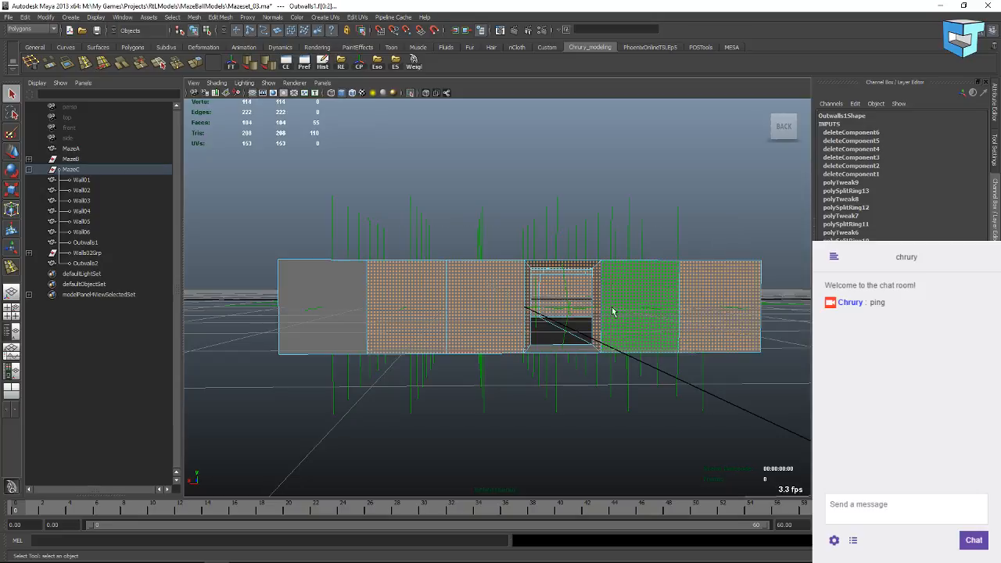
pyautogui.keyDown('alt'); pyautogui.moveTo(612, 311); pyautogui.dragTo(344, 223); pyautogui.keyUp('alt')
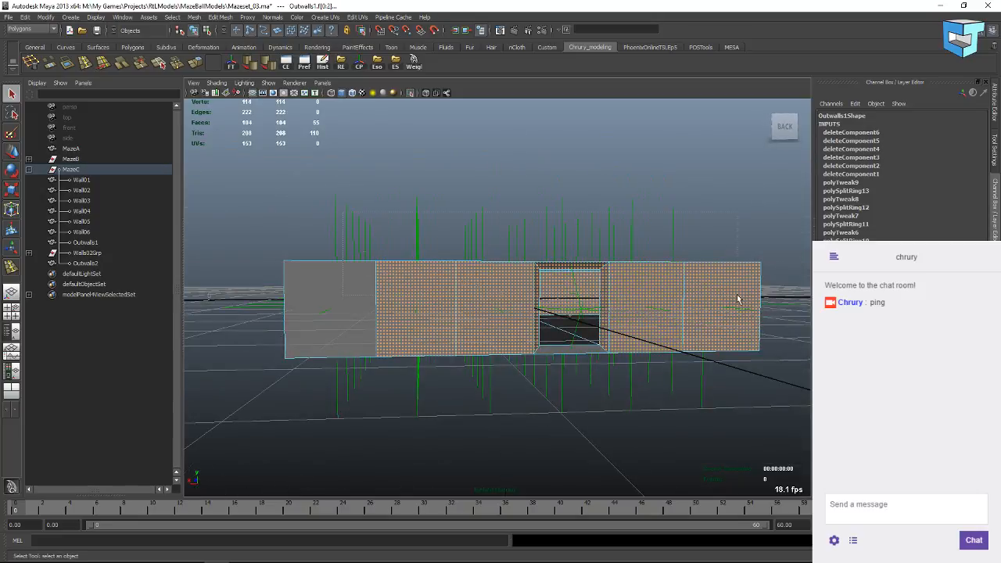
pyautogui.moveTo(737, 295); pyautogui.dragTo(702, 317)
pyautogui.keyDown('alt'); pyautogui.moveTo(666, 315); pyautogui.dragTo(630, 293, button='middle'); pyautogui.keyUp('alt')
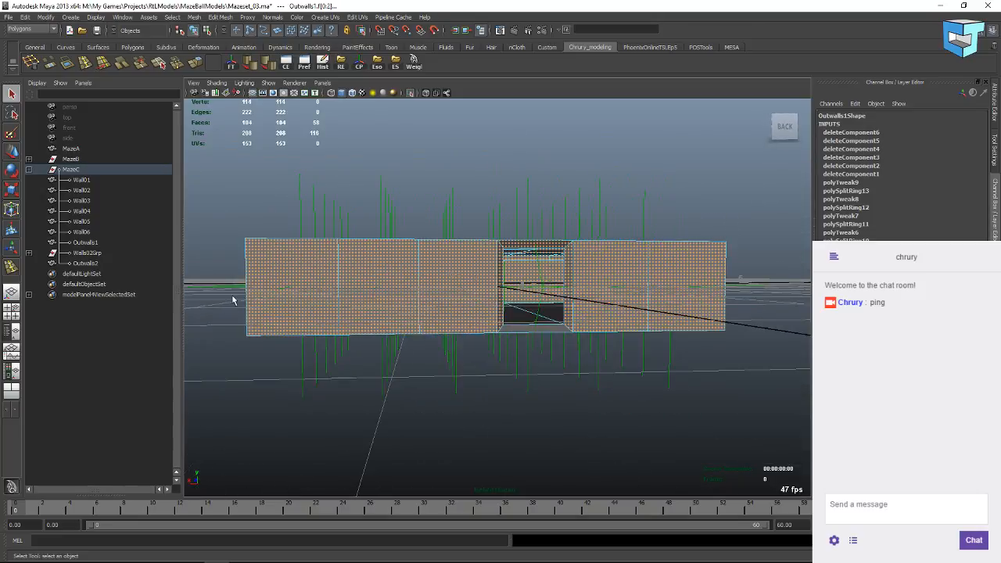
pyautogui.keyDown('ctrl'); pyautogui.moveTo(685, 291); pyautogui.dragTo(772, 293); pyautogui.keyUp('ctrl')
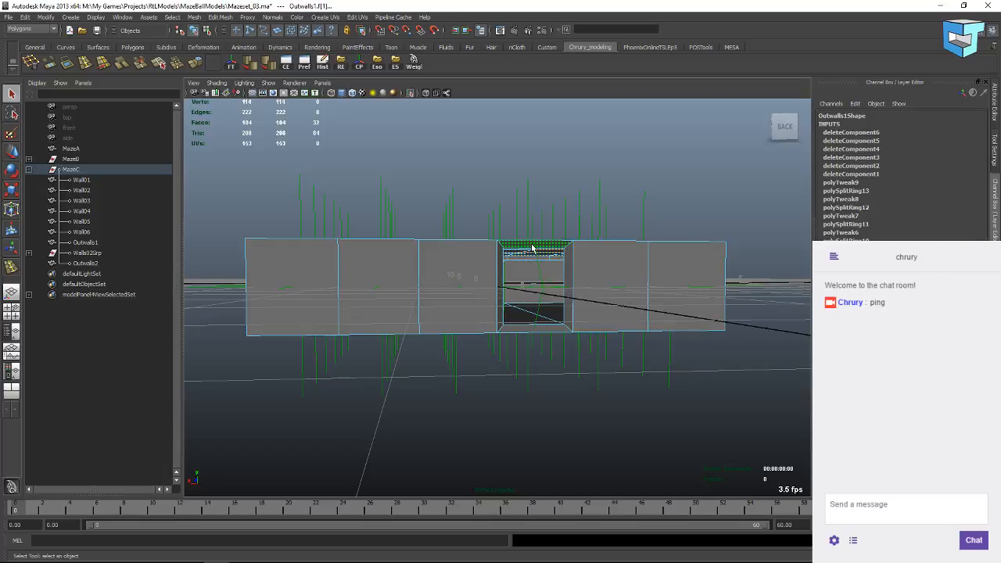
pyautogui.keyDown('alt'); pyautogui.moveTo(529, 254); pyautogui.dragTo(469, 355); pyautogui.keyUp('alt')
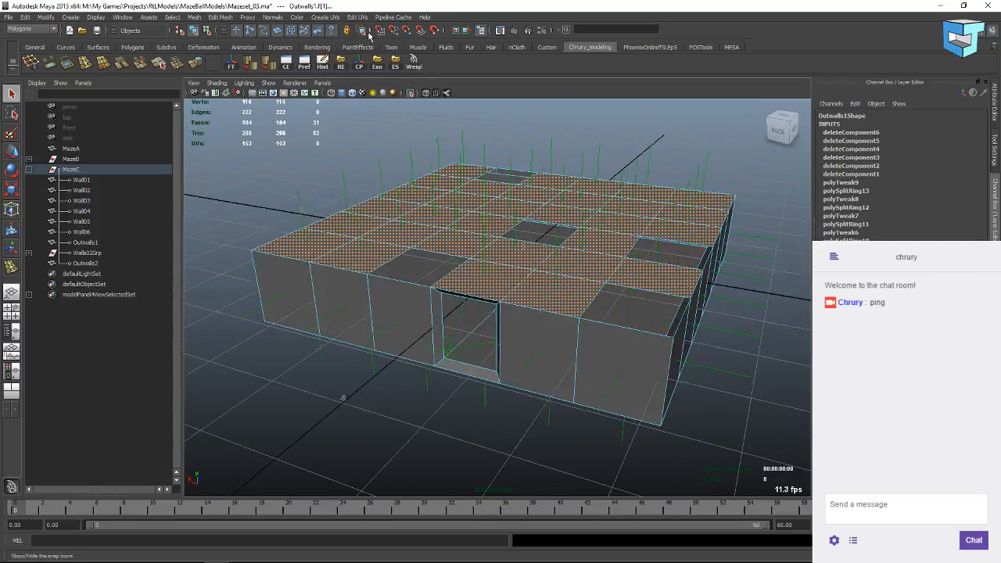
# Try to remove the reselected top faces from the isolated view.
pyautogui.click(269, 83)
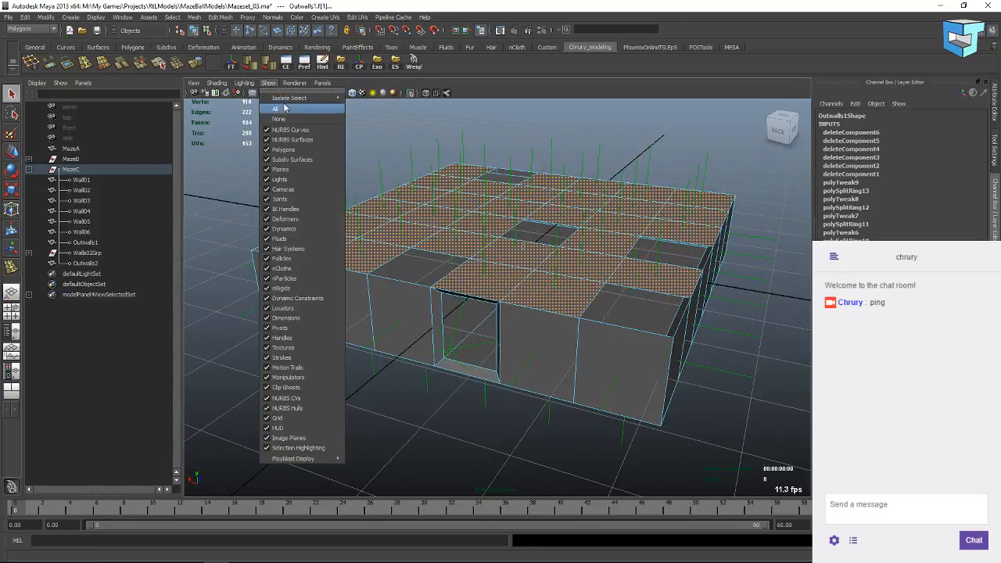
pyautogui.moveTo(285, 100)
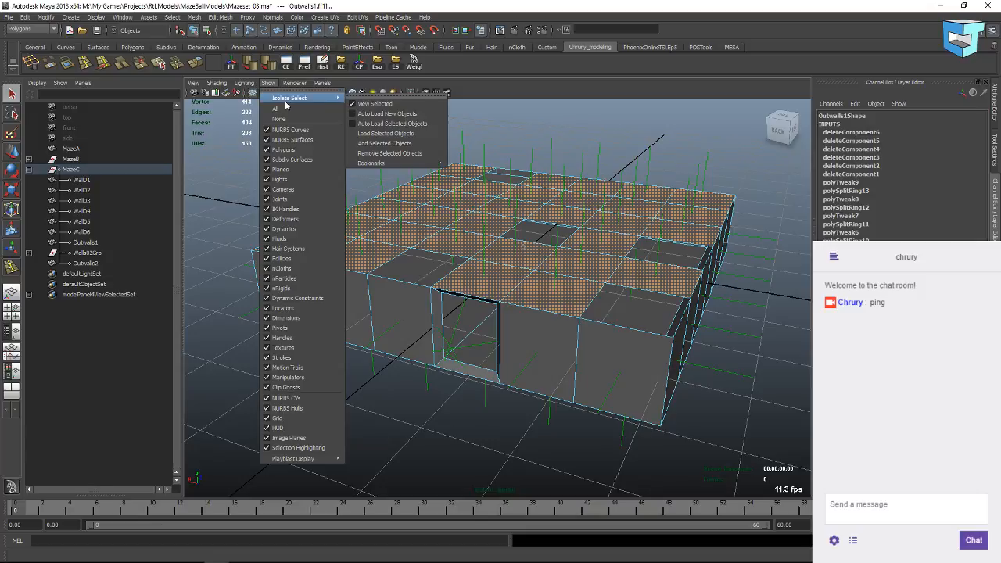
pyautogui.click(393, 154)
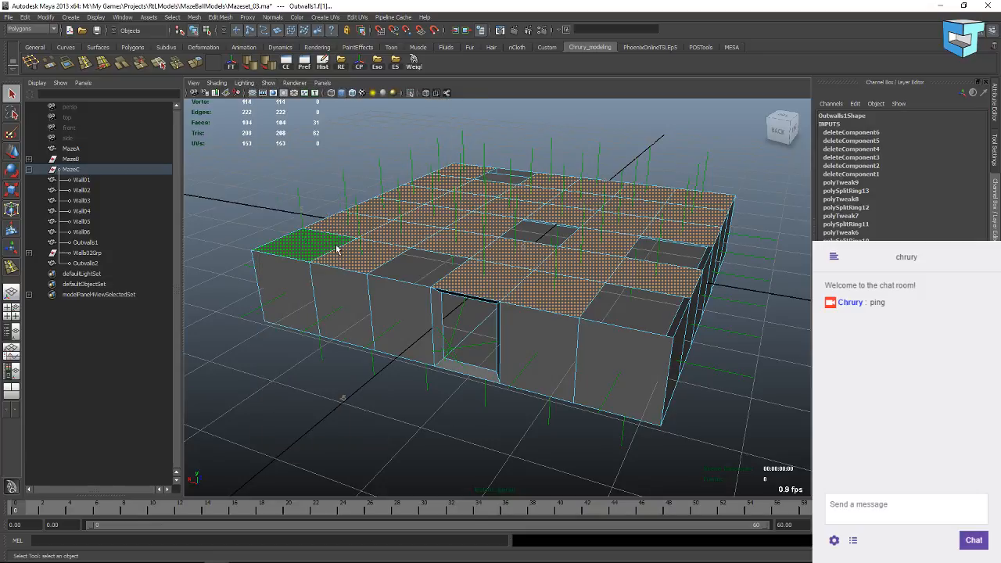
# Return Outwalls1 to object mode and switch the viewport to the top orthographic view.
pyautogui.keyDown('alt'); pyautogui.moveTo(423, 245); pyautogui.dragTo(415, 279); pyautogui.keyUp('alt')
pyautogui.moveTo(415, 279); pyautogui.dragTo(470, 274, button='right')
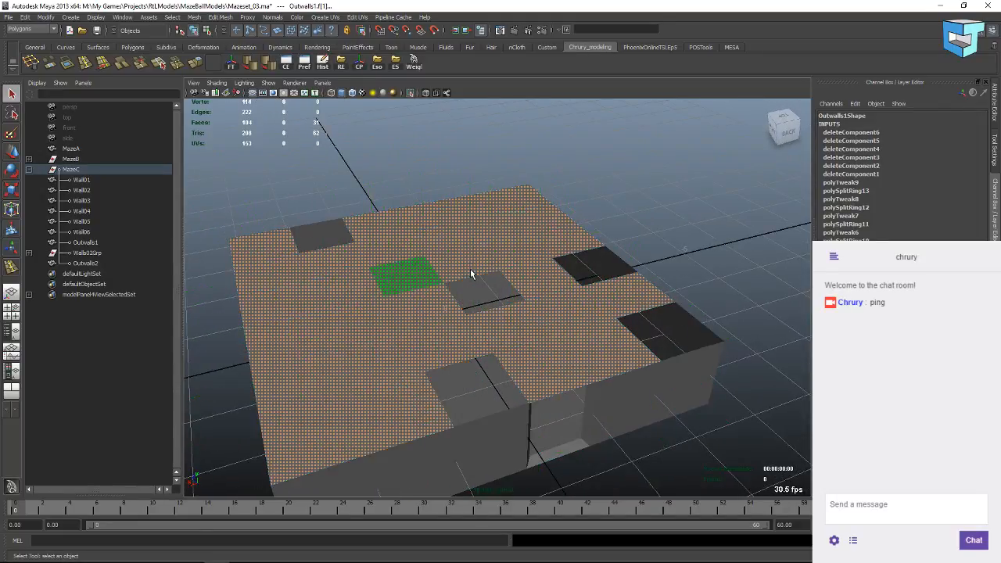
pyautogui.press('F8')
pyautogui.keyDown('alt'); pyautogui.moveTo(572, 286); pyautogui.dragTo(507, 346); pyautogui.keyUp('alt')
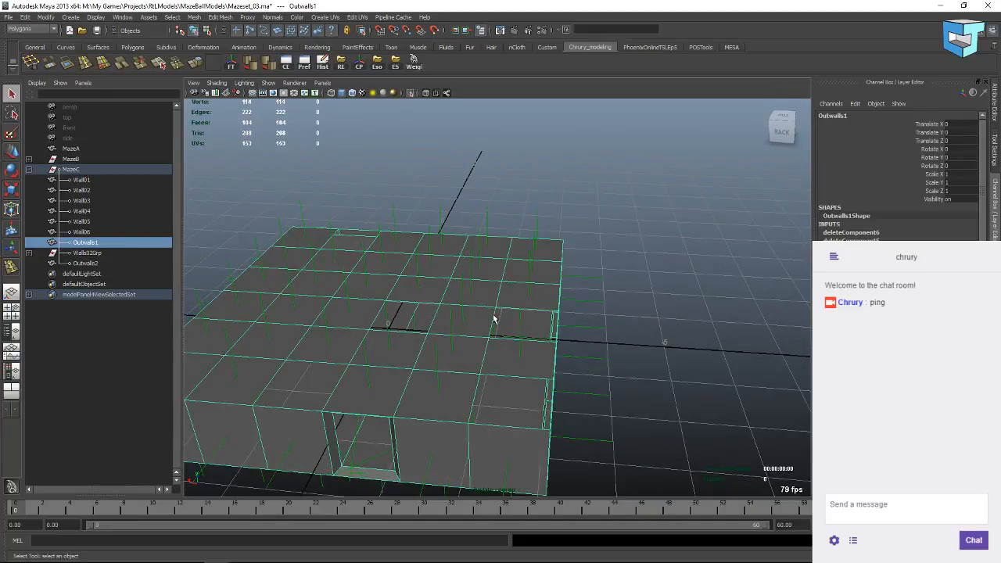
pyautogui.keyDown('alt'); pyautogui.moveTo(494, 319); pyautogui.dragTo(392, 332); pyautogui.keyUp('alt')
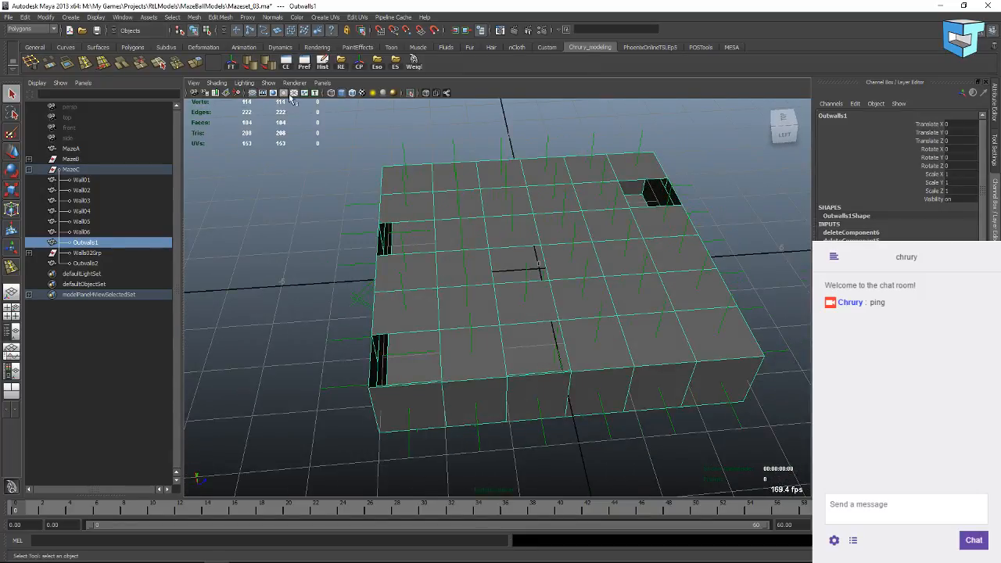
pyautogui.click(322, 83)
pyautogui.moveTo(340, 115)
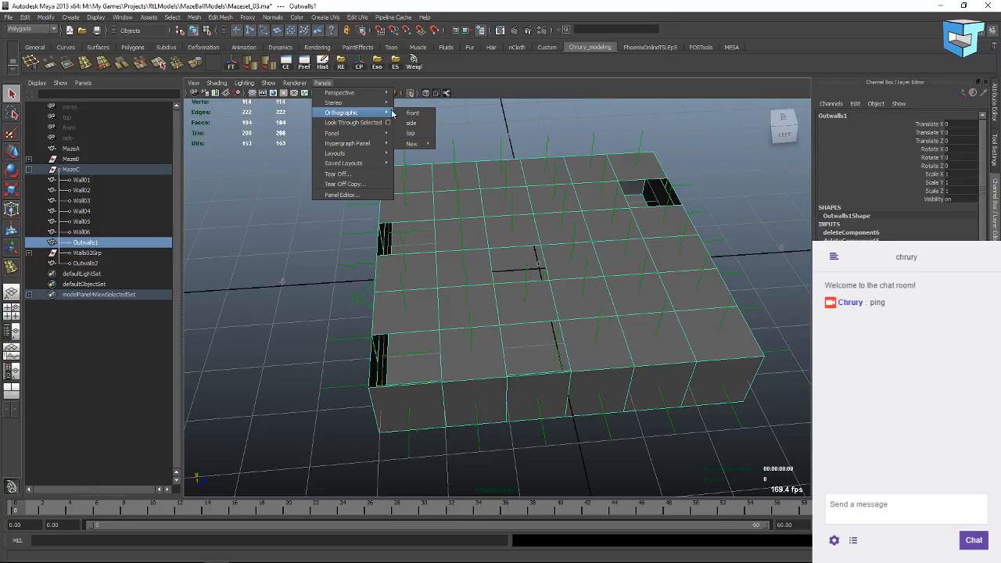
pyautogui.click(413, 133)
pyautogui.keyDown('alt'); pyautogui.moveTo(400, 196); pyautogui.dragTo(336, 290, button='middle'); pyautogui.keyUp('alt')
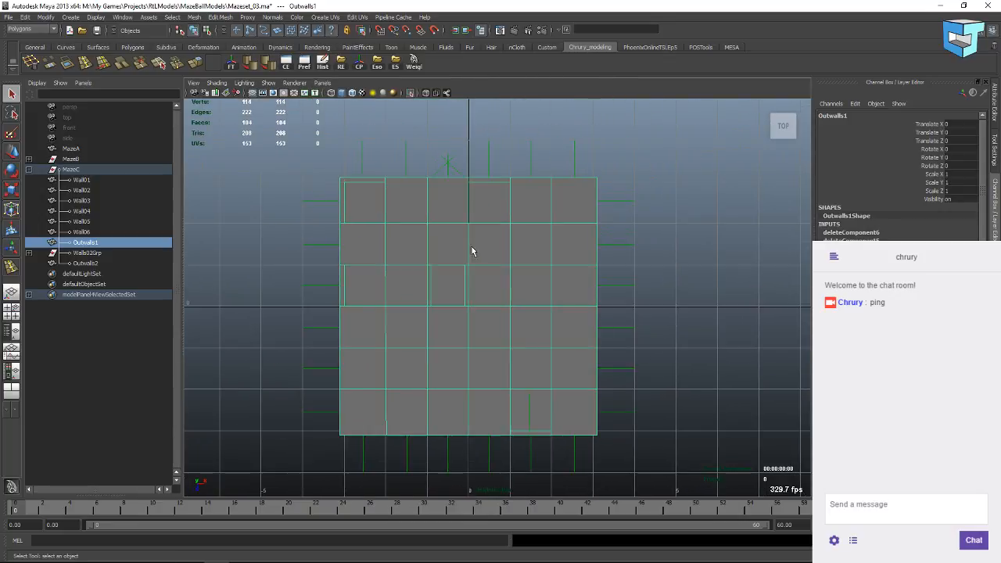
# Insert an edge loop near the outer edge across the two top faces between the openings in the entrance-side row.
pyautogui.click(220, 16)
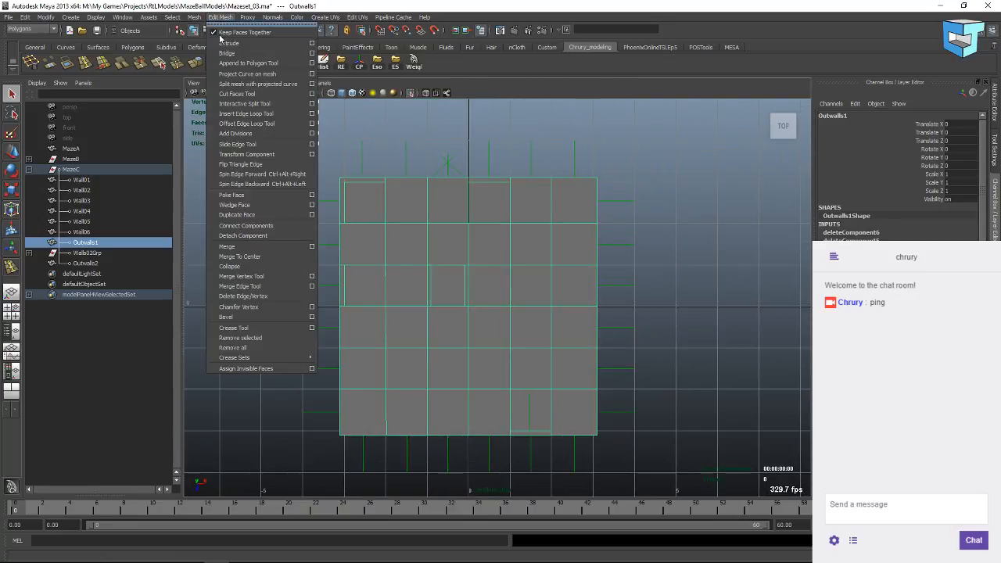
pyautogui.click(246, 113)
pyautogui.click(383, 195)
pyautogui.moveTo(386, 194); pyautogui.dragTo(389, 188)
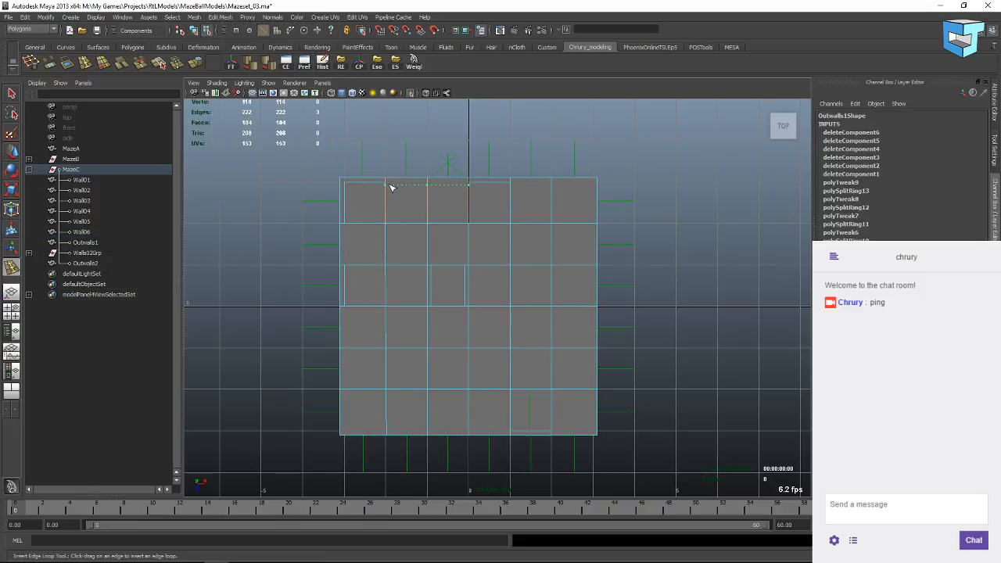
pyautogui.moveTo(389, 192); pyautogui.dragTo(391, 193)
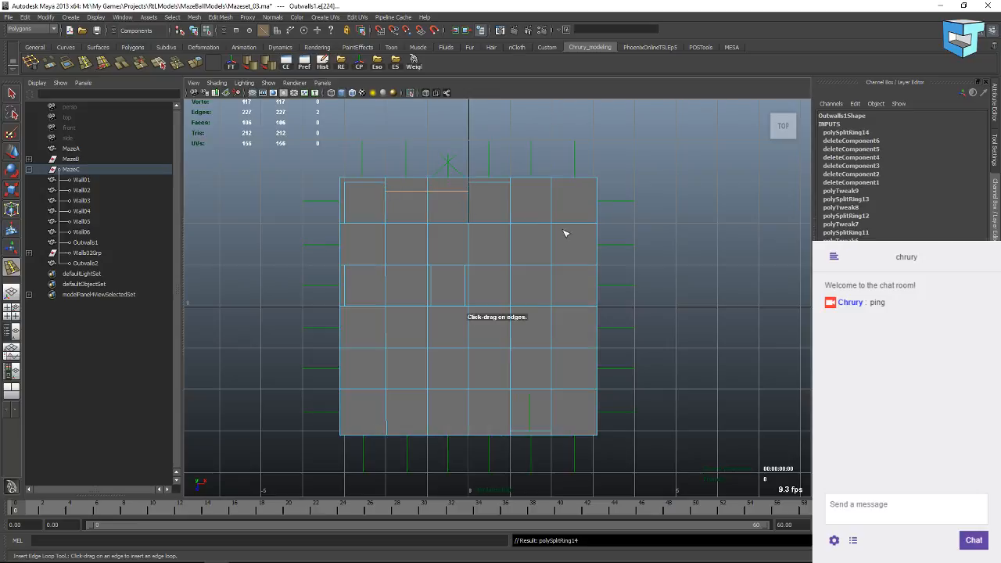
# Try inserting an edge loop through the last two faces of the entrance-side row, and undo both attempts.
pyautogui.moveTo(511, 194); pyautogui.dragTo(514, 203)
pyautogui.hotkey('ctrl', 'z')
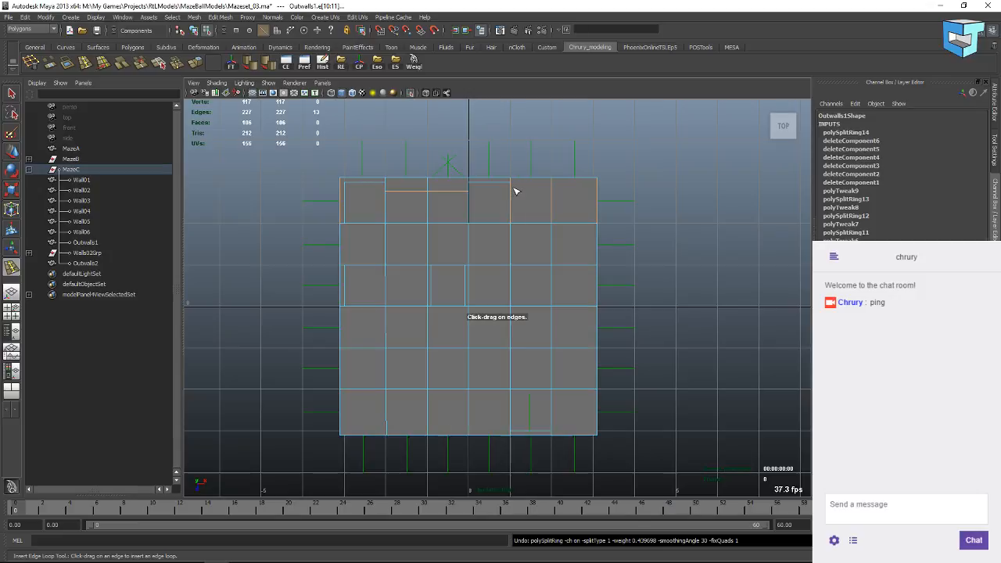
pyautogui.moveTo(514, 194)
pyautogui.mouseDown()
pyautogui.moveTo(519, 217)
pyautogui.moveTo(513, 207)
pyautogui.mouseUp()
pyautogui.hotkey('ctrl', 'z')
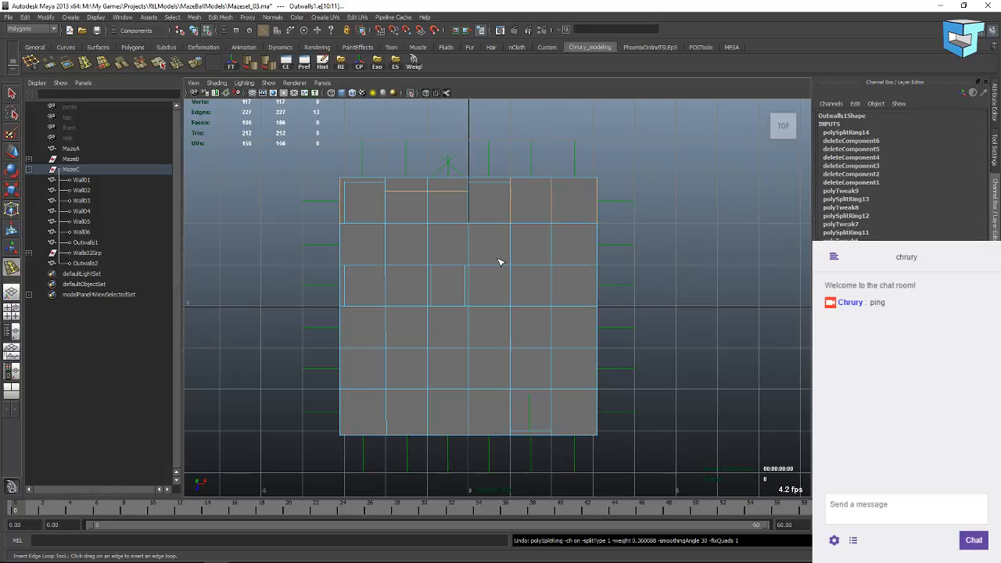
# Insert edge loops near the outer edges through the last two entrance-row faces, the left column's second and lower rows, and the row opposite the entrance.
pyautogui.moveTo(512, 194); pyautogui.dragTo(514, 190)
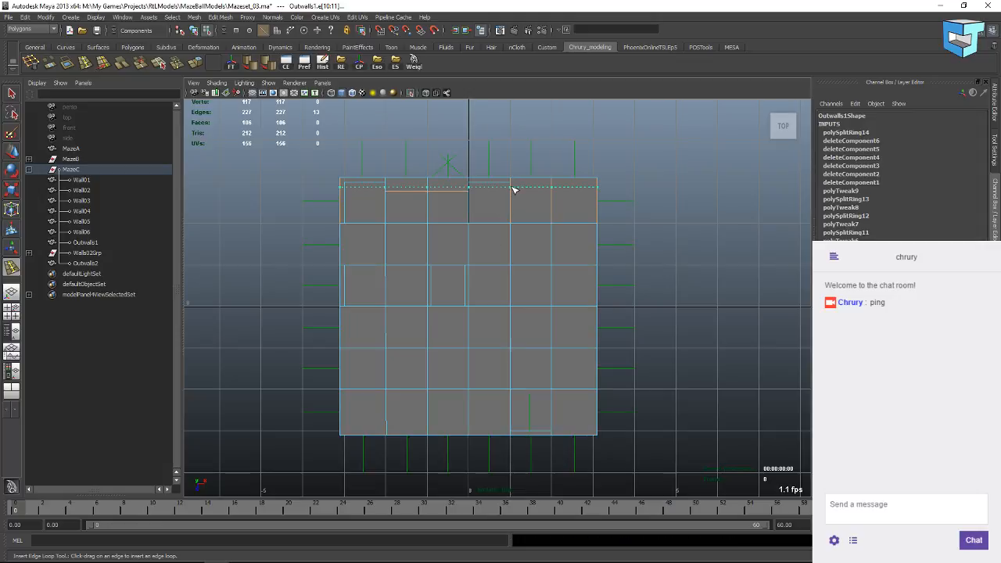
pyautogui.moveTo(513, 189); pyautogui.dragTo(510, 186)
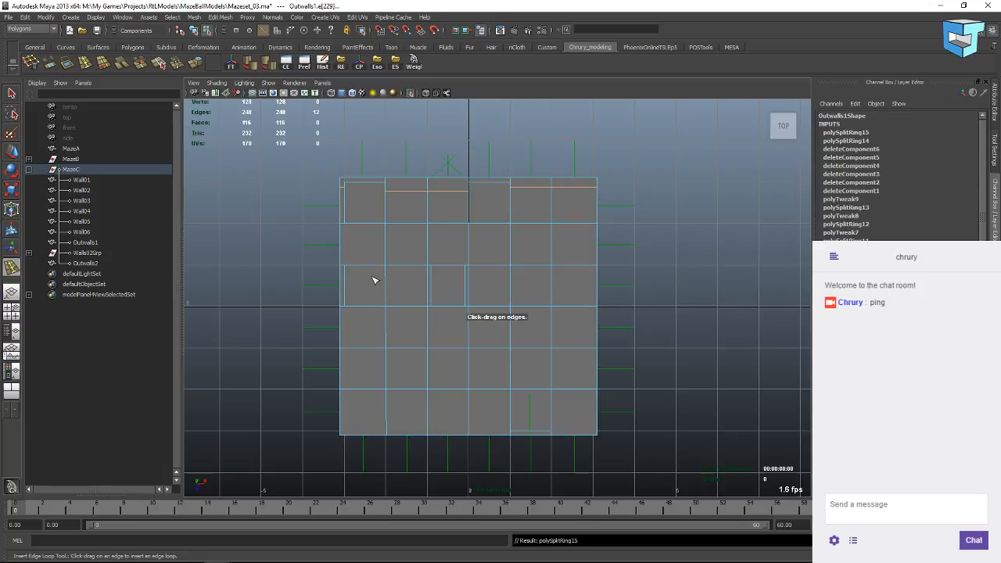
pyautogui.moveTo(357, 226); pyautogui.dragTo(351, 235)
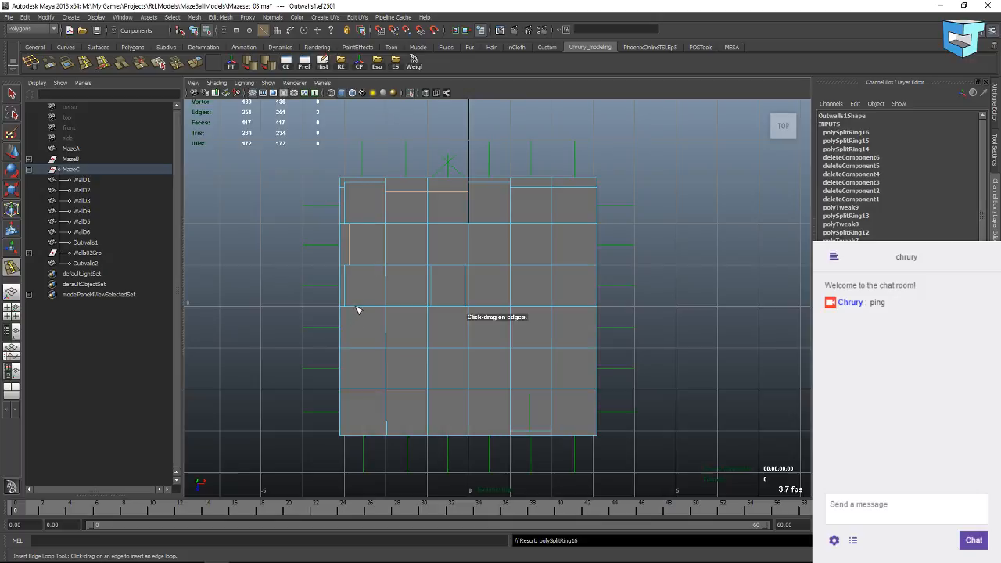
pyautogui.moveTo(353, 311); pyautogui.dragTo(355, 317)
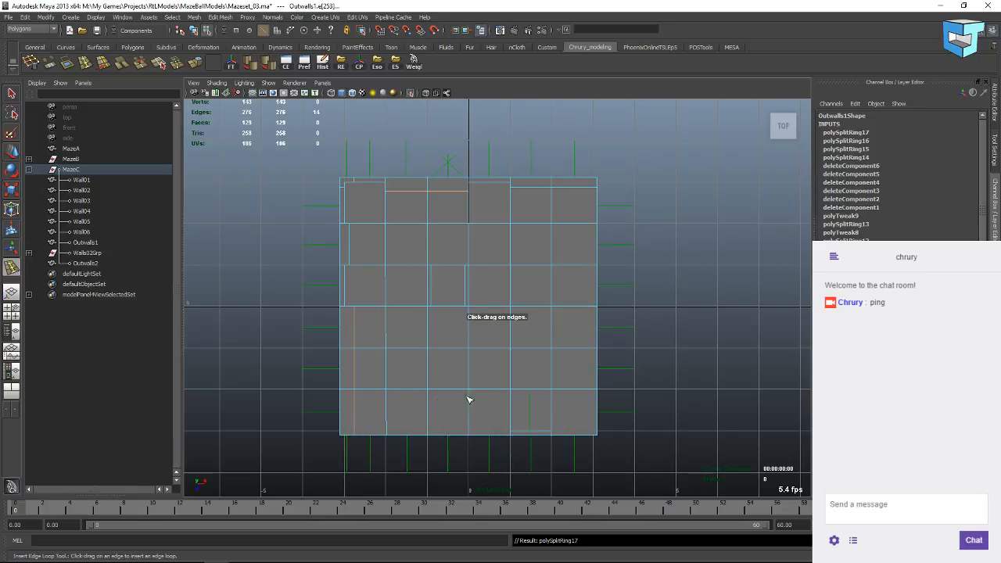
pyautogui.moveTo(552, 429); pyautogui.dragTo(549, 432)
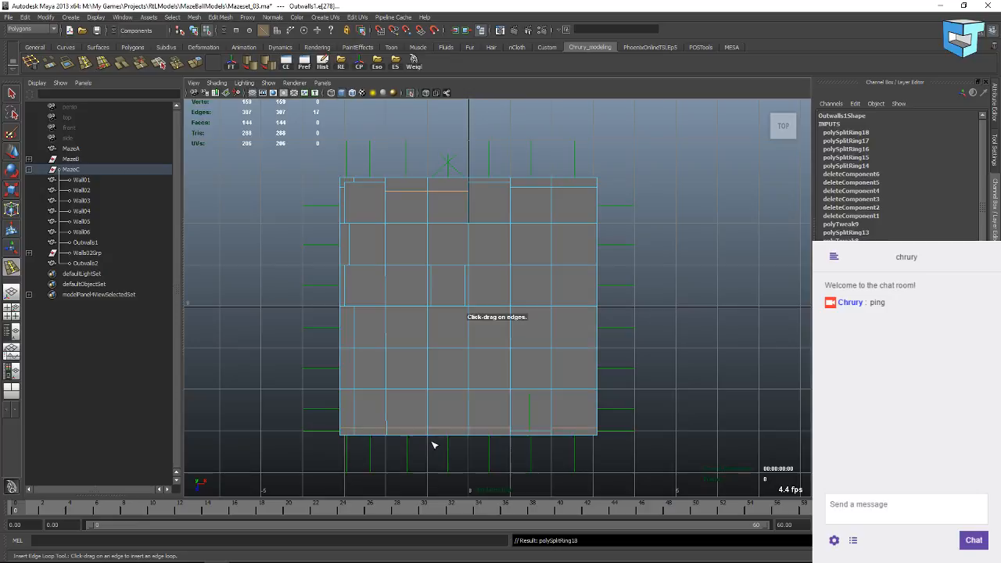
# Vertex-snap the selected edge loop in the row opposite the entrance toward Outwalls1's outer edge to align it.
pyautogui.press('w')
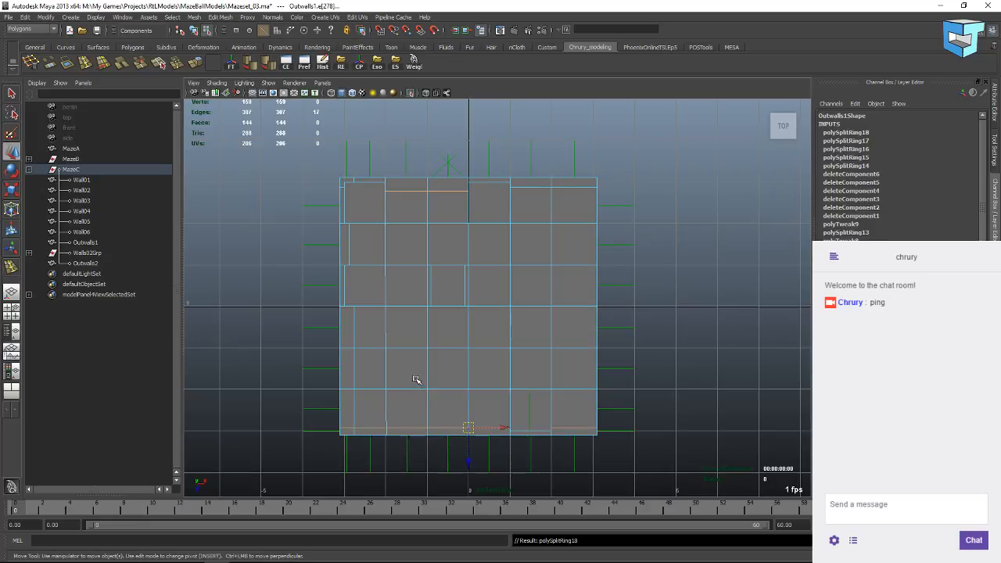
pyautogui.press('v')
pyautogui.moveTo(470, 463); pyautogui.dragTo(479, 420)
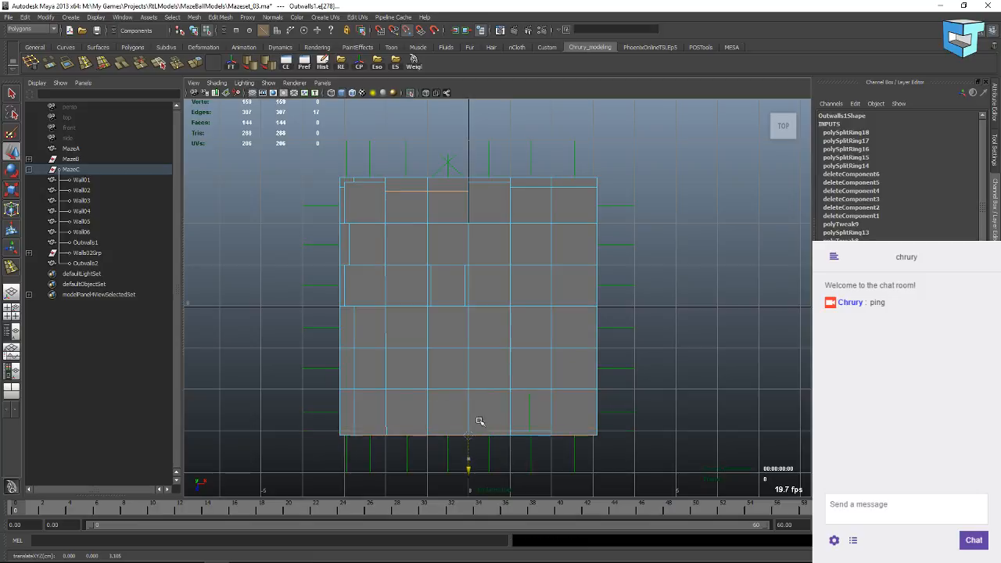
# Snap the edge loop through the last two entrance-row faces in line with the inner edge of the neighbouring opening.
pyautogui.moveTo(362, 278)
pyautogui.keyDown('alt'); pyautogui.mouseDown(button='middle')
pyautogui.moveTo(351, 318)
pyautogui.moveTo(349, 293)
pyautogui.mouseUp(button='middle'); pyautogui.keyUp('alt')
pyautogui.scroll(2, 500, 414)
pyautogui.keyDown('alt'); pyautogui.moveTo(491, 440); pyautogui.dragTo(501, 406, button='middle'); pyautogui.keyUp('alt')
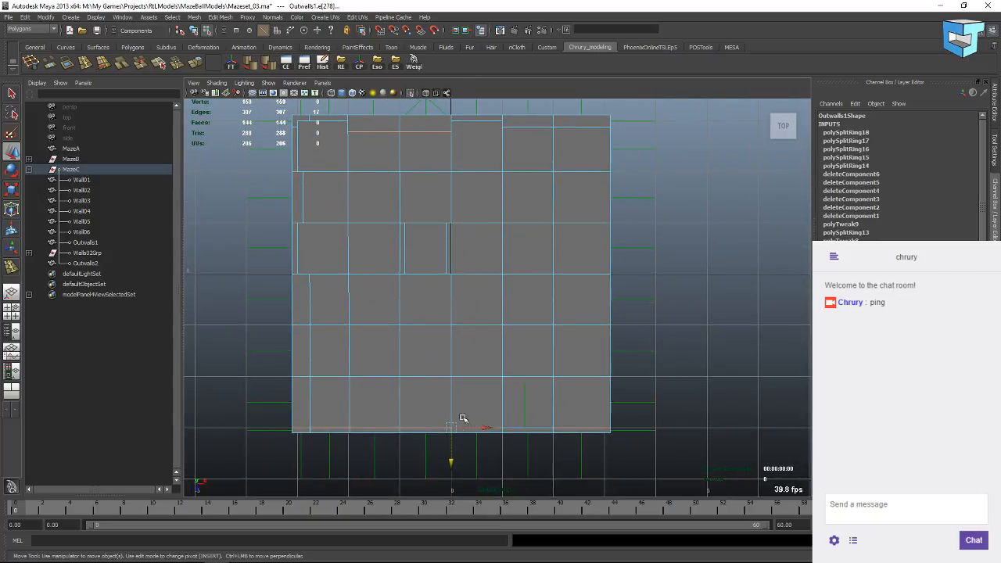
pyautogui.keyDown('alt'); pyautogui.moveTo(456, 261); pyautogui.dragTo(456, 351, button='middle'); pyautogui.keyUp('alt')
pyautogui.scroll(2, 466, 280)
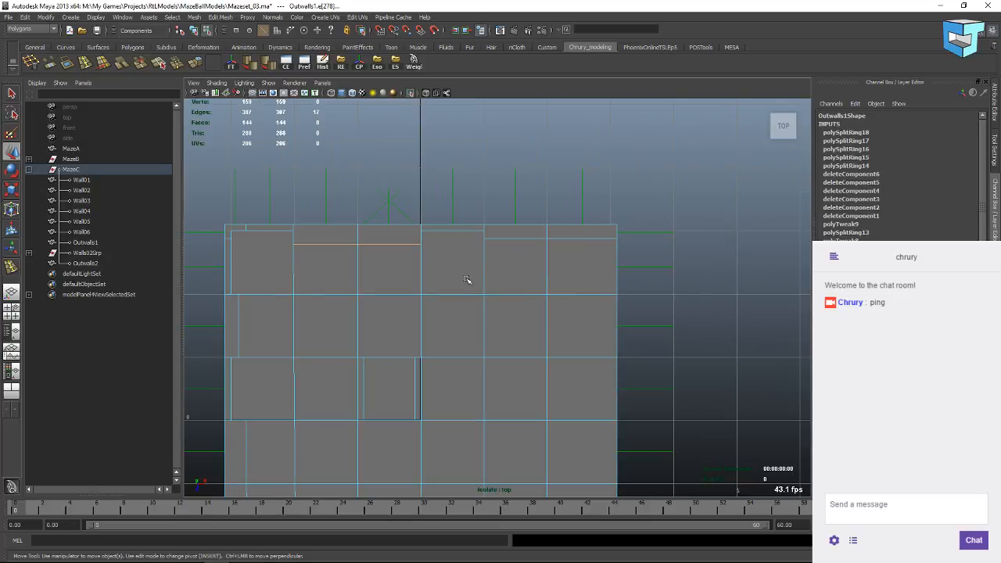
pyautogui.scroll(2, 466, 279)
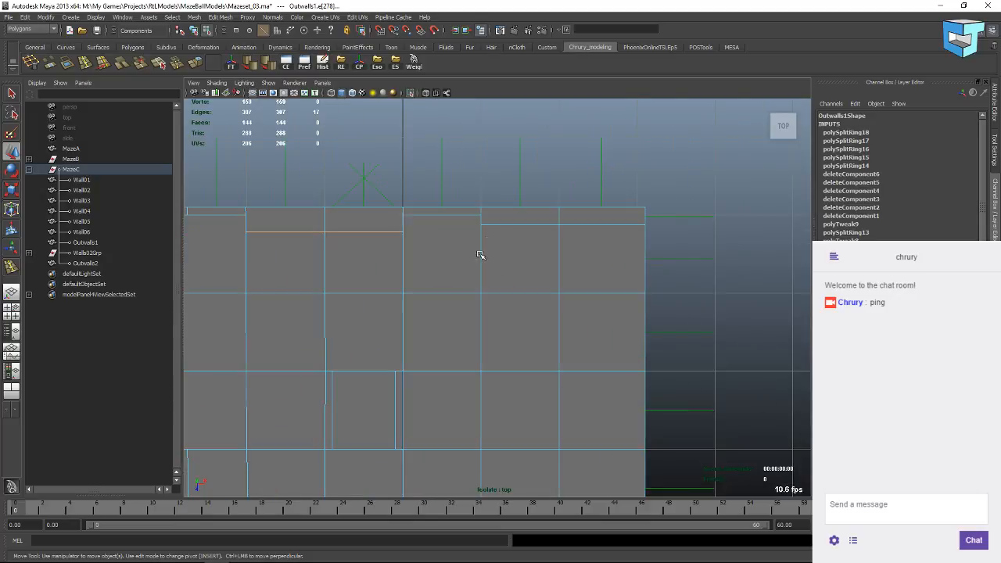
pyautogui.moveTo(518, 225); pyautogui.dragTo(509, 230, button='right')
pyautogui.click(516, 225)
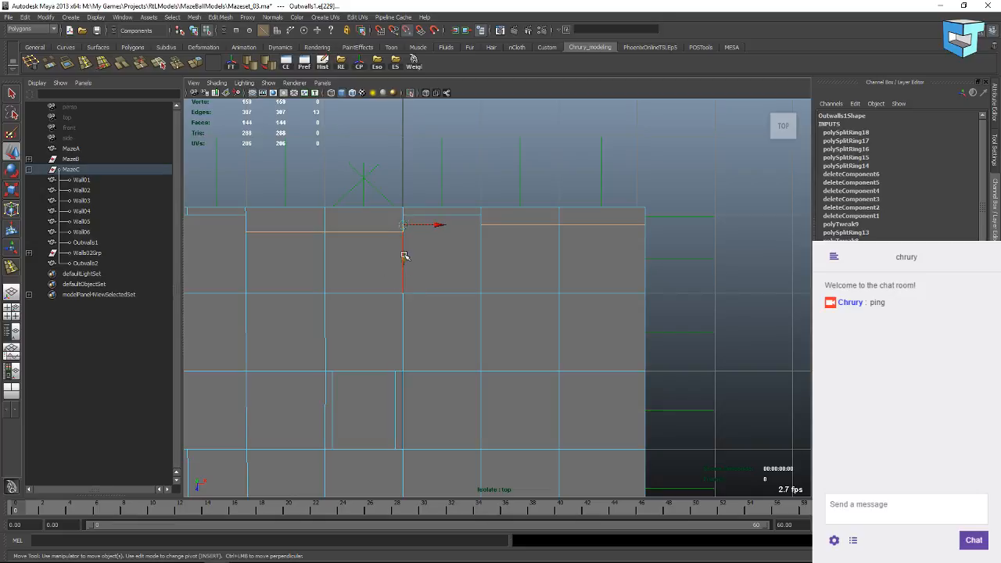
pyautogui.moveTo(403, 260); pyautogui.dragTo(406, 226)
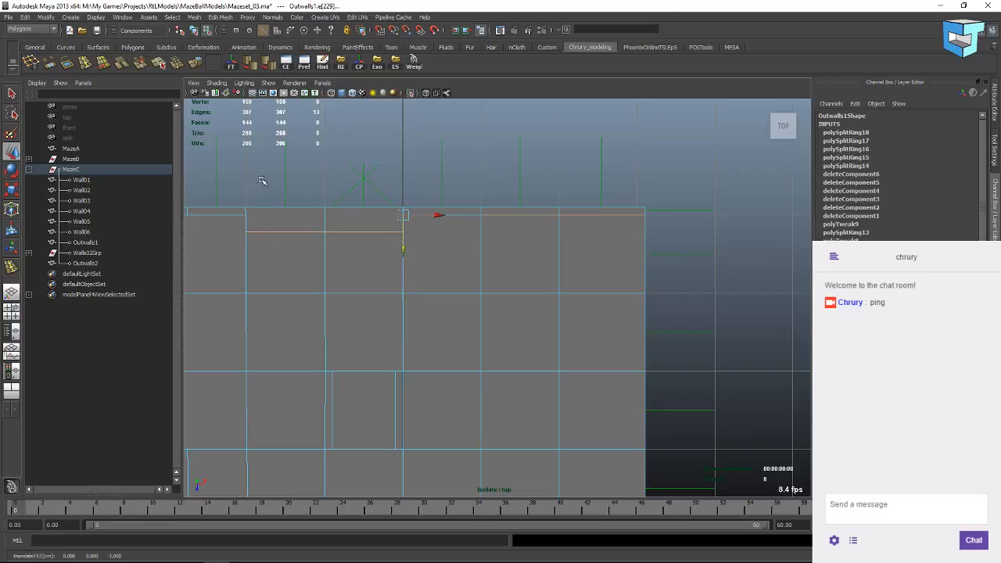
# Snap the edge loop across the two entrance-row faces between the openings in line with the rest of that row.
pyautogui.keyDown('alt'); pyautogui.moveTo(297, 179); pyautogui.dragTo(423, 192, button='middle'); pyautogui.keyUp('alt')
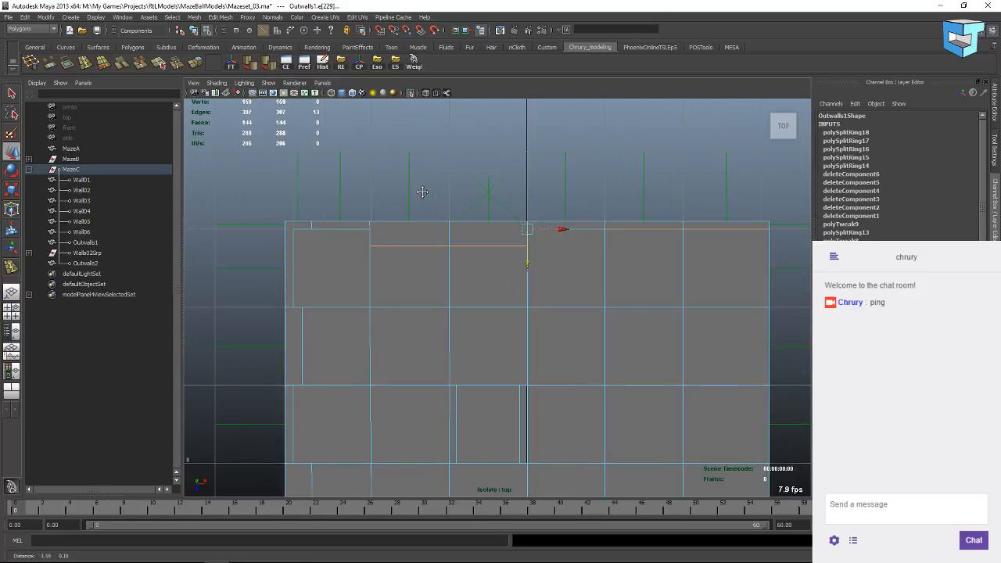
pyautogui.click(390, 245)
pyautogui.moveTo(448, 280)
pyautogui.mouseDown()
pyautogui.moveTo(448, 344)
pyautogui.moveTo(448, 263)
pyautogui.mouseUp()
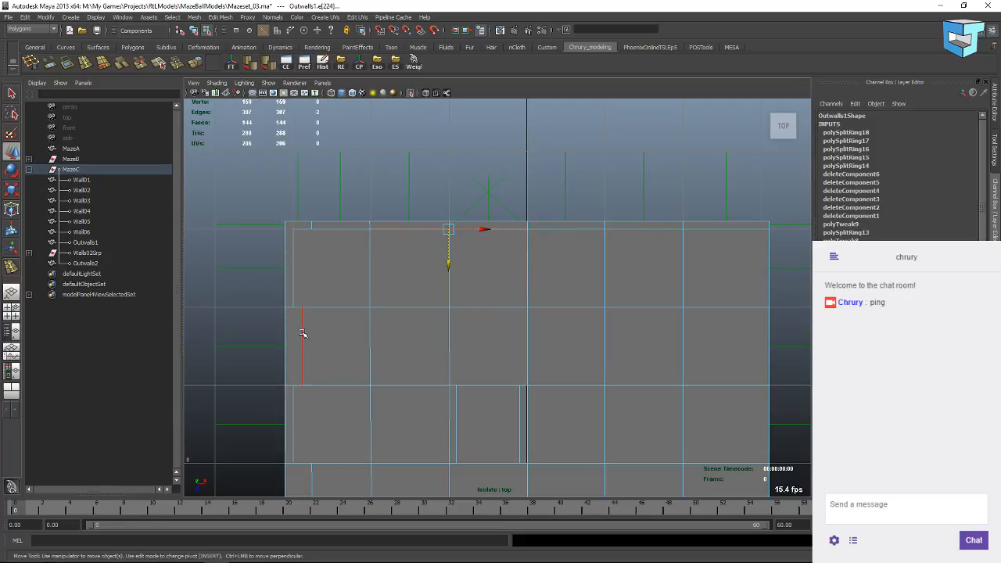
# Try to snap the inner edge on the left column's second-row face into line with the outer-edge loops.
pyautogui.click(304, 335)
pyautogui.moveTo(333, 347); pyautogui.dragTo(299, 313)
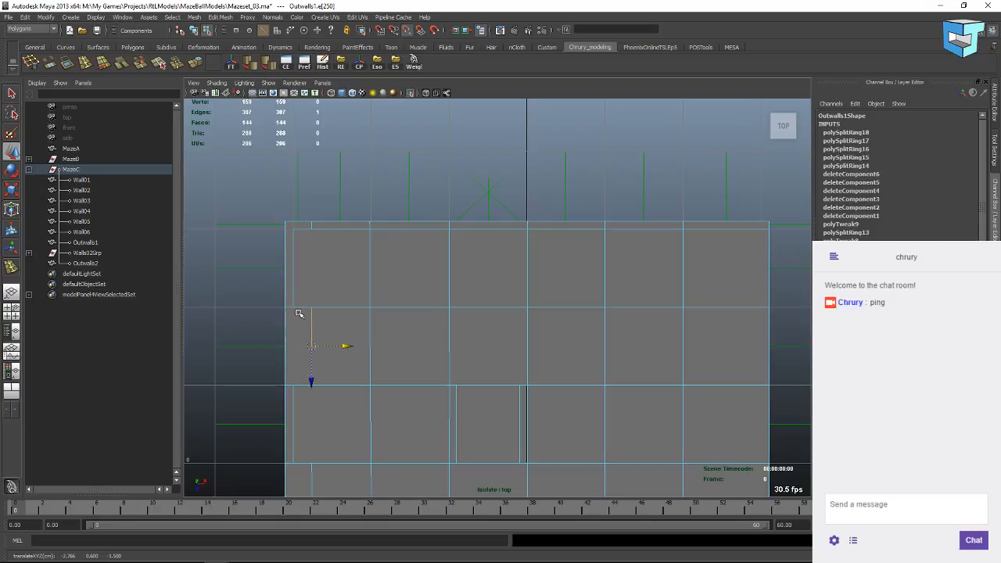
pyautogui.moveTo(341, 346); pyautogui.dragTo(290, 343)
# Try snapping the left column's lower edge loop toward the outer wall edge, and undo the move.
pyautogui.keyDown('alt'); pyautogui.moveTo(357, 393); pyautogui.dragTo(397, 189, button='middle'); pyautogui.keyUp('alt')
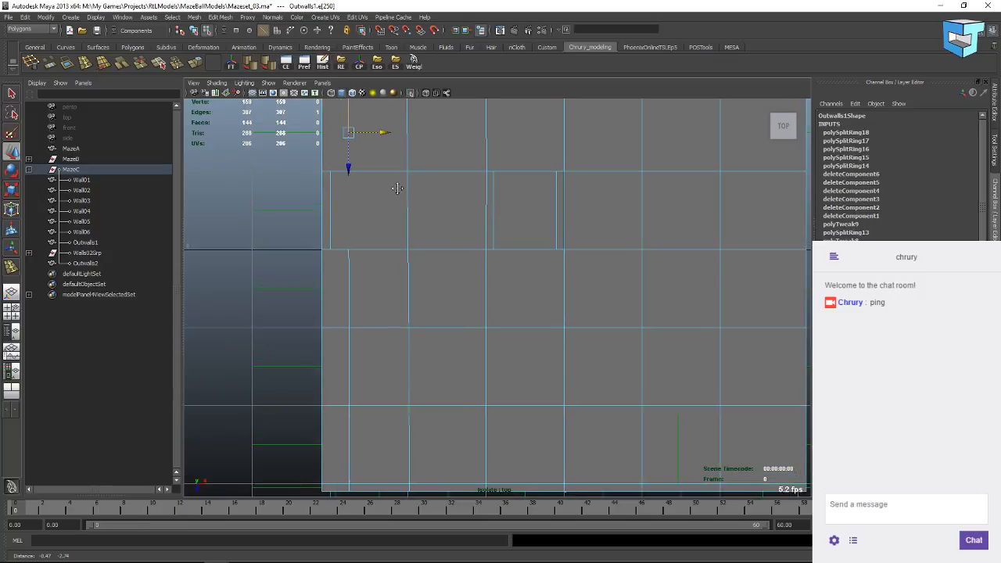
pyautogui.doubleClick(348, 287)
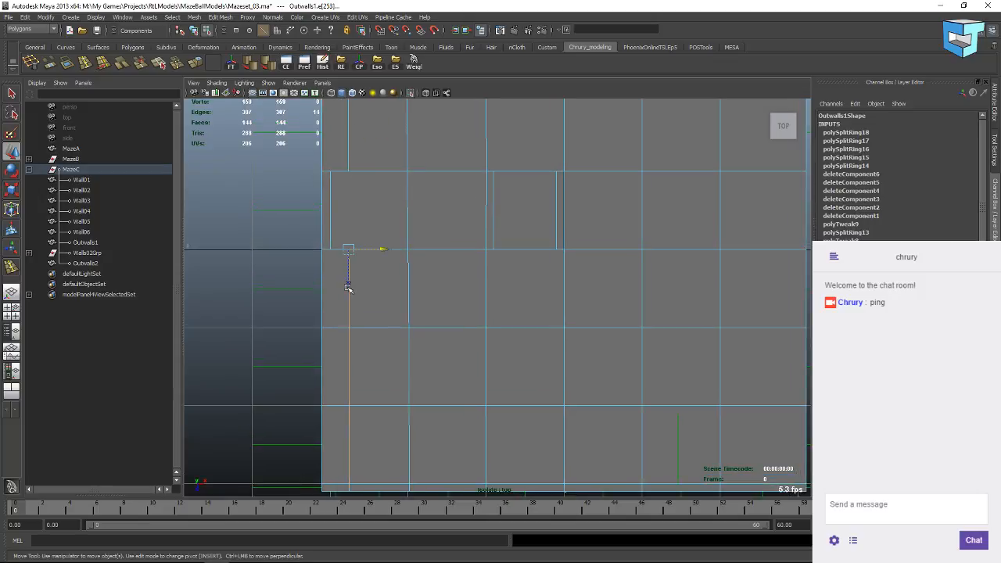
pyautogui.moveTo(380, 250); pyautogui.dragTo(360, 351)
pyautogui.scroll(-4, 359, 348)
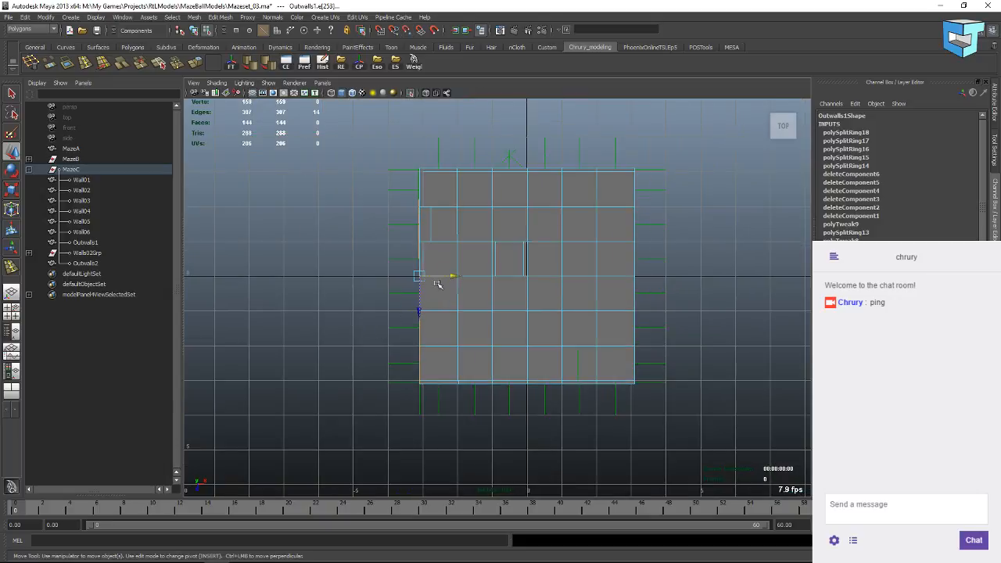
pyautogui.moveTo(453, 276); pyautogui.dragTo(441, 304)
pyautogui.moveTo(437, 305); pyautogui.dragTo(442, 321, button='middle')
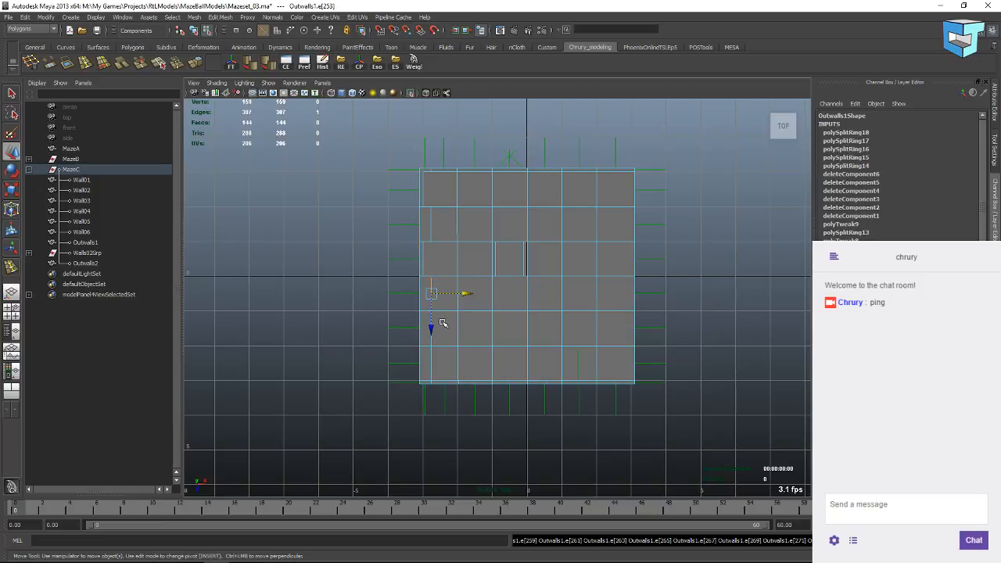
# Select the left column's lower edge loop, try snapping it outward in the perspective view, and undo the move.
pyautogui.click(434, 416)
pyautogui.doubleClick(429, 363)
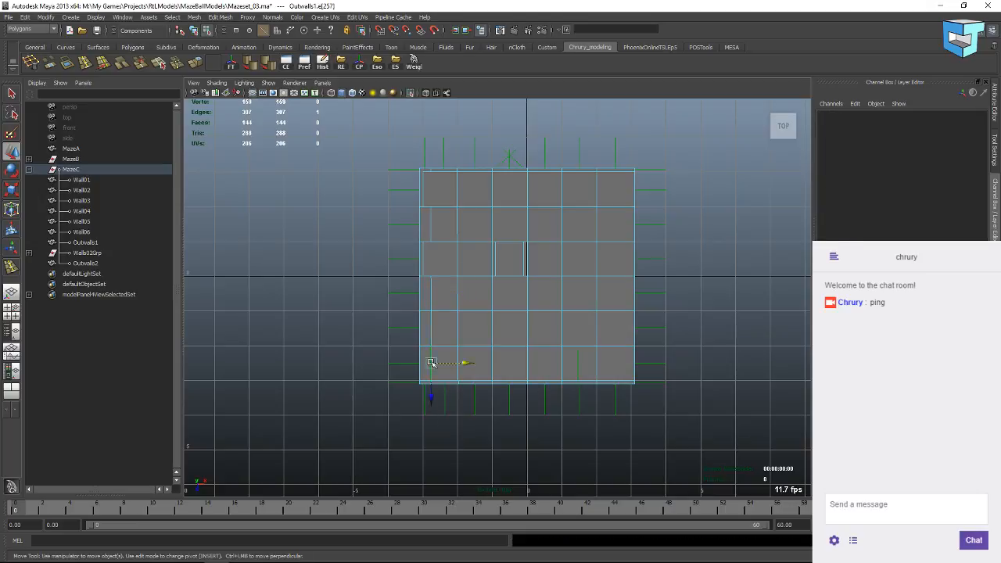
pyautogui.click(320, 82)
pyautogui.moveTo(344, 93)
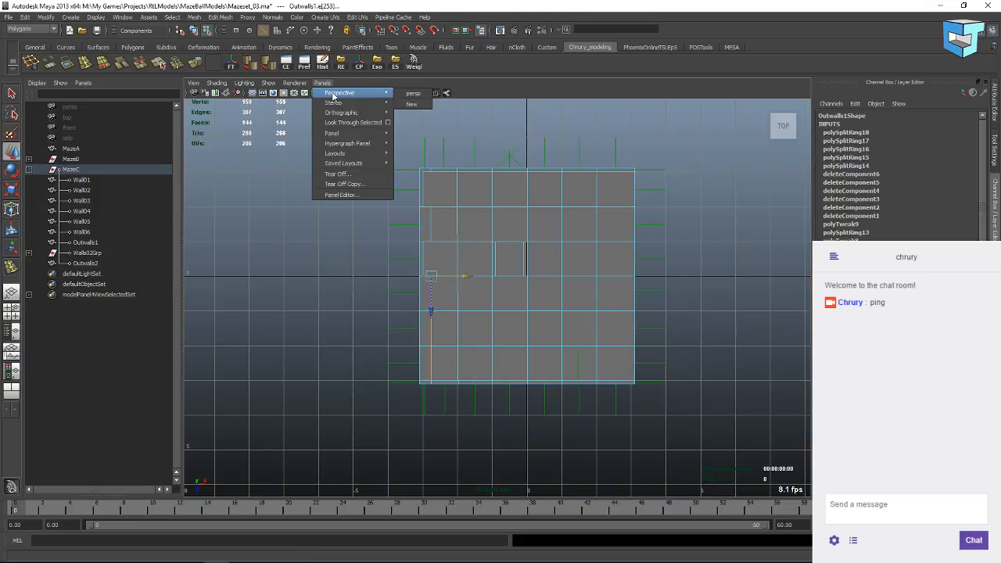
pyautogui.click(403, 97)
pyautogui.keyDown('alt'); pyautogui.moveTo(512, 311); pyautogui.dragTo(438, 292); pyautogui.keyUp('alt')
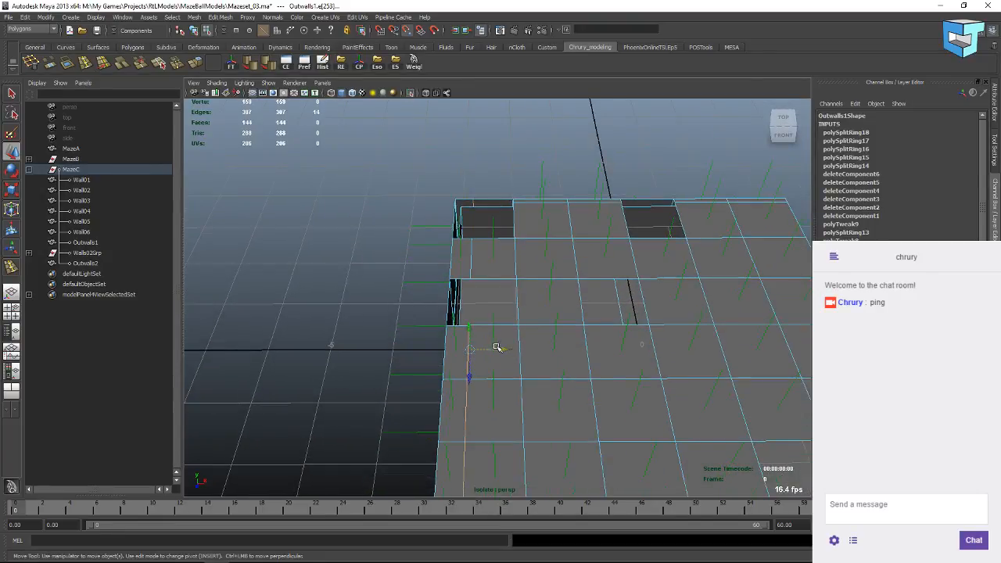
pyautogui.moveTo(502, 349); pyautogui.dragTo(426, 377)
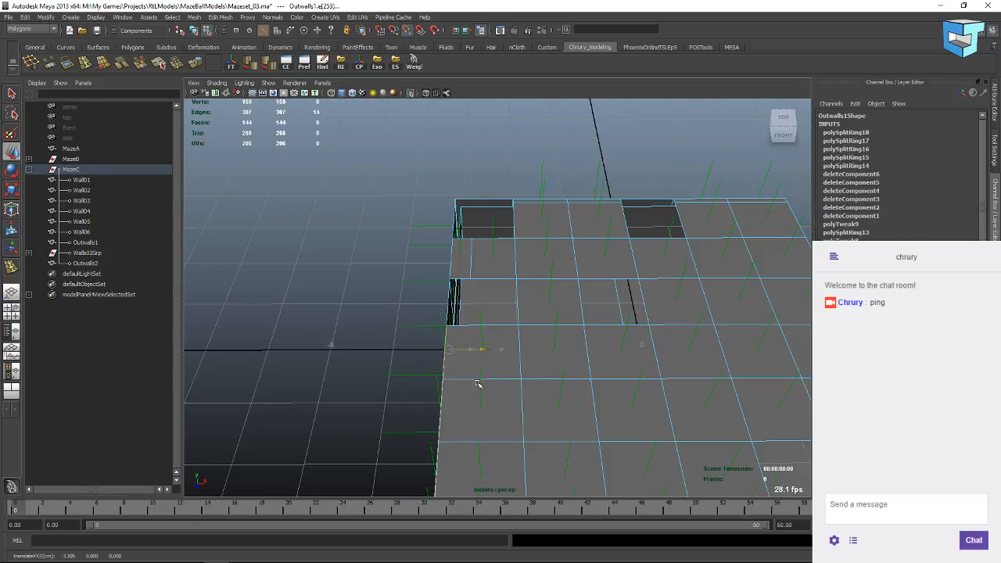
pyautogui.hotkey('ctrl', 'z')
# In the top orthographic view, snap the left column's lower edge loop in line with the inner edge of the third-row opening.
pyautogui.keyDown('alt'); pyautogui.moveTo(469, 415); pyautogui.dragTo(187, 370); pyautogui.keyUp('alt')
pyautogui.keyDown('alt'); pyautogui.moveTo(401, 308); pyautogui.dragTo(446, 334); pyautogui.keyUp('alt')
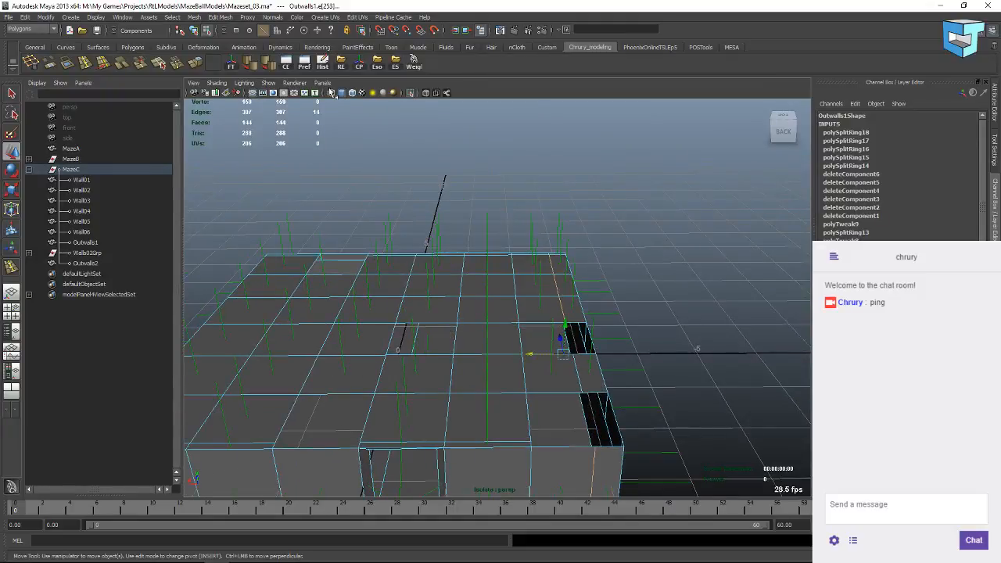
pyautogui.click(323, 83)
pyautogui.moveTo(368, 115)
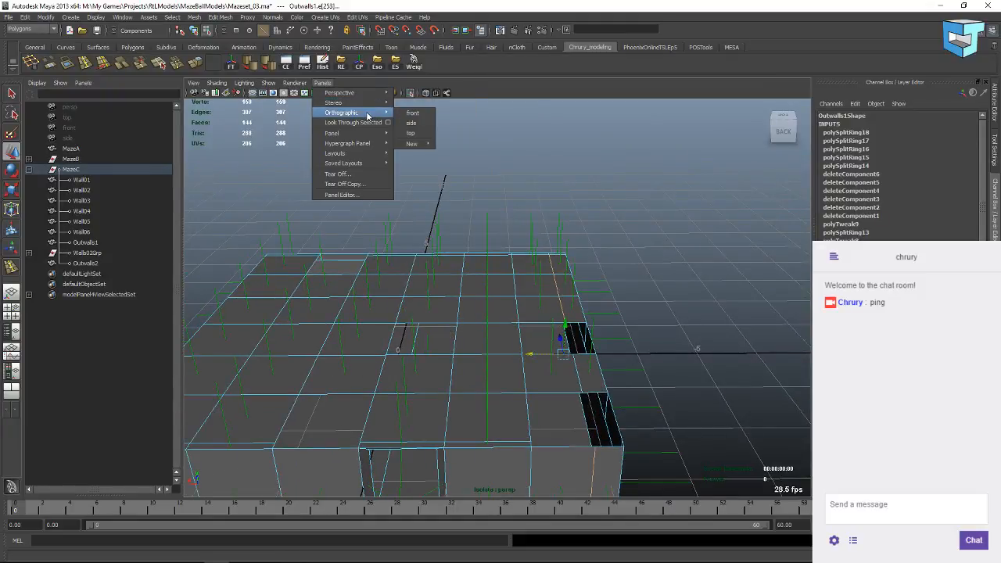
pyautogui.click(410, 133)
pyautogui.scroll(3, 411, 357)
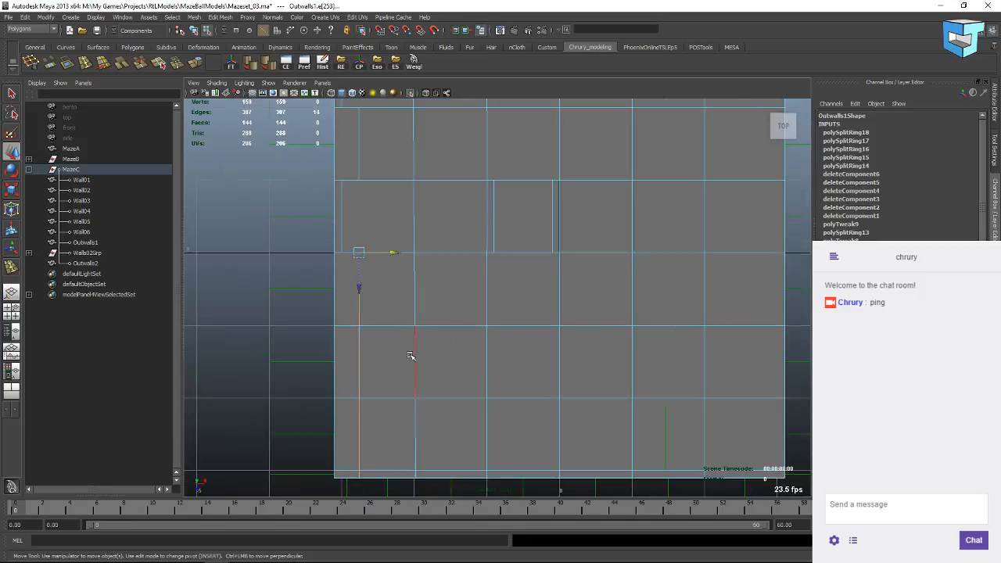
pyautogui.scroll(4, 409, 356)
pyautogui.keyDown('alt'); pyautogui.moveTo(267, 194); pyautogui.dragTo(551, 288, button='middle'); pyautogui.keyUp('alt')
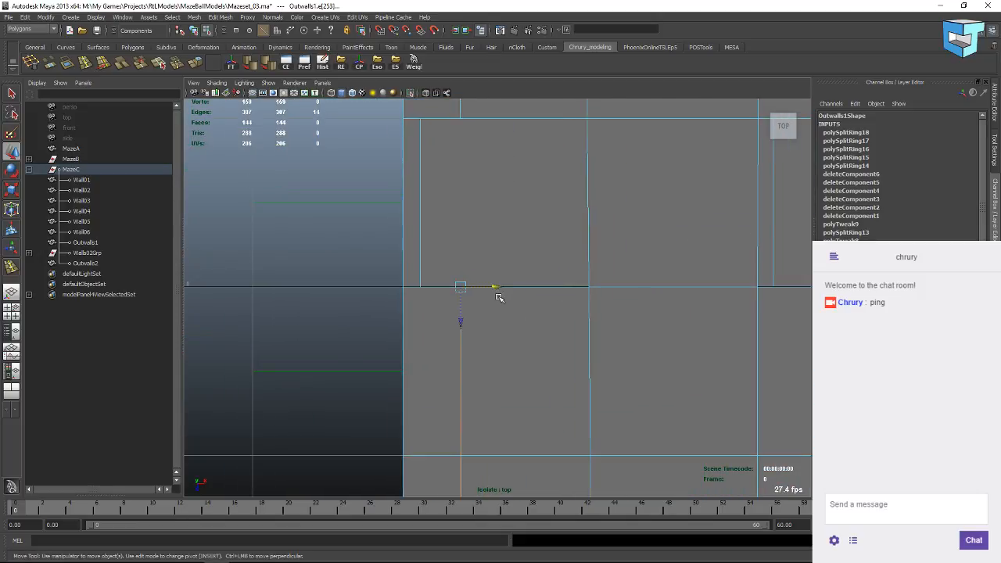
pyautogui.moveTo(496, 286); pyautogui.dragTo(456, 289)
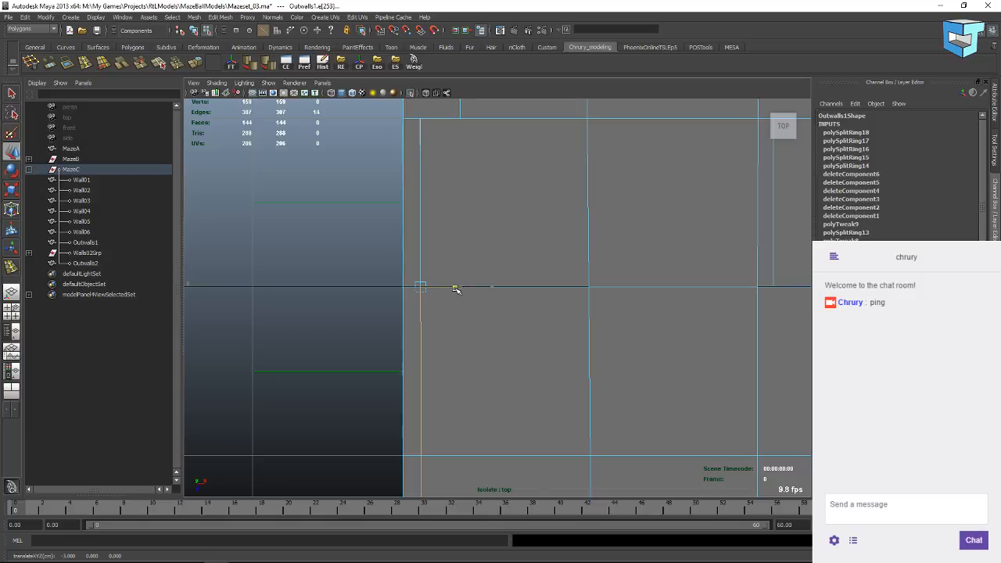
# Snap the left column's second-row edge in line with the aligned edges above and below it.
pyautogui.scroll(-5, 442, 314)
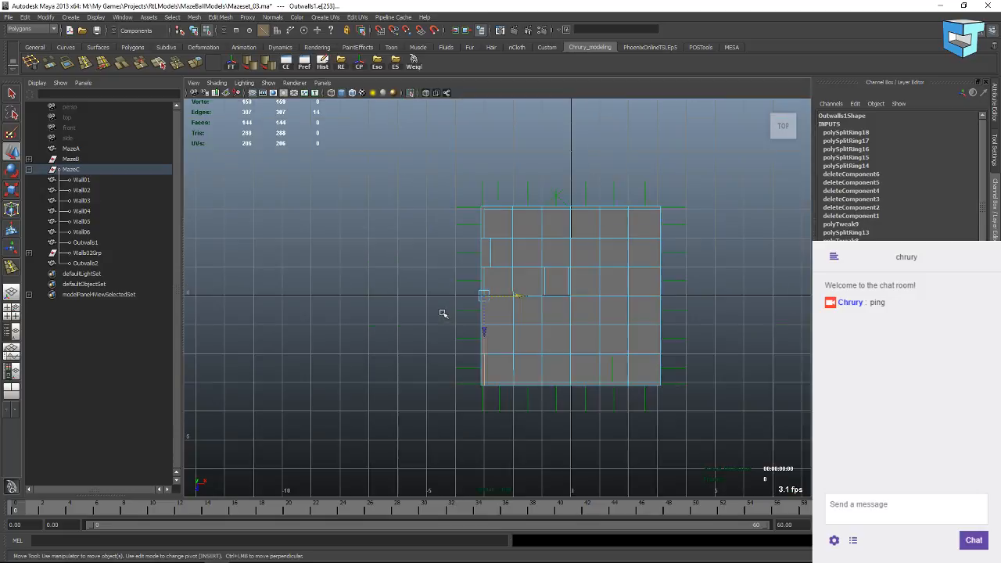
pyautogui.scroll(3, 465, 251)
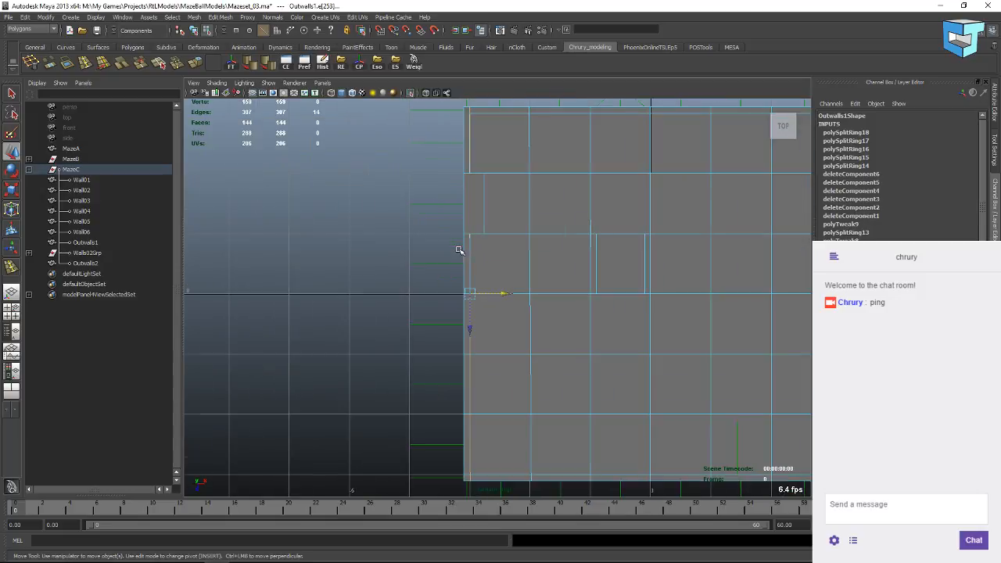
pyautogui.click(484, 198)
pyautogui.moveTo(516, 206); pyautogui.dragTo(502, 206)
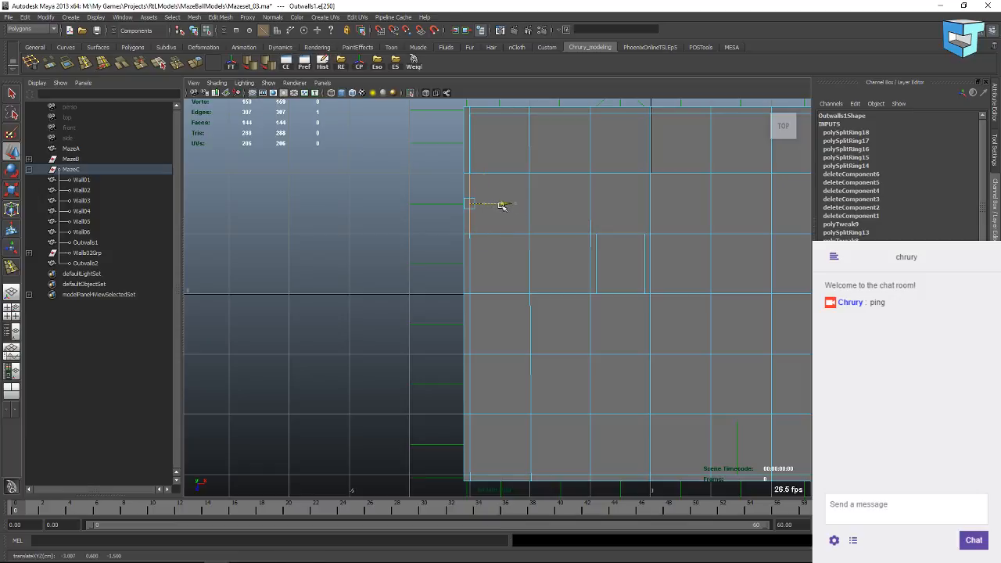
# Switch to the perspective view and examine Outwalls1's aligned edges and top openings from outside and from inside the shell.
pyautogui.keyDown('alt'); pyautogui.moveTo(520, 282); pyautogui.dragTo(404, 316, button='middle'); pyautogui.keyUp('alt')
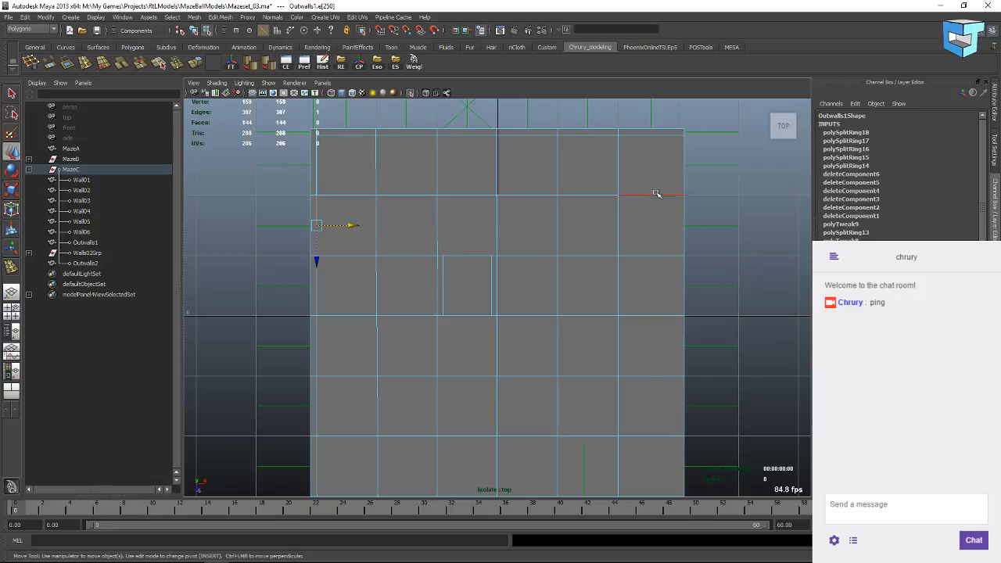
pyautogui.click(321, 83)
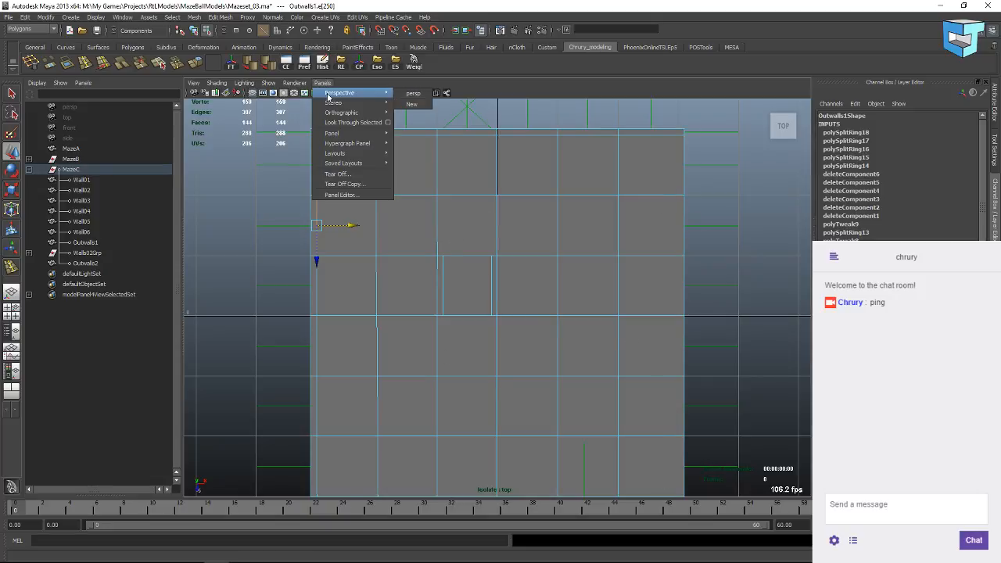
pyautogui.moveTo(368, 92)
pyautogui.click(413, 92)
pyautogui.keyDown('alt'); pyautogui.moveTo(415, 280); pyautogui.dragTo(418, 224); pyautogui.keyUp('alt')
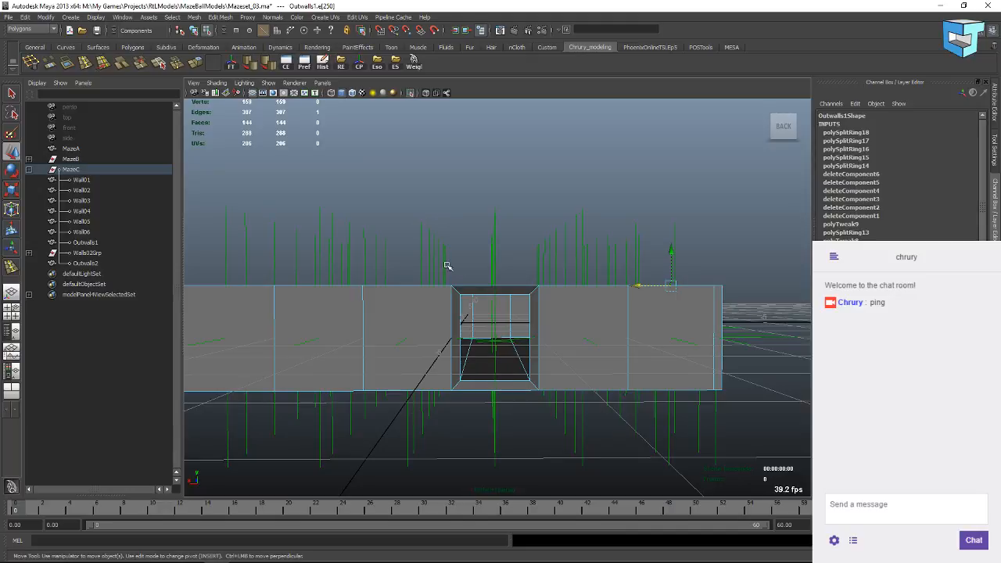
pyautogui.moveTo(446, 266)
pyautogui.keyDown('alt'); pyautogui.mouseDown()
pyautogui.moveTo(442, 320)
pyautogui.moveTo(416, 304)
pyautogui.moveTo(393, 318)
pyautogui.moveTo(569, 293)
pyautogui.moveTo(561, 284)
pyautogui.moveTo(442, 300)
pyautogui.moveTo(341, 290)
pyautogui.moveTo(360, 302)
pyautogui.moveTo(421, 299)
pyautogui.moveTo(349, 294)
pyautogui.moveTo(371, 284)
pyautogui.moveTo(346, 292)
pyautogui.moveTo(402, 302)
pyautogui.moveTo(441, 284)
pyautogui.mouseUp(); pyautogui.keyUp('alt')
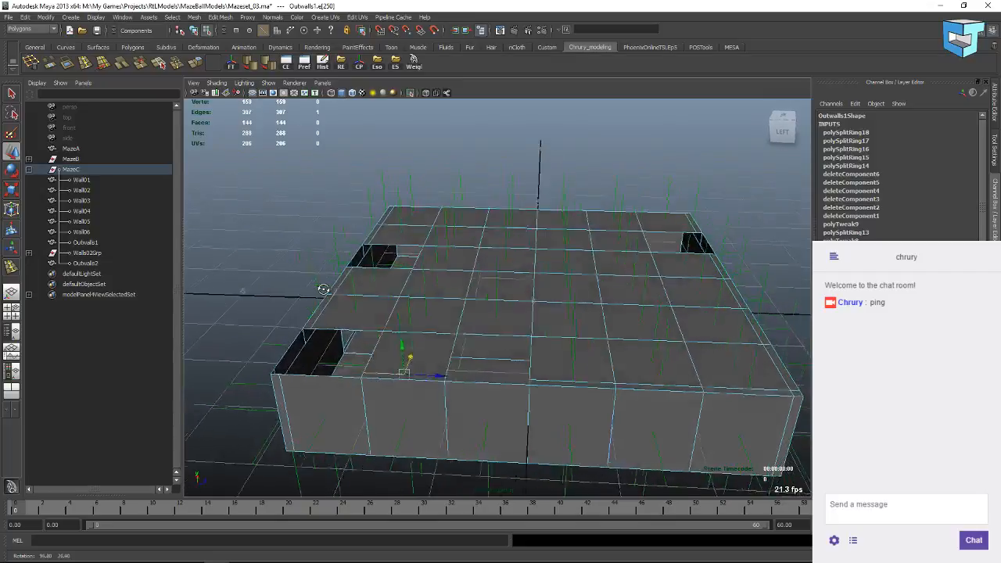
pyautogui.keyDown('alt'); pyautogui.moveTo(334, 295); pyautogui.dragTo(430, 280); pyautogui.keyUp('alt')
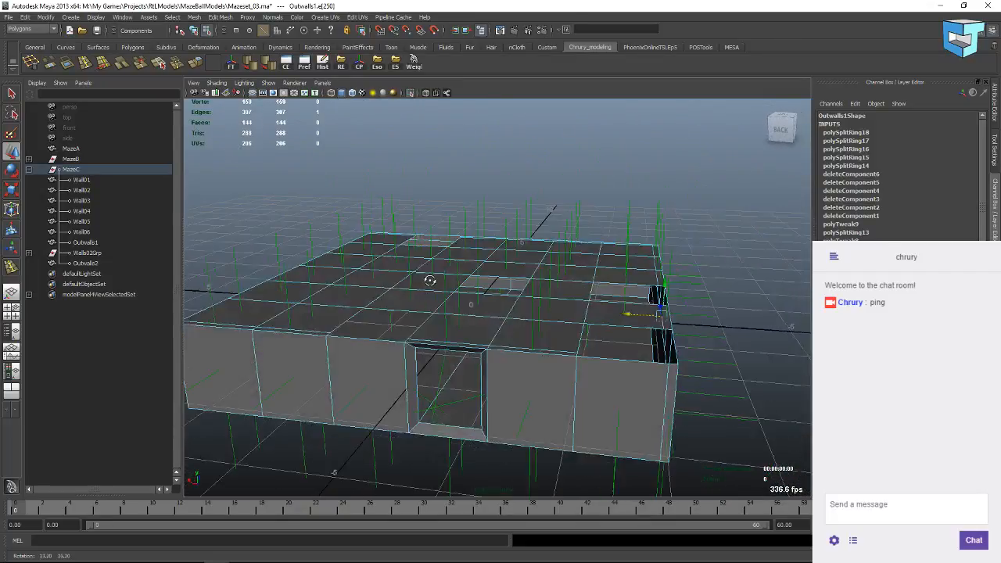
pyautogui.scroll(10, 473, 337)
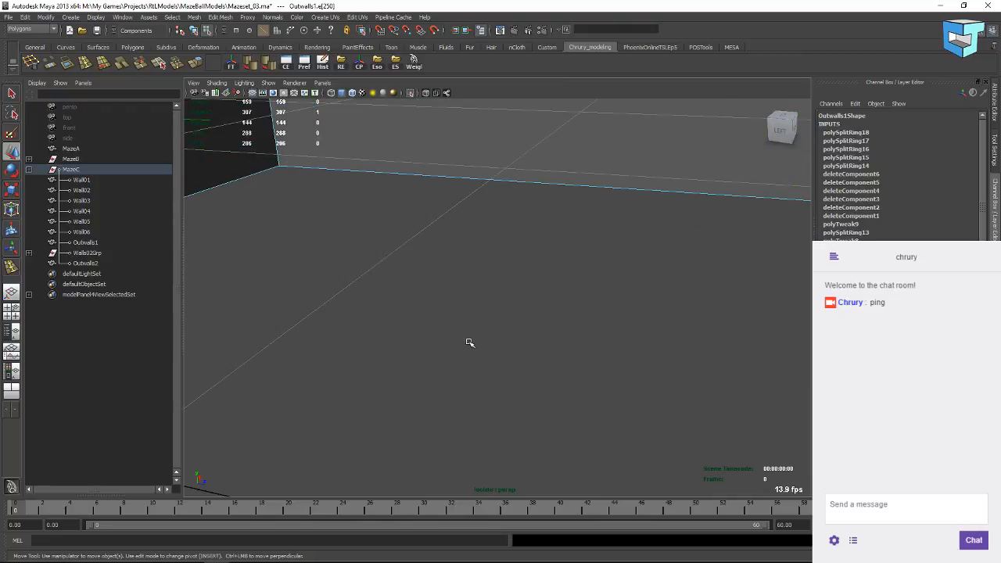
pyautogui.scroll(2, 469, 342)
pyautogui.keyDown('alt'); pyautogui.moveTo(401, 320); pyautogui.dragTo(649, 239); pyautogui.keyUp('alt')
pyautogui.moveTo(337, 223)
pyautogui.keyDown('alt'); pyautogui.mouseDown()
pyautogui.moveTo(365, 228)
pyautogui.moveTo(344, 210)
pyautogui.mouseUp(); pyautogui.keyUp('alt')
pyautogui.keyDown('alt'); pyautogui.moveTo(334, 236); pyautogui.dragTo(328, 345, button='middle'); pyautogui.keyUp('alt')
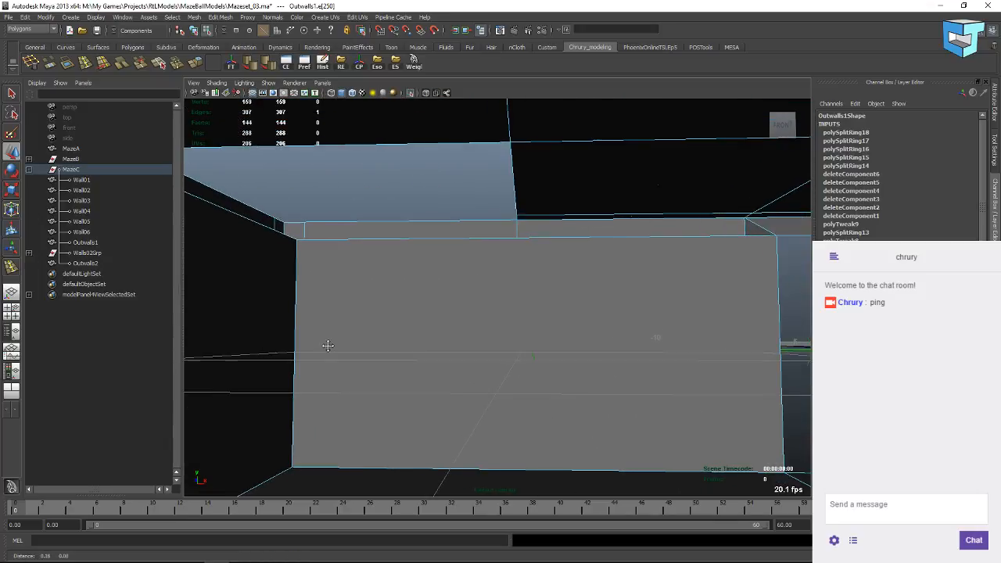
pyautogui.scroll(-2, 376, 349)
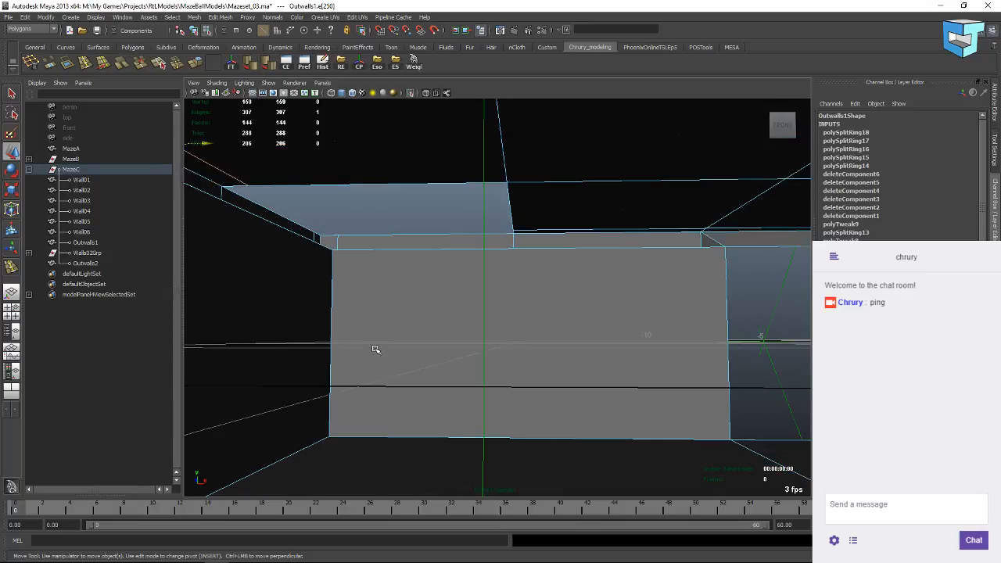
pyautogui.scroll(-2, 375, 349)
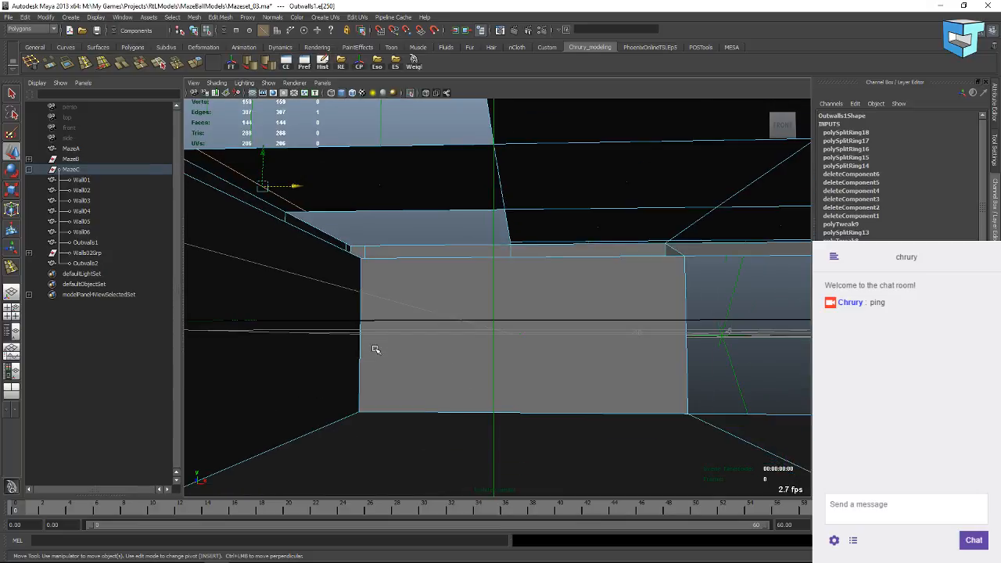
# Examine Outwalls1's inner walls, top openings and doorway by orbiting around the shell and moving back inside it.
pyautogui.scroll(-3, 376, 349)
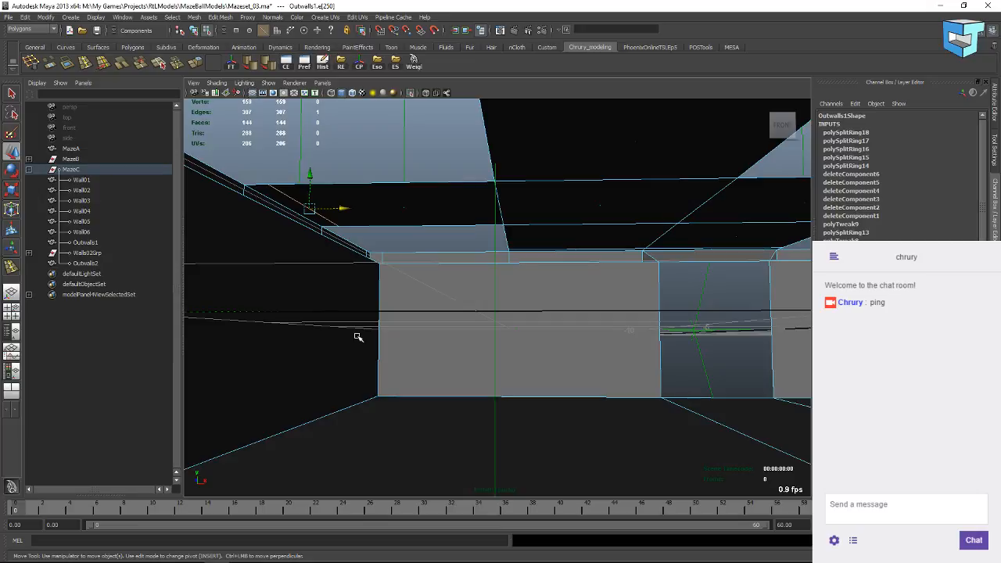
pyautogui.scroll(1, 424, 334)
pyautogui.scroll(-1, 423, 334)
pyautogui.scroll(1, 425, 332)
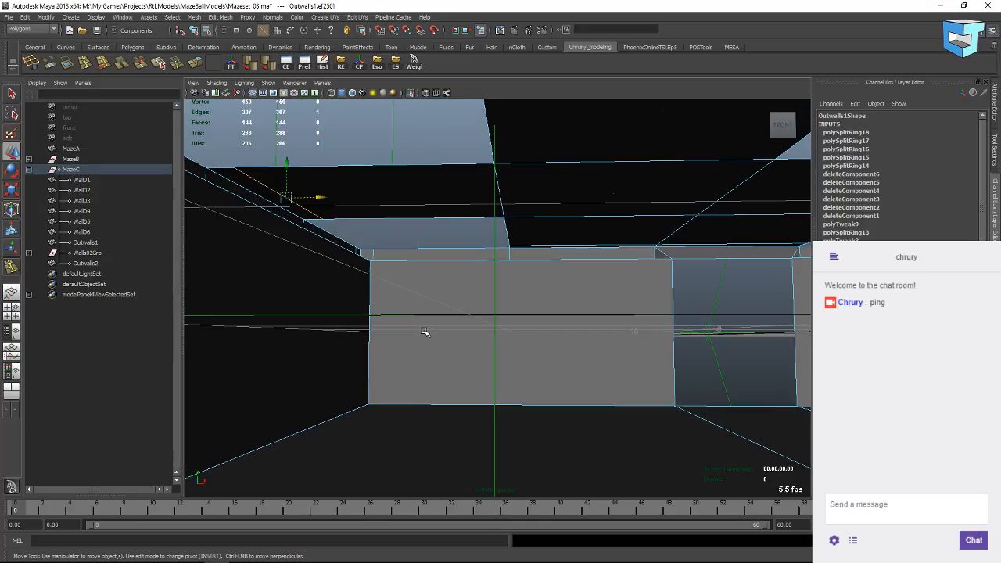
pyautogui.scroll(-10, 425, 326)
pyautogui.scroll(10, 423, 326)
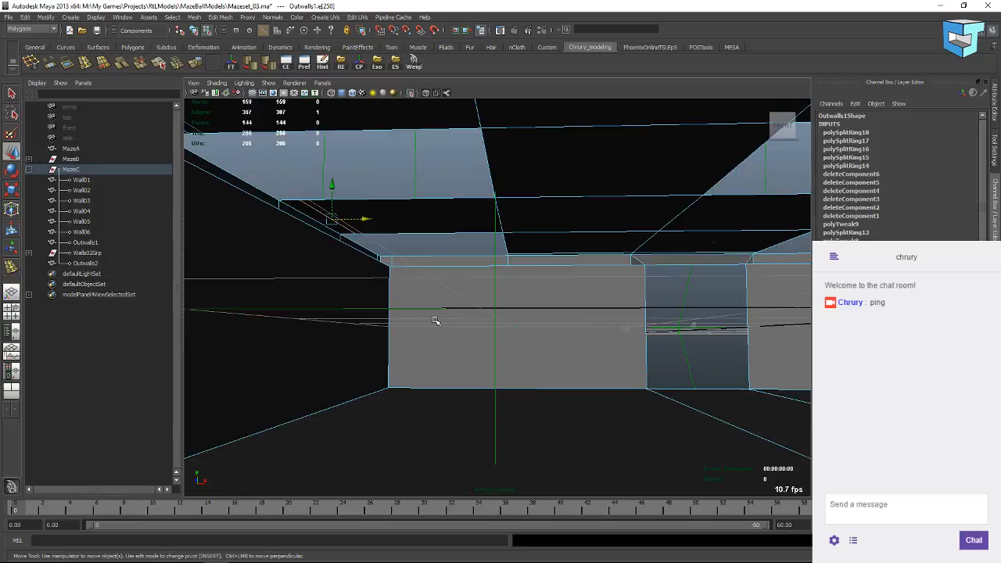
pyautogui.keyDown('alt'); pyautogui.moveTo(435, 321); pyautogui.dragTo(477, 387, button='middle'); pyautogui.keyUp('alt')
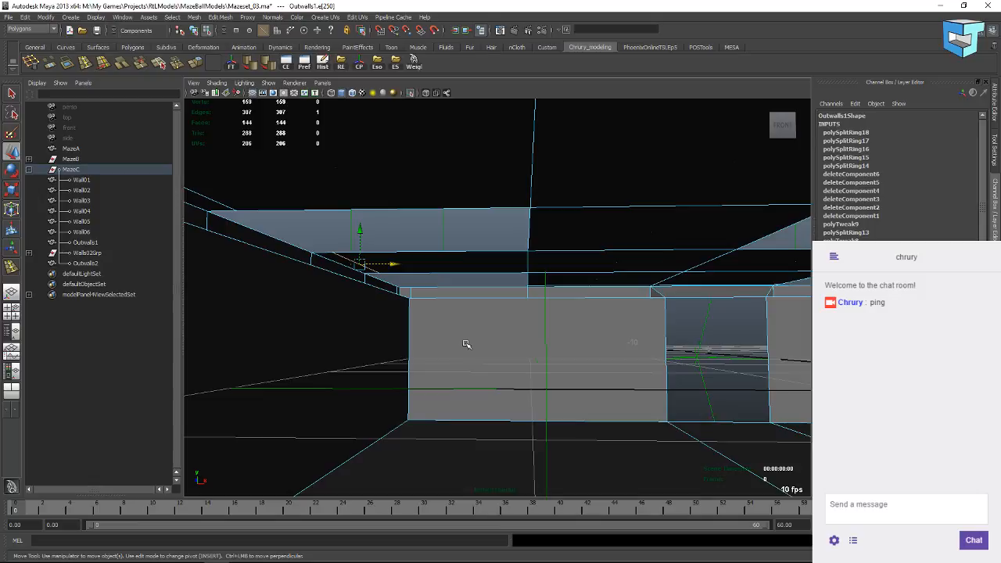
pyautogui.scroll(-5, 476, 365)
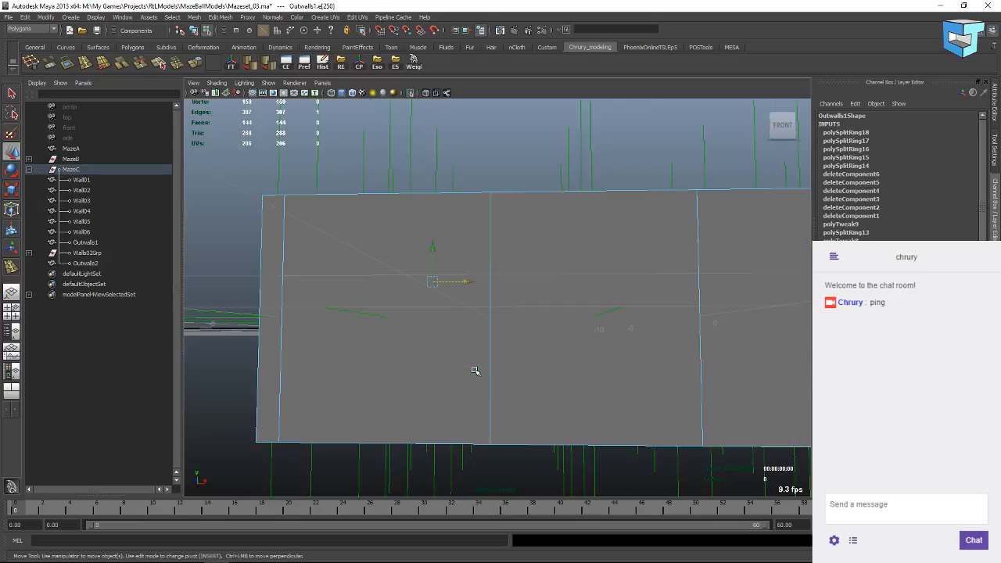
pyautogui.keyDown('alt'); pyautogui.moveTo(480, 290); pyautogui.dragTo(416, 324, button='middle'); pyautogui.keyUp('alt')
pyautogui.keyDown('alt'); pyautogui.moveTo(416, 325); pyautogui.dragTo(620, 324); pyautogui.keyUp('alt')
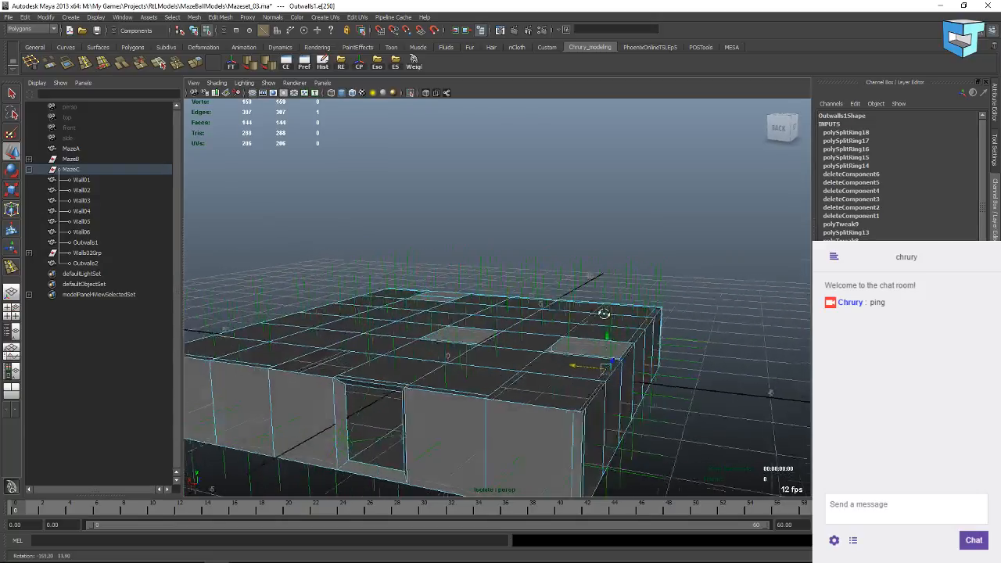
pyautogui.moveTo(618, 314)
pyautogui.keyDown('alt'); pyautogui.mouseDown()
pyautogui.moveTo(608, 331)
pyautogui.moveTo(600, 307)
pyautogui.moveTo(613, 324)
pyautogui.moveTo(580, 326)
pyautogui.moveTo(574, 342)
pyautogui.moveTo(628, 313)
pyautogui.moveTo(617, 332)
pyautogui.moveTo(617, 321)
pyautogui.moveTo(631, 333)
pyautogui.moveTo(638, 322)
pyautogui.moveTo(621, 324)
pyautogui.moveTo(615, 307)
pyautogui.mouseUp(); pyautogui.keyUp('alt')
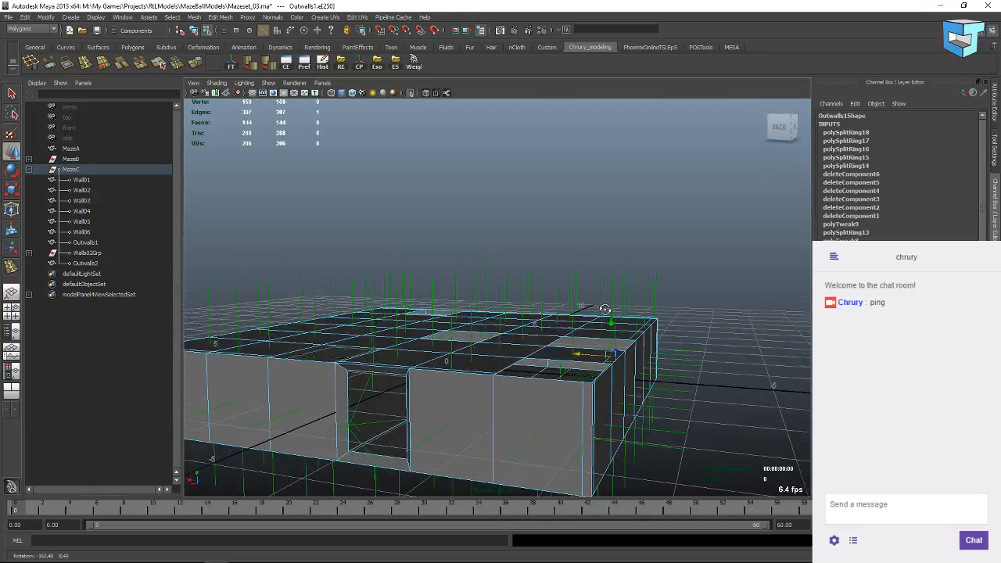
pyautogui.keyDown('alt'); pyautogui.moveTo(604, 309); pyautogui.dragTo(581, 312); pyautogui.keyUp('alt')
pyautogui.scroll(2, 480, 382)
pyautogui.scroll(6, 479, 382)
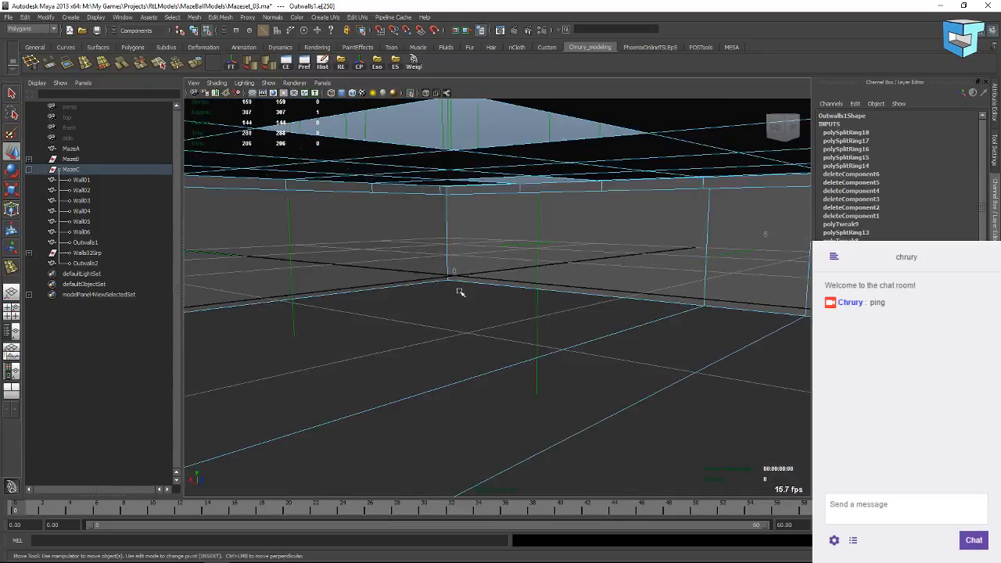
pyautogui.keyDown('alt'); pyautogui.moveTo(479, 300); pyautogui.dragTo(416, 301); pyautogui.keyUp('alt')
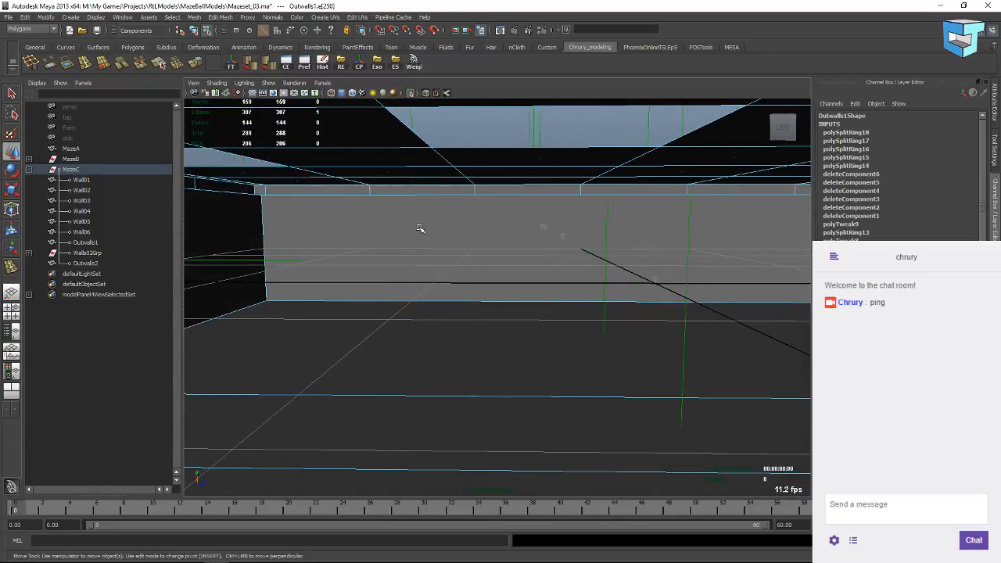
# Switch Outwalls1 to face selection and select the long inner wall face inside the shell.
pyautogui.rightClick(451, 196)
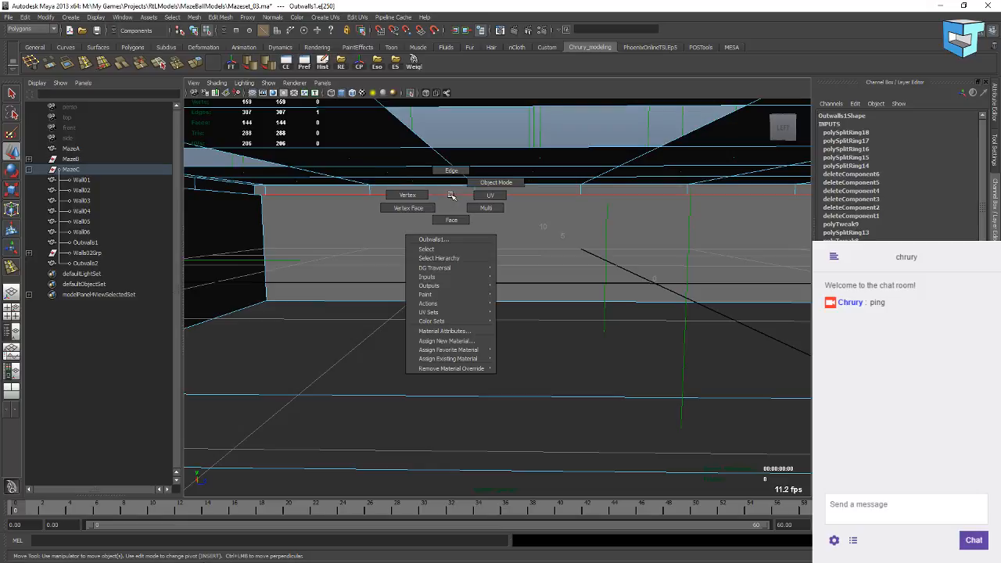
pyautogui.moveTo(438, 224); pyautogui.dragTo(461, 243, button='right')
pyautogui.click(457, 245)
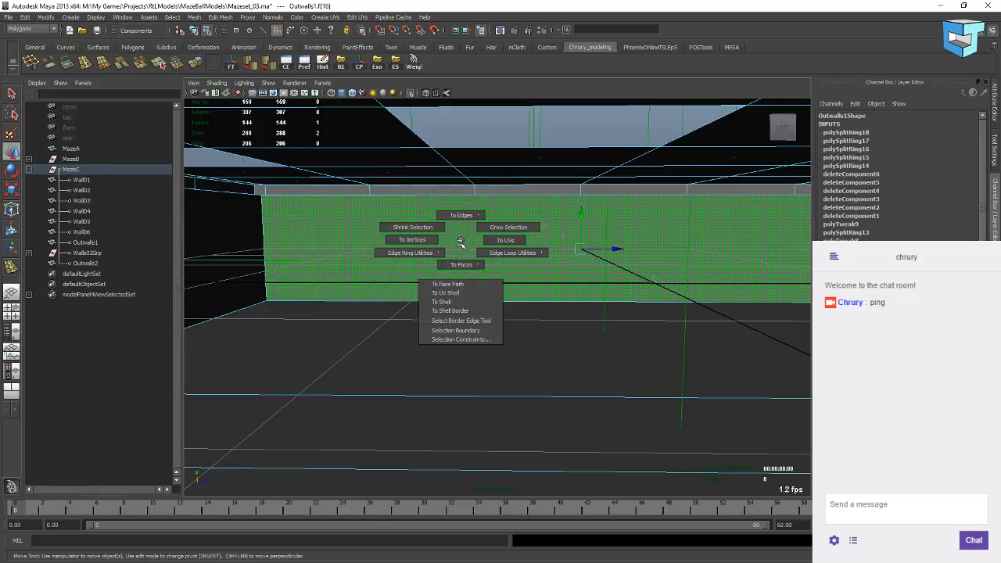
# Try converting the inner wall face selection to its whole shell, and return to the single face.
pyautogui.keyDown('ctrl'); pyautogui.moveTo(461, 243); pyautogui.dragTo(451, 302, button='right'); pyautogui.keyUp('ctrl')
pyautogui.press('f')
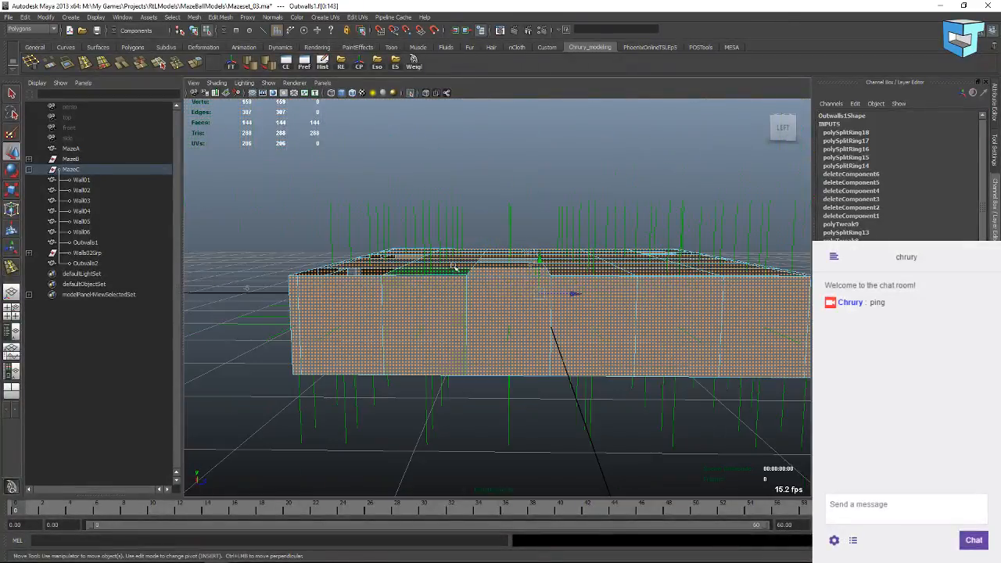
pyautogui.keyDown('alt'); pyautogui.moveTo(454, 269); pyautogui.dragTo(453, 287); pyautogui.keyUp('alt')
pyautogui.keyDown('alt'); pyautogui.moveTo(435, 289); pyautogui.dragTo(454, 284); pyautogui.keyUp('alt')
pyautogui.click(454, 283)
pyautogui.press('f')
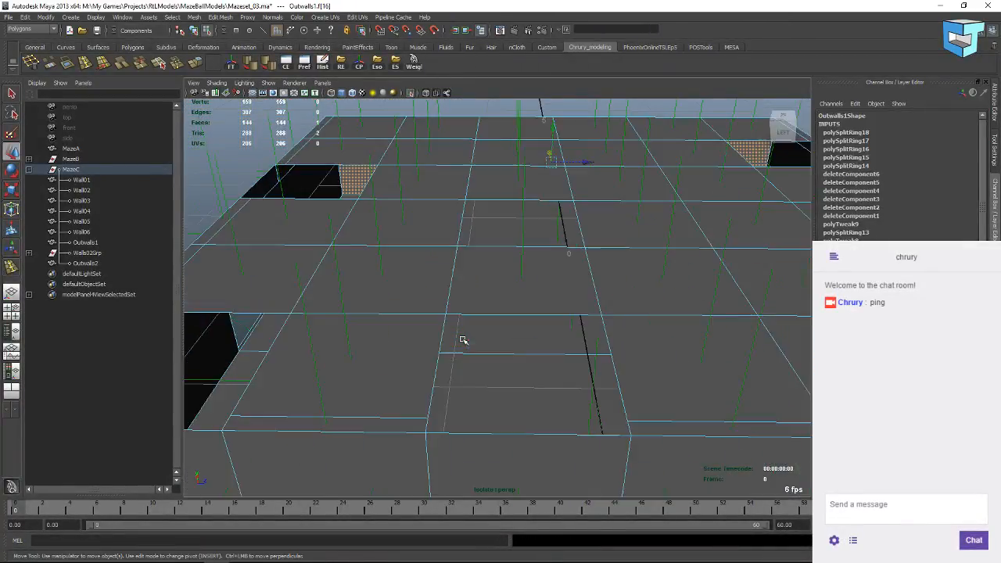
# Add the adjoining inner floor face to the selection and grow it across the connected inner faces of Outwalls1.
pyautogui.keyDown('alt'); pyautogui.moveTo(463, 340); pyautogui.dragTo(396, 355); pyautogui.keyUp('alt')
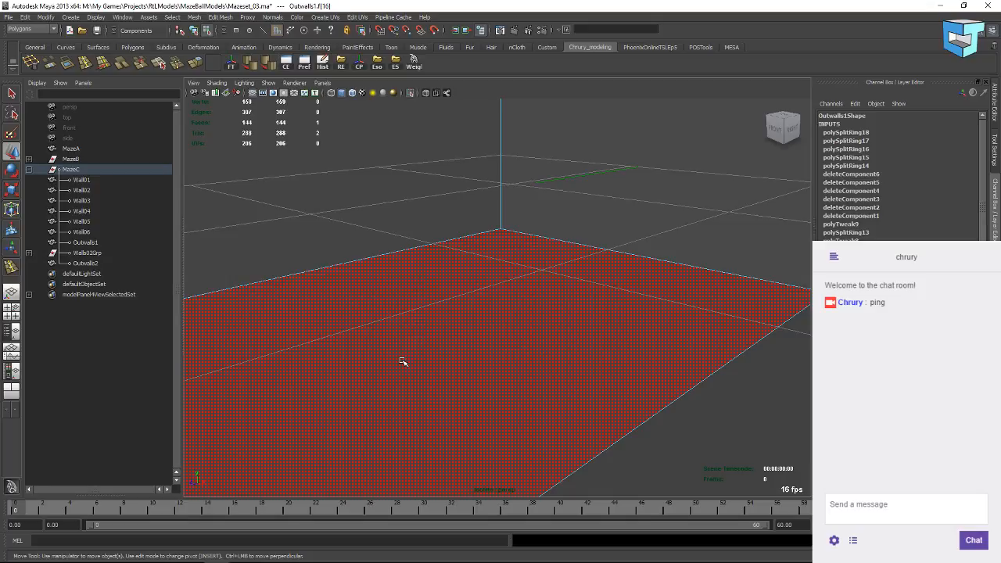
pyautogui.keyDown('shift'); pyautogui.click(403, 361); pyautogui.keyUp('shift')
pyautogui.keyDown('ctrl'); pyautogui.rightClick(413, 345); pyautogui.keyUp('ctrl')
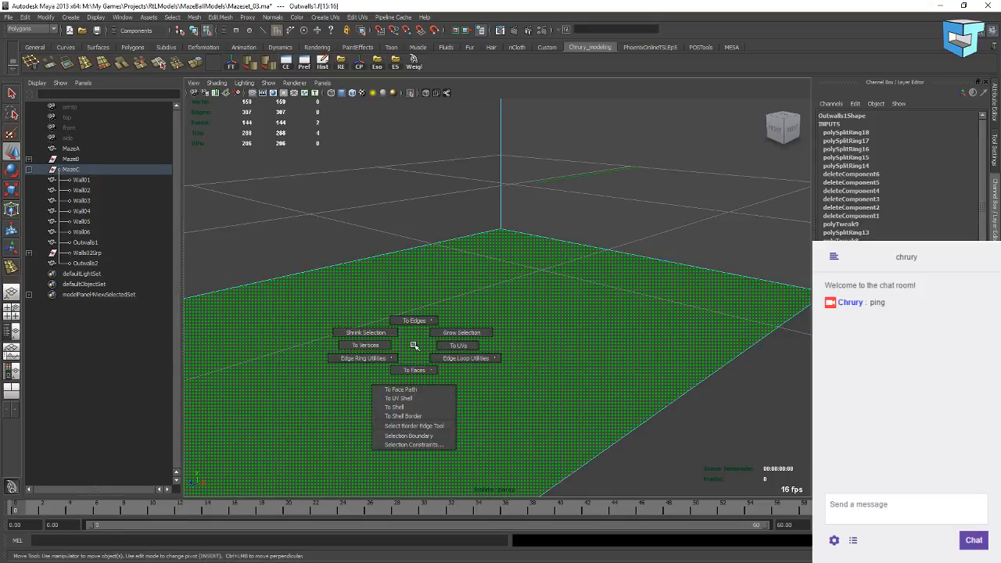
pyautogui.keyDown('ctrl'); pyautogui.moveTo(413, 345); pyautogui.dragTo(414, 397, button='right'); pyautogui.keyUp('ctrl')
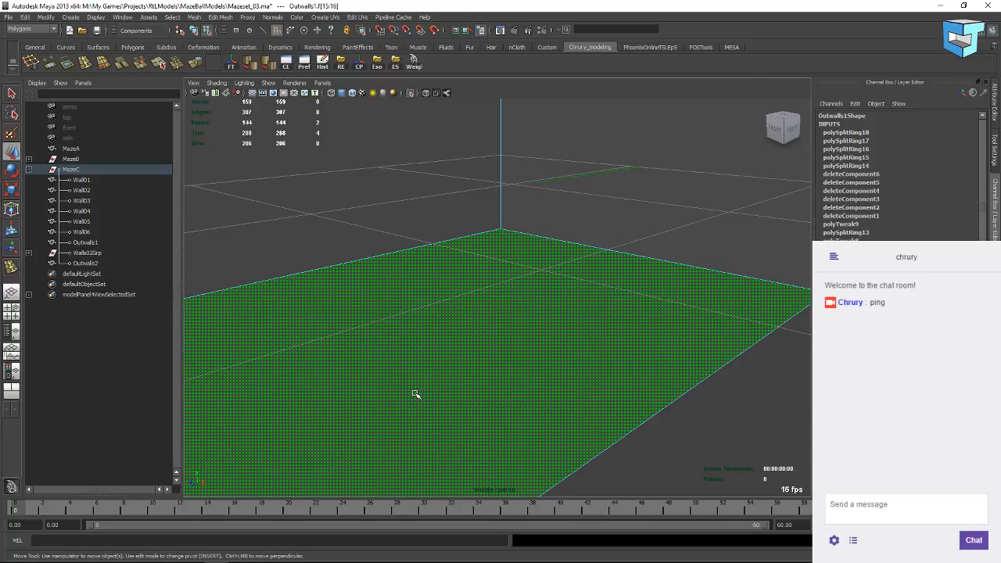
pyautogui.keyDown('ctrl'); pyautogui.rightClick(429, 334); pyautogui.keyUp('ctrl')
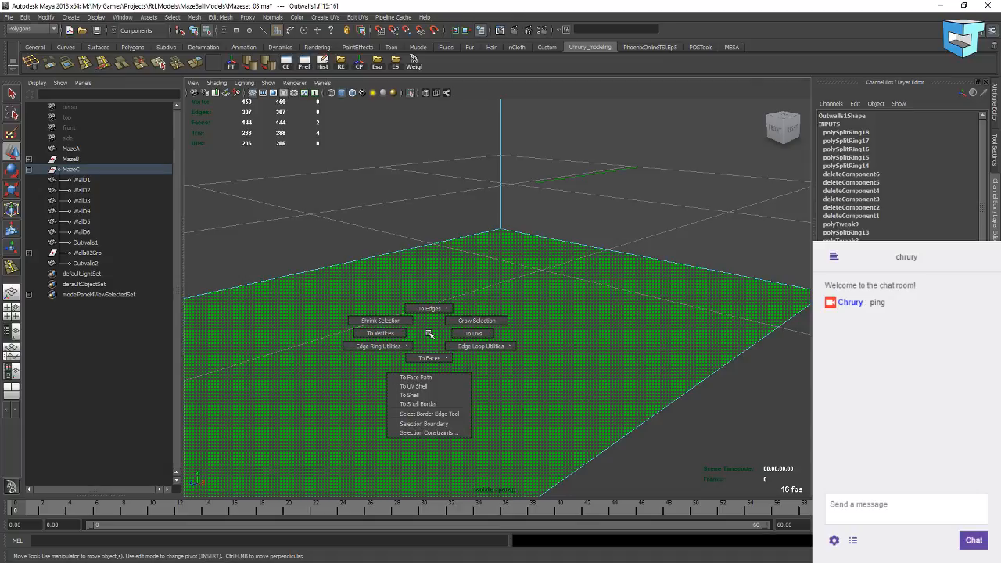
pyautogui.click(464, 322)
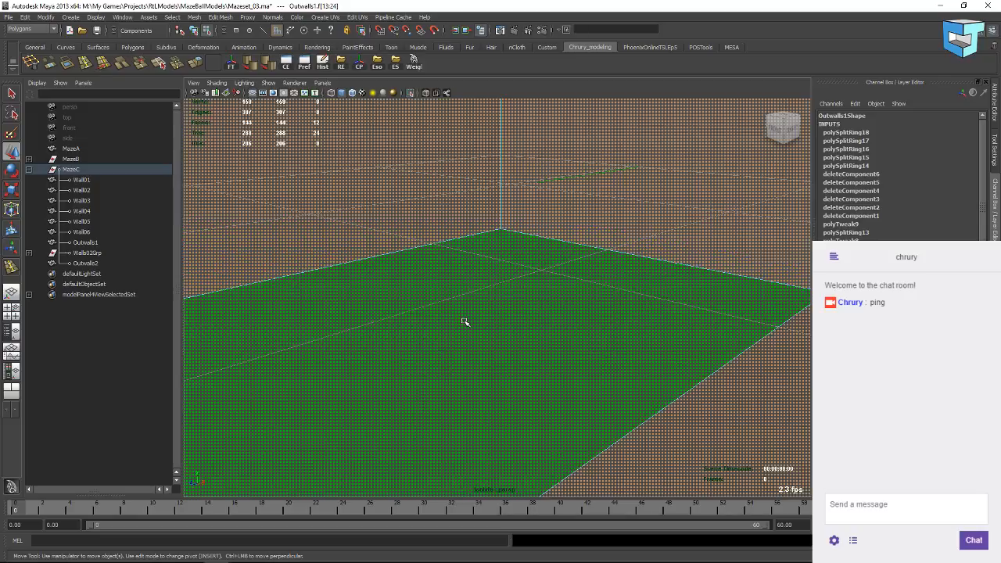
# Try lifting the selected inner faces up out of the shell, using wireframe display to reach them and restoring shaded display.
pyautogui.scroll(-10, 457, 322)
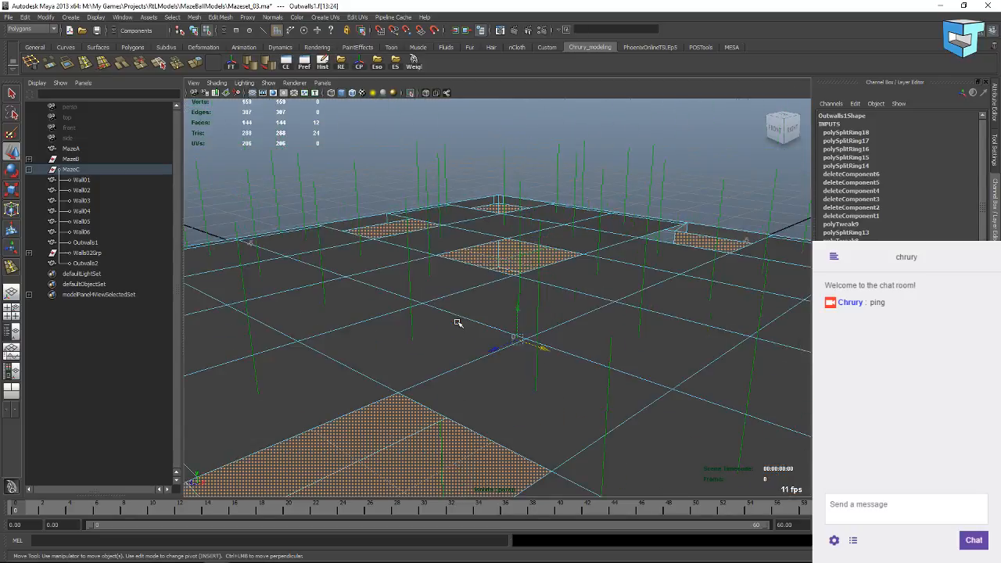
pyautogui.scroll(8, 457, 323)
pyautogui.press('4')
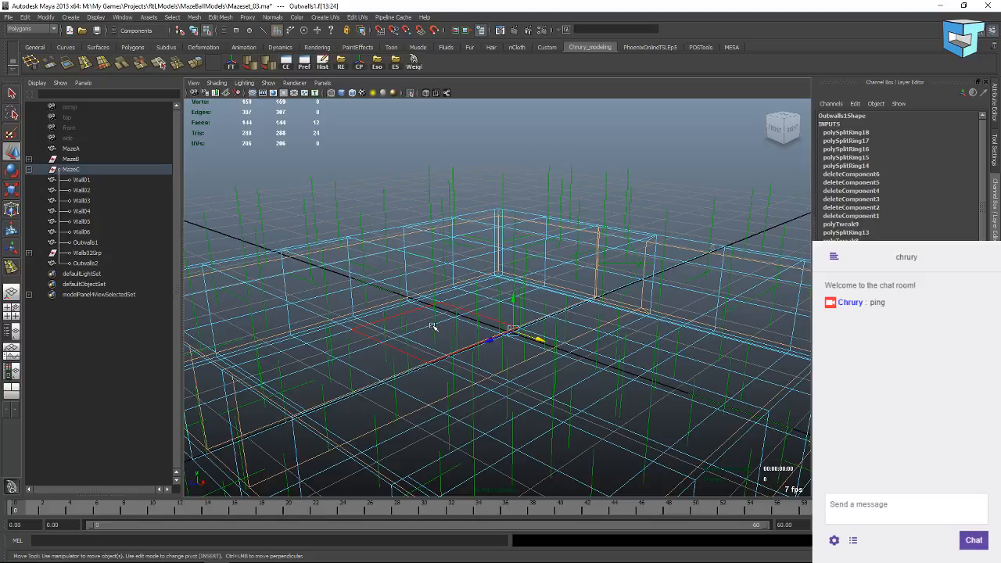
pyautogui.keyDown('alt'); pyautogui.moveTo(433, 326); pyautogui.dragTo(473, 312); pyautogui.keyUp('alt')
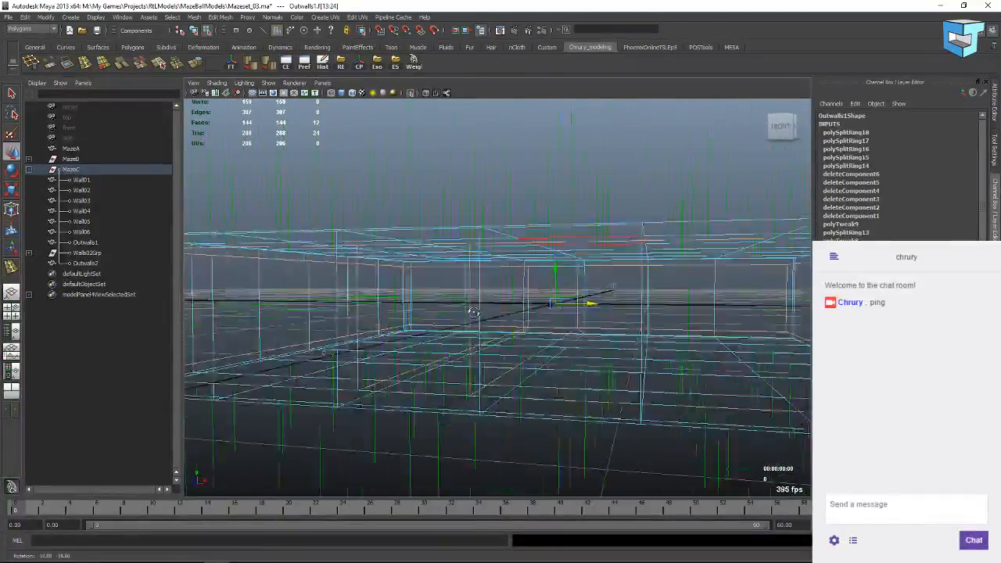
pyautogui.scroll(-8, 473, 312)
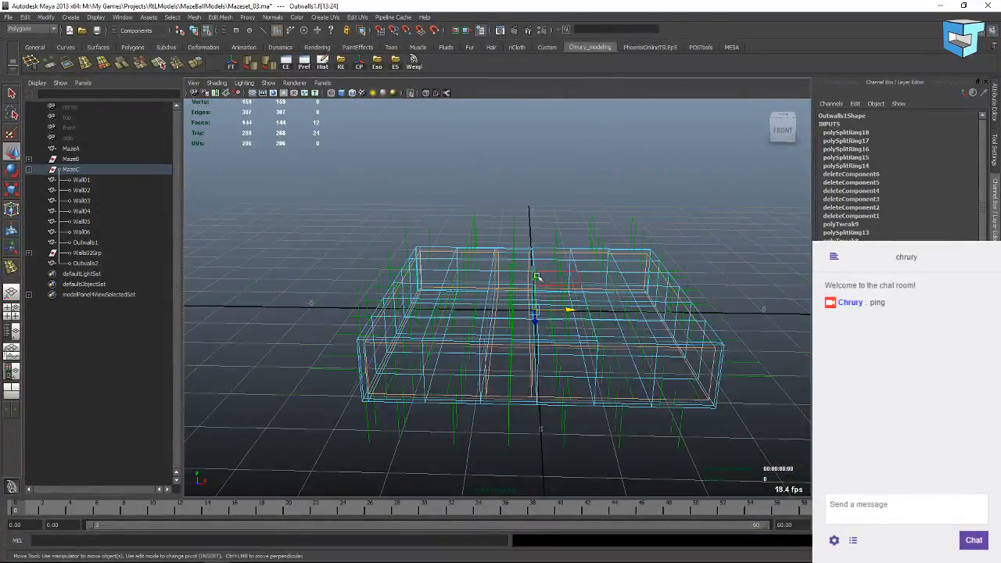
pyautogui.moveTo(537, 276)
pyautogui.mouseDown()
pyautogui.moveTo(527, 188)
pyautogui.moveTo(442, 211)
pyautogui.moveTo(501, 243)
pyautogui.moveTo(512, 223)
pyautogui.mouseUp()
pyautogui.press('5')
# Inspect the lifted inner faces from behind the shell and undo the move.
pyautogui.moveTo(407, 210)
pyautogui.keyDown('alt'); pyautogui.mouseDown()
pyautogui.moveTo(400, 253)
pyautogui.moveTo(527, 223)
pyautogui.moveTo(578, 226)
pyautogui.moveTo(560, 237)
pyautogui.mouseUp(); pyautogui.keyUp('alt')
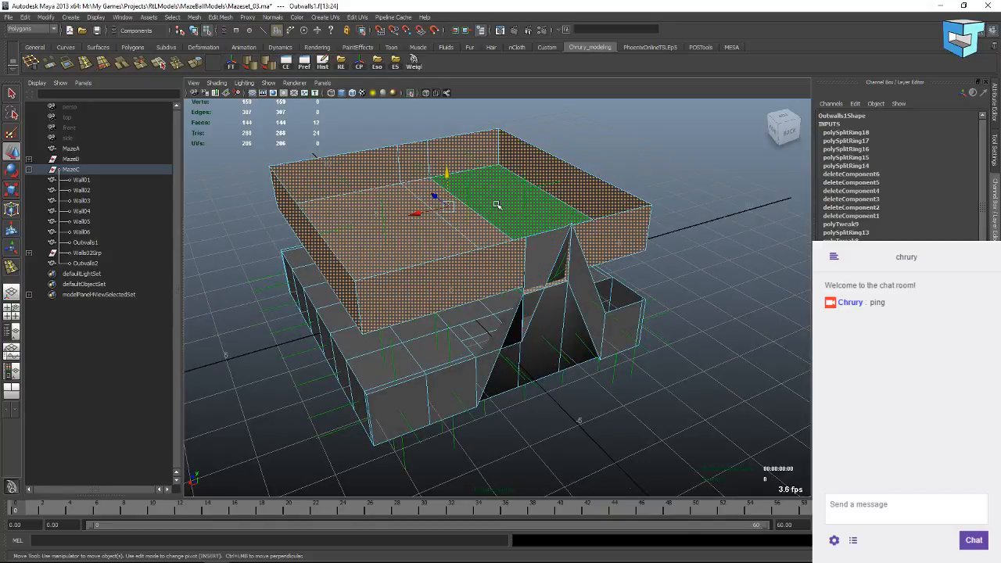
pyautogui.scroll(-2, 467, 314)
pyautogui.scroll(4, 467, 313)
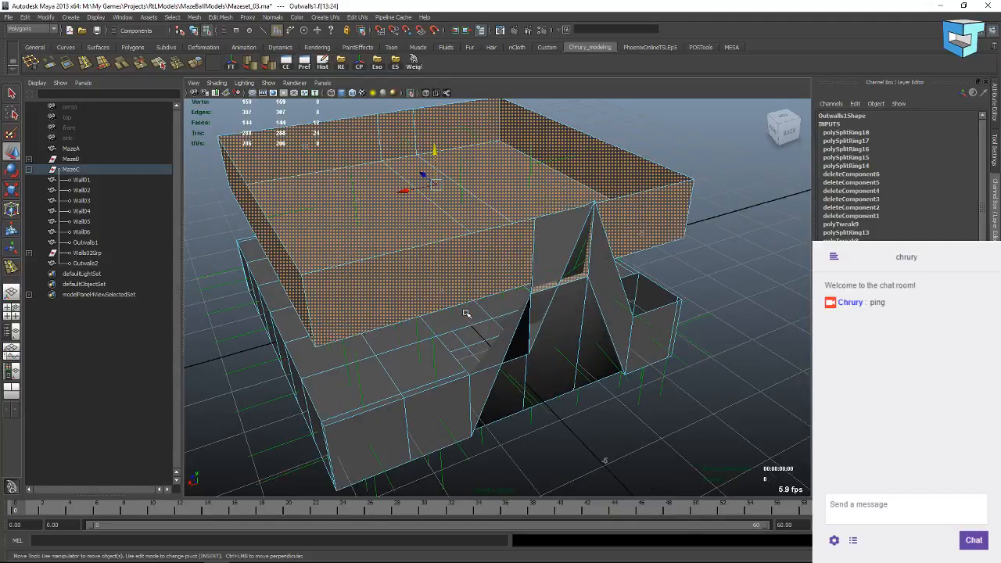
pyautogui.scroll(-2, 466, 313)
pyautogui.keyDown('alt'); pyautogui.moveTo(434, 274); pyautogui.dragTo(505, 283); pyautogui.keyUp('alt')
pyautogui.hotkey('ctrl', 'z')
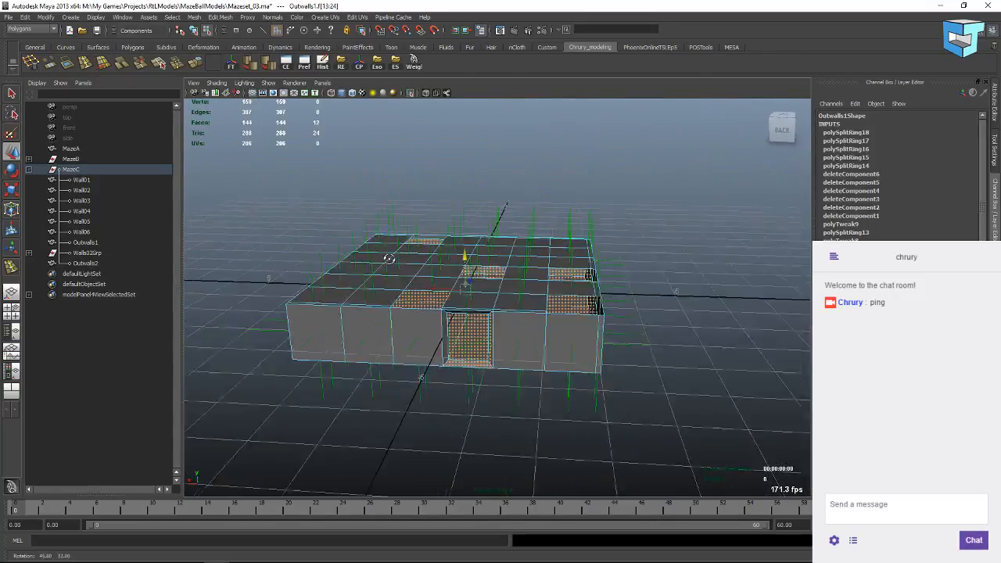
# Examine the selected inner walls and floor against the top openings from outside and inside the shell.
pyautogui.keyDown('alt'); pyautogui.moveTo(404, 285); pyautogui.dragTo(392, 278); pyautogui.keyUp('alt')
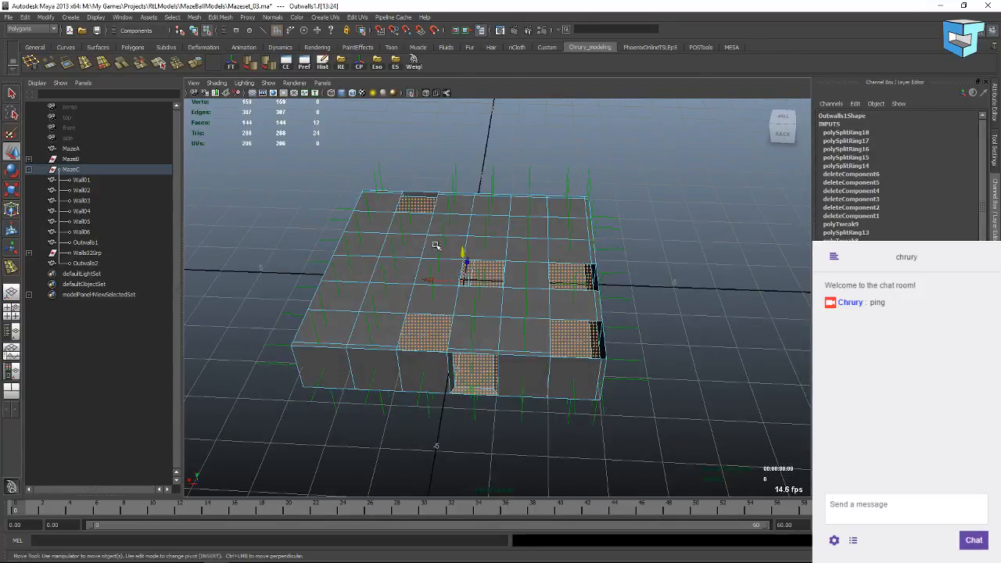
pyautogui.keyDown('alt'); pyautogui.moveTo(435, 245); pyautogui.dragTo(491, 227, button='middle'); pyautogui.keyUp('alt')
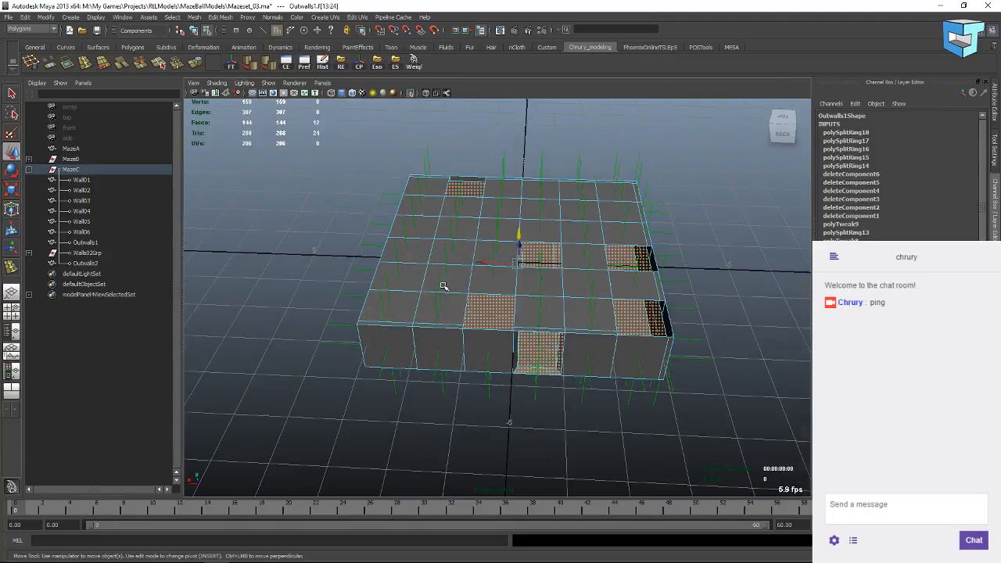
pyautogui.scroll(12, 444, 290)
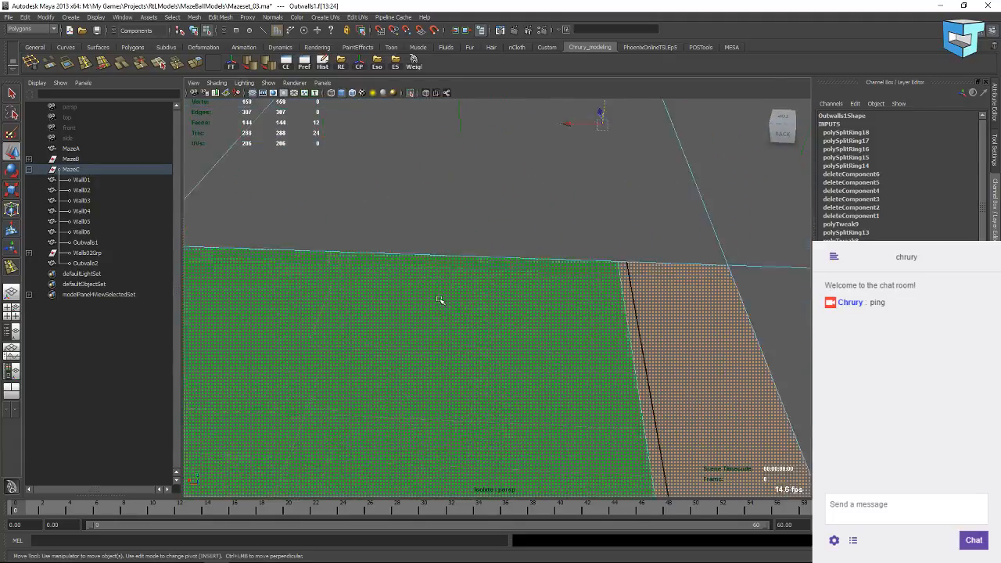
pyautogui.keyDown('alt'); pyautogui.moveTo(435, 308); pyautogui.dragTo(398, 277); pyautogui.keyUp('alt')
pyautogui.scroll(-3, 398, 286)
pyautogui.scroll(4, 394, 286)
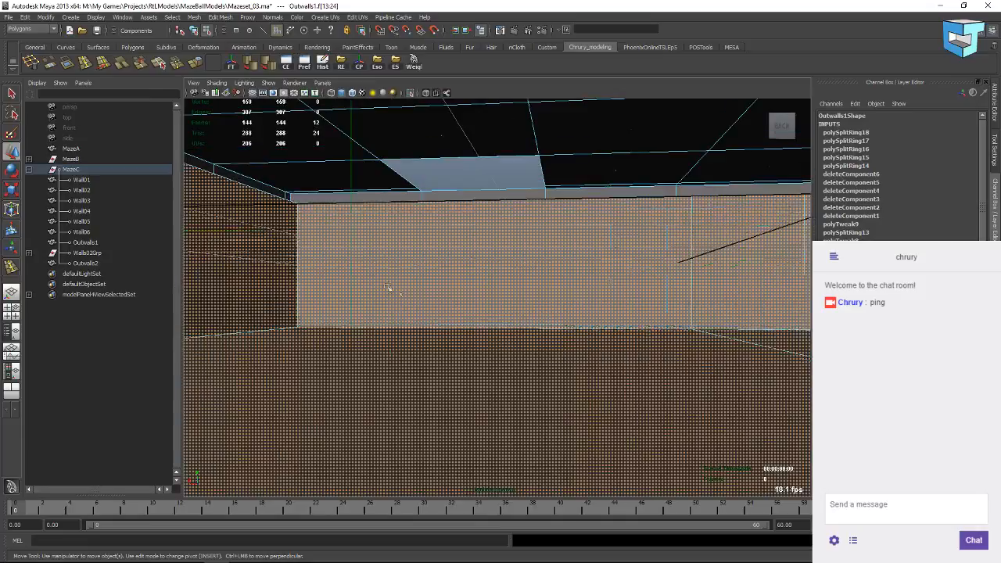
pyautogui.keyDown('alt'); pyautogui.moveTo(389, 286); pyautogui.dragTo(659, 357, button='middle'); pyautogui.keyUp('alt')
pyautogui.keyDown('alt'); pyautogui.moveTo(300, 228); pyautogui.dragTo(618, 293, button='middle'); pyautogui.keyUp('alt')
pyautogui.keyDown('alt'); pyautogui.moveTo(522, 313); pyautogui.dragTo(524, 326); pyautogui.keyUp('alt')
pyautogui.scroll(-1, 524, 324)
pyautogui.scroll(-3, 523, 325)
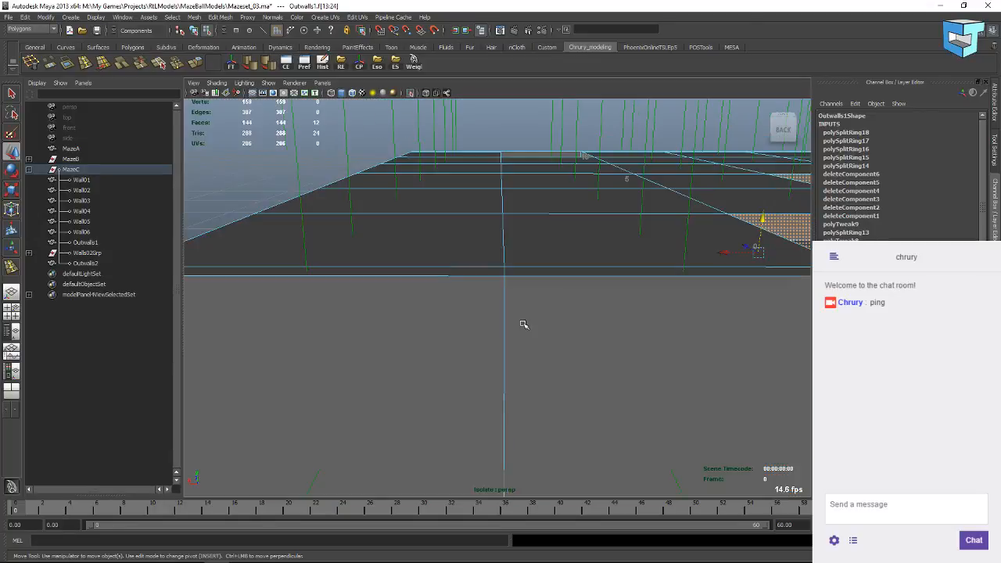
pyautogui.scroll(3, 523, 325)
pyautogui.keyDown('alt'); pyautogui.moveTo(493, 267); pyautogui.dragTo(415, 320); pyautogui.keyUp('alt')
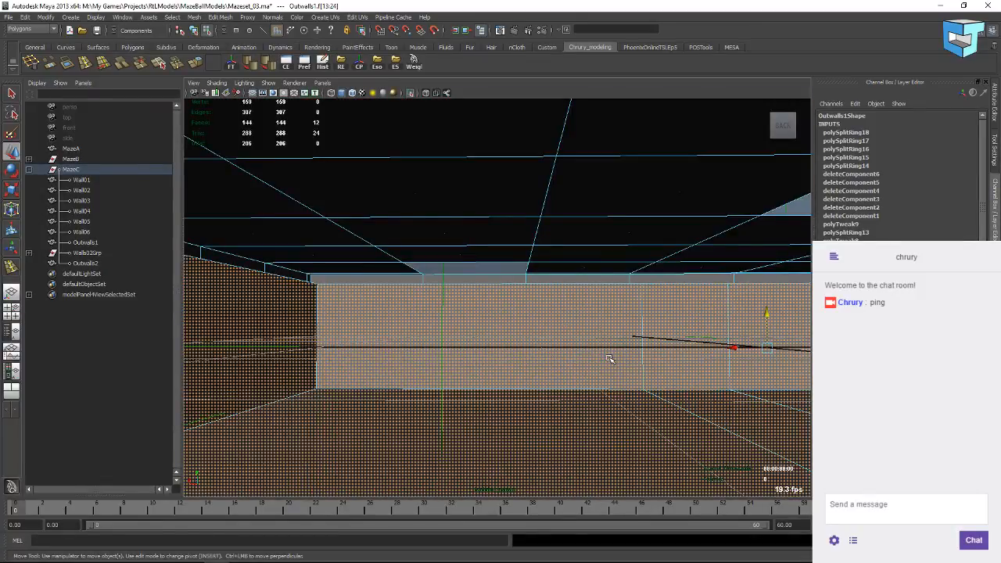
pyautogui.scroll(1, 609, 359)
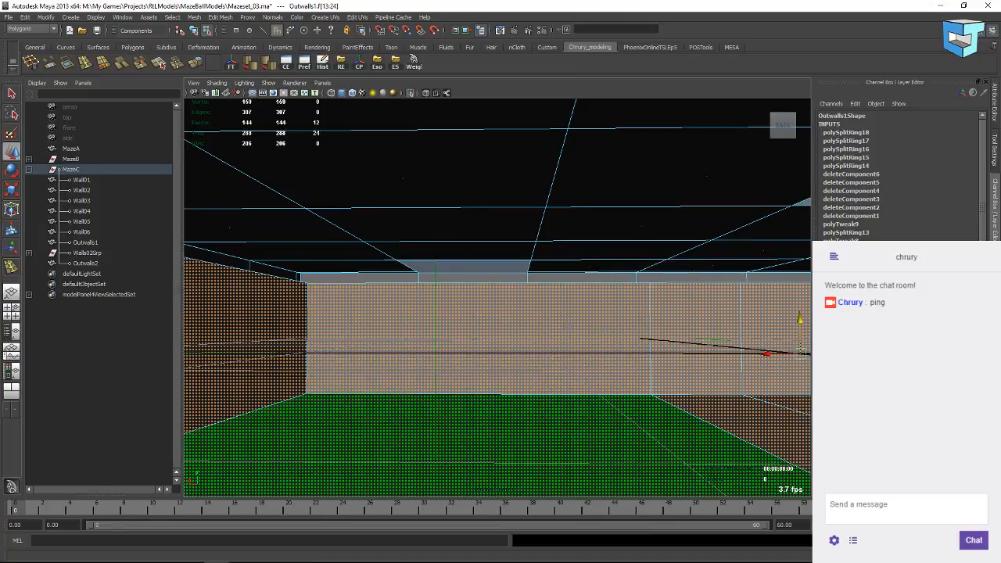